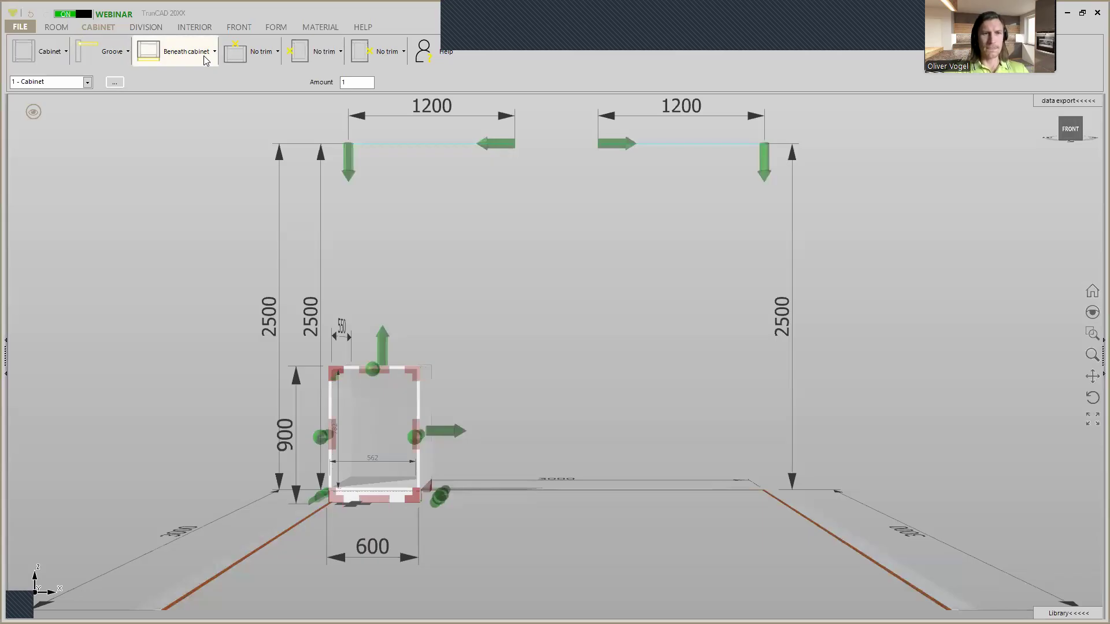
Step: Set the length of the room's back wall to 5000 mm
mouse_move(511, 345)
middle_mouse_down()
mouse_move(478, 362)
mouse_move(502, 362)
mouse_move(499, 335)
middle_mouse_up()
scroll(518, 288, "down", 3)
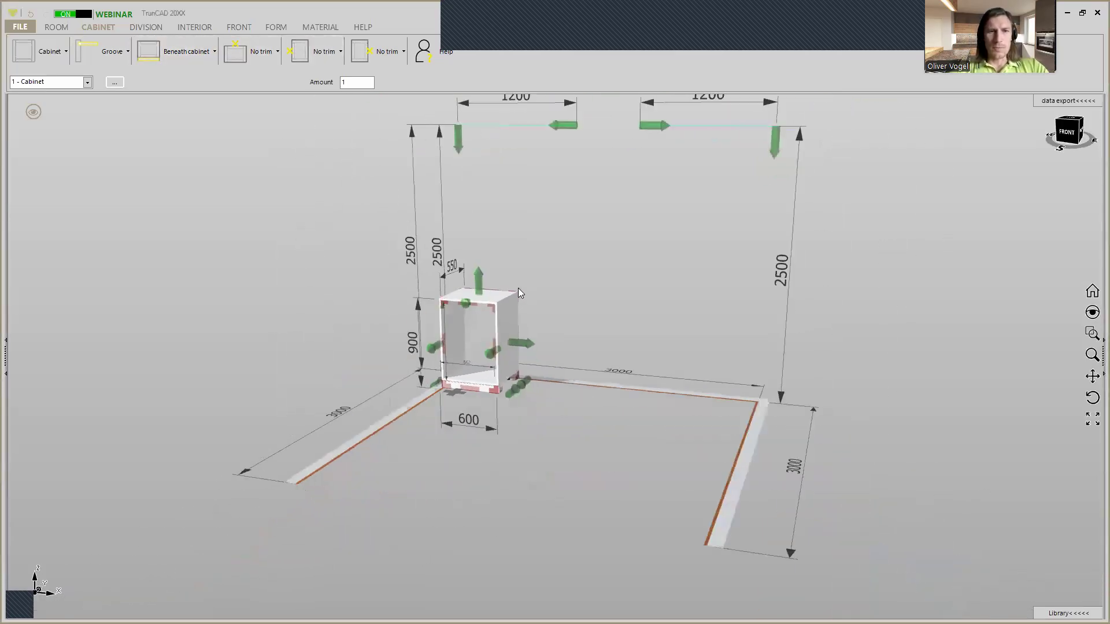
scroll(518, 287, "up", 2)
scroll(517, 287, "down", 3)
middle_click_drag(518, 285, 553, 278)
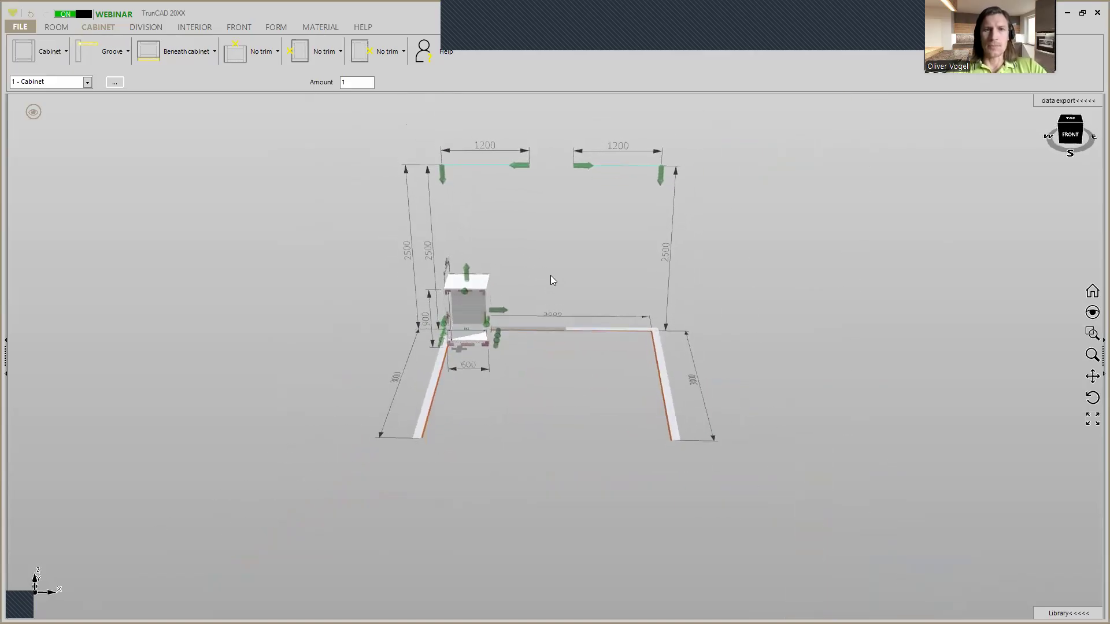
scroll(546, 270, "up", 3)
scroll(546, 271, "down", 2)
middle_click_drag(543, 270, 602, 241)
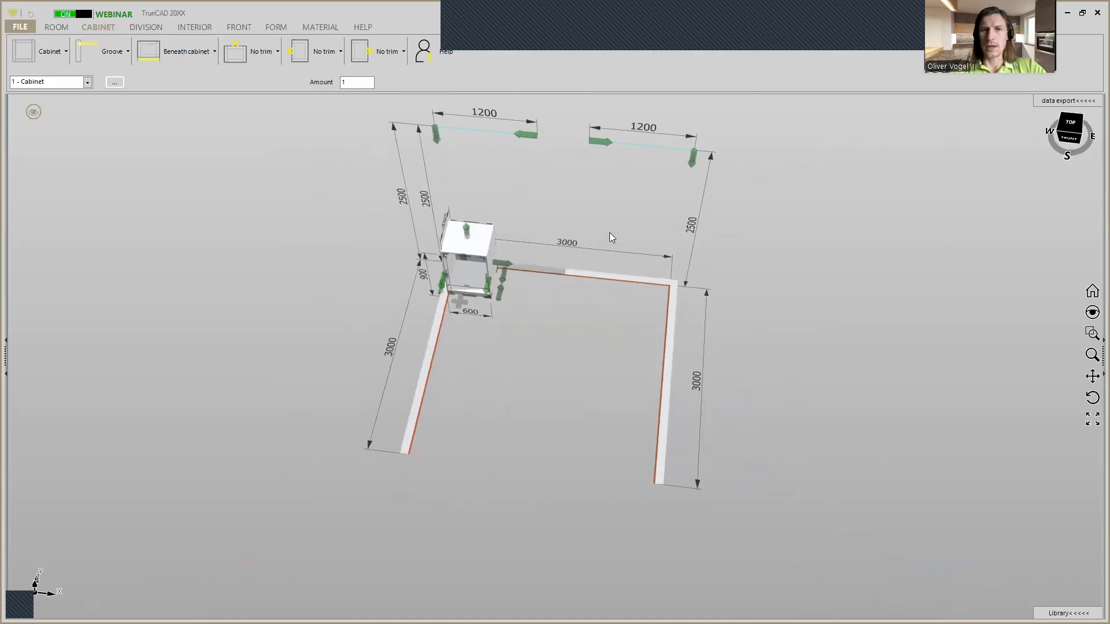
scroll(620, 222, "up", 5)
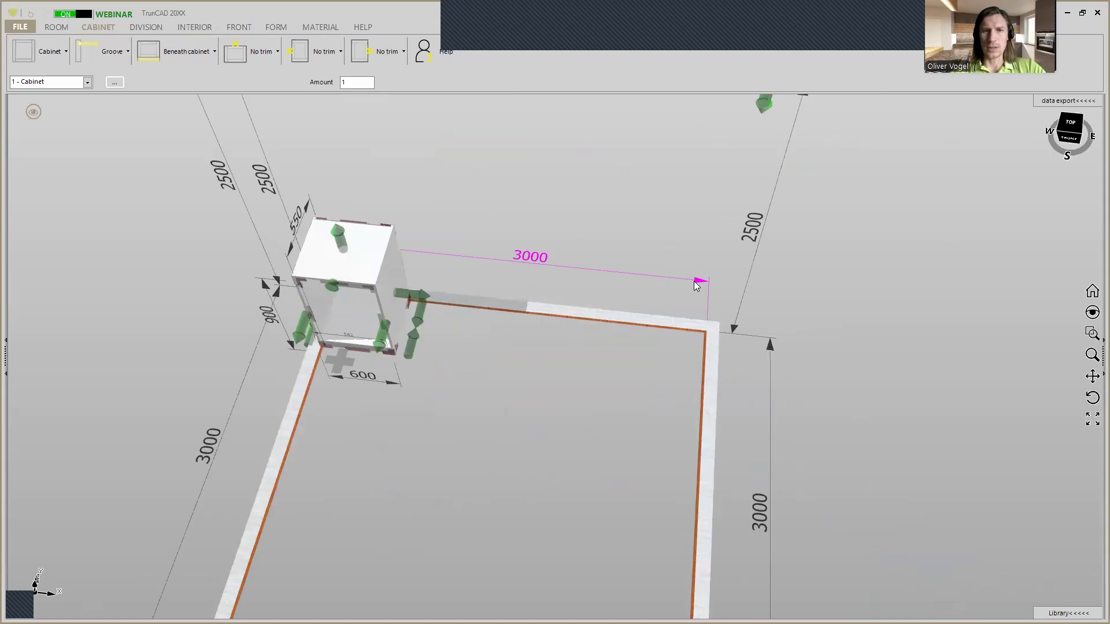
left_click(696, 285)
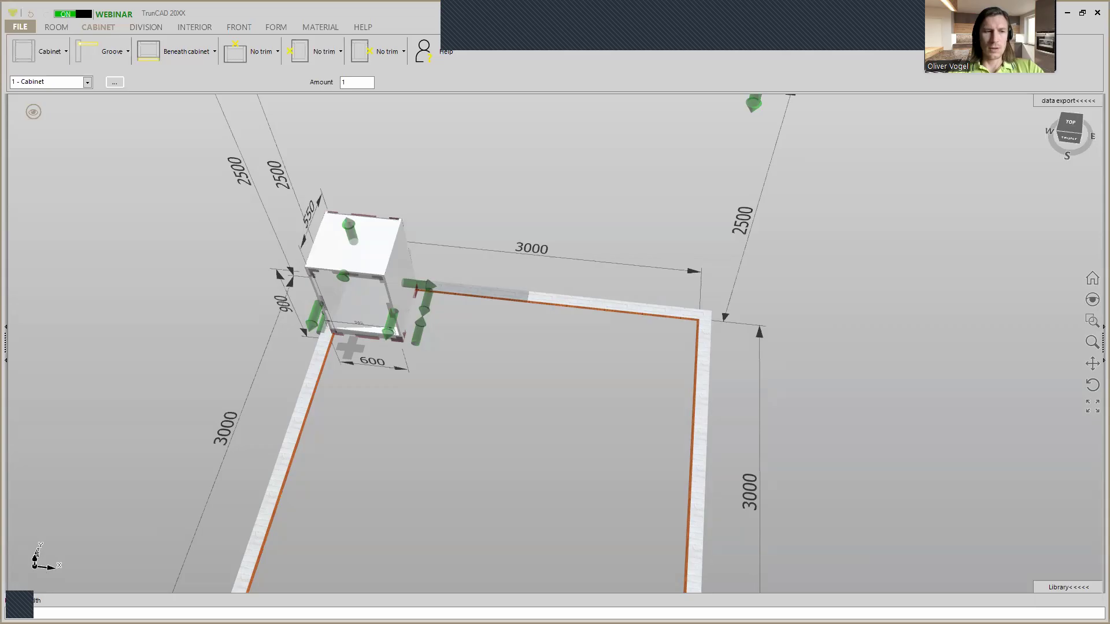
key("Return")
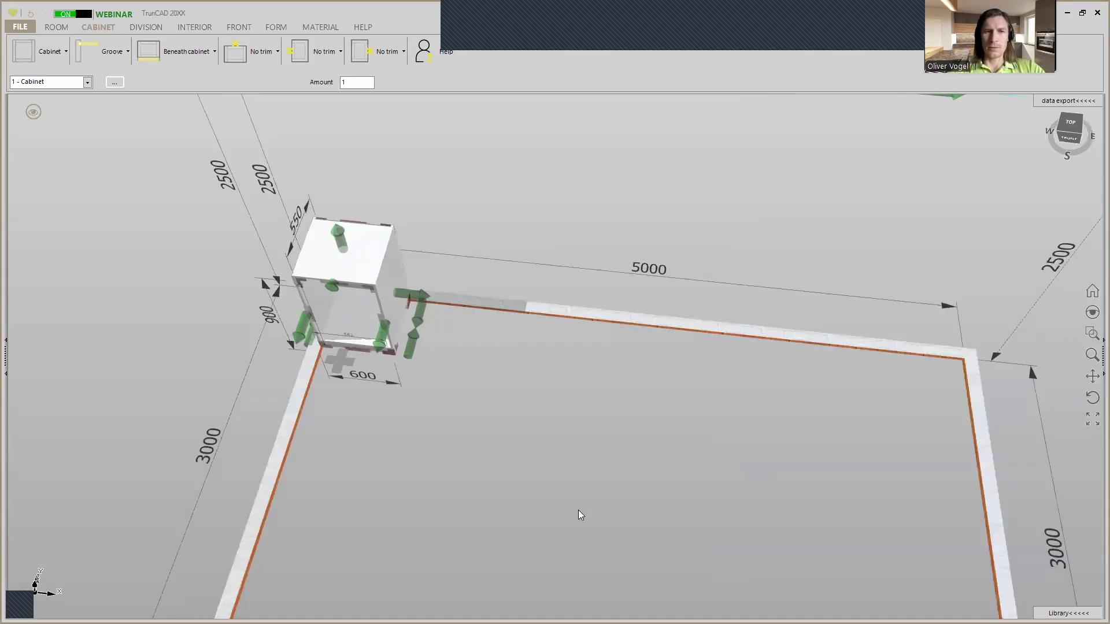
Step: Lower the left end of the room's back wall to a height of 2495 mm using its height arrow
scroll(593, 505, "down", 3)
middle_click_drag(593, 505, 599, 455)
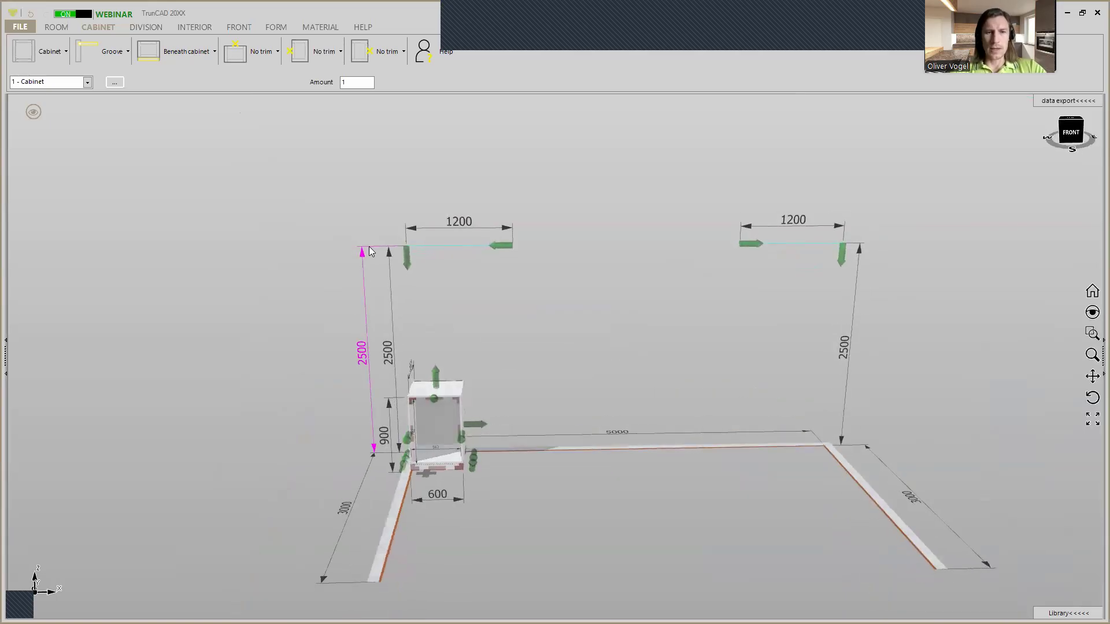
scroll(503, 408, "up", 1)
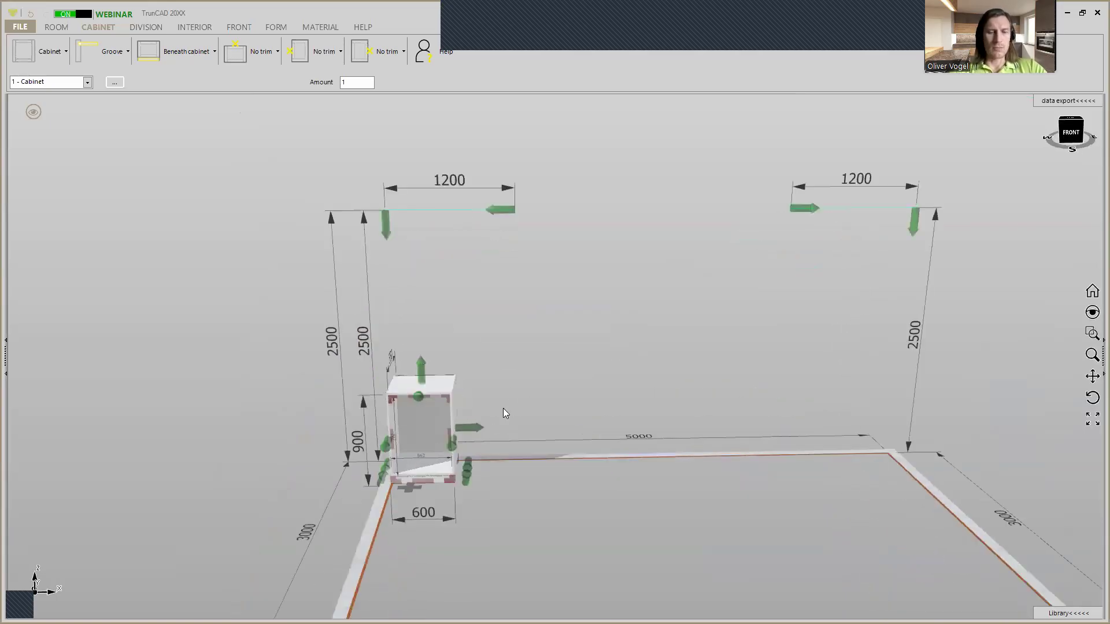
scroll(505, 413, "down", 1)
middle_click_drag(533, 292, 533, 318)
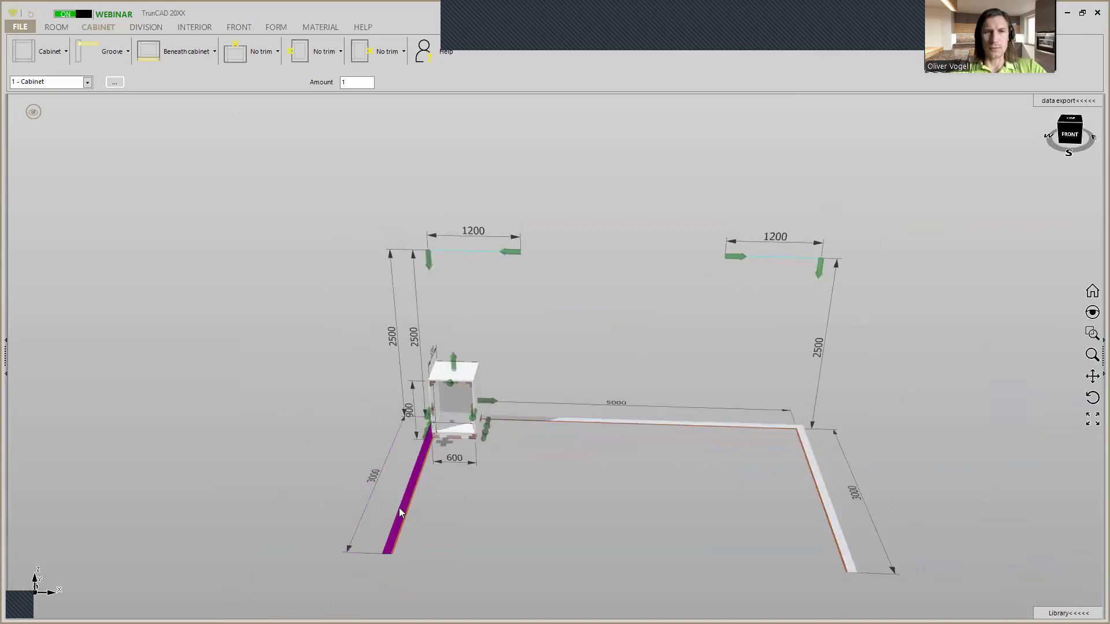
middle_click_drag(676, 337, 679, 330)
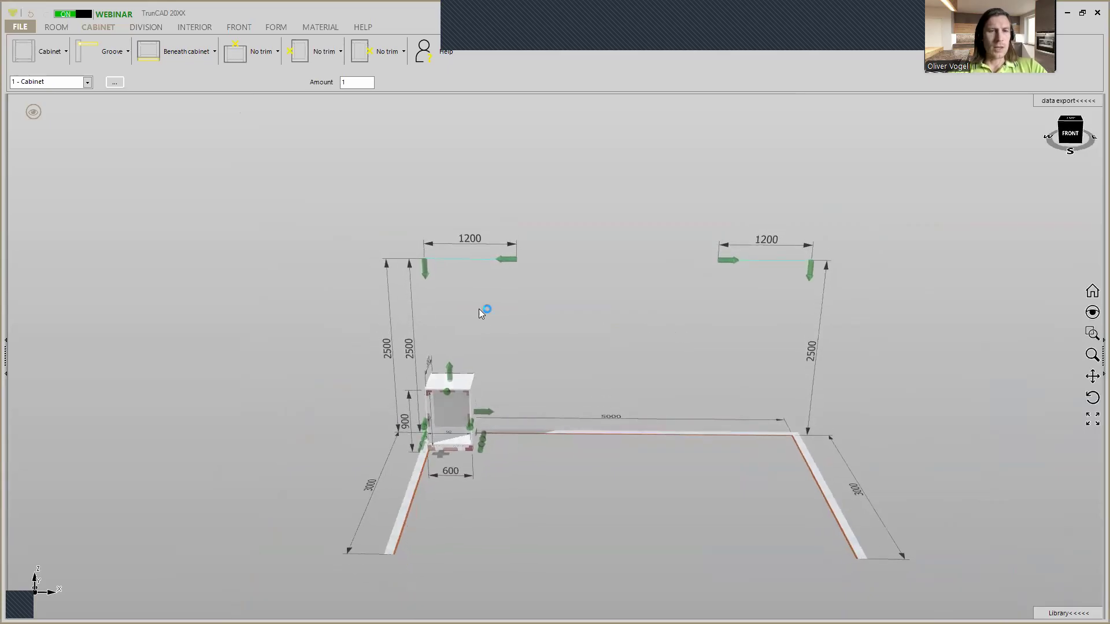
mouse_move(425, 269)
left_mouse_down()
mouse_move(427, 421)
mouse_move(424, 275)
left_mouse_up()
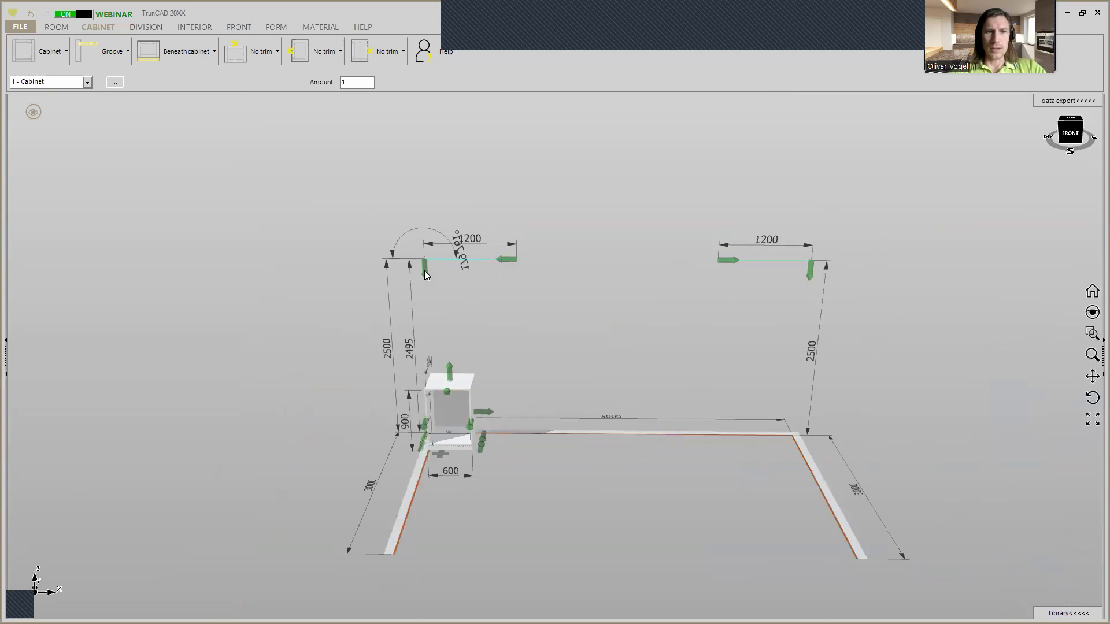
Step: Set the height at the left end of the back wall to 2500 mm
left_click(410, 267)
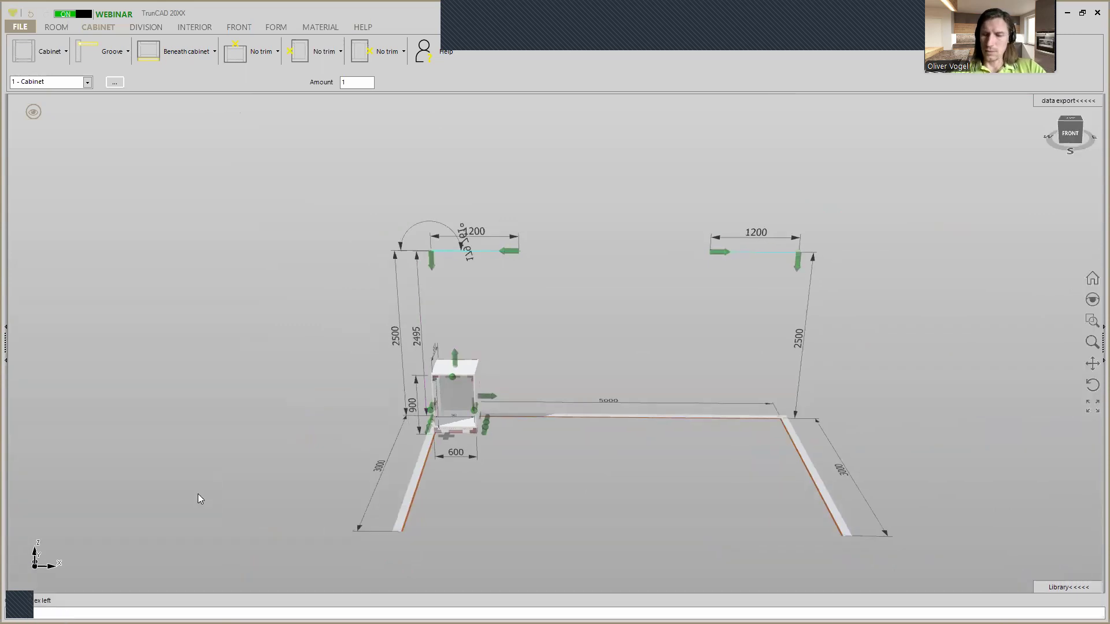
type("2500")
key("Return")
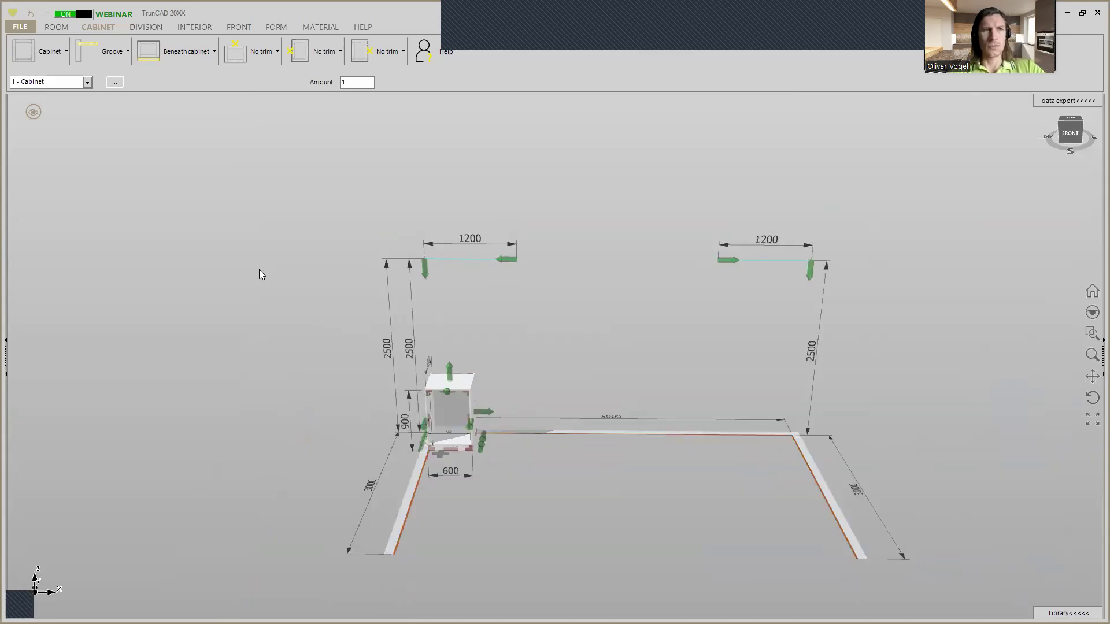
Step: Preview the room with its full walls, floor and ceiling, and return to the reduced wall outline
mouse_move(569, 293)
middle_mouse_down()
mouse_move(595, 293)
mouse_move(570, 291)
middle_mouse_up()
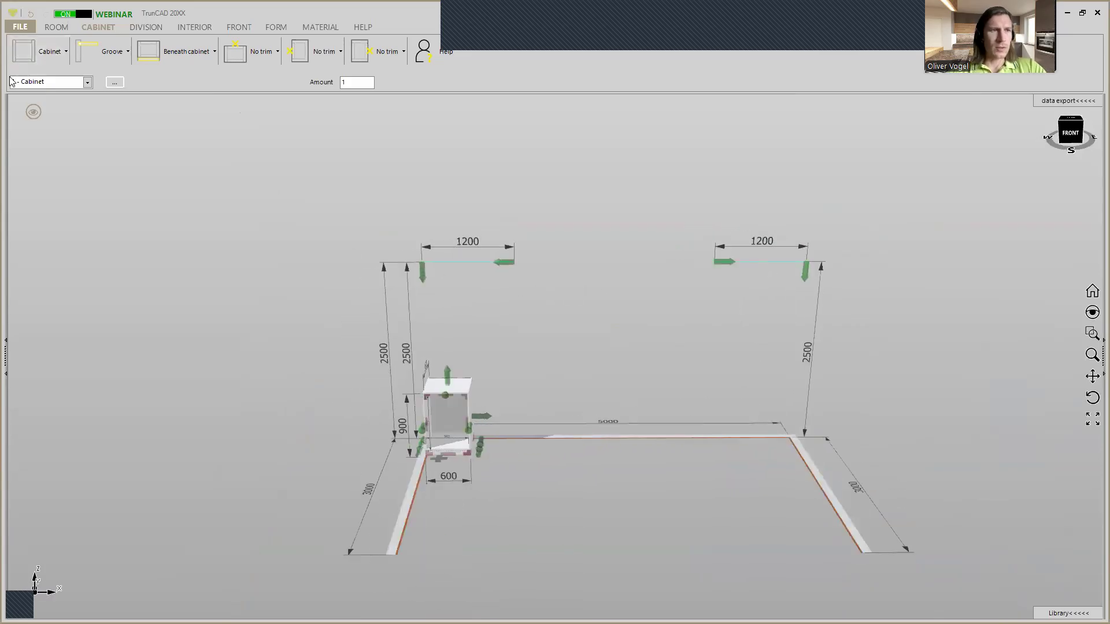
left_click(32, 115)
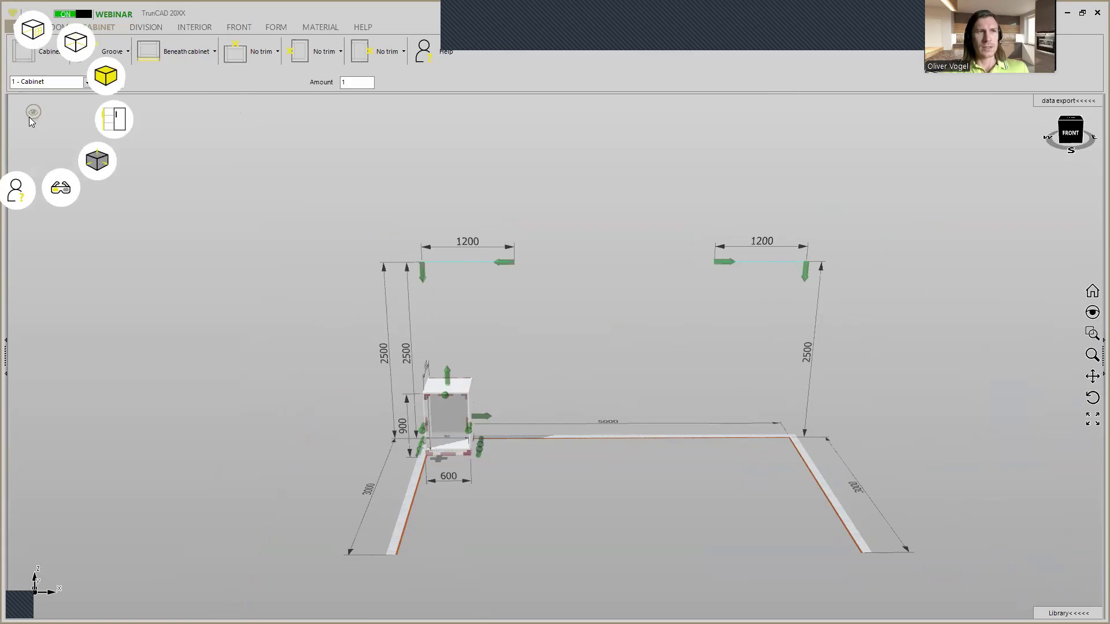
left_click(41, 37)
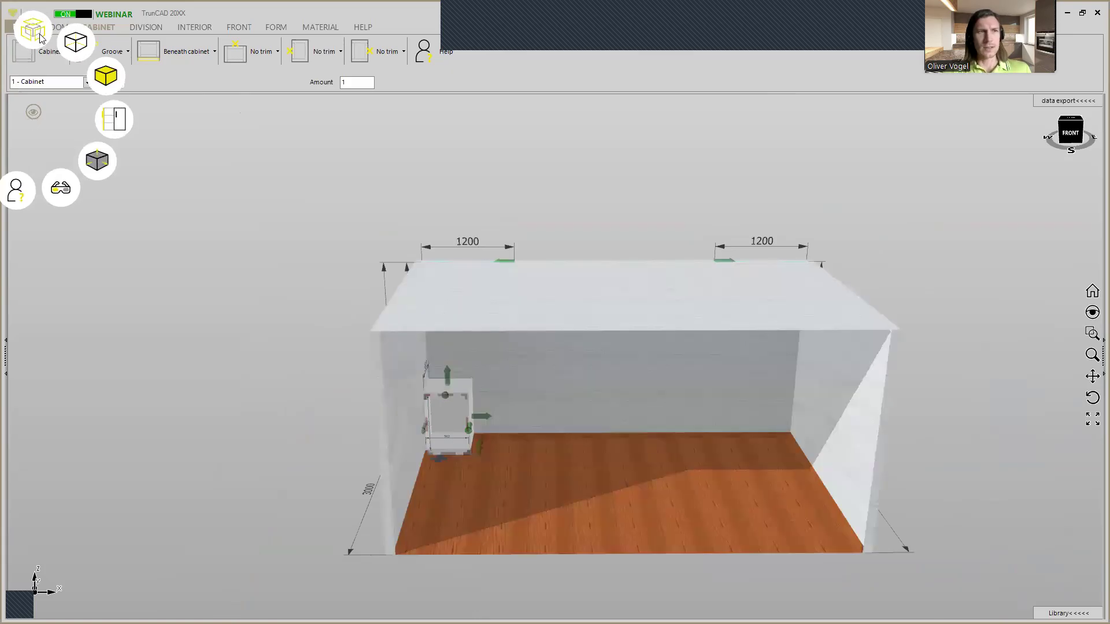
left_click(40, 37)
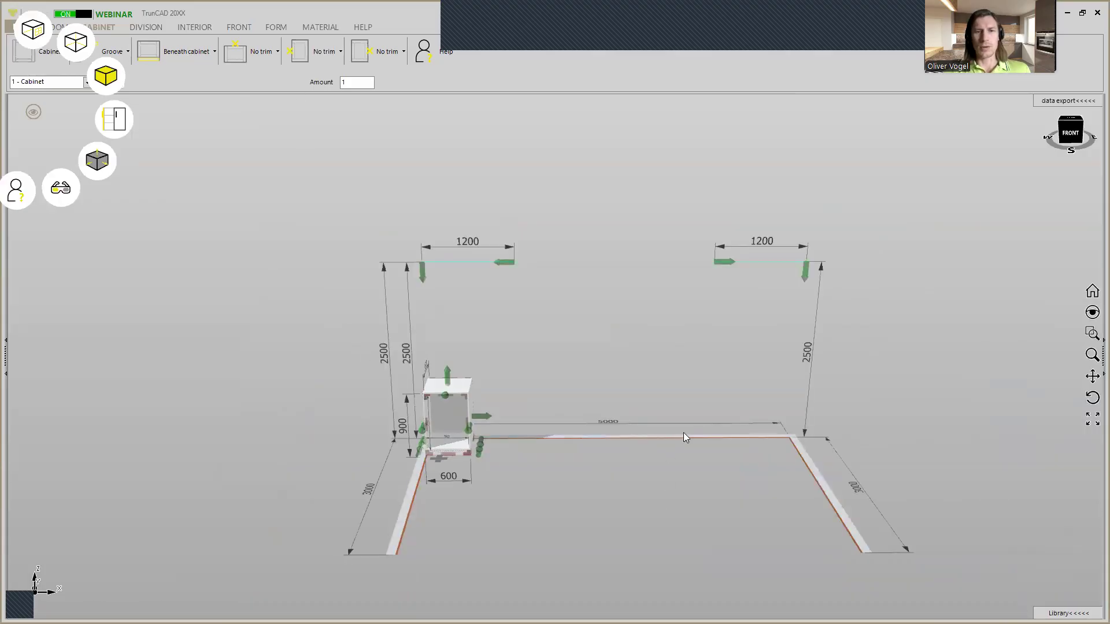
Step: Switch the model to wireframe display and inspect the cabinet's construction
left_click(75, 50)
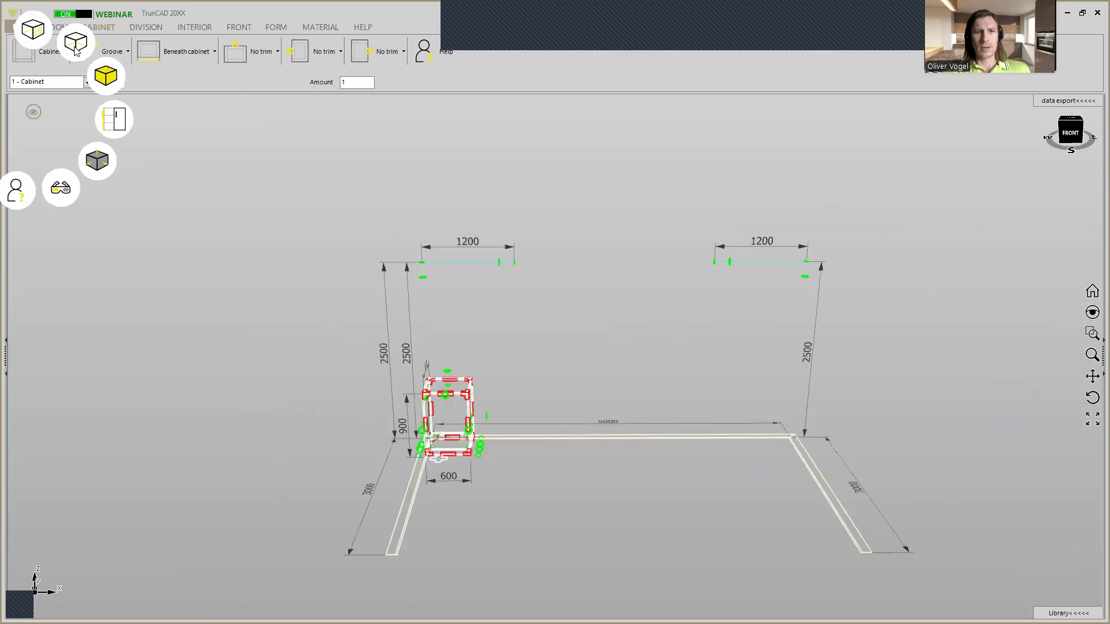
scroll(471, 398, "up", 5)
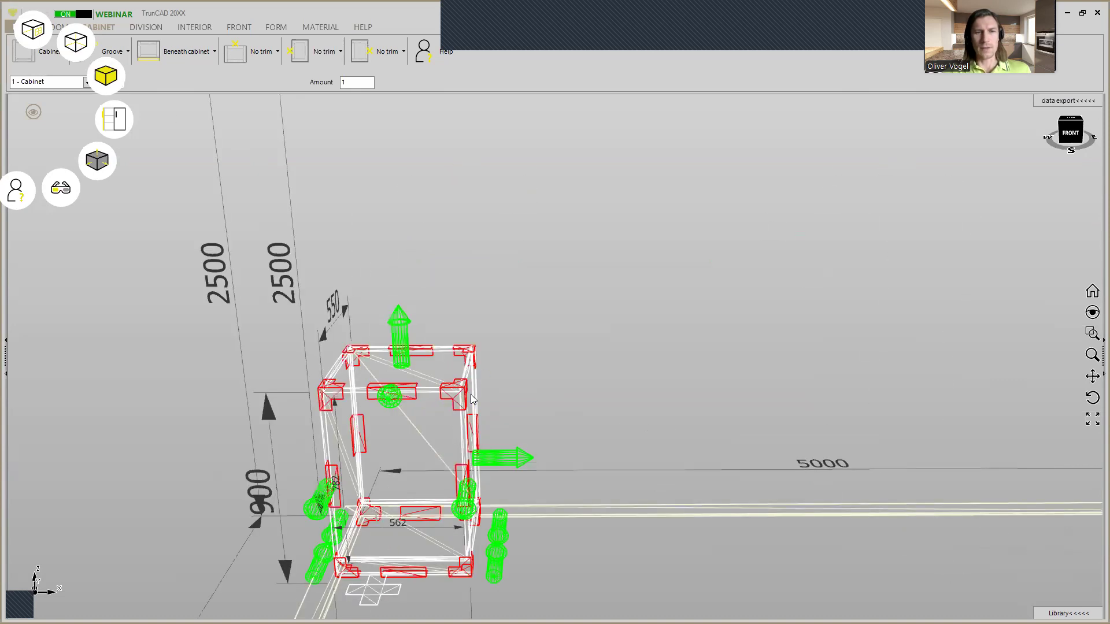
scroll(471, 398, "up", 1)
scroll(469, 399, "down", 5)
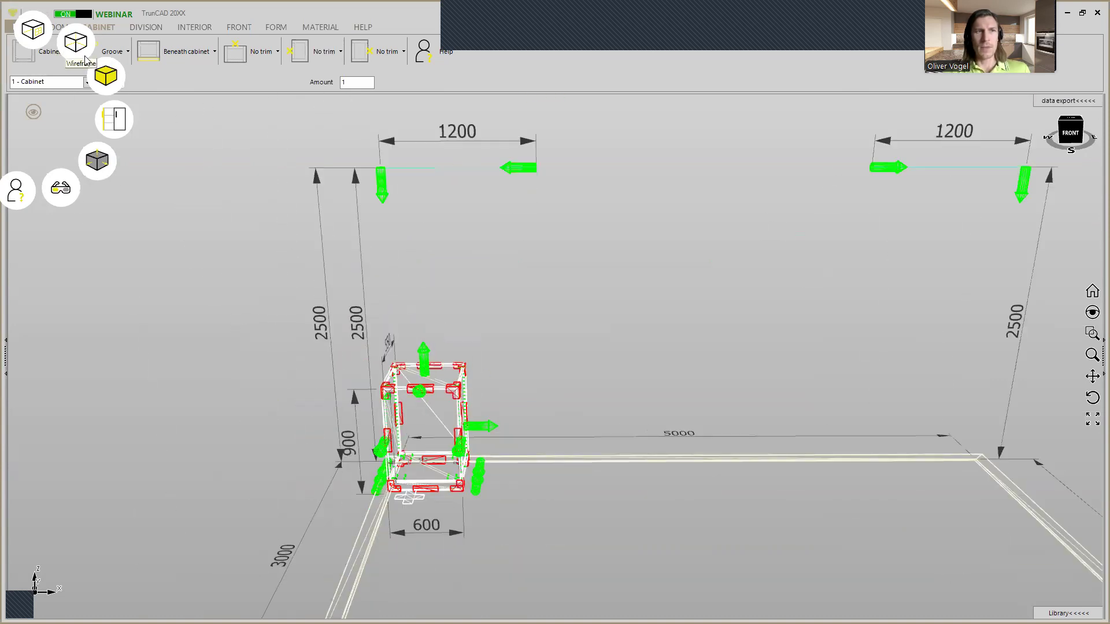
Step: Cycle through the shading styles, including transparent and outlined, and settle on opaque shading with dark front panel edges
left_click(103, 79)
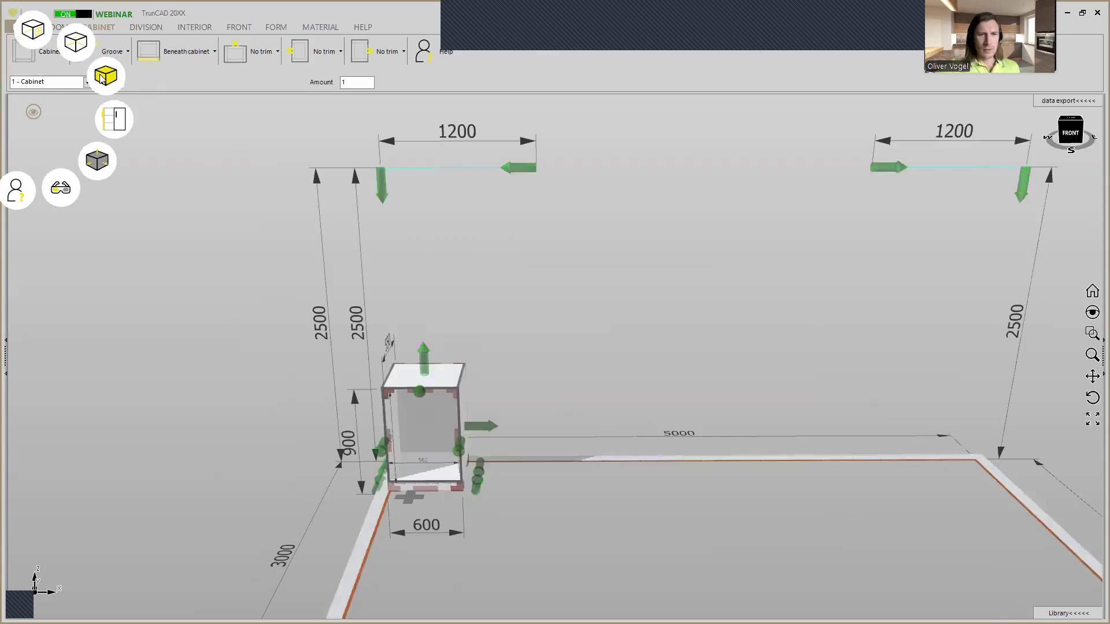
left_click(102, 78)
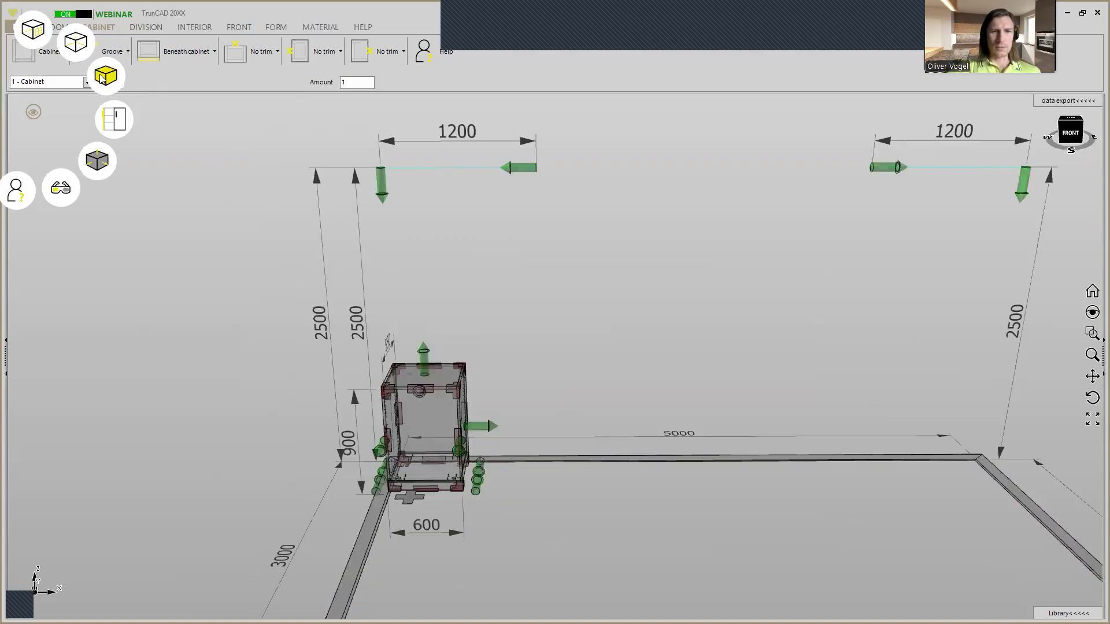
left_click(103, 78)
left_click(102, 78)
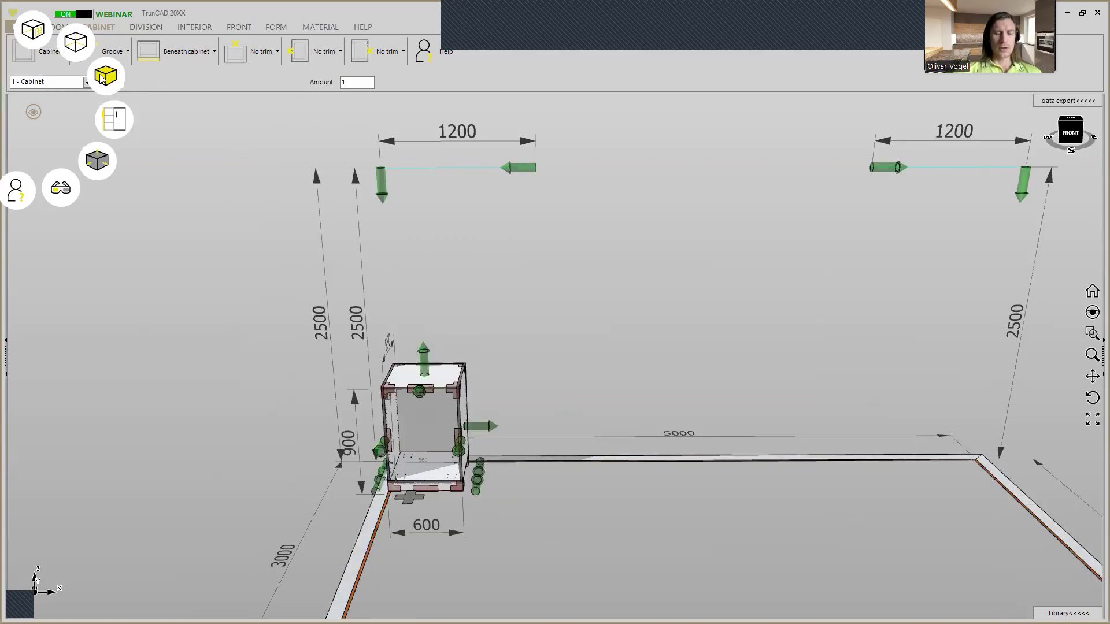
left_click(103, 78)
left_click(102, 78)
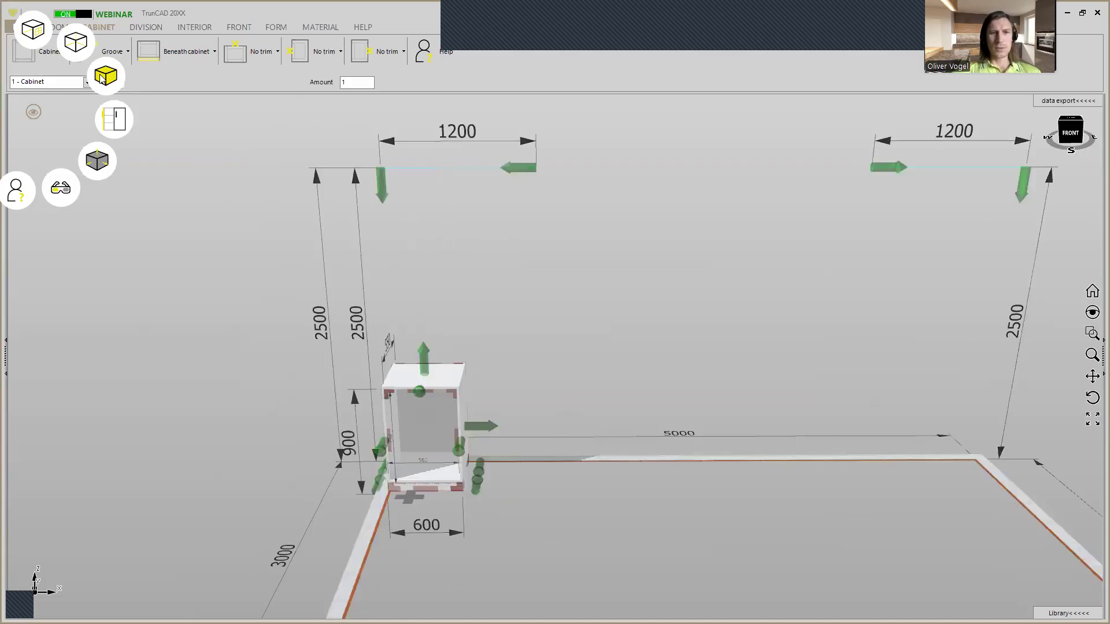
left_click(102, 78)
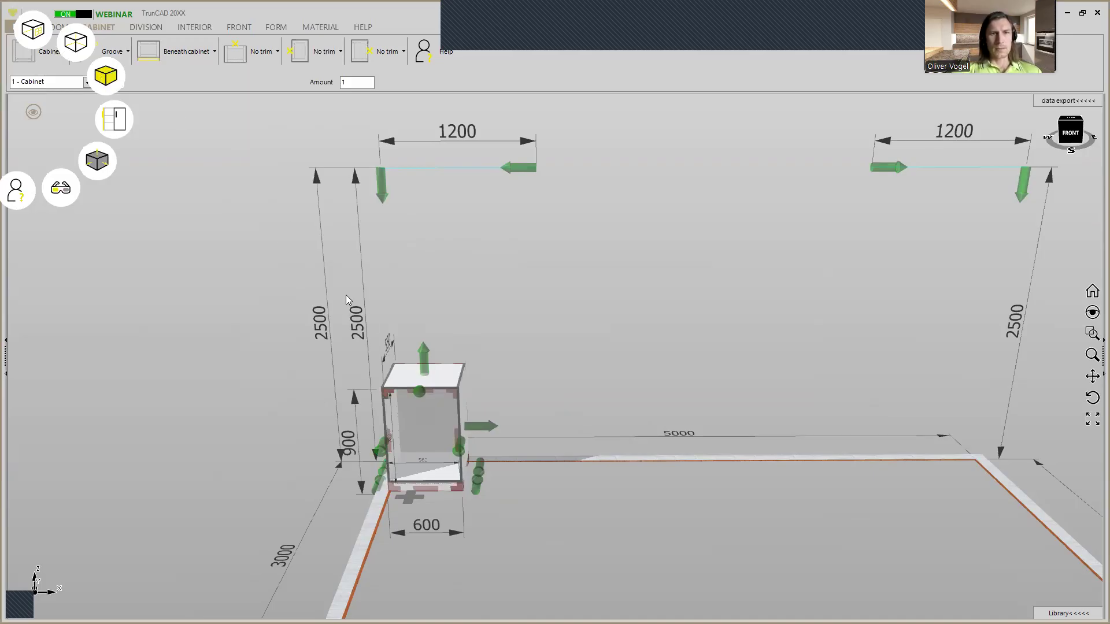
Step: Hide the green arrows, the red joint markers and the dimensions in turn, inspect the cabinet, and show all display aids again
left_click(105, 166)
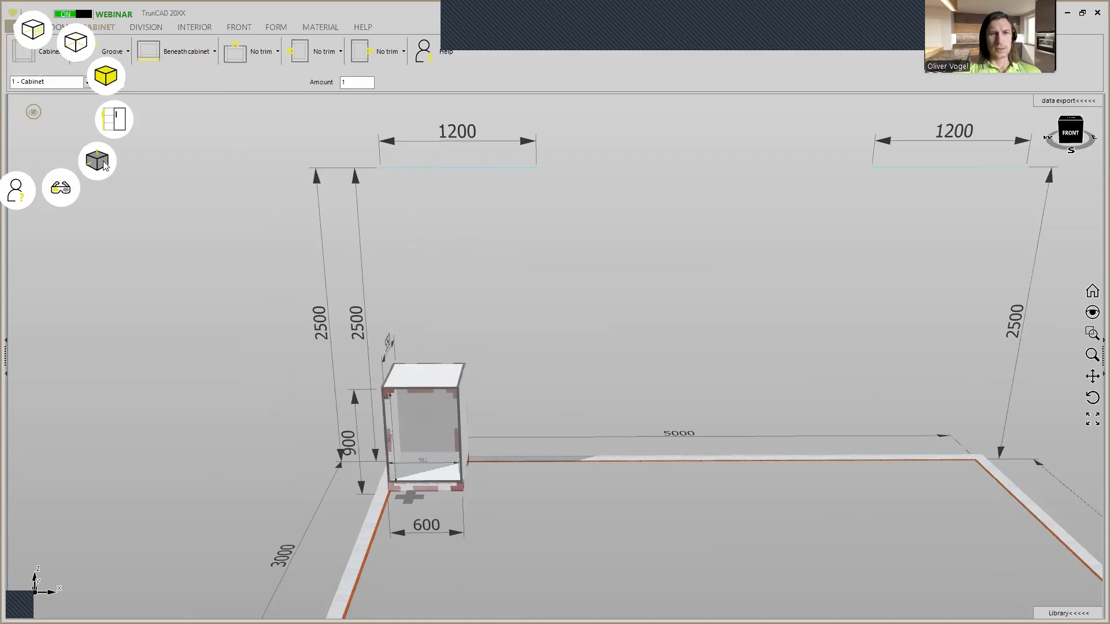
left_click(105, 166)
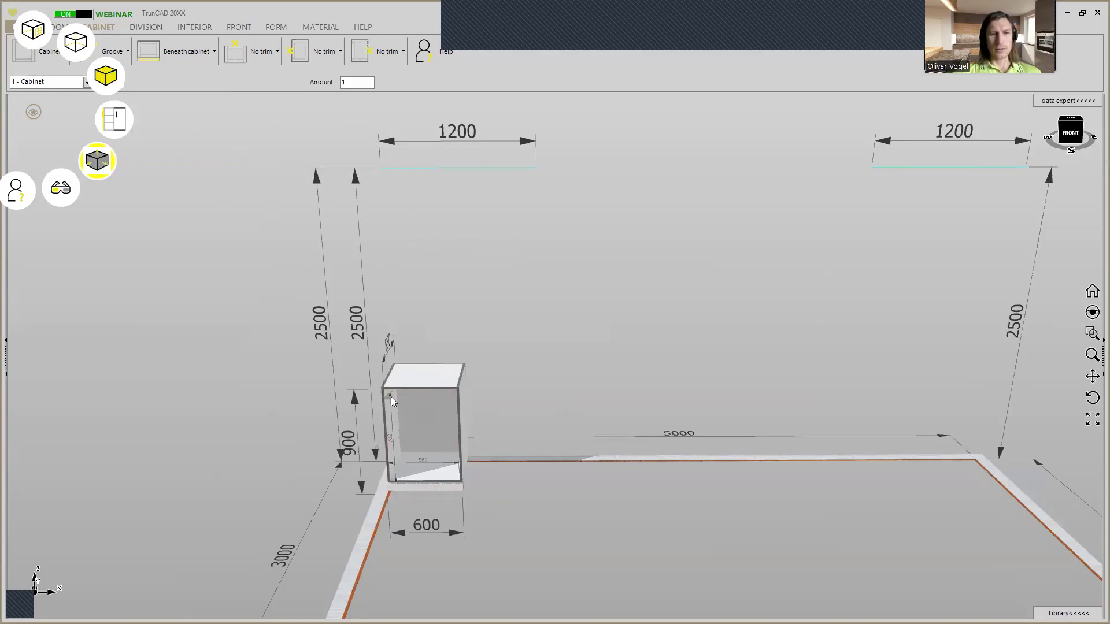
scroll(388, 395, "down", 2)
scroll(387, 395, "up", 3)
scroll(388, 395, "down", 1)
scroll(387, 395, "up", 1)
scroll(387, 396, "up", 3)
scroll(388, 396, "down", 4)
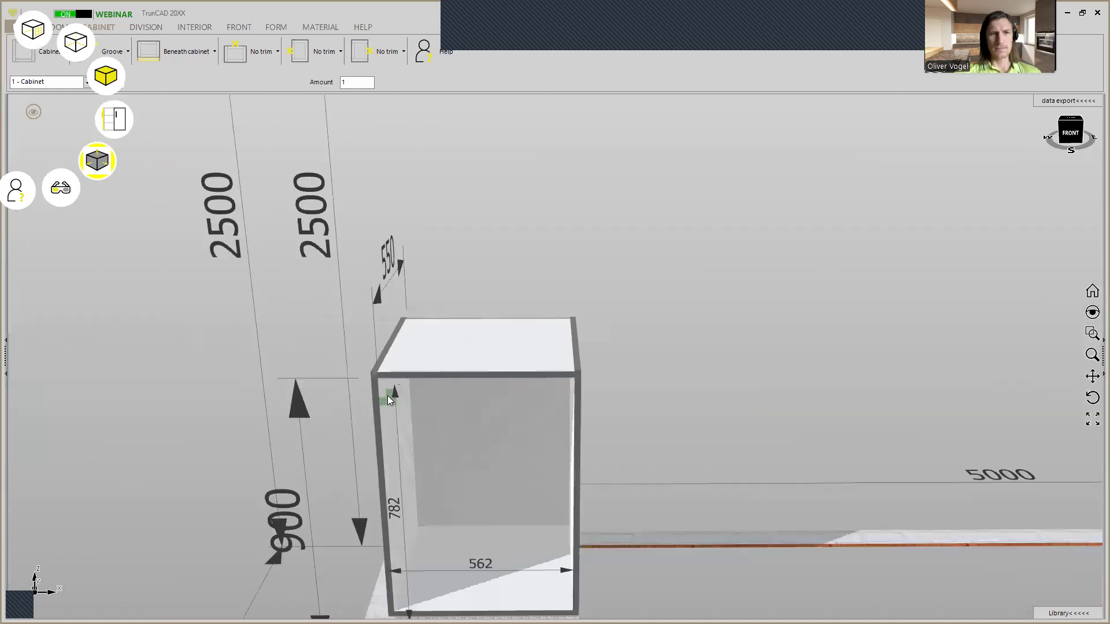
left_click(103, 160)
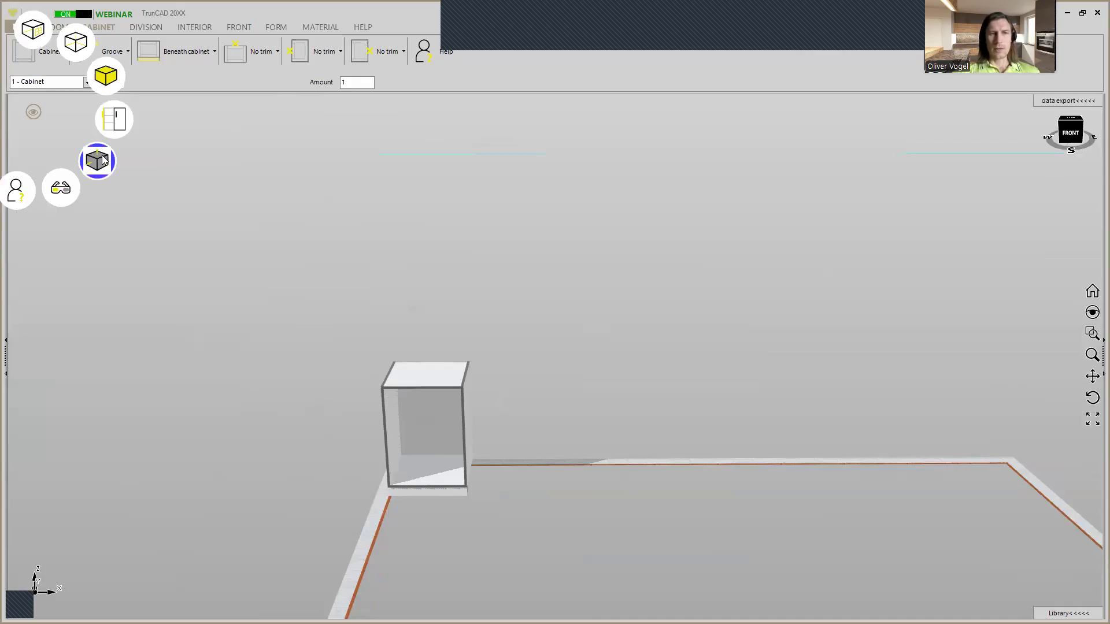
left_click(103, 161)
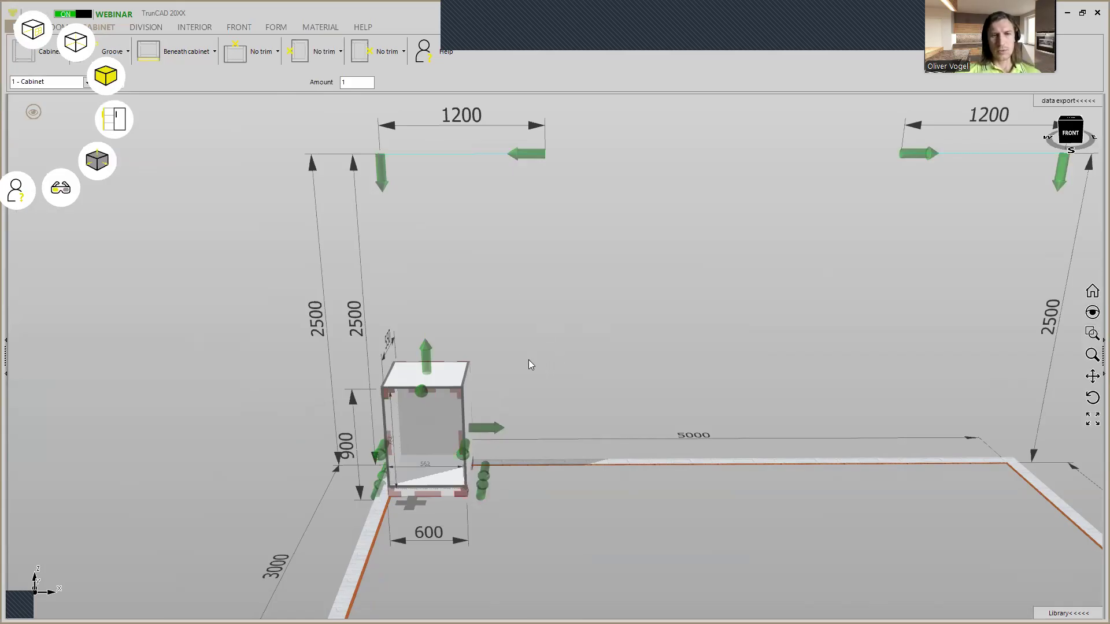
Step: Hide only the green arrows and examine the red joint marker at the cabinet's upper front right corner
left_click(104, 163)
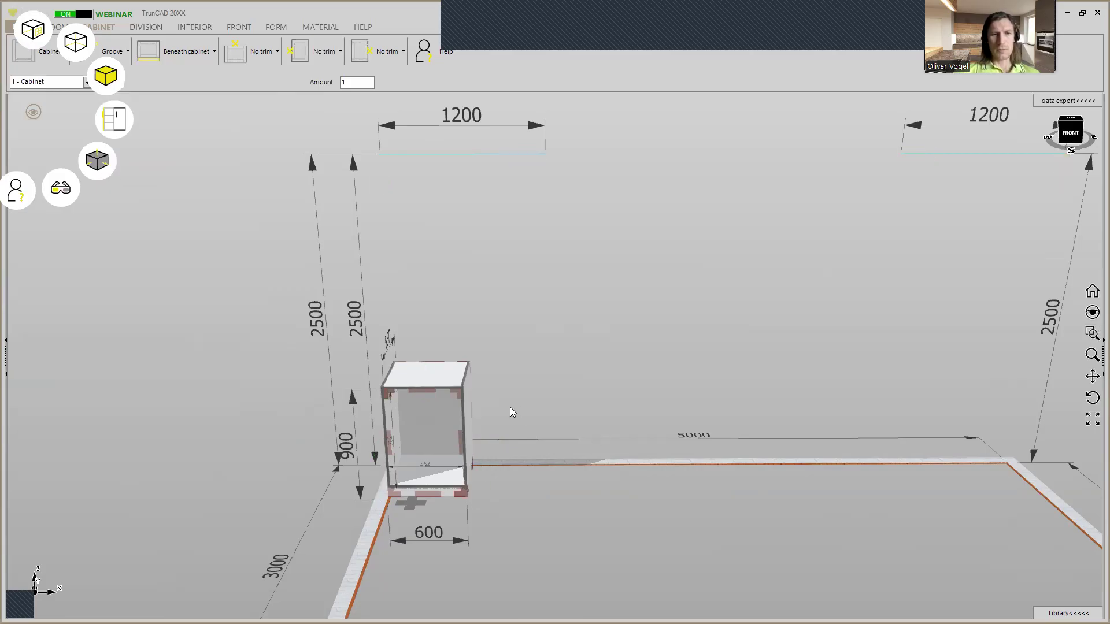
middle_click_drag(509, 387, 464, 377)
scroll(462, 376, "up", 3)
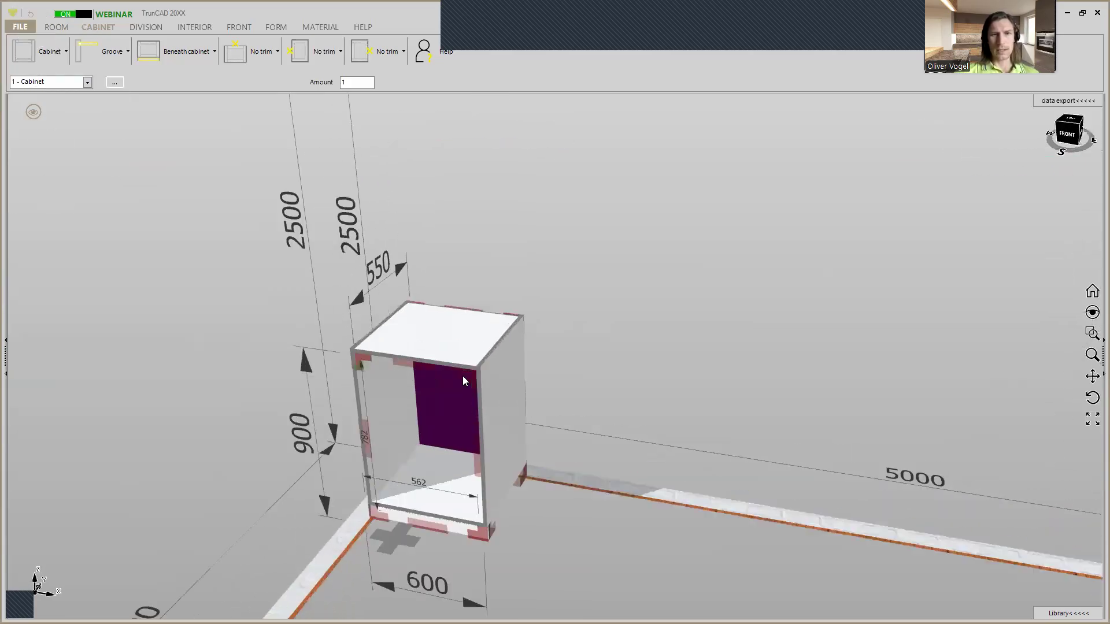
scroll(462, 375, "up", 3)
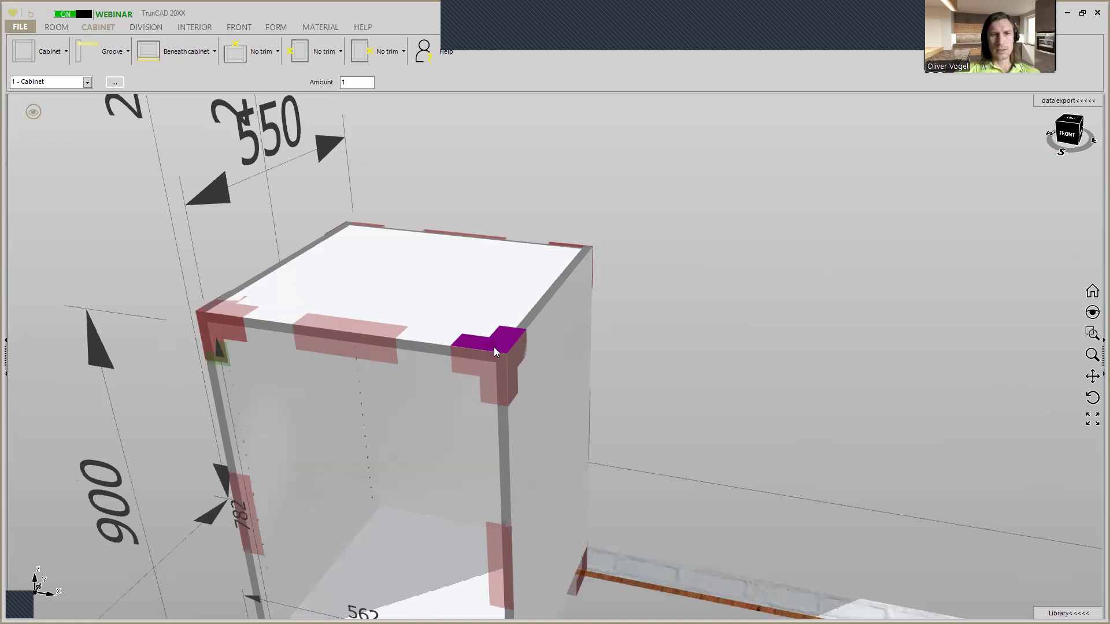
scroll(494, 350, "down", 5)
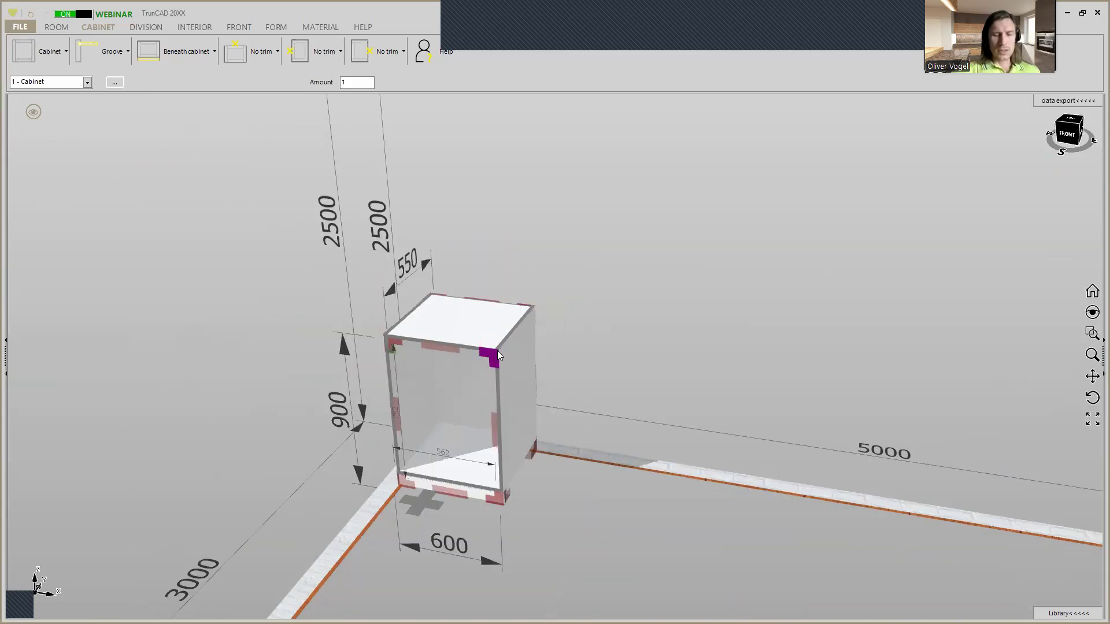
scroll(497, 351, "up", 3)
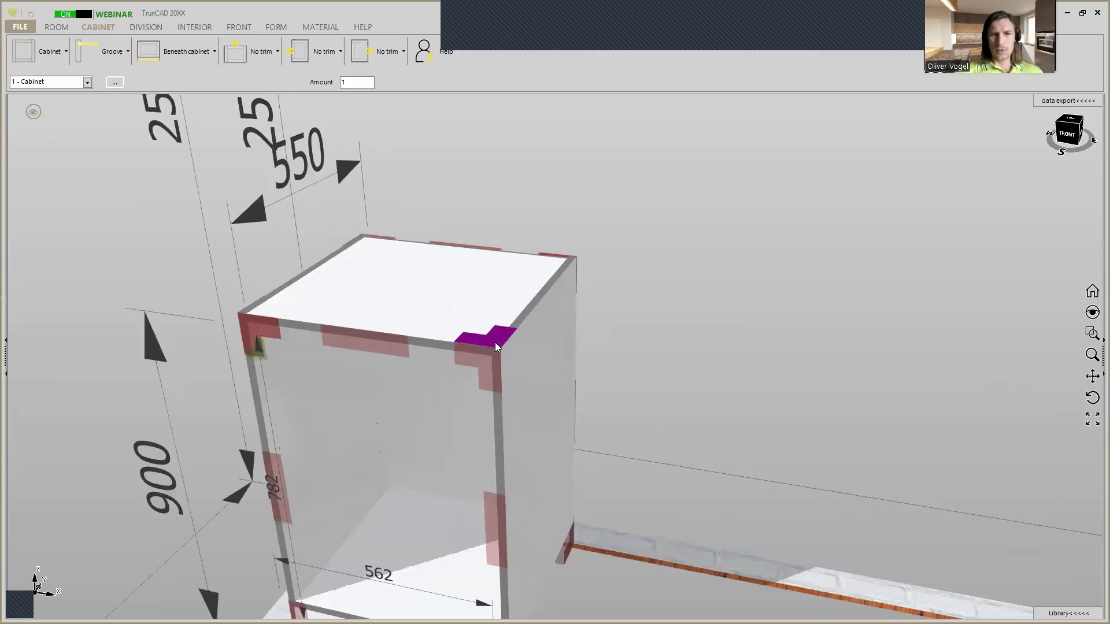
Step: Try the other joint constructions at the cabinet's upper front right corner and return it to the side-passing joint
scroll(495, 342, "up", 3)
left_click(495, 343)
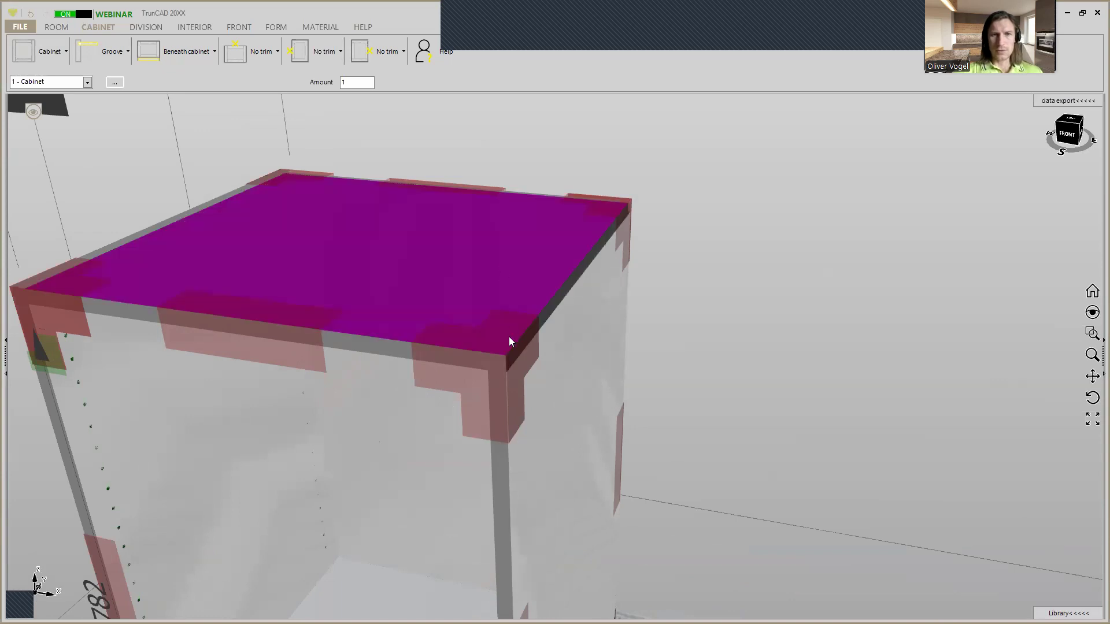
left_click(502, 375)
left_click(565, 311)
left_click(493, 374)
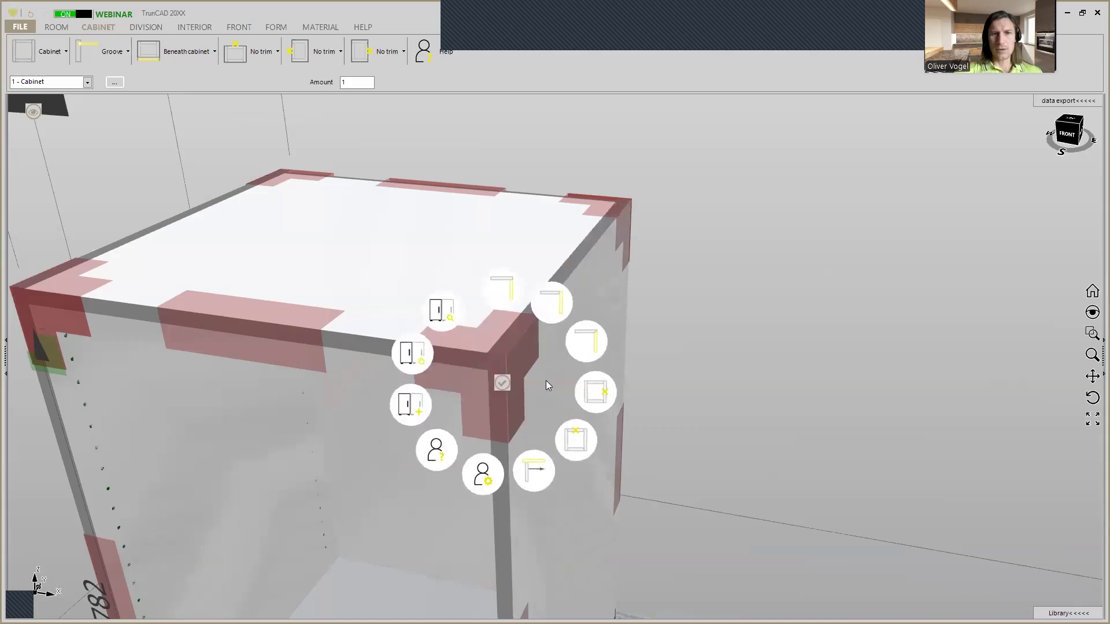
left_click(596, 341)
left_click(480, 376)
left_click(538, 309)
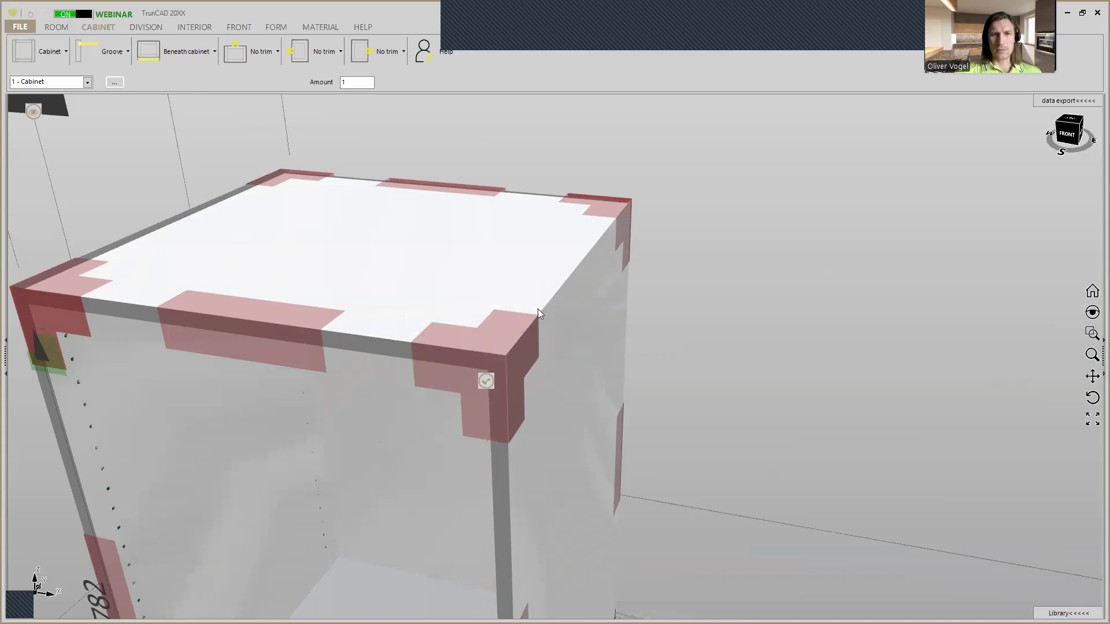
Step: Open the cabinet's settings, review the options for the corner construction, and save the settings
scroll(480, 317, "down", 5)
middle_click_drag(299, 315, 323, 314)
scroll(321, 315, "down", 4)
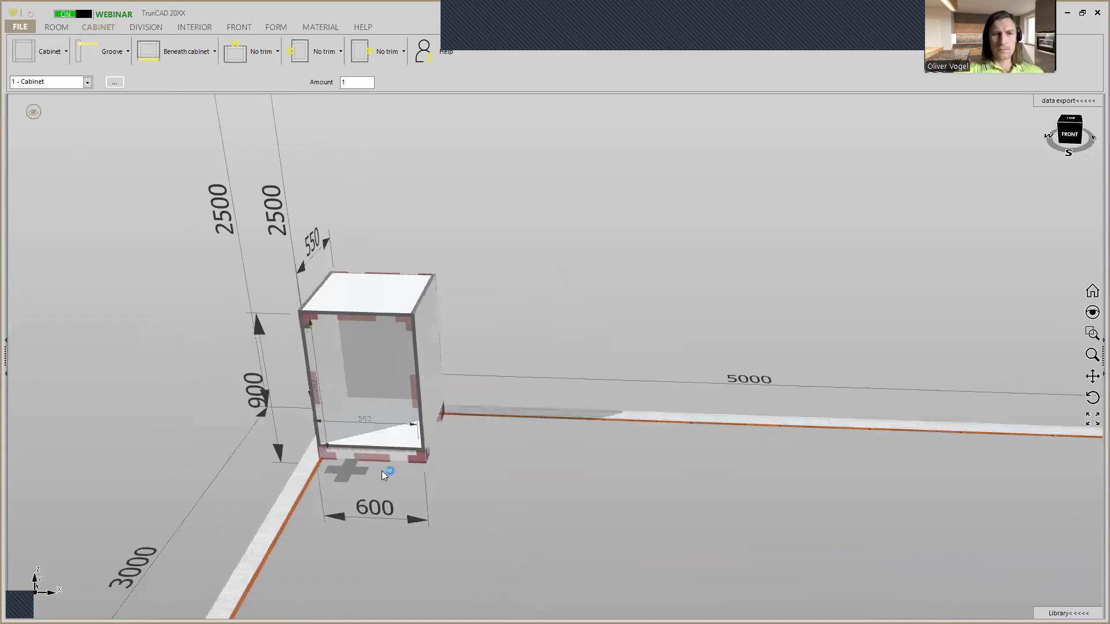
middle_click_drag(373, 467, 359, 479)
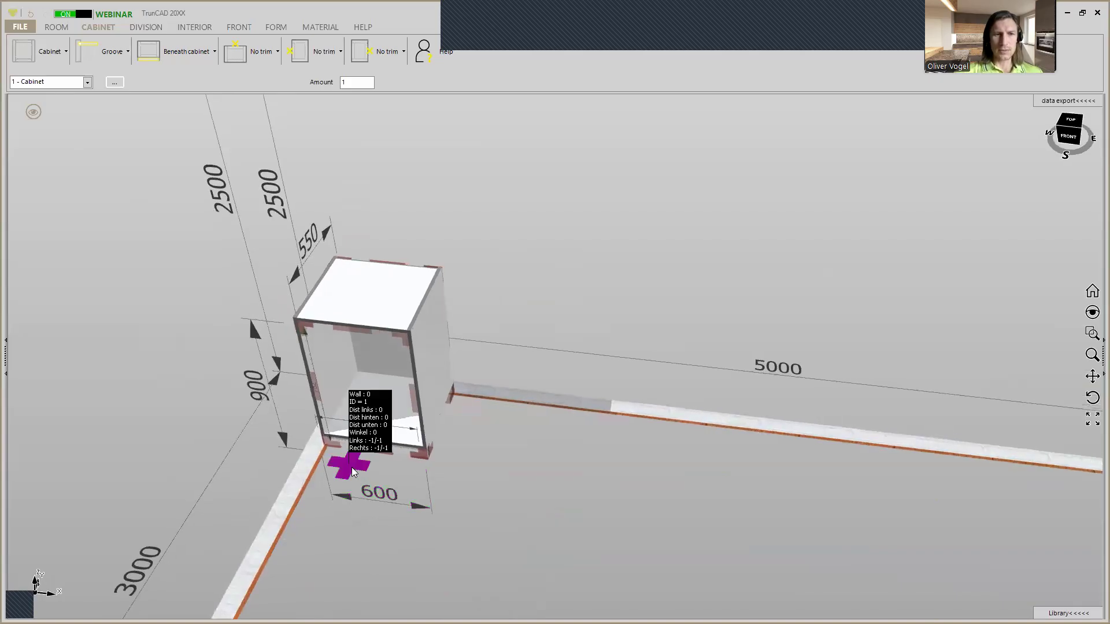
left_click(354, 471)
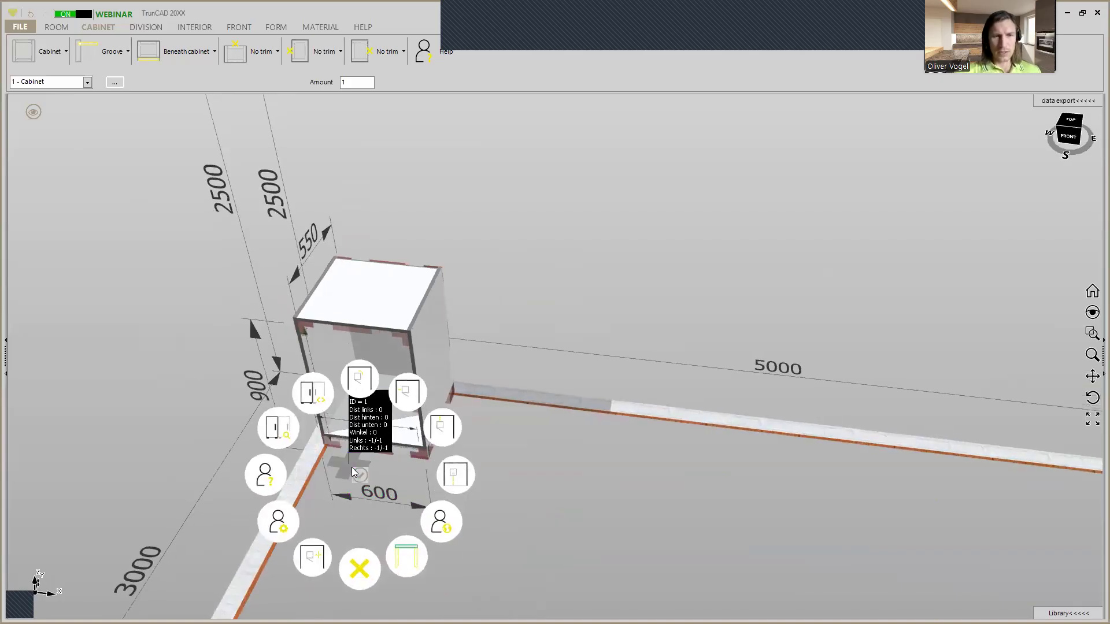
left_click(283, 526)
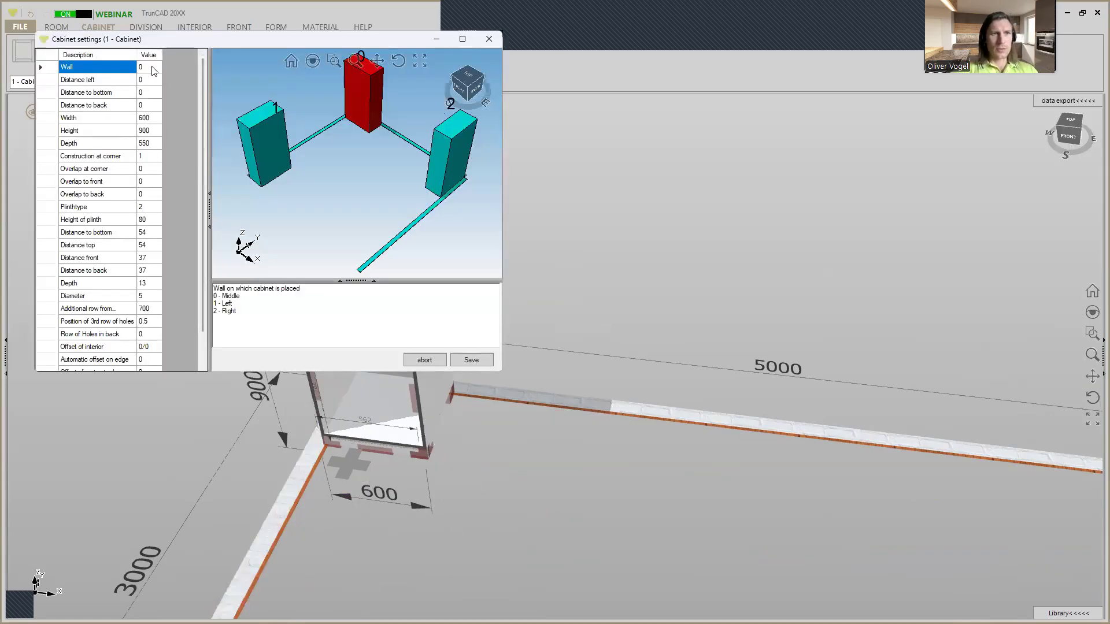
left_click(152, 159)
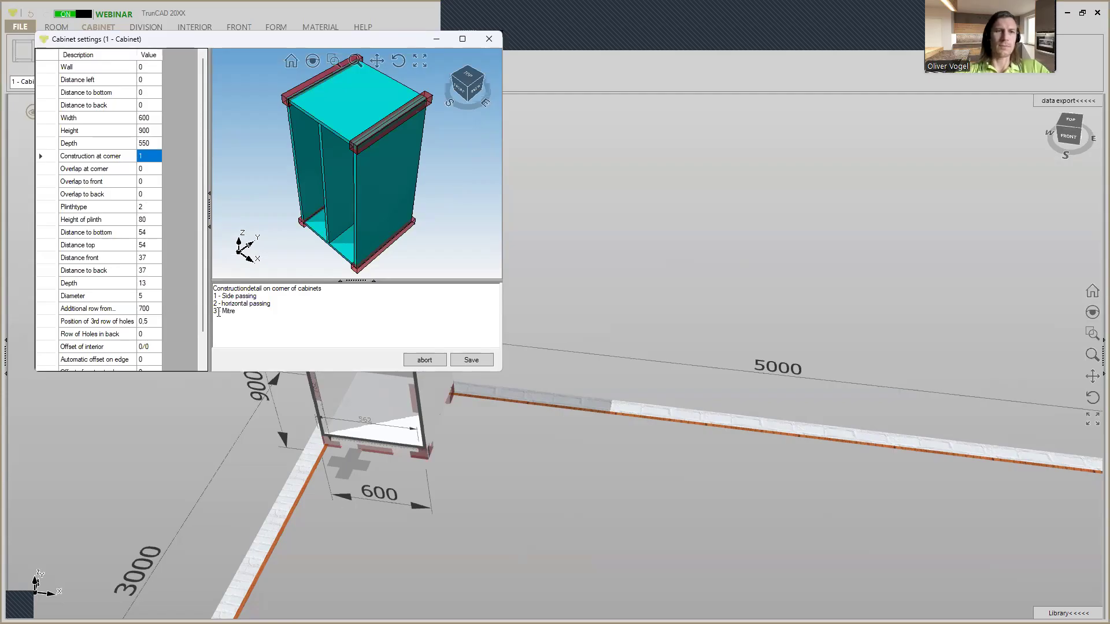
left_click(471, 360)
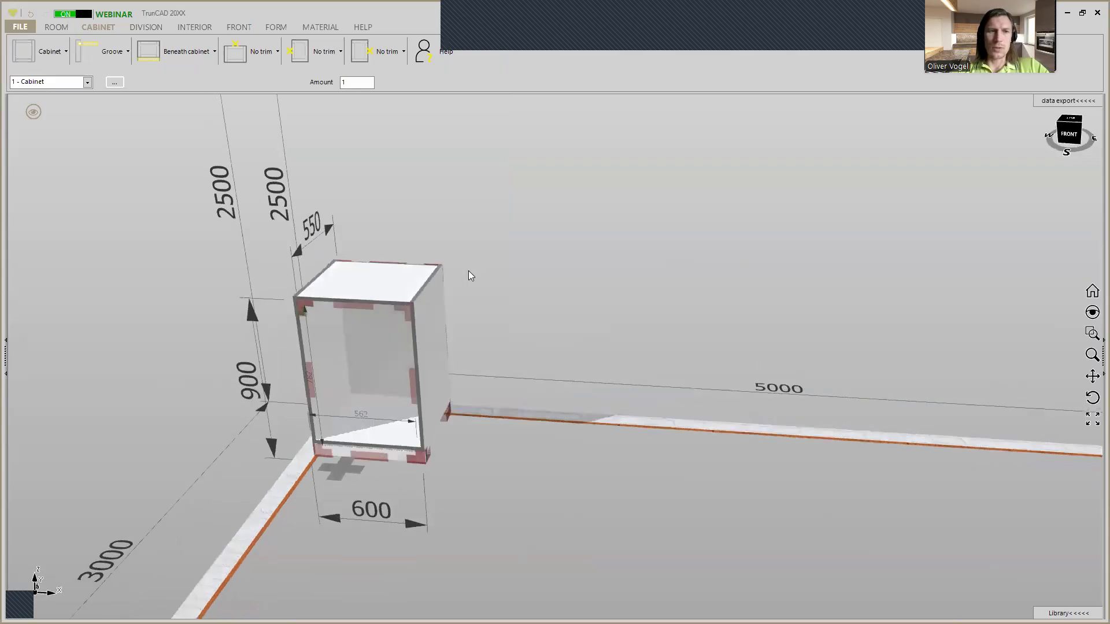
Step: Set the cabinet's height to 2000 and its width to 1000 through their dimensions in the model
scroll(420, 303, "up", 5)
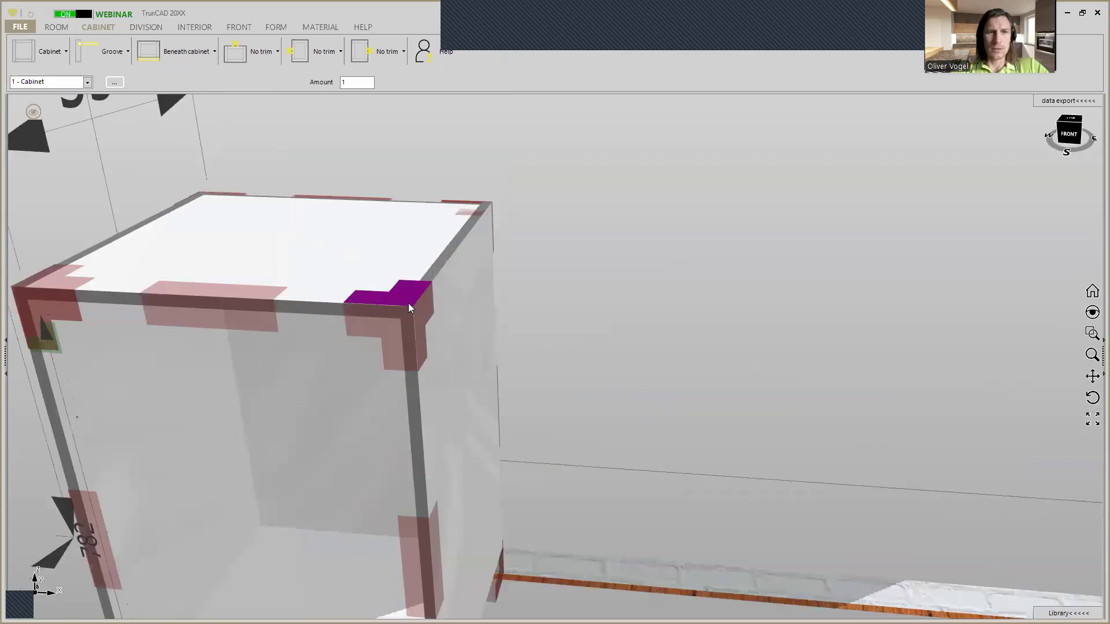
scroll(408, 303, "down", 5)
middle_click_drag(408, 303, 304, 316)
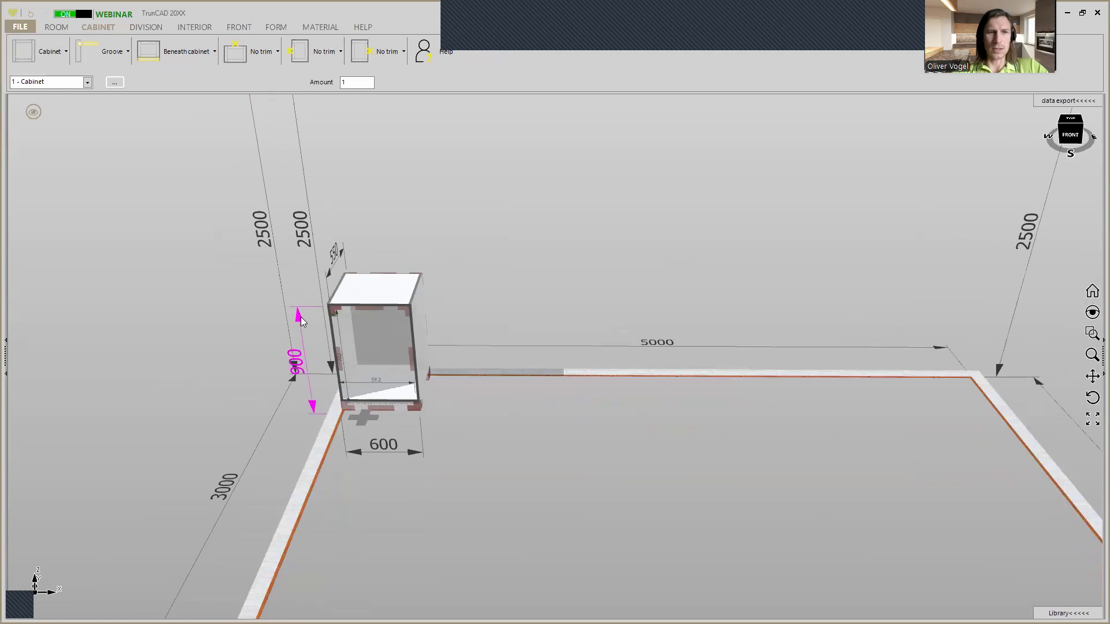
left_click(301, 317)
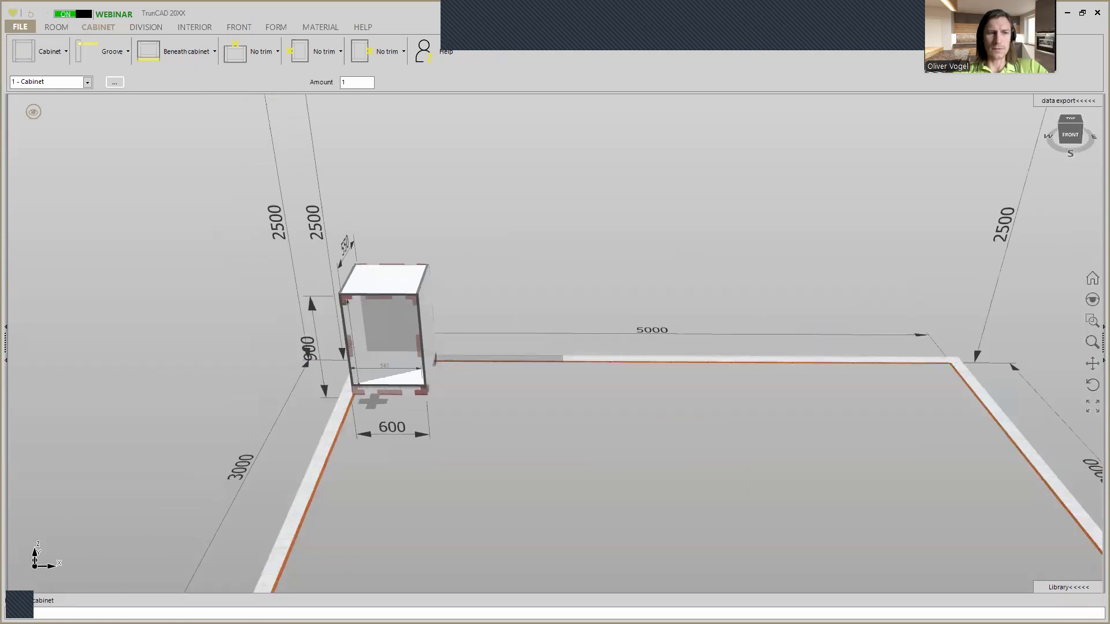
mouse_move(35, 601)
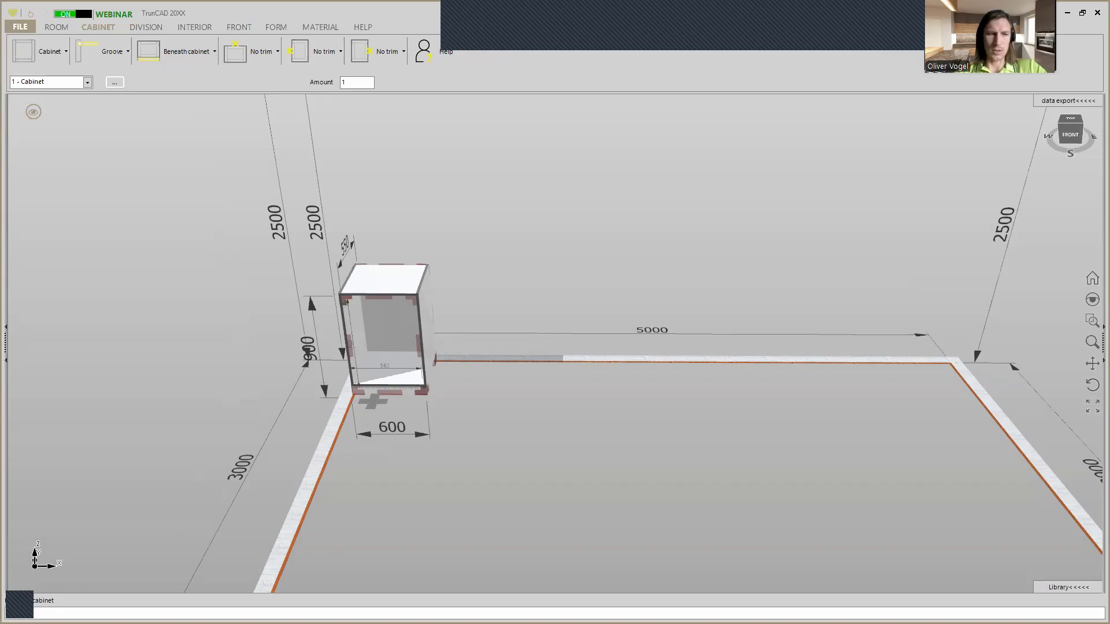
key("Return")
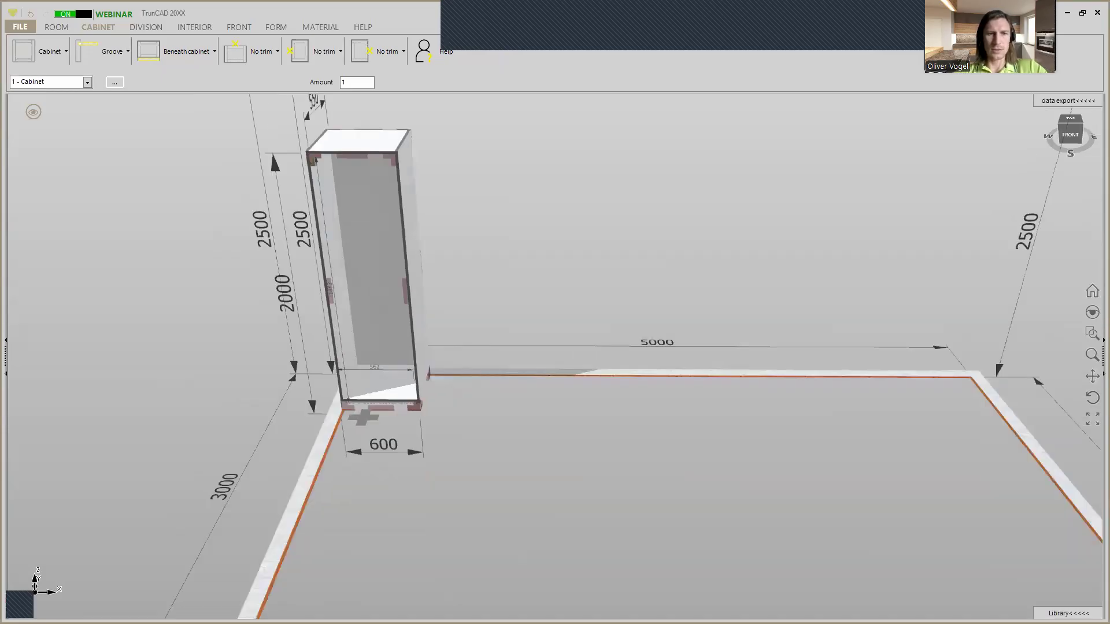
left_click(419, 455)
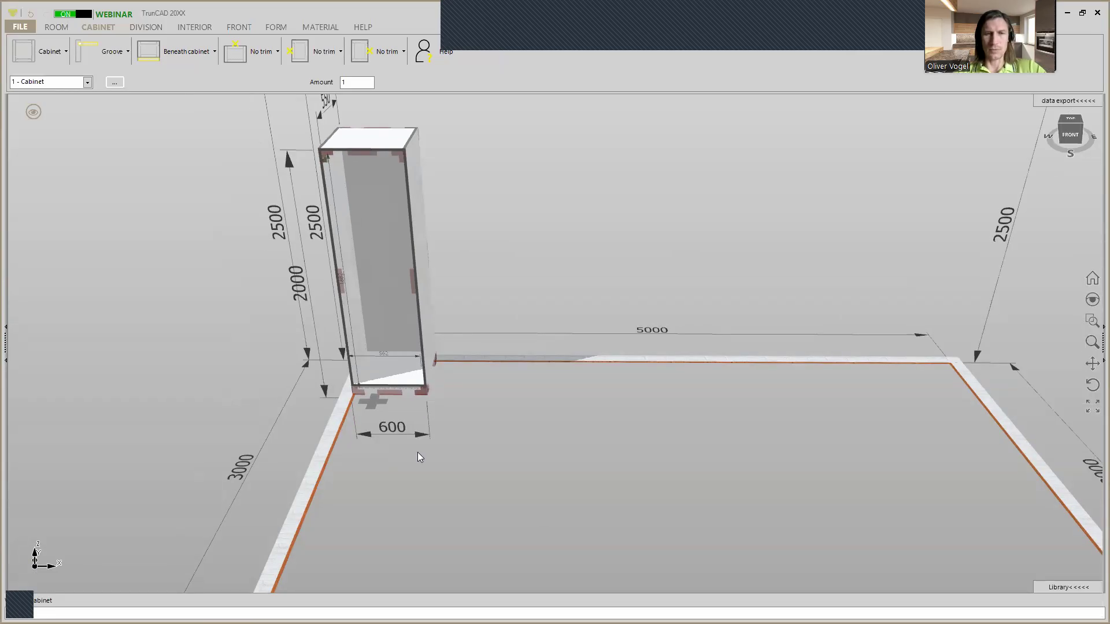
type("1000")
key("Return")
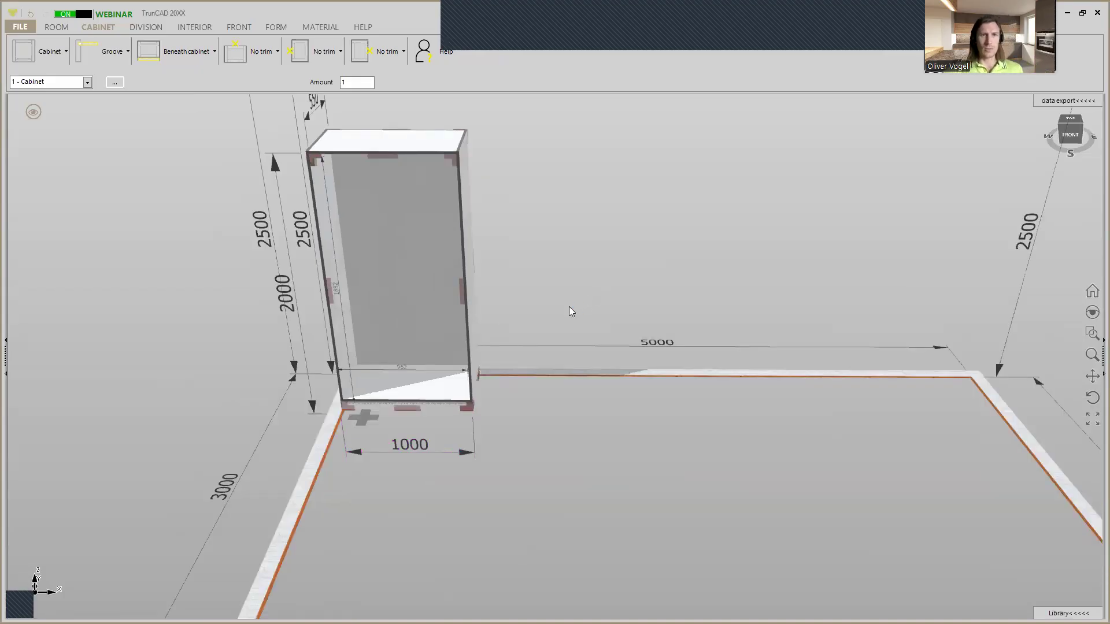
Step: Save the current room and cabinet setup as the standard, overwriting the existing one
scroll(538, 286, "down", 3)
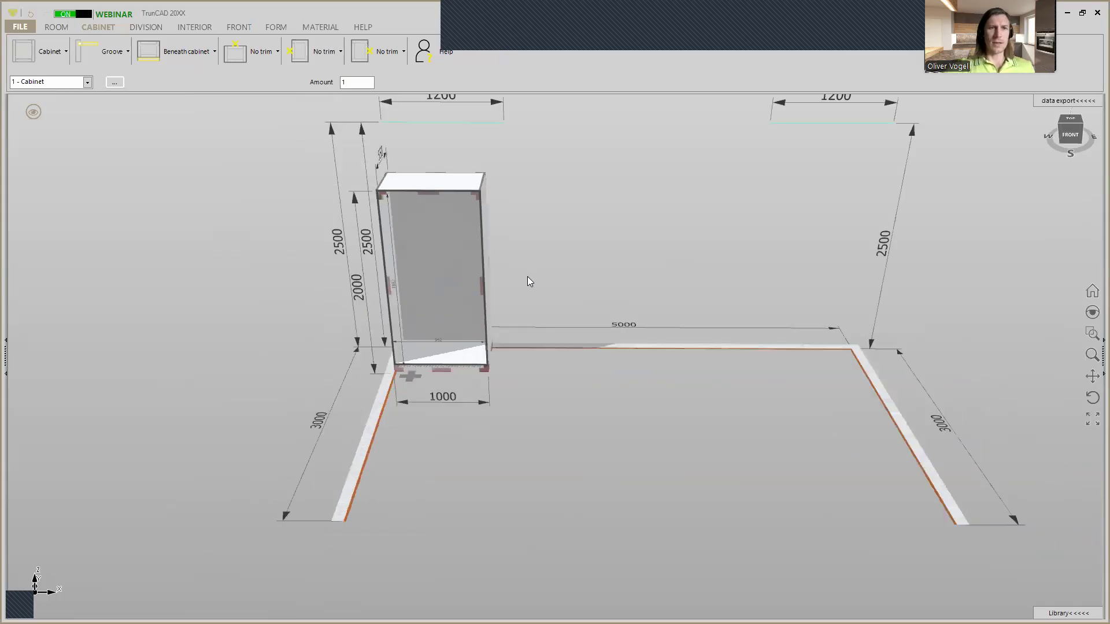
middle_click_drag(543, 238, 572, 230)
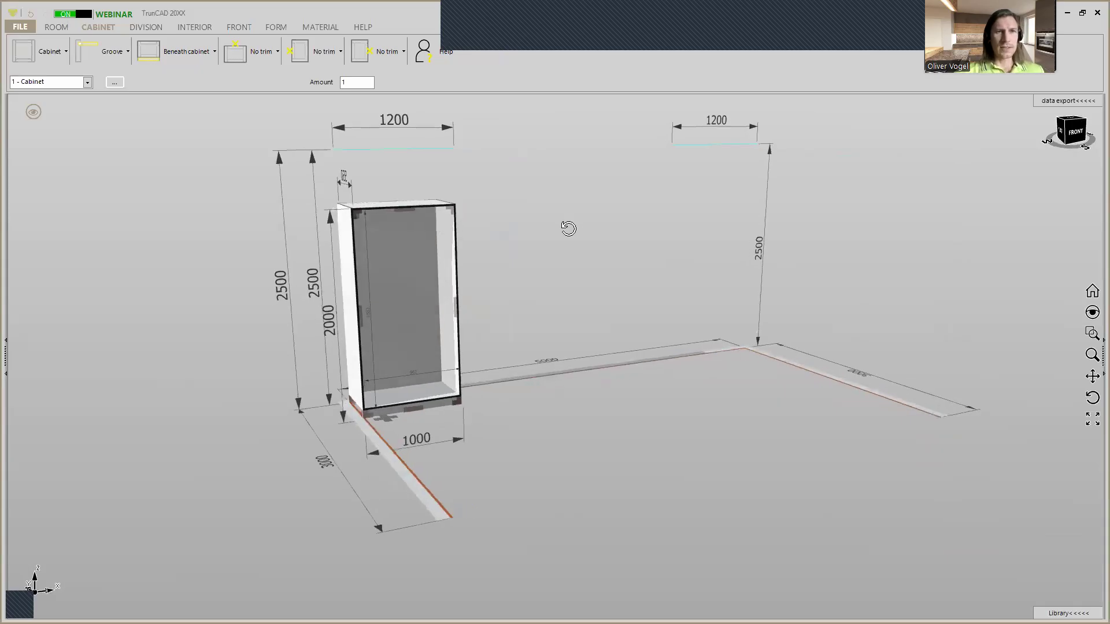
left_click(26, 28)
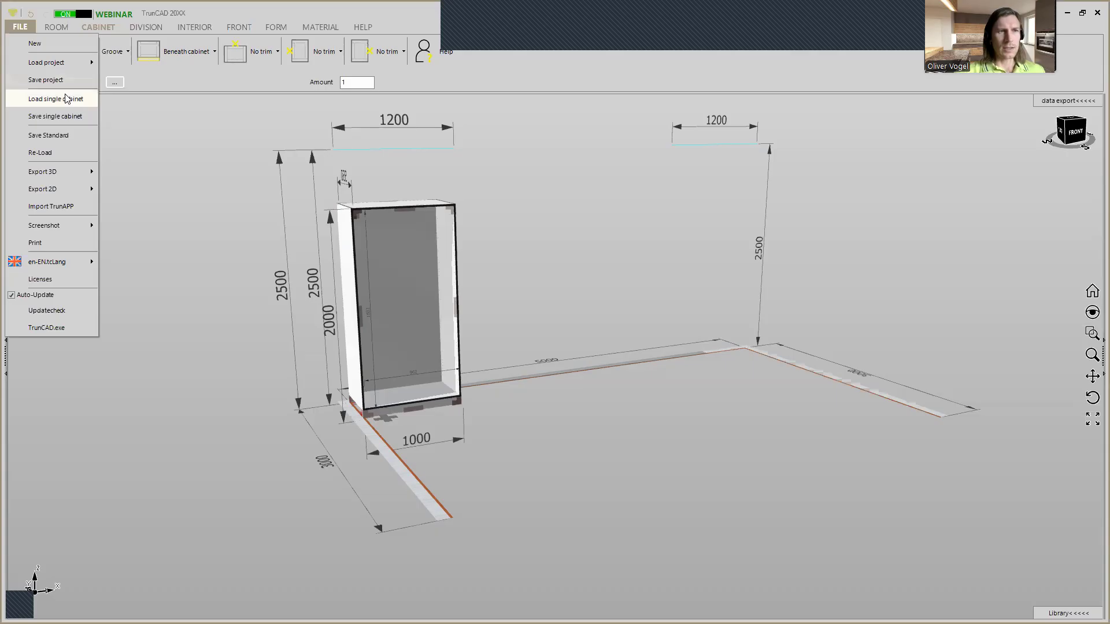
left_click(53, 135)
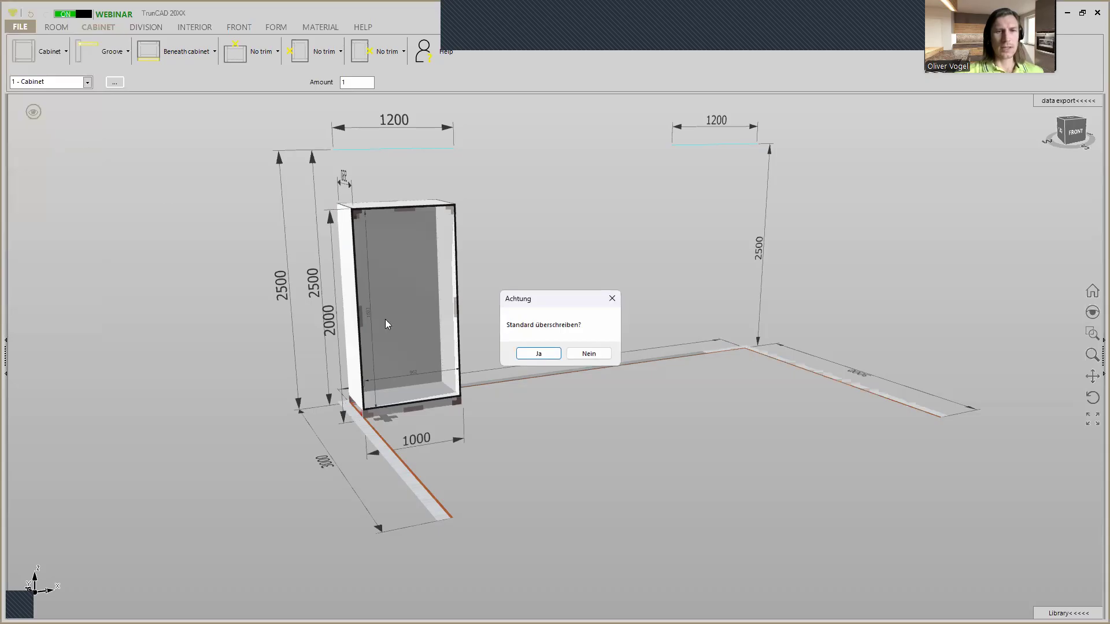
left_click(537, 354)
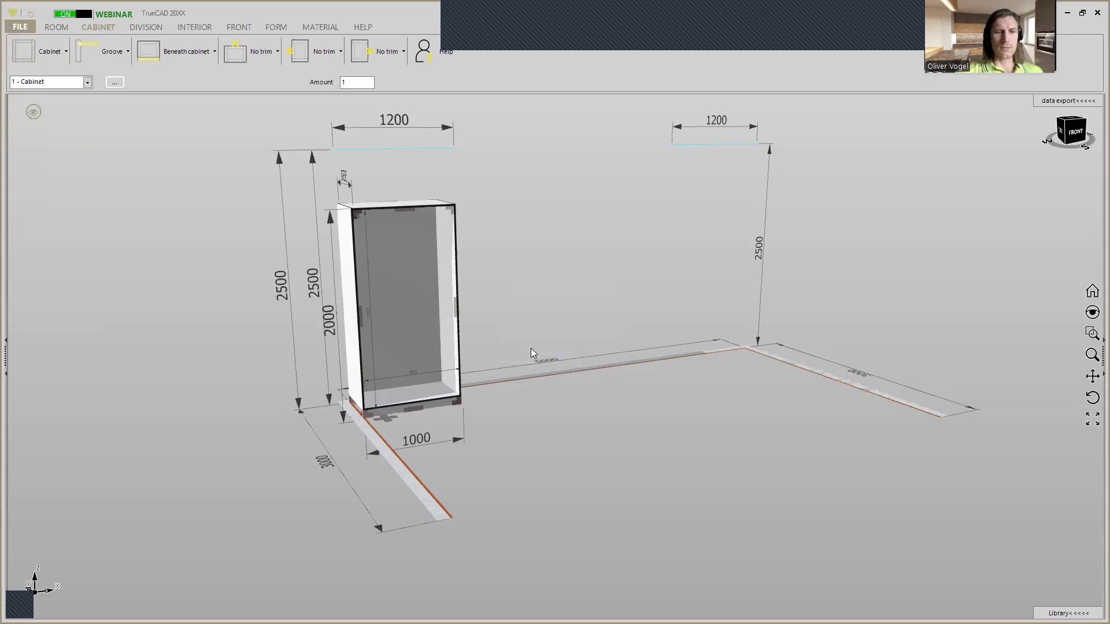
Step: View the cabinet from several angles and review its options for next-cabinet dimensions and connectors
middle_click_drag(530, 345, 506, 324)
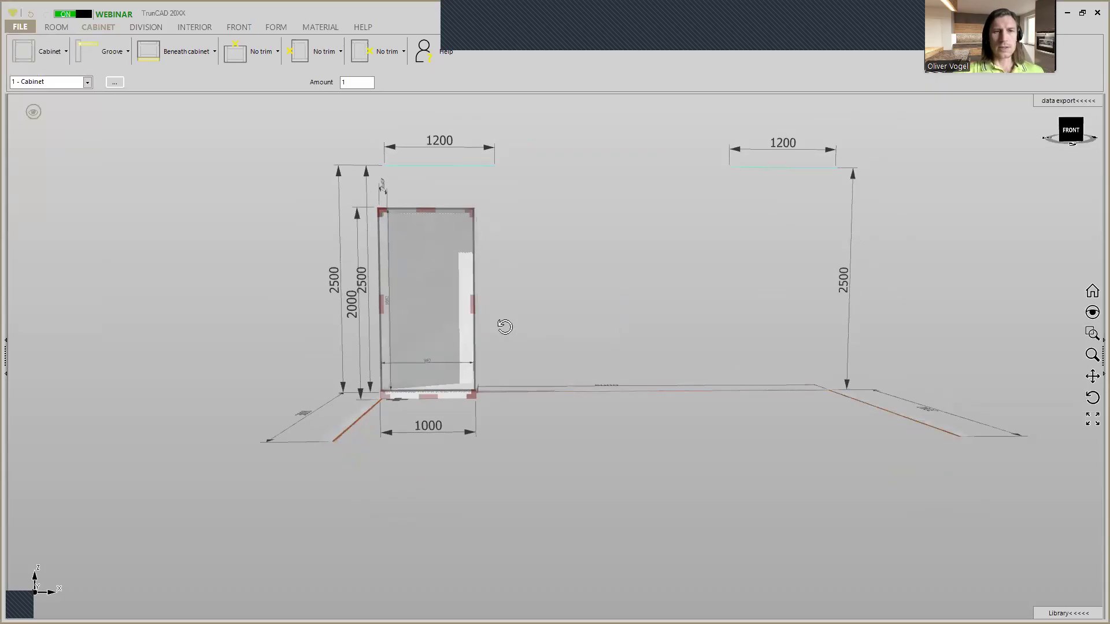
middle_click_drag(552, 265, 528, 275)
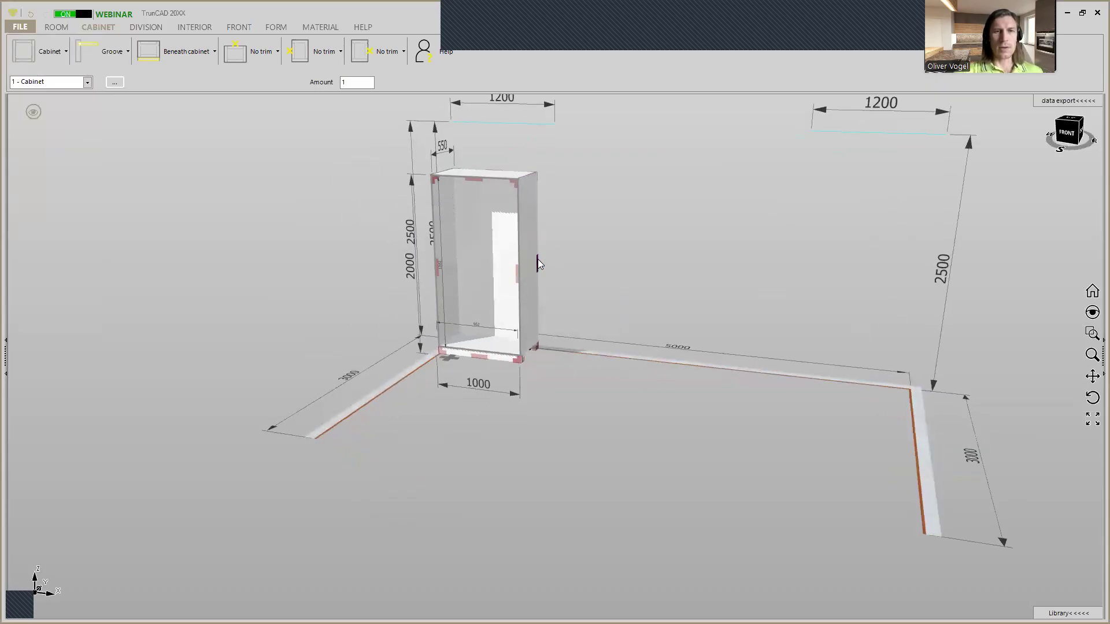
scroll(539, 258, "up", 1)
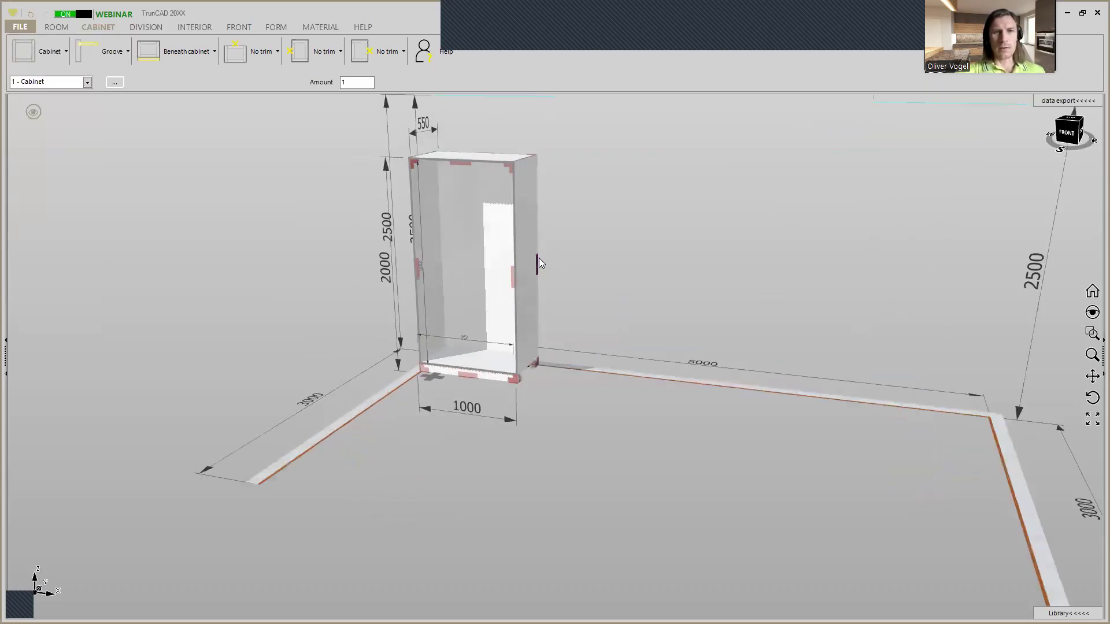
mouse_move(539, 258)
middle_mouse_down()
mouse_move(564, 258)
mouse_move(548, 275)
middle_mouse_up()
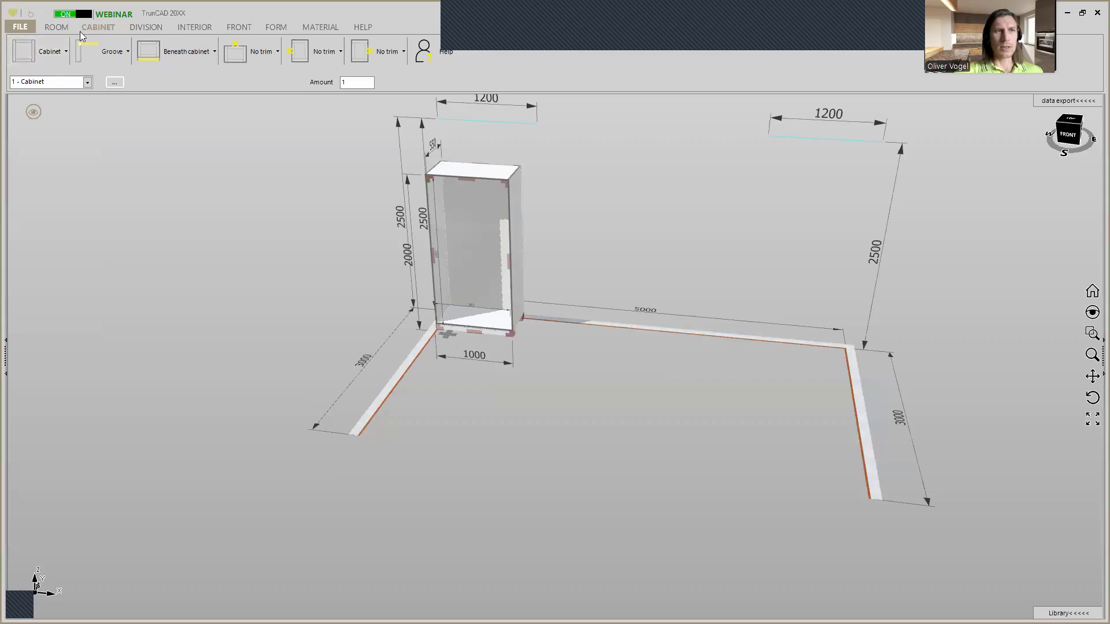
left_click(58, 51)
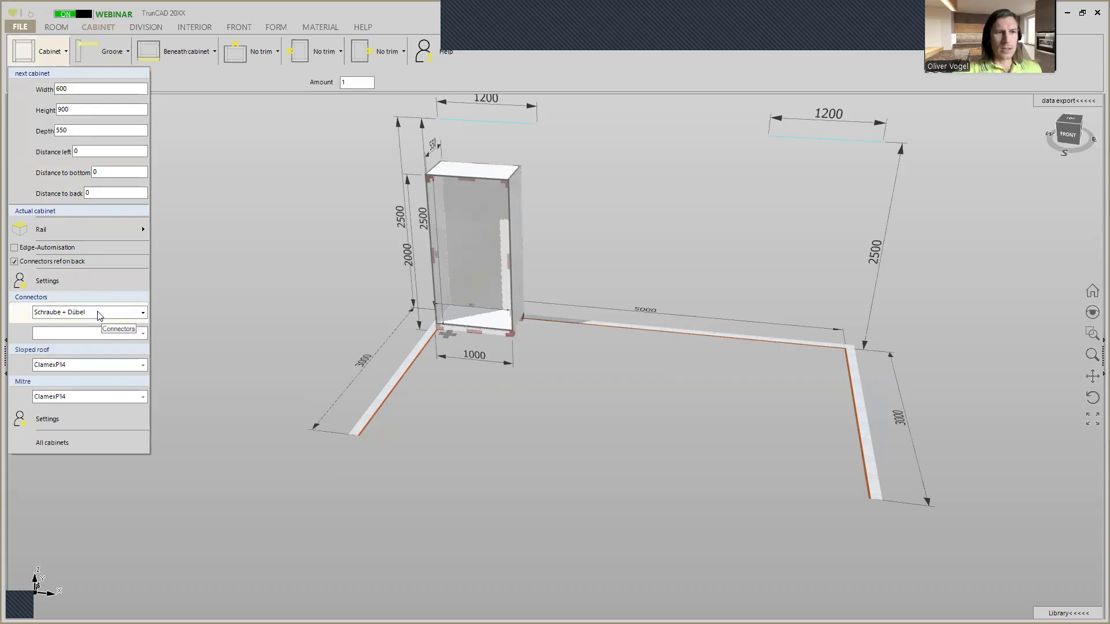
left_click(281, 242)
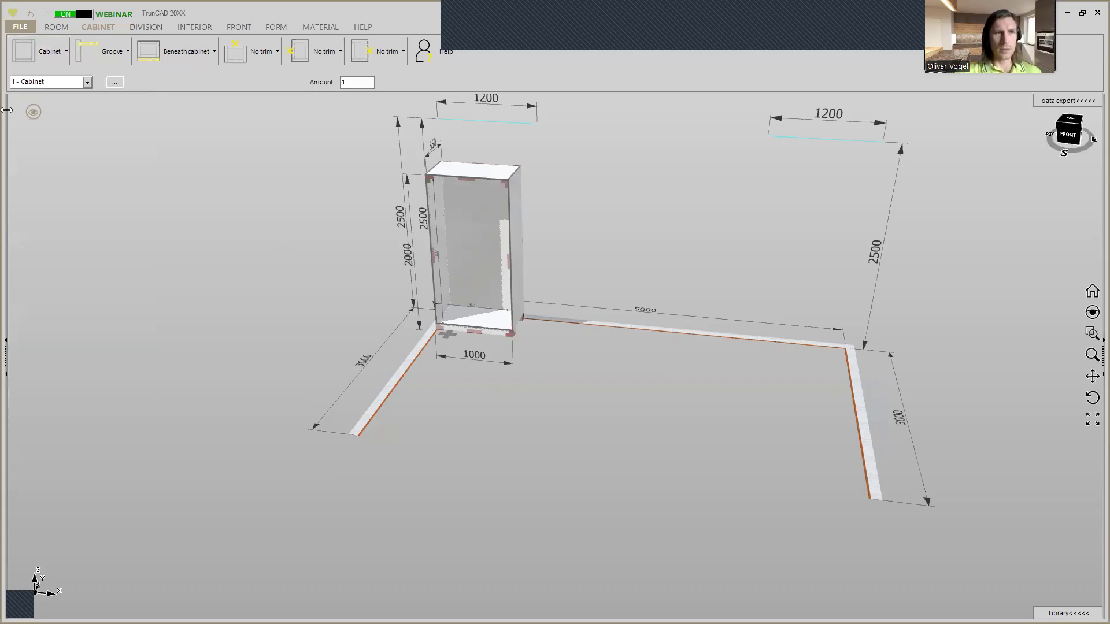
Step: Switch the model to wireframe display and examine the connector drillings at the cabinet's upper corners
left_click(32, 113)
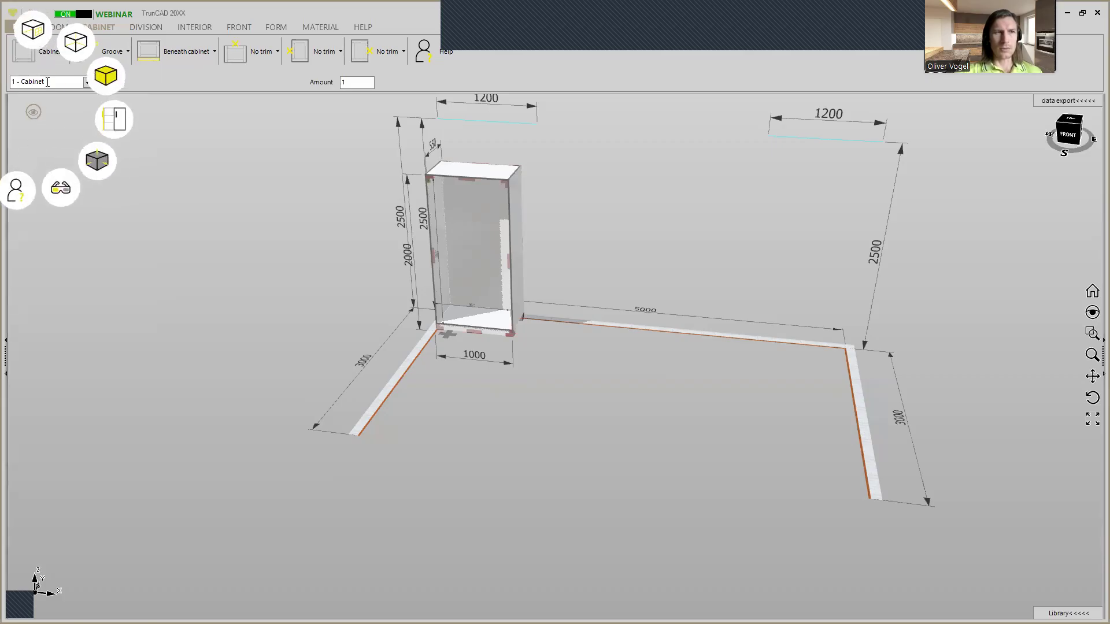
left_click(77, 44)
scroll(504, 170, "up", 5)
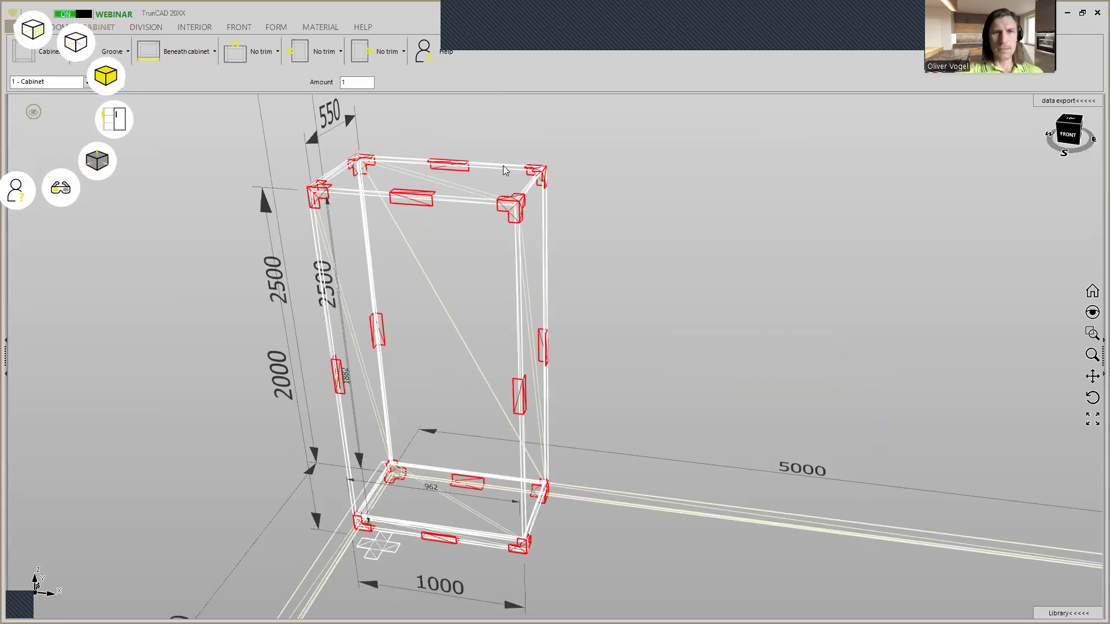
scroll(503, 166, "up", 2)
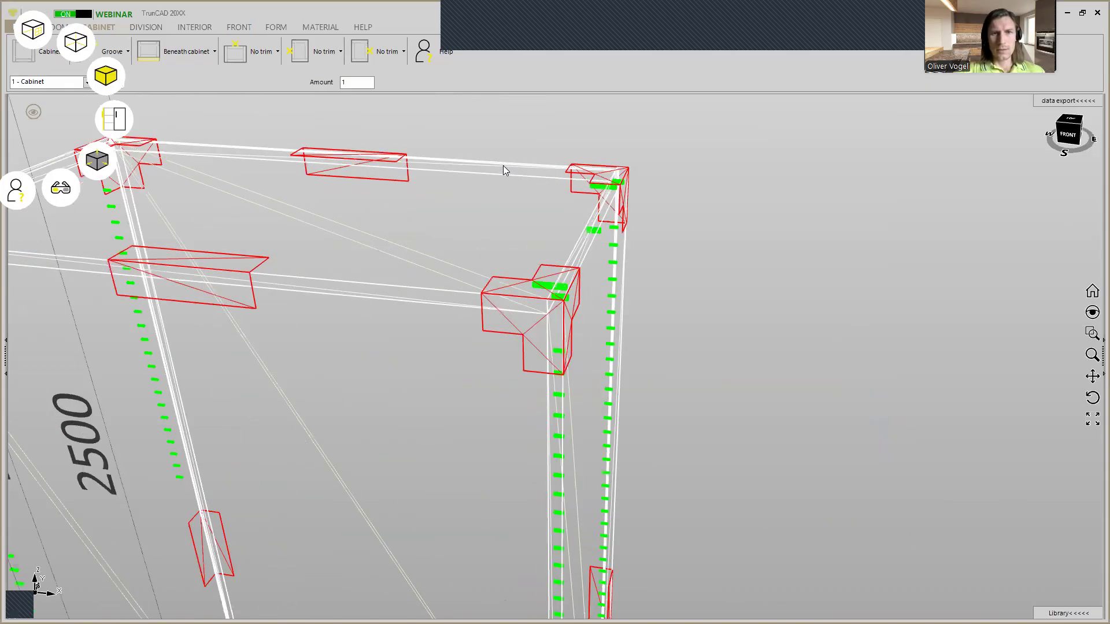
middle_click_drag(596, 151, 592, 154)
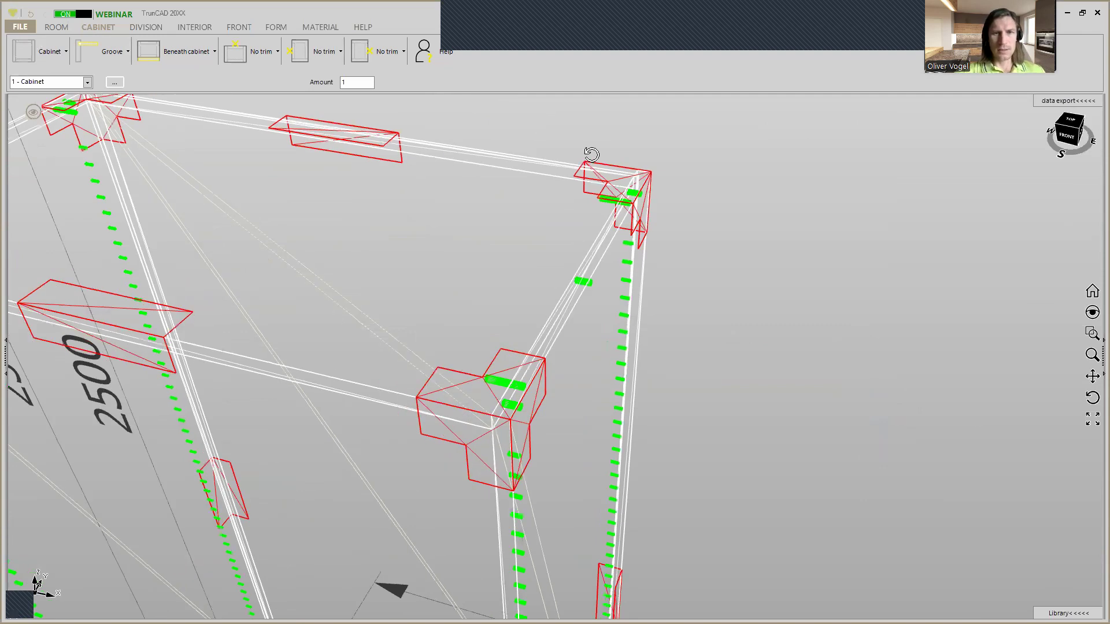
scroll(590, 154, "down", 6)
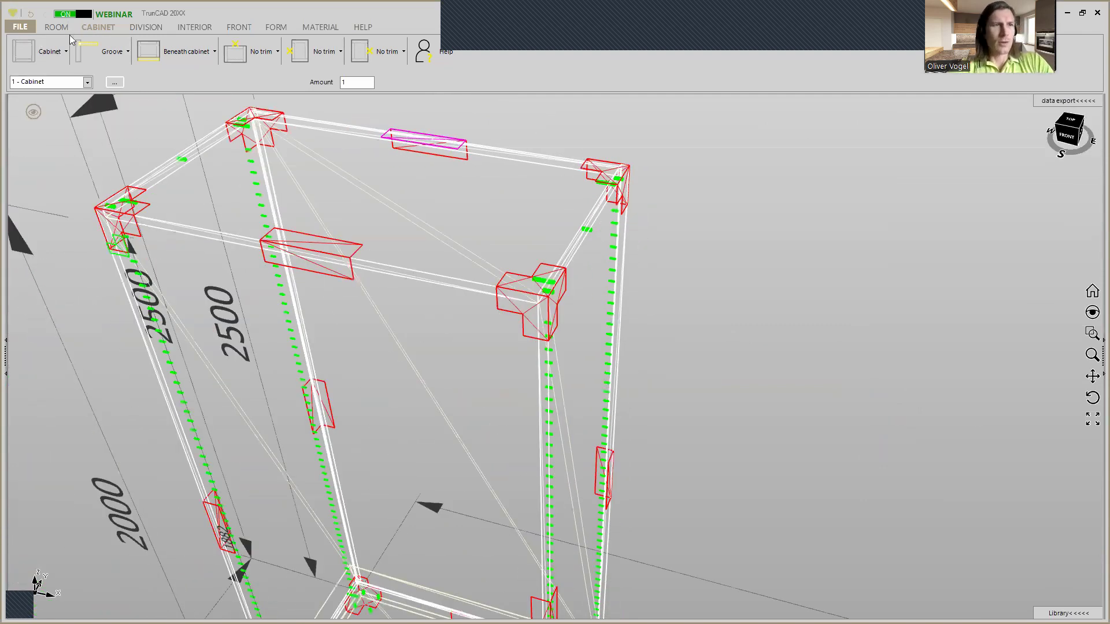
Step: Set the cabinet's first connector to Dübel 8 x 40
left_click(55, 51)
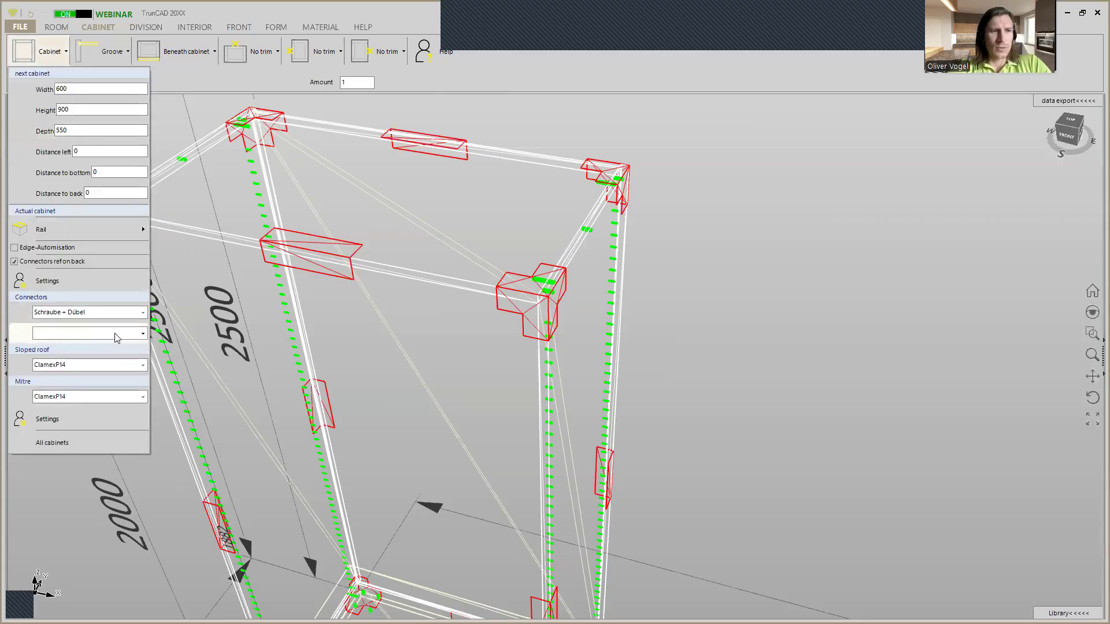
left_click(142, 315)
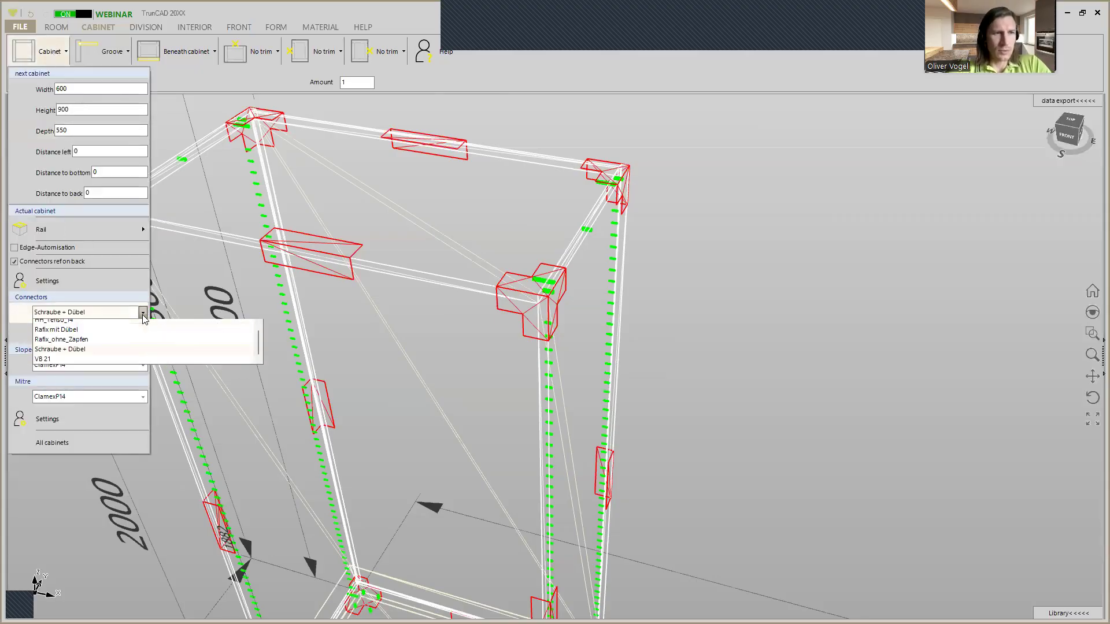
scroll(107, 359, "up", 4)
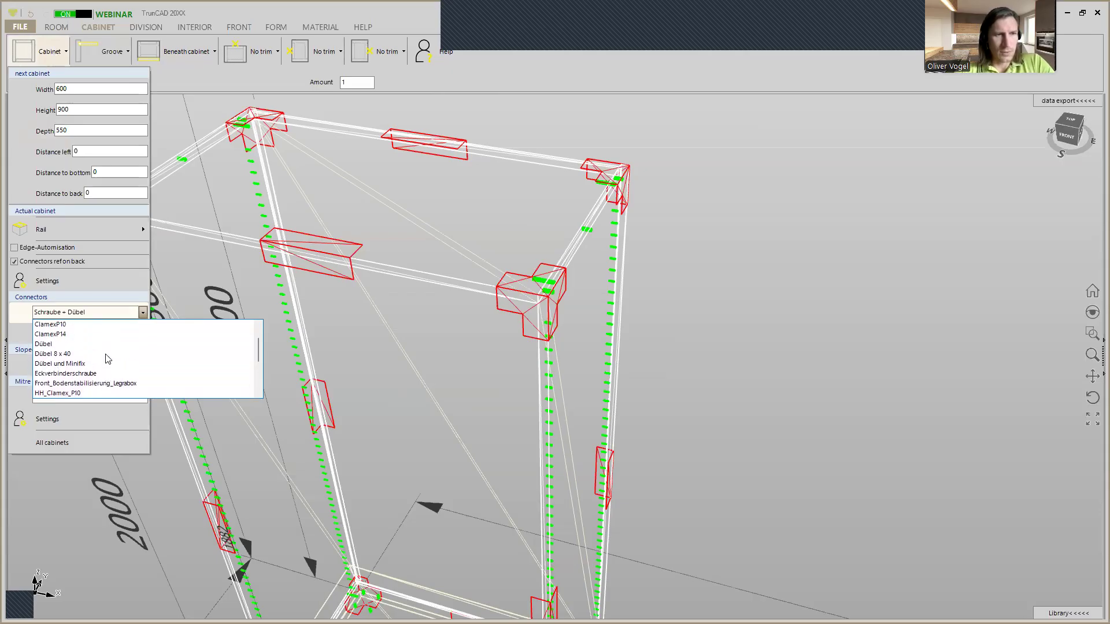
left_click(66, 355)
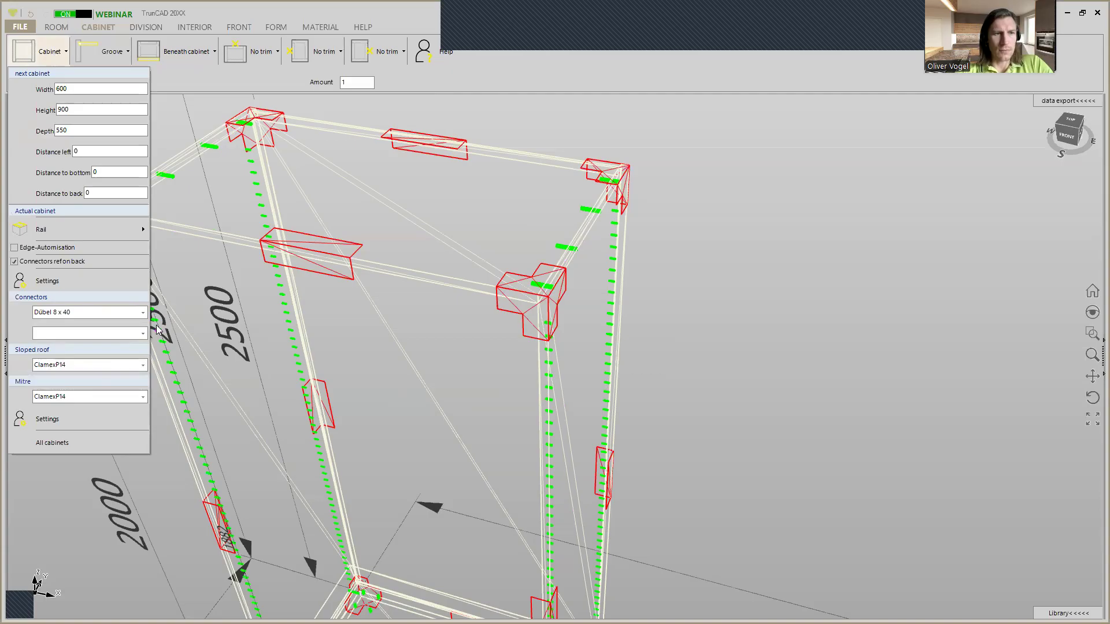
Step: Set the cabinet's first connector to HH_Clamex_P14 and examine the milling at its upper front corner
left_click(142, 313)
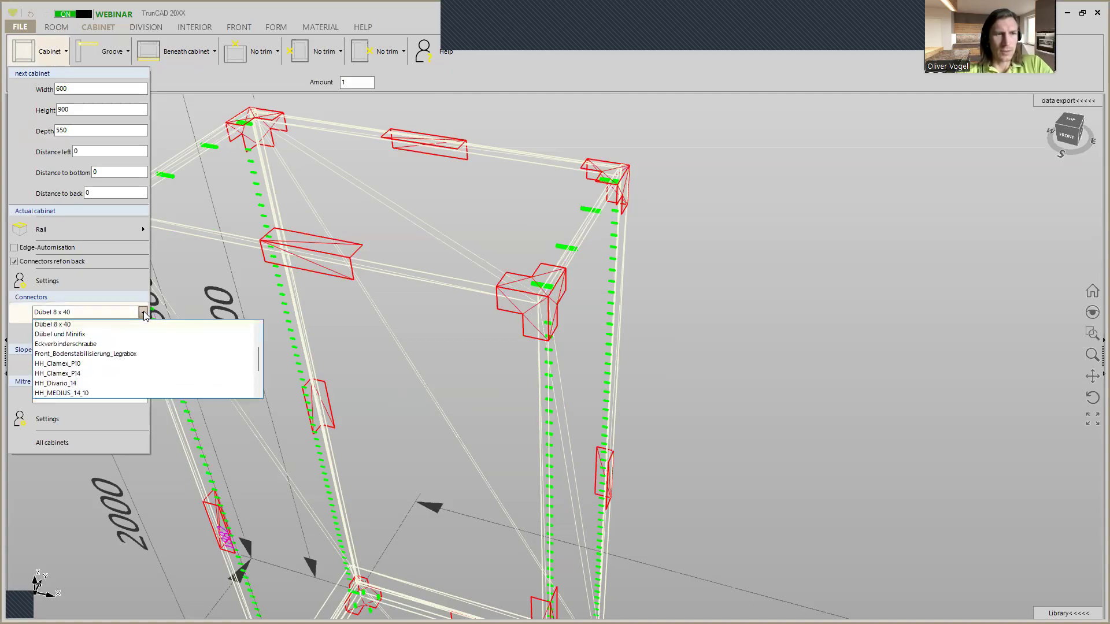
left_click(107, 374)
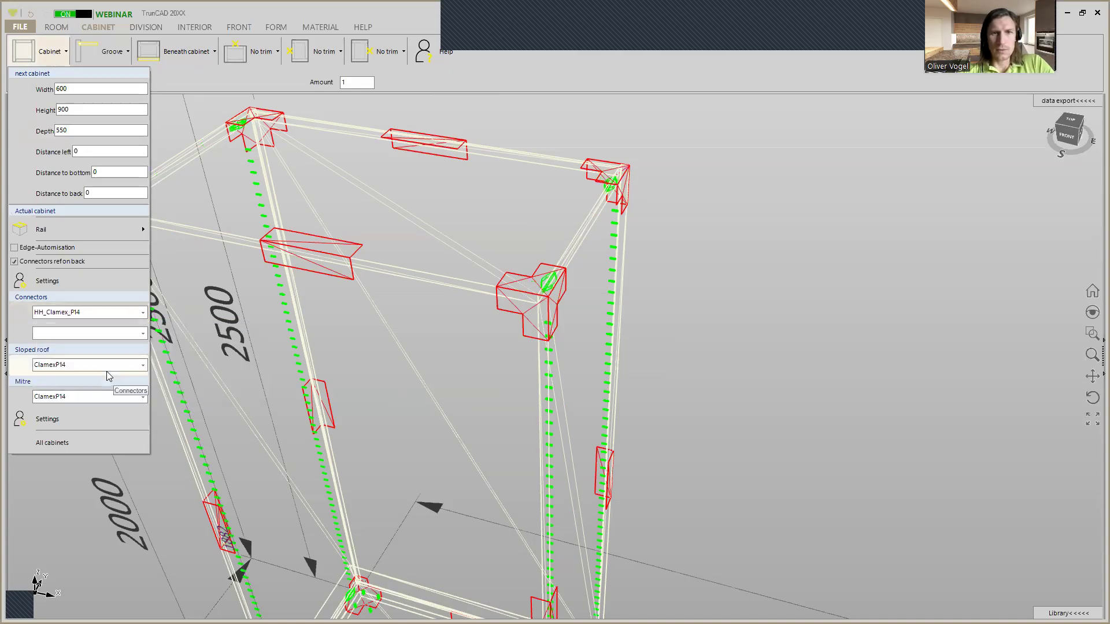
scroll(549, 277, "up", 2)
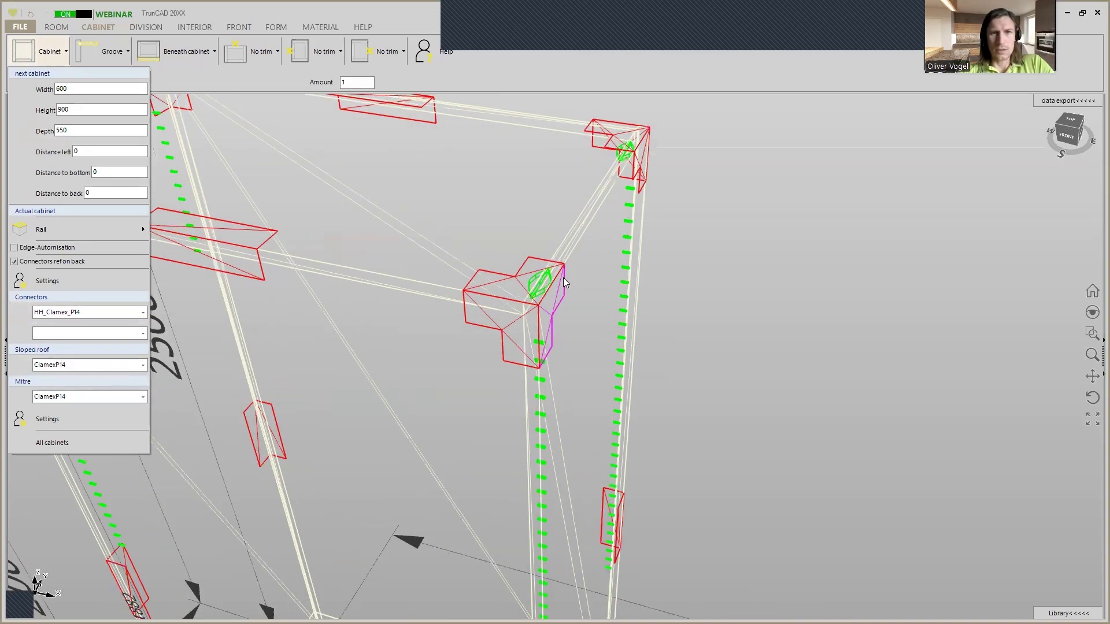
scroll(548, 277, "up", 1)
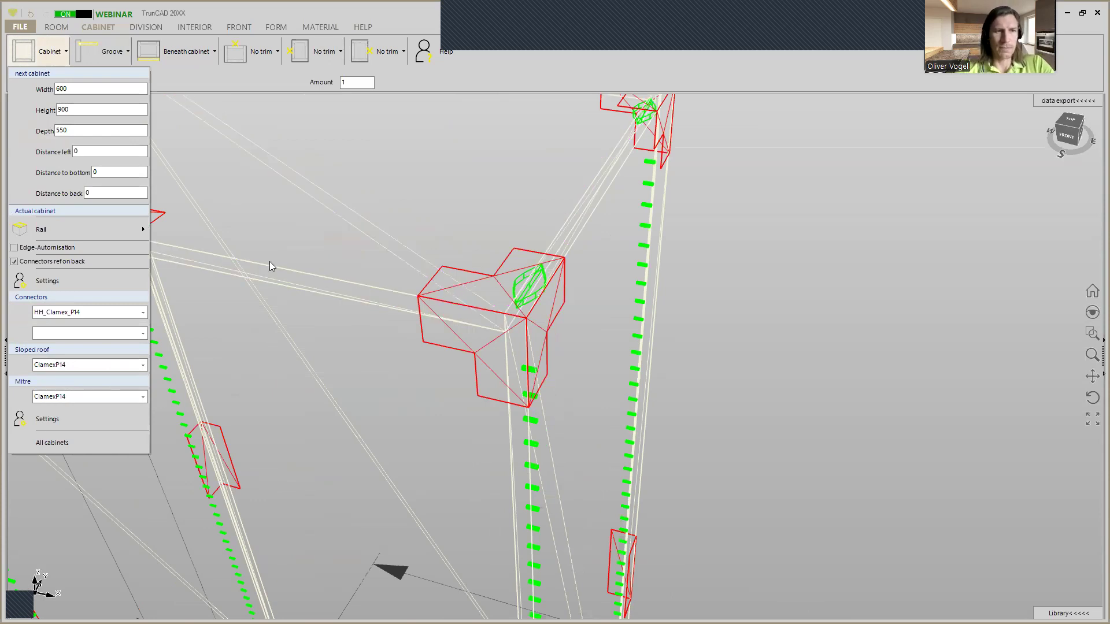
Step: Look through the connector types available for the cabinet's first connector
left_click(143, 313)
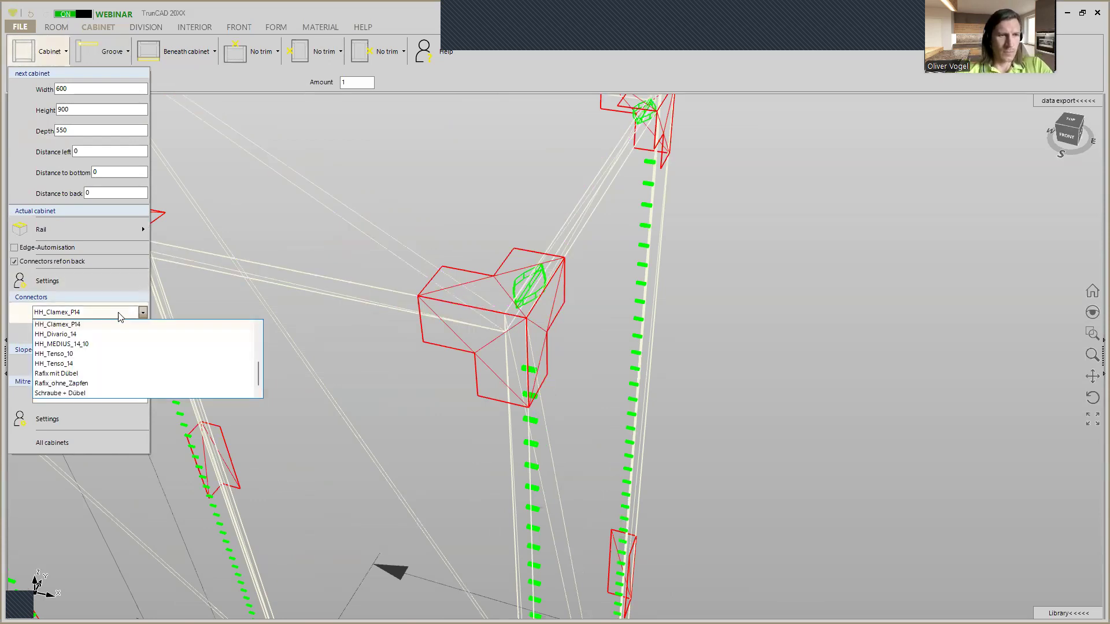
scroll(122, 372, "down", 3)
scroll(123, 371, "up", 4)
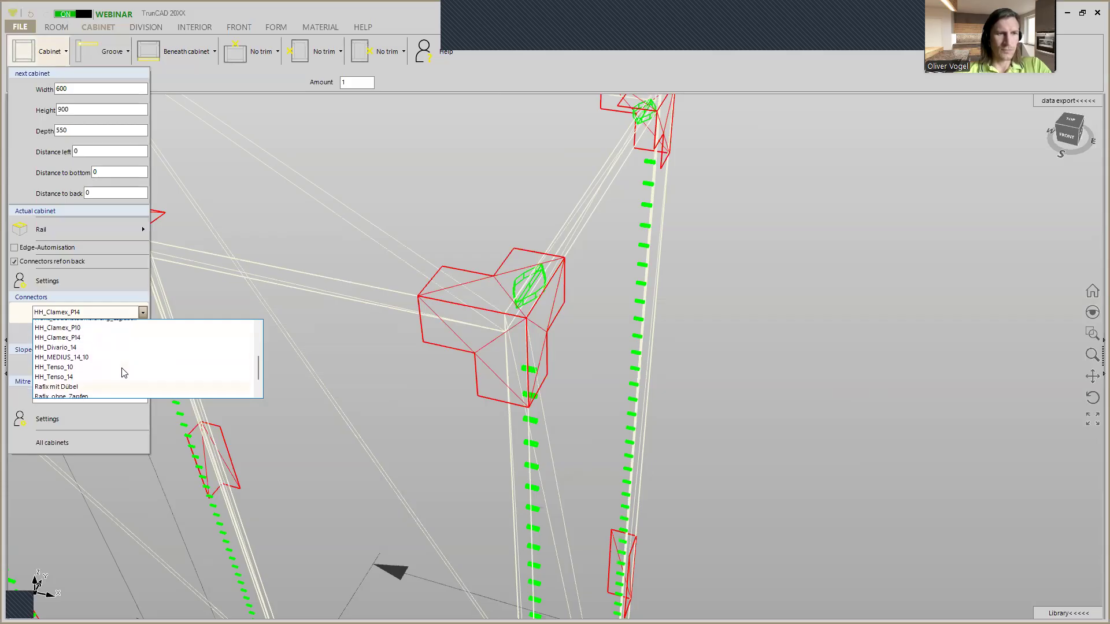
scroll(123, 368, "up", 1)
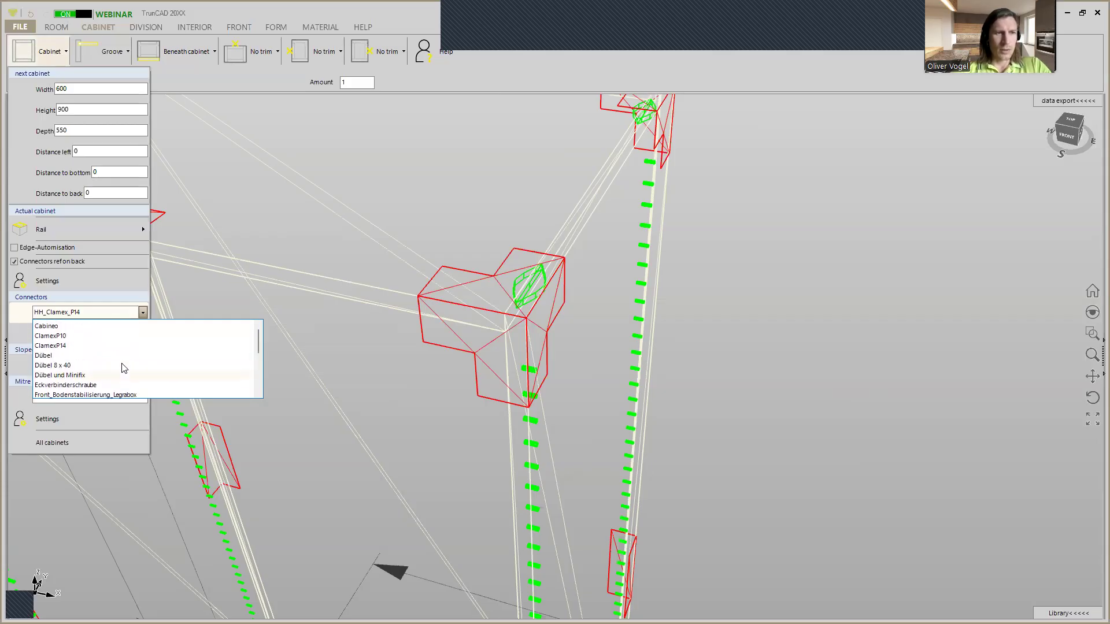
scroll(124, 368, "down", 2)
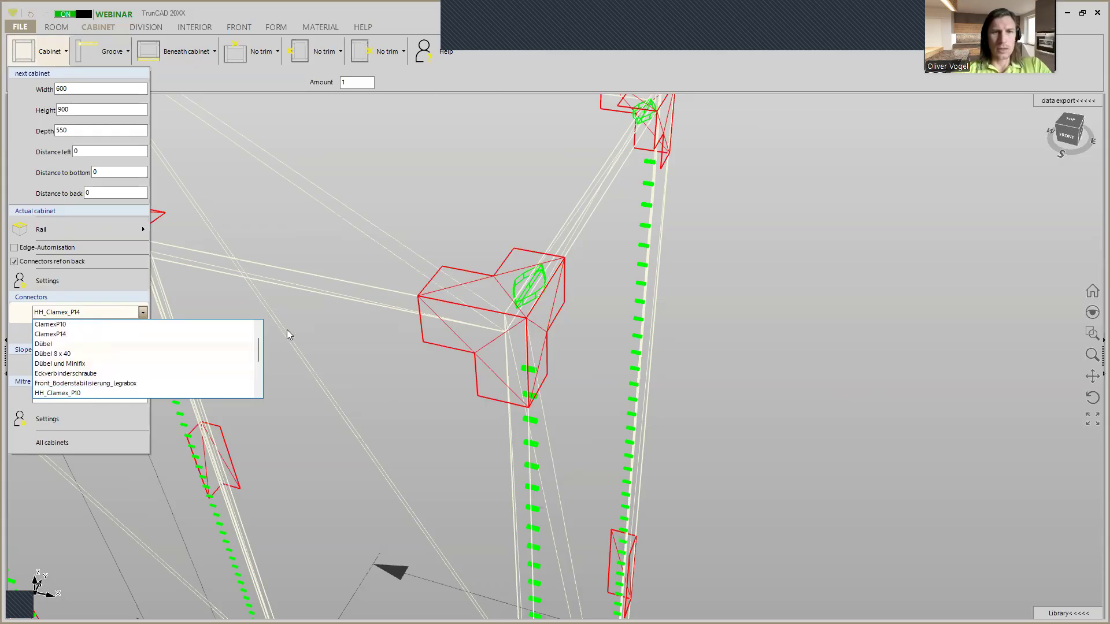
scroll(112, 335, "down", 1)
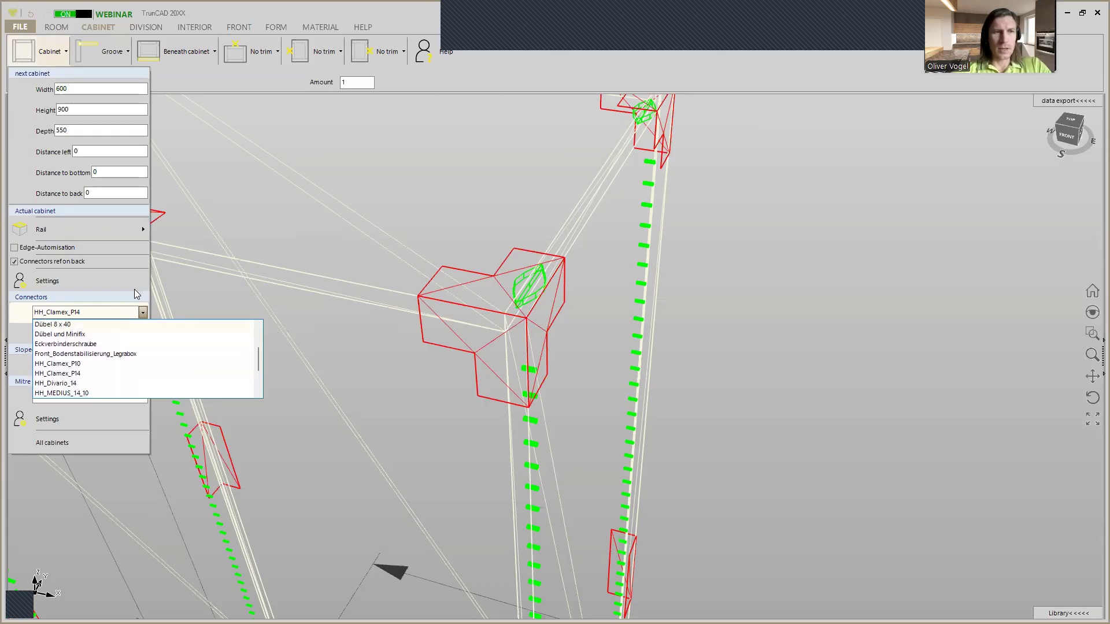
left_click(745, 296)
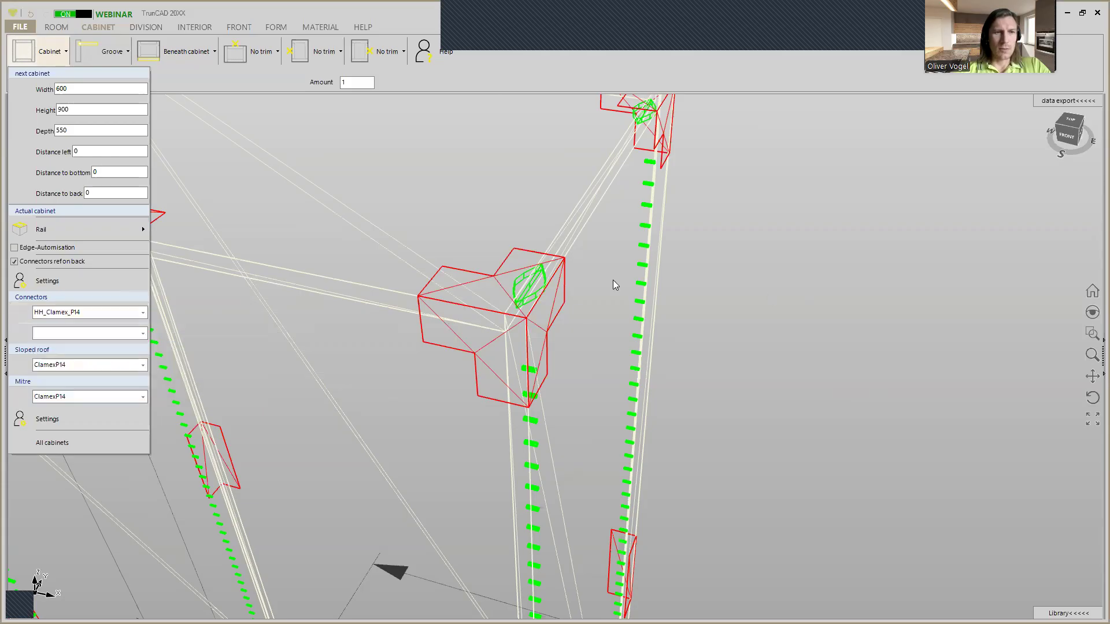
Step: Open the connector settings in Connector mode and display the Cabineo connector in the 3D preview
left_click(51, 418)
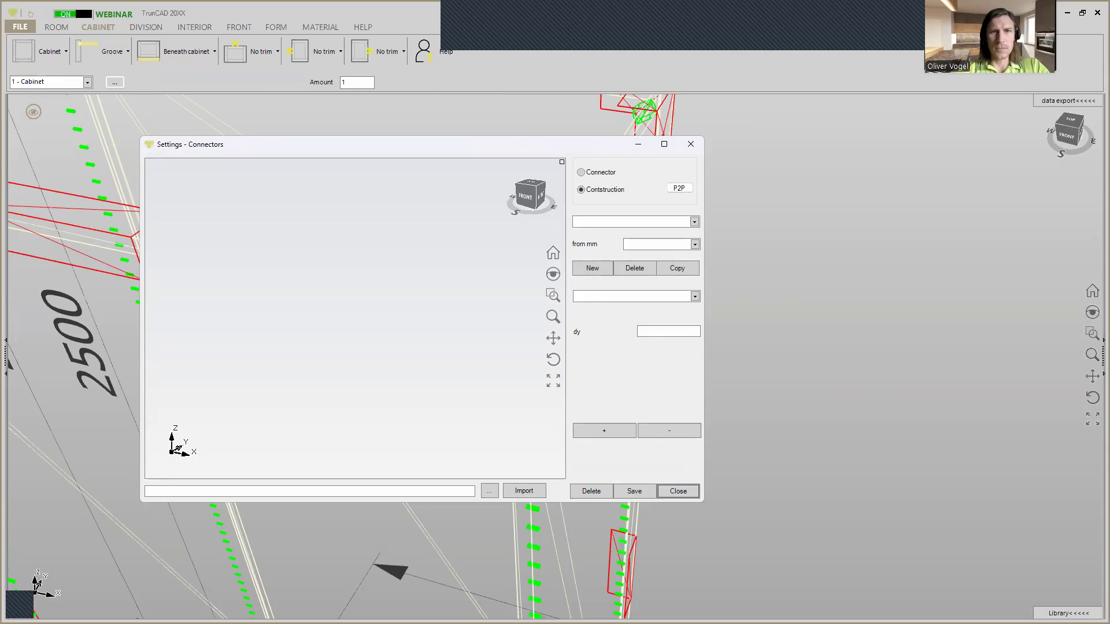
left_click(582, 173)
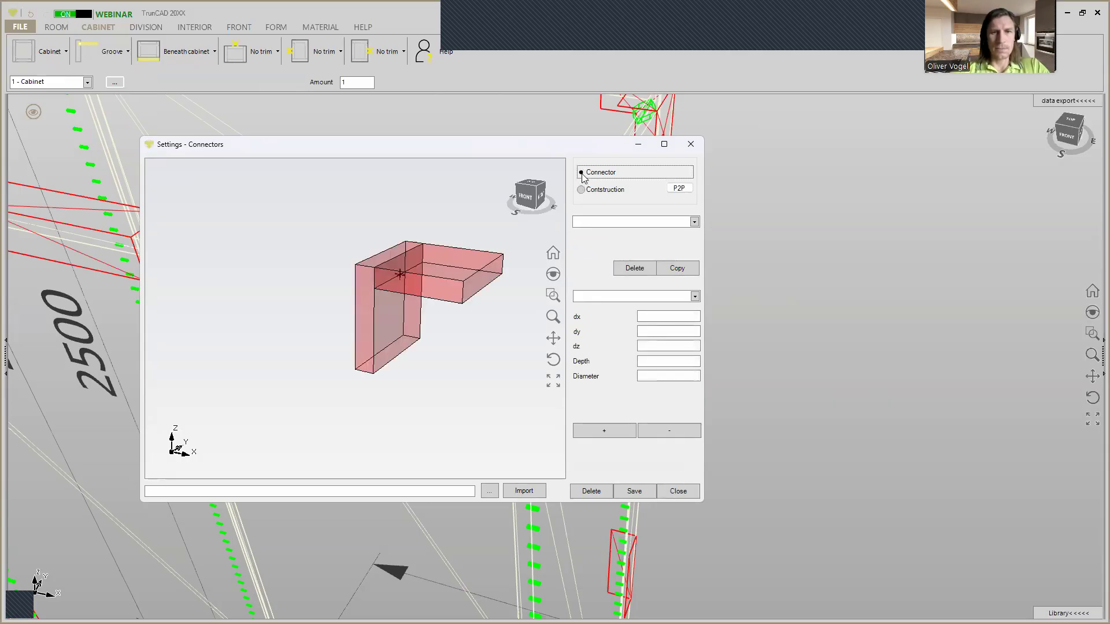
left_click(694, 224)
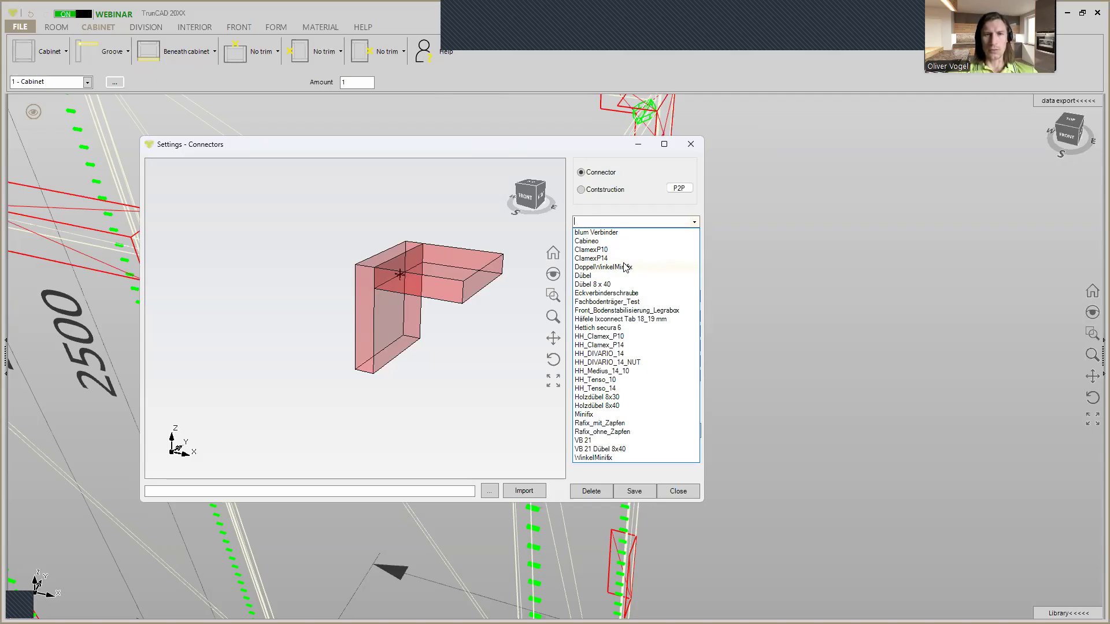
left_click(595, 242)
middle_click_drag(290, 243, 344, 260)
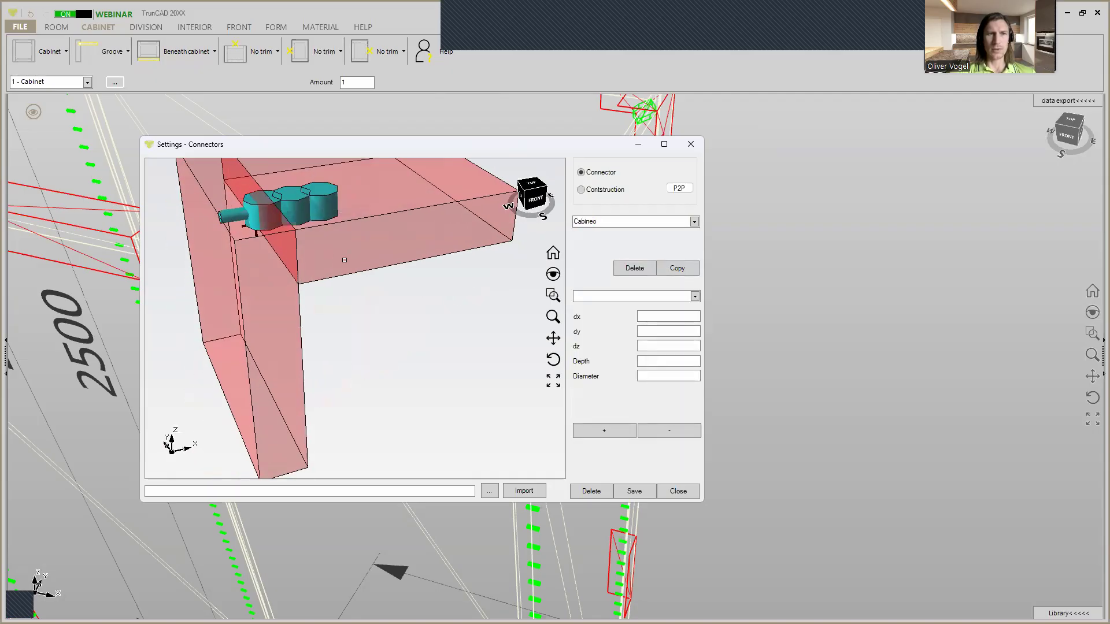
Step: Load the Minifix connector and examine its drillings in the 3D preview
left_click(694, 222)
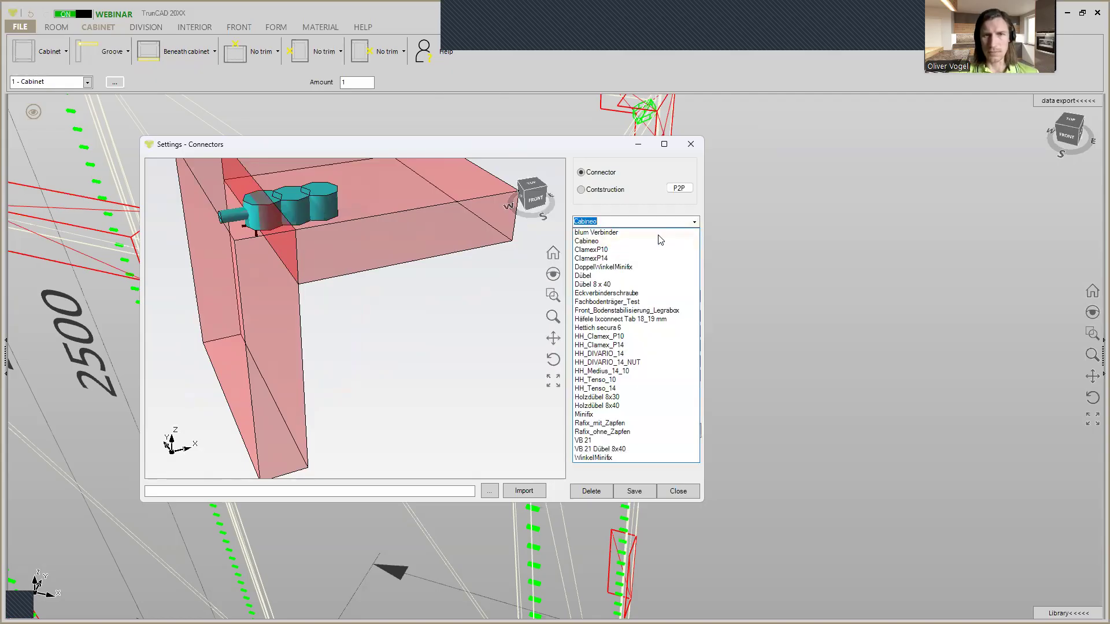
left_click(590, 415)
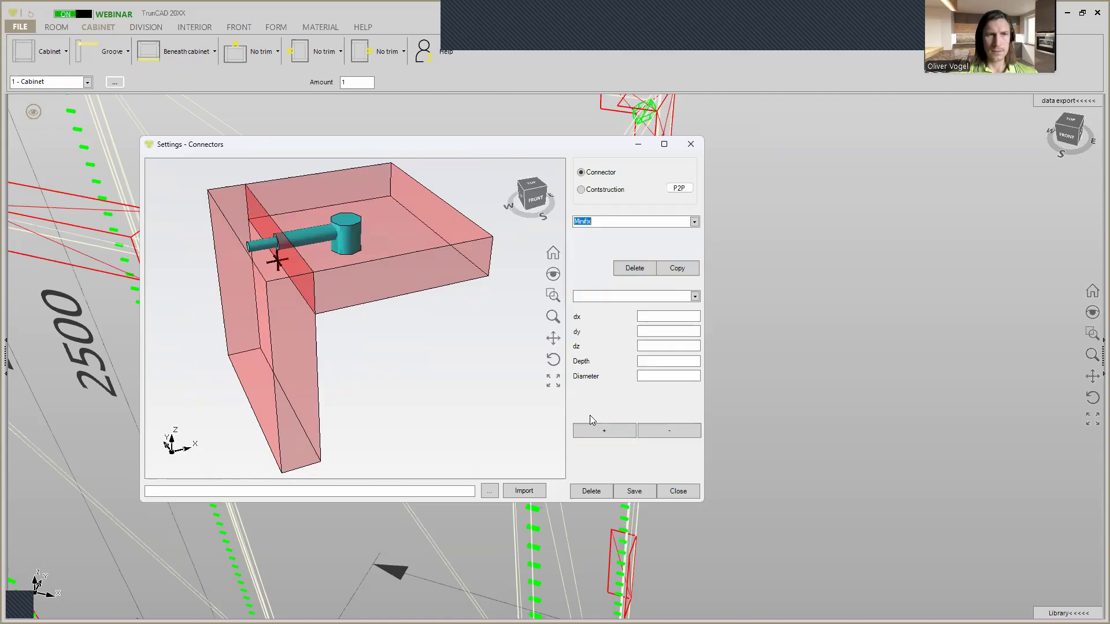
mouse_move(309, 259)
middle_mouse_down()
mouse_move(301, 265)
mouse_move(311, 266)
middle_mouse_up()
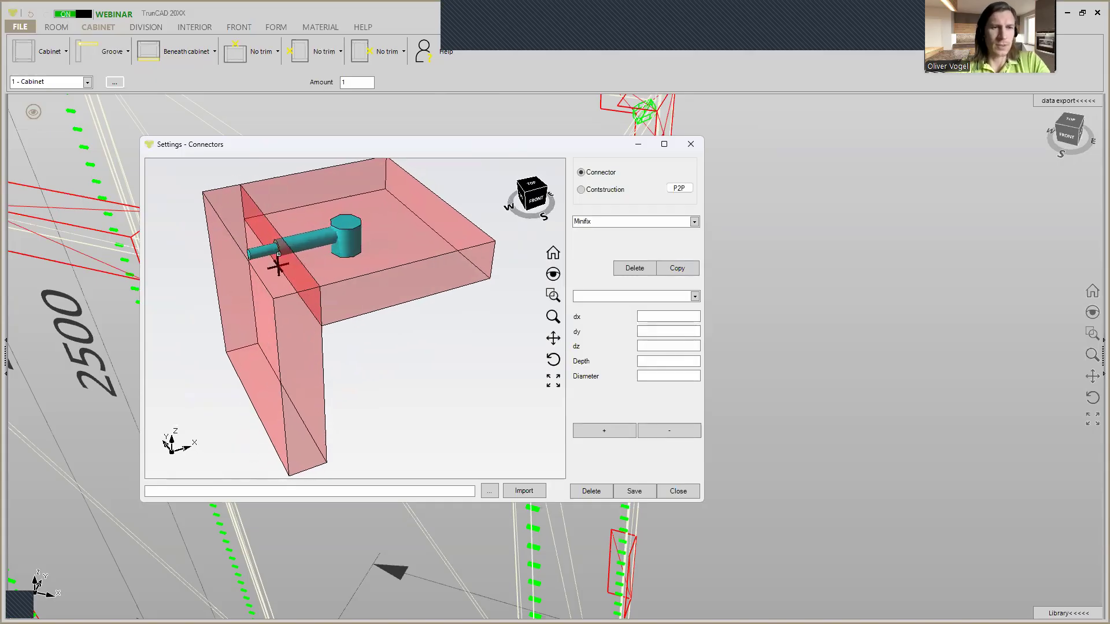
scroll(277, 266, "up", 3)
scroll(278, 267, "down", 2)
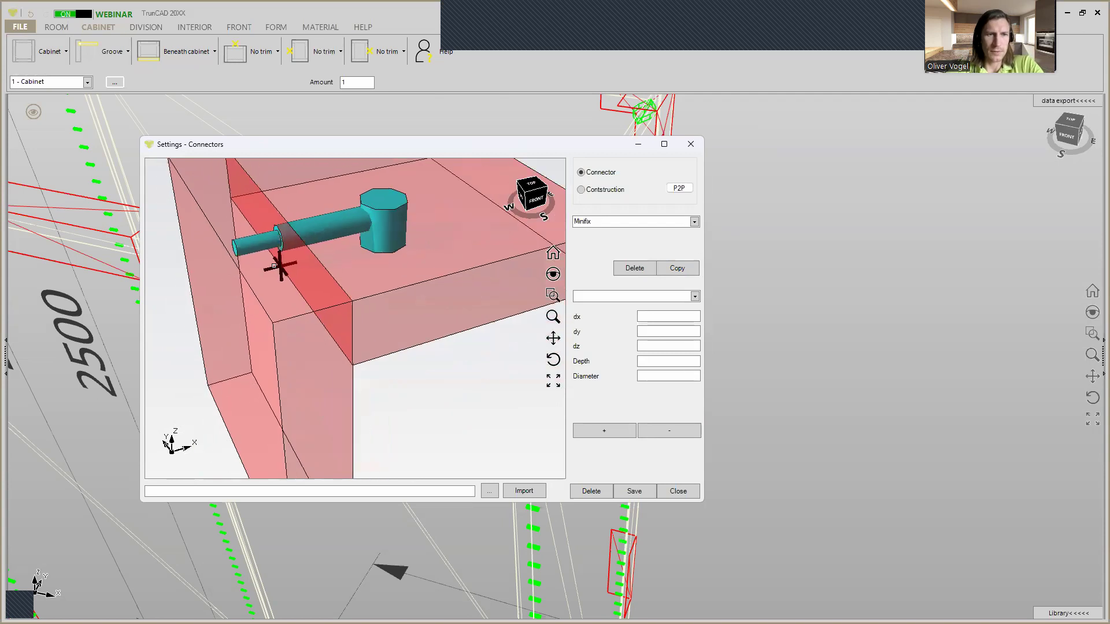
scroll(278, 266, "down", 1)
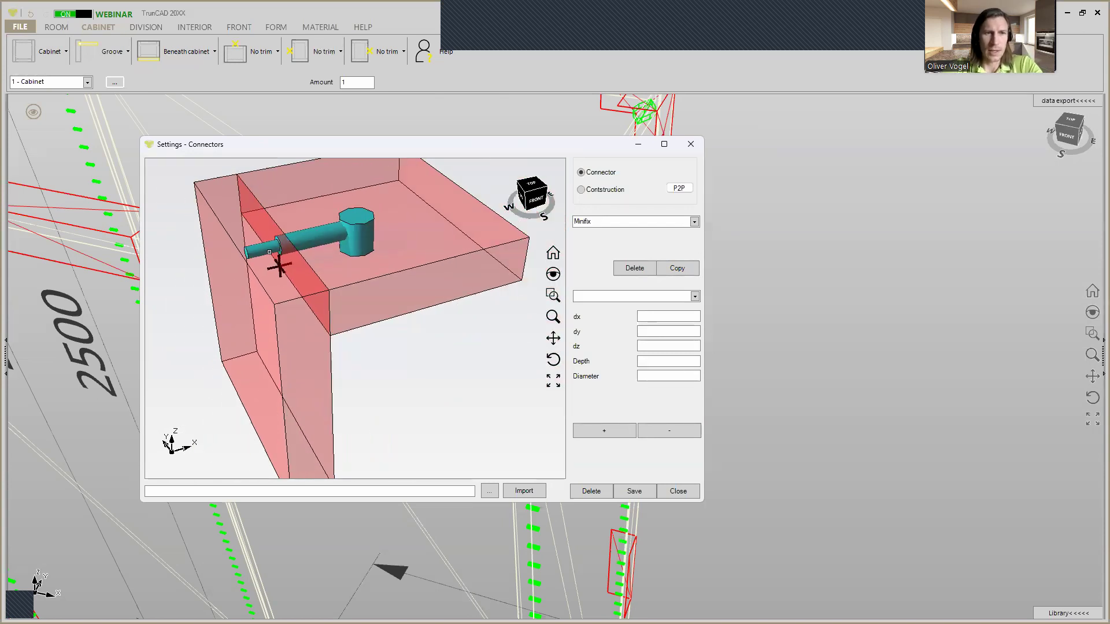
Step: Select the Minifix's x- drilling in the side panel and review its offsets, depth and diameter
left_click(263, 249)
middle_click_drag(263, 249, 230, 242)
scroll(260, 238, "up", 2)
scroll(260, 238, "up", 2)
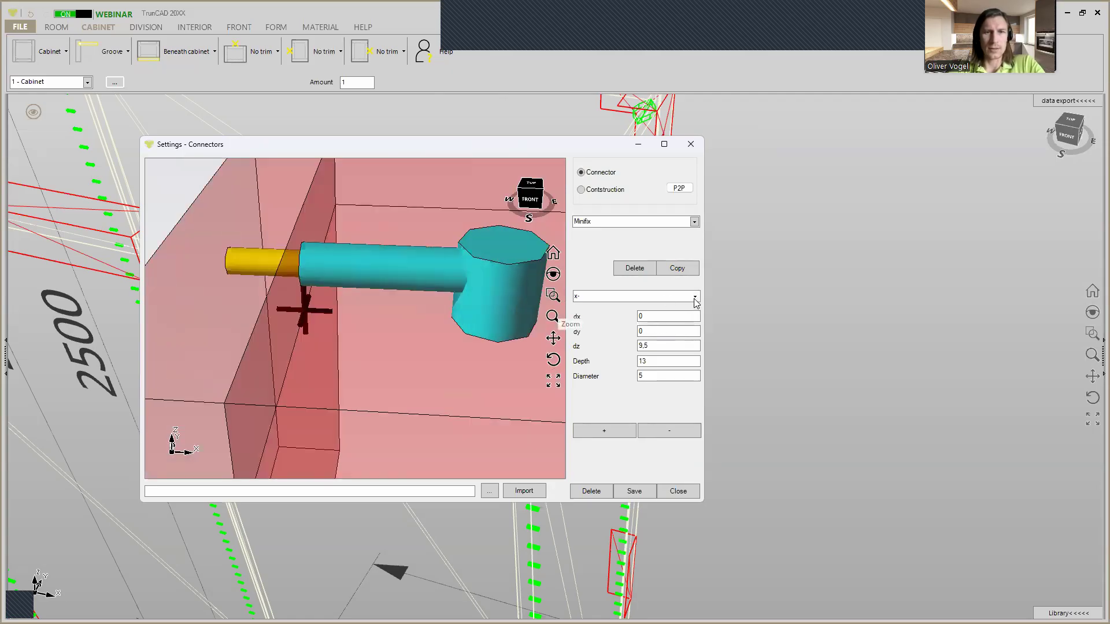
mouse_move(283, 264)
middle_mouse_down()
mouse_move(295, 259)
mouse_move(280, 252)
middle_mouse_up()
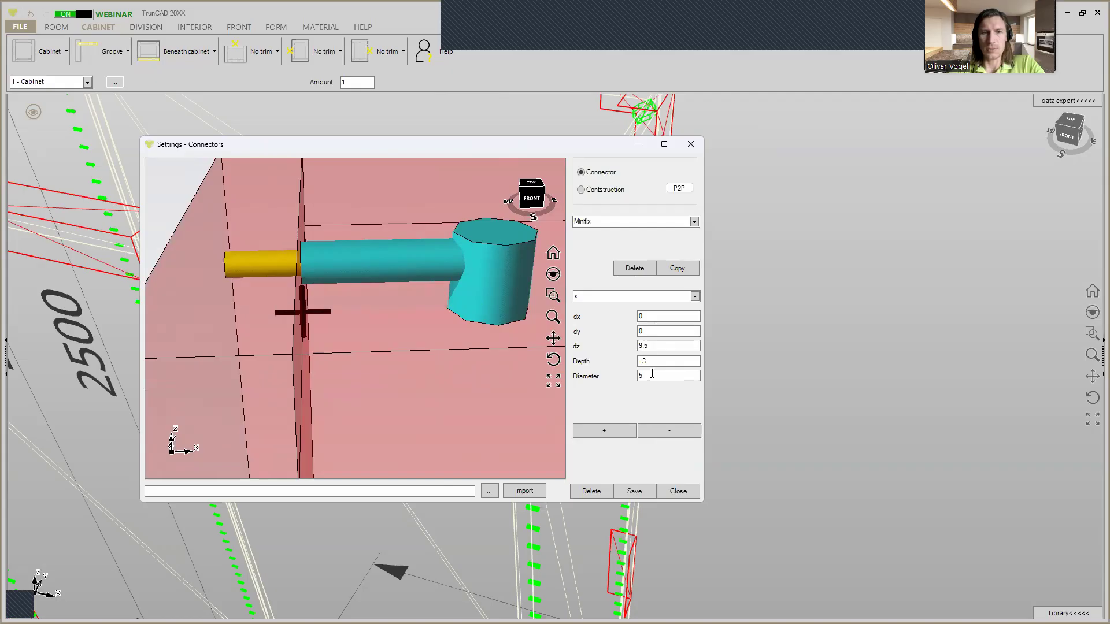
Step: Remove the x- drilling from the Minifix connector and add it again with dz 9.5, depth 13 and diameter 5
left_click(673, 434)
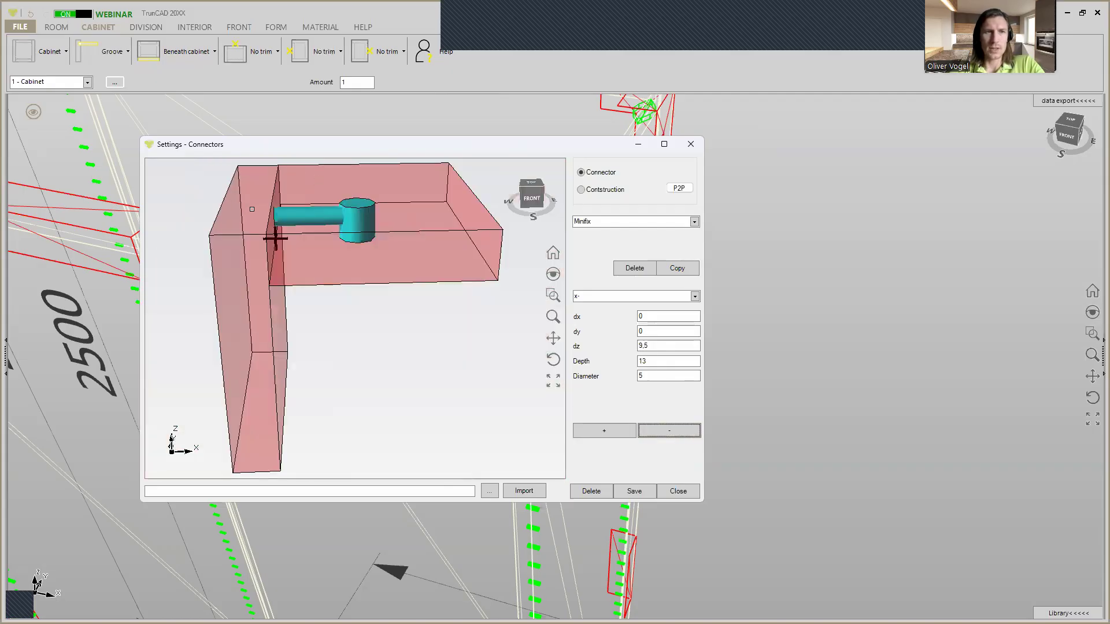
scroll(252, 209, "up", 5)
middle_click_drag(252, 209, 267, 208)
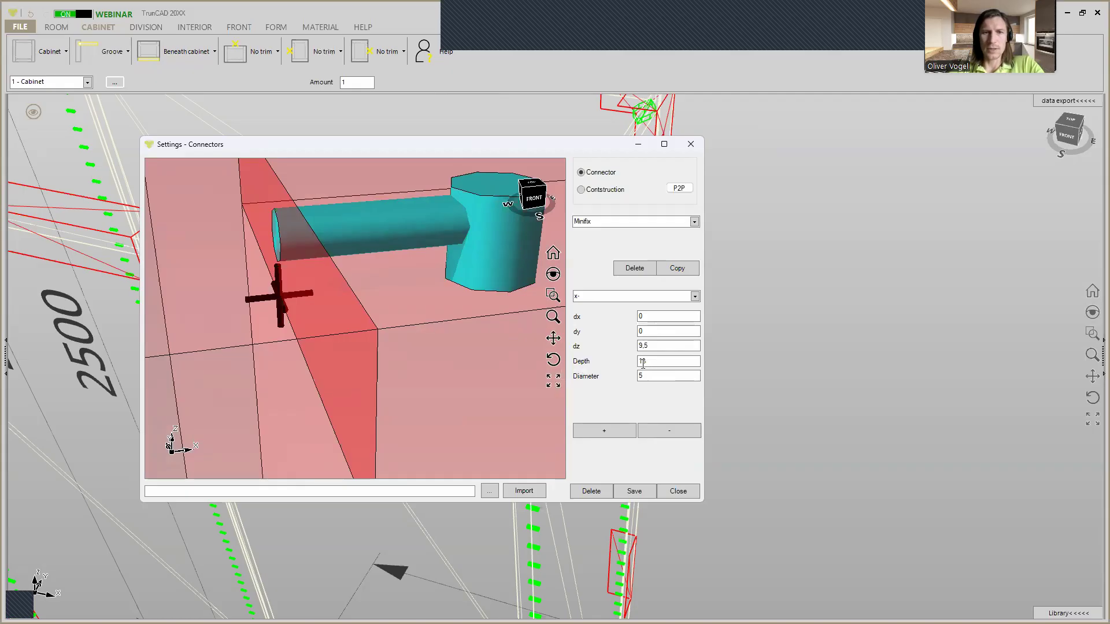
left_click(601, 433)
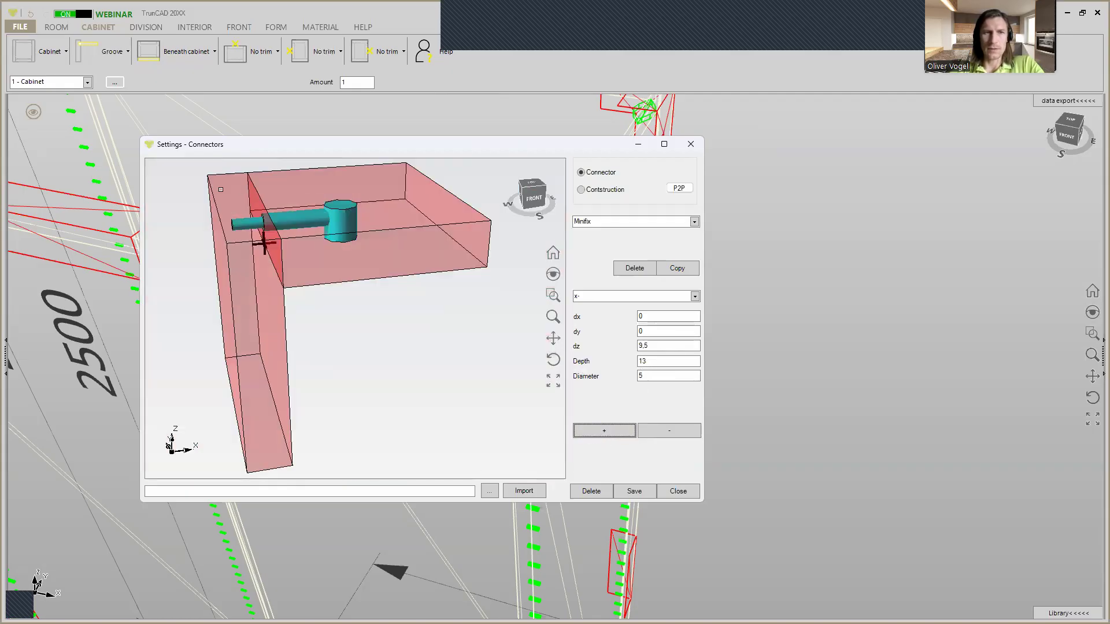
scroll(253, 194, "up", 3)
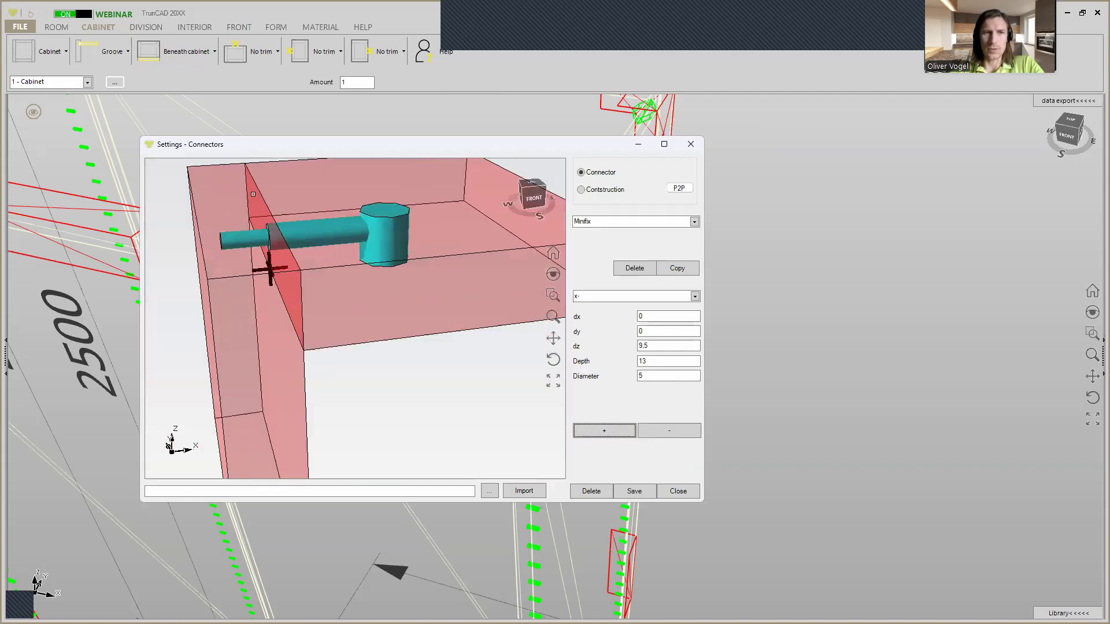
Step: Compare the settings of the Minifix's x+ and x- drillings by selecting each one in the preview
left_click(352, 242)
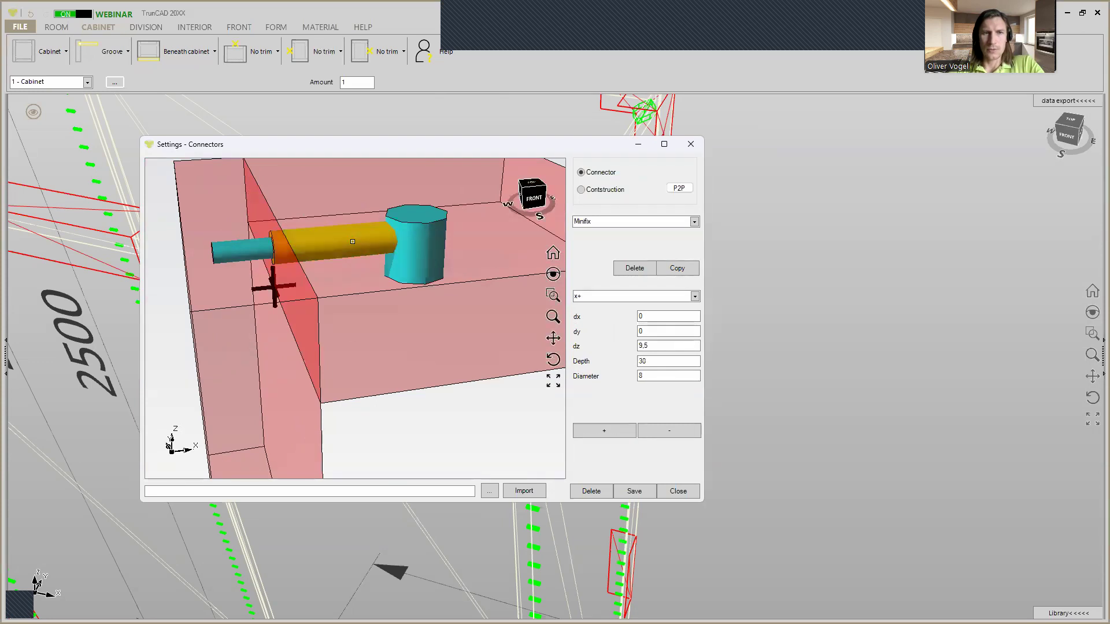
mouse_move(352, 242)
middle_mouse_down()
mouse_move(438, 226)
mouse_move(358, 243)
middle_mouse_up()
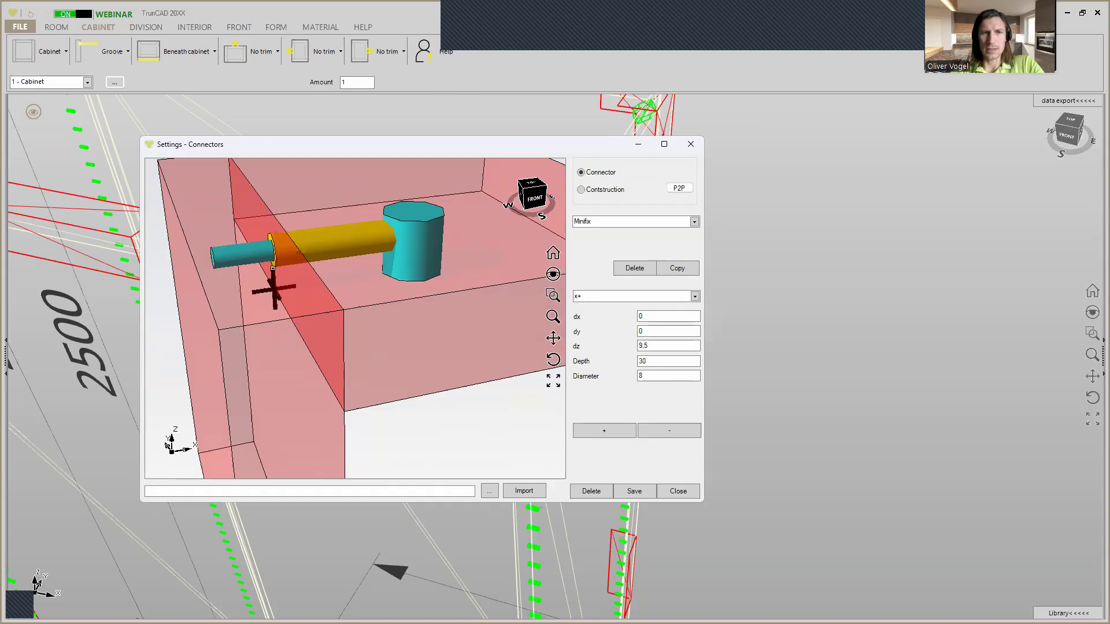
left_click(233, 257)
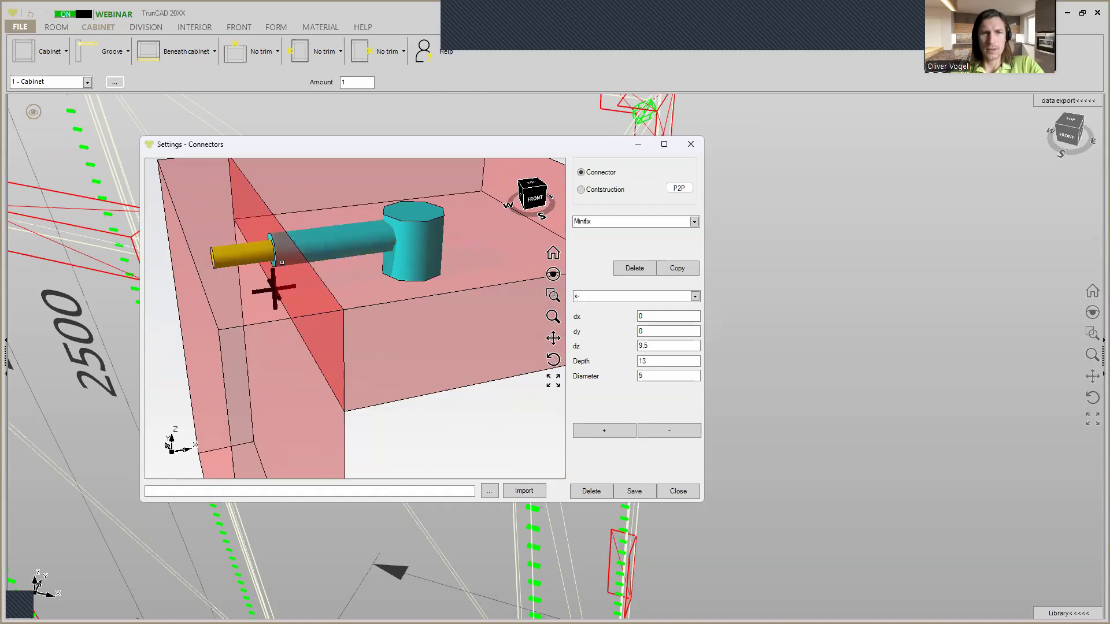
Step: Remove the x+ drilling from the Minifix connector and add it again with dz 9.5, depth 30 and diameter 8
left_click(394, 268)
left_click(659, 432)
scroll(283, 195, "up", 5)
mouse_move(315, 238)
middle_mouse_down()
mouse_move(293, 242)
mouse_move(327, 247)
middle_mouse_up()
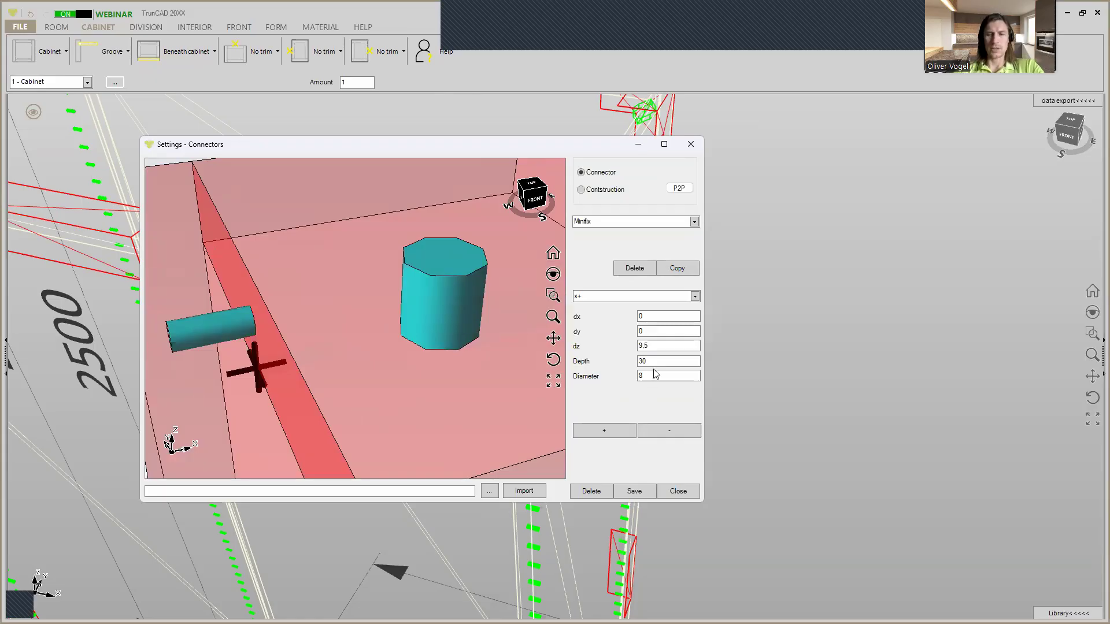
left_click(624, 433)
Step: Select the Minifix's vertical z+ drilling and examine its position, depth and diameter from the front
scroll(350, 222, "up", 3)
middle_click_drag(352, 245, 329, 197)
left_click(361, 271)
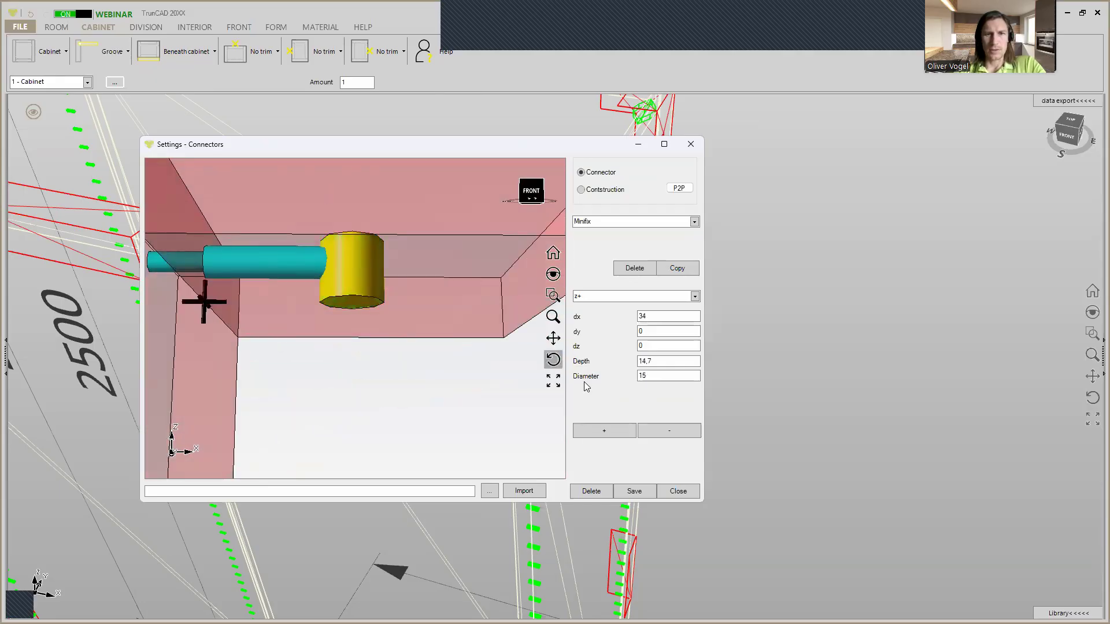
middle_click_drag(292, 295, 316, 306)
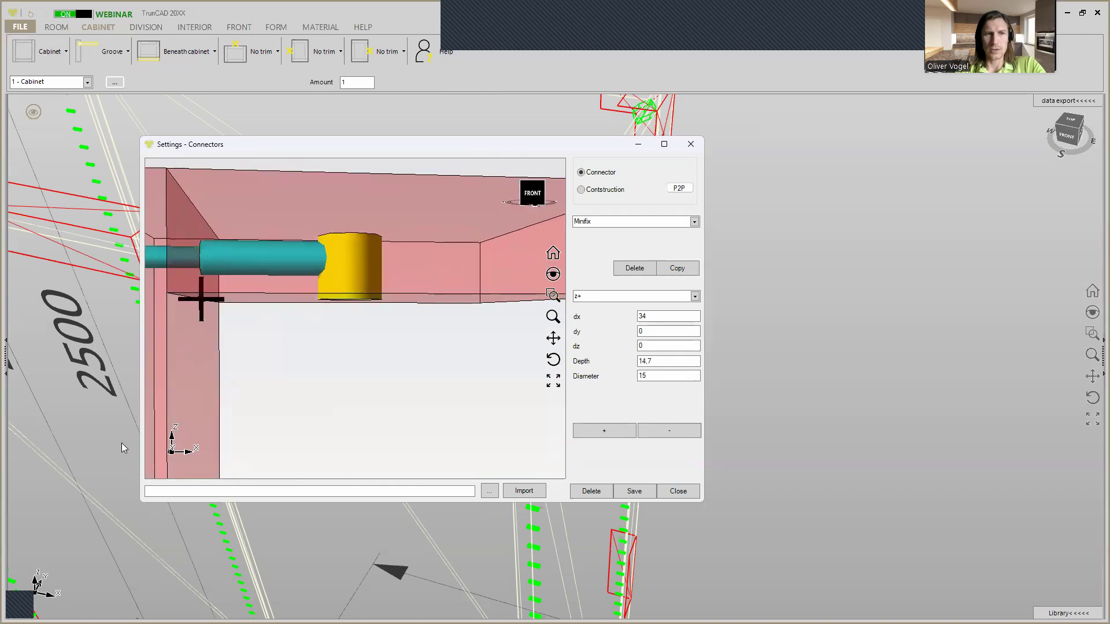
Step: Remove the z+ drilling from the Minifix connector and add it again with dx 34, depth 14,7 and diameter 15
left_click(685, 431)
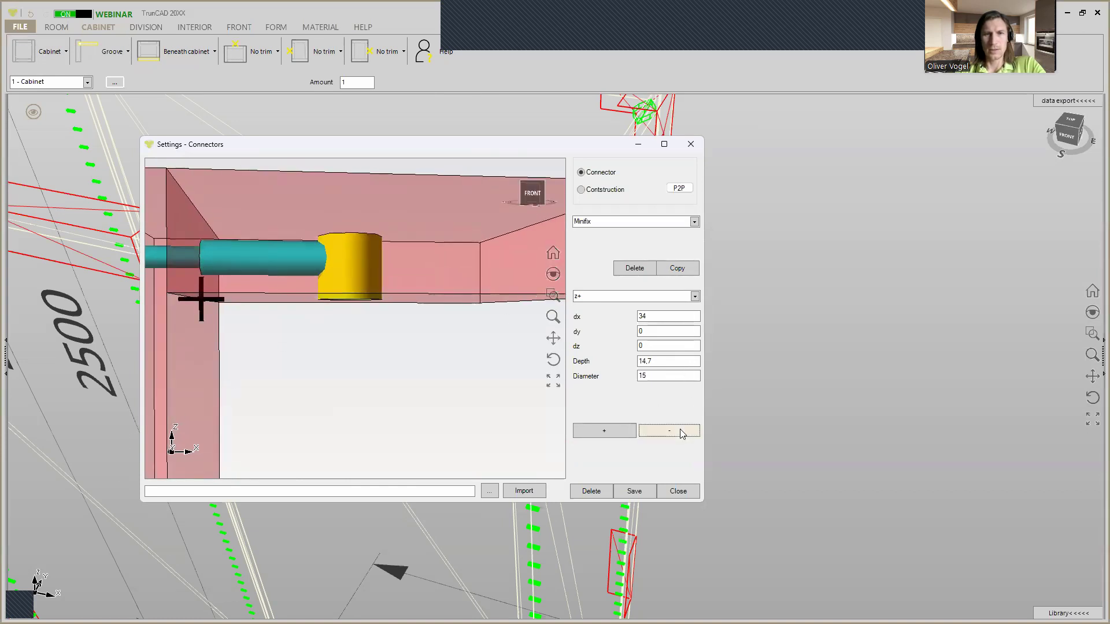
middle_click_drag(238, 186, 222, 201)
scroll(274, 230, "up", 5)
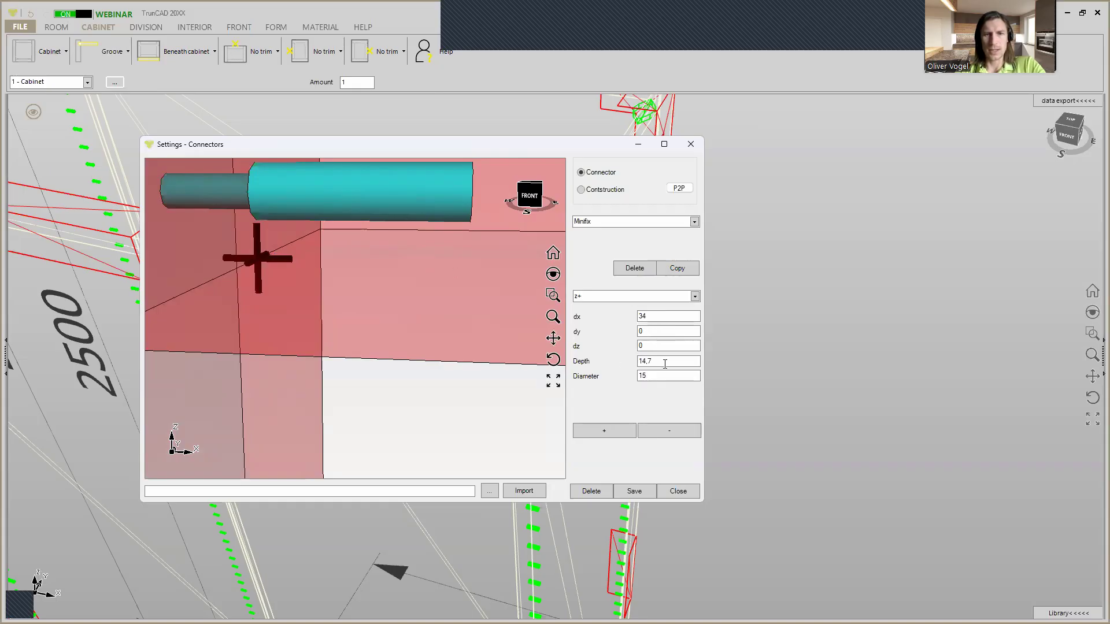
left_click_drag(424, 246, 403, 252)
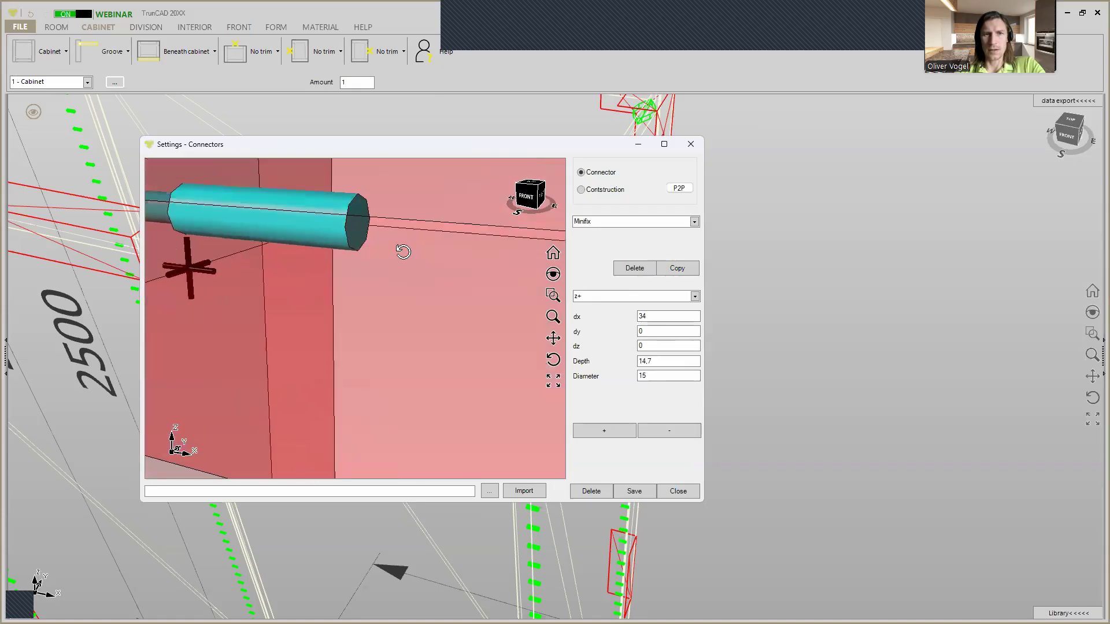
left_click(609, 436)
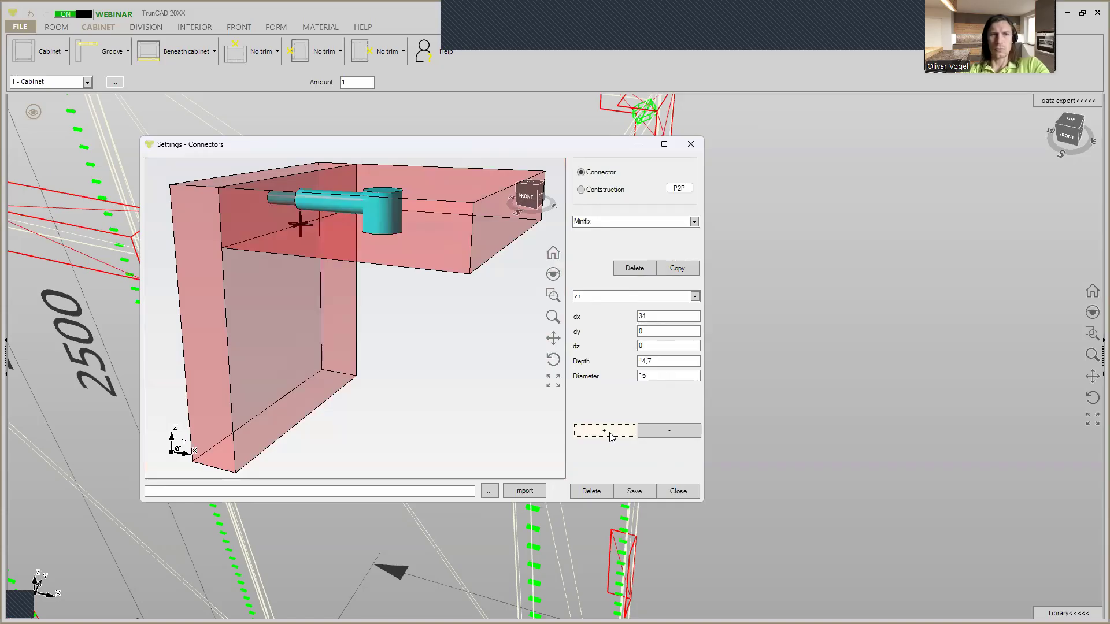
Step: Load the Dübel 8 x 40 connector and examine the settings of its x- and x+ drillings
left_click(697, 221)
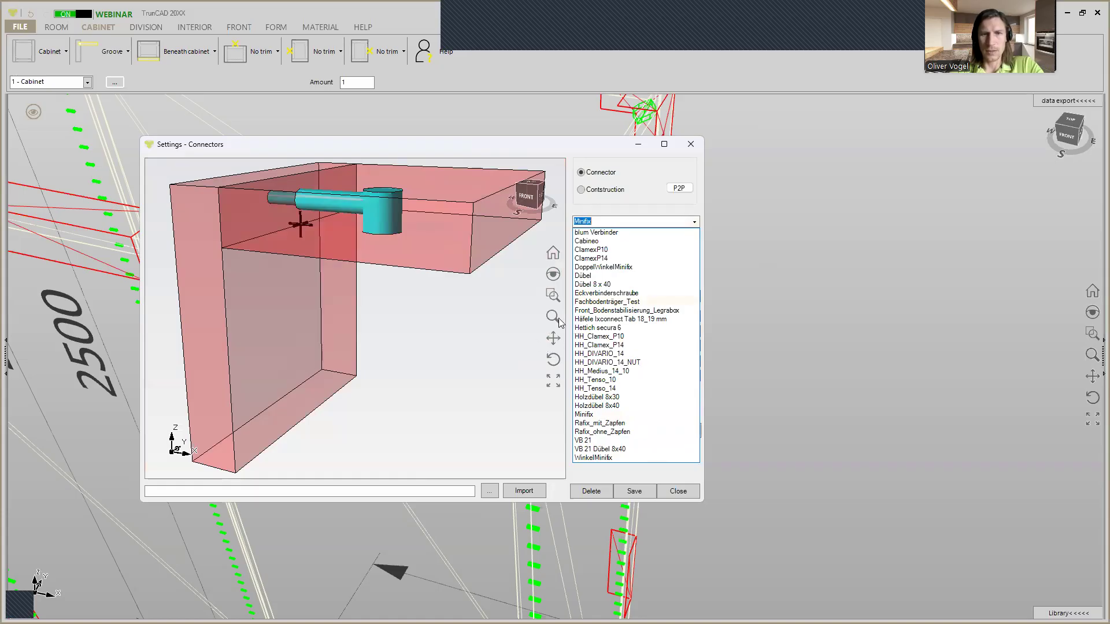
left_click(586, 286)
left_click_drag(364, 264, 387, 291)
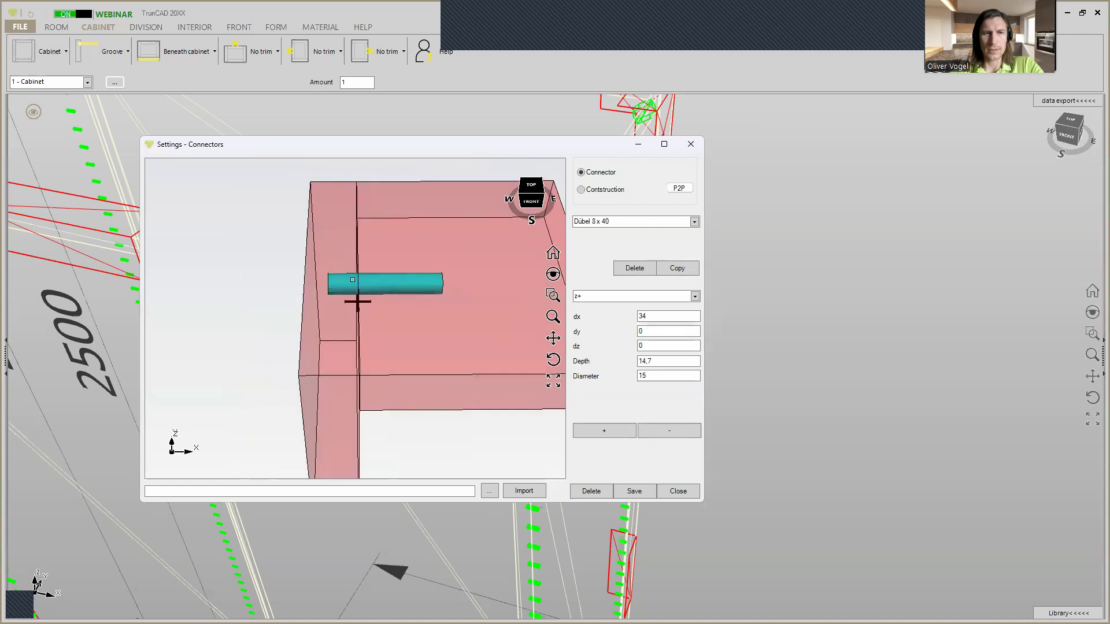
left_click(343, 277)
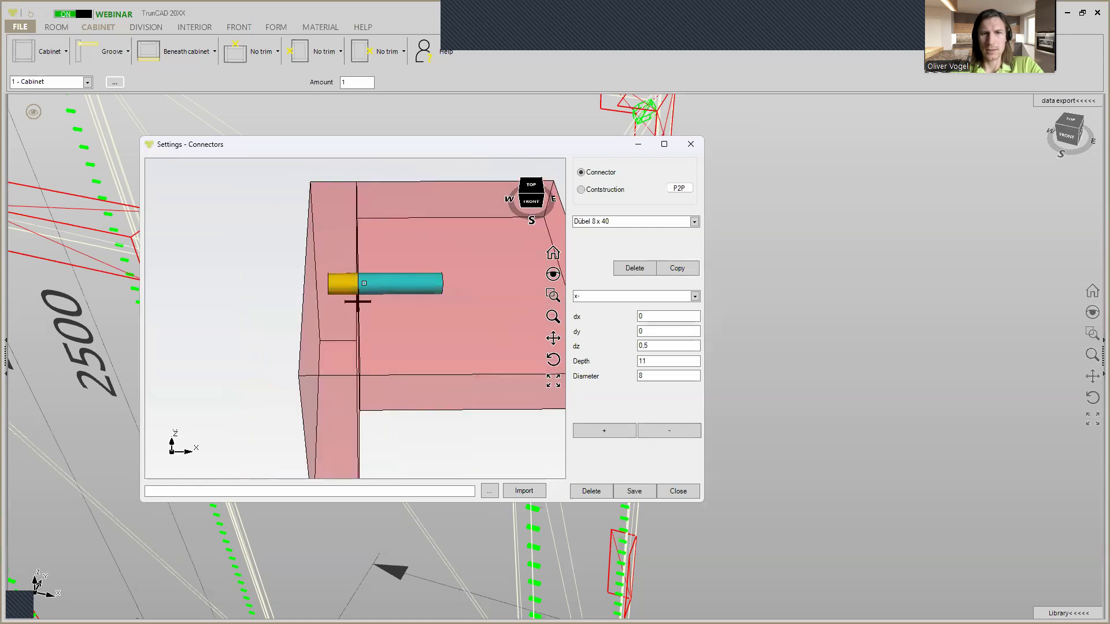
left_click(425, 285)
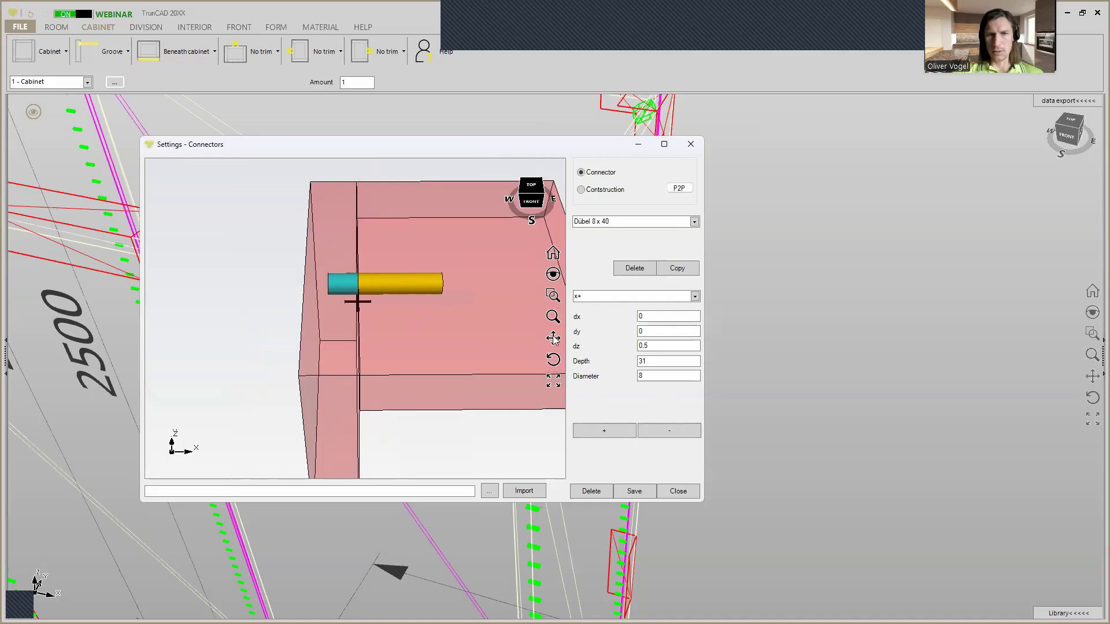
middle_click_drag(425, 311, 502, 337)
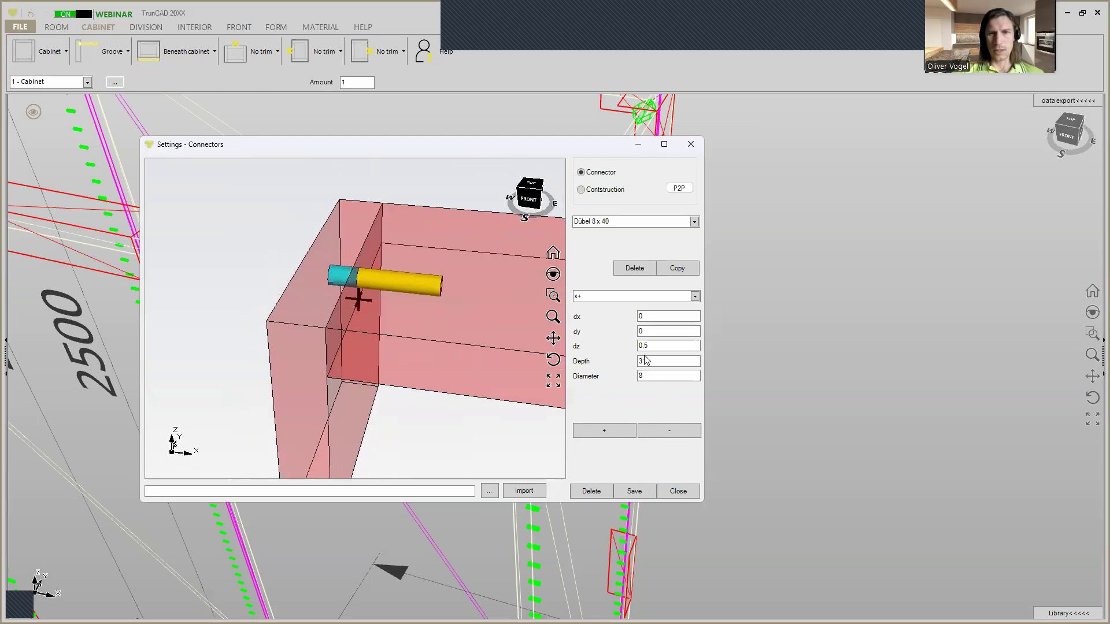
Step: Replace the x+ drilling of the Dübel 8 x 40 with one of depth 30, dz 0.5 and diameter 8
left_click(657, 434)
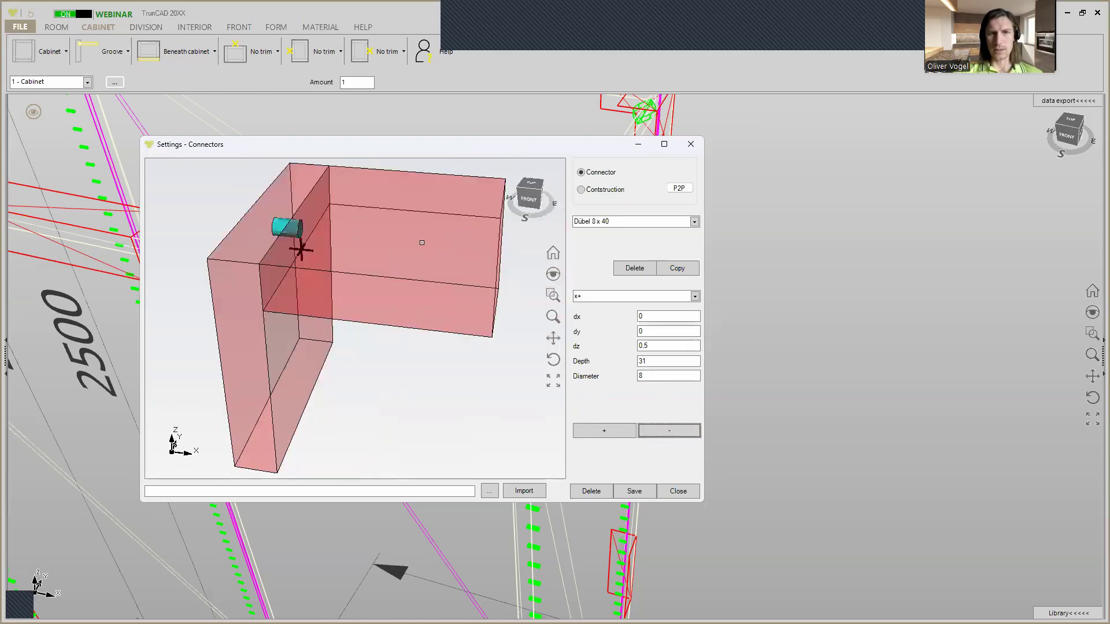
scroll(279, 208, "up", 2)
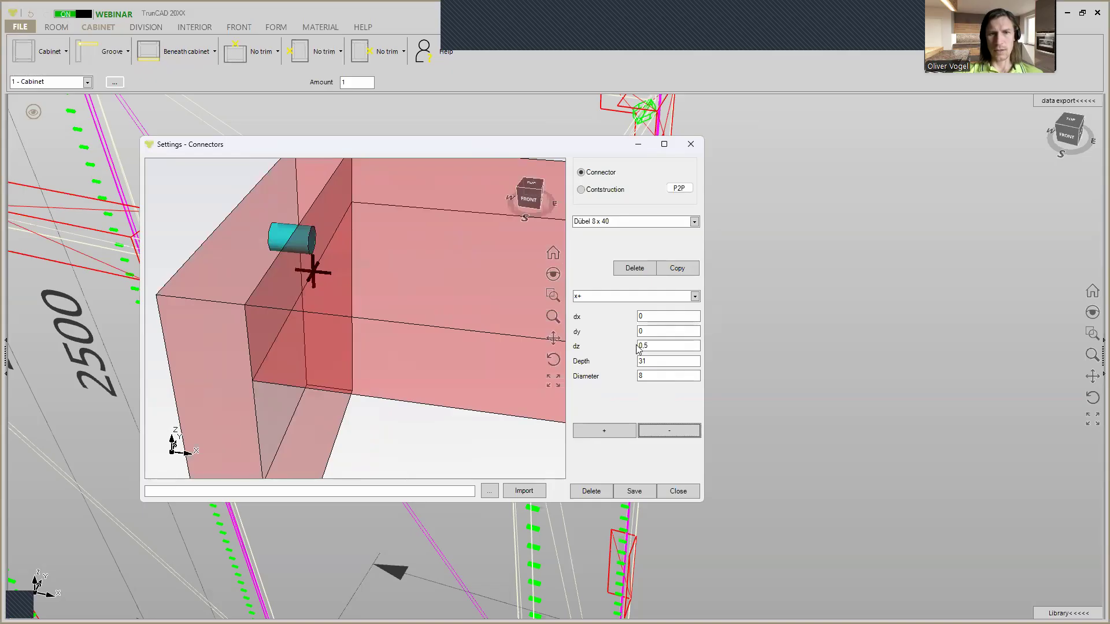
middle_click_drag(434, 337, 439, 306)
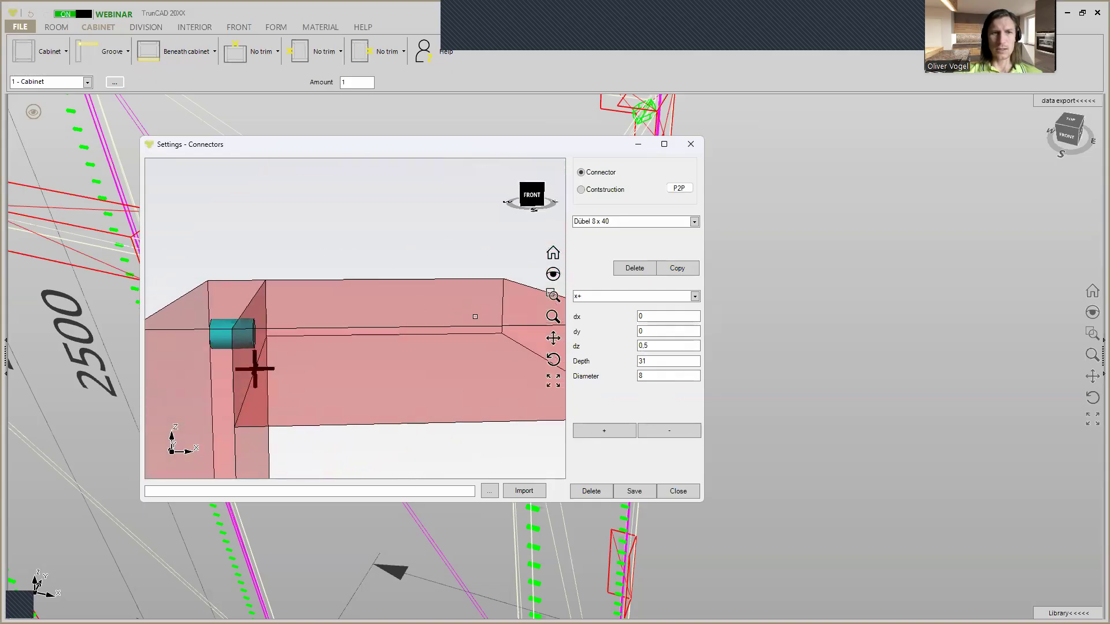
middle_click_drag(298, 346, 298, 339)
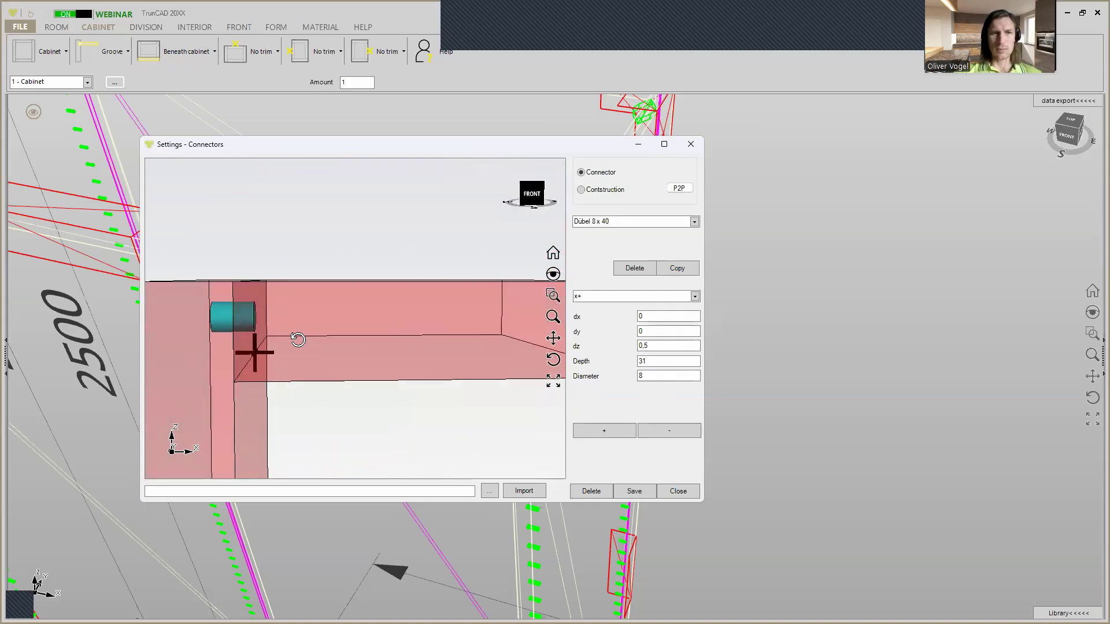
left_click(653, 362)
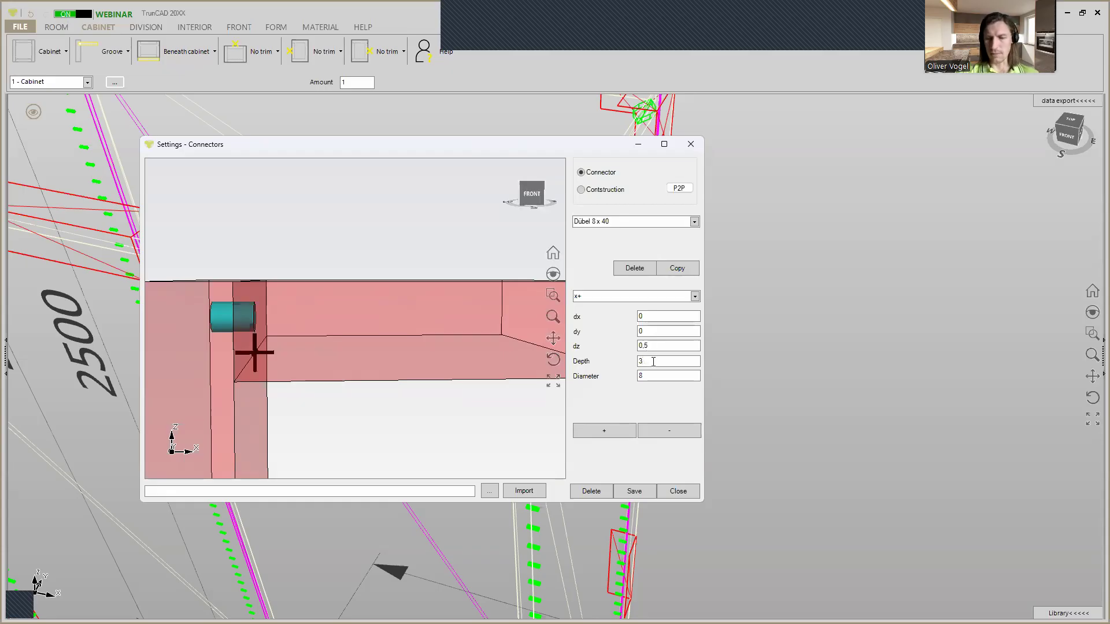
left_click(601, 434)
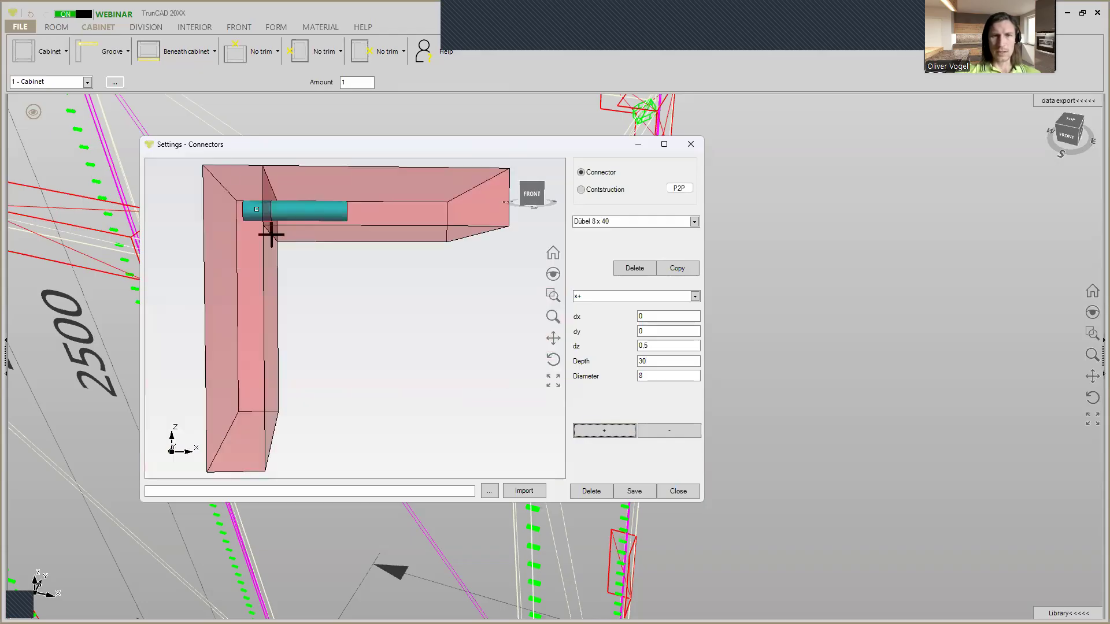
Step: Replace the x- drilling of the Dübel 8 x 40 with one of depth 10, dz 0.5 and diameter 8
left_click(256, 209)
scroll(249, 196, "up", 3)
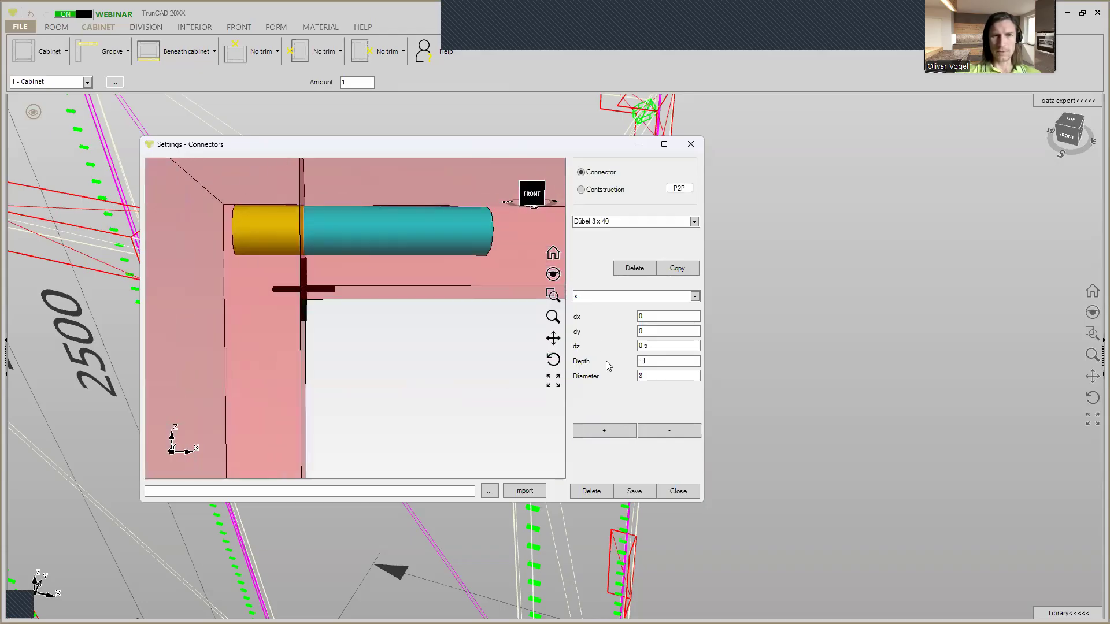
left_click(668, 429)
left_click(655, 360)
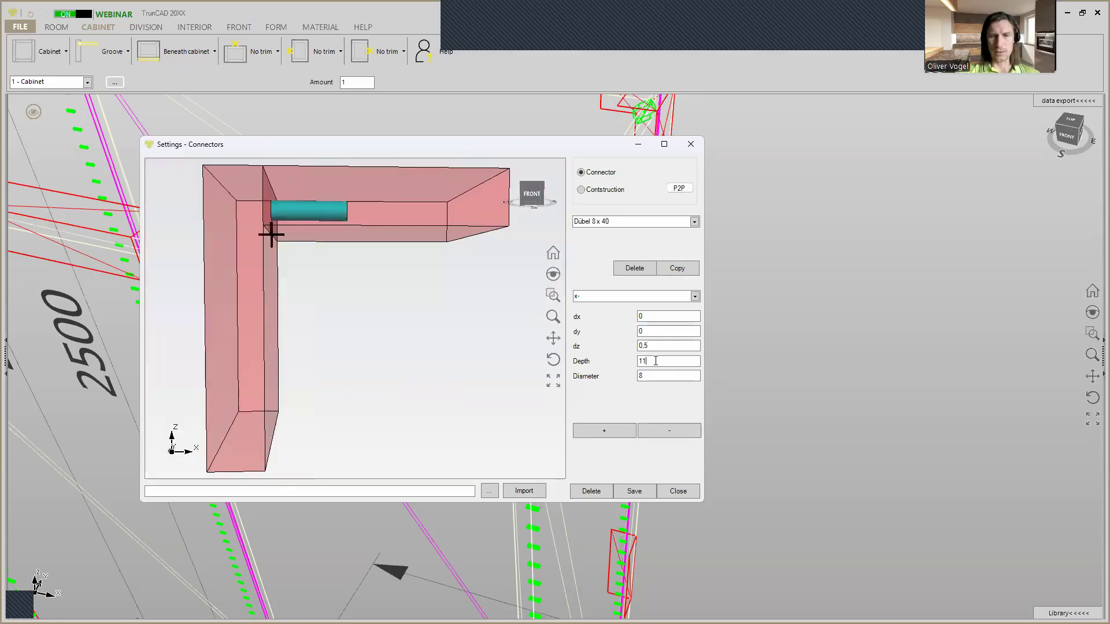
left_click(619, 431)
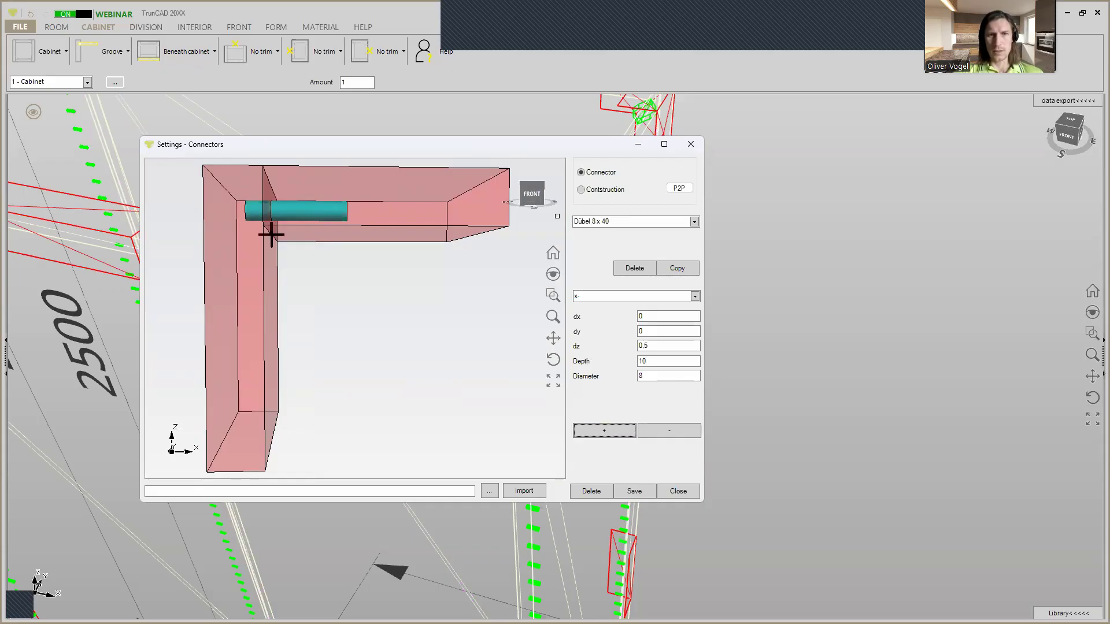
scroll(271, 234, "up", 3)
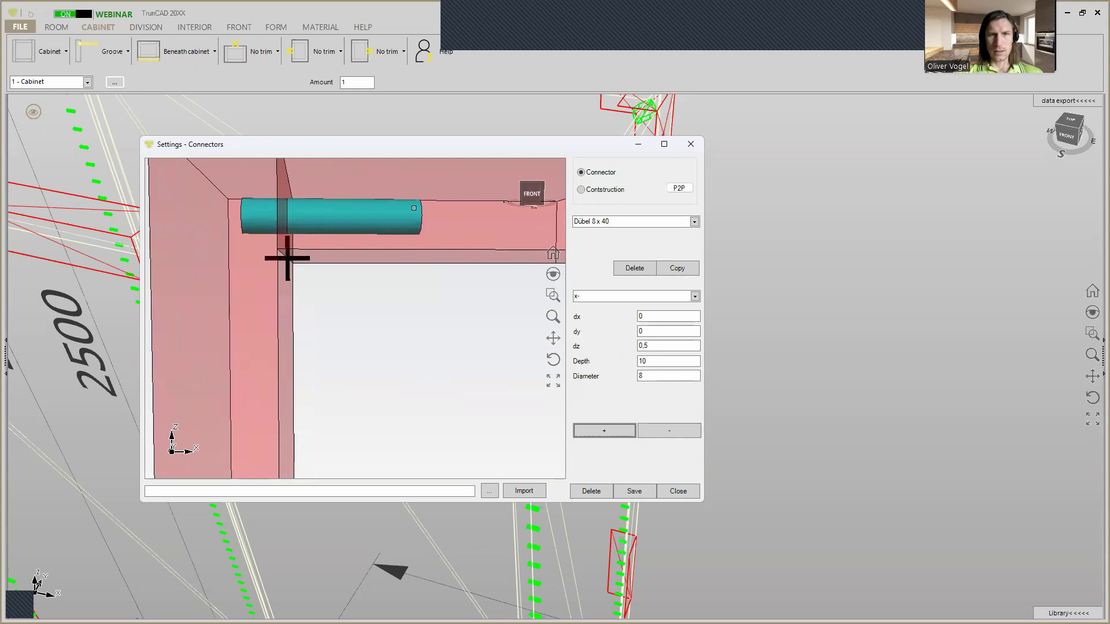
Step: Rename the dowel connector as Dowell 8 x 40 and save it
left_click(585, 221)
left_click(588, 222)
key("BackSpace")
key("BackSpace")
key("BackSpace")
key("BackSpace")
key("BackSpace")
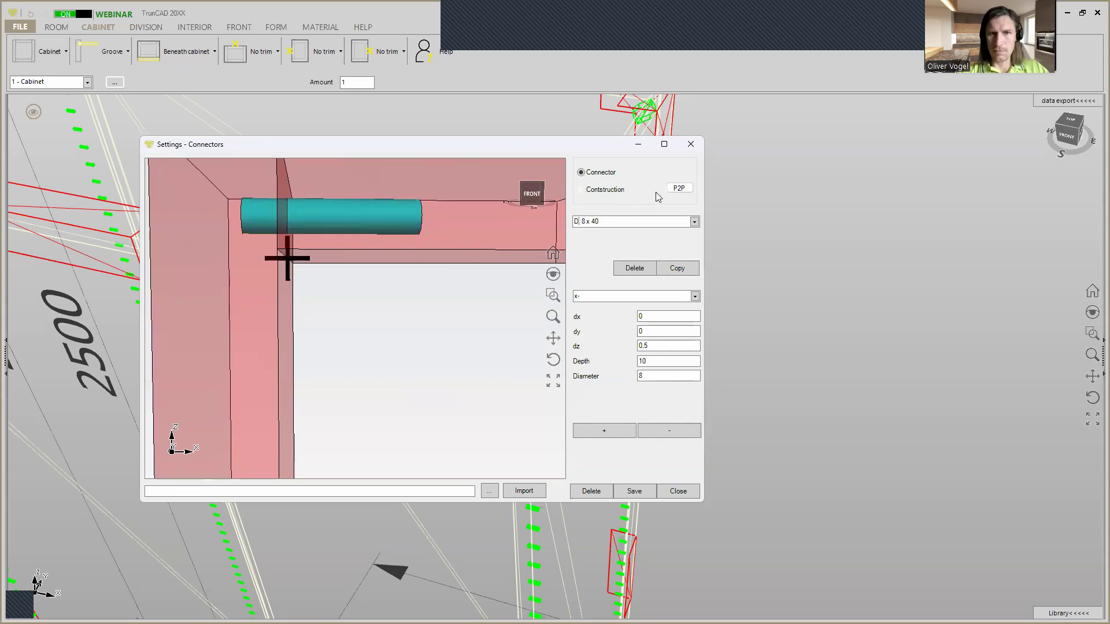
type("Dowell")
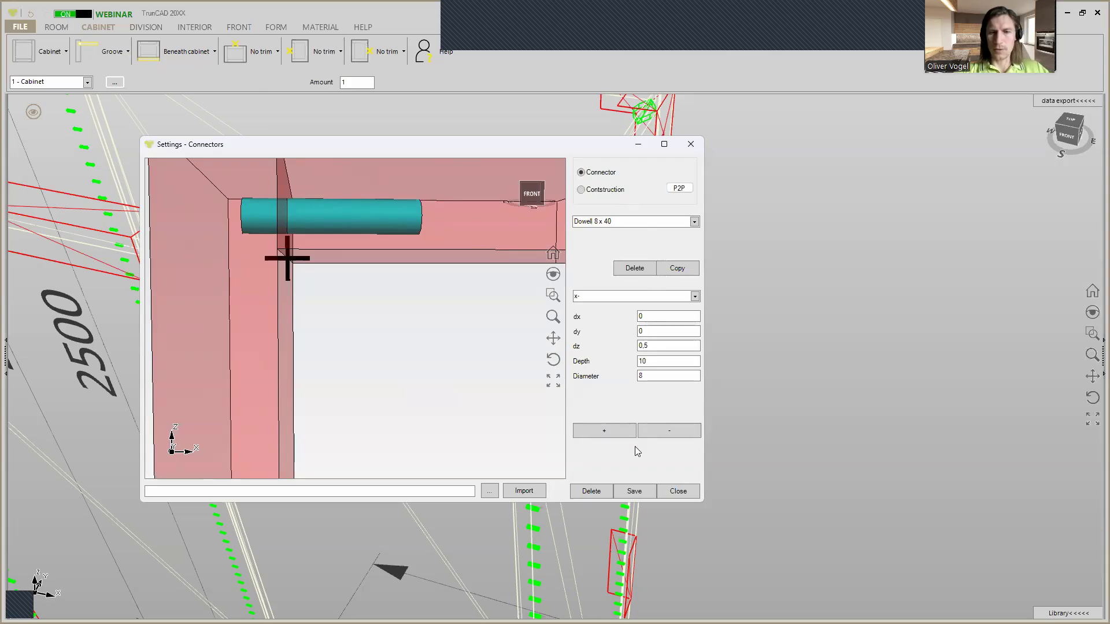
left_click(636, 491)
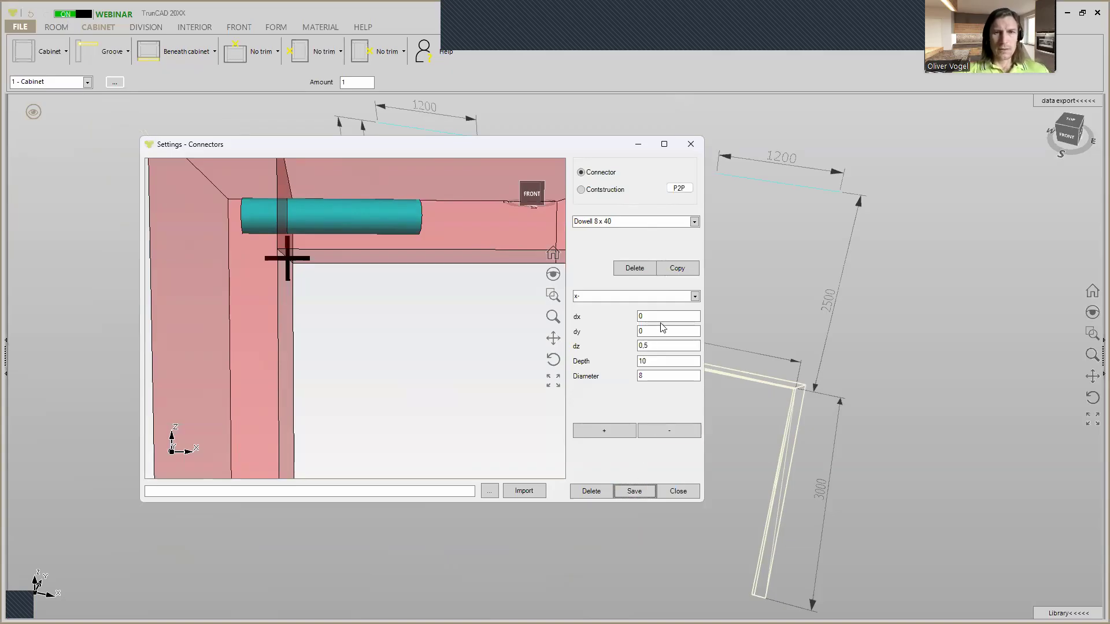
Step: Check the list of saved connectors, view the construction mode and close the connector settings
left_click(694, 224)
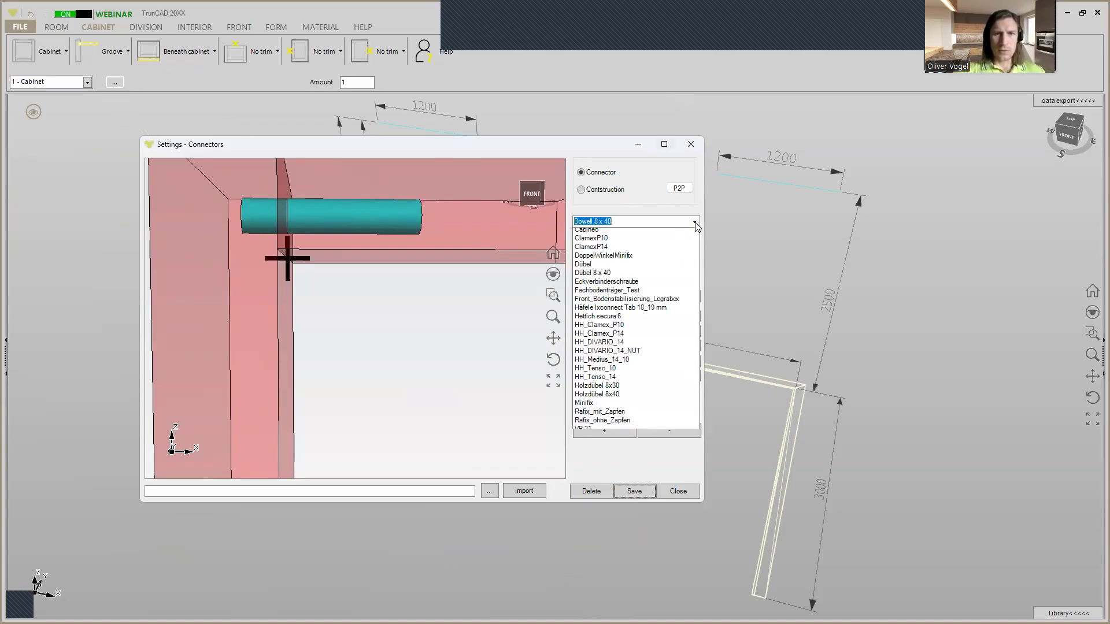
left_click(694, 223)
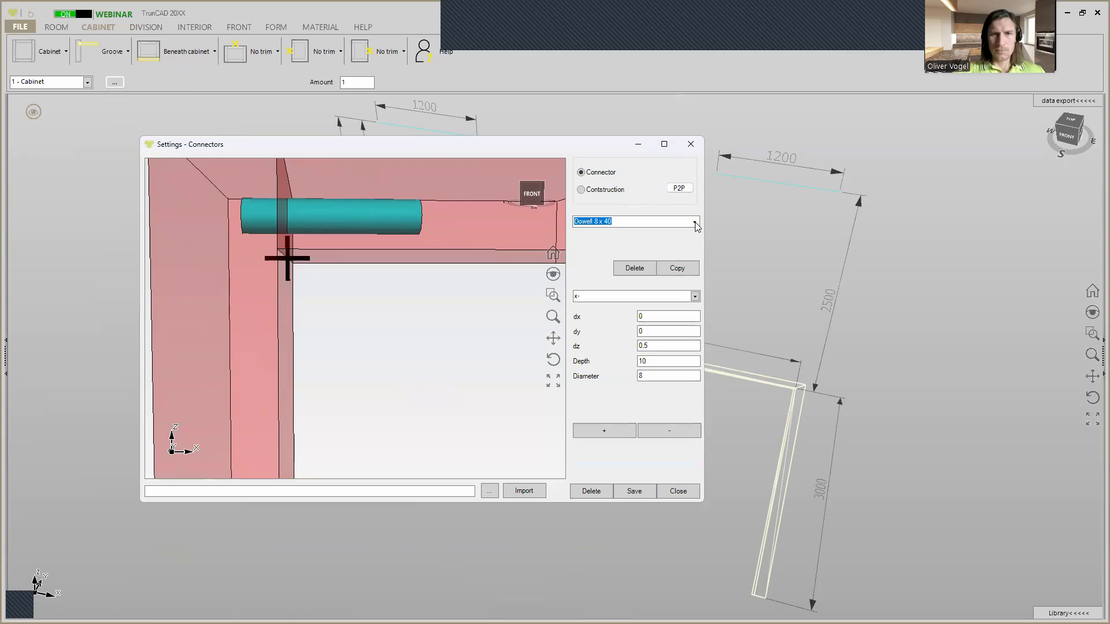
left_click(581, 191)
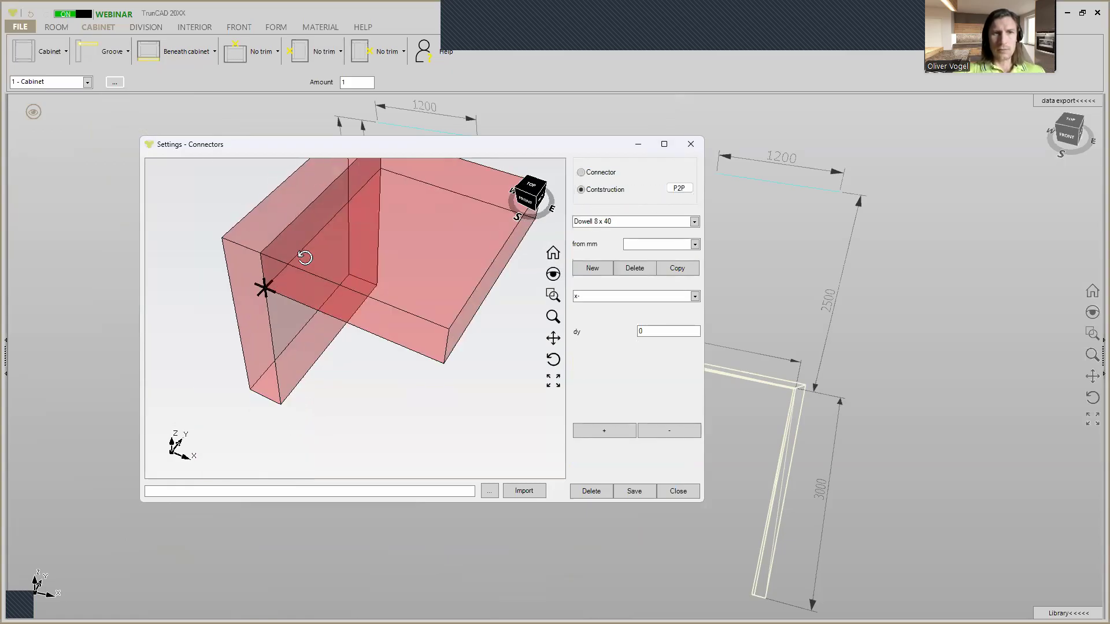
left_click(690, 144)
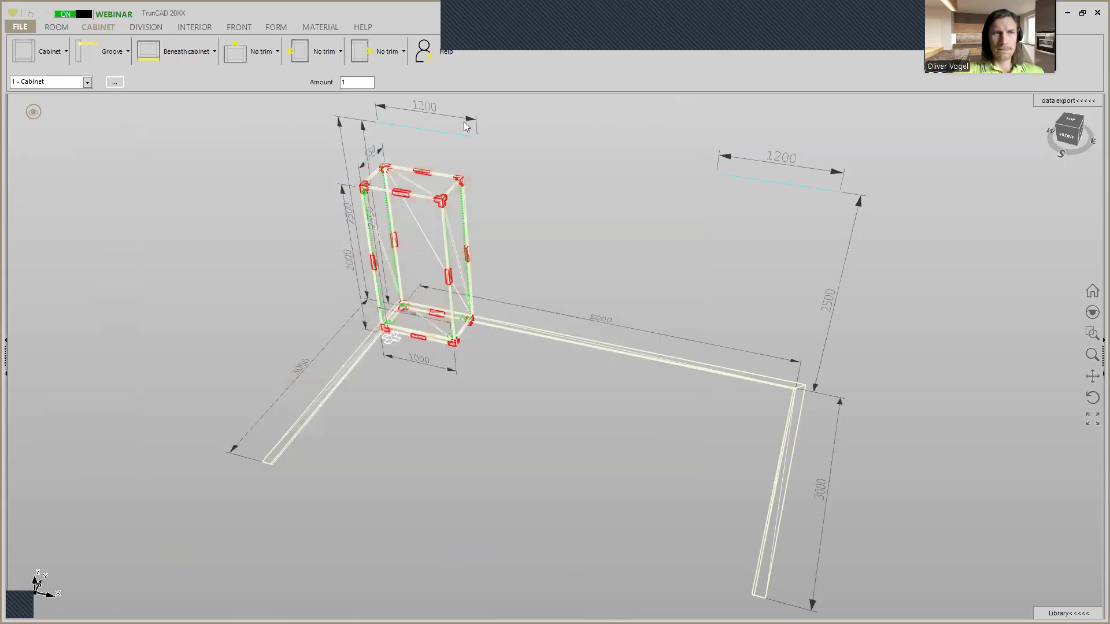
Step: Reopen the cabinet's connector settings and review the list of available single connectors
left_click(51, 58)
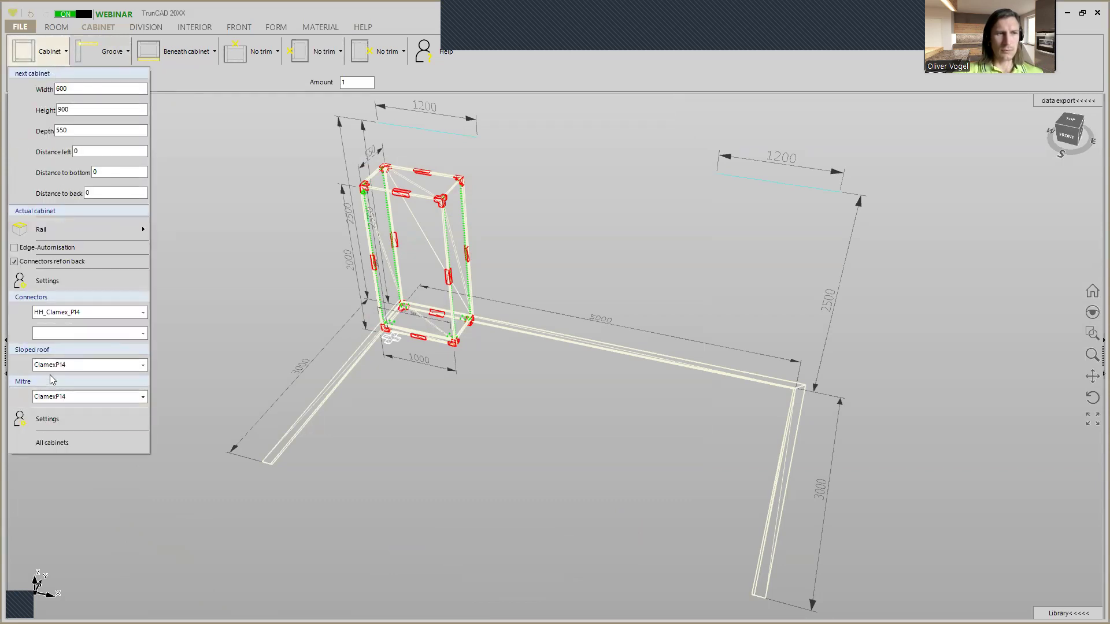
left_click(49, 425)
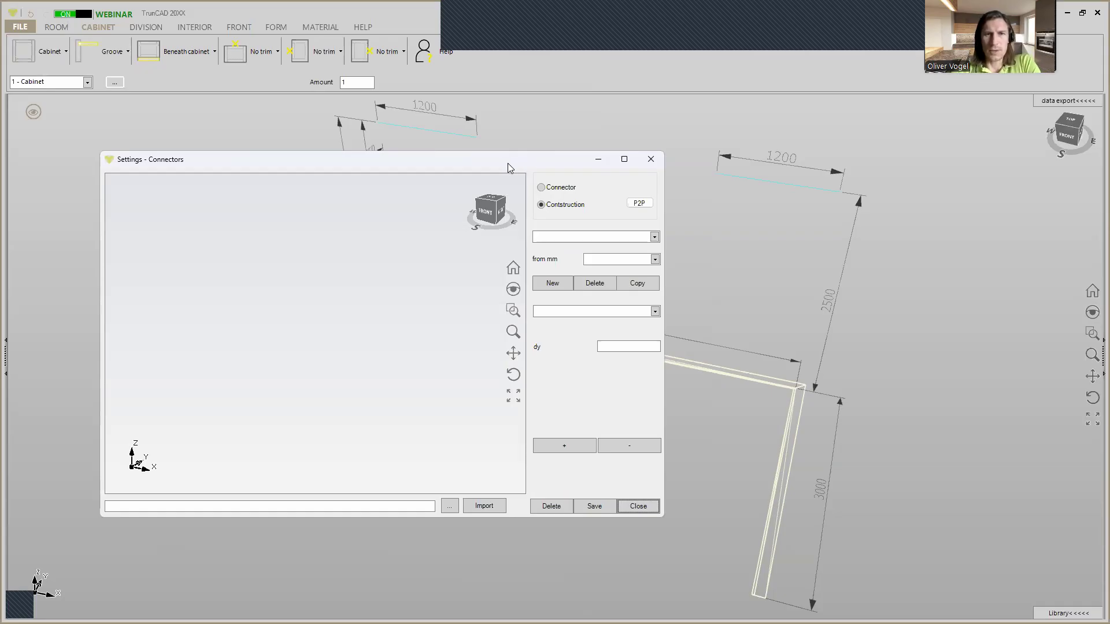
left_click(542, 188)
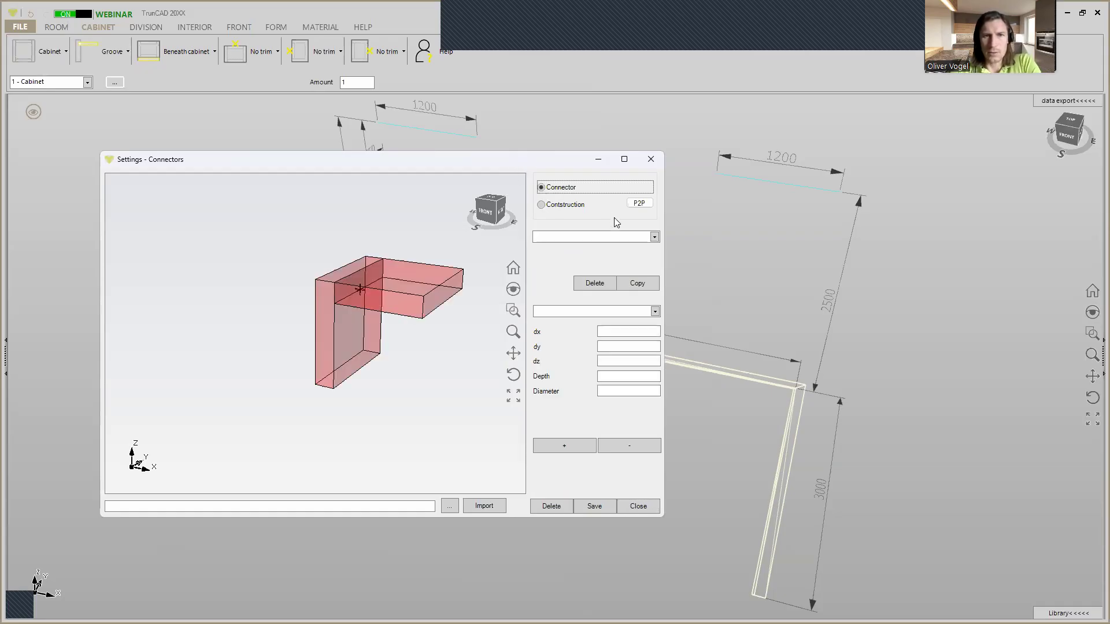
left_click(654, 237)
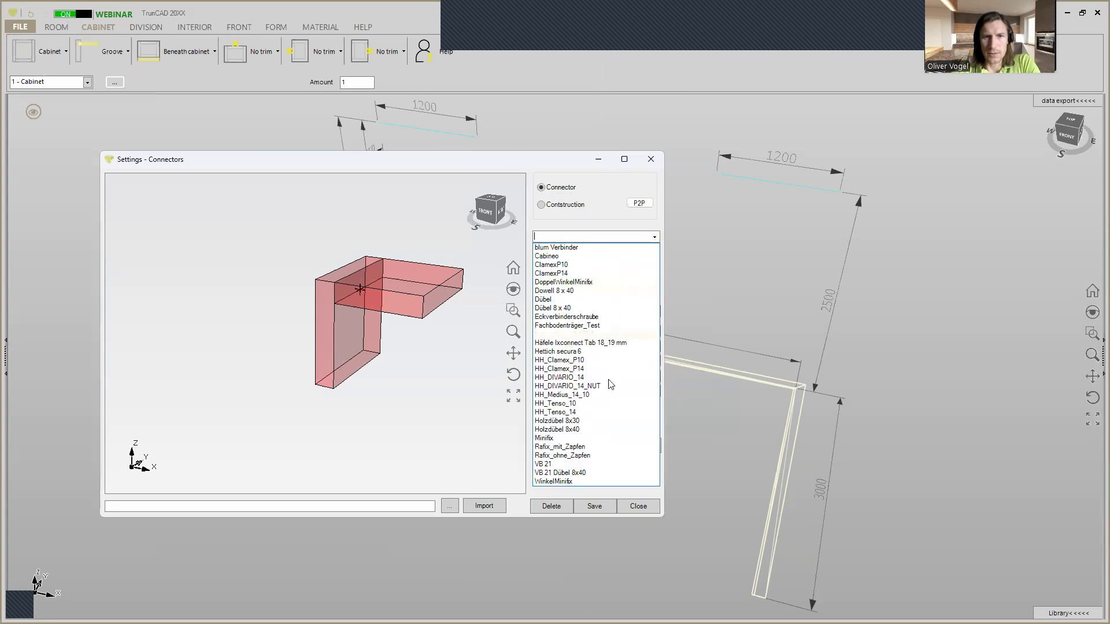
Step: Create a new connector construction named Dowel + Clamex P14 that applies from 250 mm
left_click(542, 206)
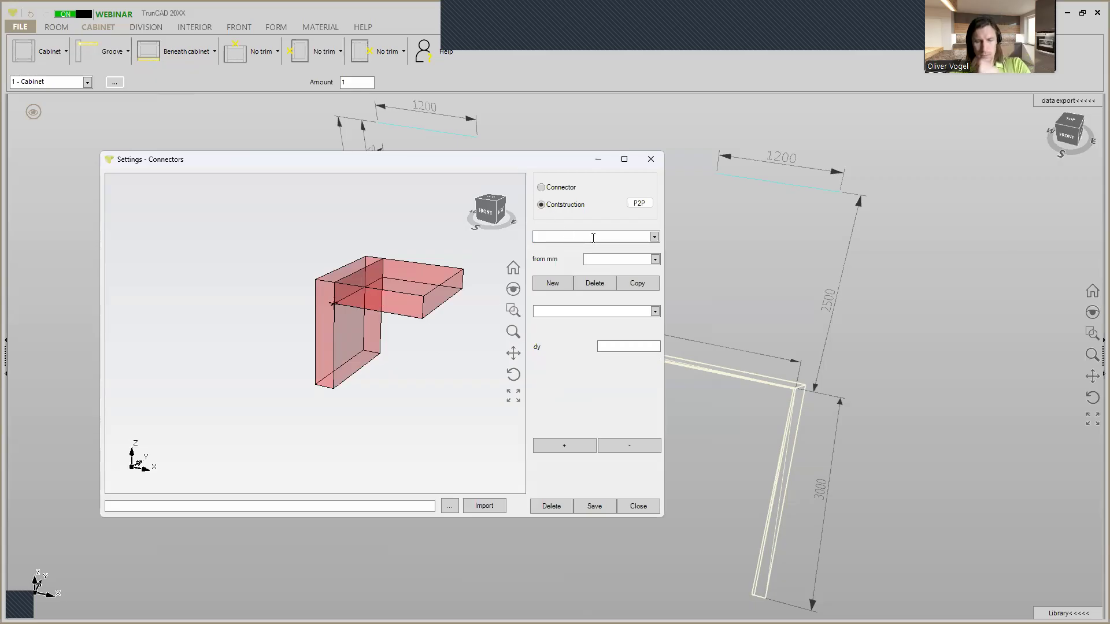
type("Dowel + Clamex P14")
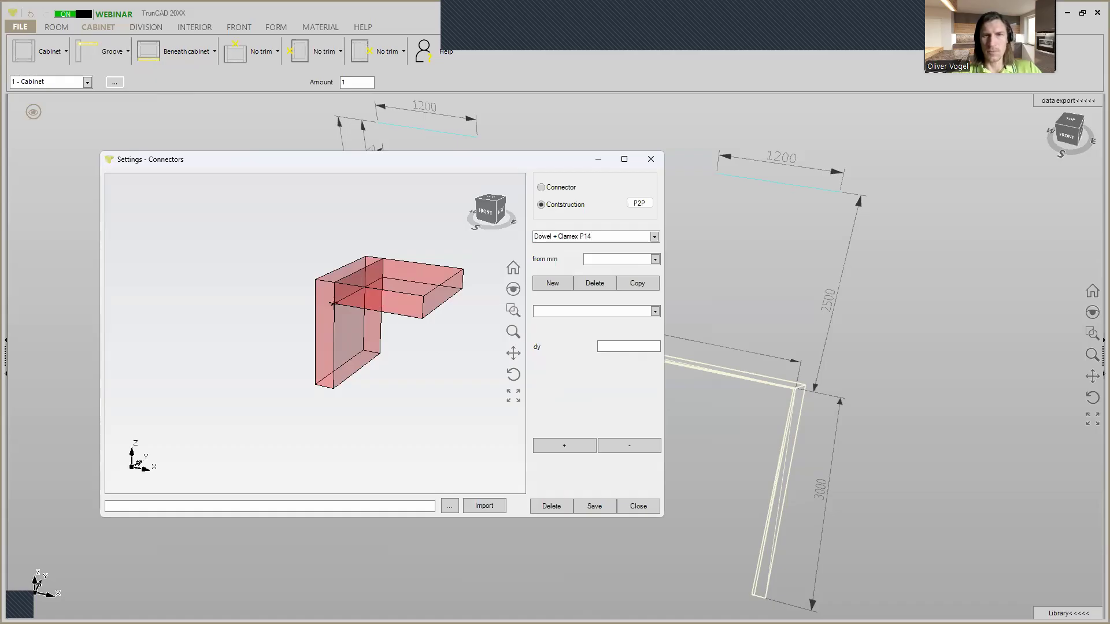
left_click(629, 260)
type("250")
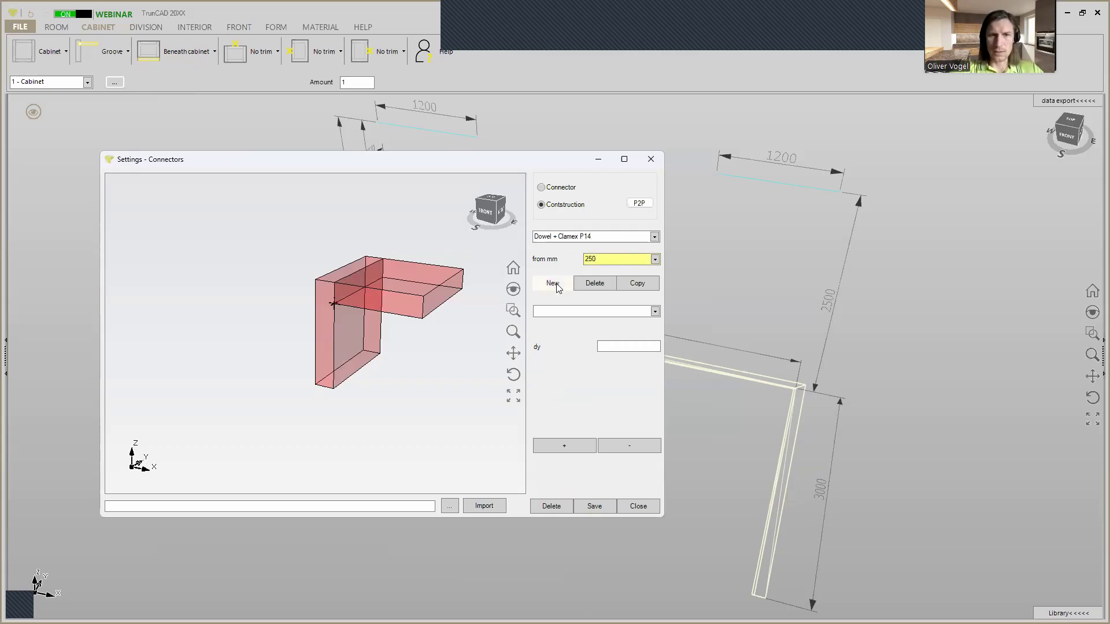
left_click(553, 283)
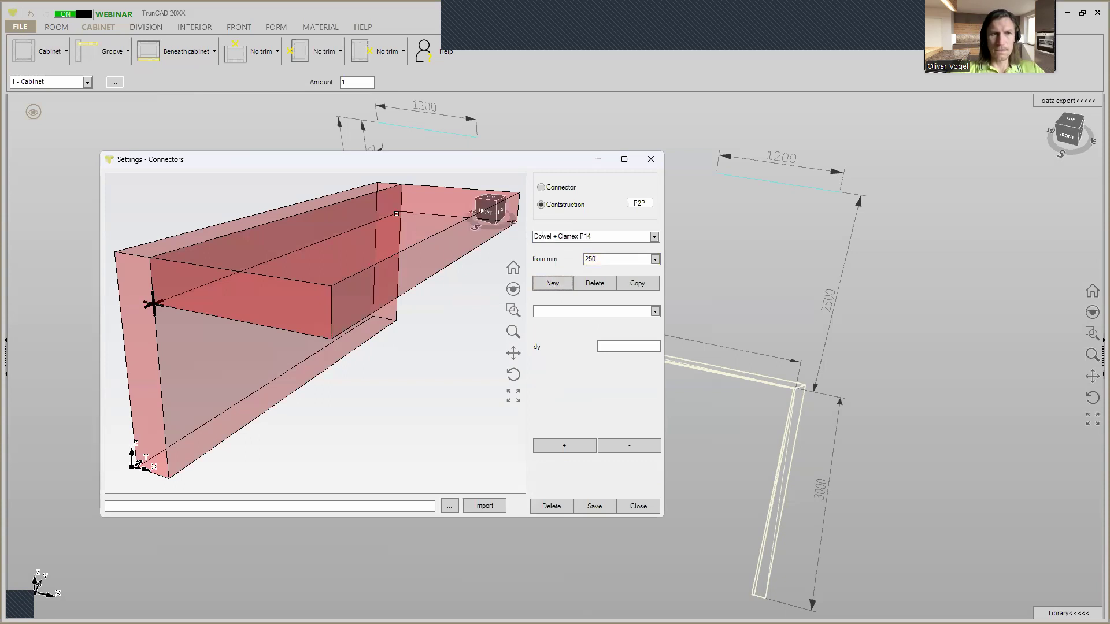
middle_click_drag(409, 183, 445, 209)
scroll(296, 273, "up", 1)
scroll(296, 273, "down", 4)
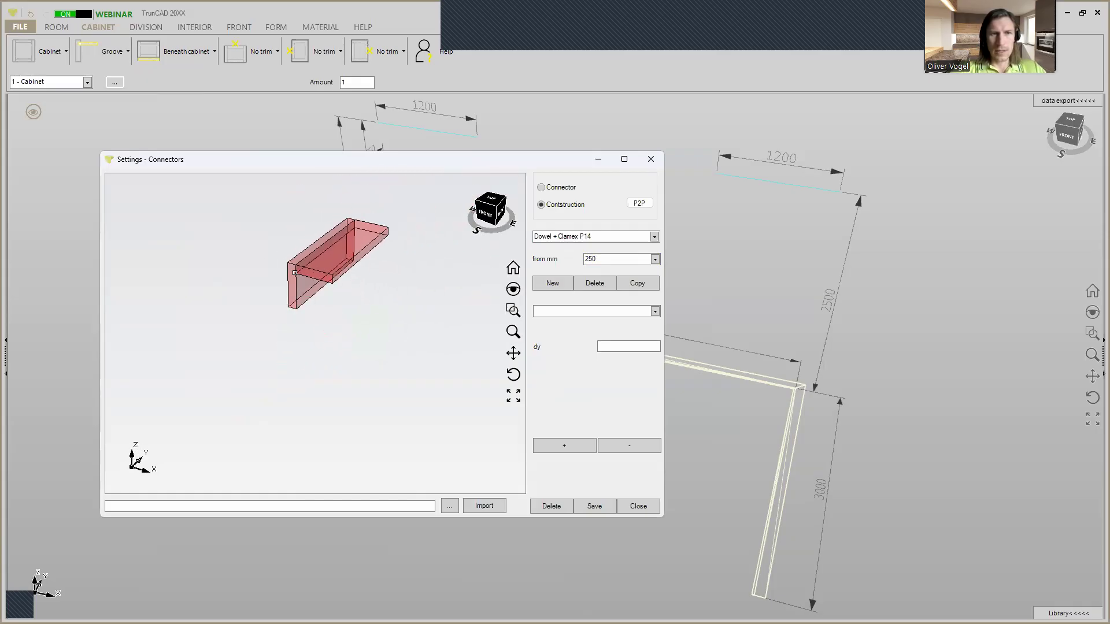
Step: Copy the construction name Dowel + Clamex P14 for reuse
scroll(295, 273, "up", 3)
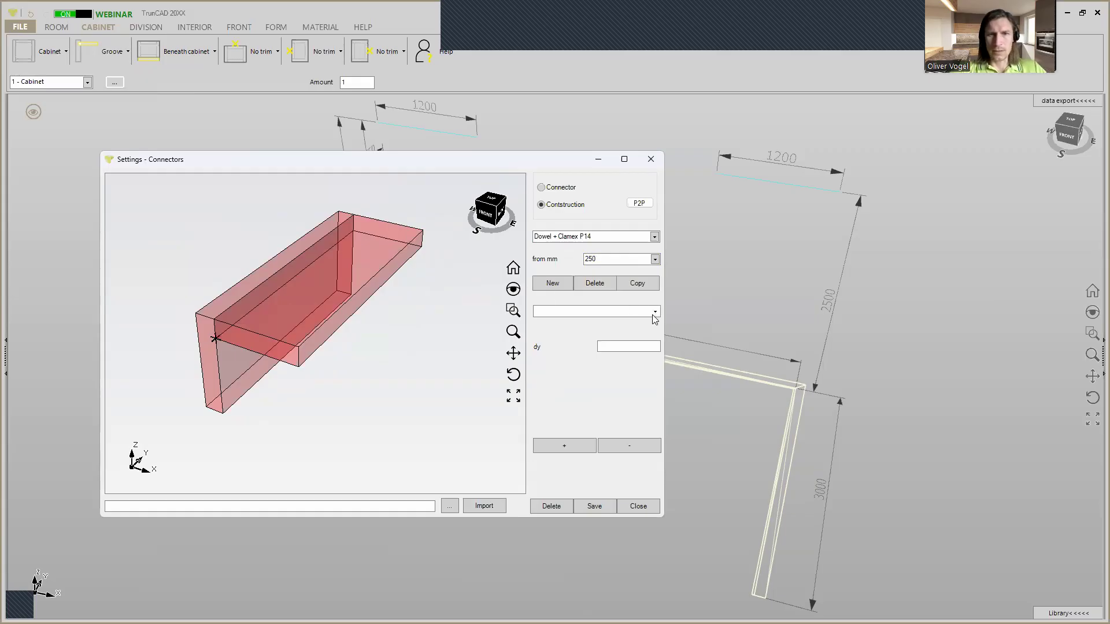
left_click(654, 311)
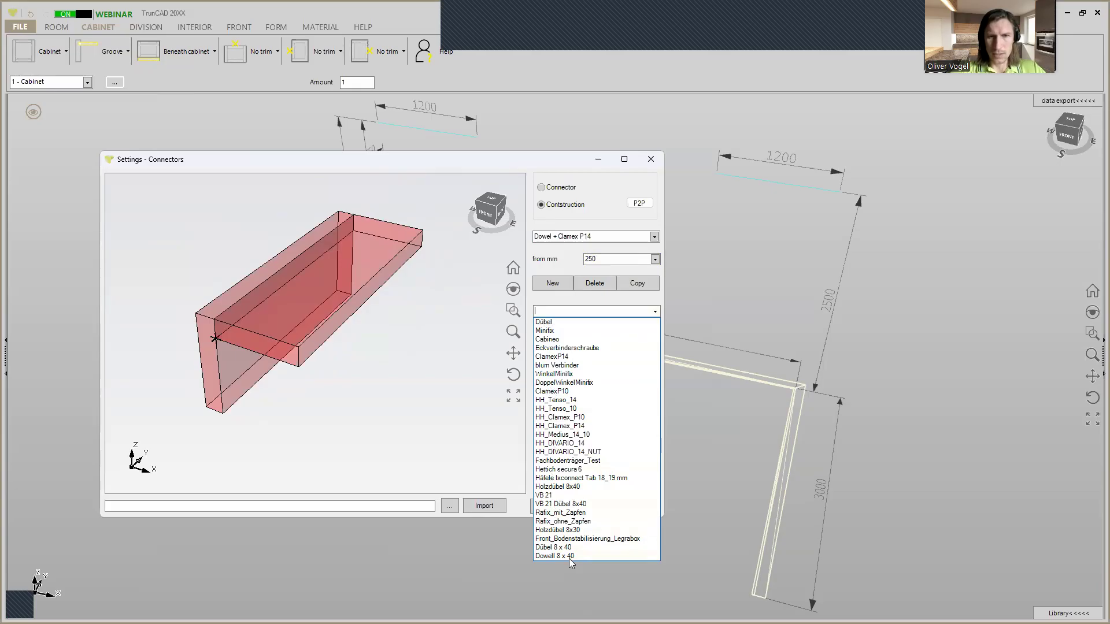
left_click(602, 237)
left_click(588, 236)
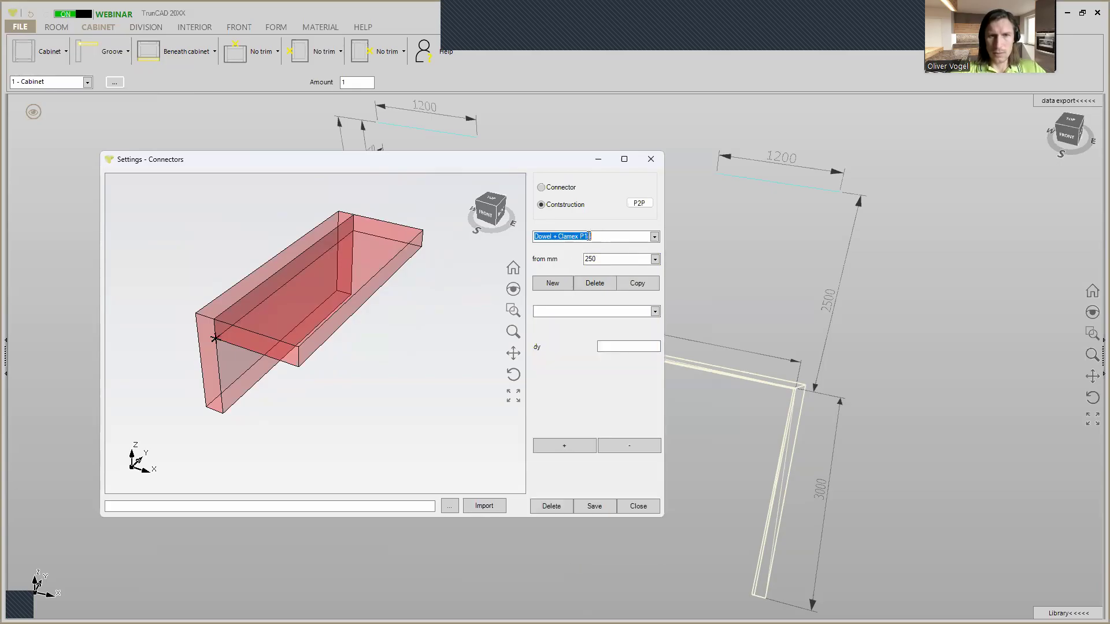
right_click(542, 237)
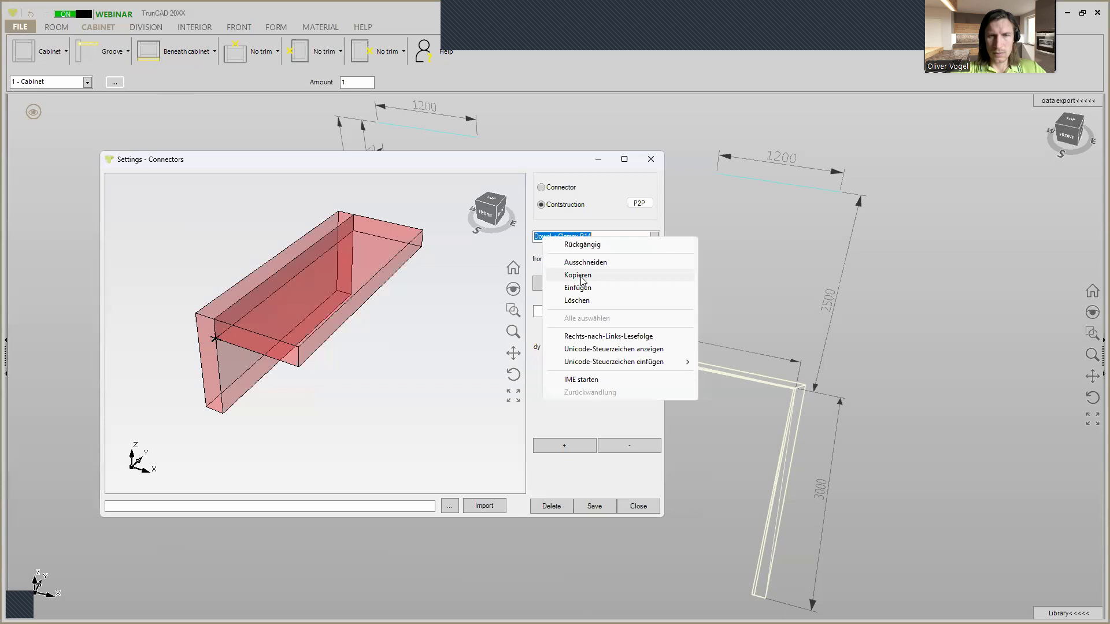
left_click(578, 275)
Step: Load the single connector Dowell 8 x 40, correct its name to Dowel 8 x 40 and save it
left_click(541, 187)
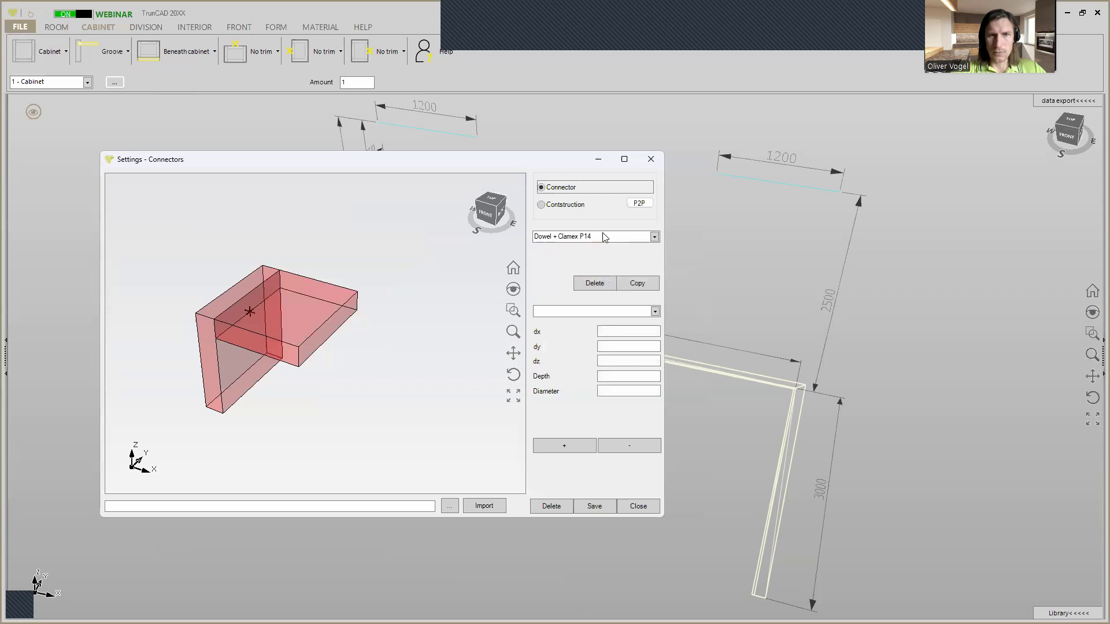
left_click(654, 237)
key("ctrl+c")
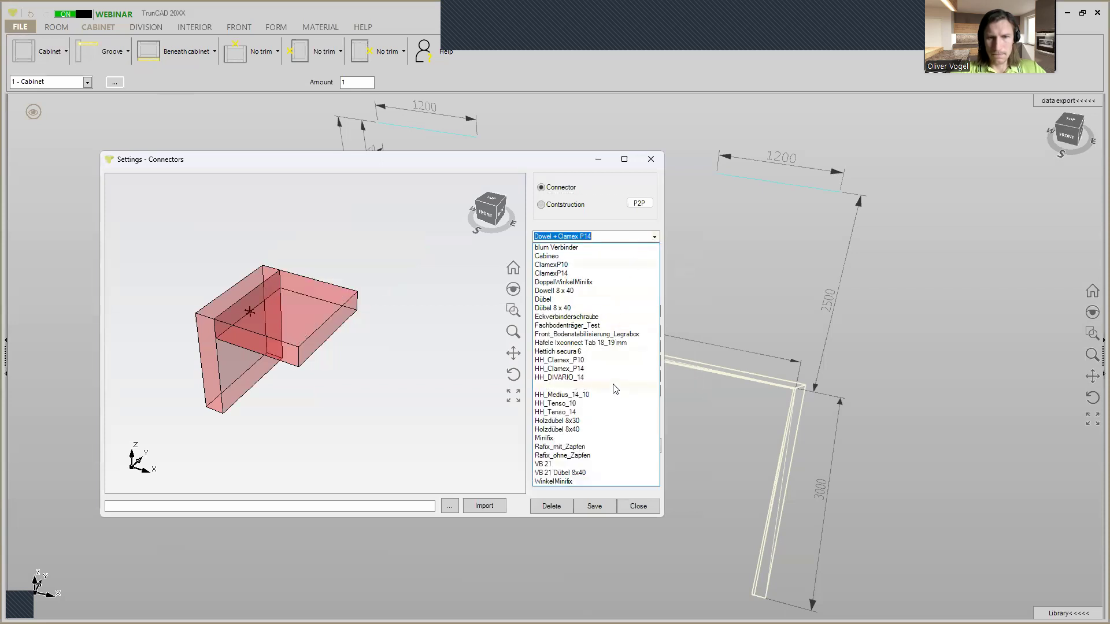
left_click(558, 291)
middle_click_drag(306, 275, 330, 260)
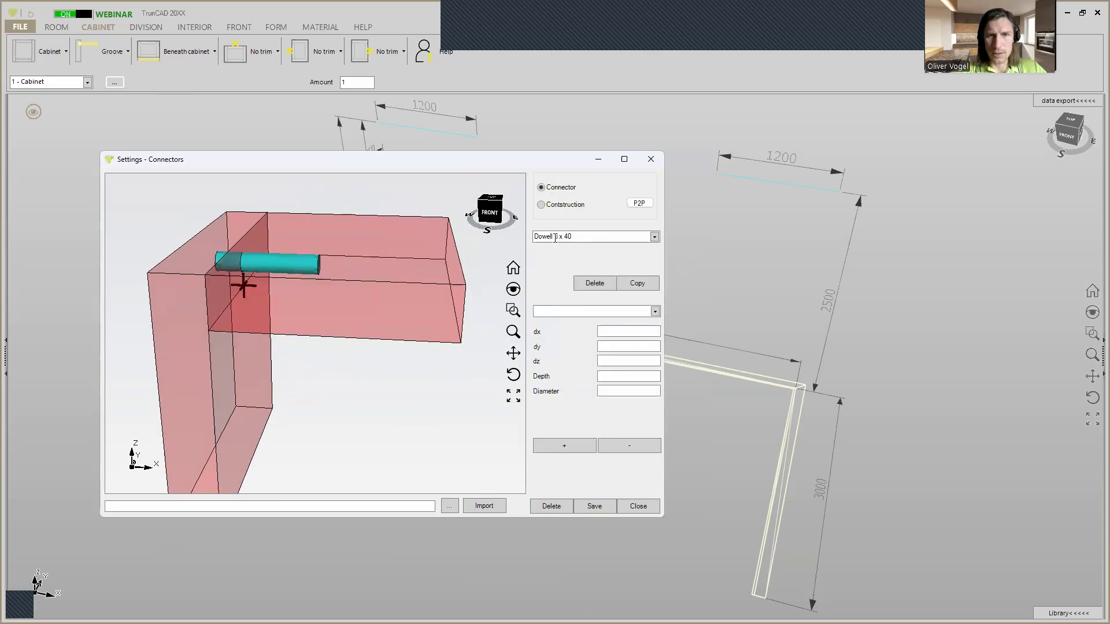
left_click(555, 238)
left_click(556, 237)
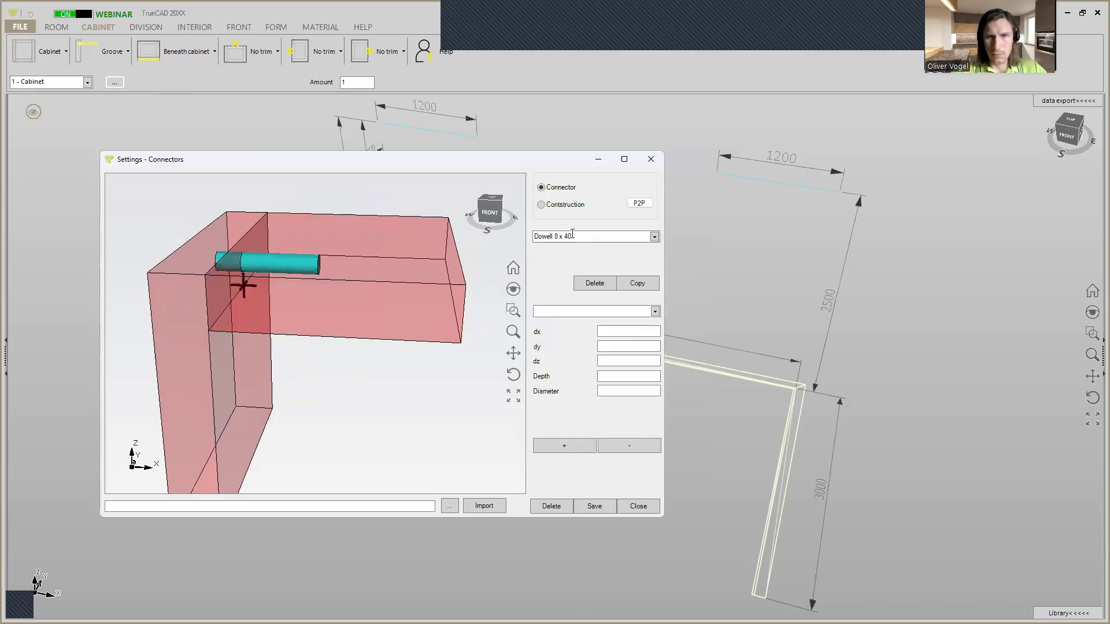
key("BackSpace")
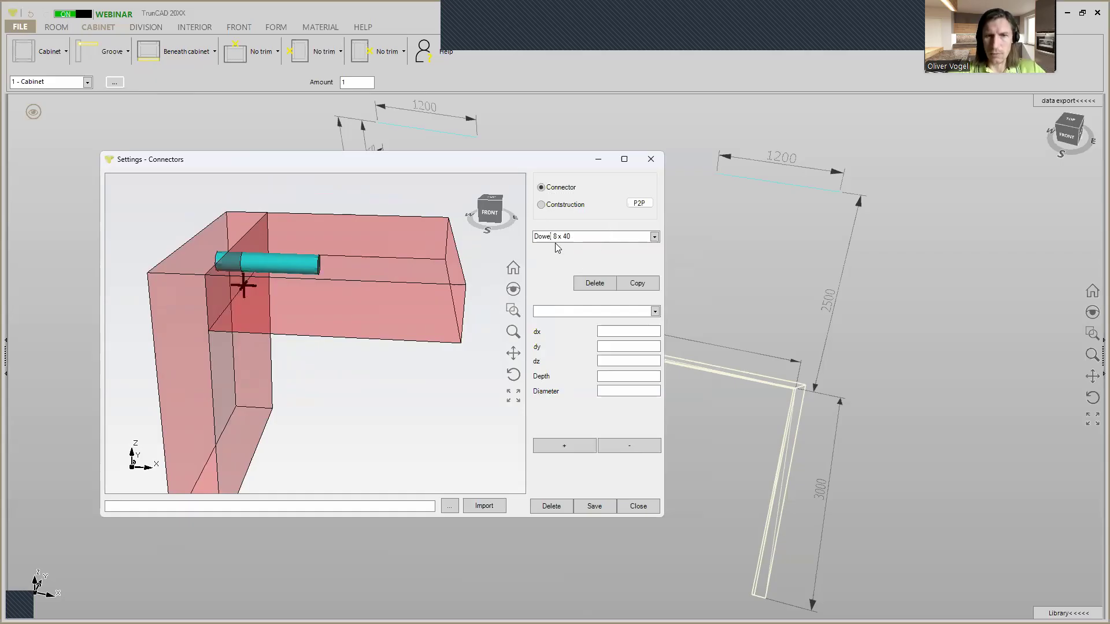
left_click(593, 507)
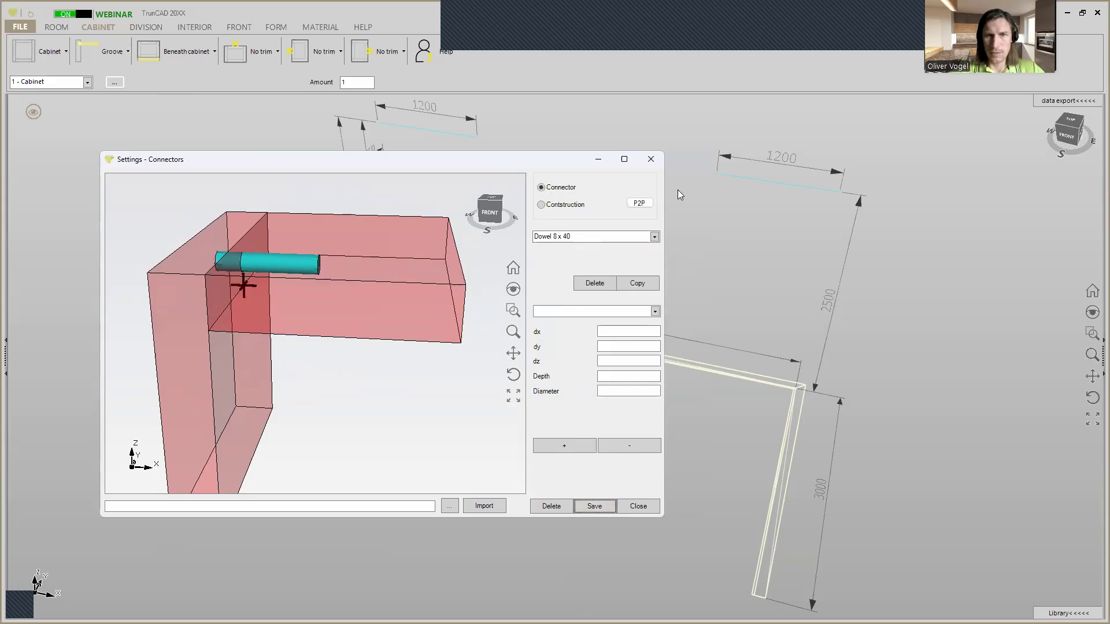
Step: Delete the misspelled Dowell 8 x 40 connector and select Dowel 8 x 40 from the saved connectors
left_click(657, 238)
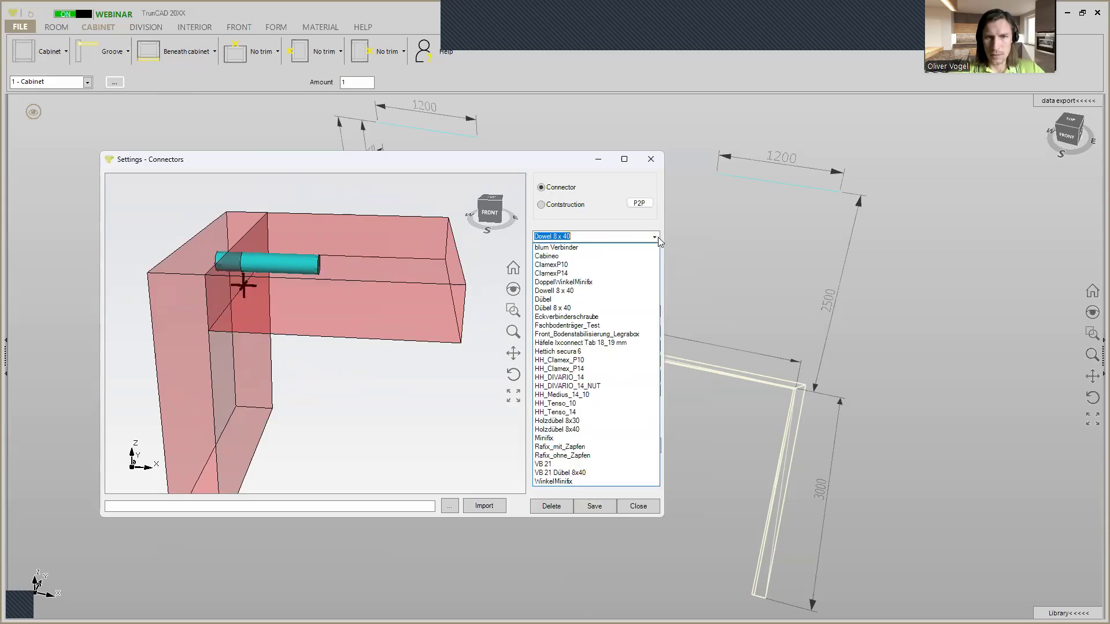
left_click(560, 290)
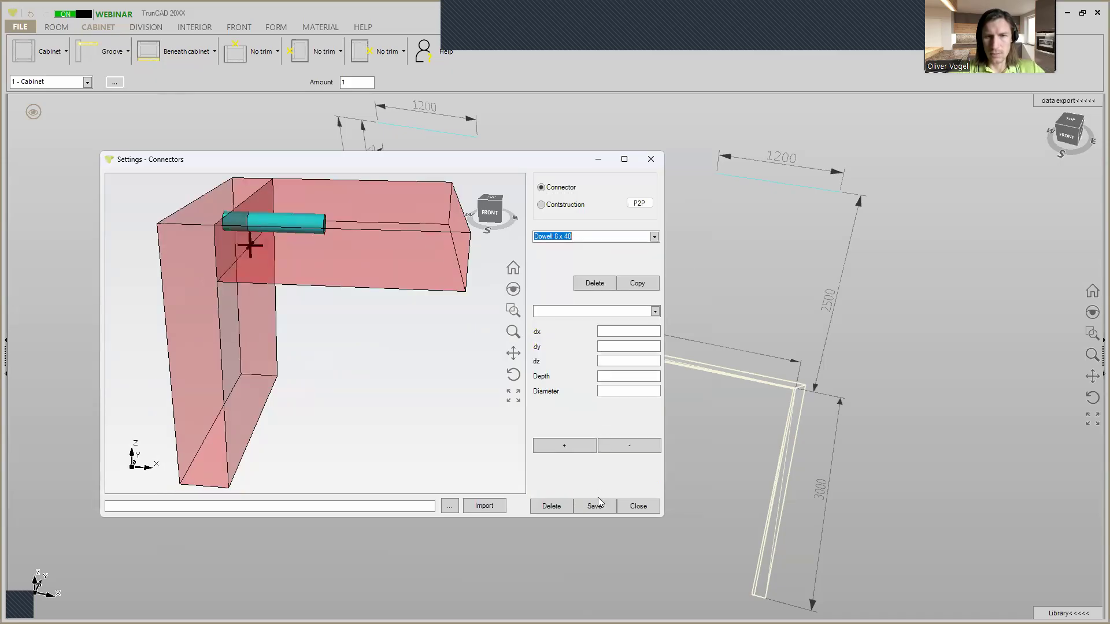
left_click(552, 506)
left_click(537, 354)
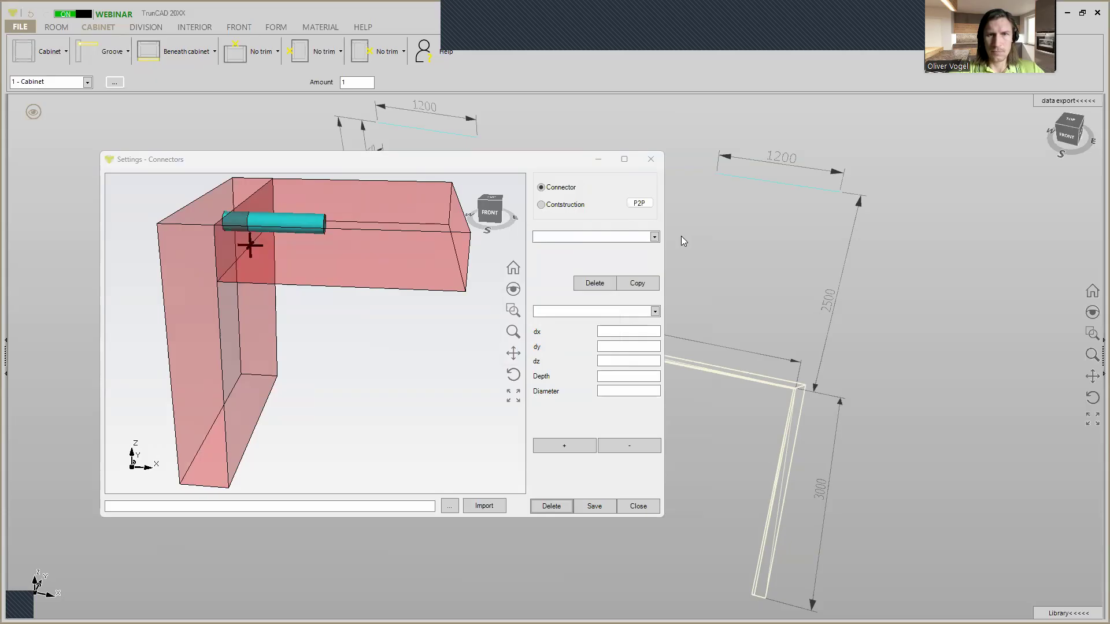
left_click(655, 237)
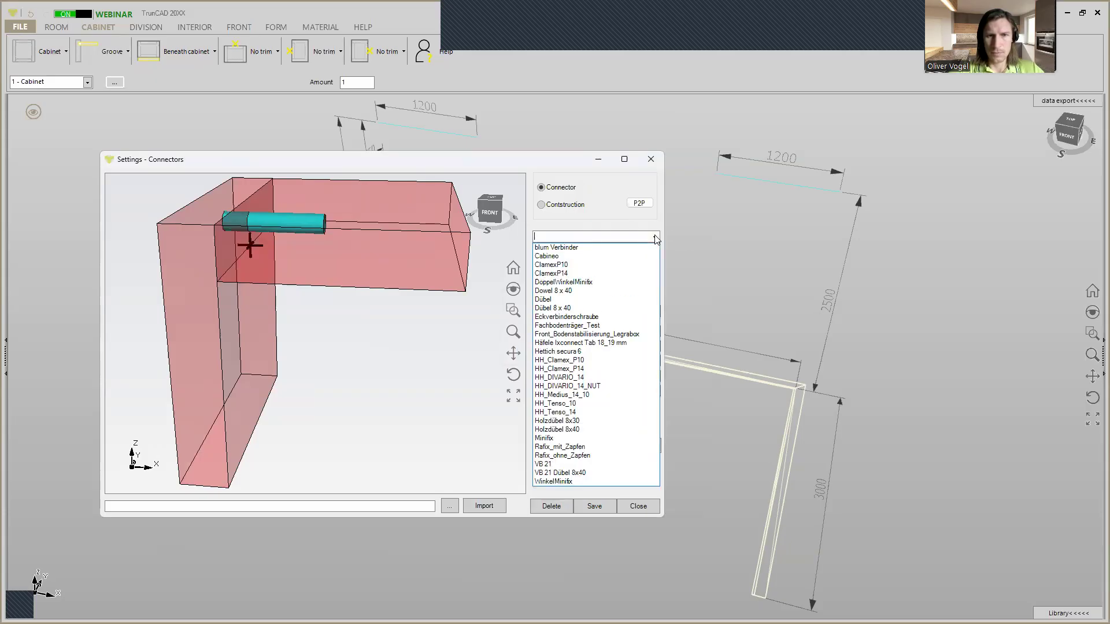
left_click(581, 291)
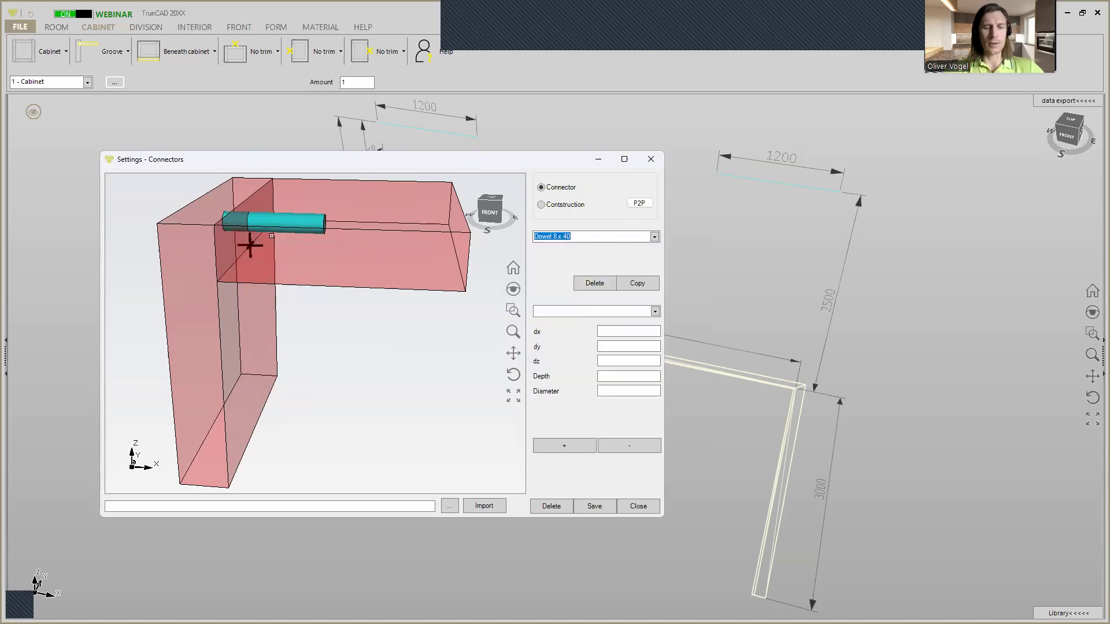
Step: Return to construction mode and create a new construction with the copied name Dowel + Clamex P14, applying from 250 mm
left_click(544, 206)
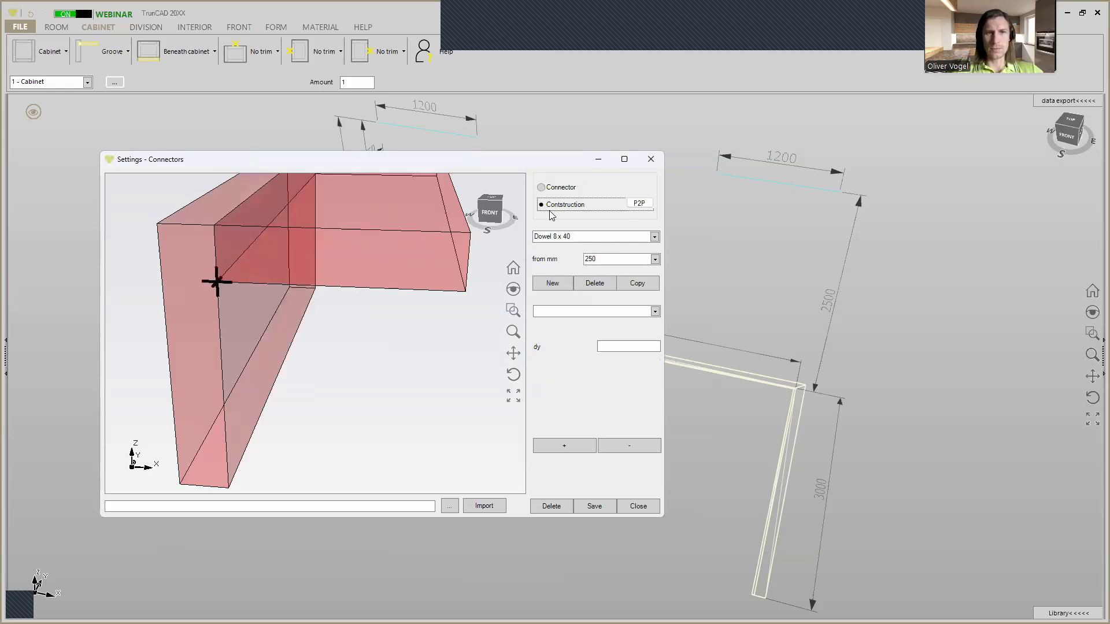
middle_click_drag(404, 221, 390, 213)
left_click(513, 354)
left_click_drag(437, 241, 379, 327)
scroll(366, 304, "up", 2)
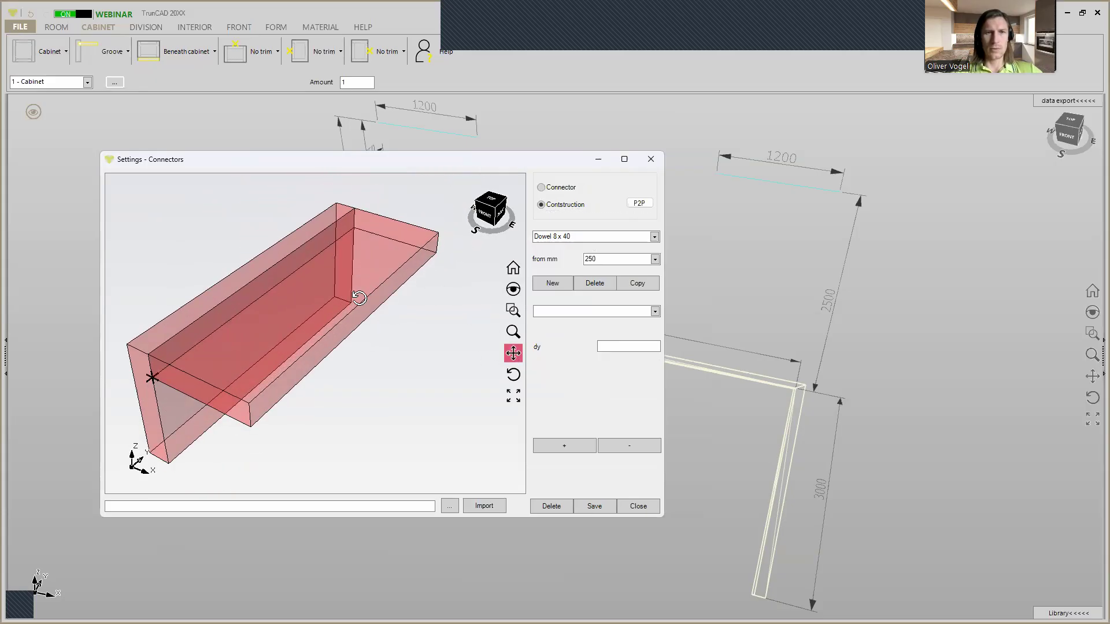
middle_click_drag(359, 299, 362, 286)
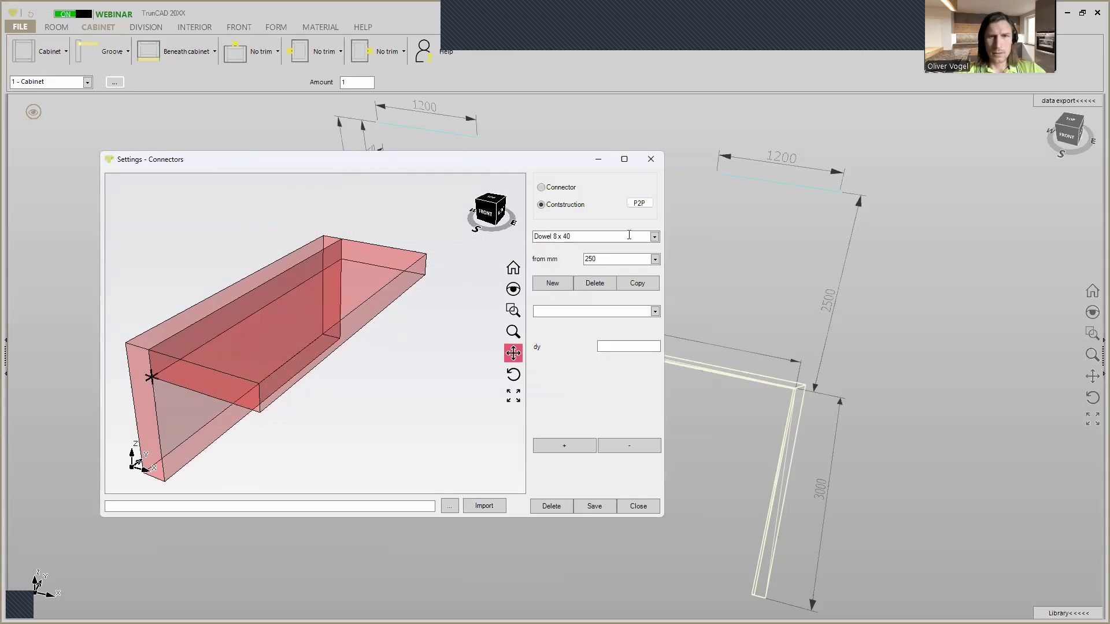
left_click(597, 235)
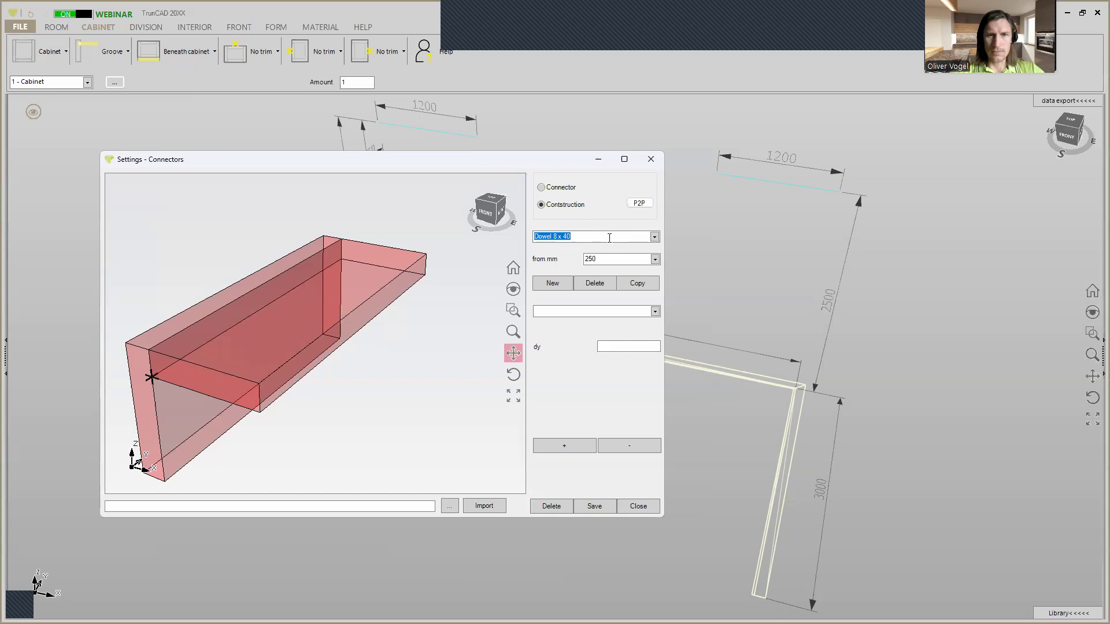
key("ctrl+v")
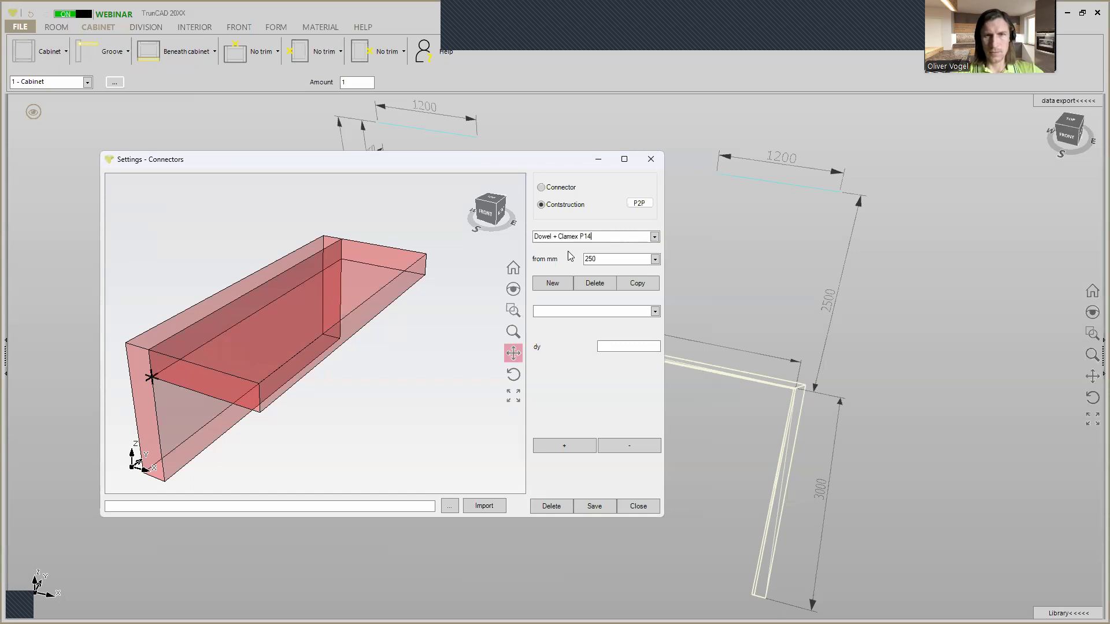
left_click(553, 282)
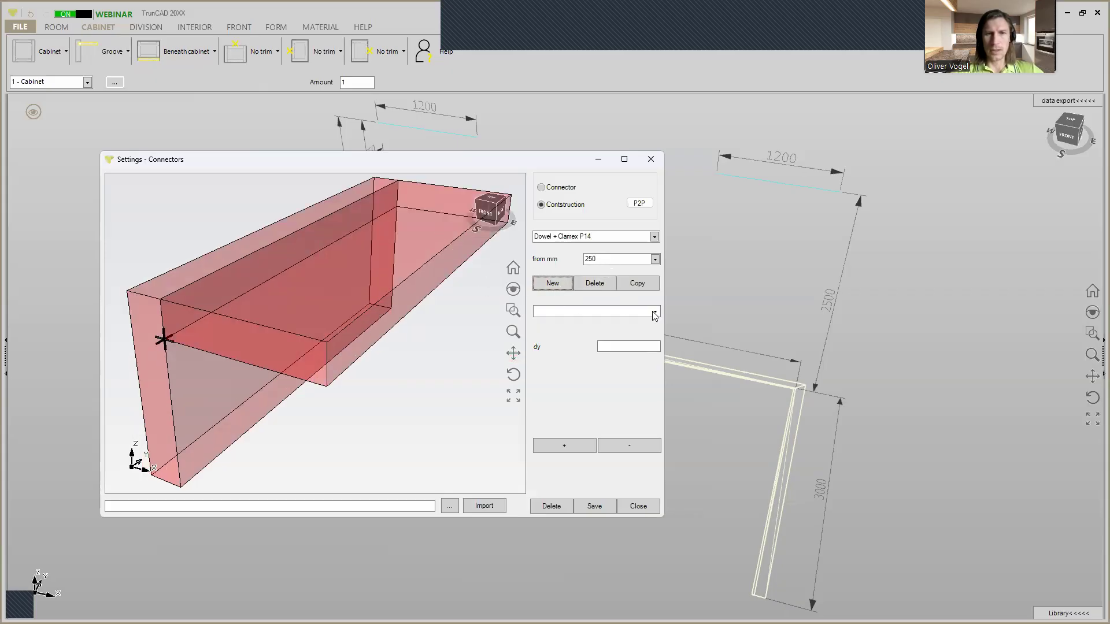
Step: Add a ClamexP14 connector to the construction with a dy offset of 50
left_click(654, 313)
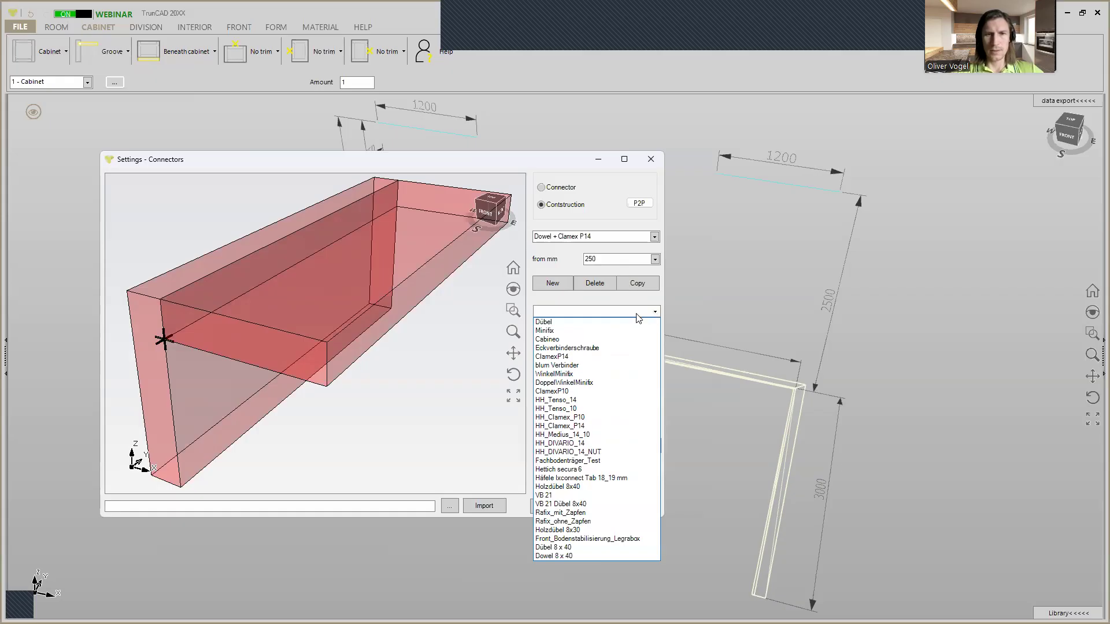
left_click(575, 358)
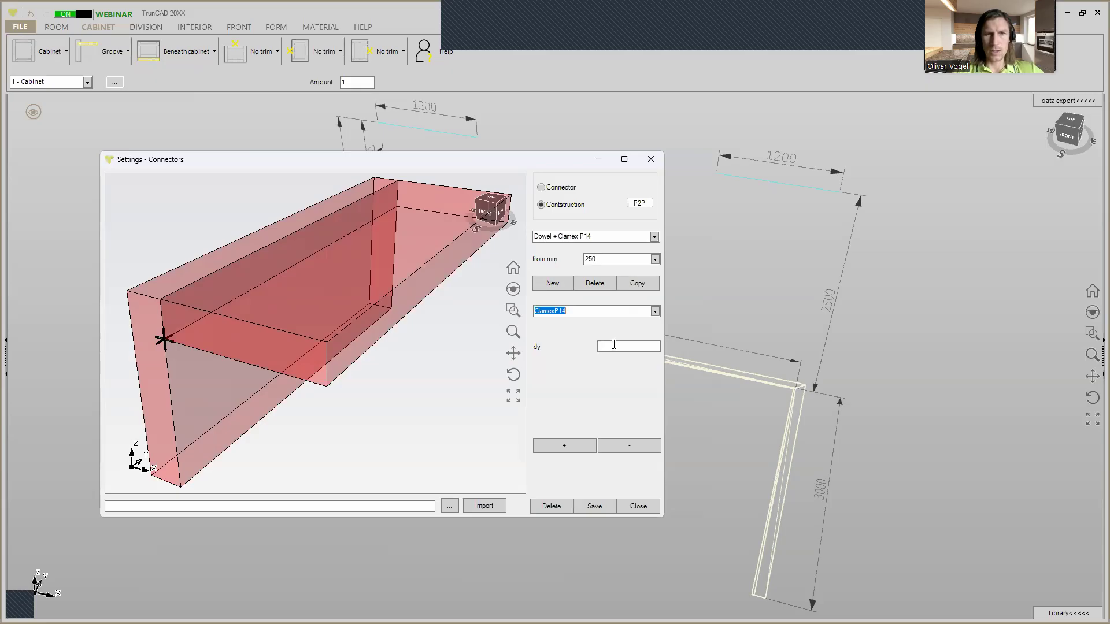
left_click(615, 346)
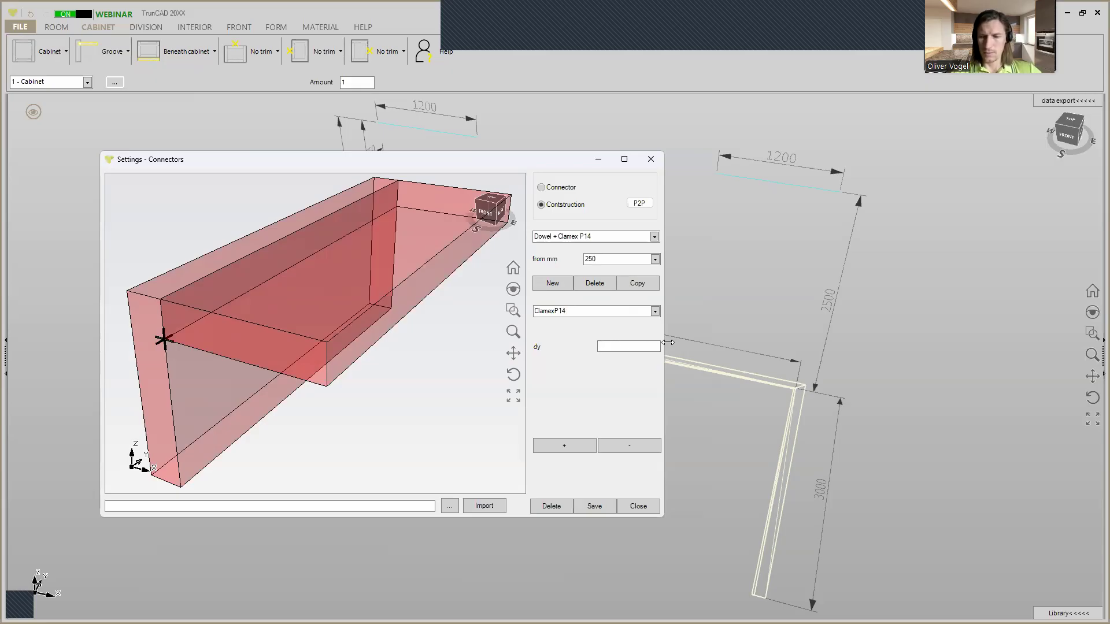
type("50")
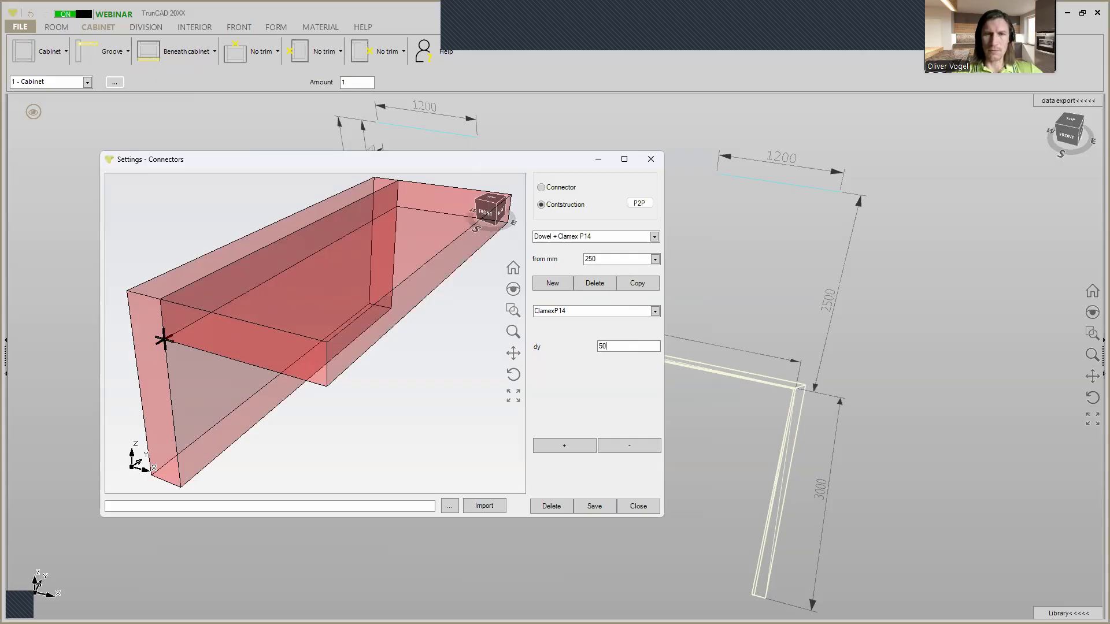
left_click(564, 443)
mouse_move(254, 271)
left_mouse_down()
mouse_move(247, 265)
mouse_move(394, 255)
mouse_move(252, 273)
left_mouse_up()
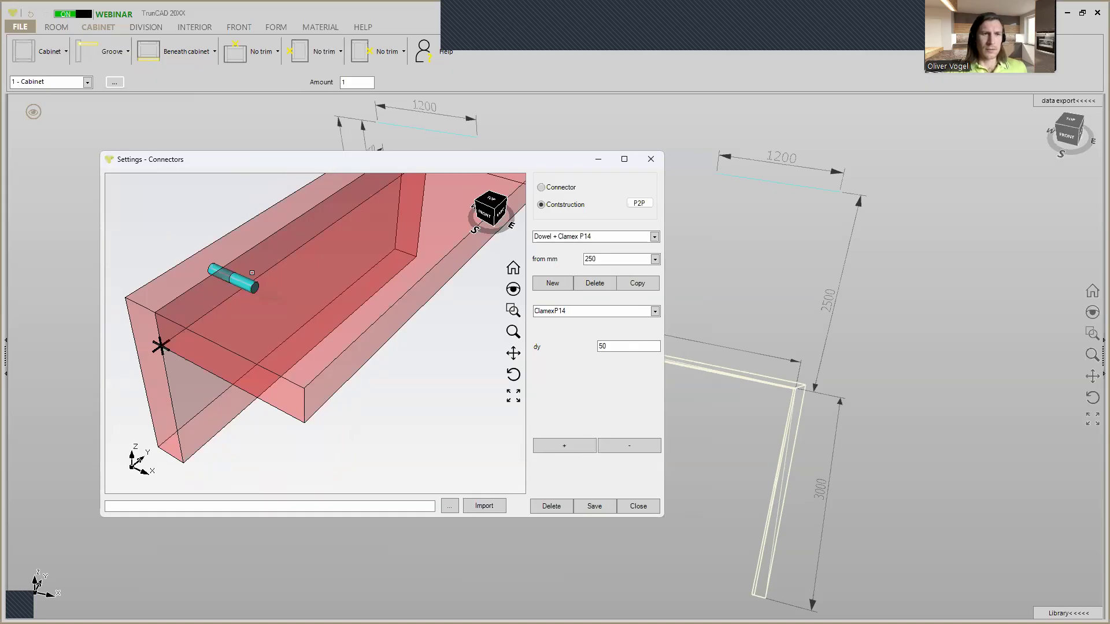
mouse_move(252, 280)
left_mouse_down()
mouse_move(334, 237)
mouse_move(227, 248)
mouse_move(253, 263)
left_mouse_up()
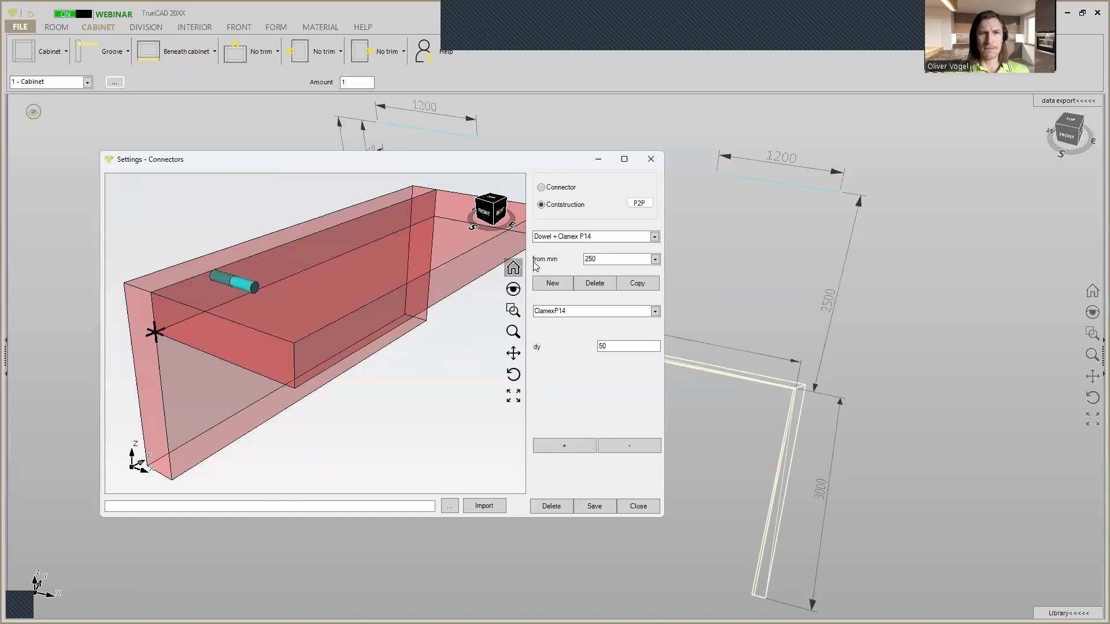
Step: Add a second ClamexP14 connector near the opposite end with a dy offset of -50
left_click(600, 347)
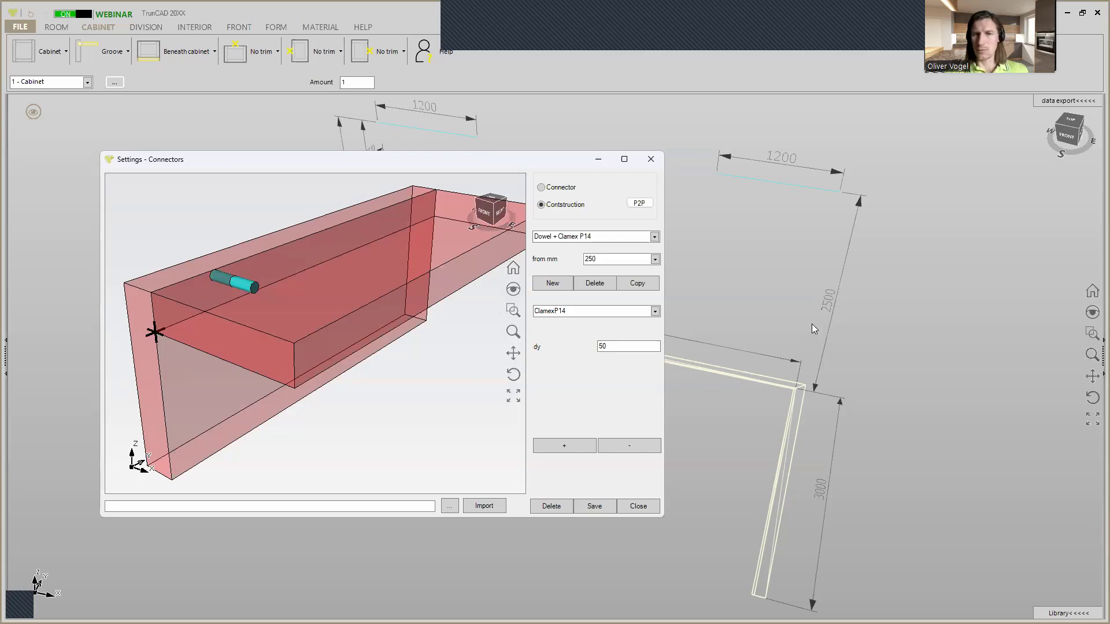
type("-")
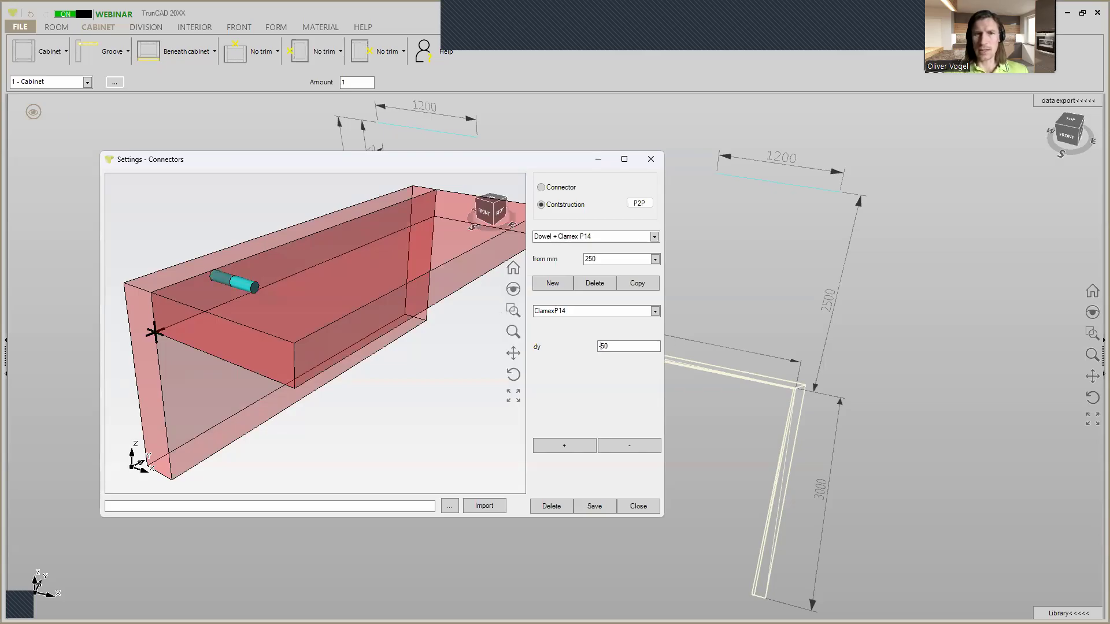
left_click(585, 446)
scroll(371, 194, "up", 2)
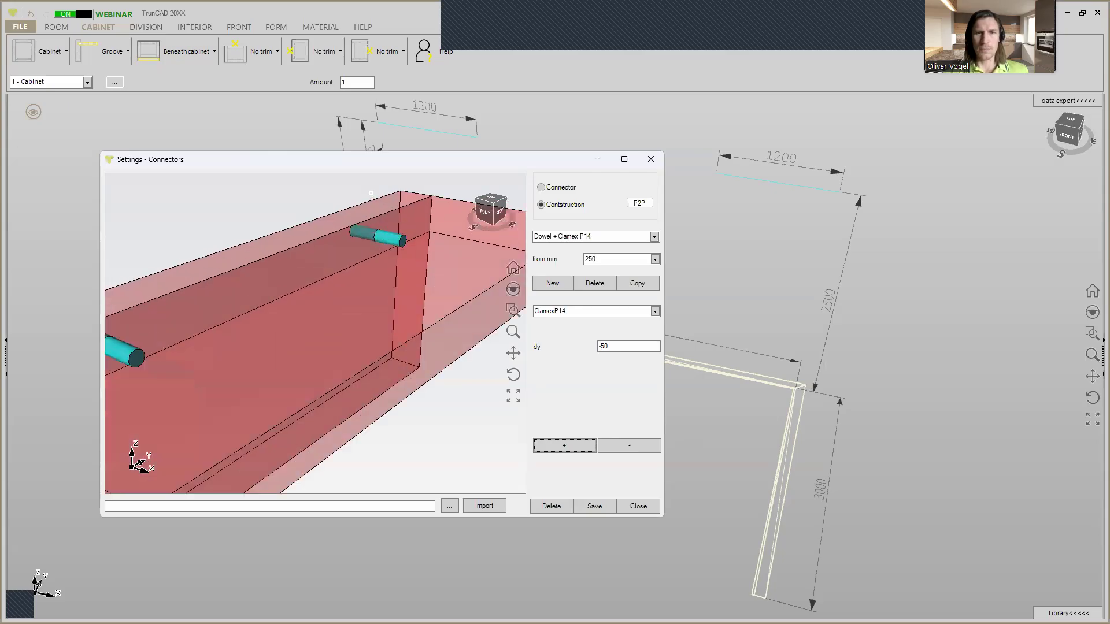
scroll(373, 214, "down", 3)
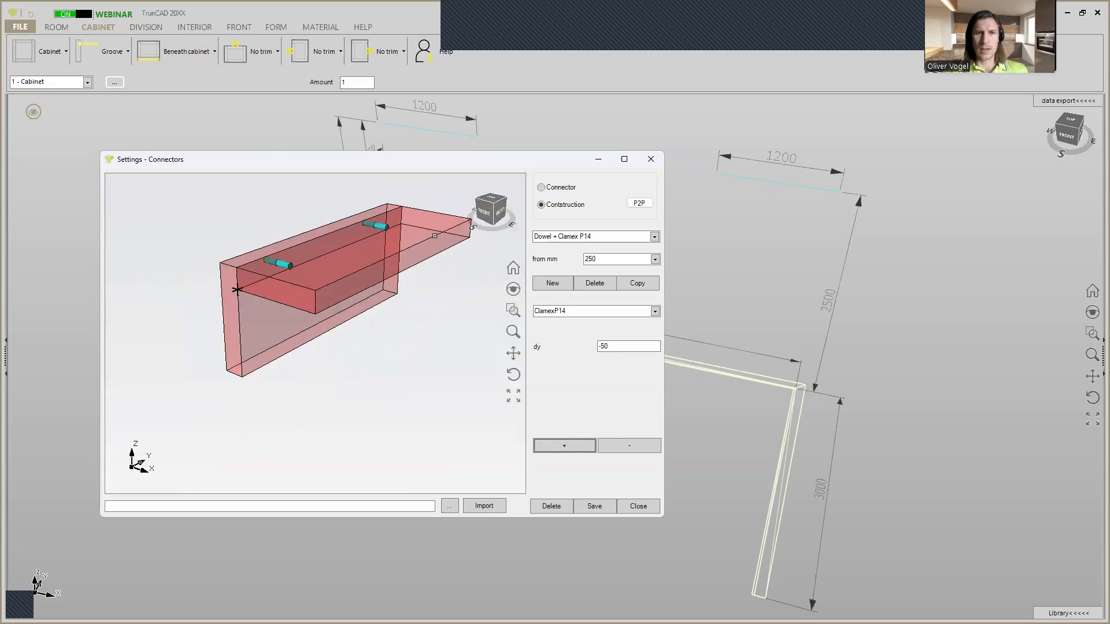
Step: Add a Dowel 8 x 40 connector with dy 0.5 between the two Clamex connectors and save the construction
left_click(656, 315)
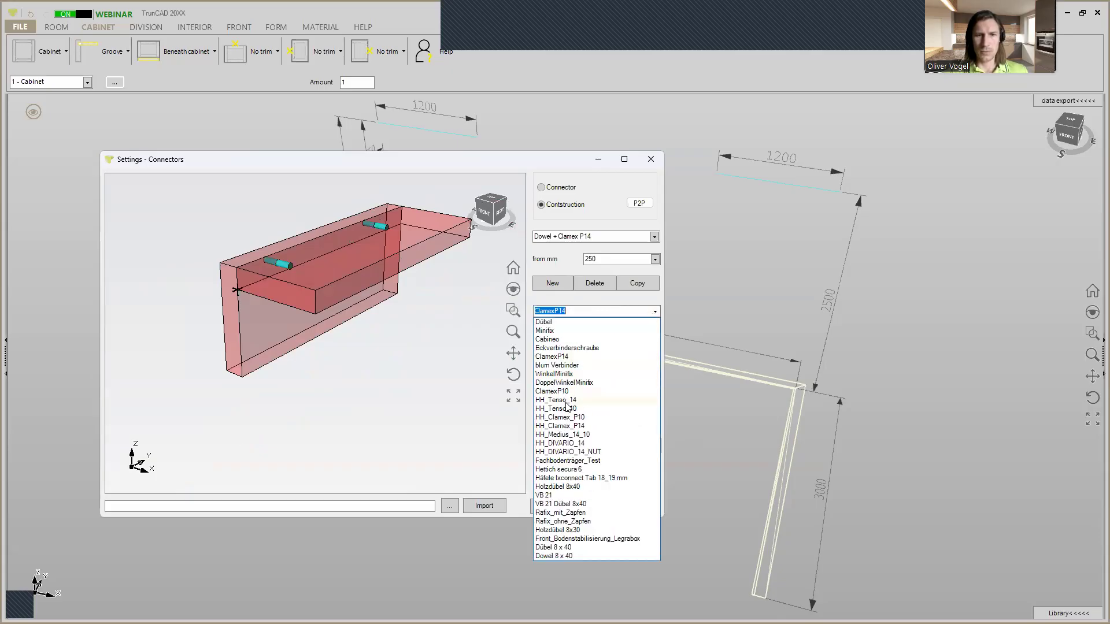
left_click(564, 556)
left_click(624, 345)
key("BackSpace")
key("BackSpace")
type("0.5")
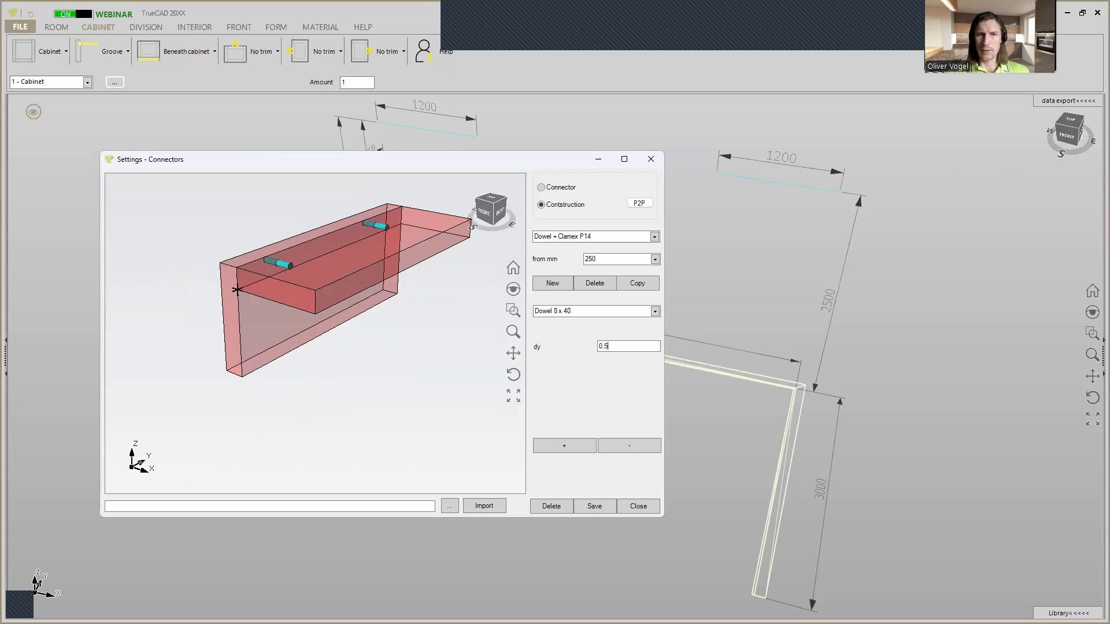
left_click(564, 446)
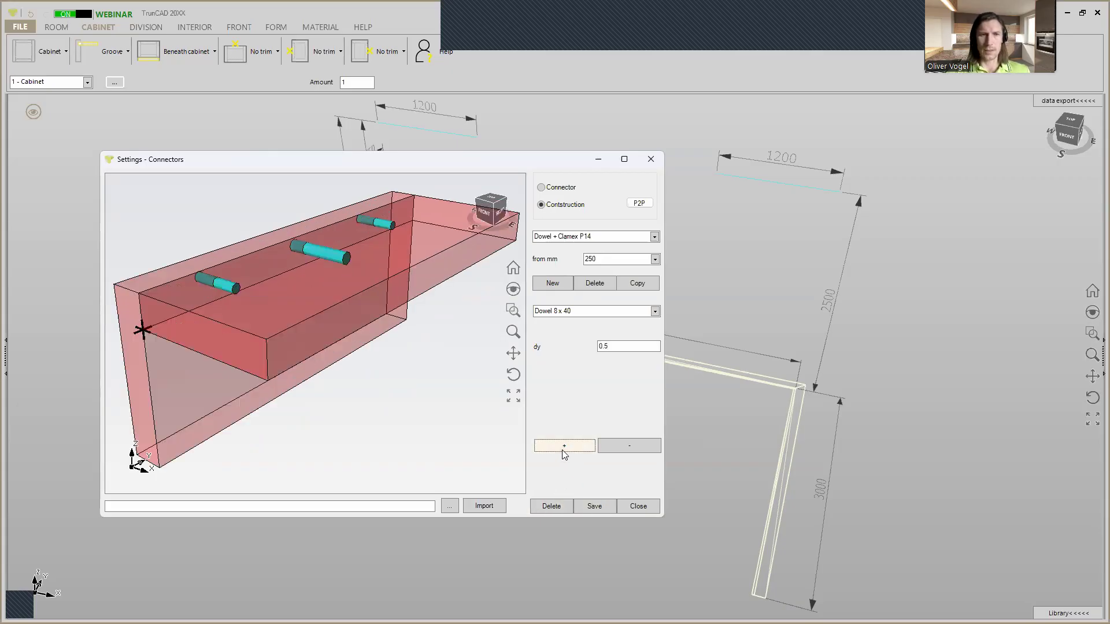
middle_click_drag(260, 252, 321, 229)
left_click(602, 511)
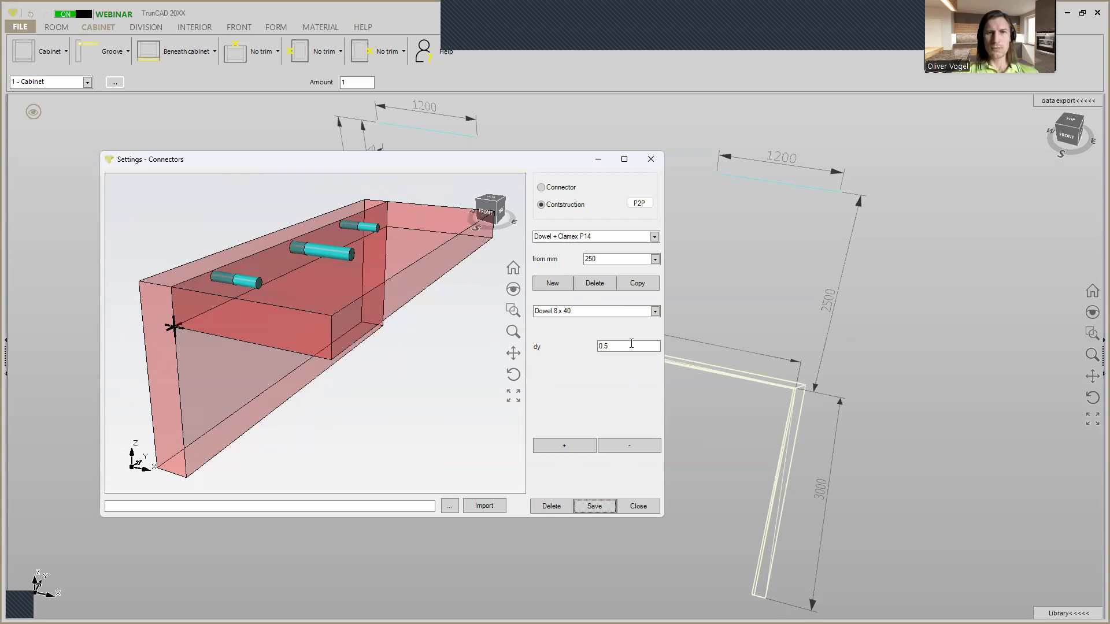
Step: Create an additional size range from 500 mm in the Dowel + Clamex P14 construction
left_click(609, 259)
type("500")
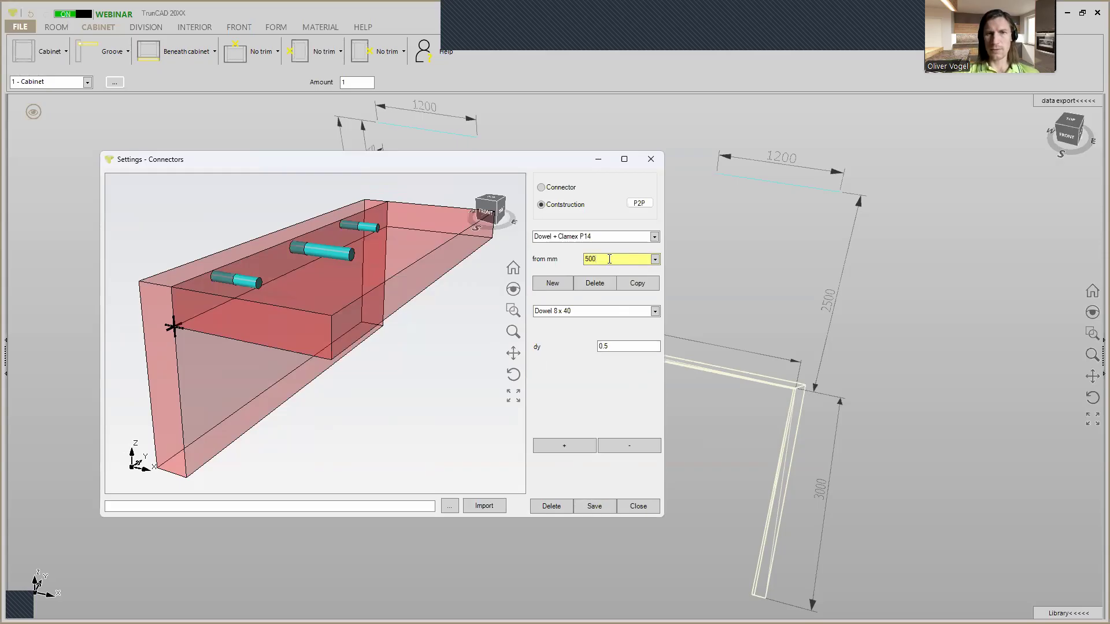
left_click(560, 286)
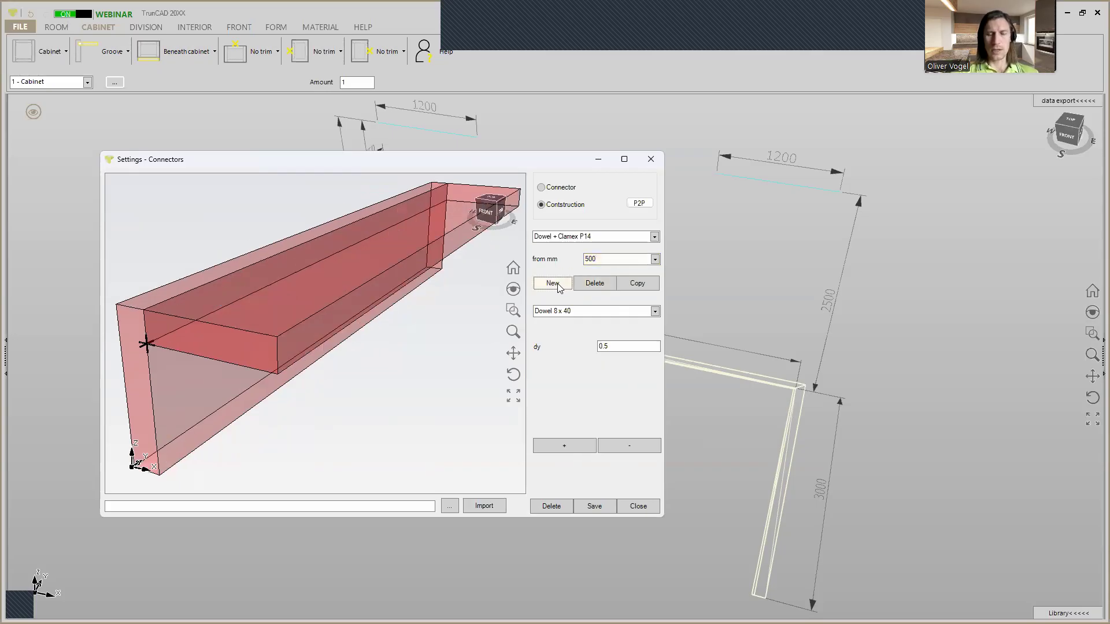
Step: Add a ClamexP14 connector with dy 0.5 to the 500 mm range
left_click(655, 311)
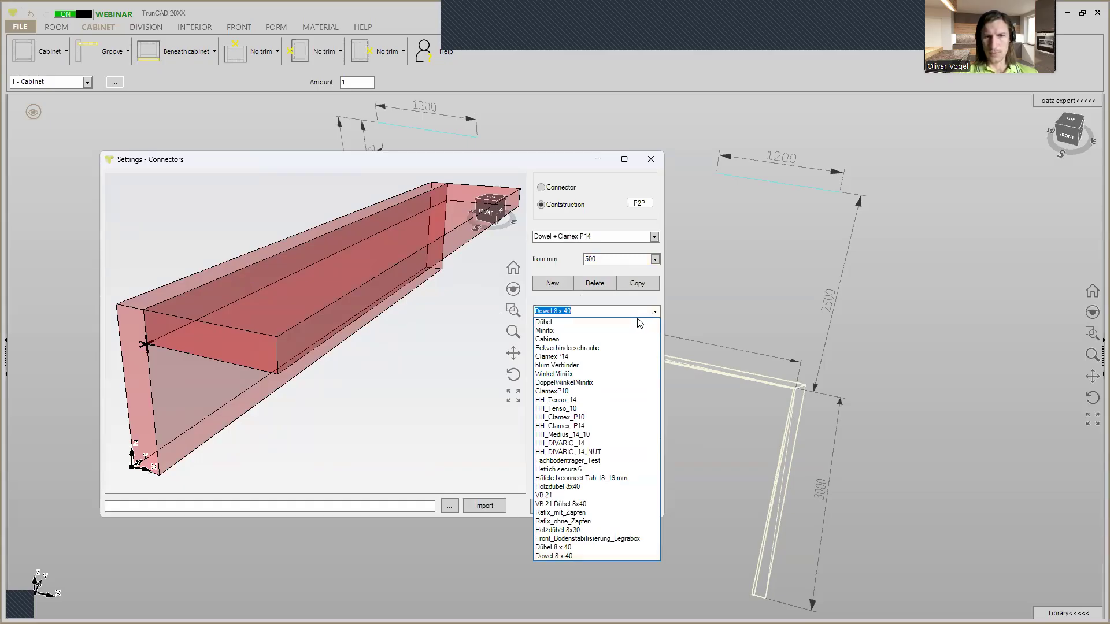
left_click(580, 357)
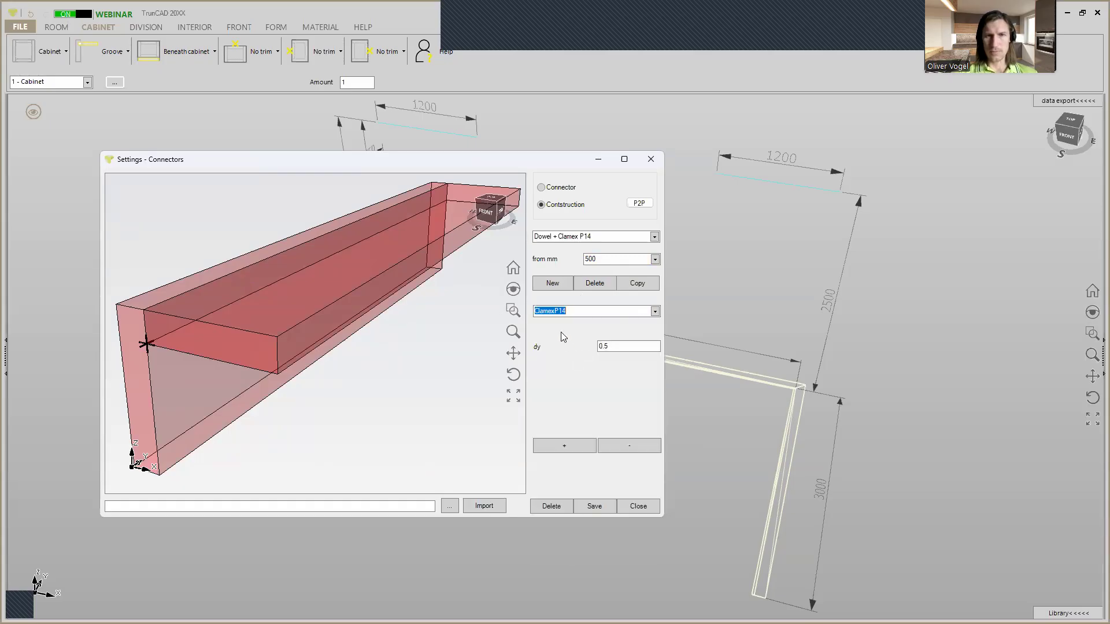
left_click(551, 285)
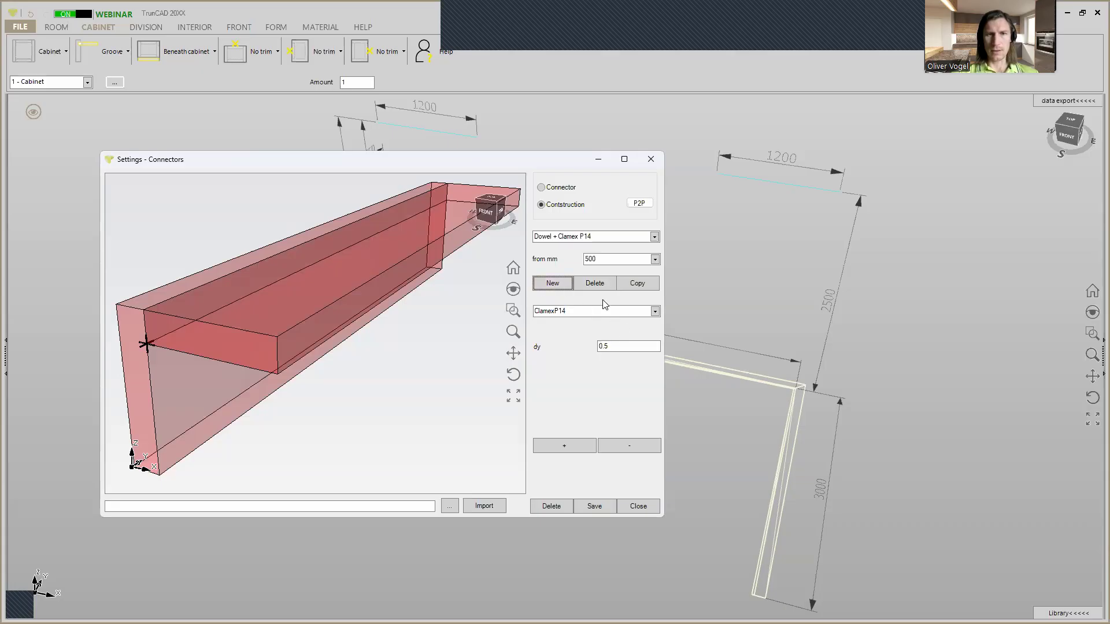
left_click(569, 446)
Step: Add two more ClamexP14 connectors near the ends, with dy offsets of 50 and -50
left_click(611, 347)
key("BackSpace")
key("BackSpace")
key("BackSpace")
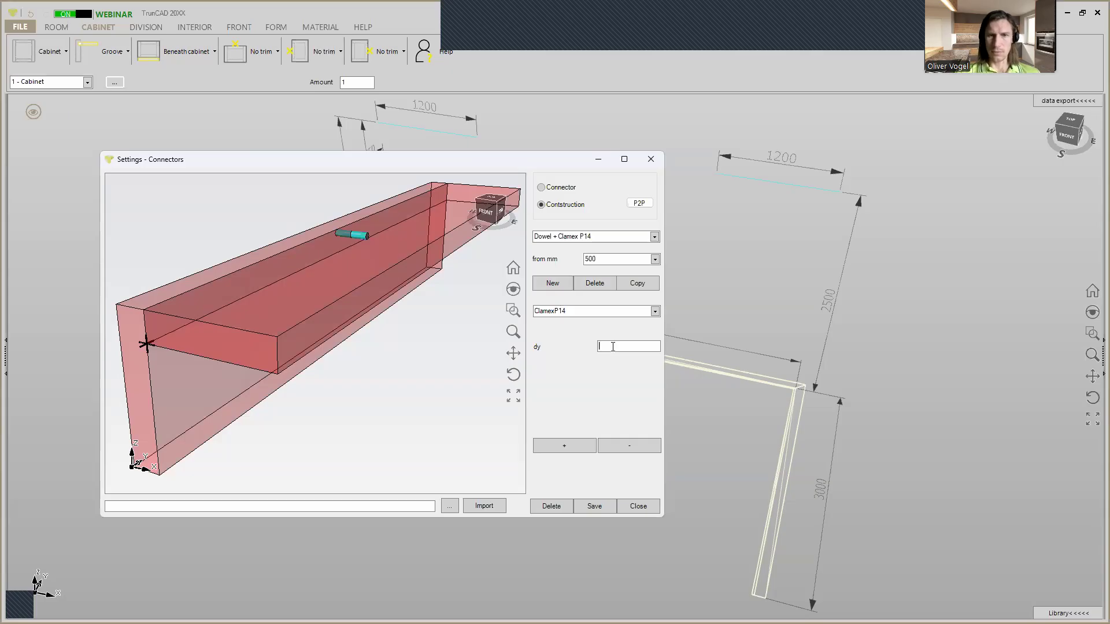
left_click(578, 446)
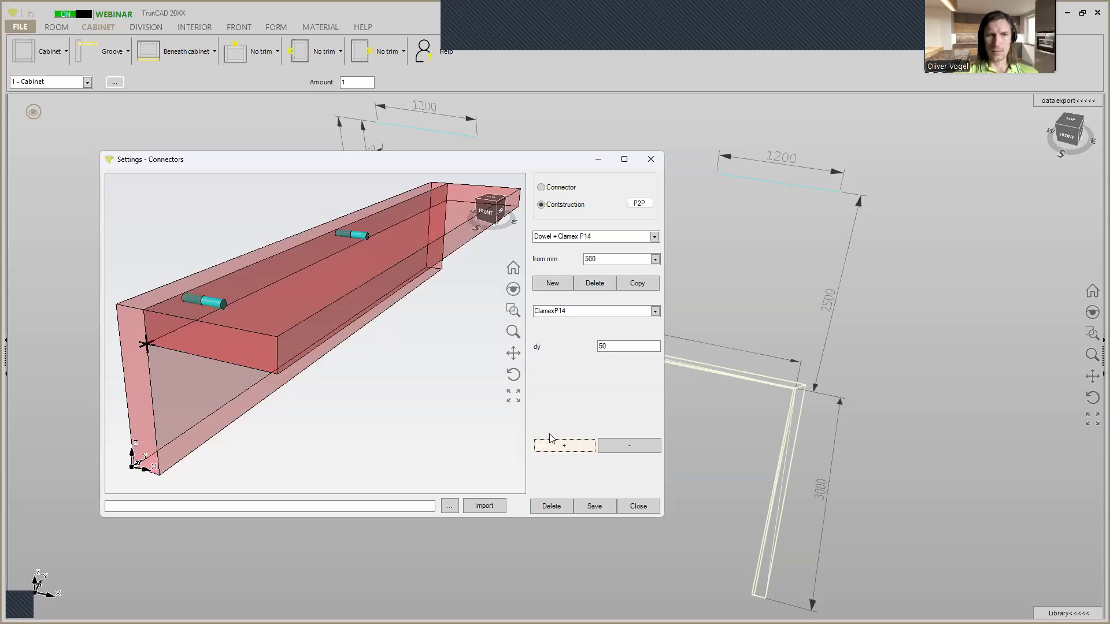
left_click(601, 345)
type("-")
left_click(586, 445)
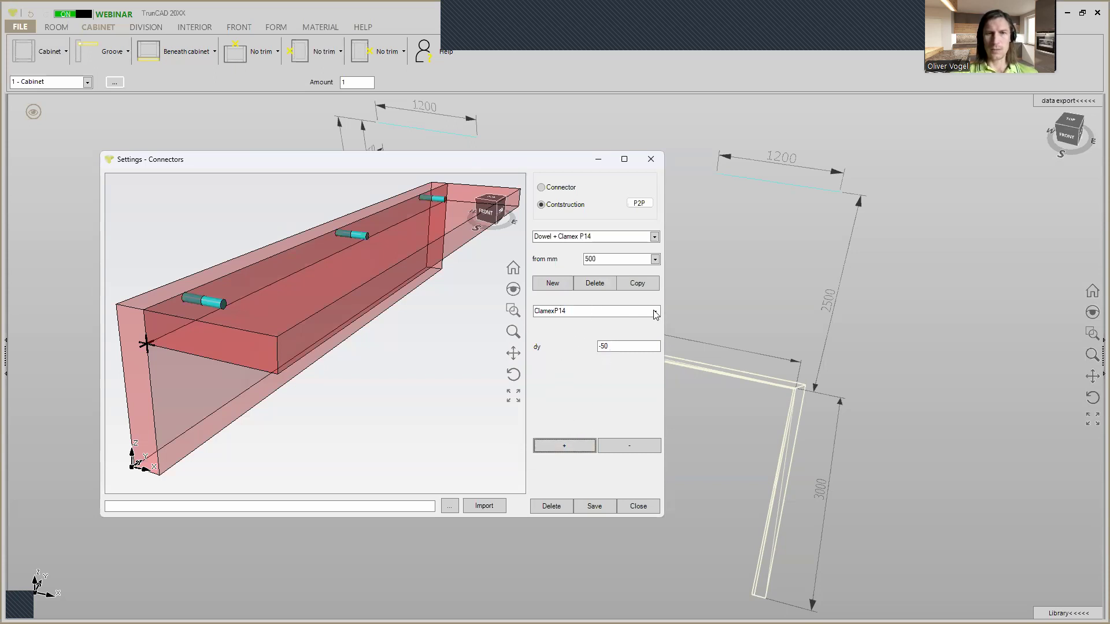
Step: Add a Dowel 8 x 40 connector with dy 0.33 to the 500 mm range
left_click(656, 312)
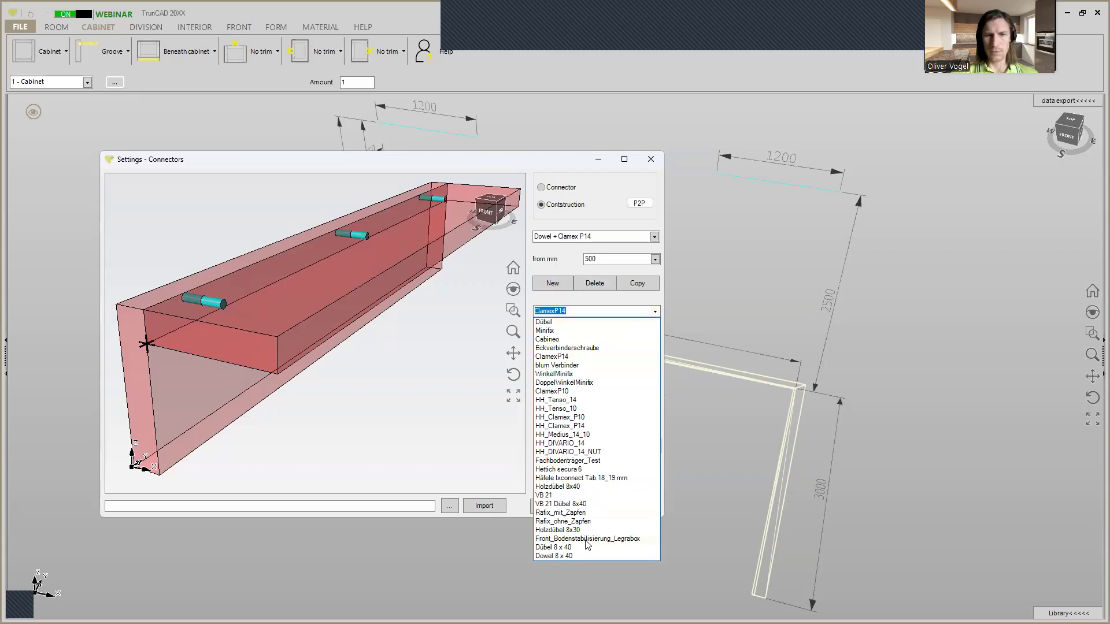
left_click(570, 554)
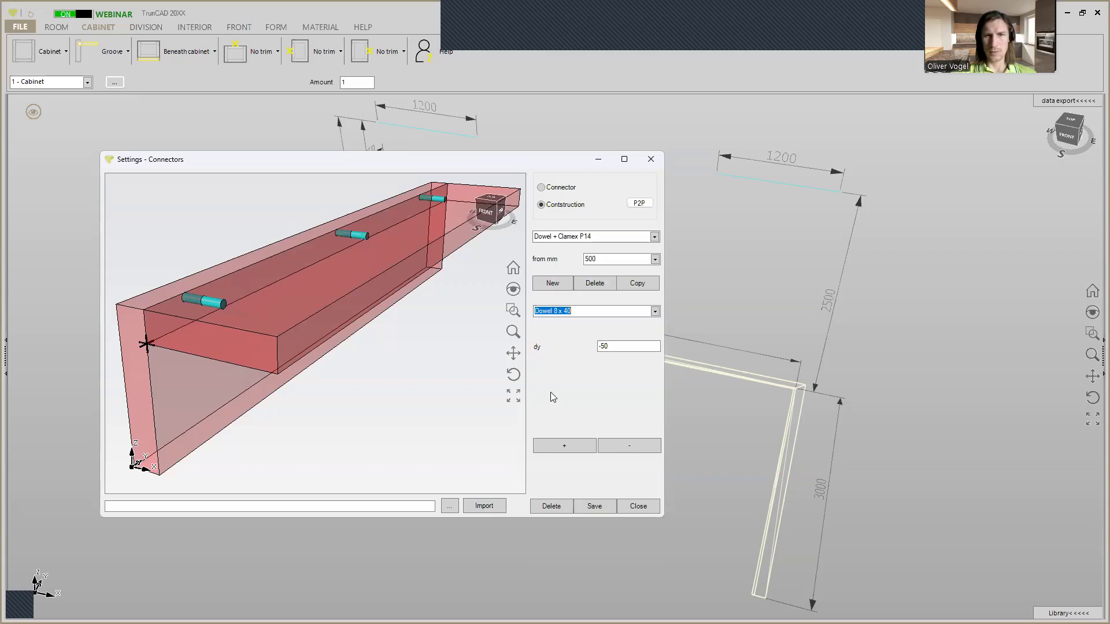
left_click(617, 345)
key("BackSpace")
key("BackSpace")
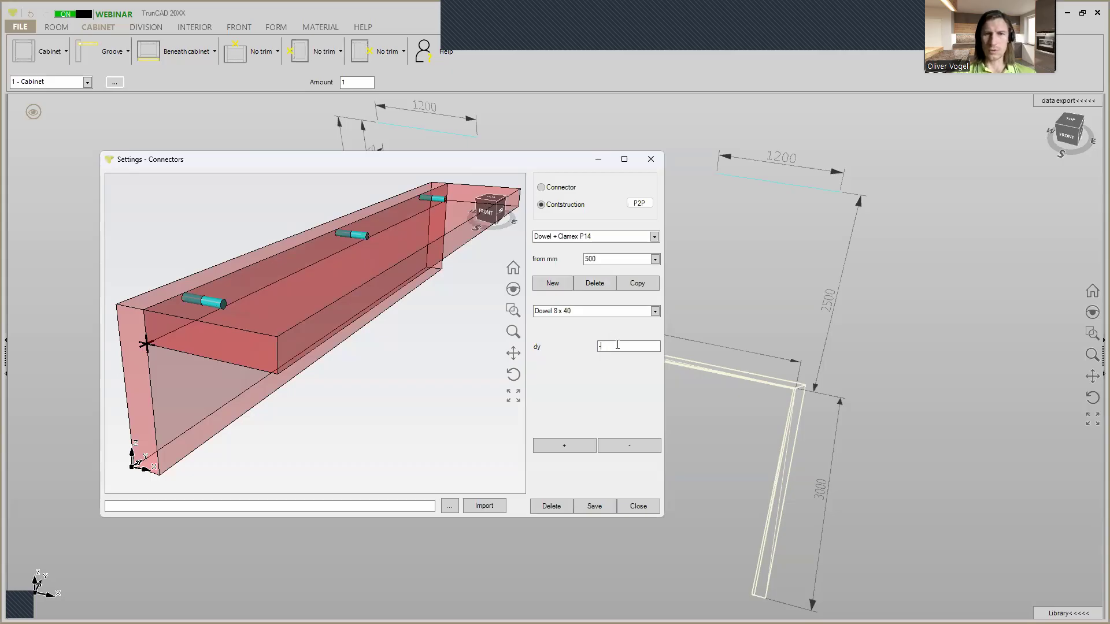
type("0.33")
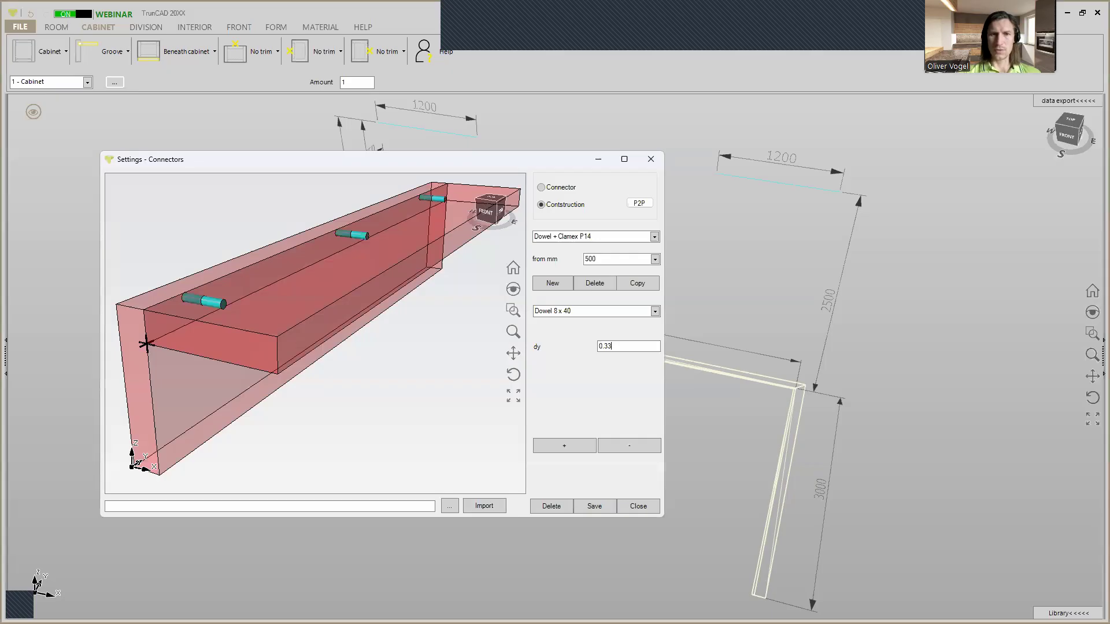
left_click(572, 446)
Step: Add a second Dowel 8 x 40 connector with dy 0.67, then save the construction and close the connector settings
left_click(627, 347)
key("BackSpace")
key("BackSpace")
key("BackSpace")
type(".67")
left_click(562, 445)
middle_click_drag(396, 216, 537, 357)
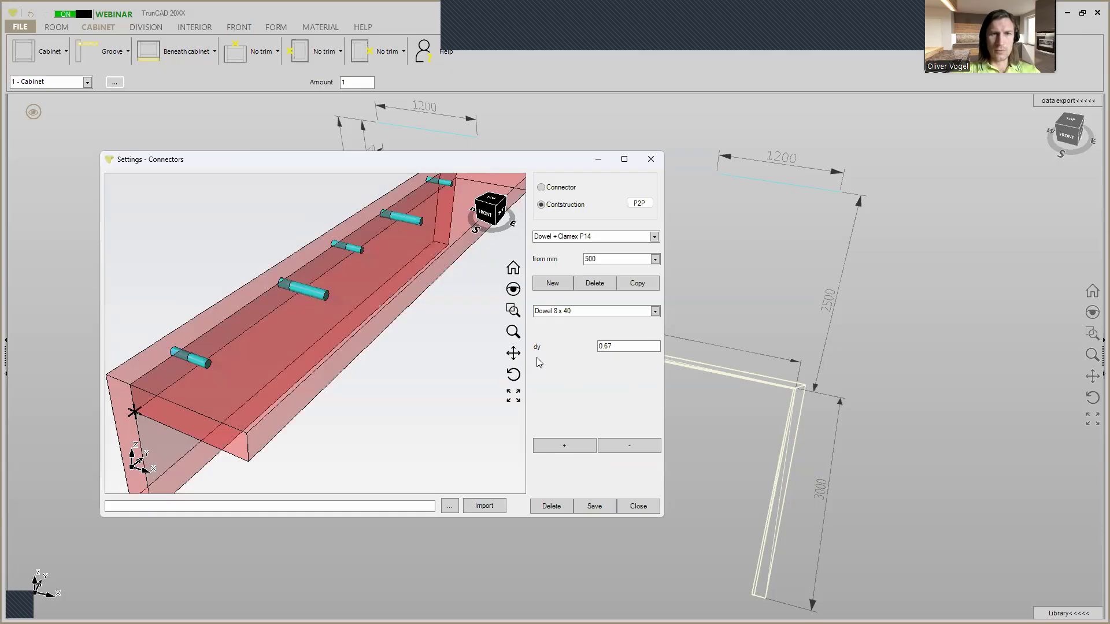
left_click(593, 507)
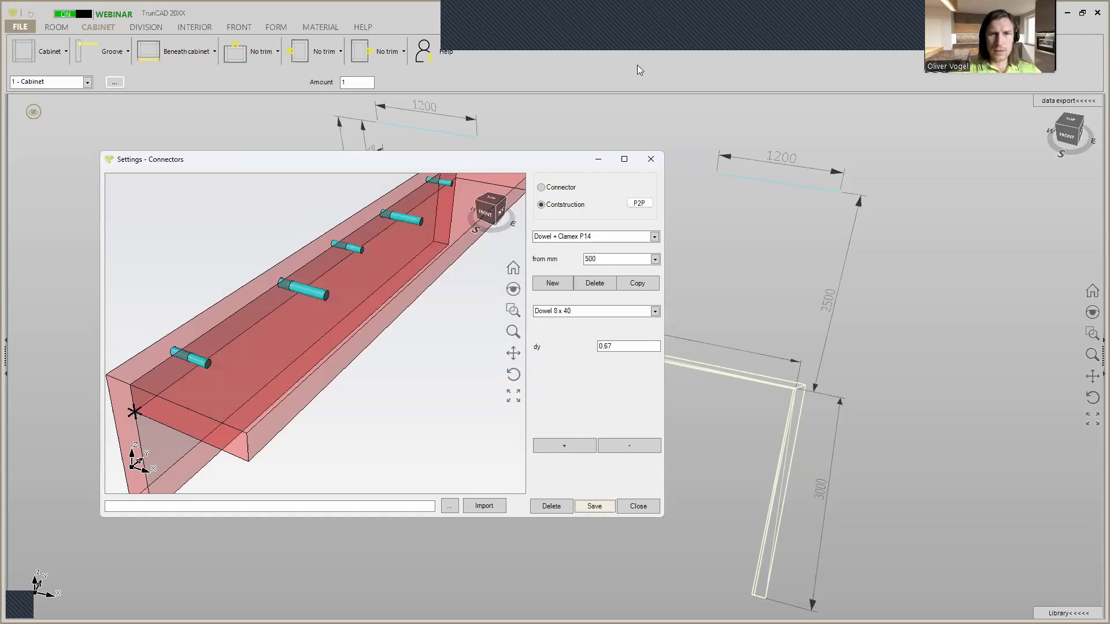
left_click(650, 159)
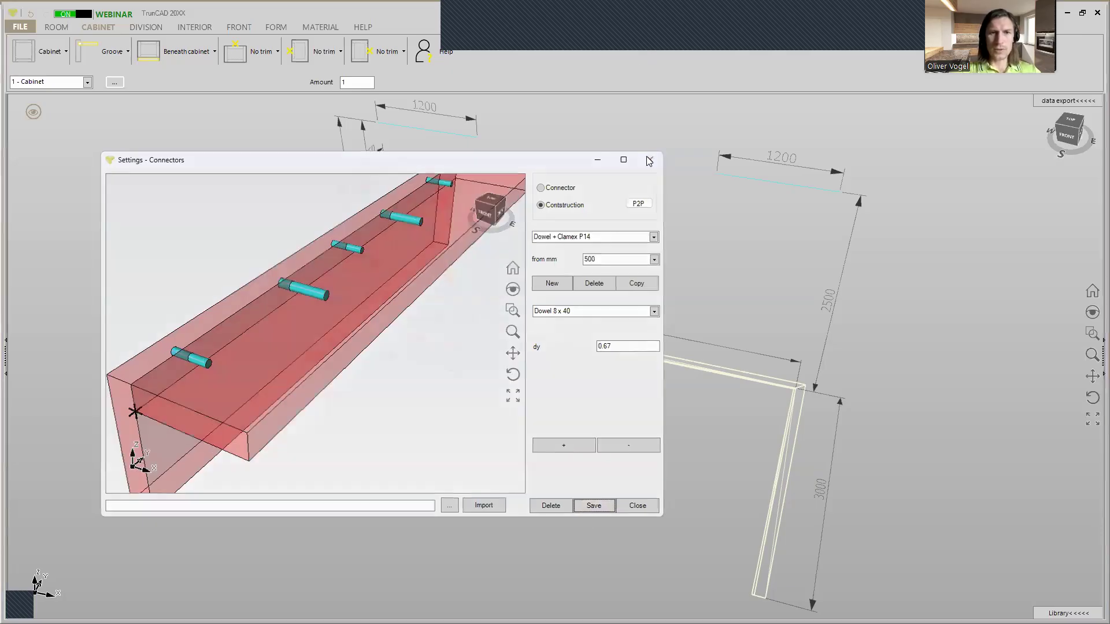
Step: Assign the Dowel + Clamex P14 construction as the cabinet's connector in place of HH_Clamex_P14
scroll(375, 165, "up", 5)
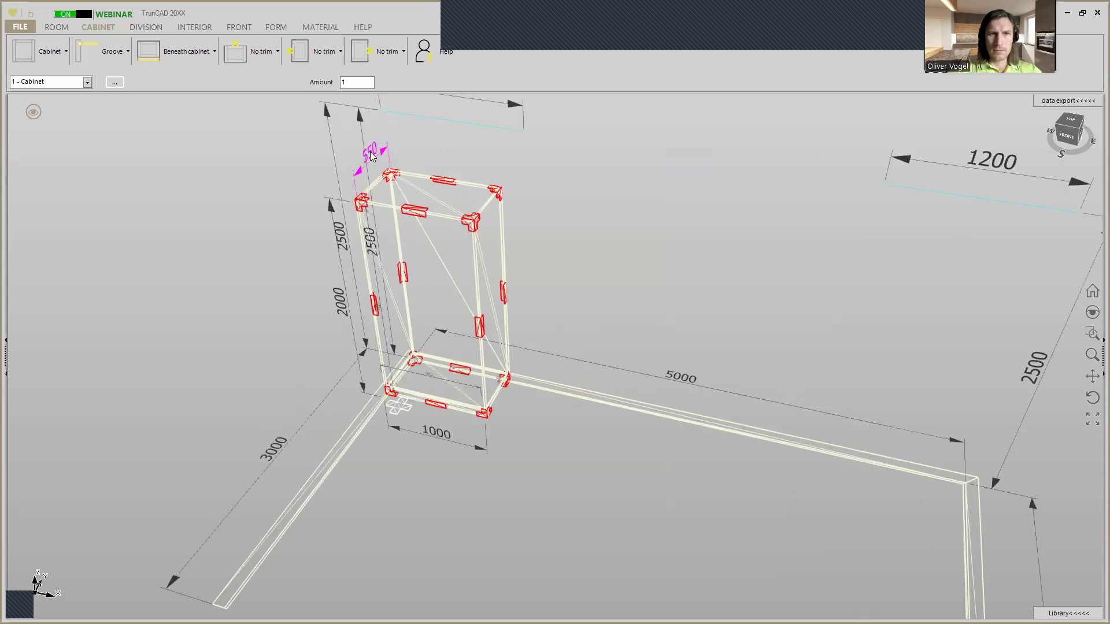
scroll(396, 176, "up", 4)
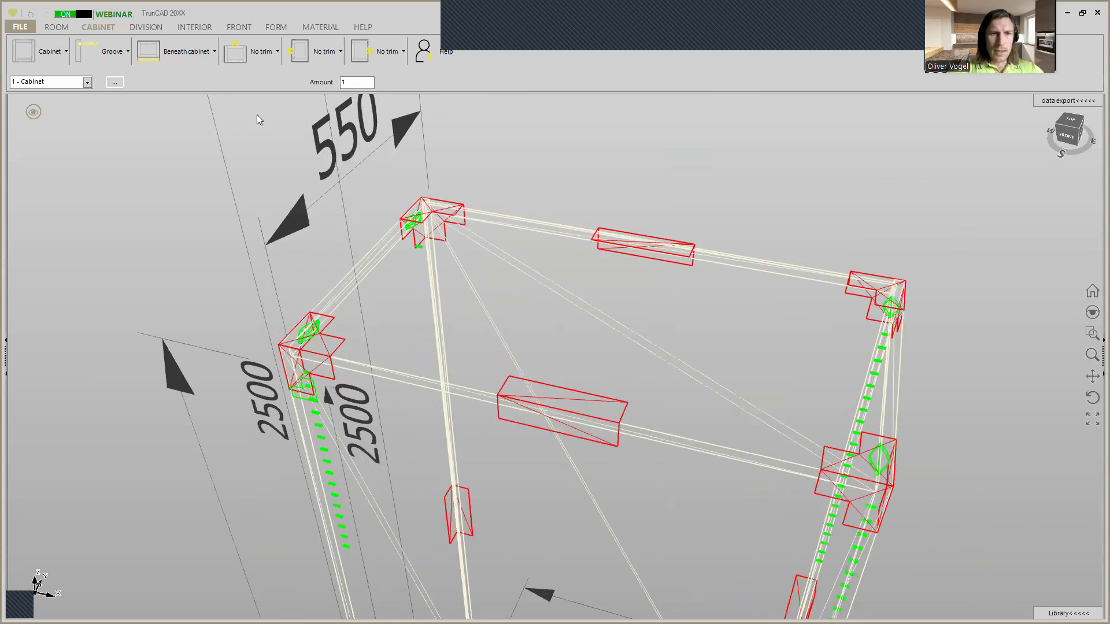
left_click(48, 57)
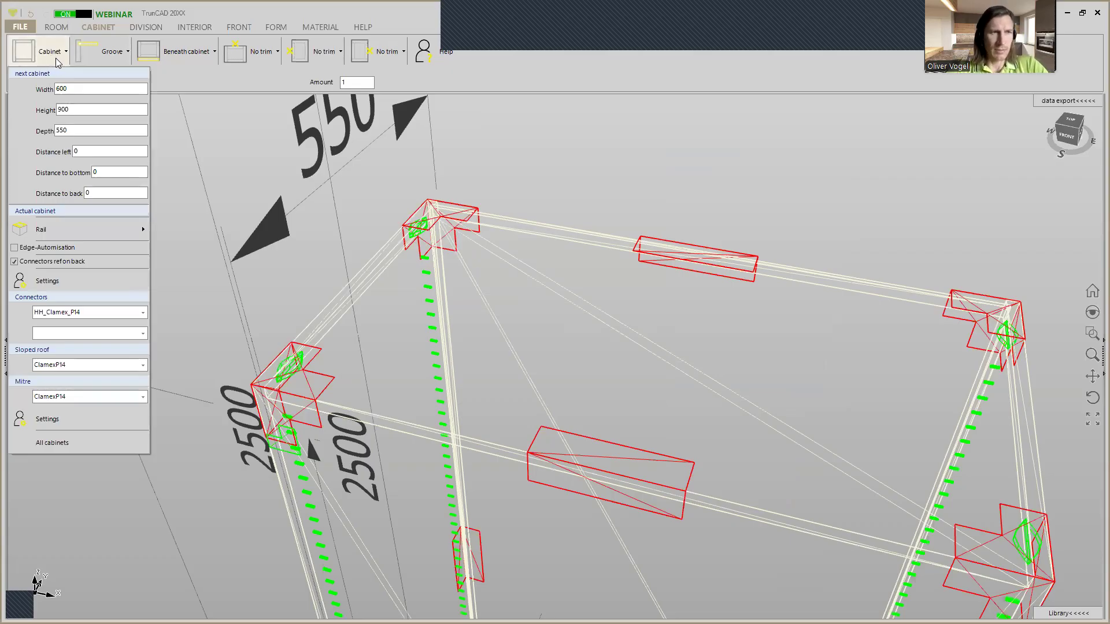
left_click(143, 314)
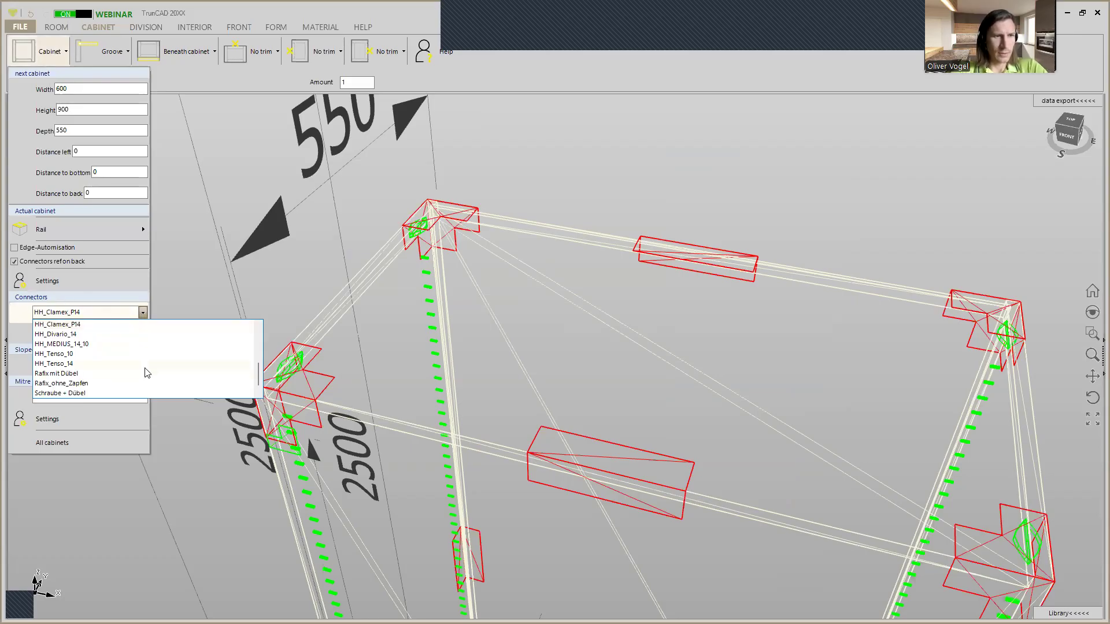
scroll(152, 376, "up", 4)
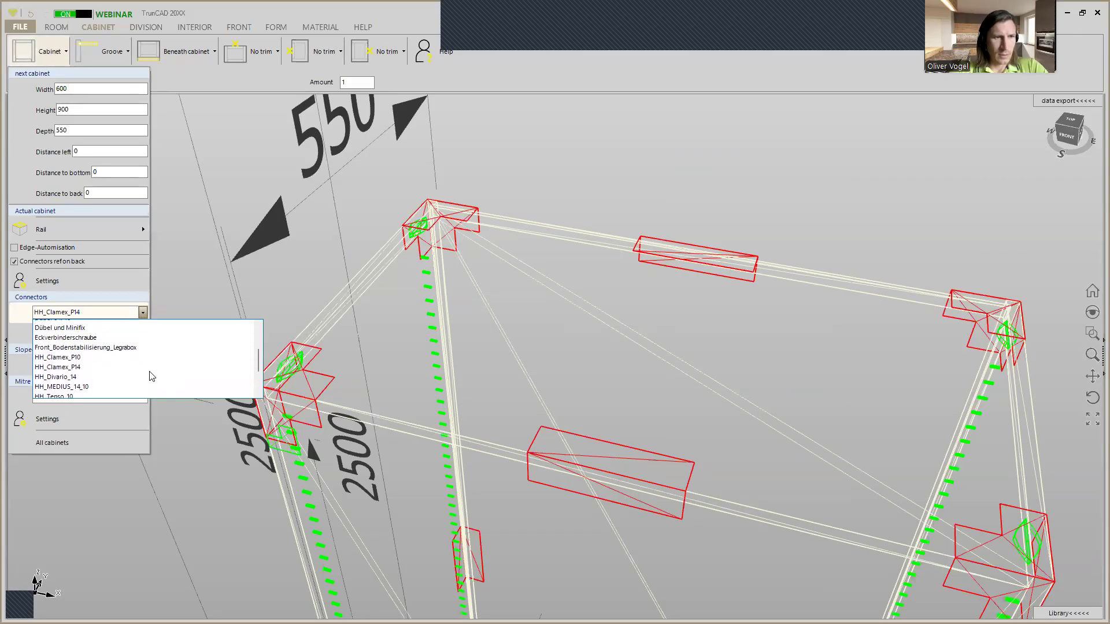
scroll(150, 376, "up", 2)
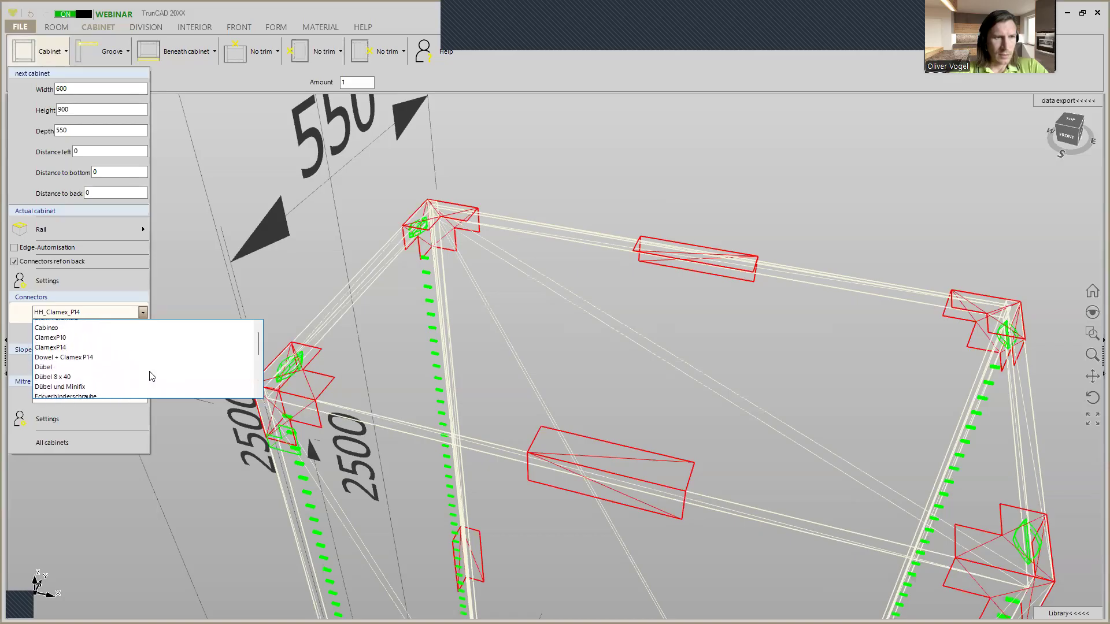
left_click(61, 365)
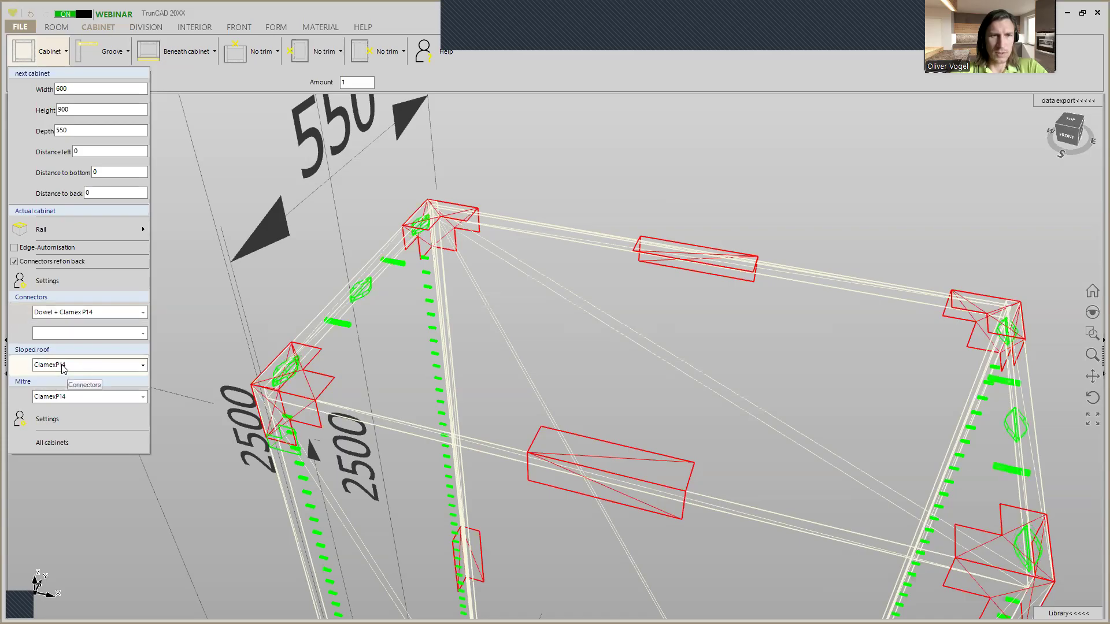
Step: Set the cabinet's depth to 350 mm to test the connector arrangement
scroll(347, 286, "up", 2)
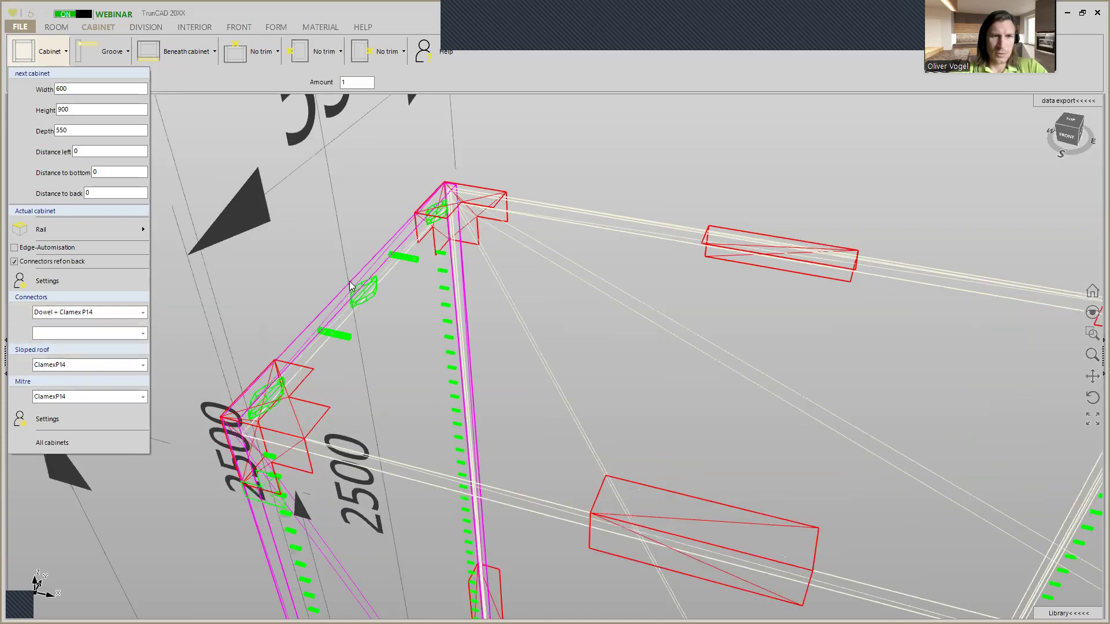
scroll(350, 283, "down", 3)
mouse_move(482, 313)
middle_mouse_down()
mouse_move(456, 312)
mouse_move(475, 326)
mouse_move(466, 317)
mouse_move(481, 317)
middle_mouse_up()
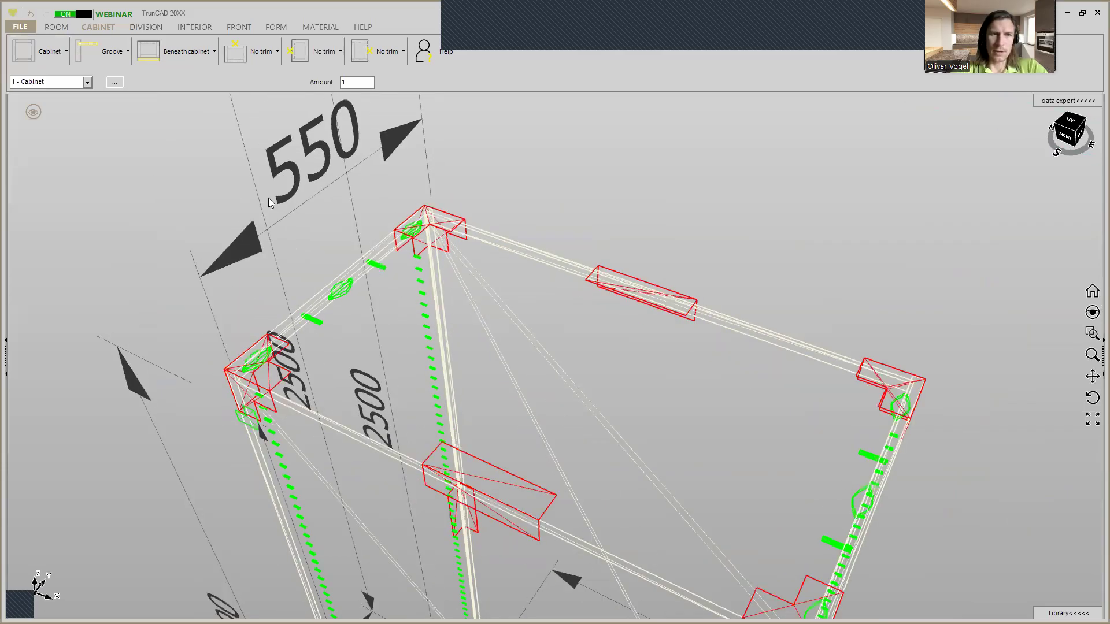
left_click(252, 235)
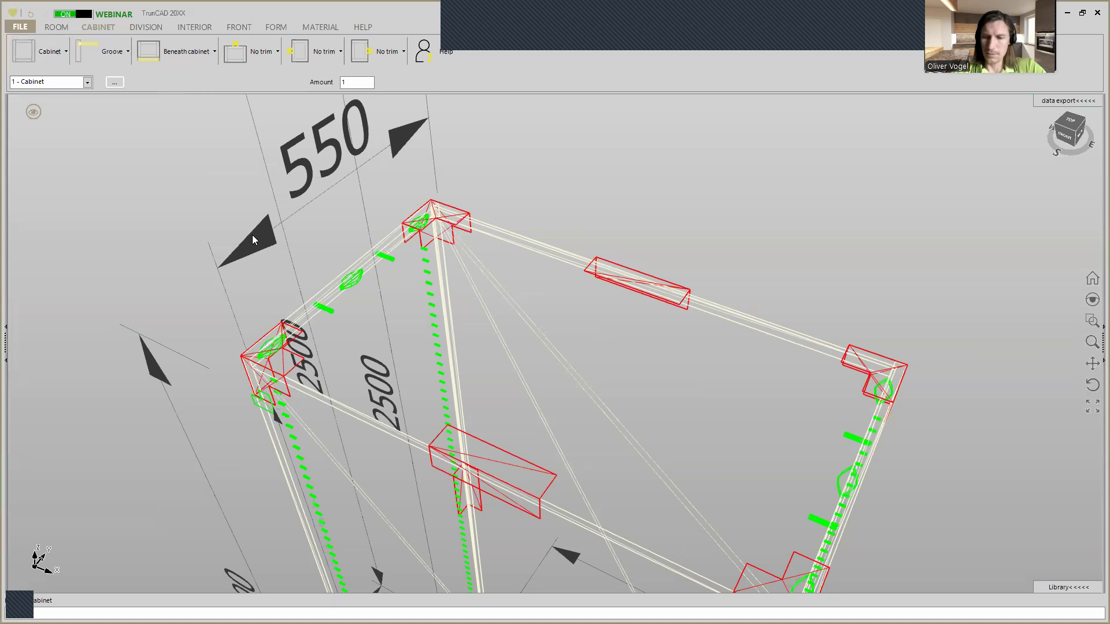
key("Return")
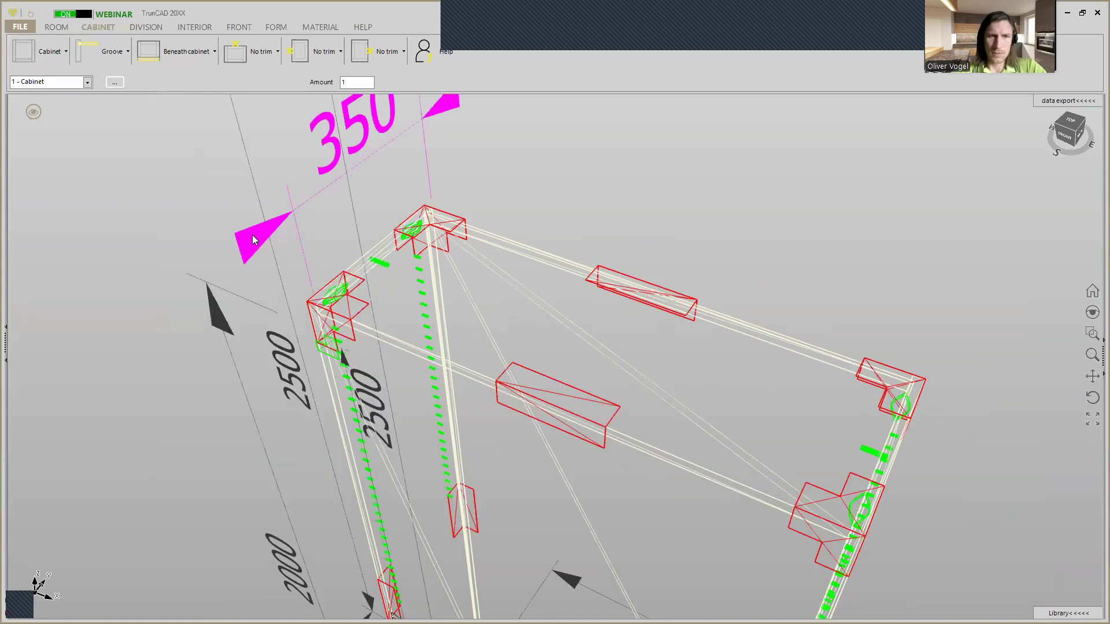
Step: Set the cabinet's depth to 450 mm to test the connector arrangement
scroll(347, 248, "up", 4)
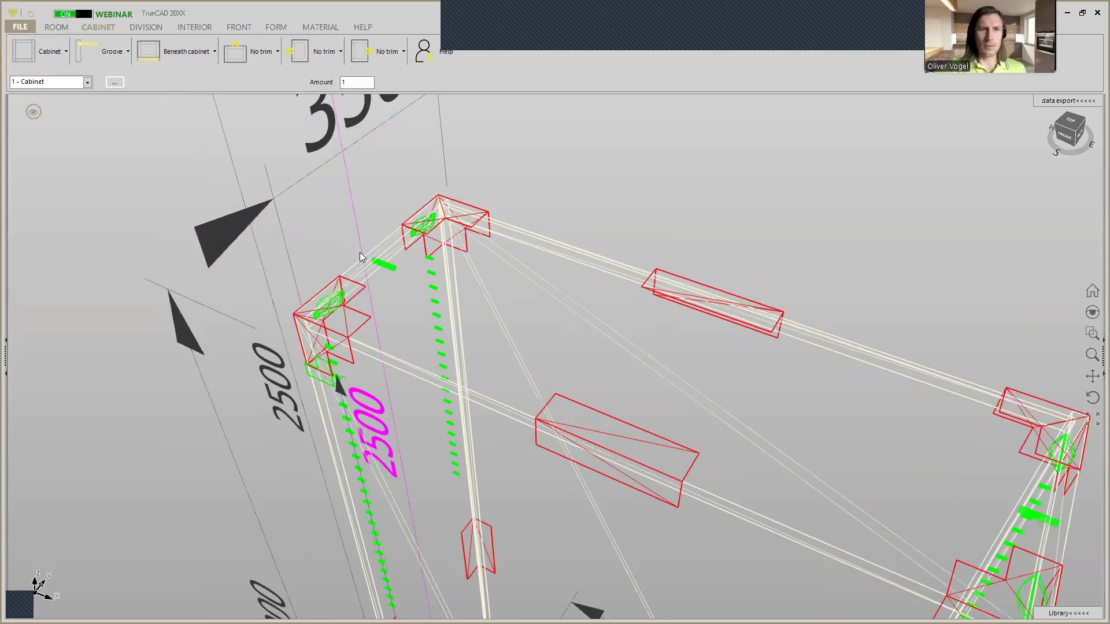
scroll(285, 229, "down", 4)
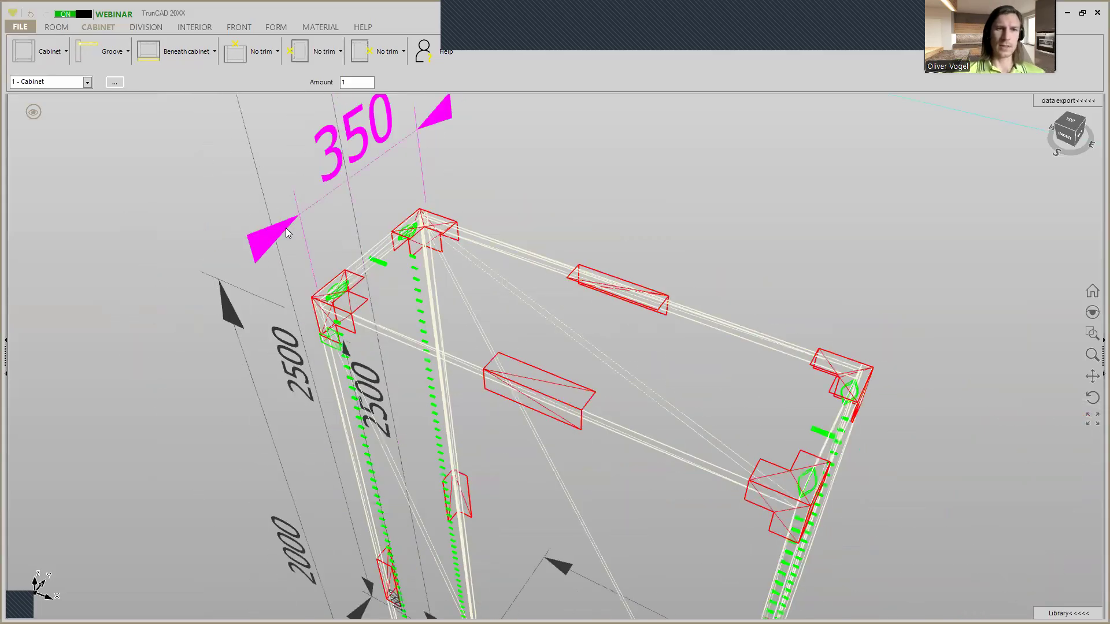
left_click(285, 230)
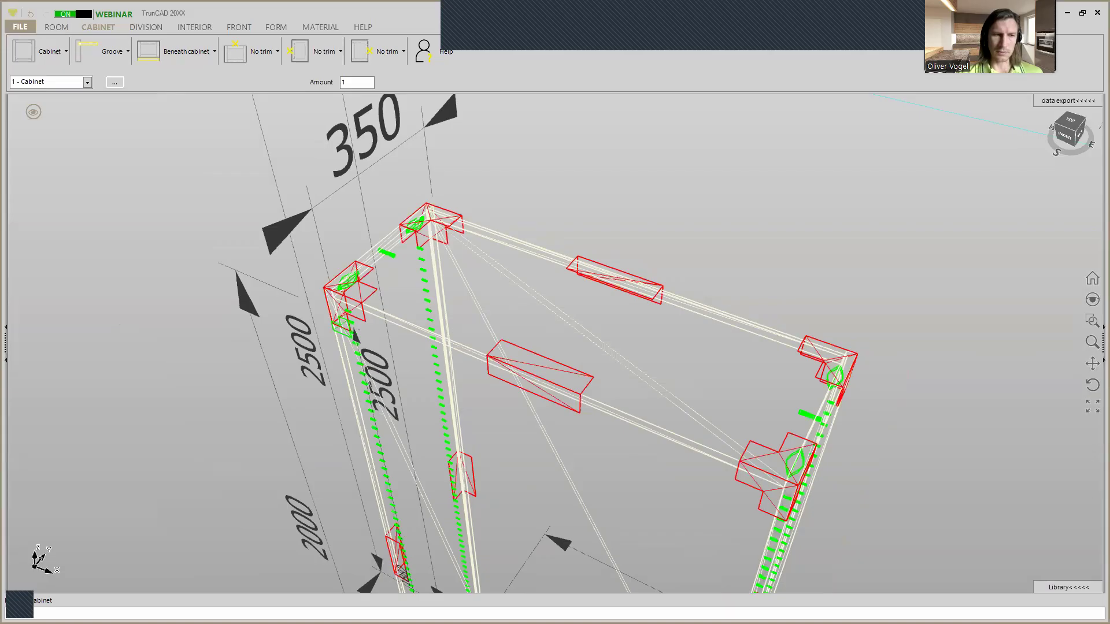
type("450")
key("Return")
Step: Inspect the connectors on the cabinet's upper side edge, then set the cabinet's depth to 550 mm
scroll(339, 288, "up", 2)
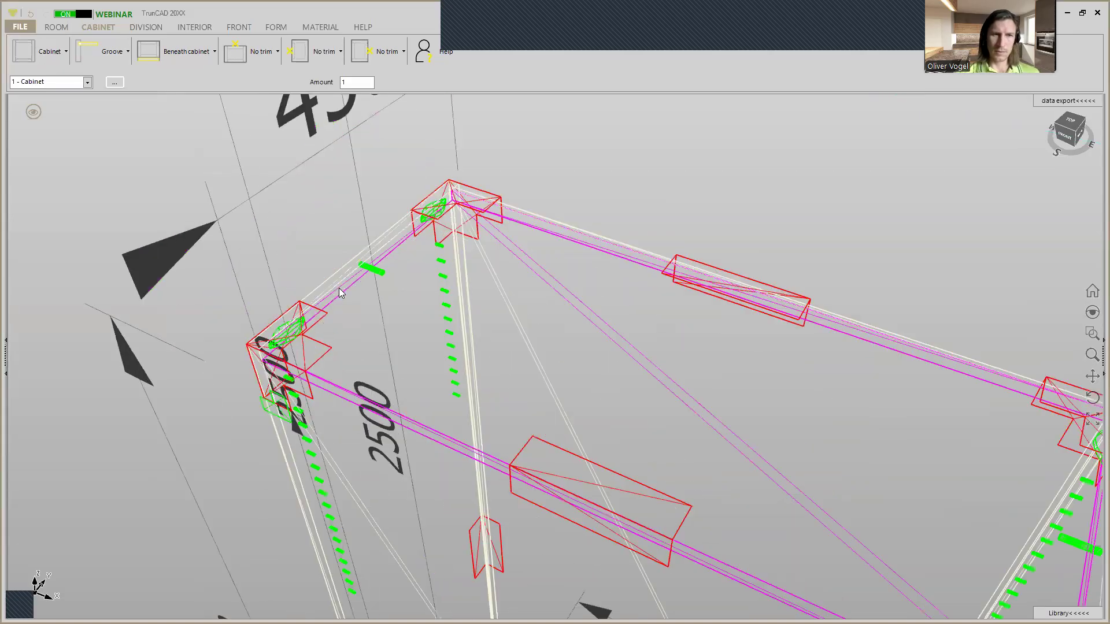
scroll(339, 288, "up", 2)
mouse_move(338, 287)
middle_mouse_down()
mouse_move(376, 247)
mouse_move(344, 285)
mouse_move(354, 281)
middle_mouse_up()
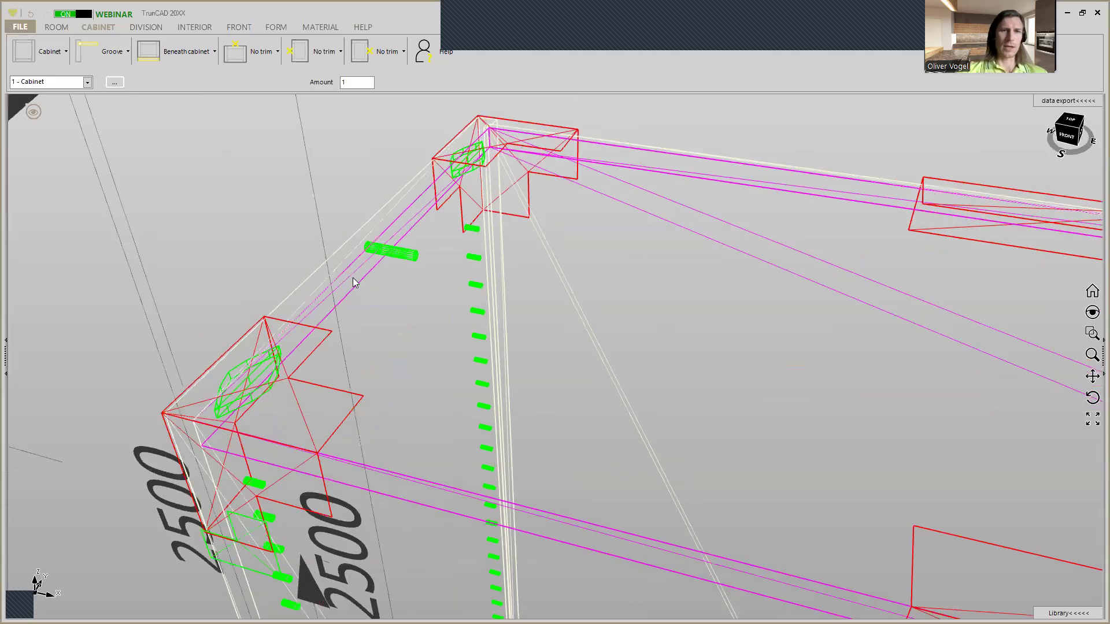
scroll(353, 277, "down", 2)
scroll(395, 225, "down", 2)
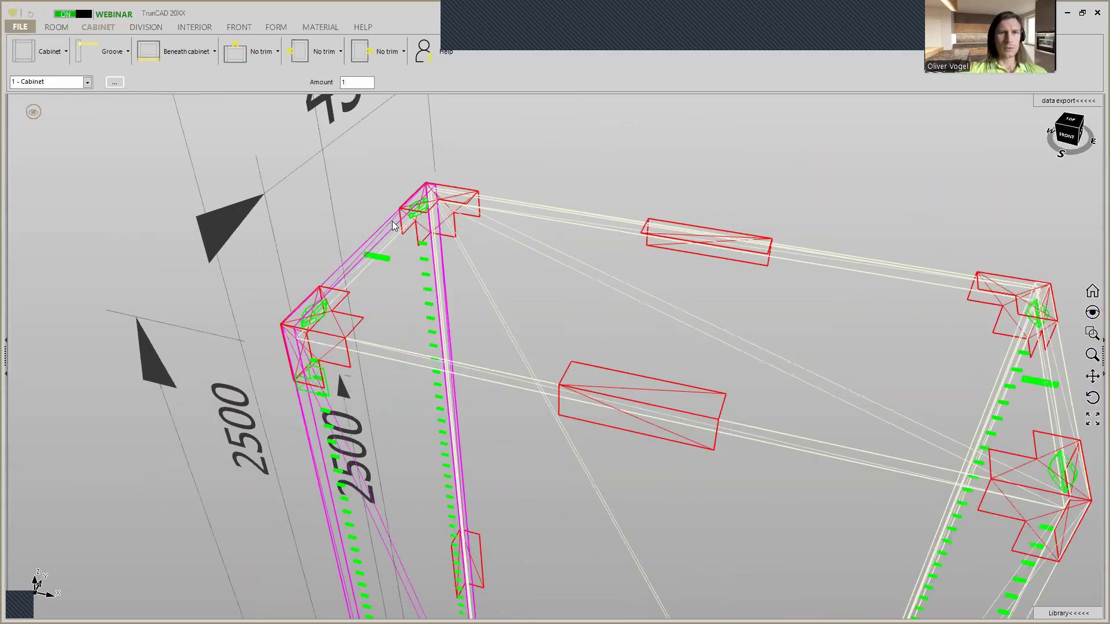
scroll(395, 225, "down", 2)
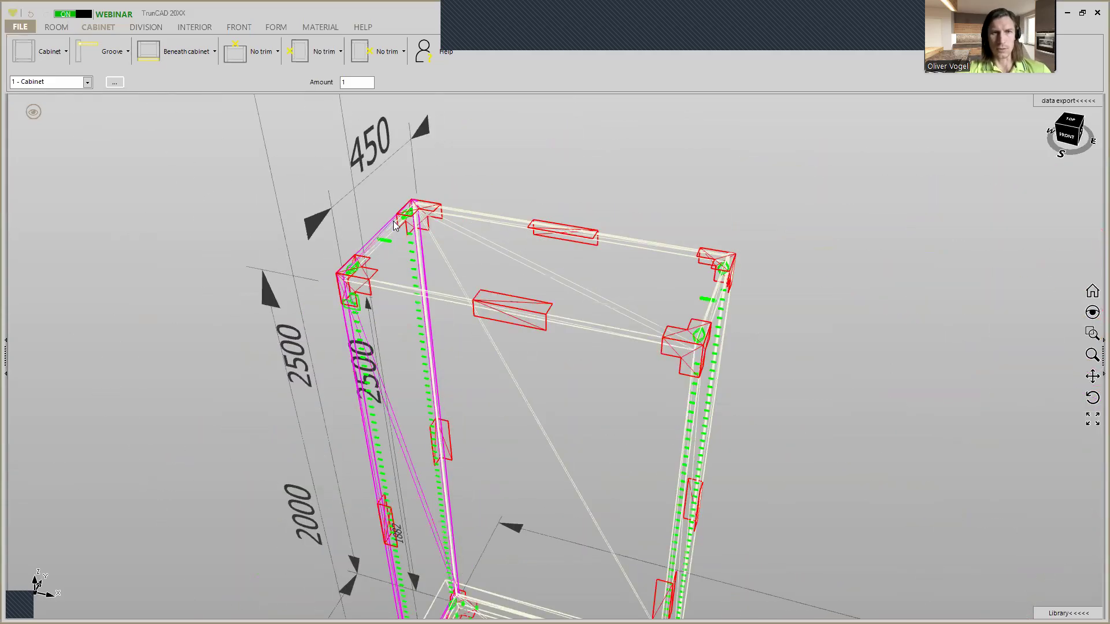
left_click(321, 216)
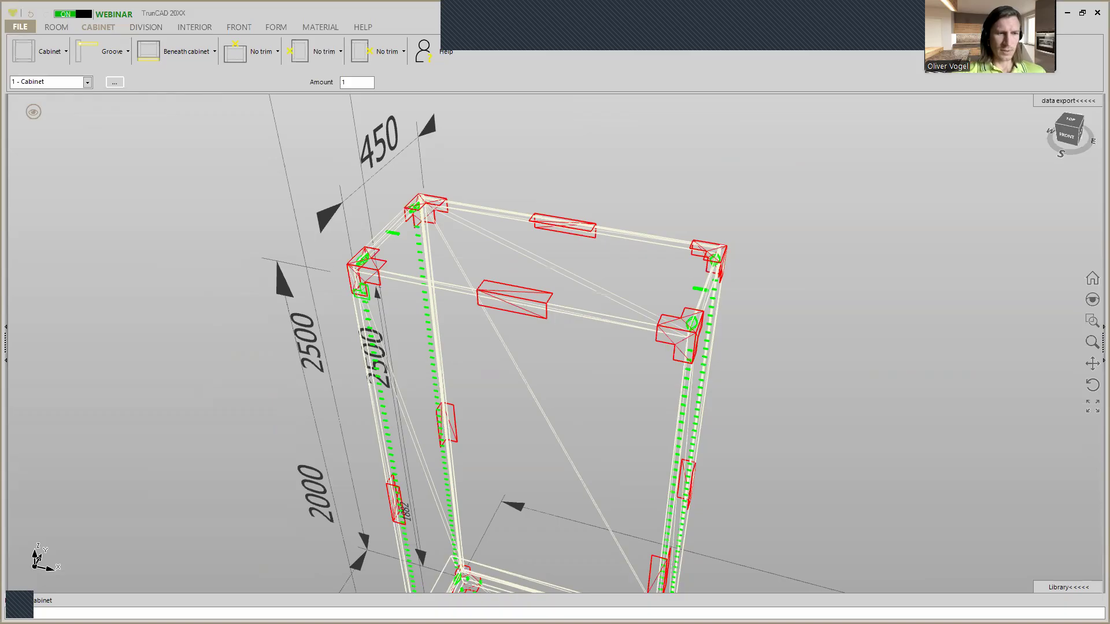
key("Return")
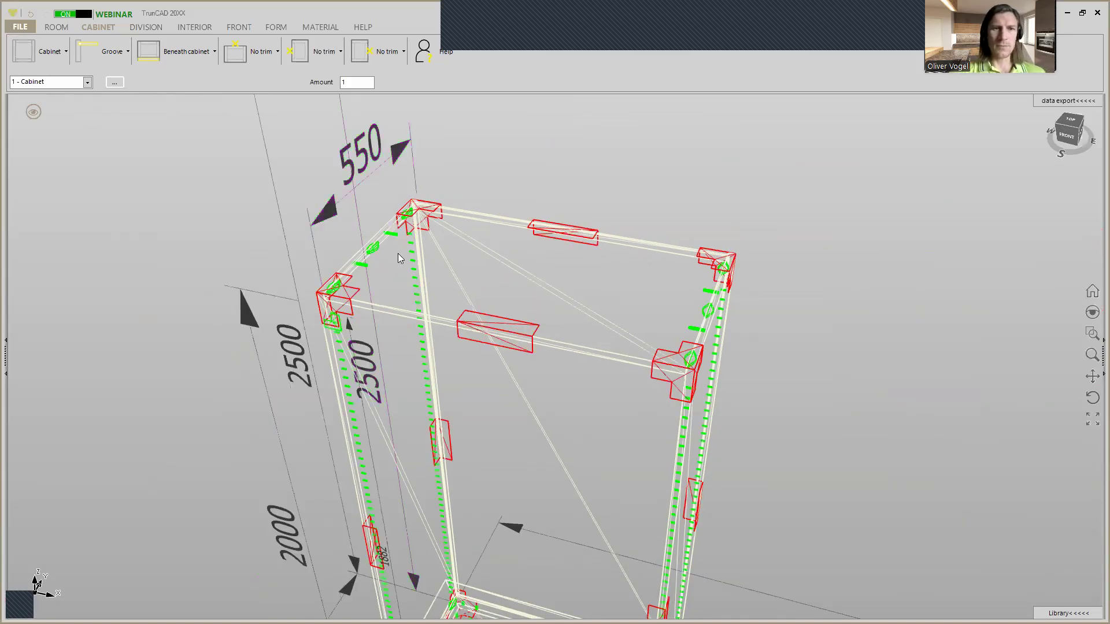
Step: Examine the dowels and Clamex connectors along the cabinet's upper side edge from several angles and look over the cabinet settings
scroll(398, 252, "up", 1)
scroll(397, 252, "up", 1)
scroll(396, 240, "down", 1)
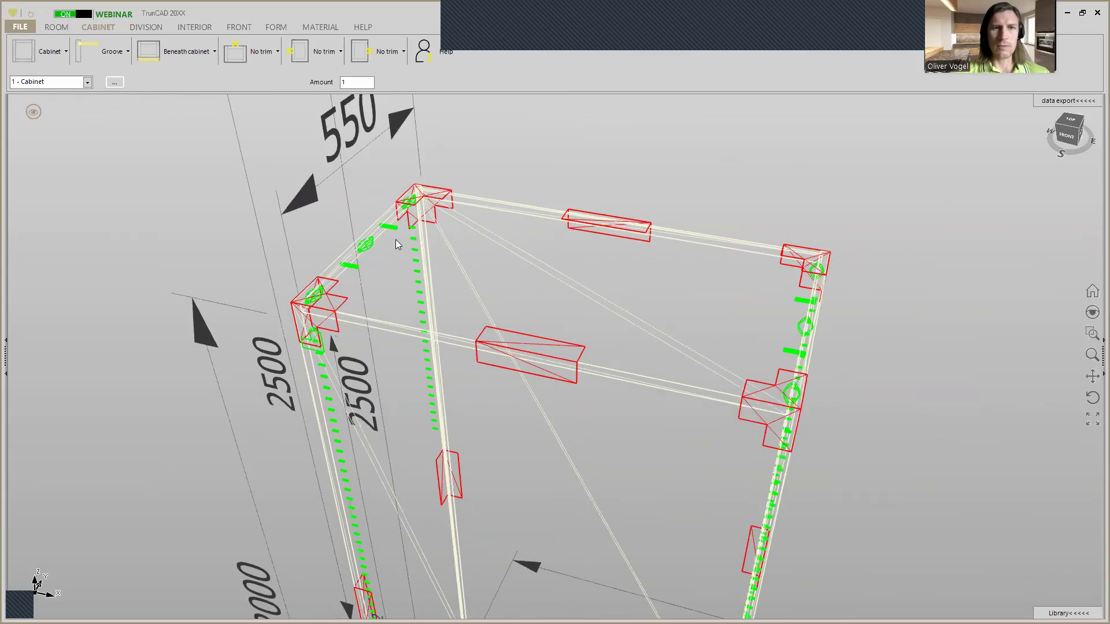
scroll(416, 252, "down", 2)
middle_click_drag(416, 246, 404, 269)
scroll(423, 184, "up", 3)
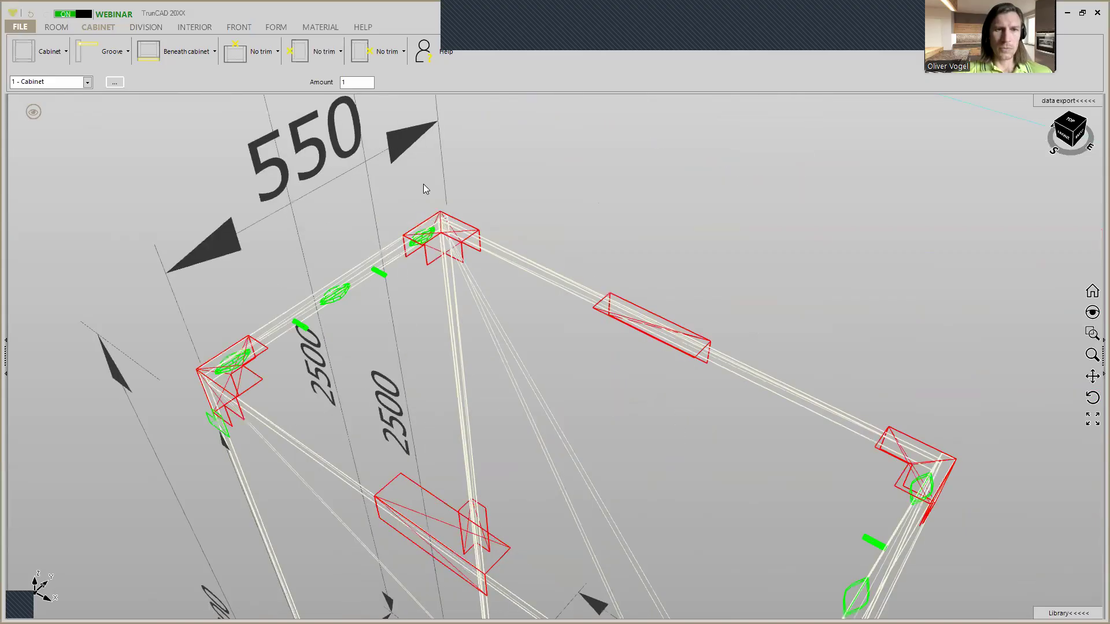
middle_click_drag(490, 209, 465, 211)
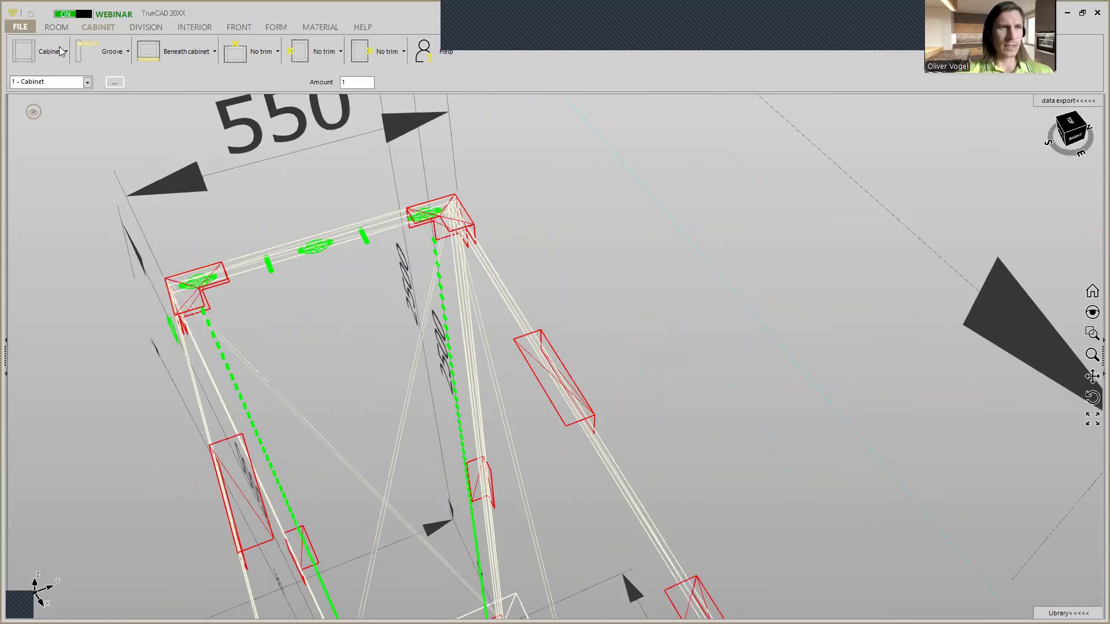
left_click(58, 53)
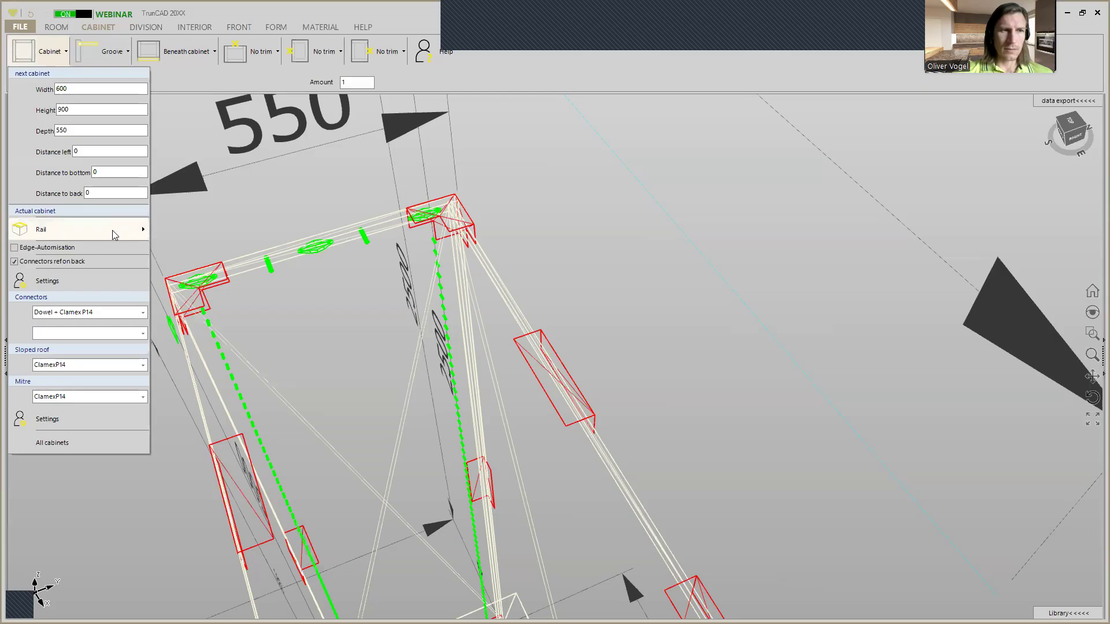
left_click(239, 218)
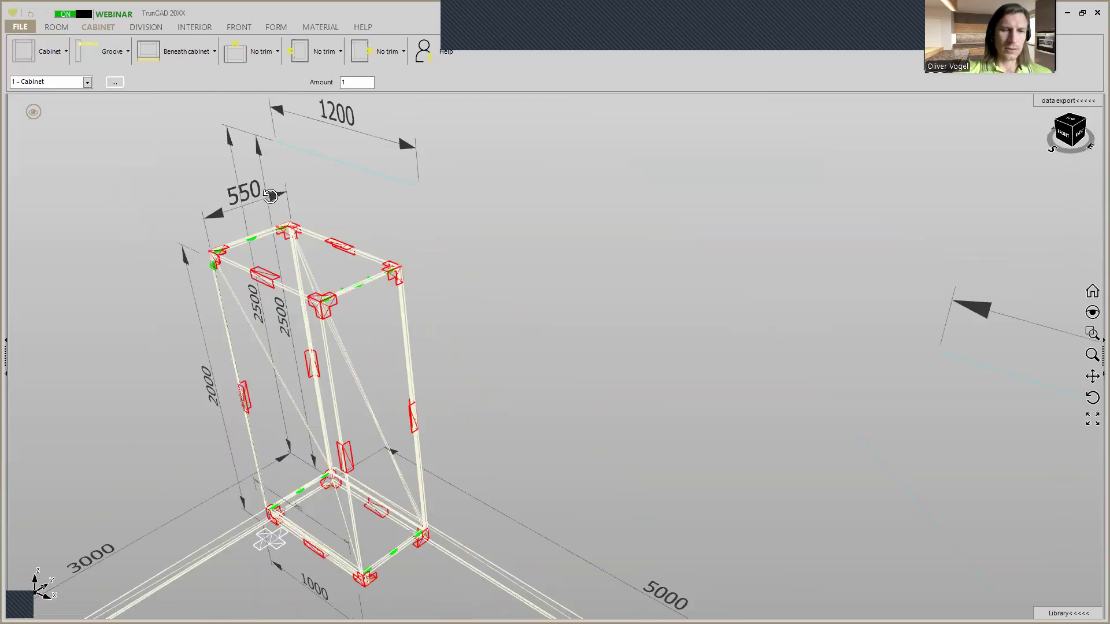
Step: Display the cabinet as a shaded, transparent model with its connectors showing through the panels
right_click(45, 96)
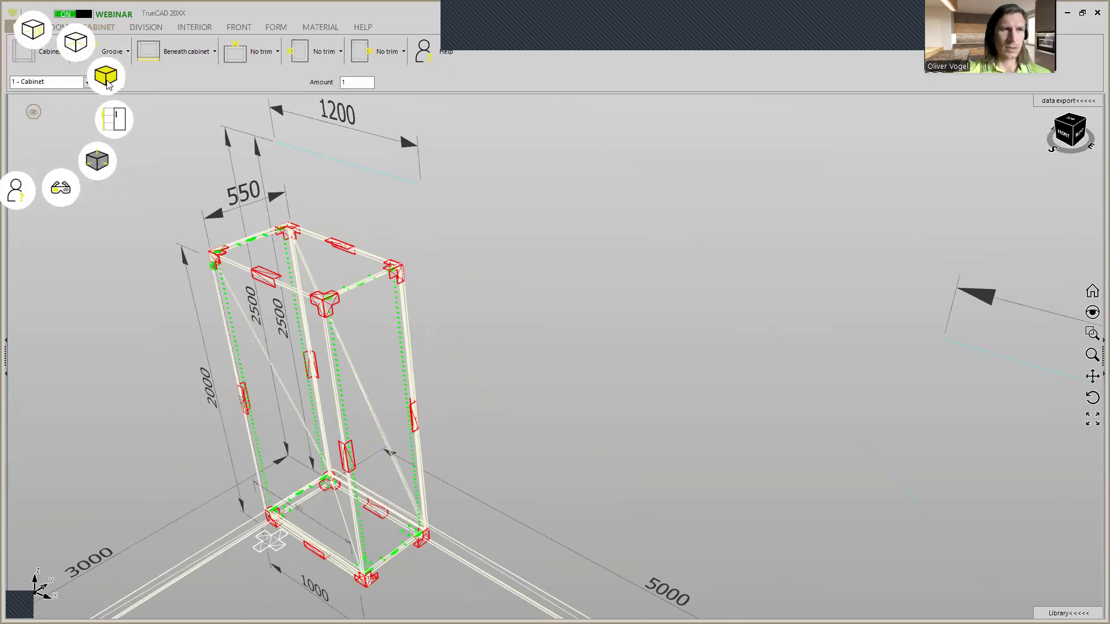
left_click(108, 85)
scroll(262, 233, "up", 5)
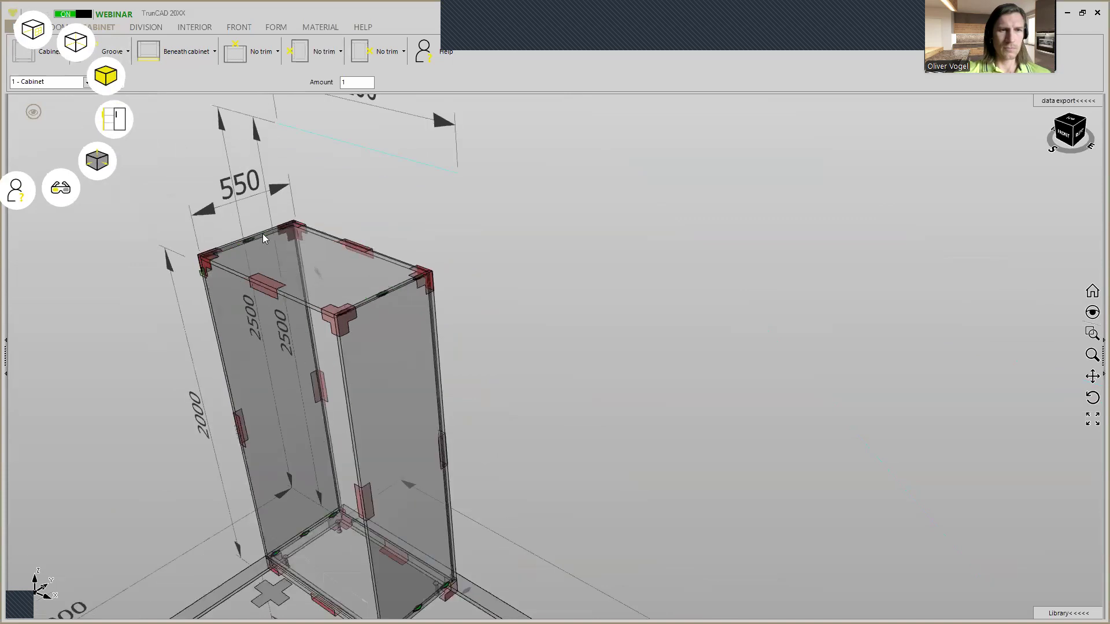
Step: Set the cabinet's back panel construction to Groove
left_click(124, 52)
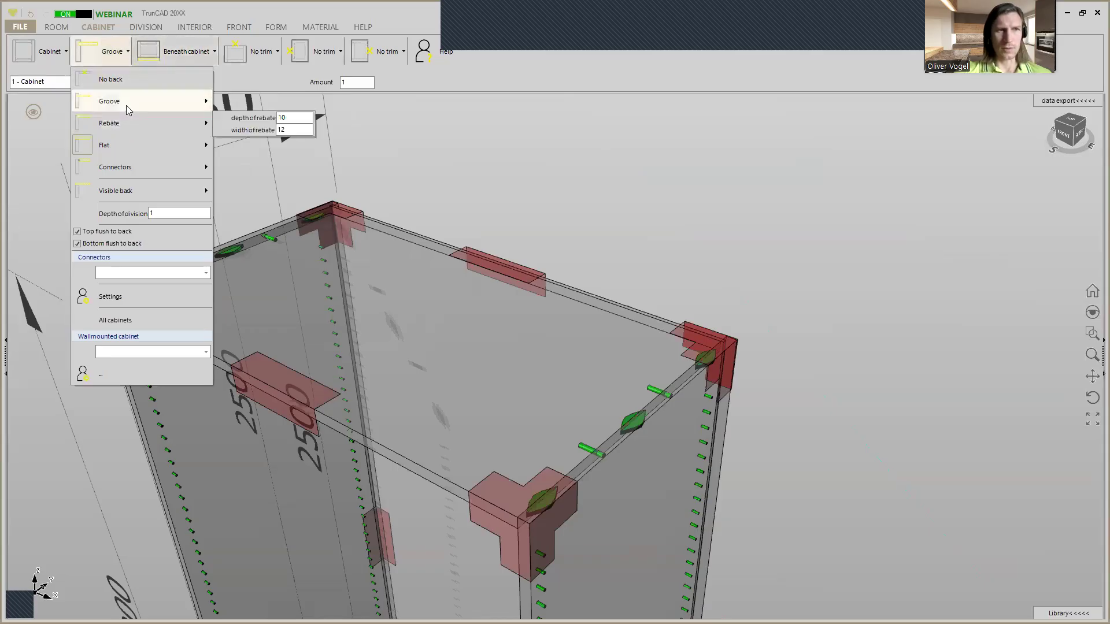
mouse_move(126, 105)
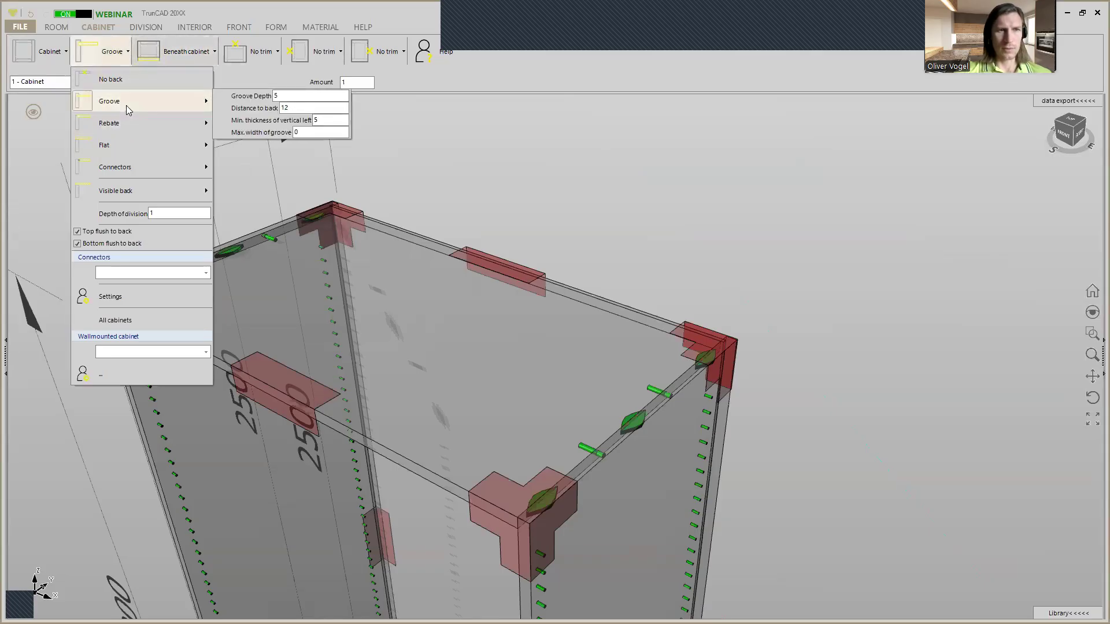
left_click(367, 134)
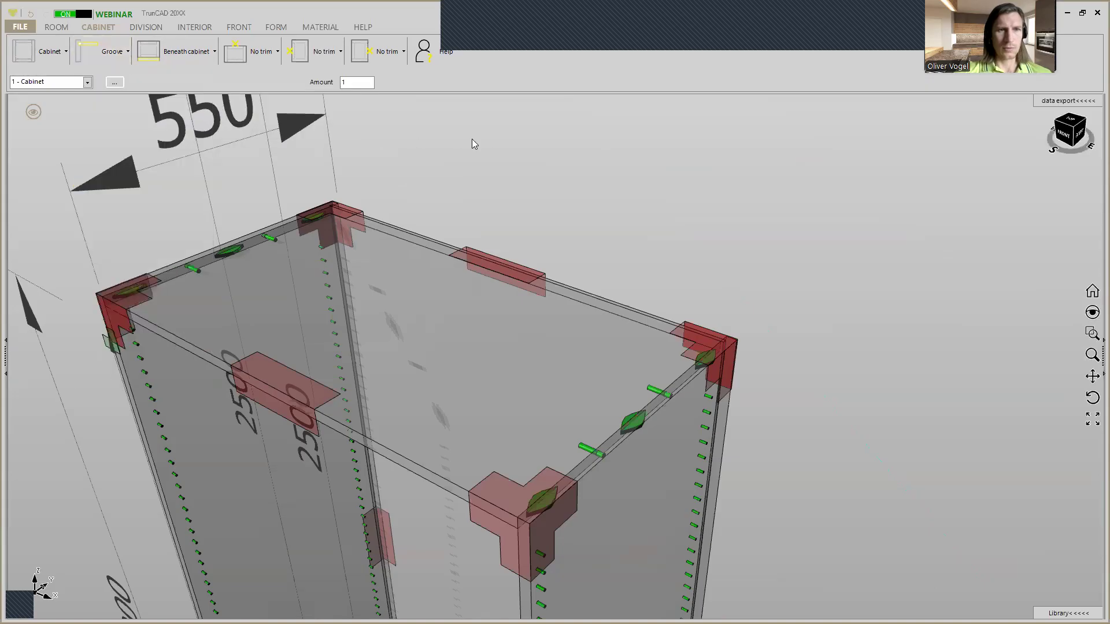
Step: Turn off the Connectors ref on back option for the cabinet and check the connector at the upper rear corner
left_click(61, 54)
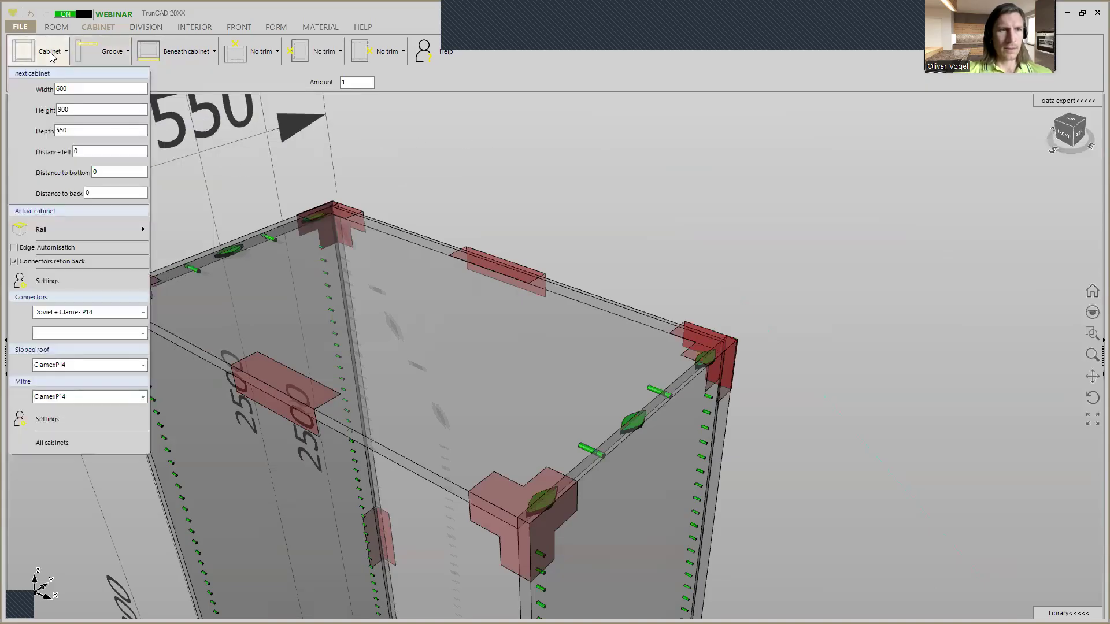
left_click(15, 263)
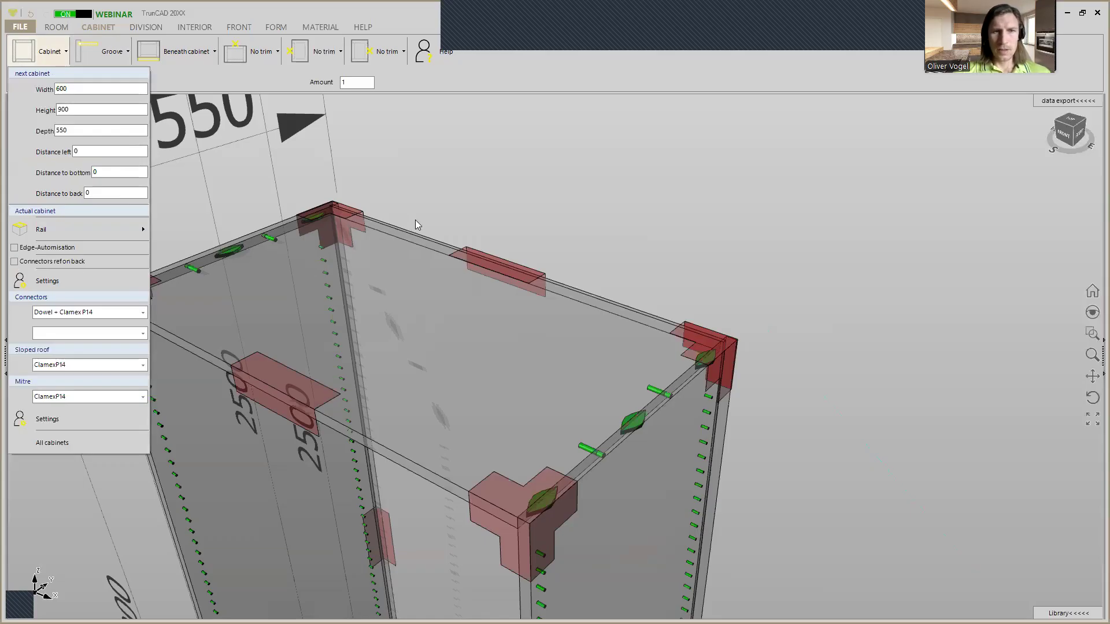
scroll(323, 203, "up", 2)
scroll(322, 204, "up", 2)
left_click(323, 206)
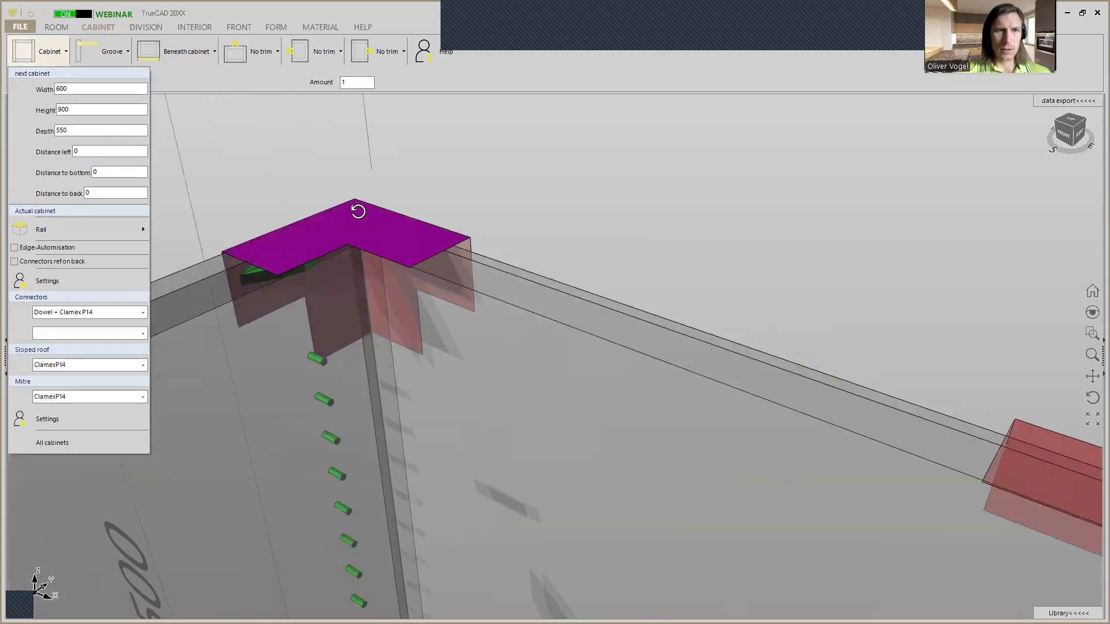
scroll(342, 210, "up", 3)
middle_click_drag(498, 201, 415, 212)
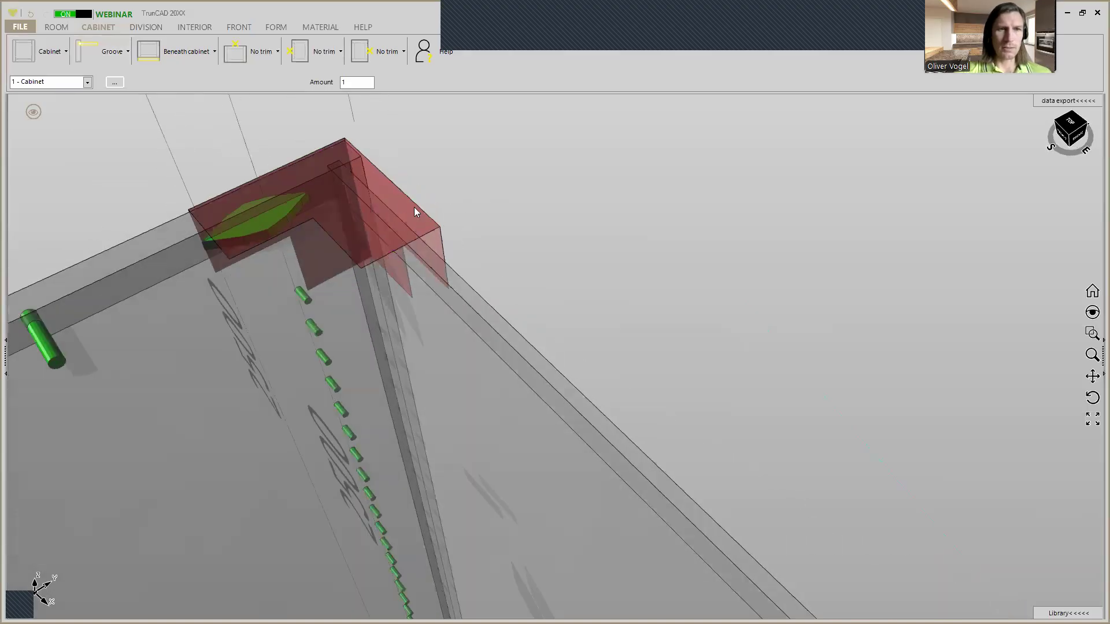
scroll(330, 168, "up", 4)
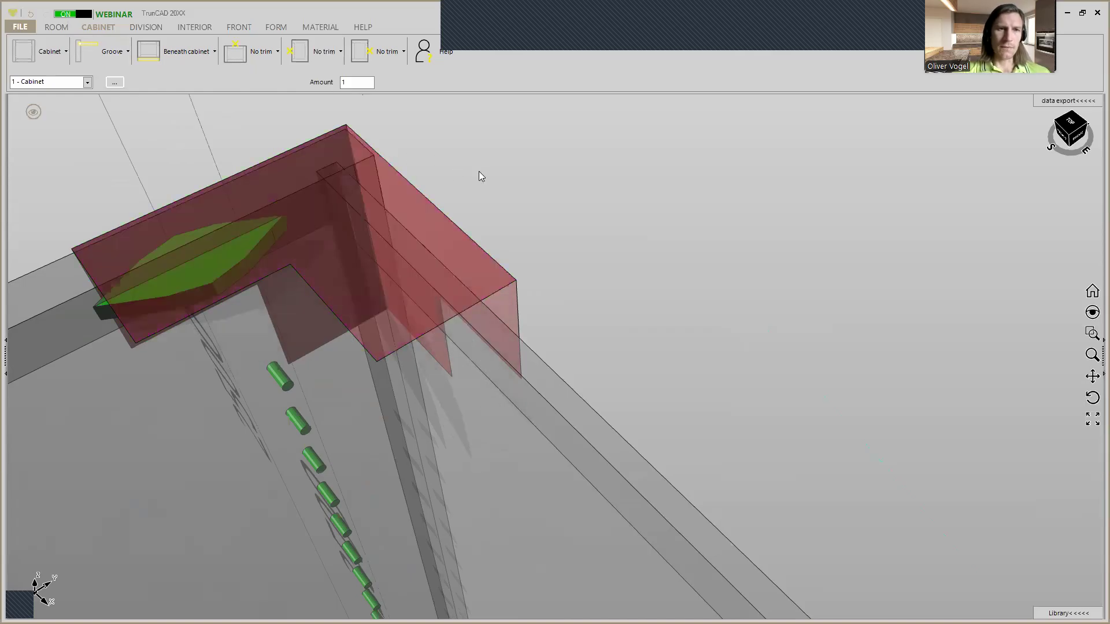
Step: Show the cabinet in wireframe and measure the distance from the rear Clamex connector to the back panel
left_click(33, 112)
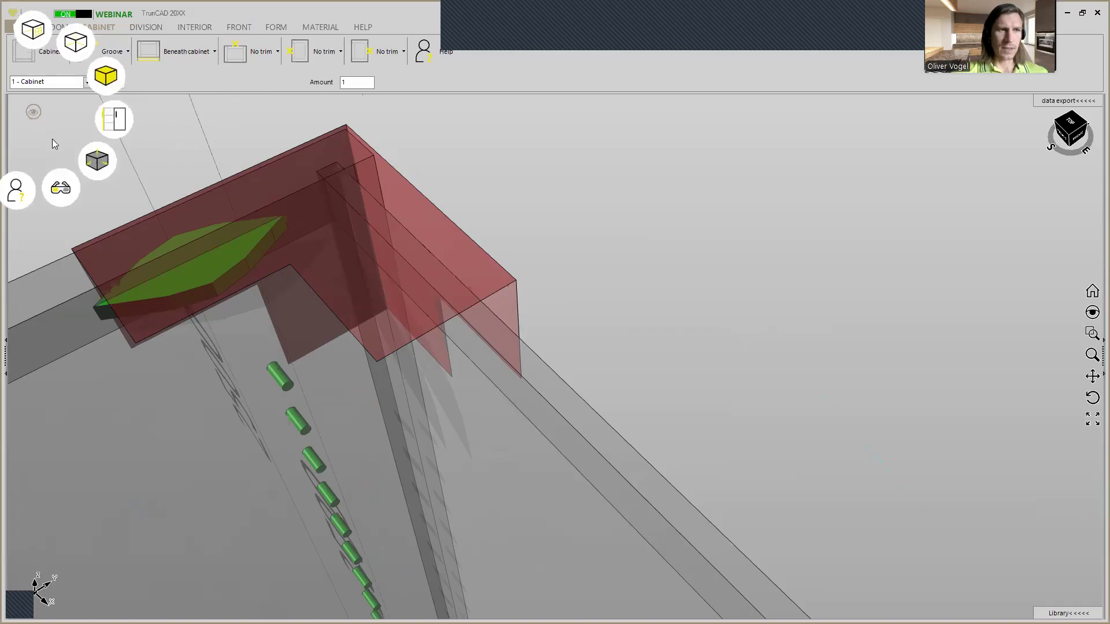
left_click(71, 45)
scroll(238, 204, "up", 2)
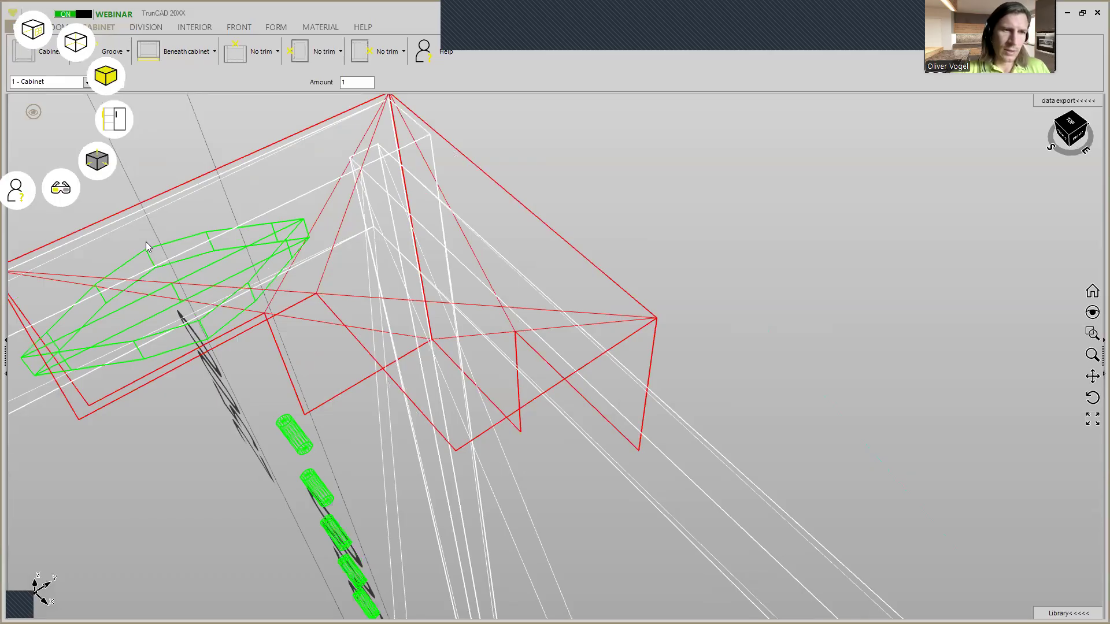
left_click(214, 134)
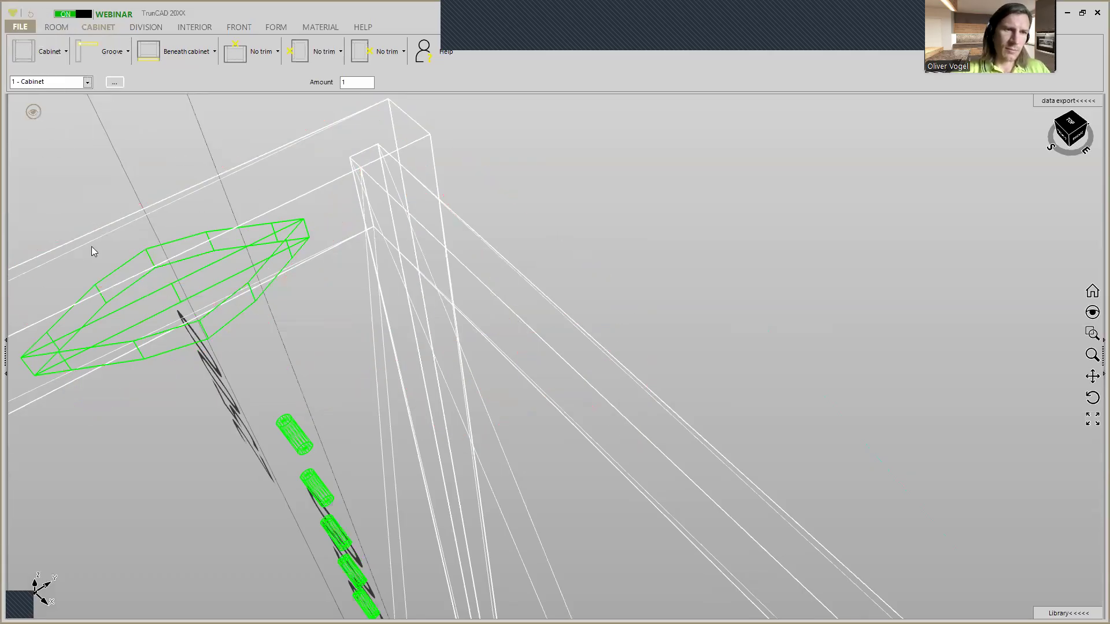
left_click(149, 250)
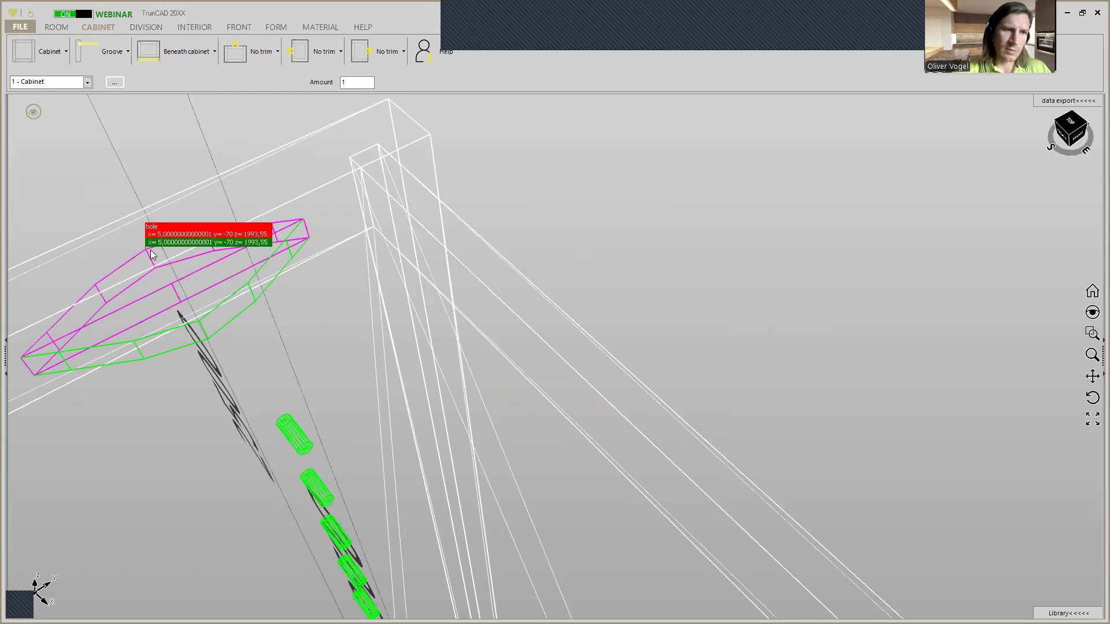
left_click(356, 166)
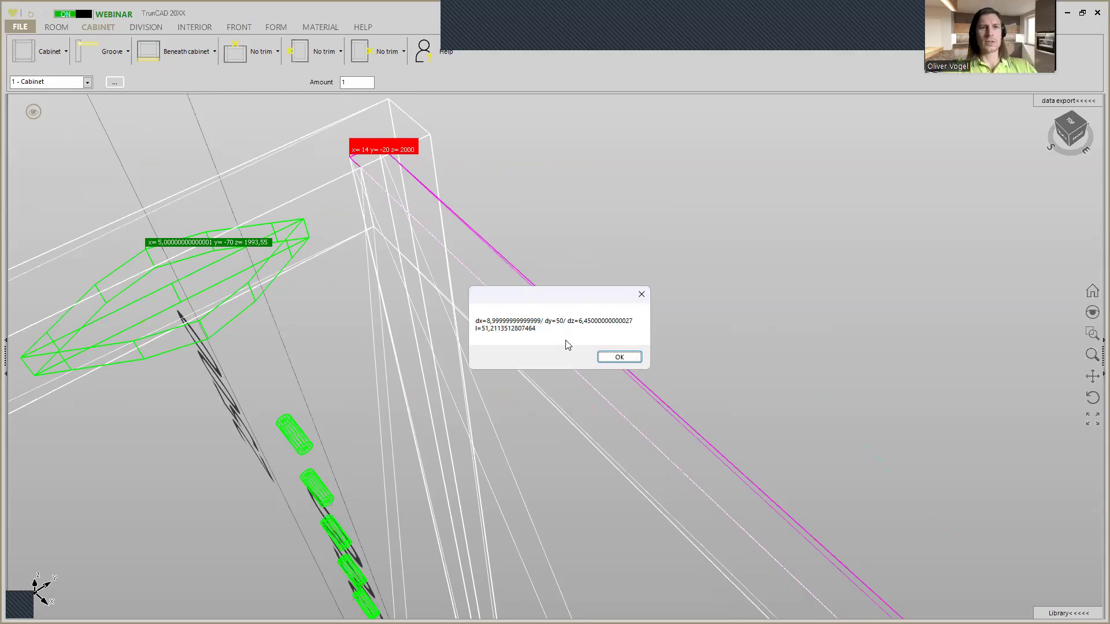
left_click(617, 357)
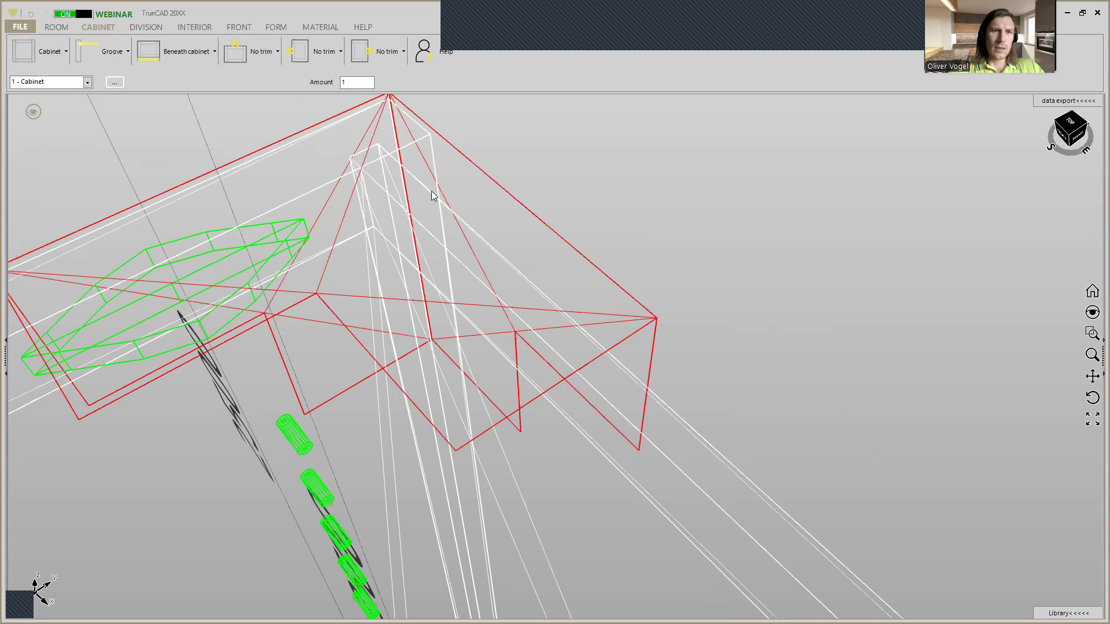
Step: Switch the interface language to German and review the cabinet's Verbinder vor RW option
left_click(50, 54)
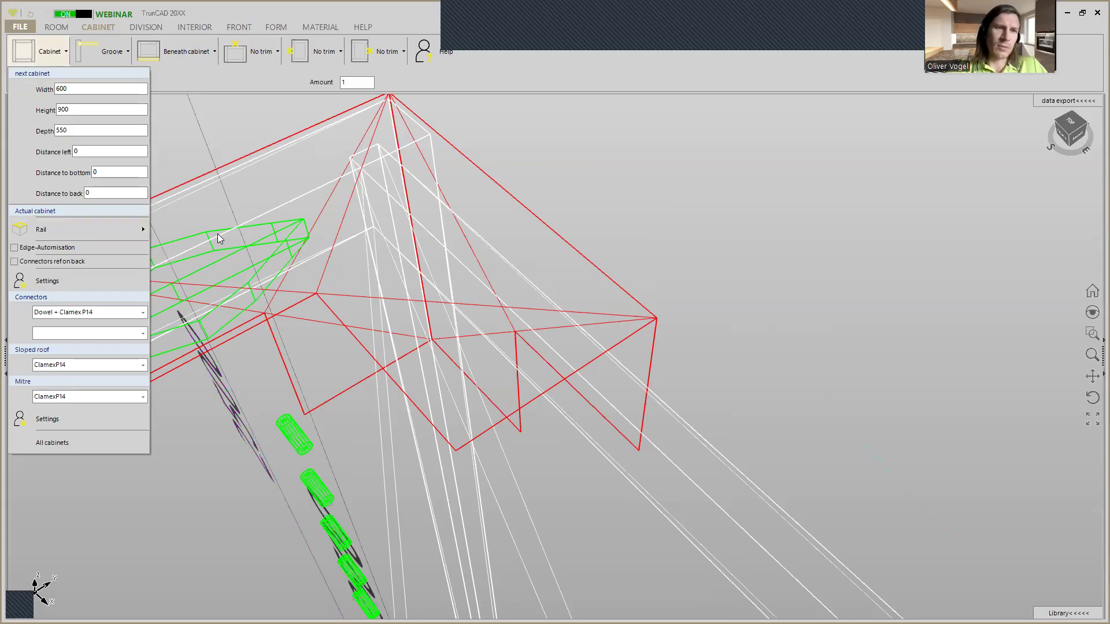
left_click(187, 82)
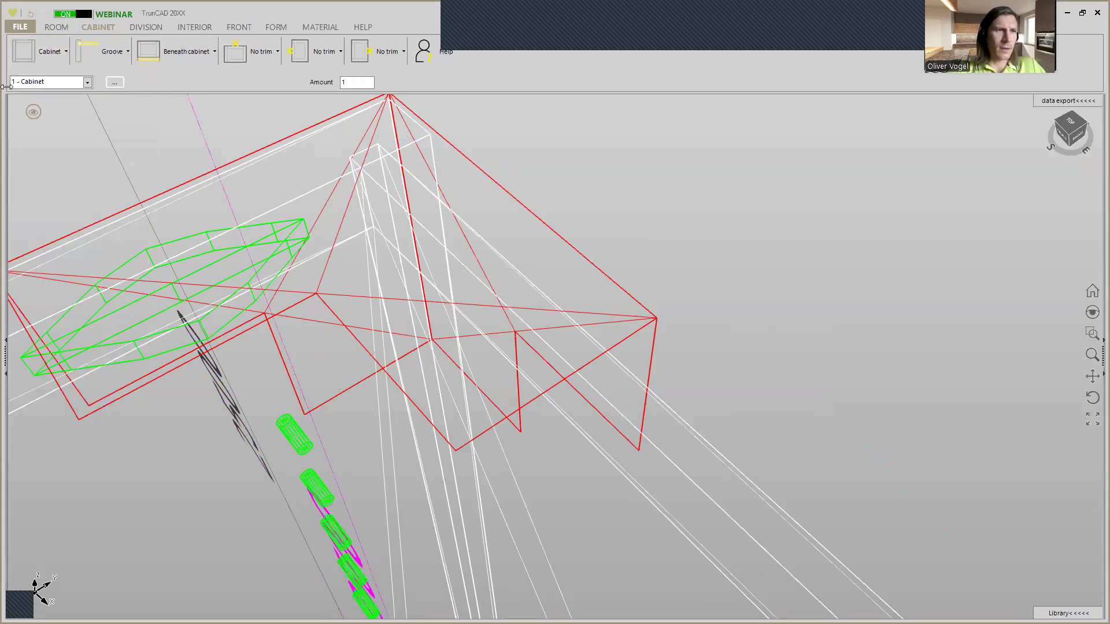
left_click(20, 27)
mouse_move(40, 263)
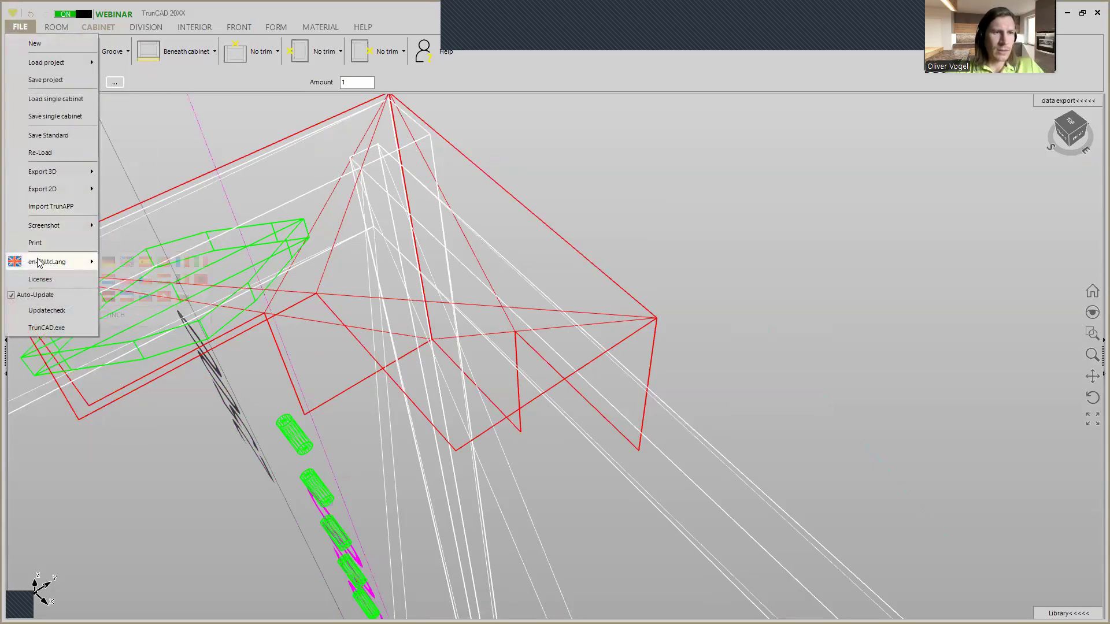
left_click(109, 262)
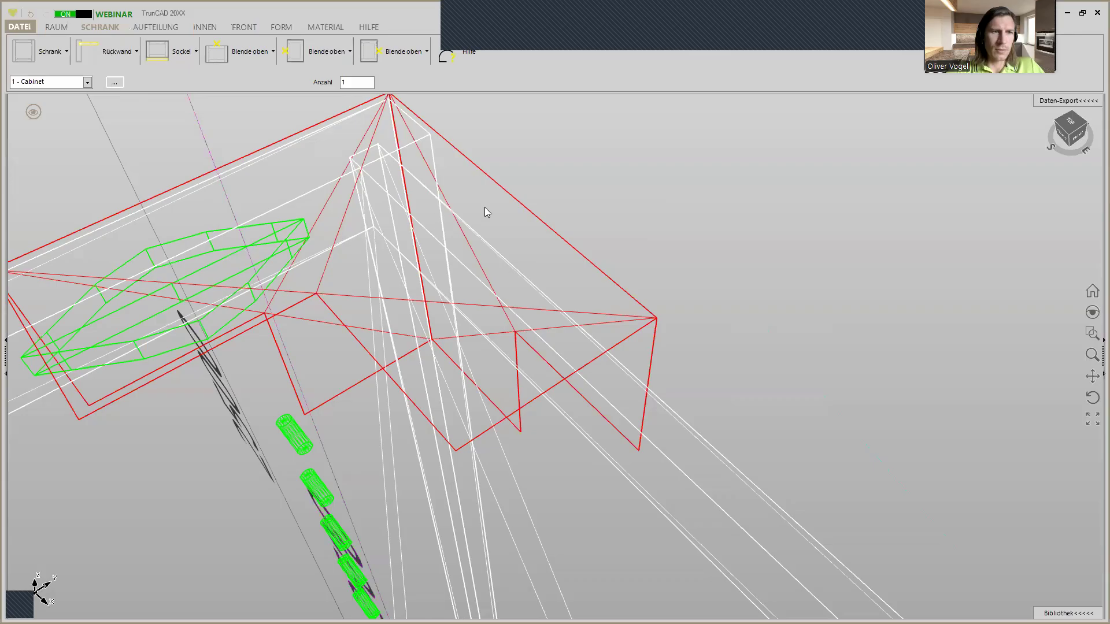
left_click(56, 55)
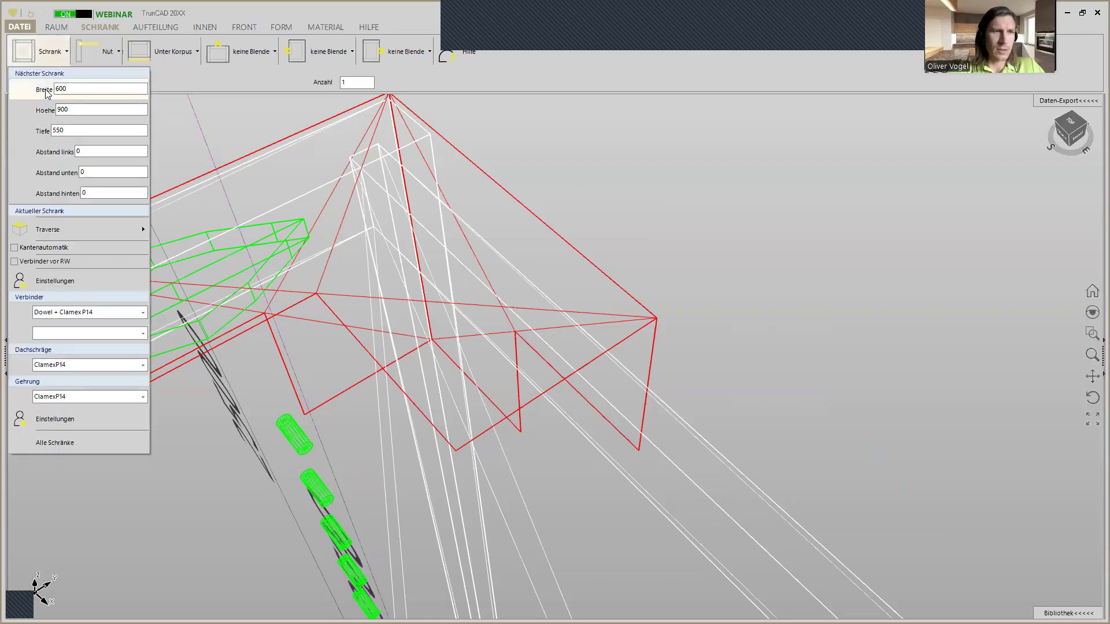
left_click(14, 261)
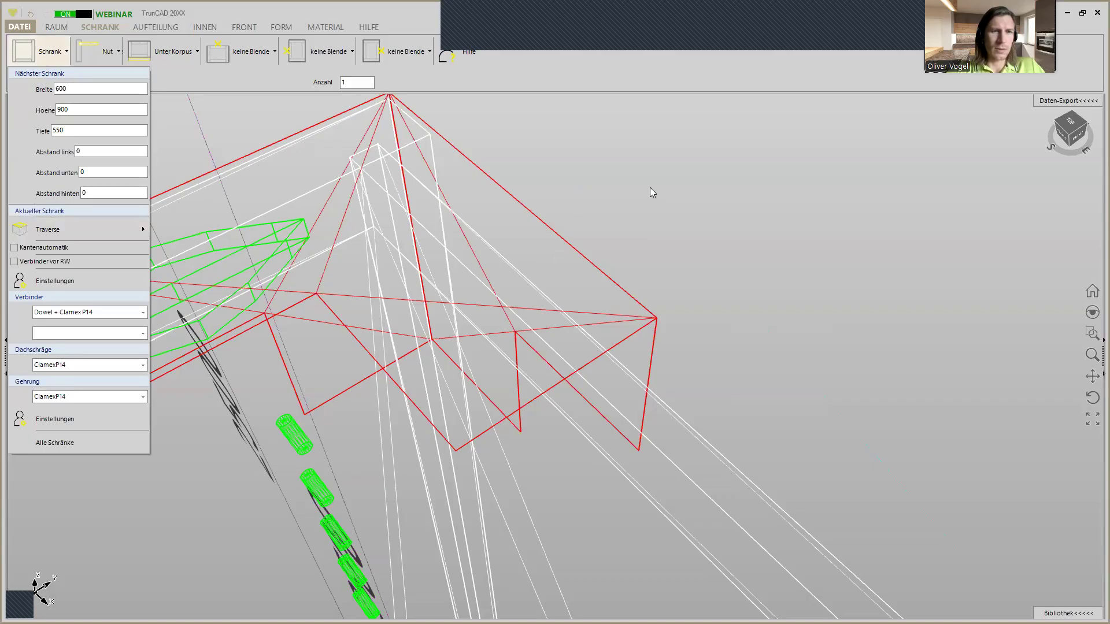
scroll(646, 193, "down", 5)
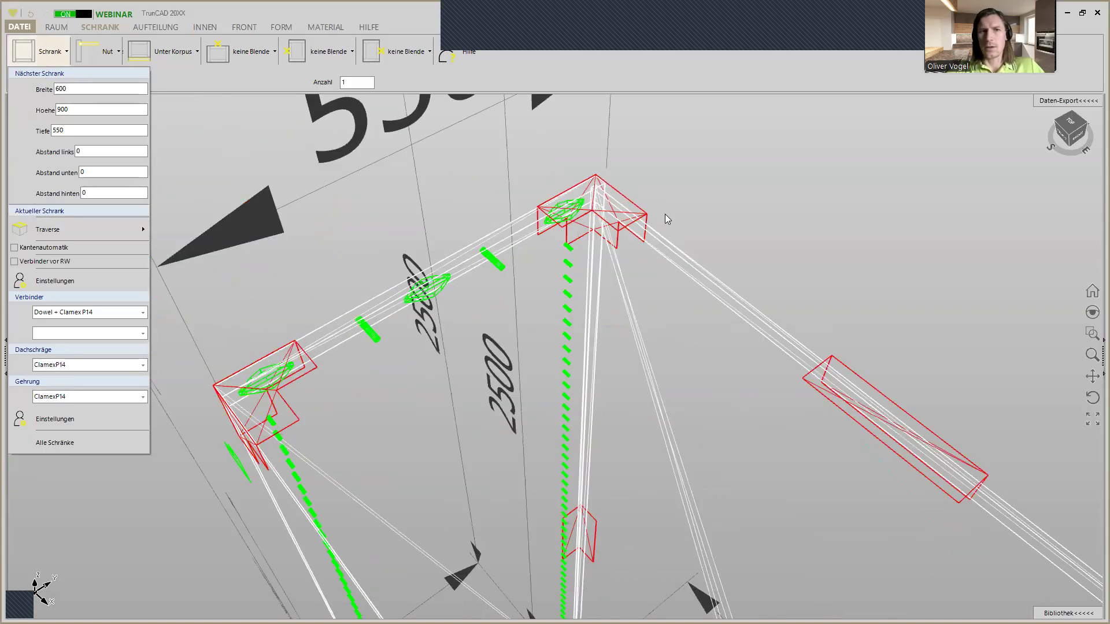
scroll(665, 214, "down", 3)
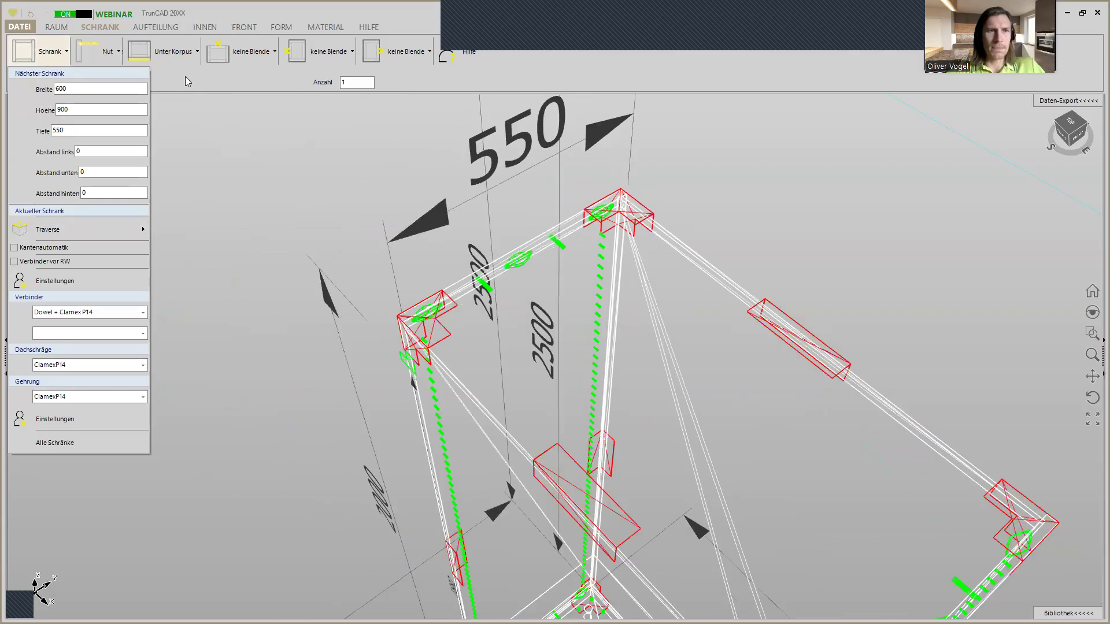
Step: Switch the interface language back to English
left_click(185, 76)
left_click(19, 28)
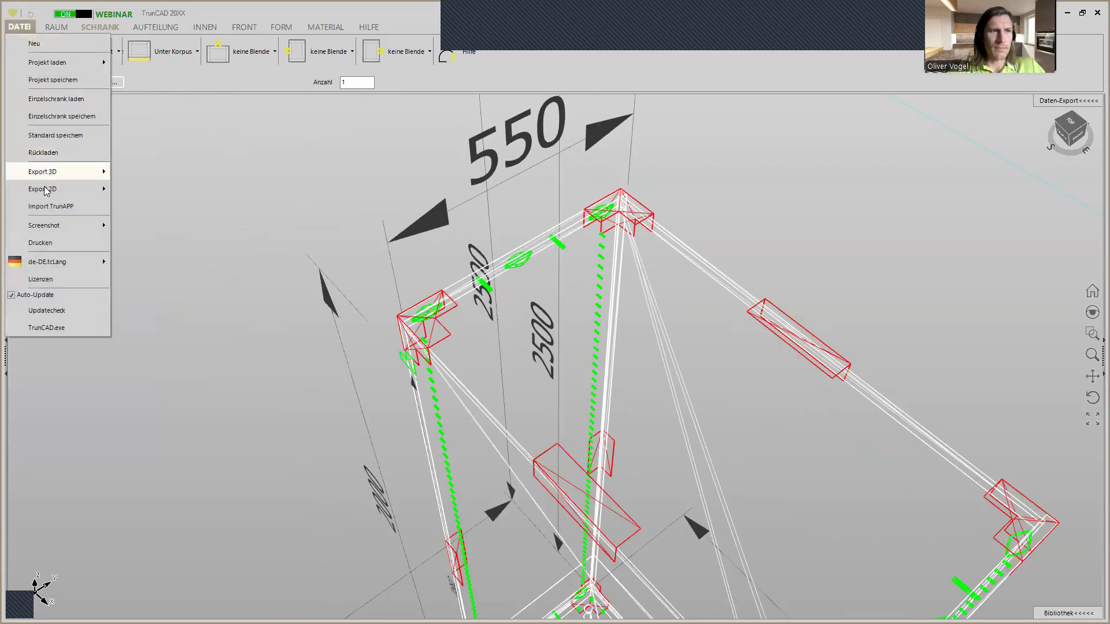
mouse_move(64, 263)
left_click(137, 263)
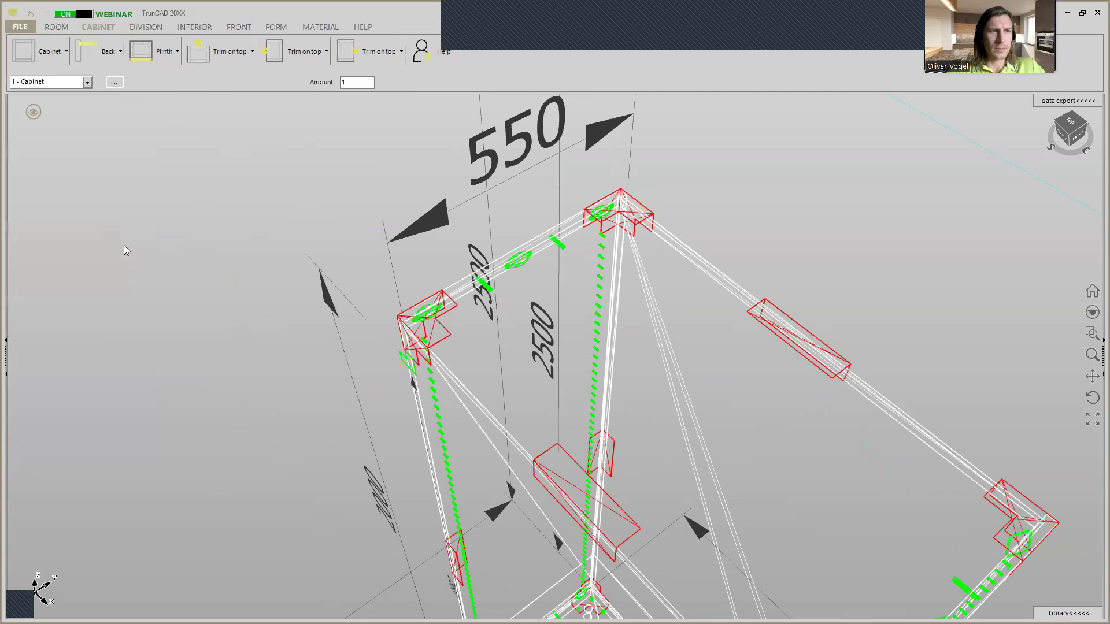
Step: Save the current cabinet settings as the standard, overwriting the existing standard
left_click(35, 38)
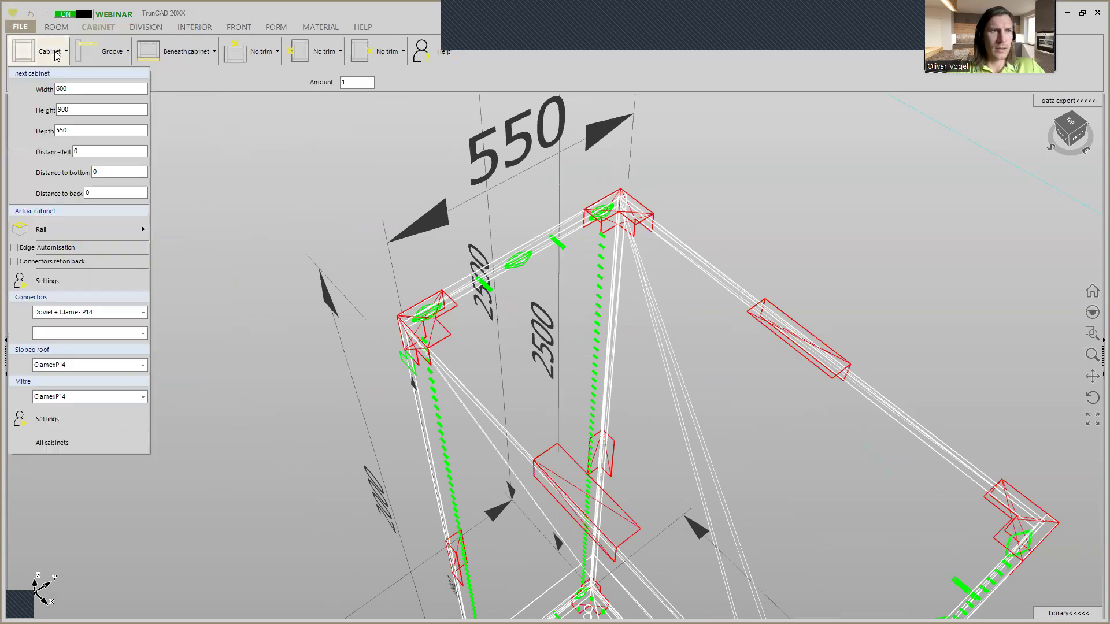
left_click(20, 29)
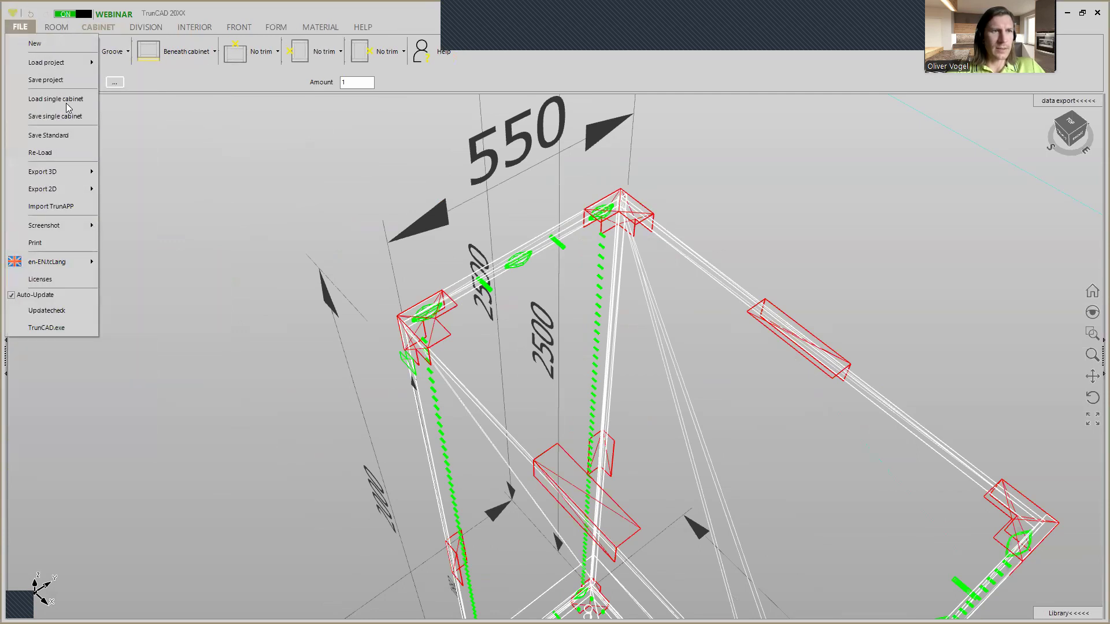
left_click(57, 135)
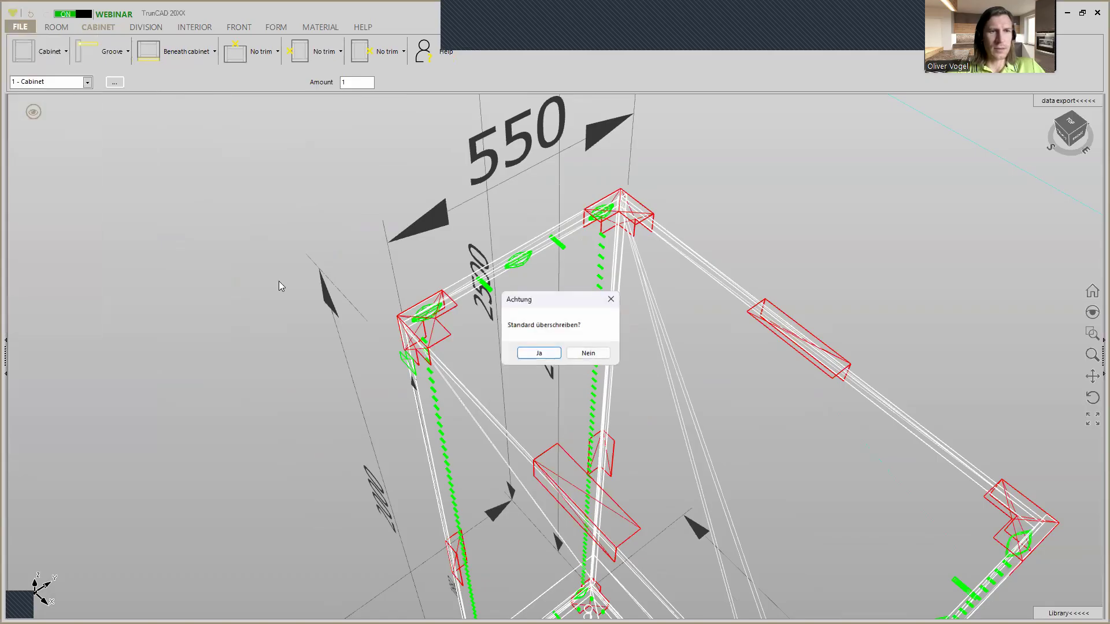
left_click(529, 352)
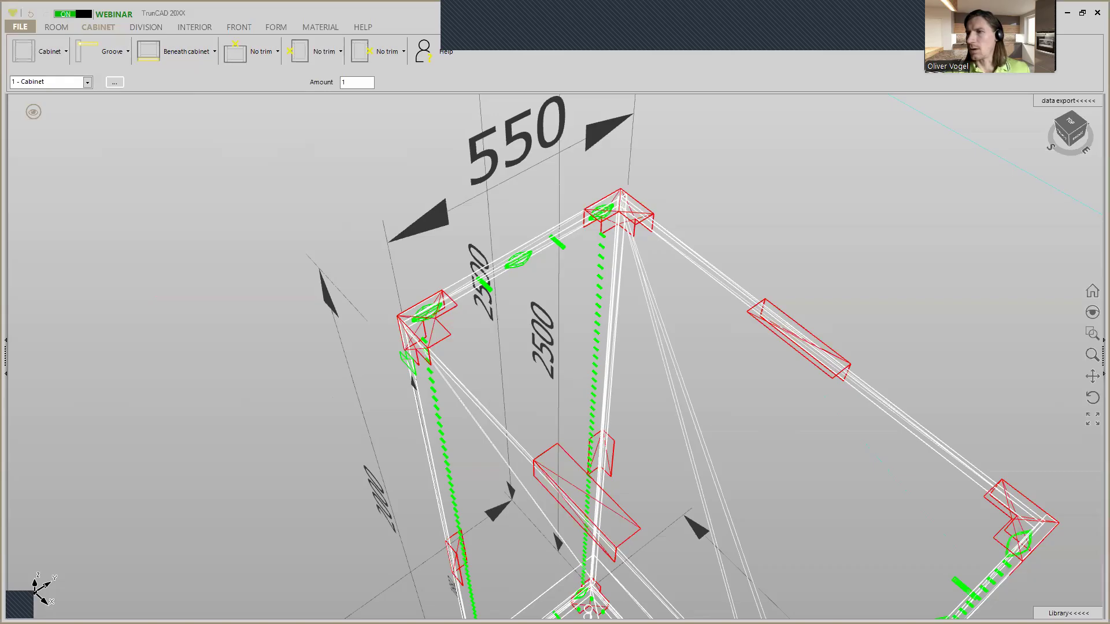
Step: Switch to File Explorer and open the zoom folder in a maximized window
key("alt+Tab")
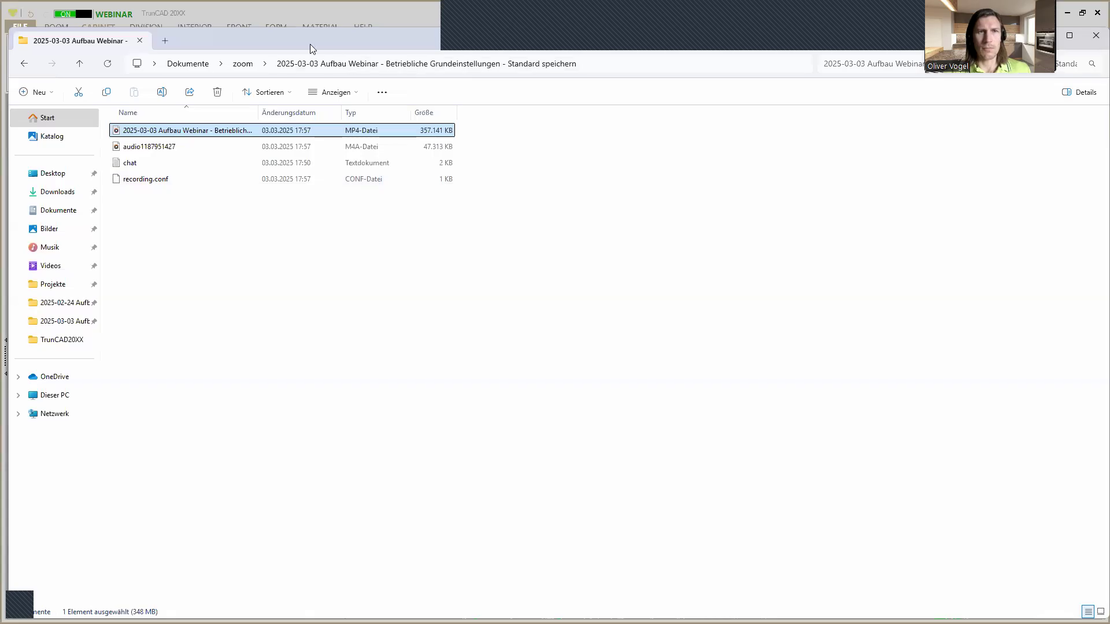
left_click_drag(310, 48, 310, 68)
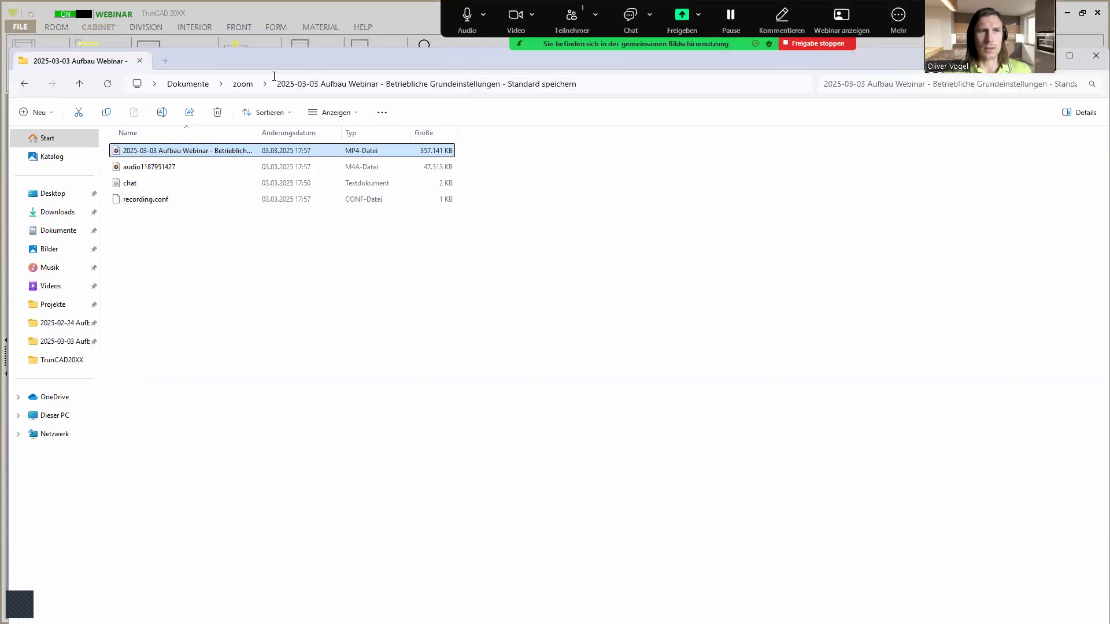
left_click(243, 85)
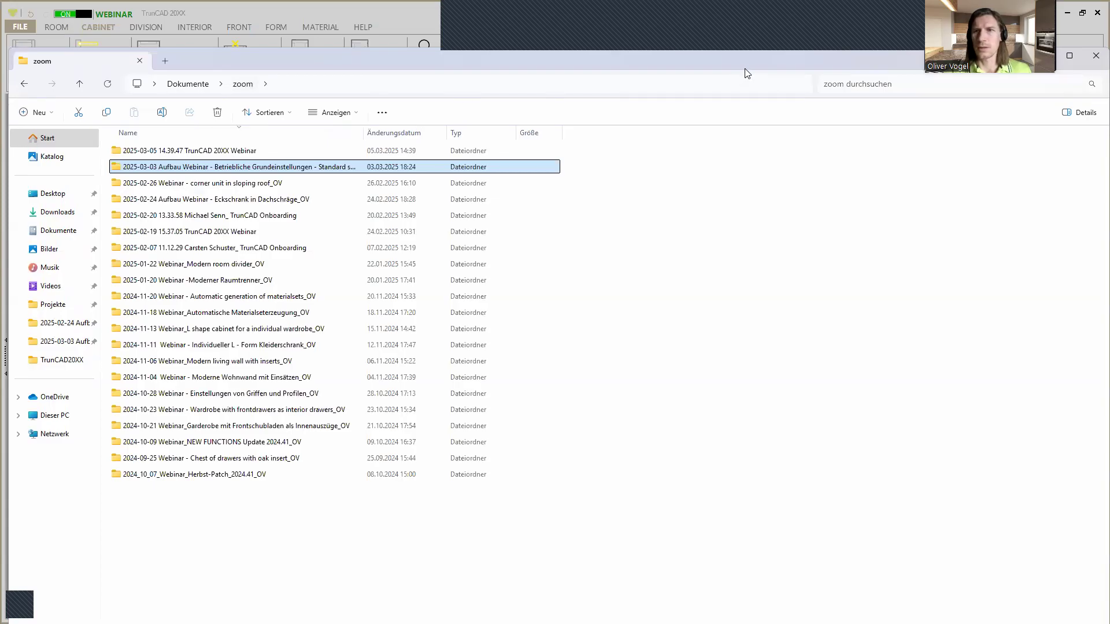
left_click(1064, 103)
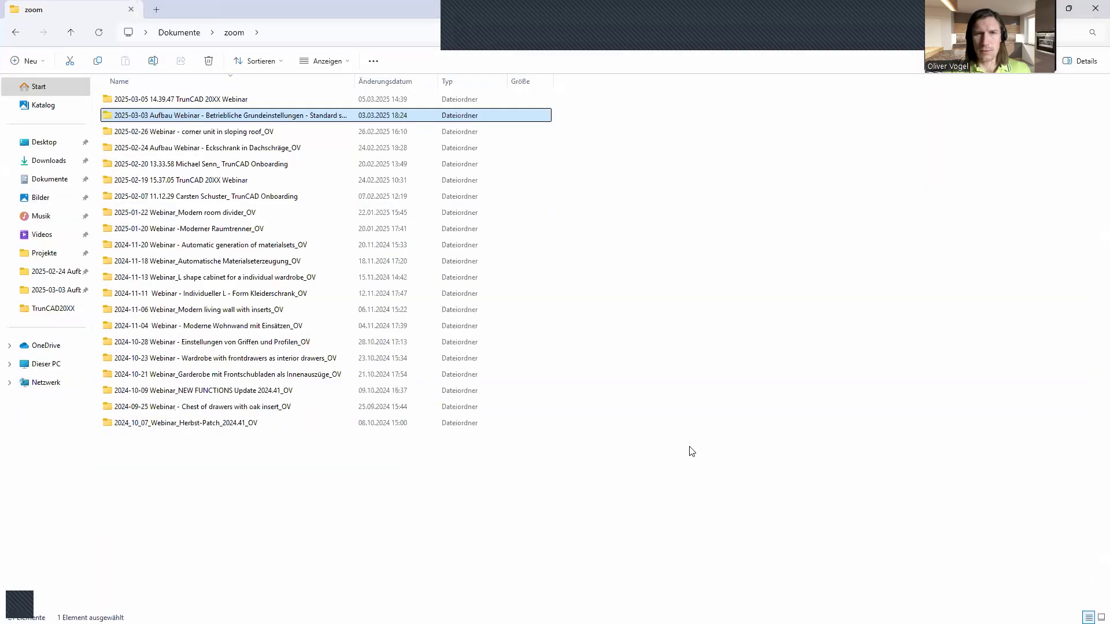
Step: Switch back to TrunCAD and close the program
mouse_move(223, 610)
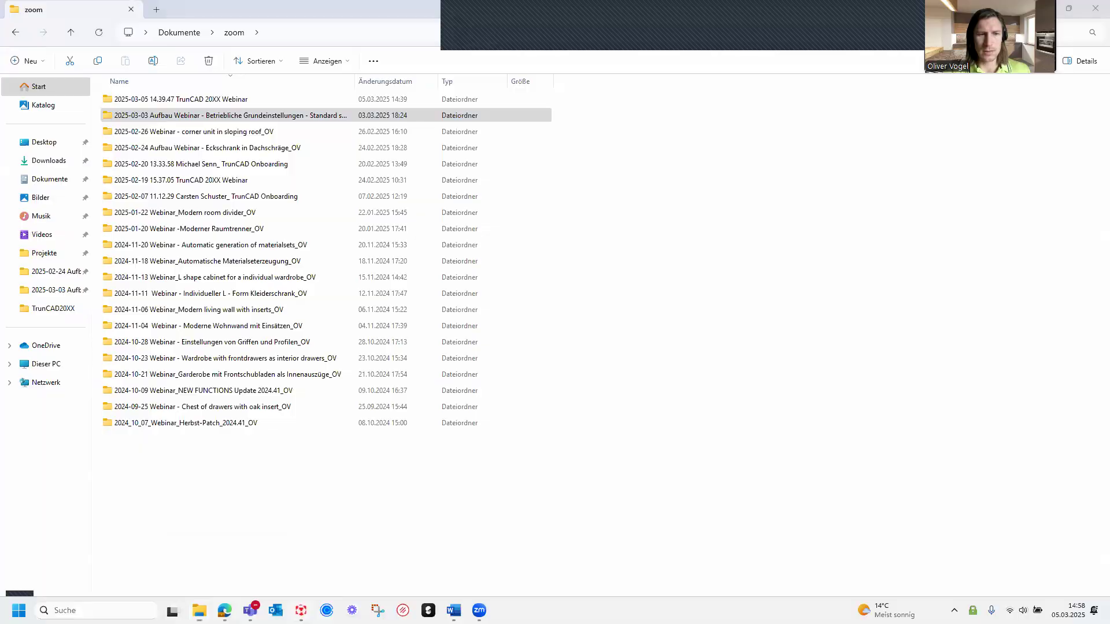
left_click(301, 610)
left_click(1093, 14)
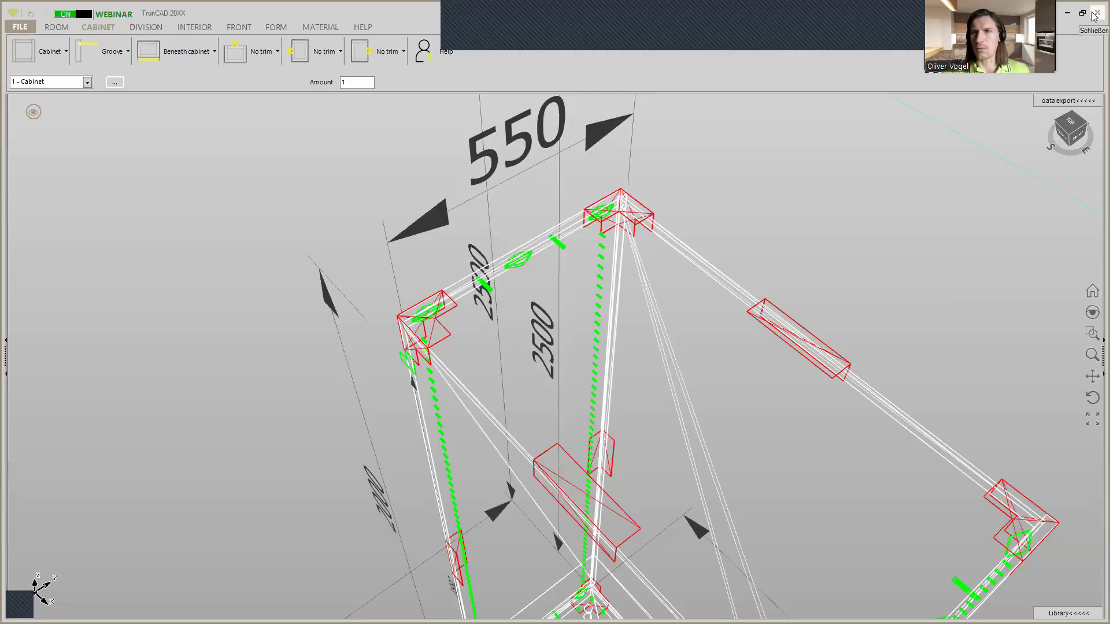
left_click(560, 355)
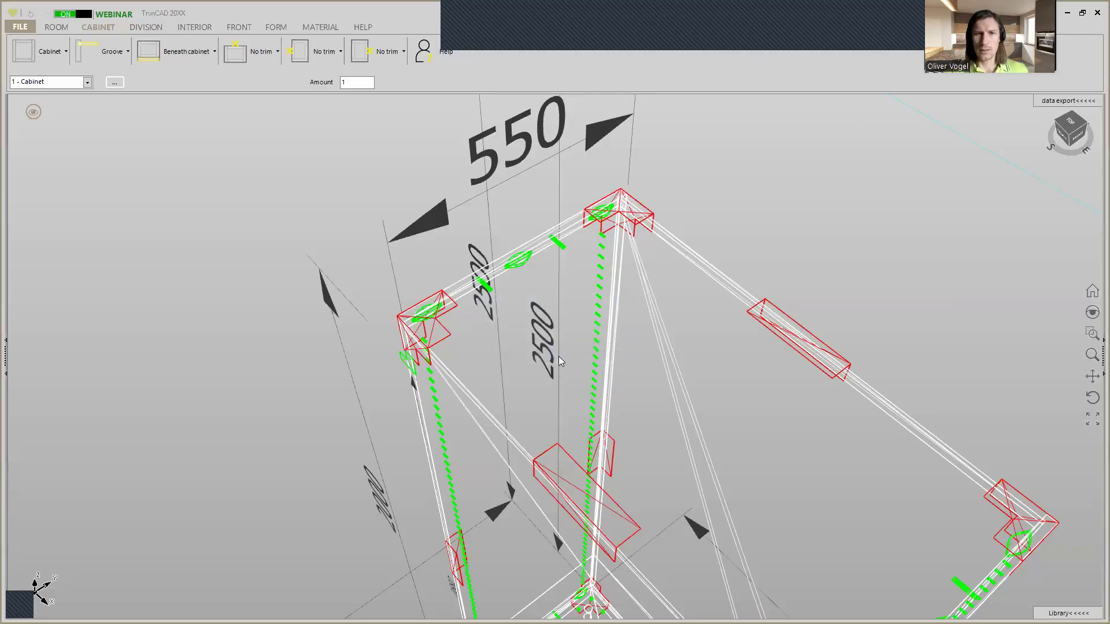
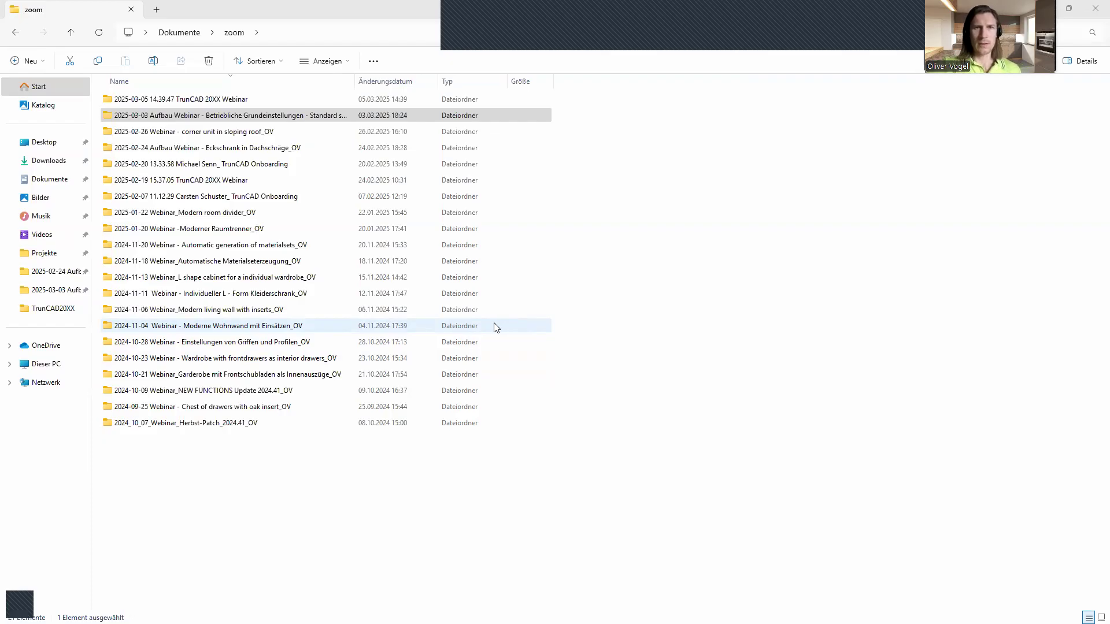
Step: Switch to the reopened TrunCAD and maximize its window with the cabinet in an angled view
key("alt+Tab")
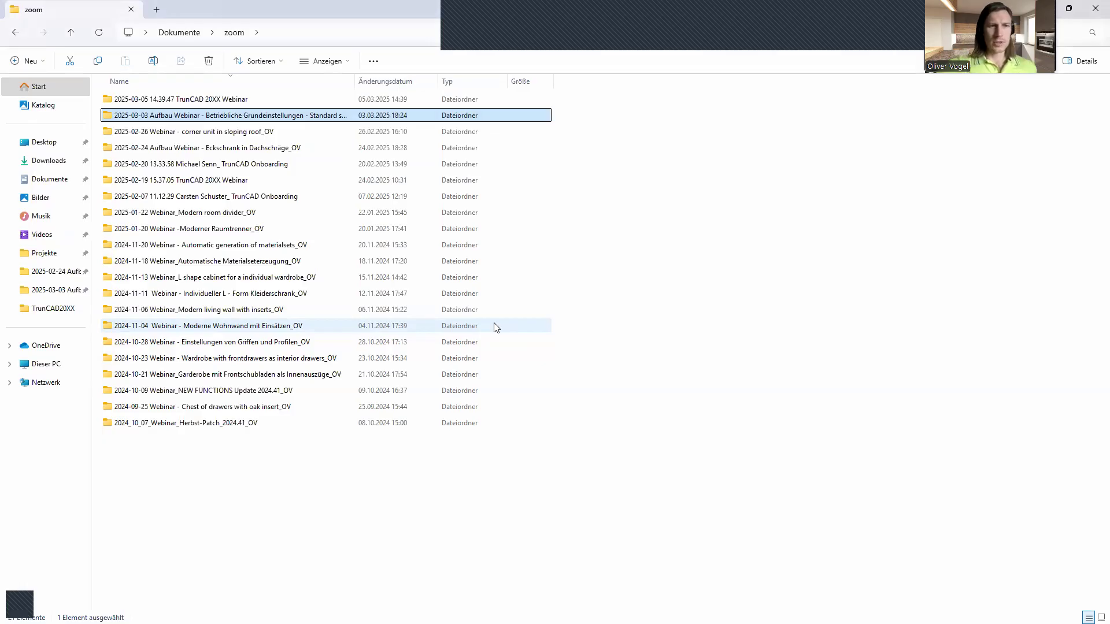
key("alt+Tab")
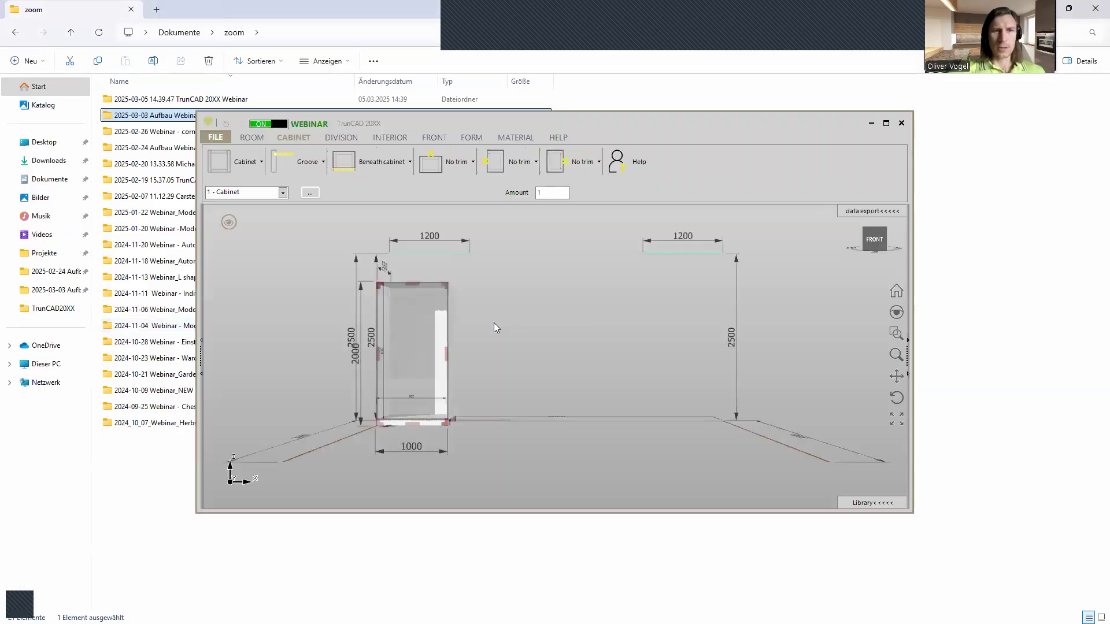
left_click(884, 127)
middle_click_drag(358, 185, 334, 225)
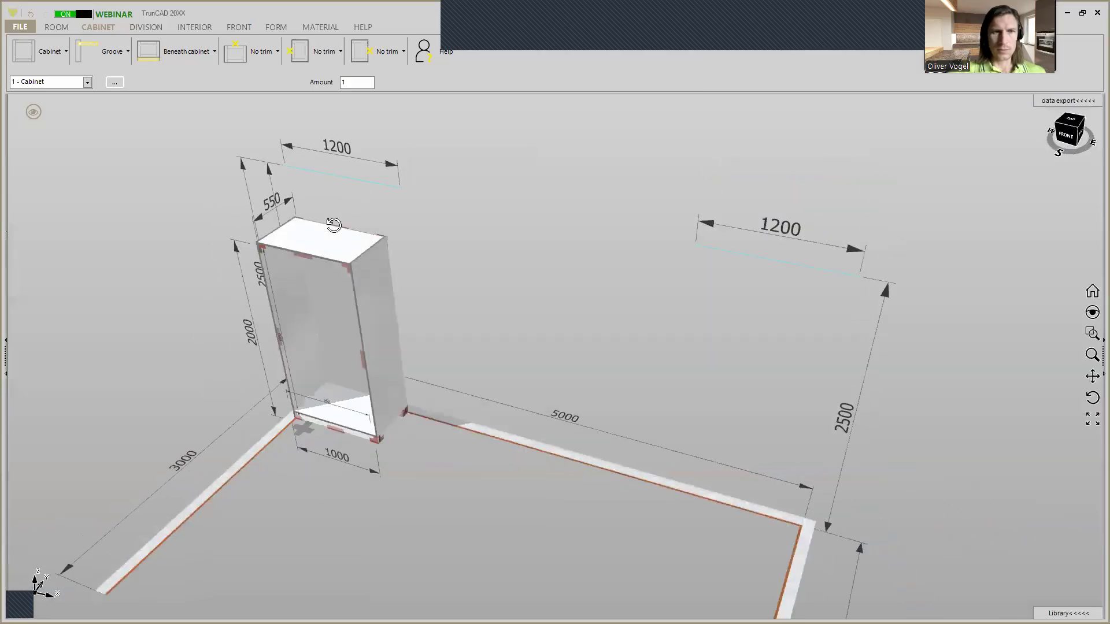
left_click(50, 52)
left_click(191, 92)
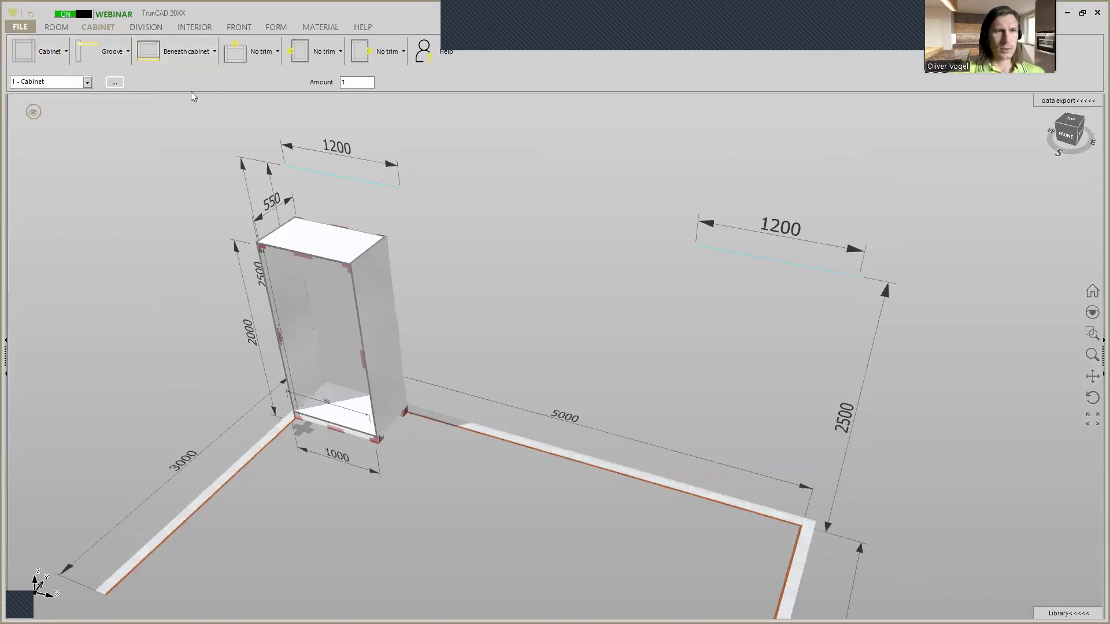
Step: Display the cabinet transparently to reveal the connectors at its top panel
scroll(301, 207, "up", 5)
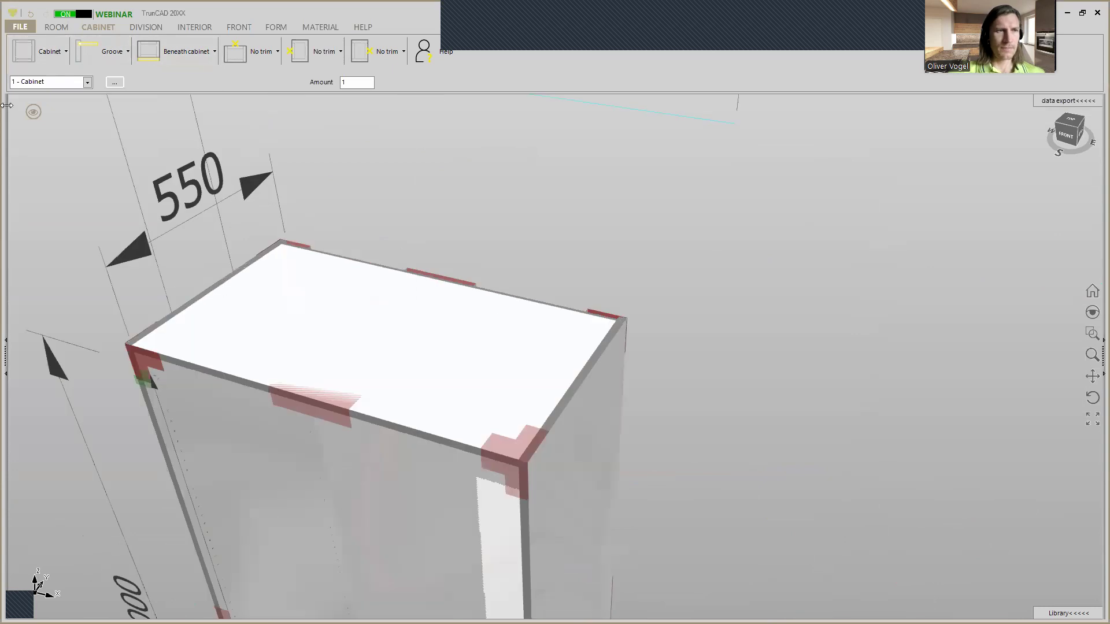
left_click(33, 111)
left_click(105, 80)
left_click(105, 83)
left_click(104, 83)
left_click(104, 80)
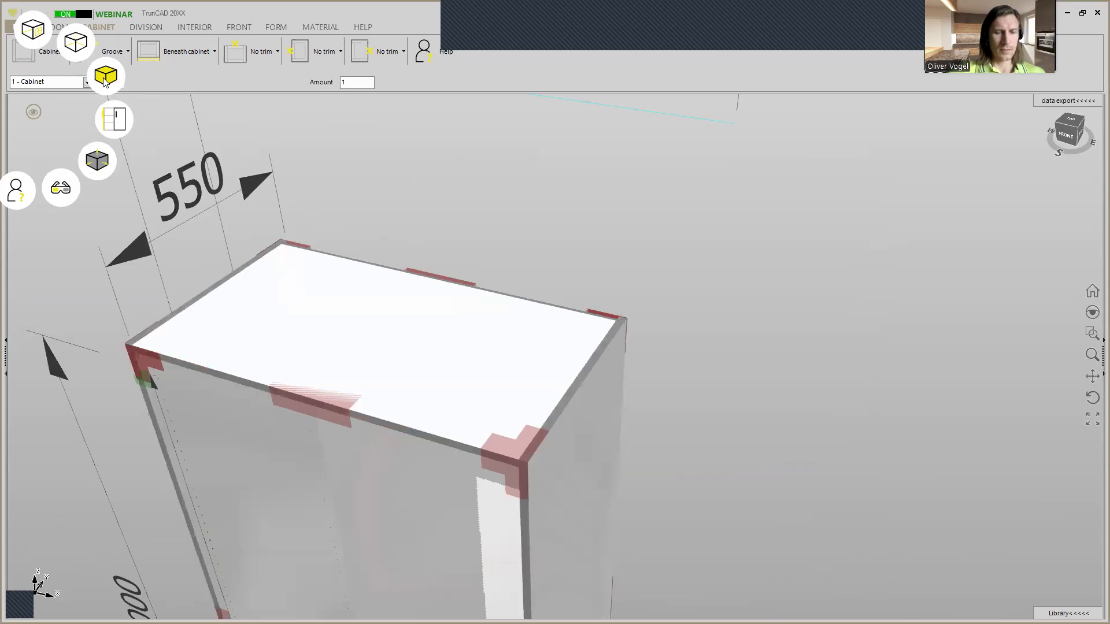
left_click(105, 79)
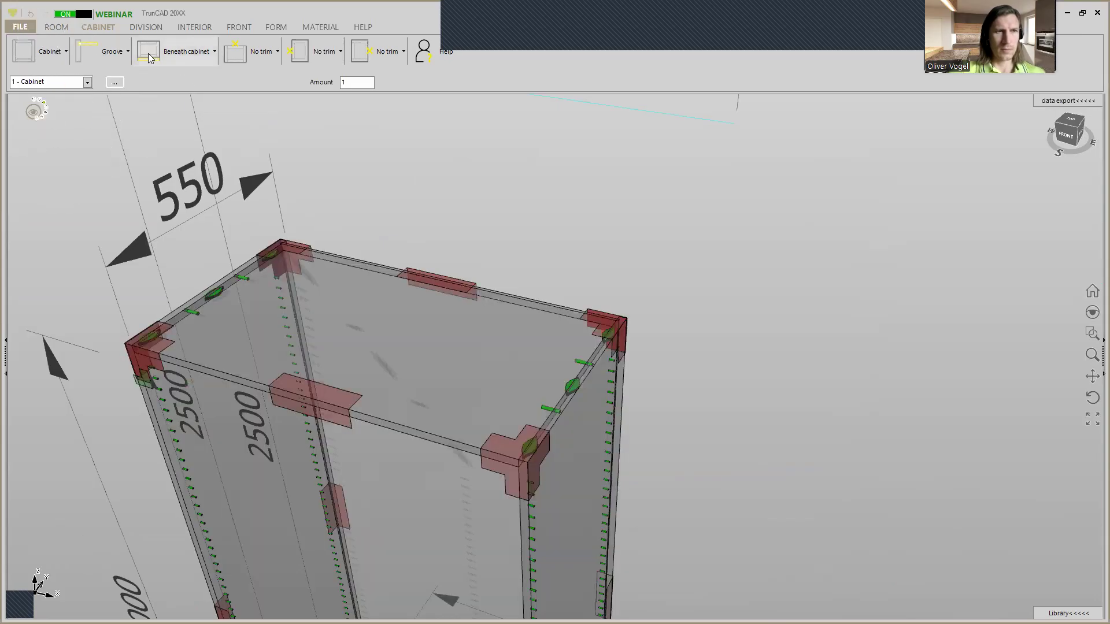
Step: Turn off Top flush to back and Bottom flush to back for the cabinet's back panel
left_click(118, 52)
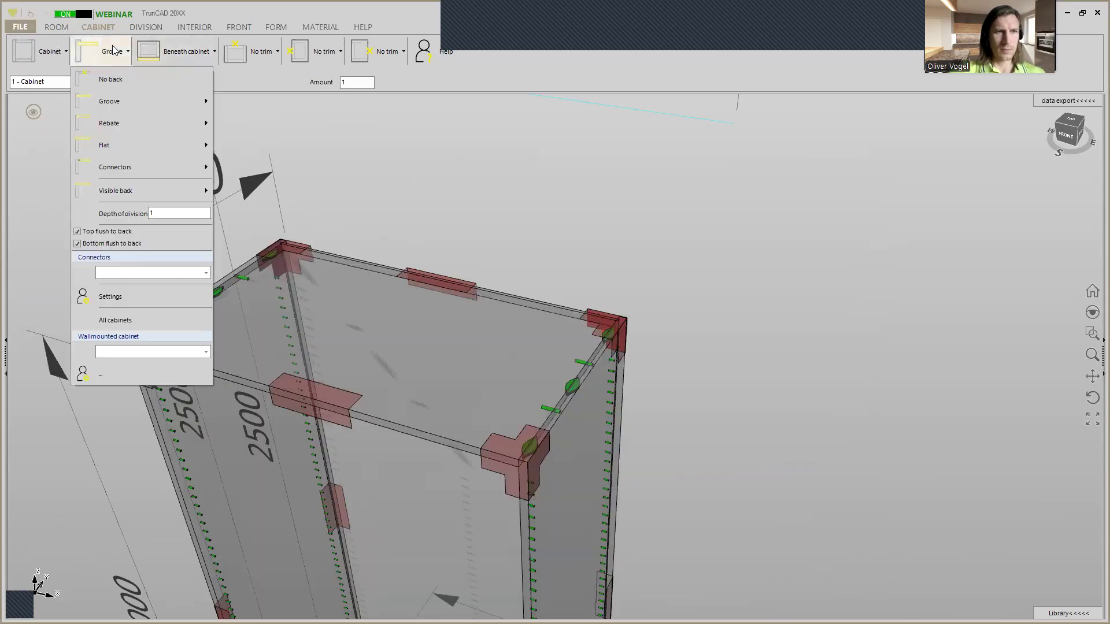
left_click(79, 242)
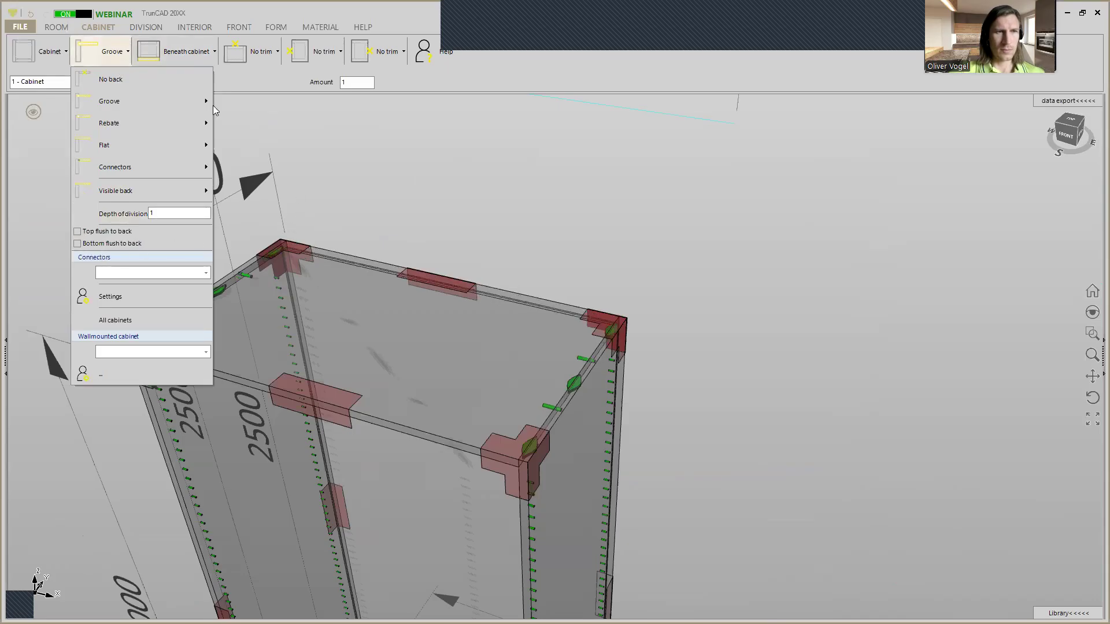
Step: Toggle the cabinet's Connectors ref on back option on and off
left_click(49, 52)
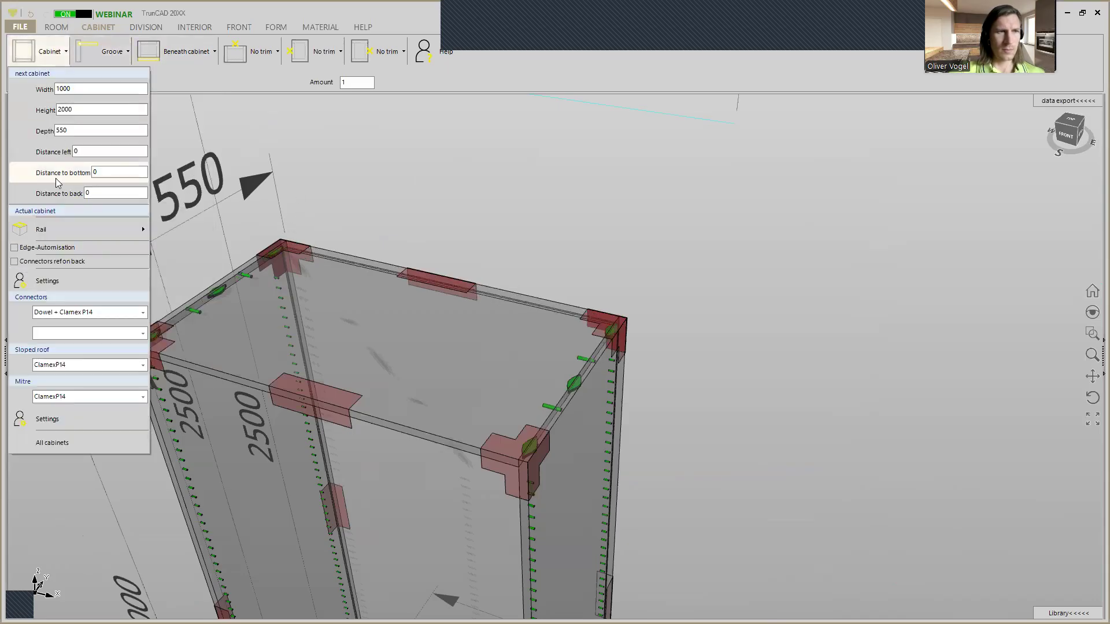
left_click(15, 263)
left_click(15, 262)
left_click(405, 206)
scroll(199, 262, "up", 5)
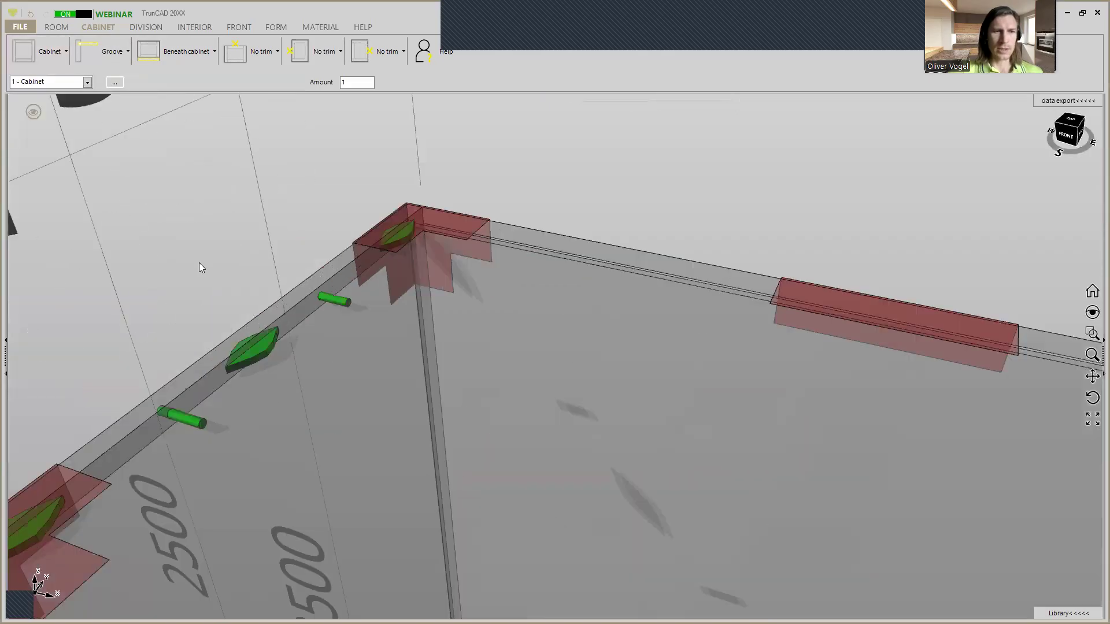
Step: Enable Connectors ref on back for the cabinet and examine the connector at the rear top corner
scroll(309, 236, "down", 3)
middle_click_drag(309, 236, 278, 246)
scroll(277, 246, "up", 3)
middle_click_drag(383, 234, 526, 205)
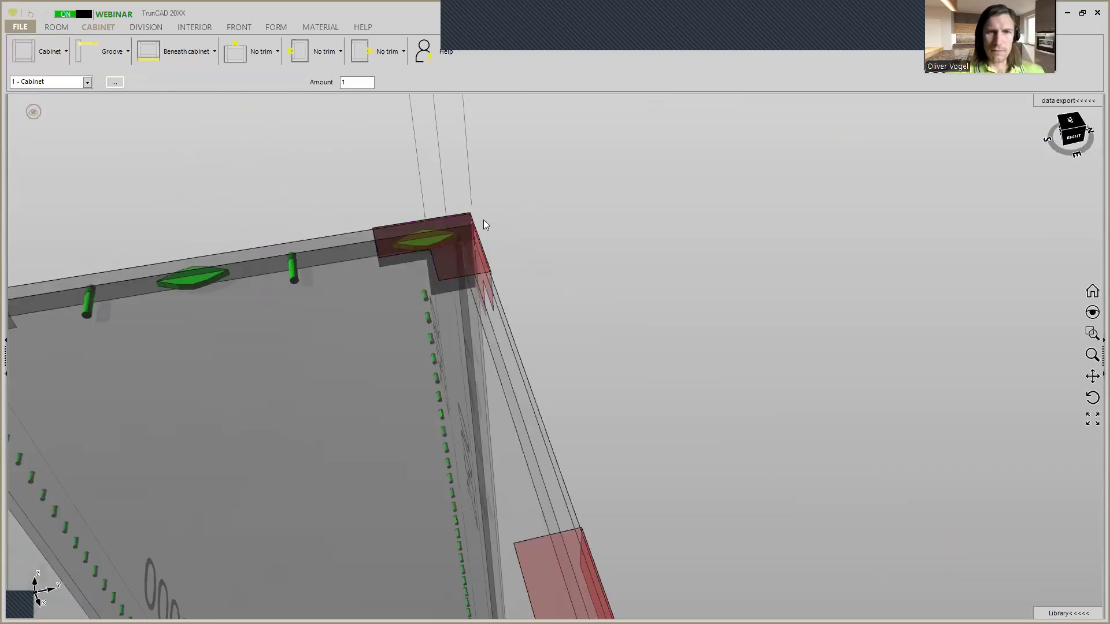
scroll(483, 225, "up", 3)
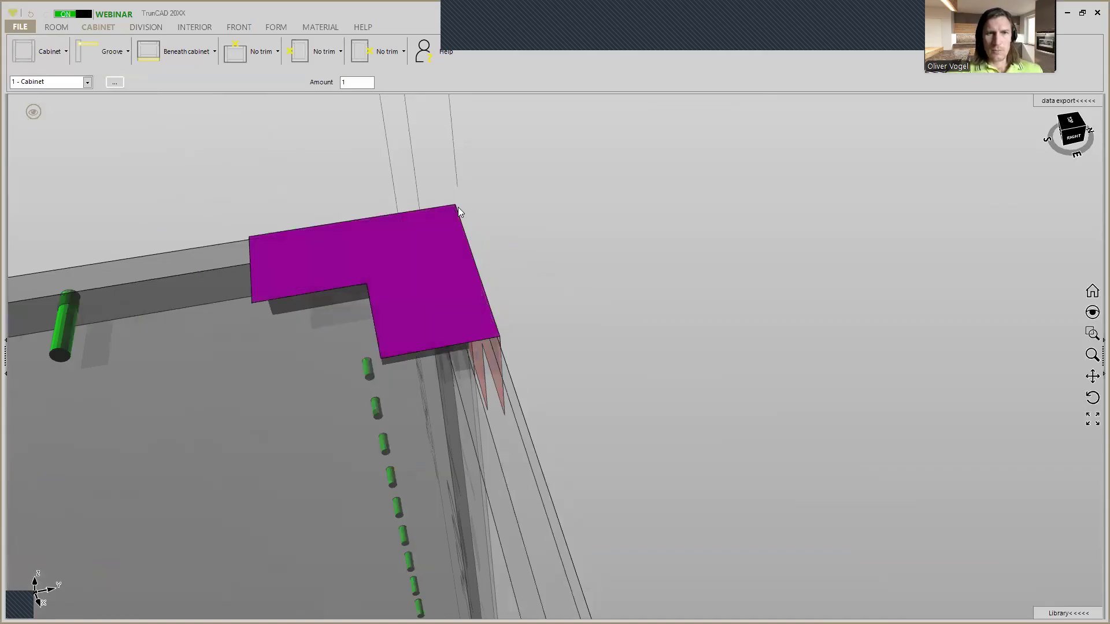
left_click(49, 51)
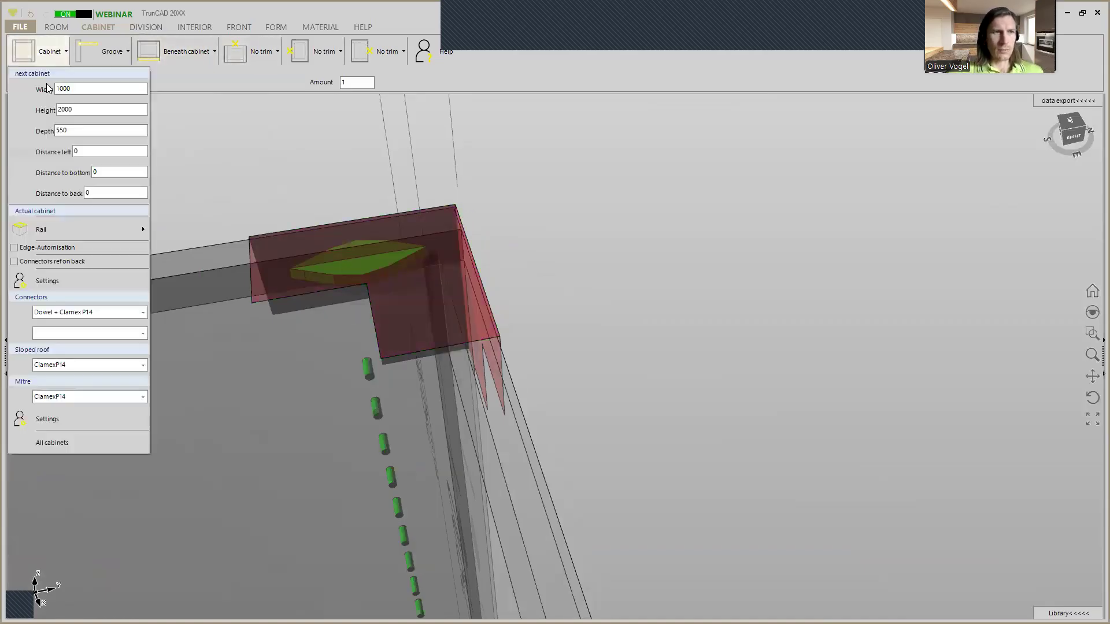
left_click(14, 262)
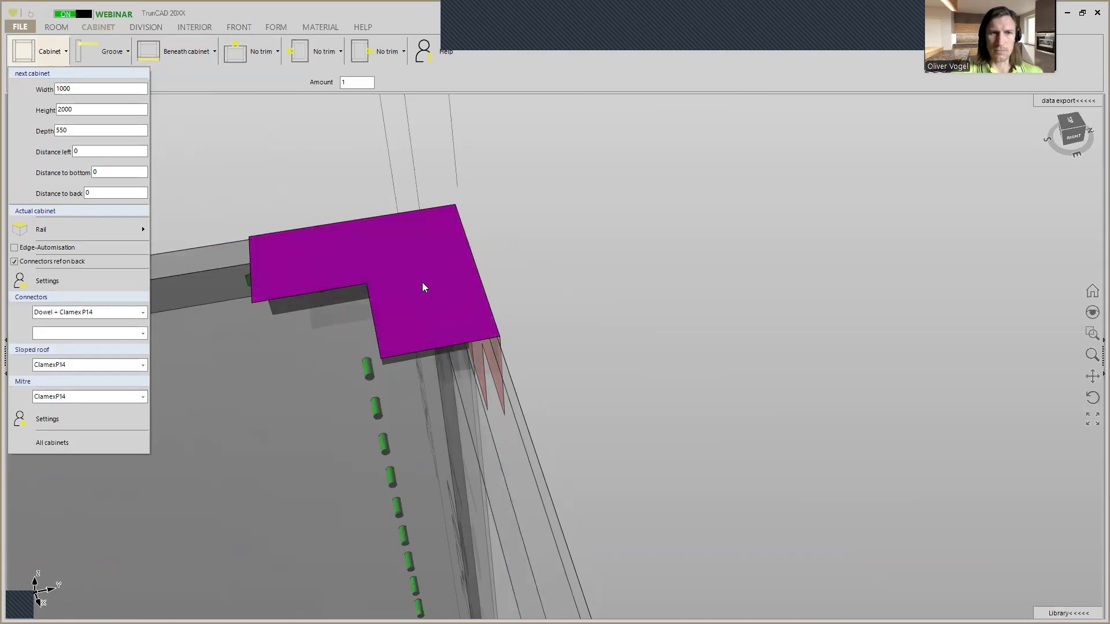
left_click(438, 308)
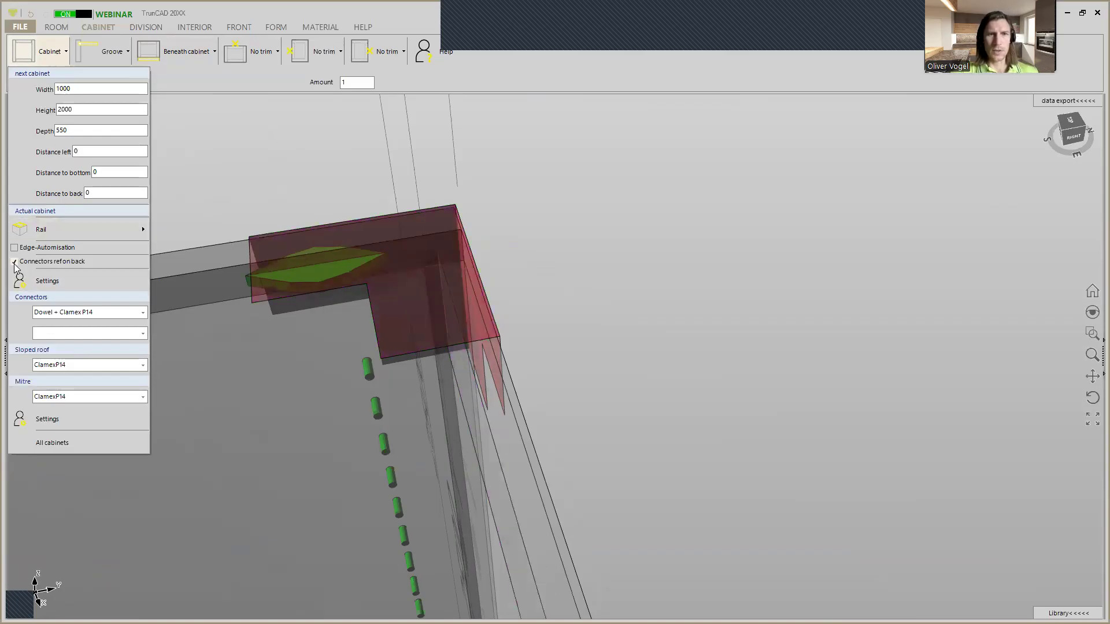
Step: Toggle Connectors ref on back off and on again to compare the connector positions along the cabinet's depth
scroll(753, 267, "down", 3)
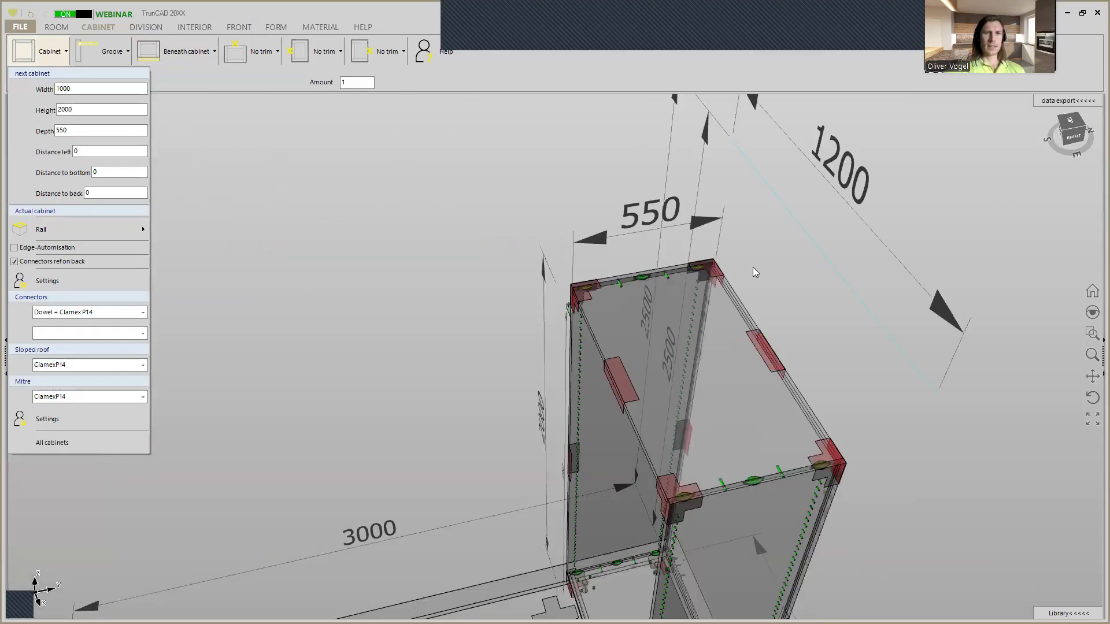
scroll(745, 263, "up", 2)
scroll(604, 238, "up", 1)
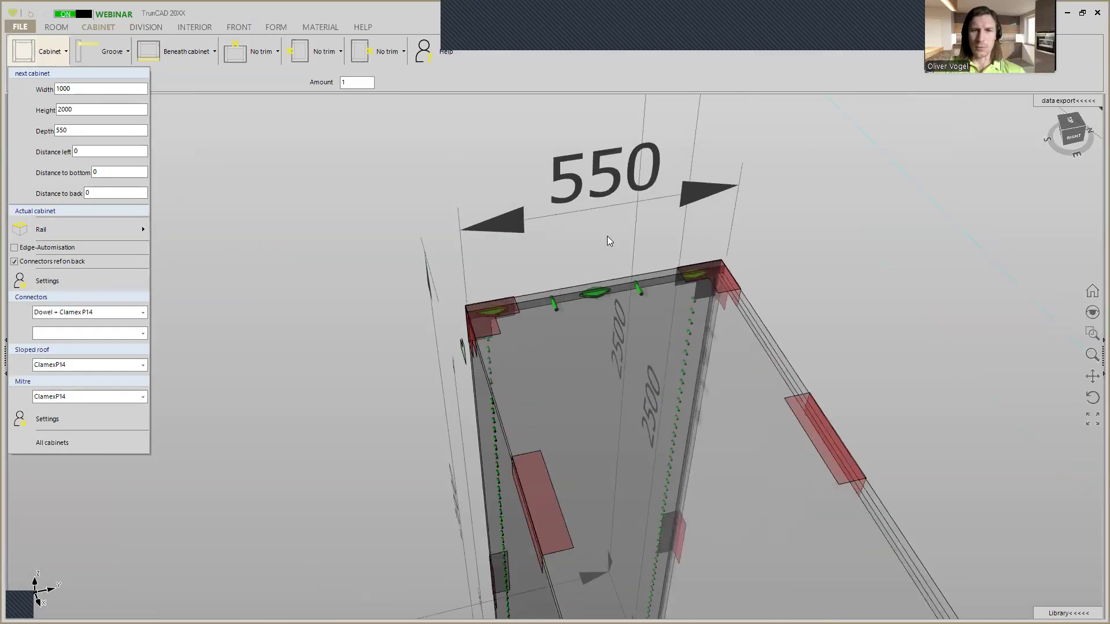
scroll(607, 237, "up", 1)
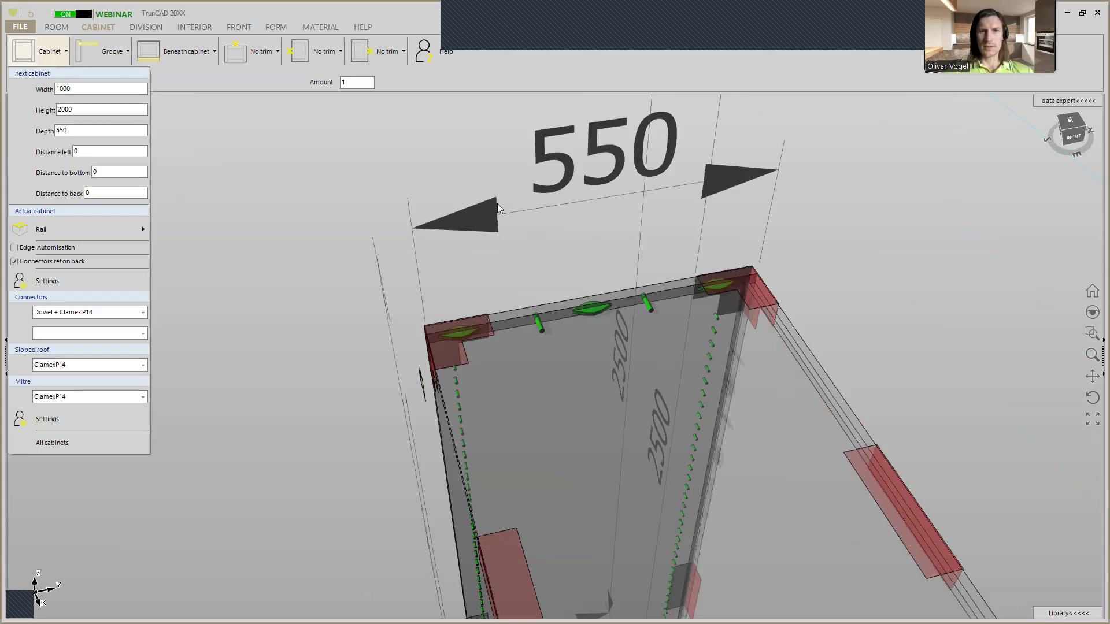
left_click(15, 263)
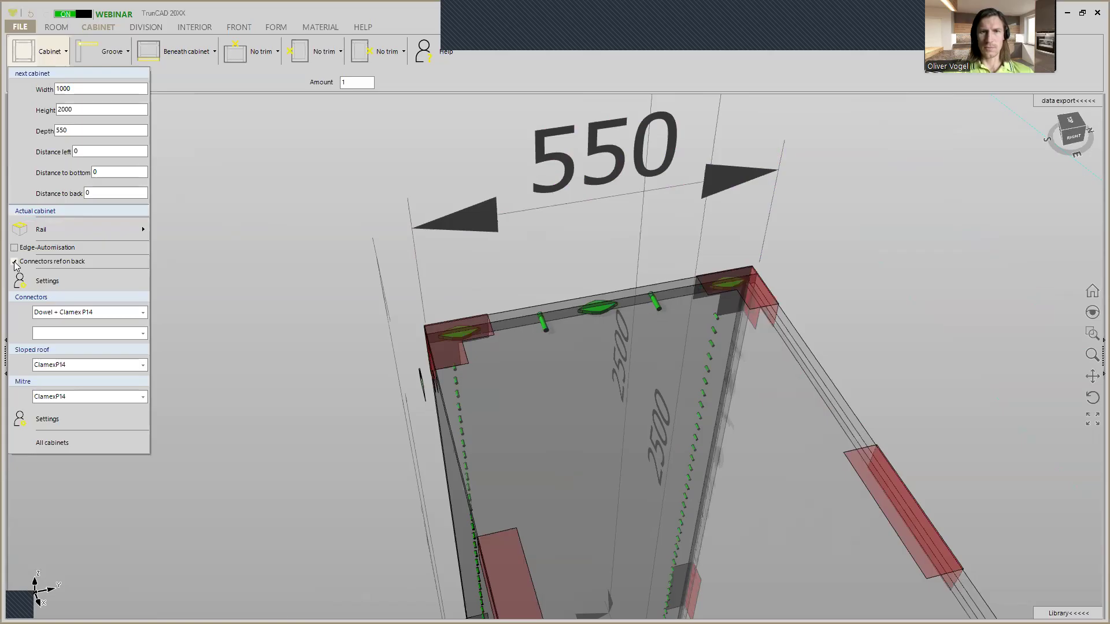
left_click(15, 262)
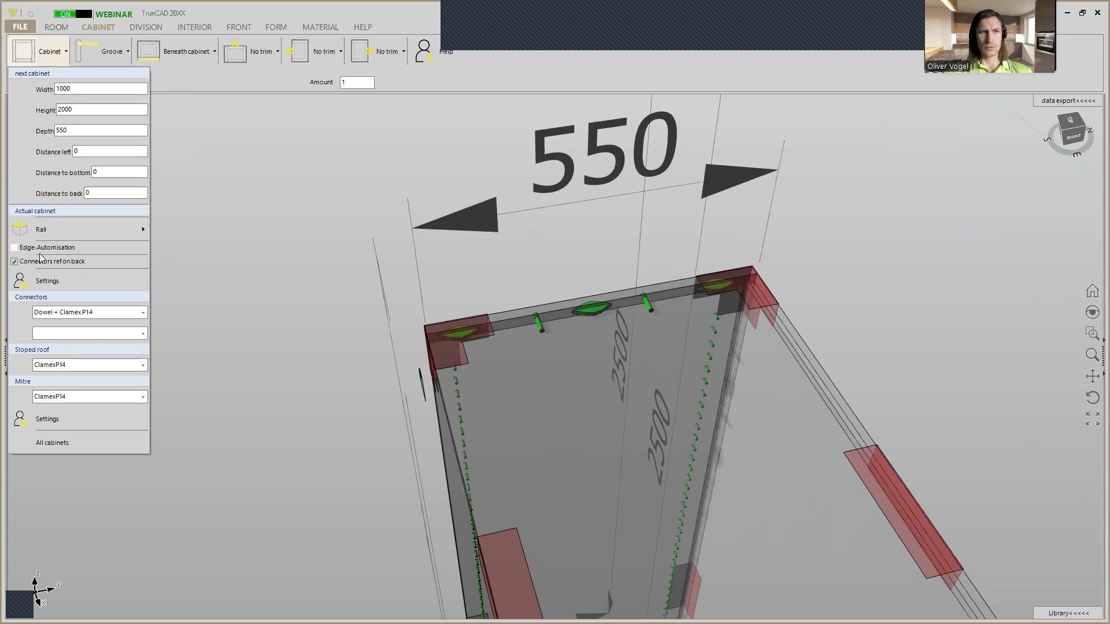
left_click(15, 262)
left_click(15, 262)
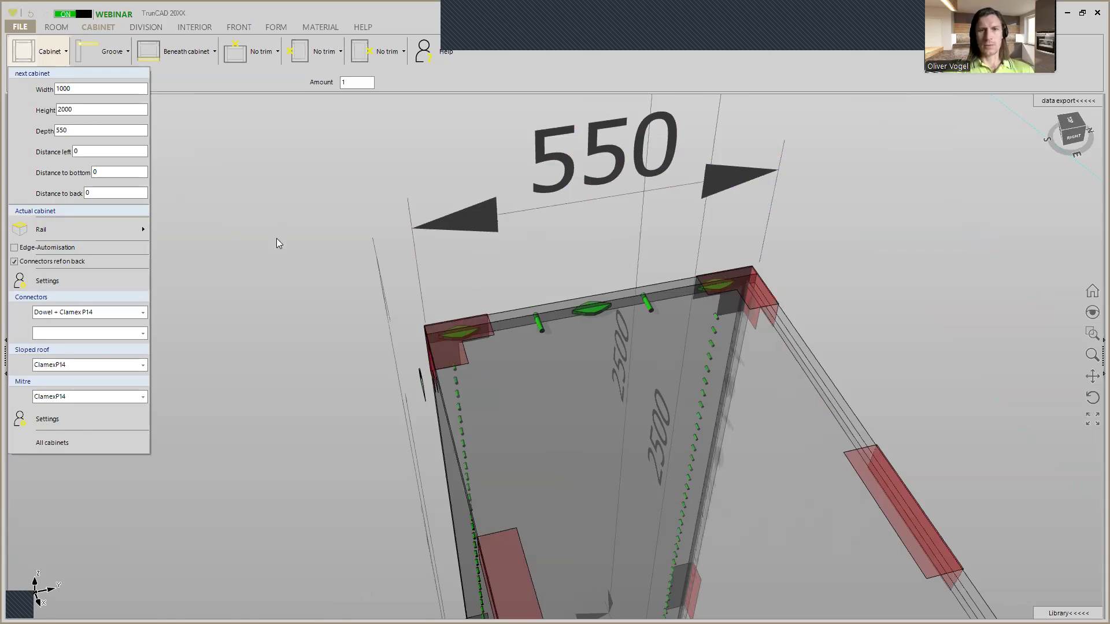
Step: Switch the cabinet from the transparent display to the solid shaded display and inspect its rear top edge
middle_click_drag(267, 178, 263, 143)
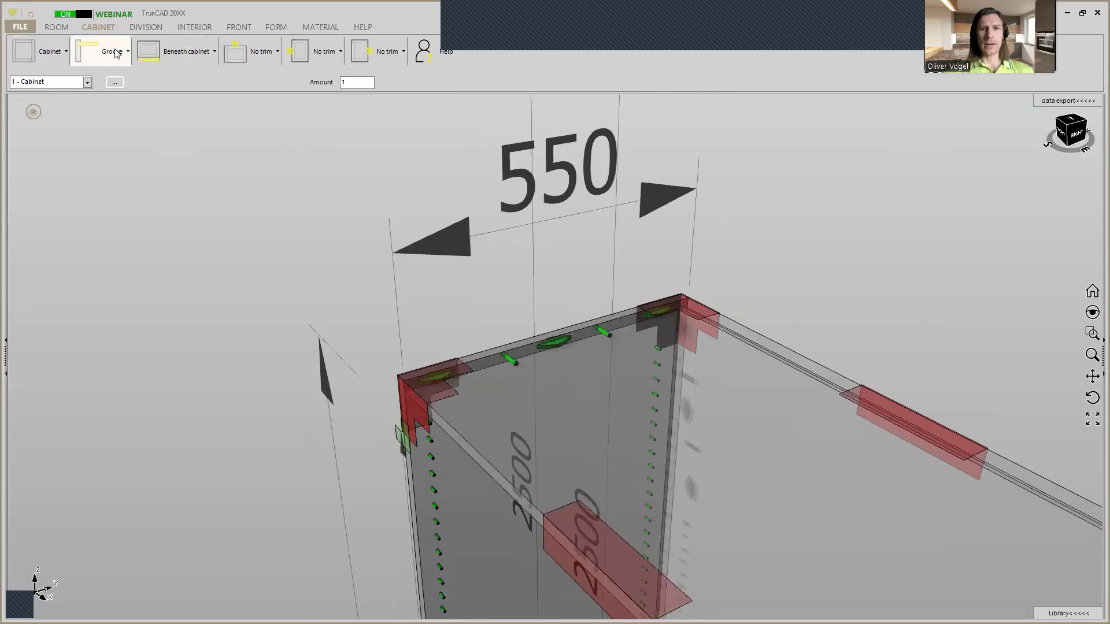
left_click(34, 111)
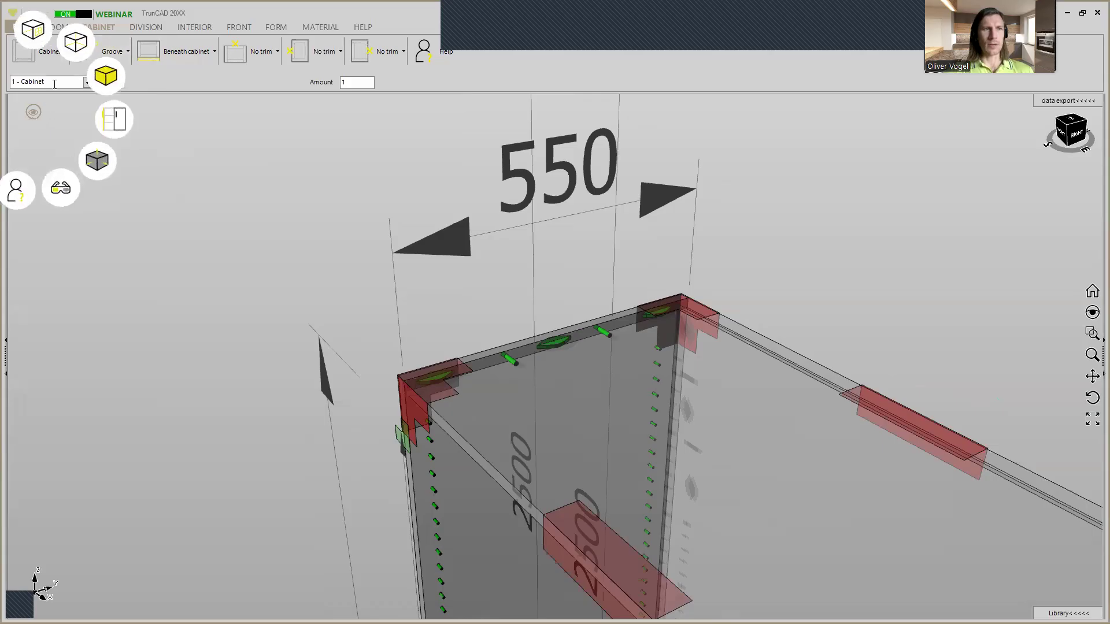
left_click(105, 81)
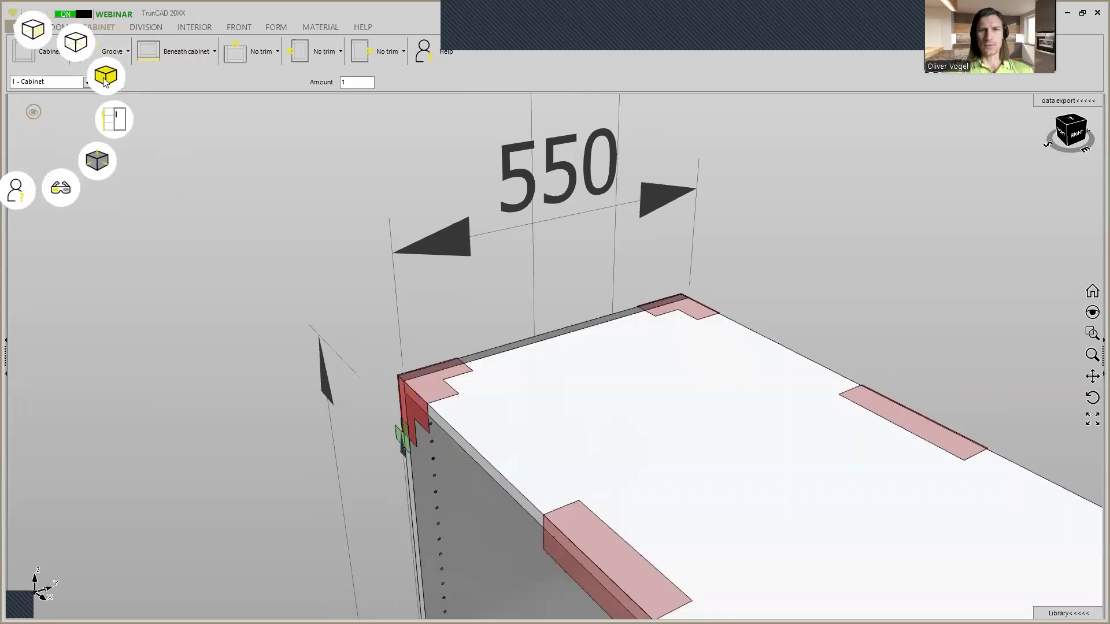
mouse_move(904, 327)
middle_mouse_down()
mouse_move(841, 328)
mouse_move(775, 310)
mouse_move(768, 258)
mouse_move(567, 203)
mouse_move(556, 186)
mouse_move(566, 203)
mouse_move(507, 197)
middle_mouse_up()
scroll(565, 201, "down", 2)
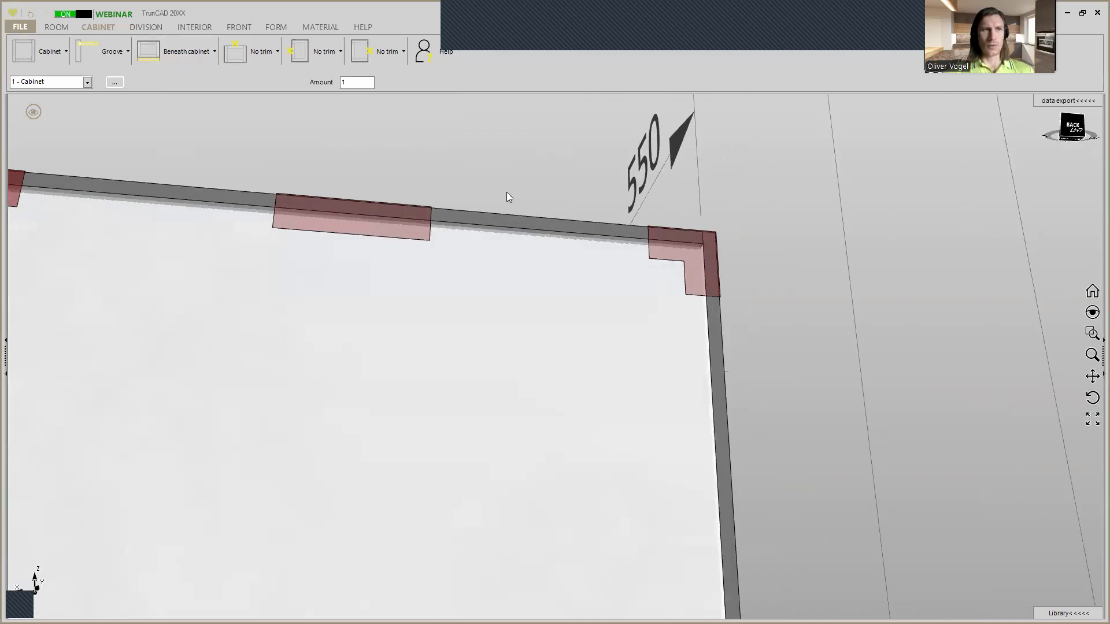
Step: Try the No back option on the cabinet and return the back panel to Groove
left_click(122, 53)
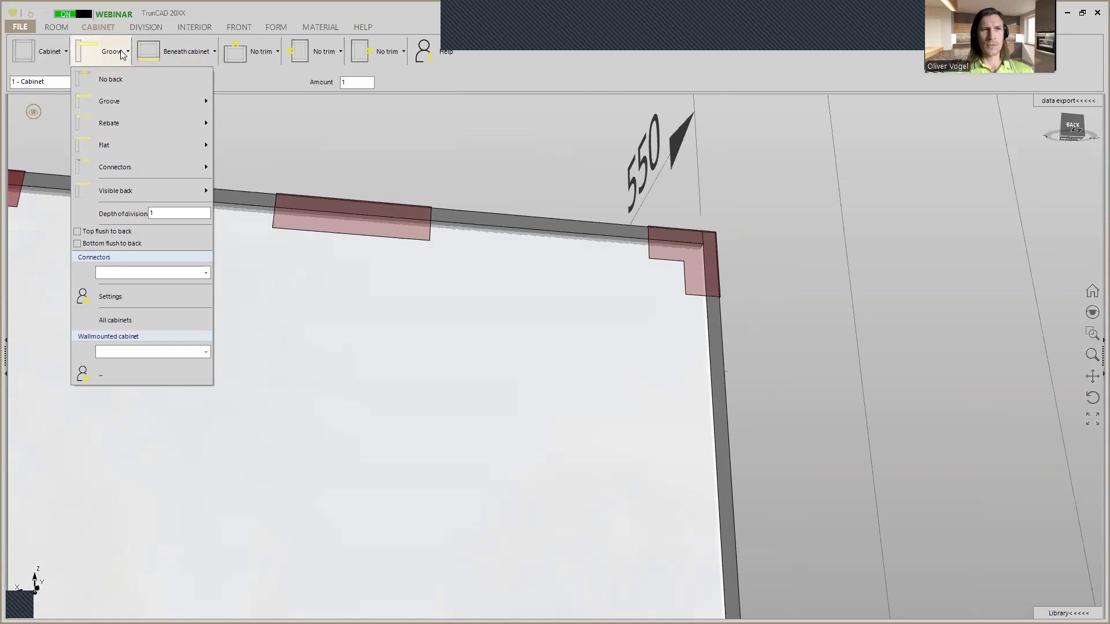
mouse_move(126, 96)
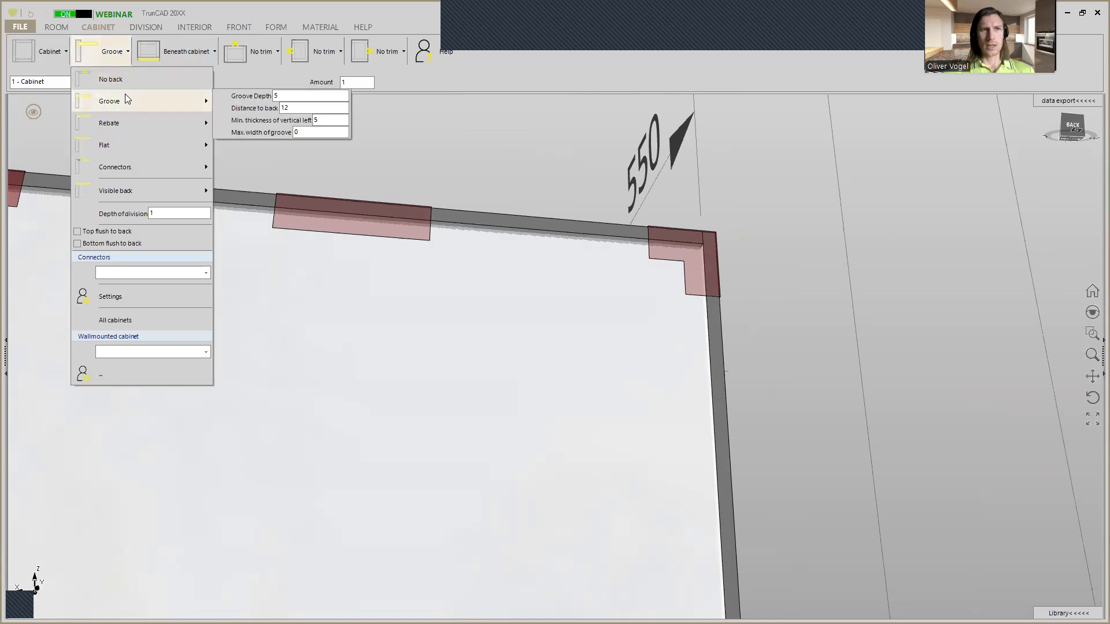
left_click(124, 80)
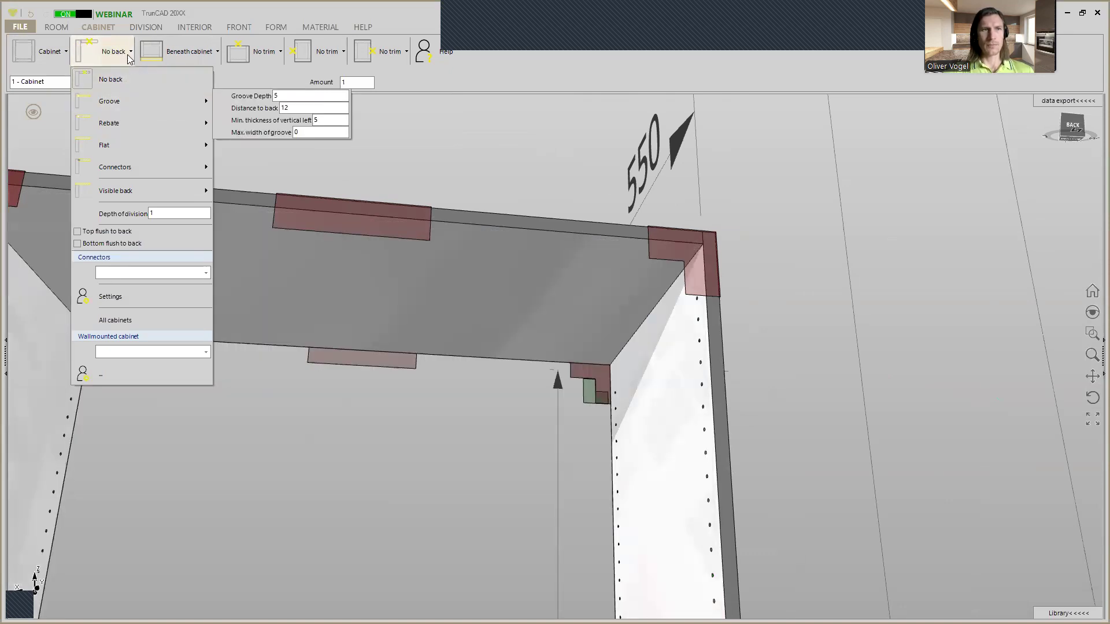
left_click(126, 105)
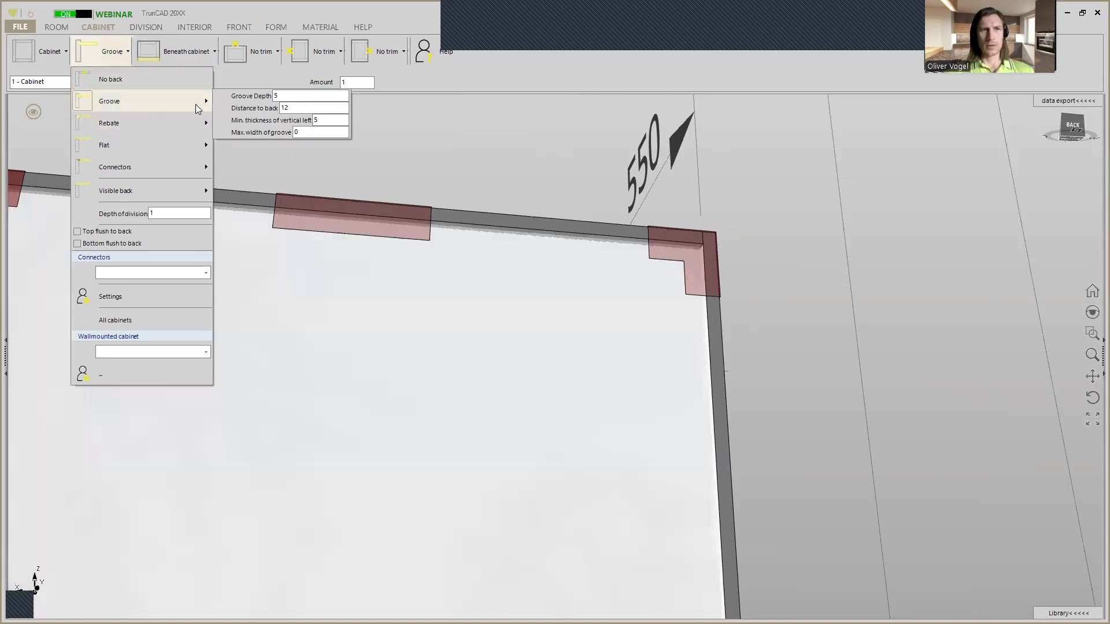
Step: Try a Distance to back of 120 for the grooved back panel and restore it to 12
double_click(295, 106)
type("120")
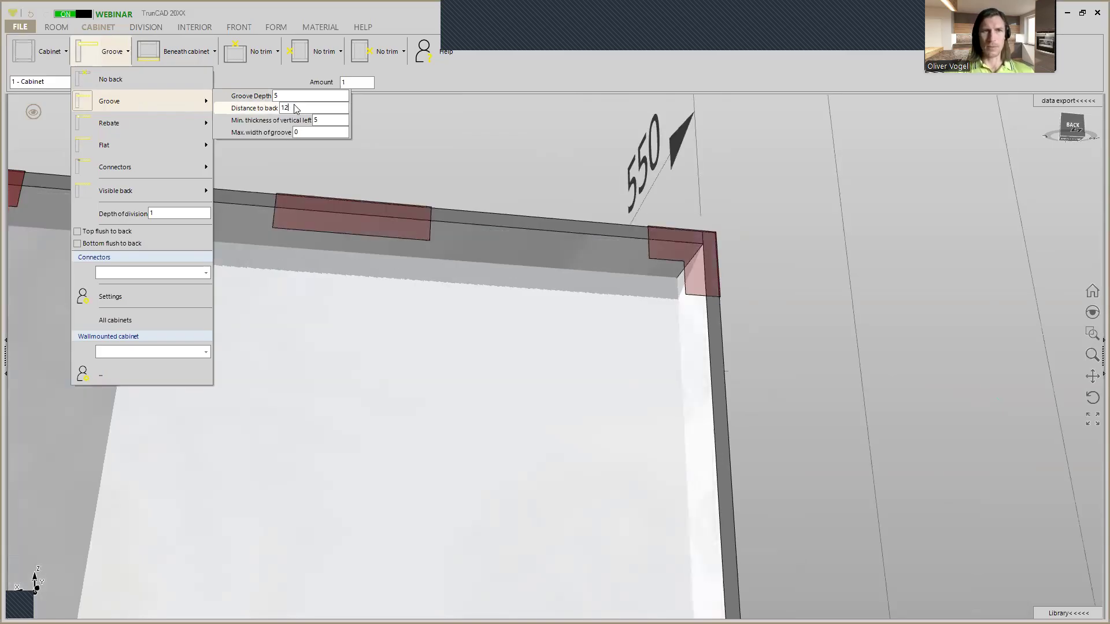
key("BackSpace")
Step: Try the Rebate and Flat back panel types on the cabinet and return to Groove
mouse_move(154, 126)
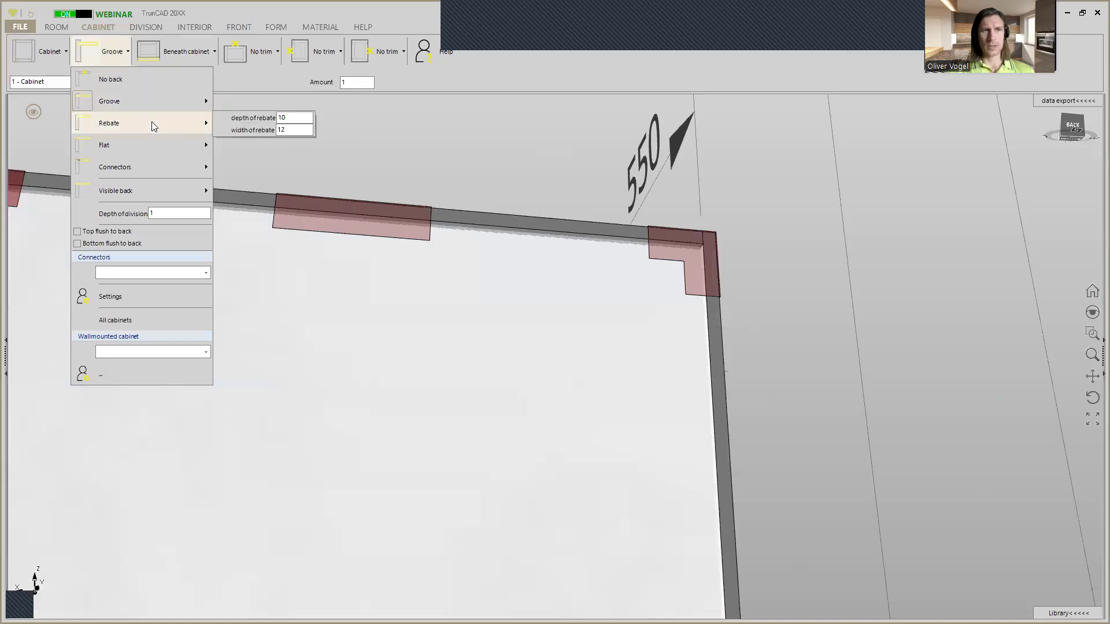
left_click(149, 126)
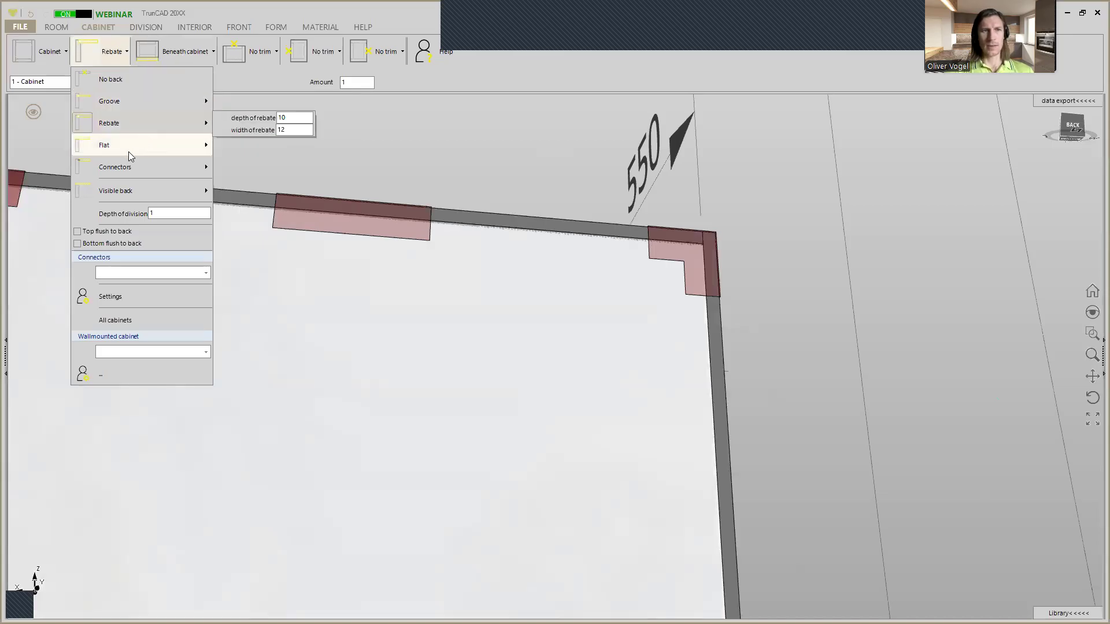
left_click(127, 154)
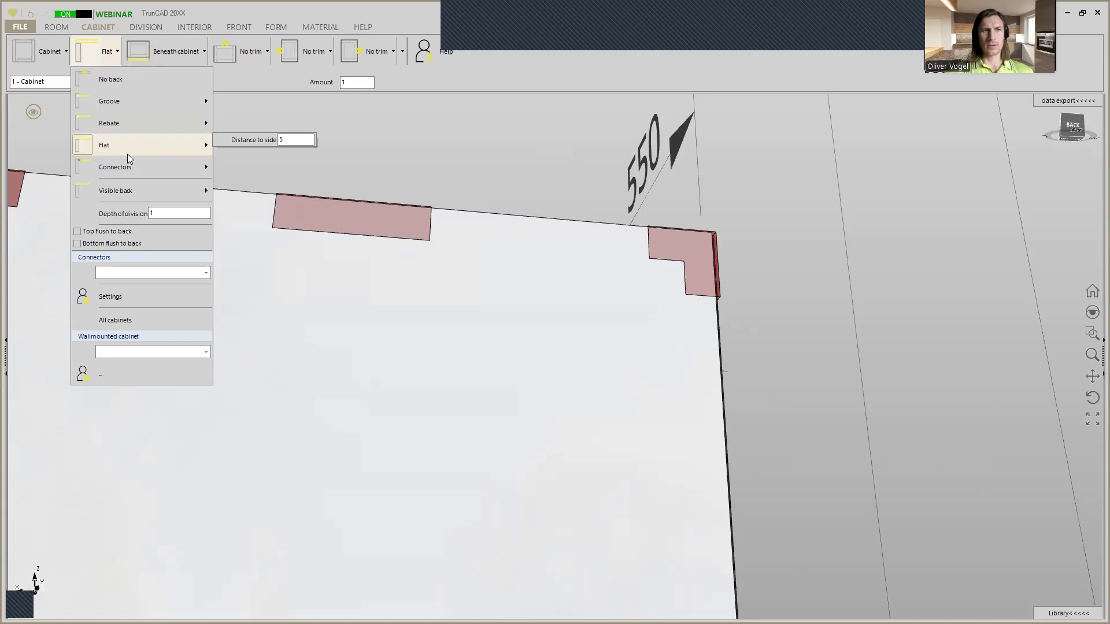
left_click(126, 106)
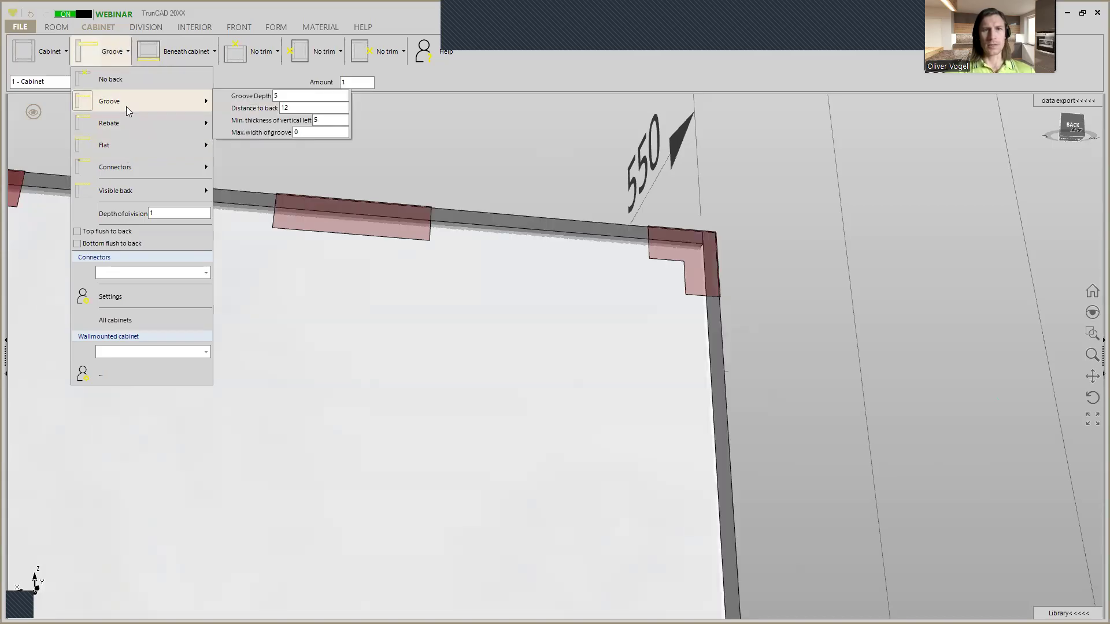
Step: Turn on Top flush to back and Bottom flush to back and examine how the top panel meets the back panel
left_click(77, 233)
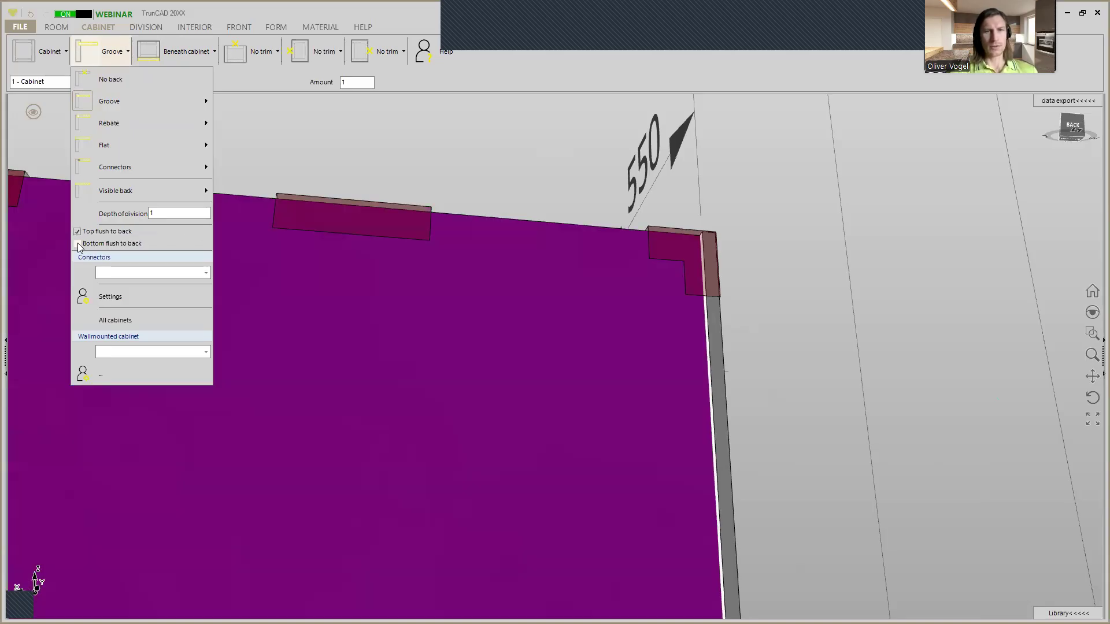
middle_click_drag(550, 226, 562, 270)
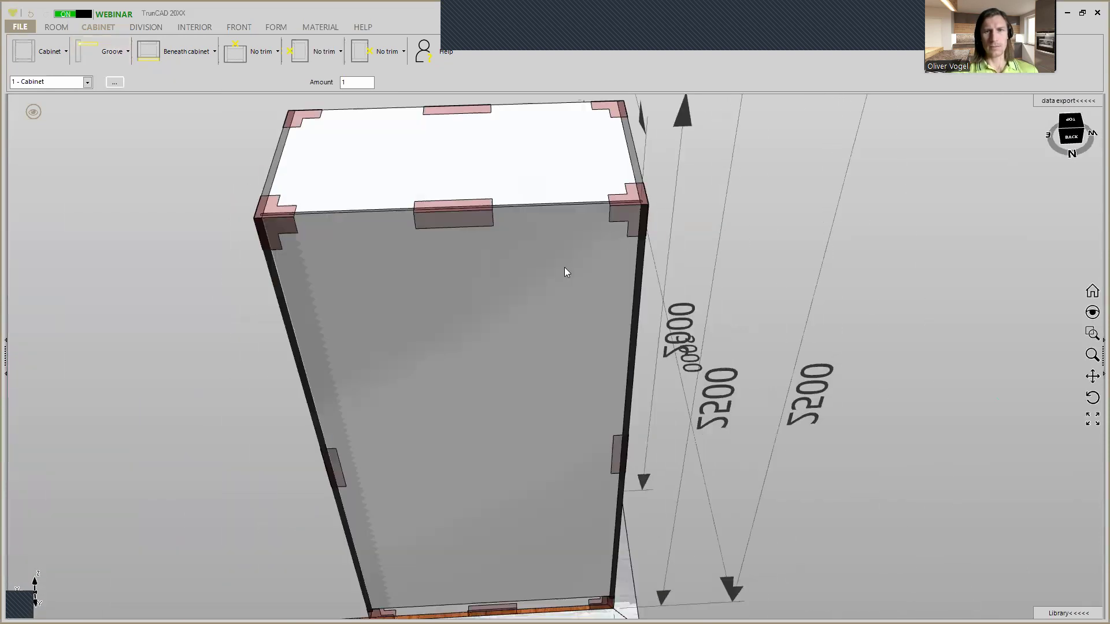
scroll(599, 172, "up", 3)
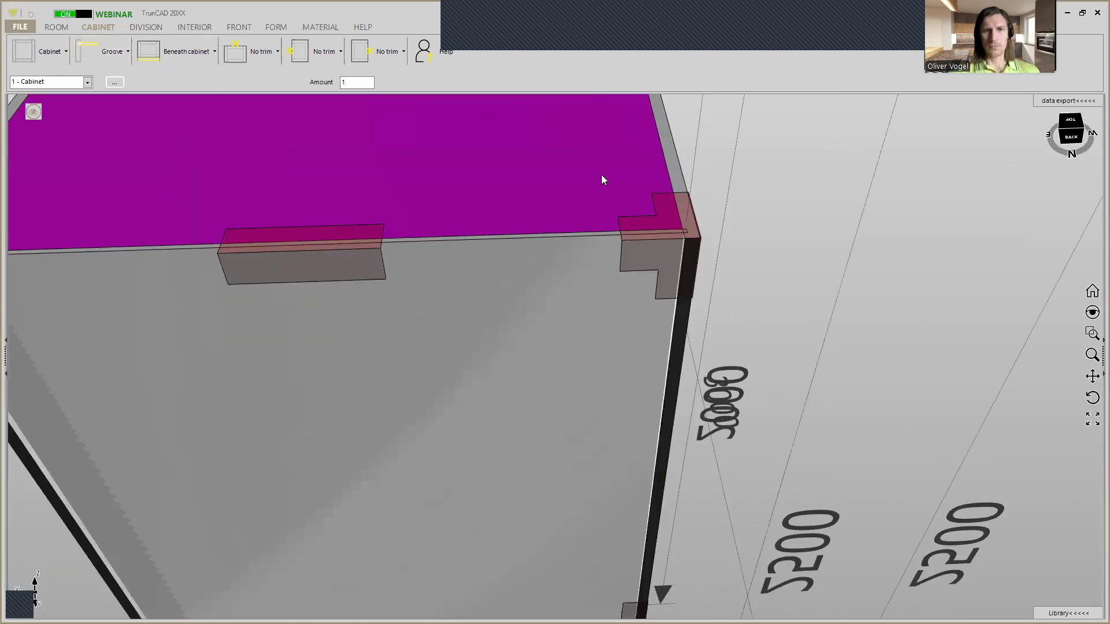
scroll(587, 179, "down", 3)
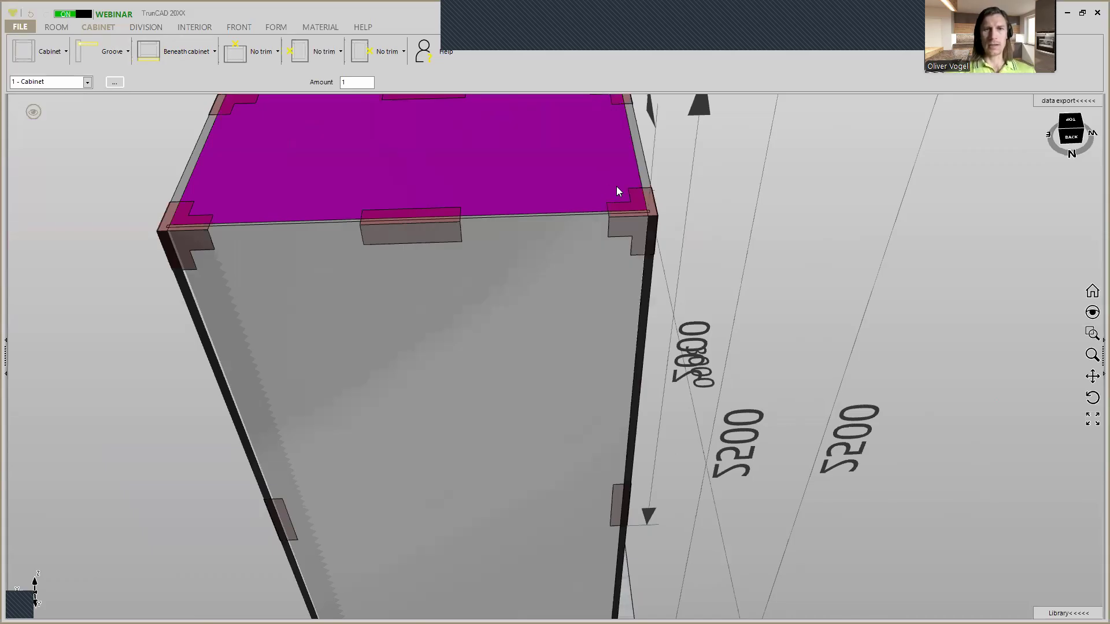
scroll(623, 184, "up", 4)
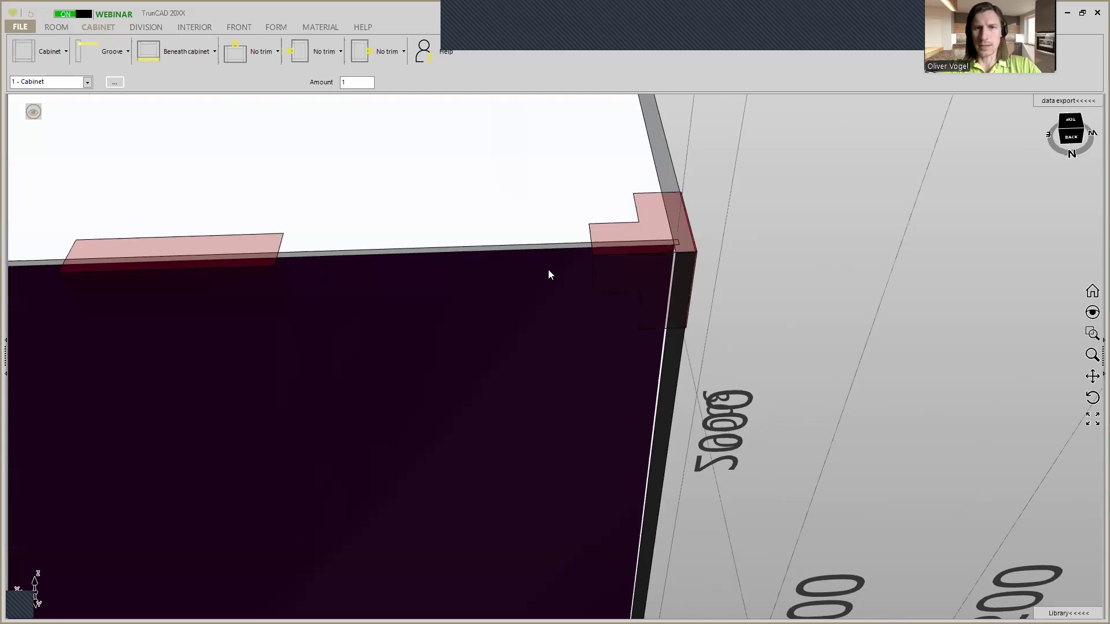
scroll(548, 270, "down", 5)
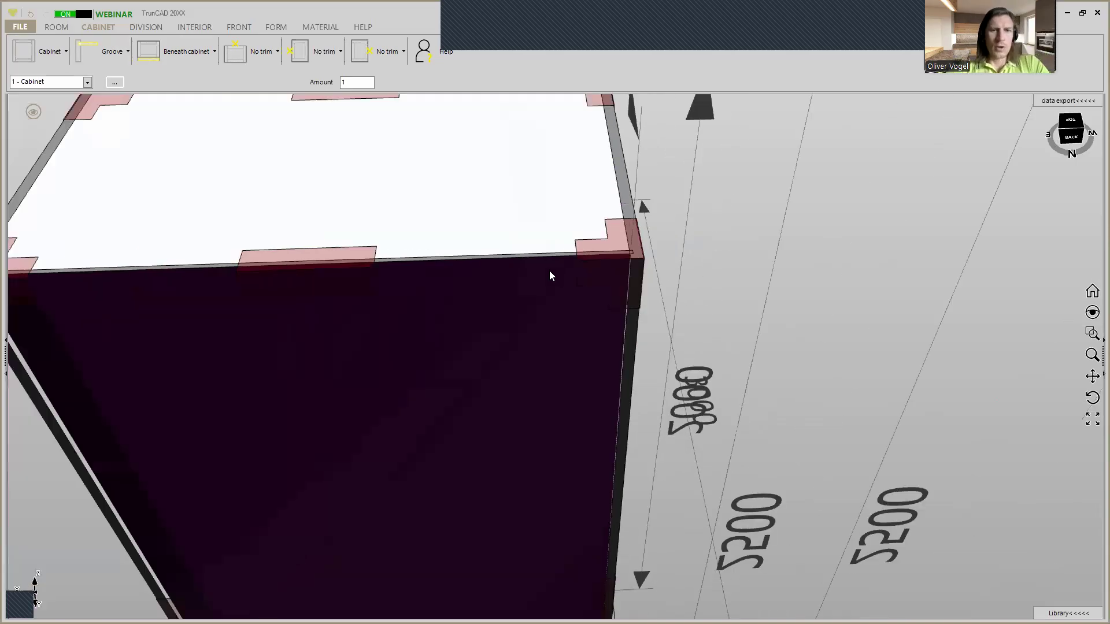
middle_click_drag(548, 271, 731, 265)
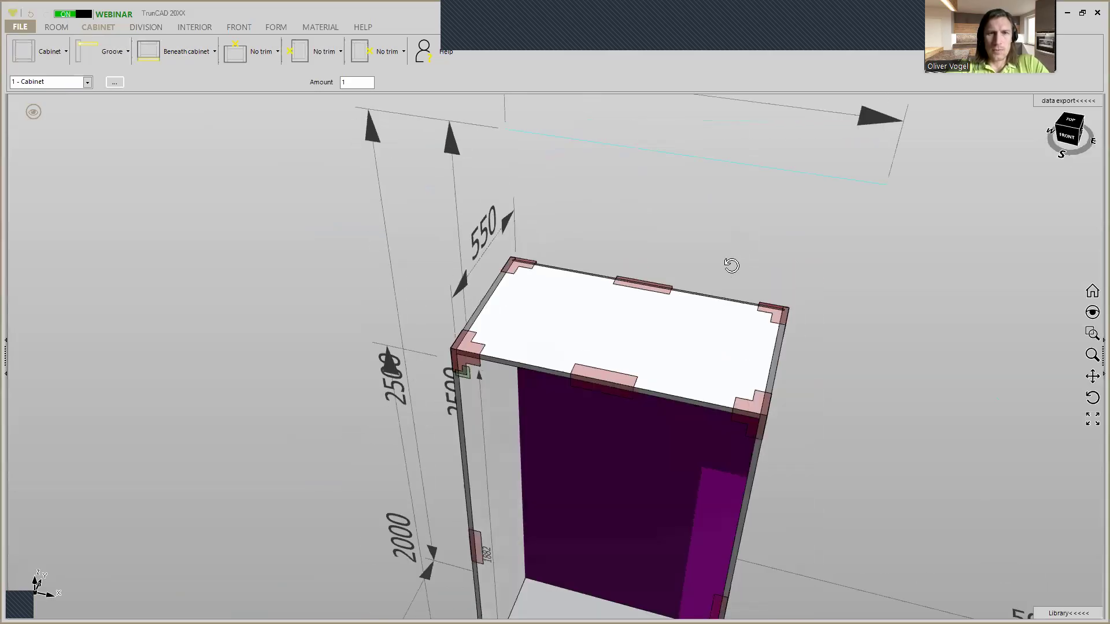
Step: Turn Top flush to back and Bottom flush to back off again for the grooved back panel
left_click(118, 51)
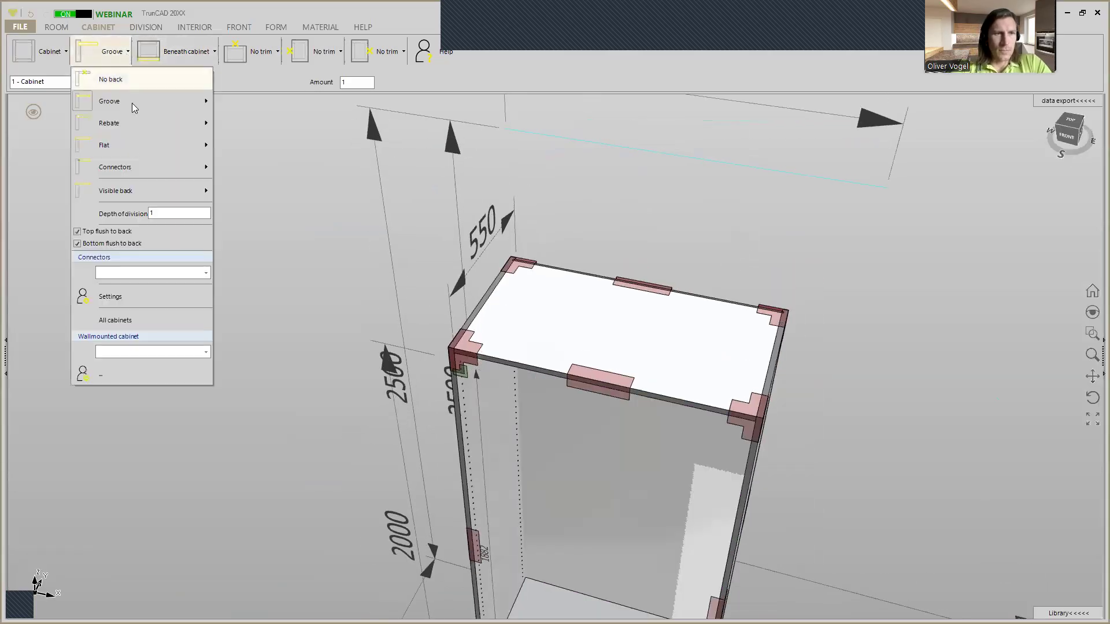
left_click(78, 232)
left_click(79, 244)
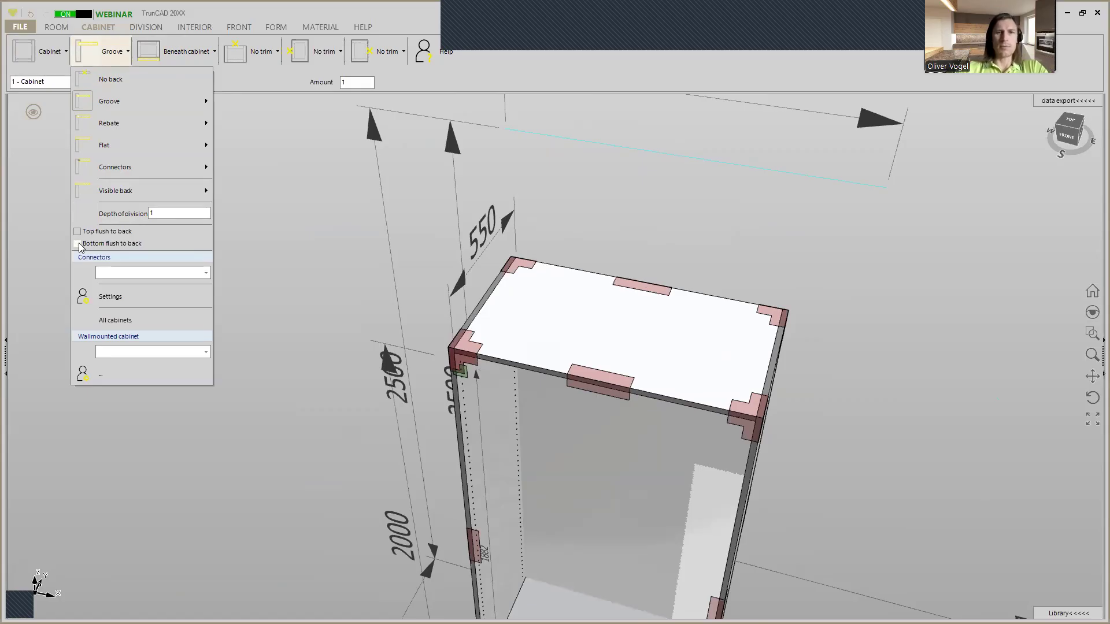
Step: Toggle the cabinet's Plinthlegs option off and on, and view the available plinth leg models without changing the selection
scroll(651, 425, "down", 7)
middle_click_drag(683, 519, 669, 589)
scroll(670, 582, "up", 5)
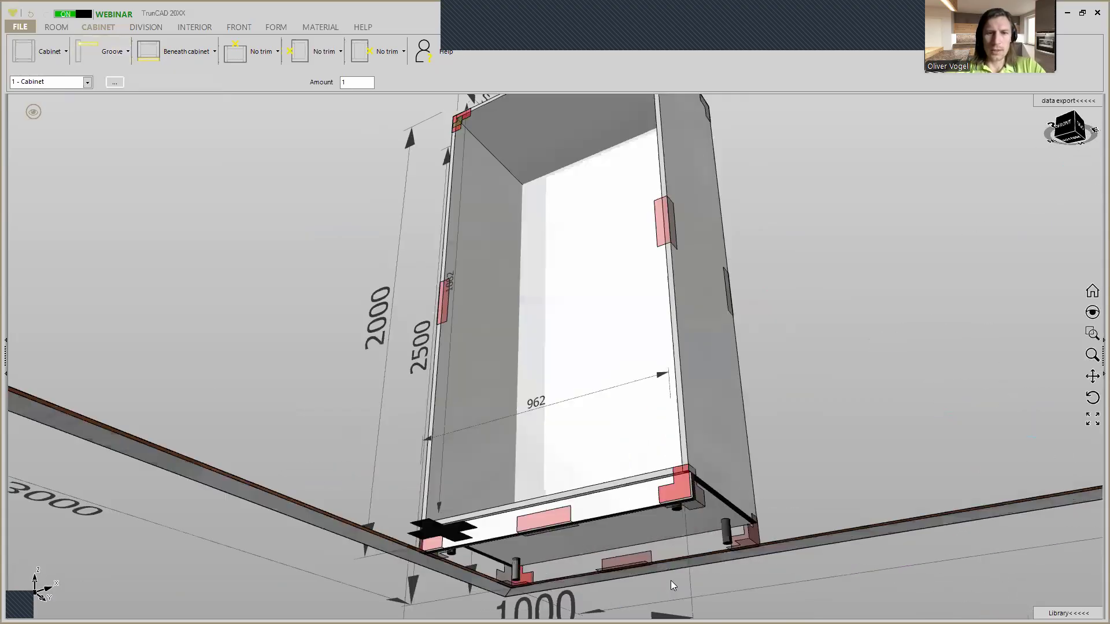
middle_click_drag(800, 456, 818, 360, "ctrl")
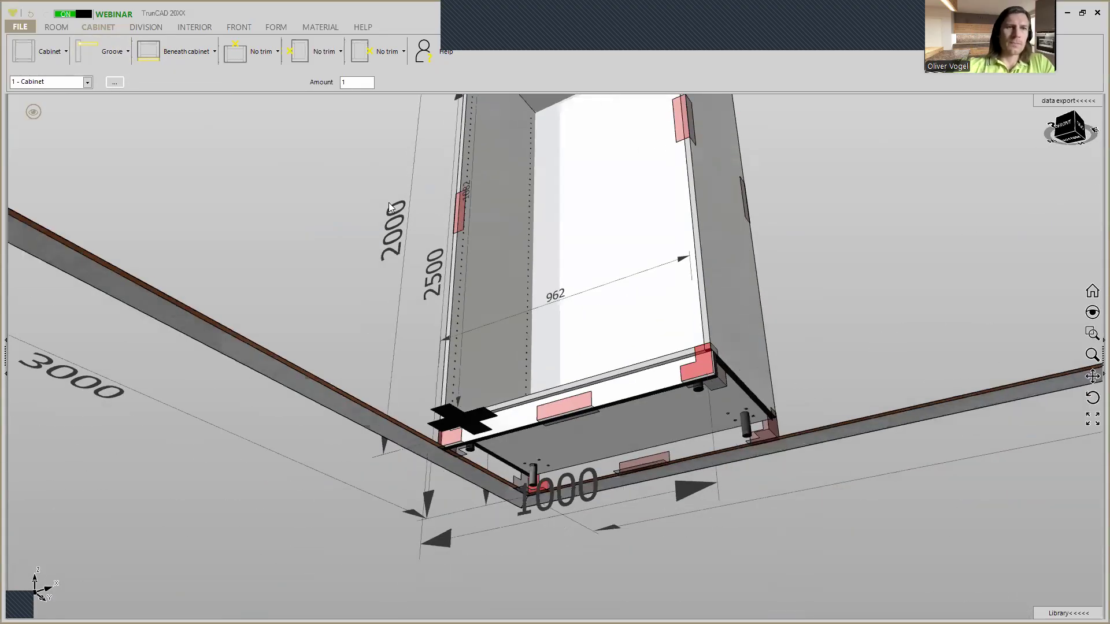
left_click(199, 59)
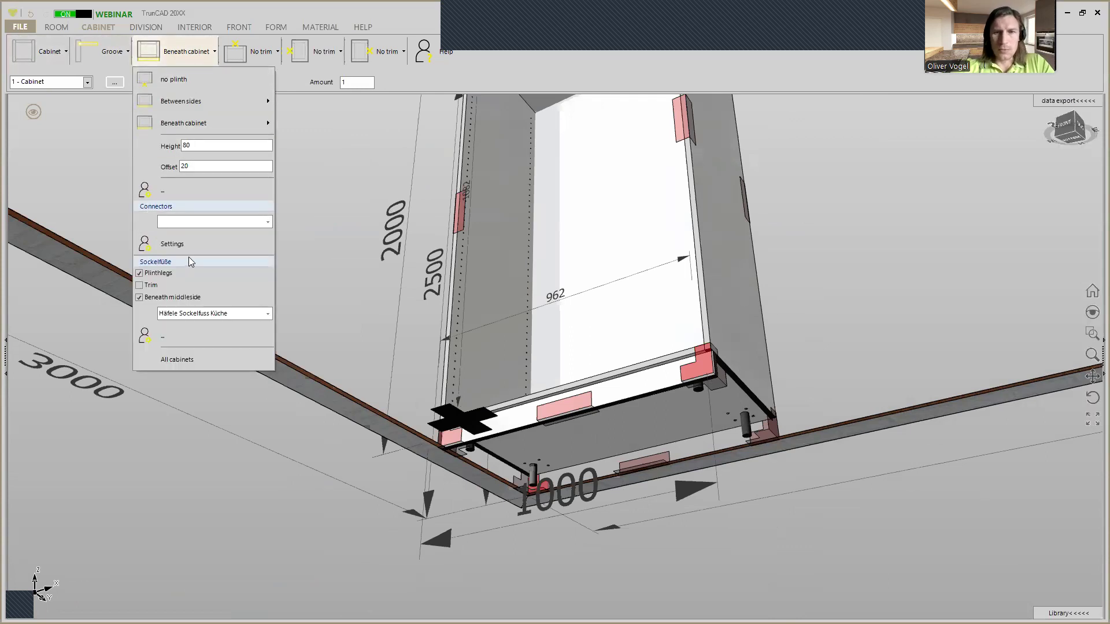
scroll(677, 445, "up", 2)
scroll(677, 445, "down", 2)
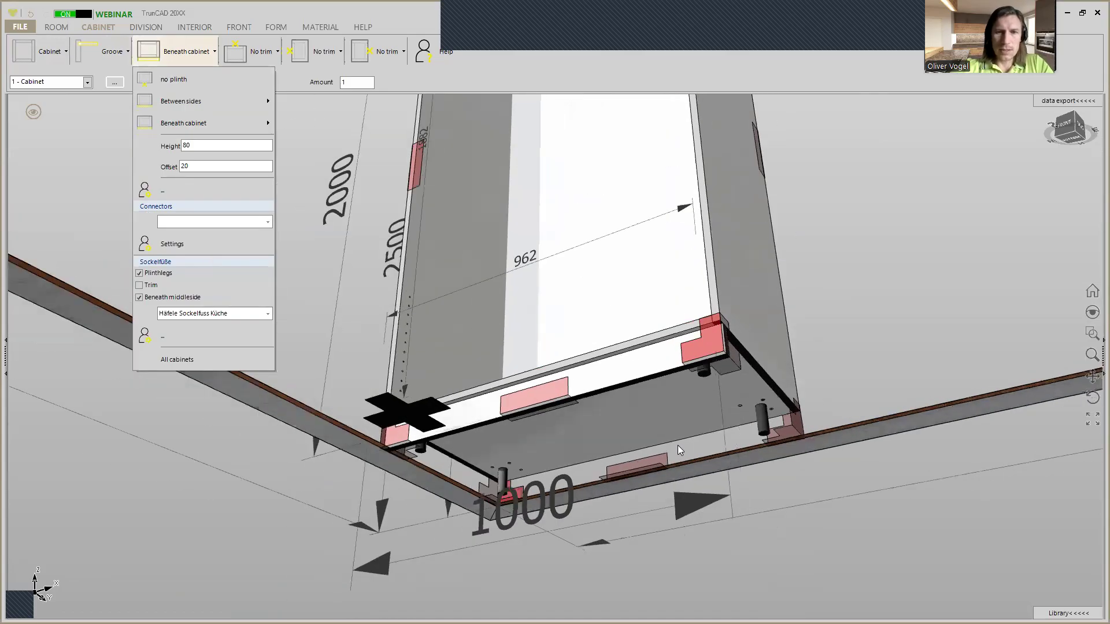
left_click(139, 274)
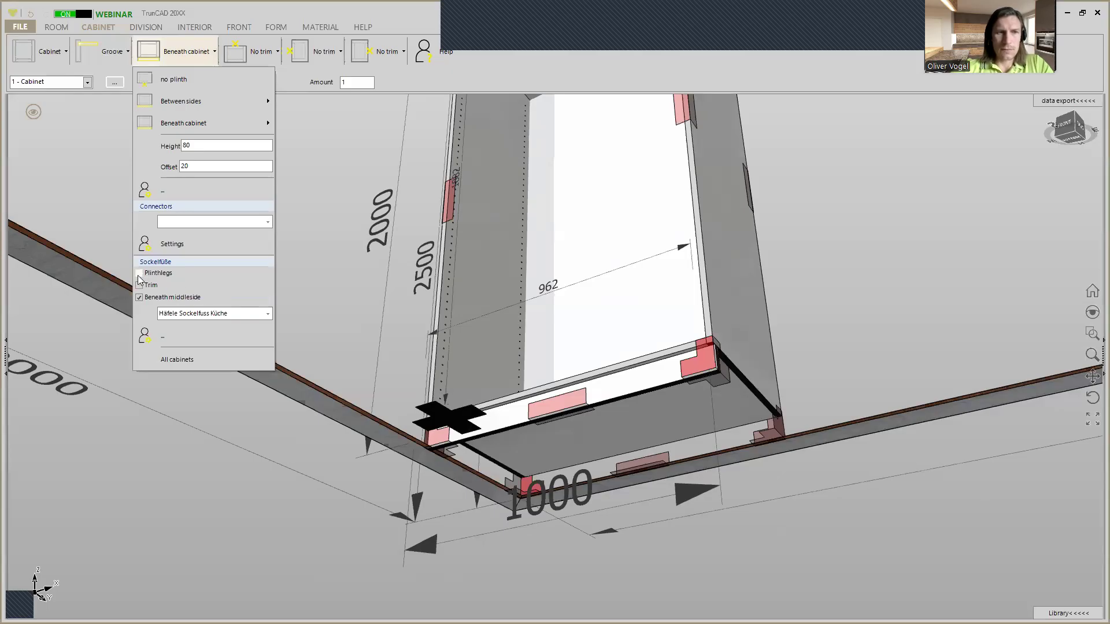
left_click(139, 274)
left_click(267, 313)
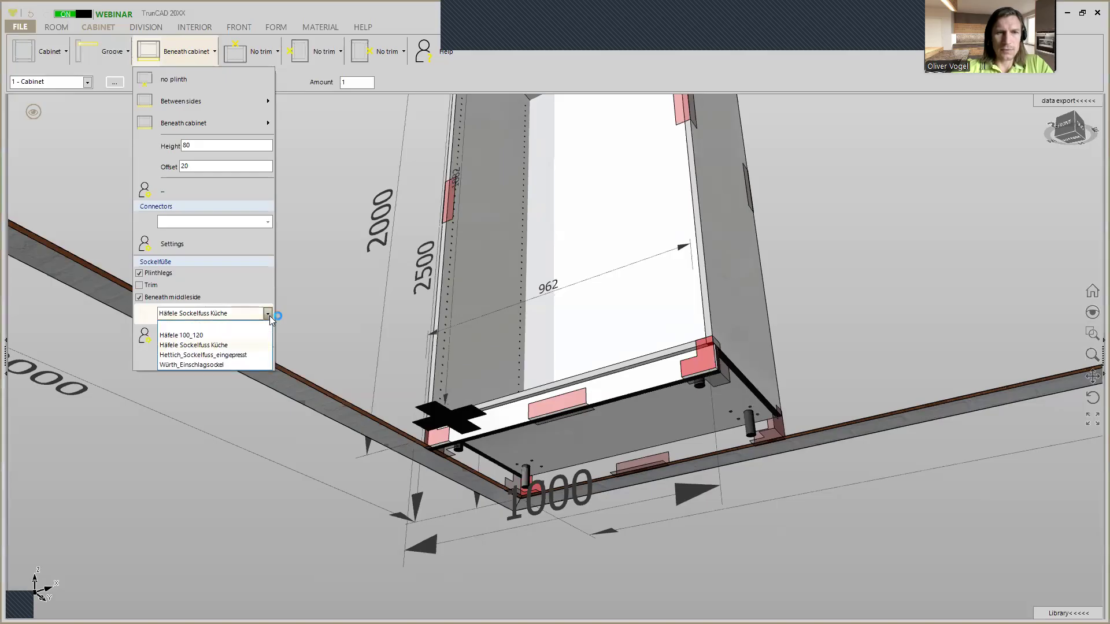
left_click(269, 314)
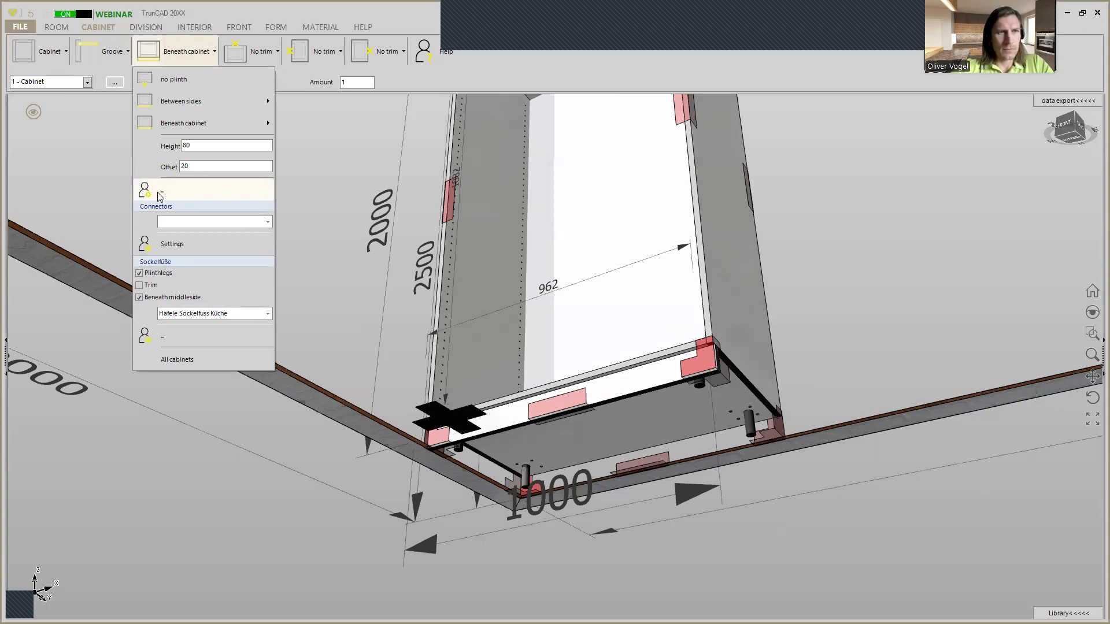
Step: Set the left and right plinth leg distances to 80 in the plinth settings, save, and check the legs beneath the cabinet
left_click(192, 191)
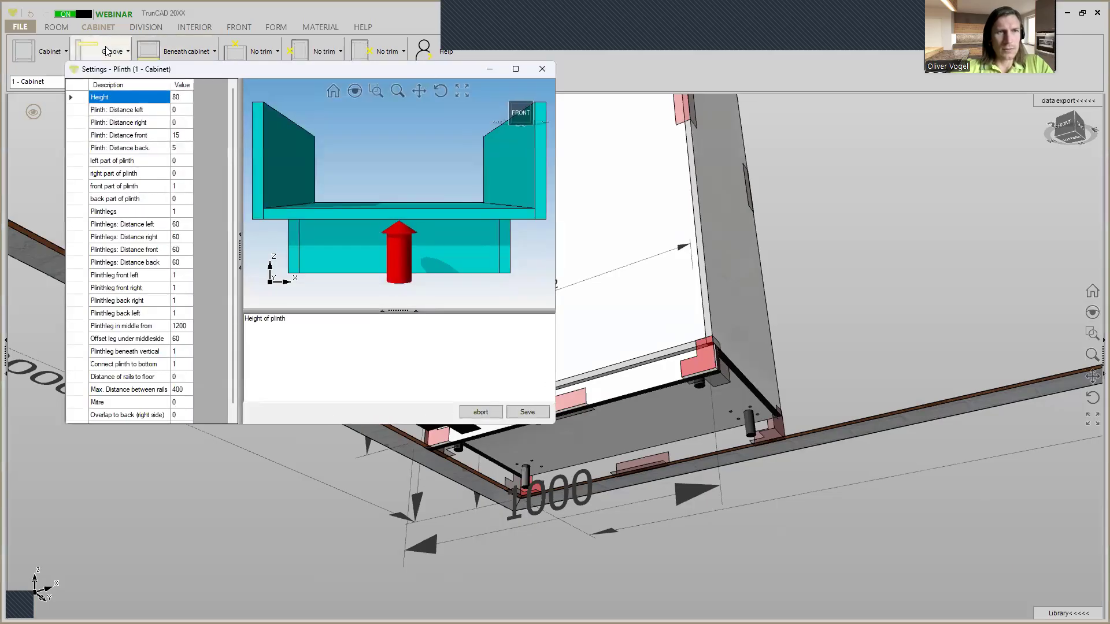
left_click(179, 100)
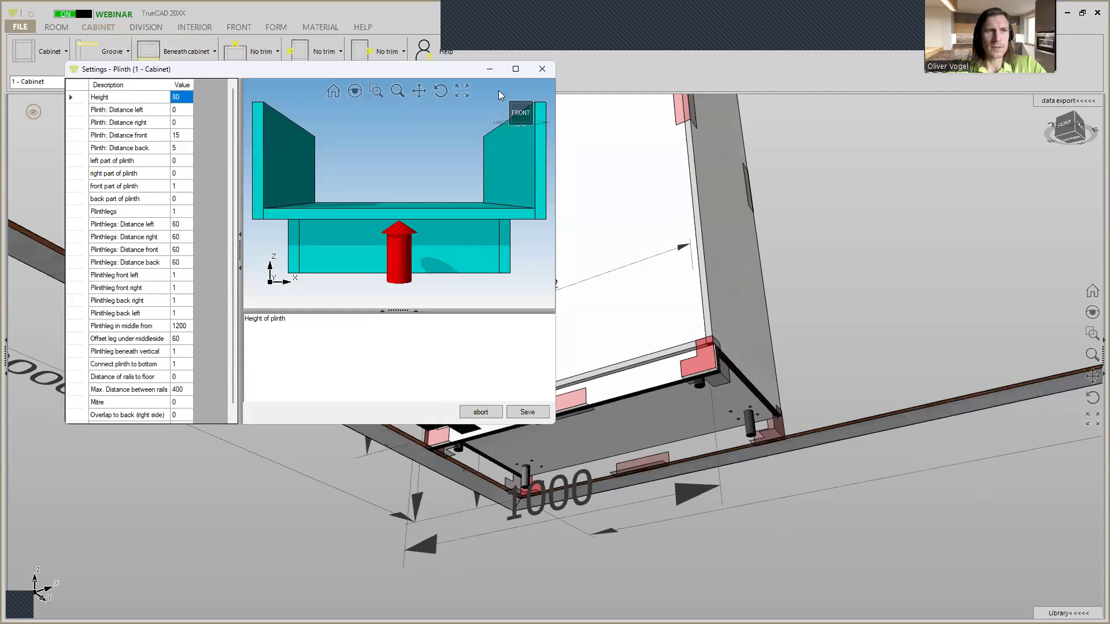
left_click(181, 111)
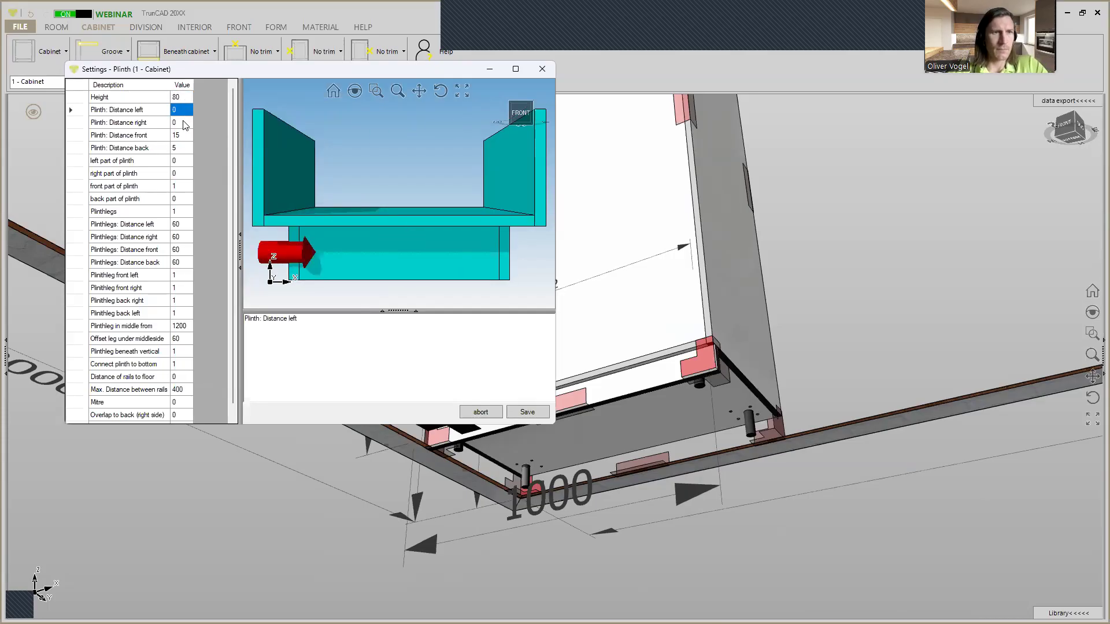
left_click(181, 226)
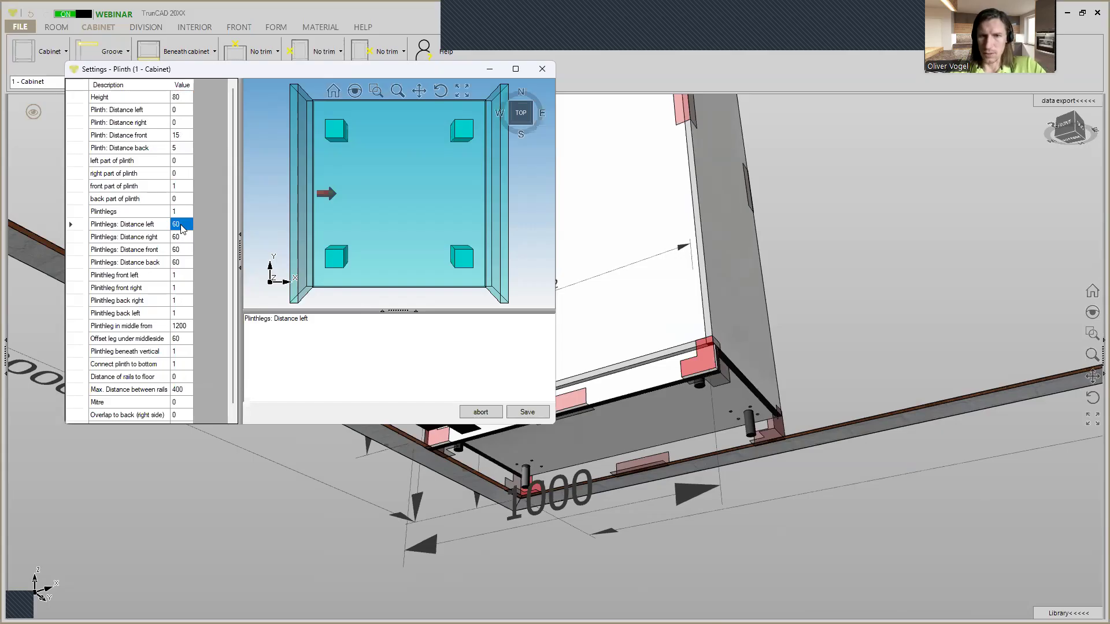
type("80")
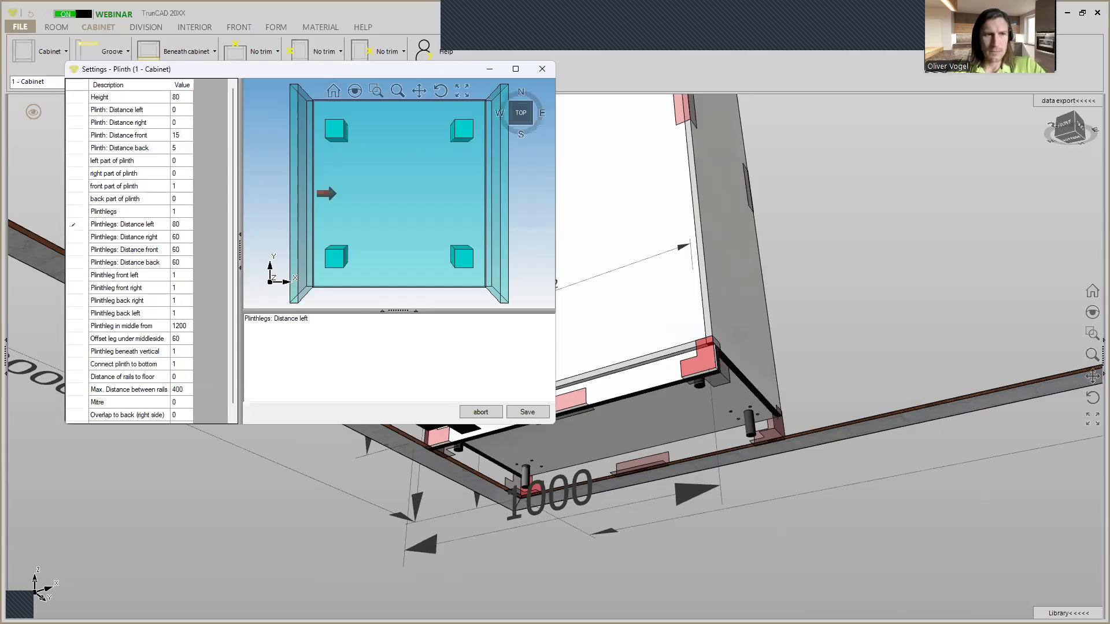
left_click(179, 241)
type("80")
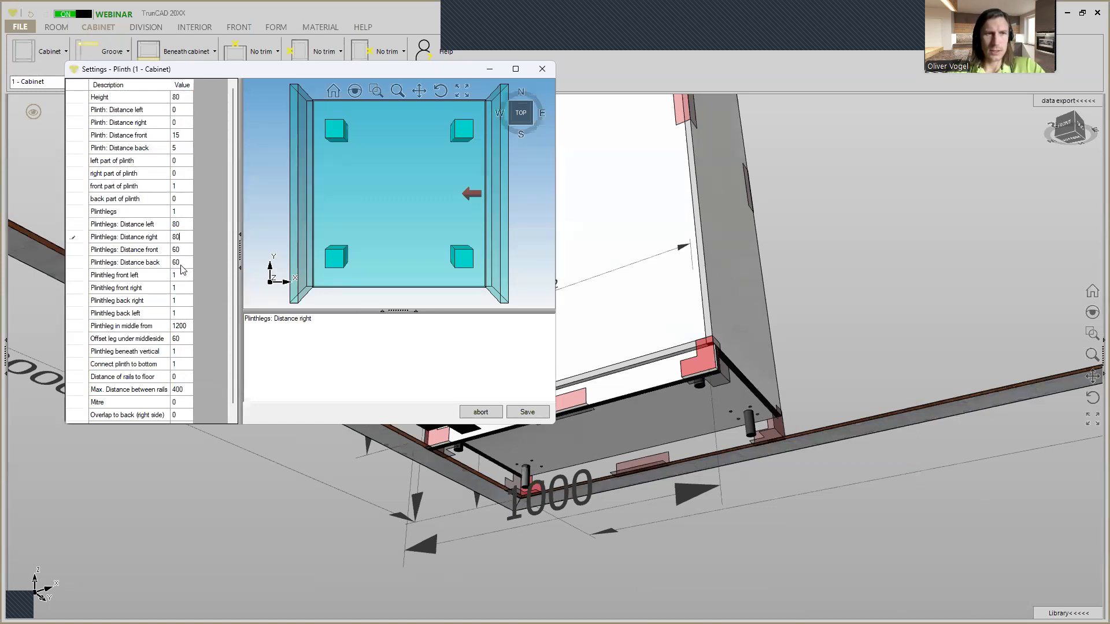
left_click(532, 417)
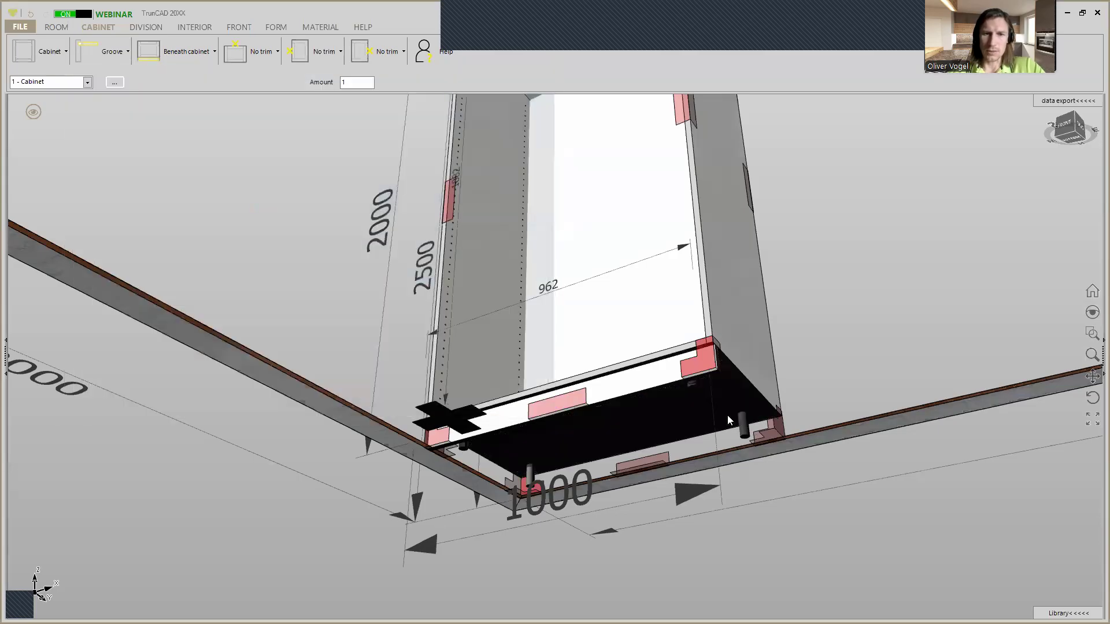
scroll(781, 402, "up", 8)
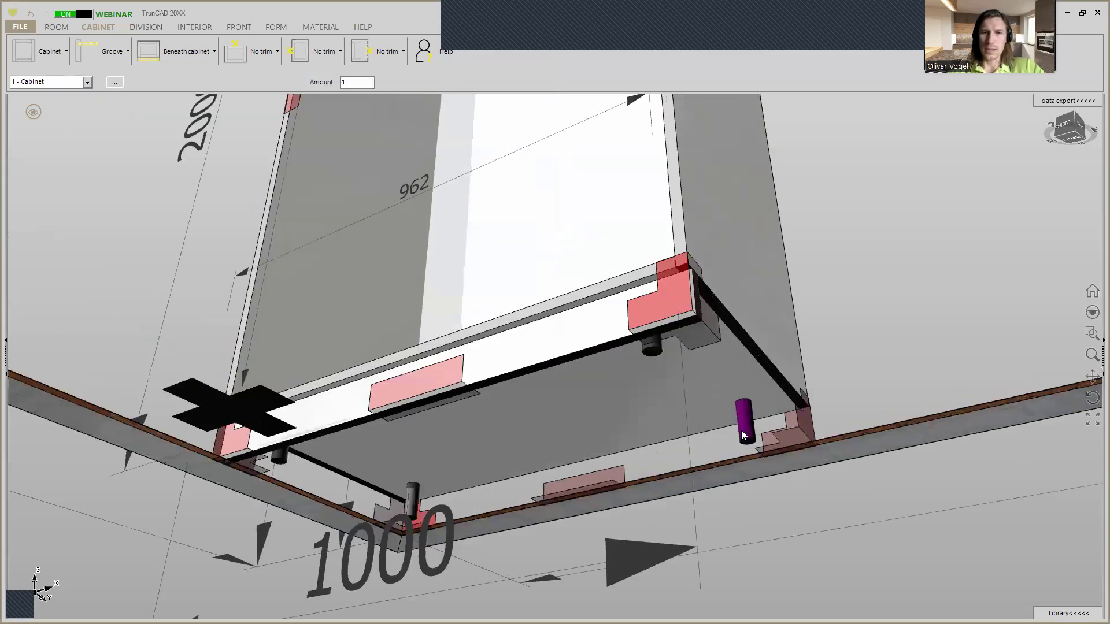
scroll(782, 399, "down", 6)
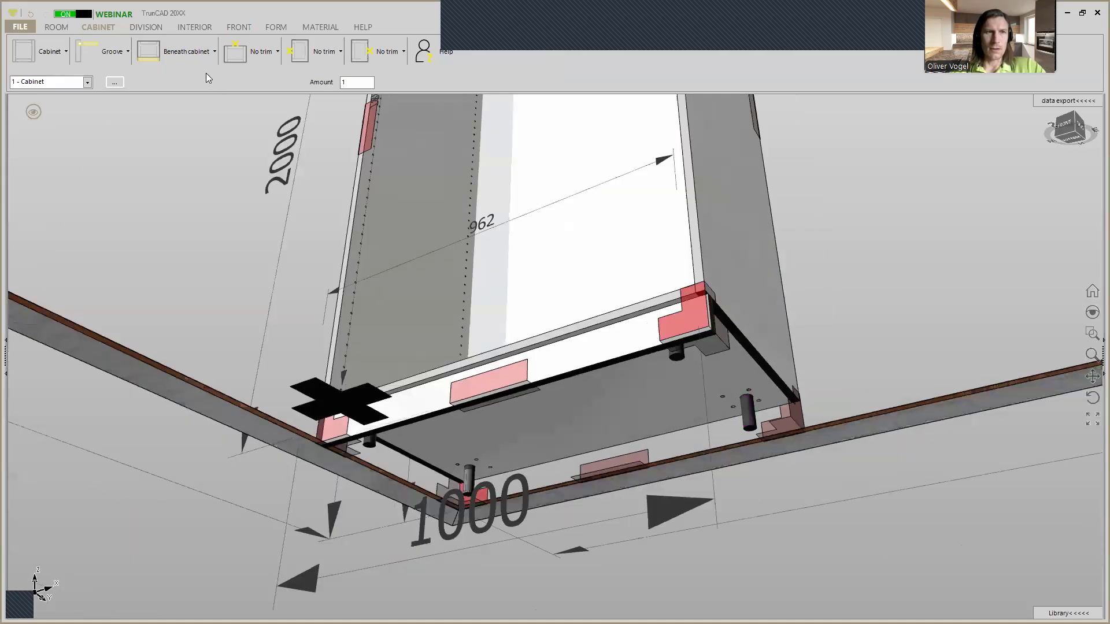
Step: Toggle the cabinet's Plinthlegs option to compare both states, and leave it turned off
left_click(198, 58)
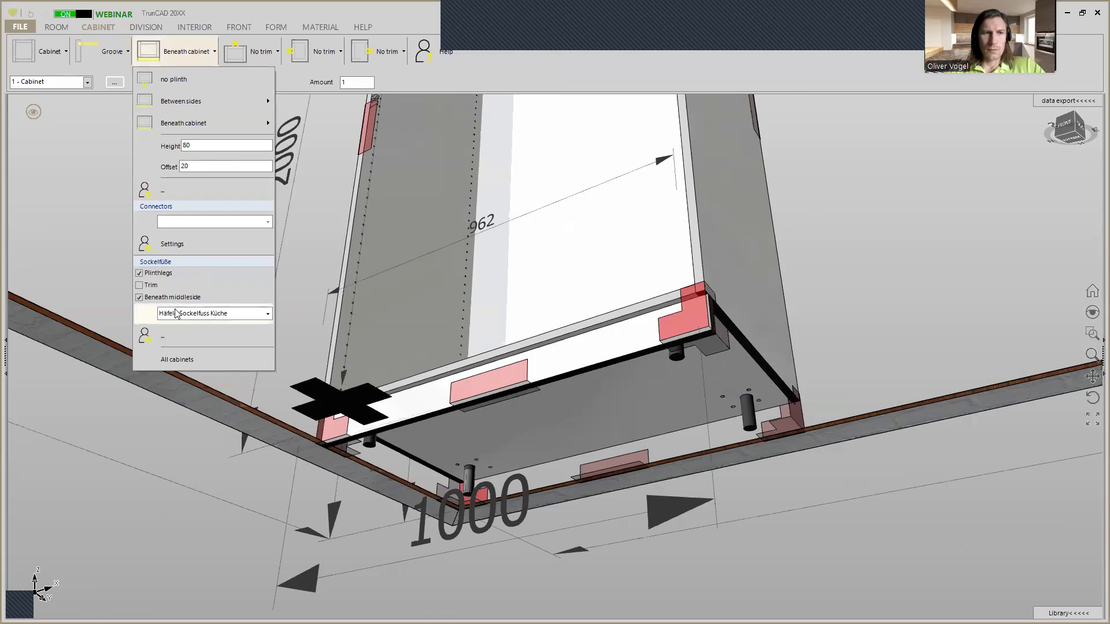
left_click(139, 274)
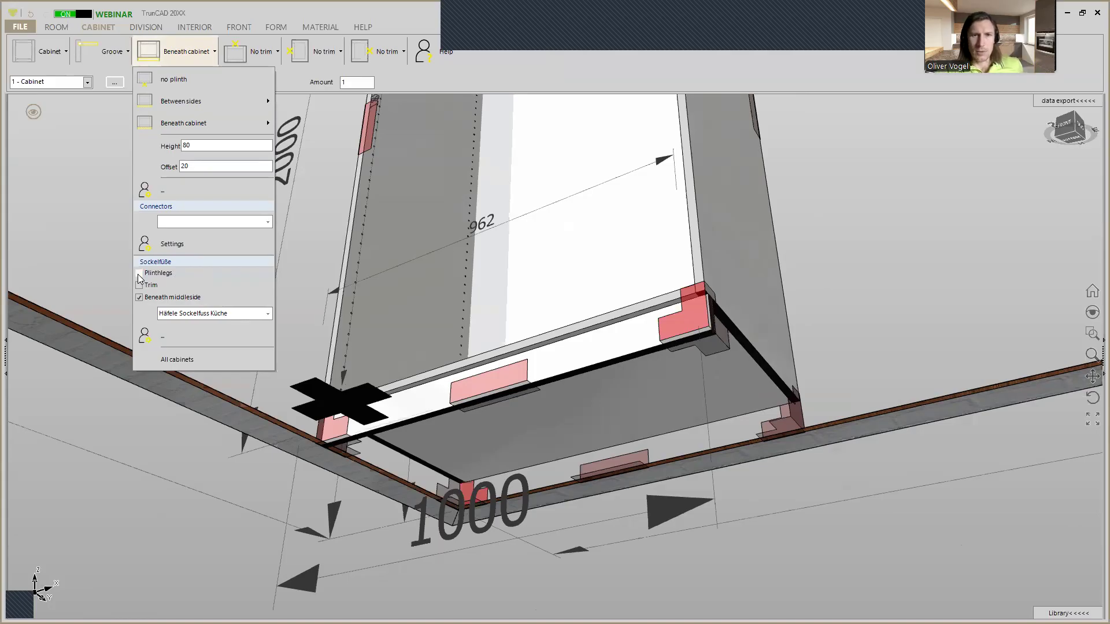
left_click(139, 274)
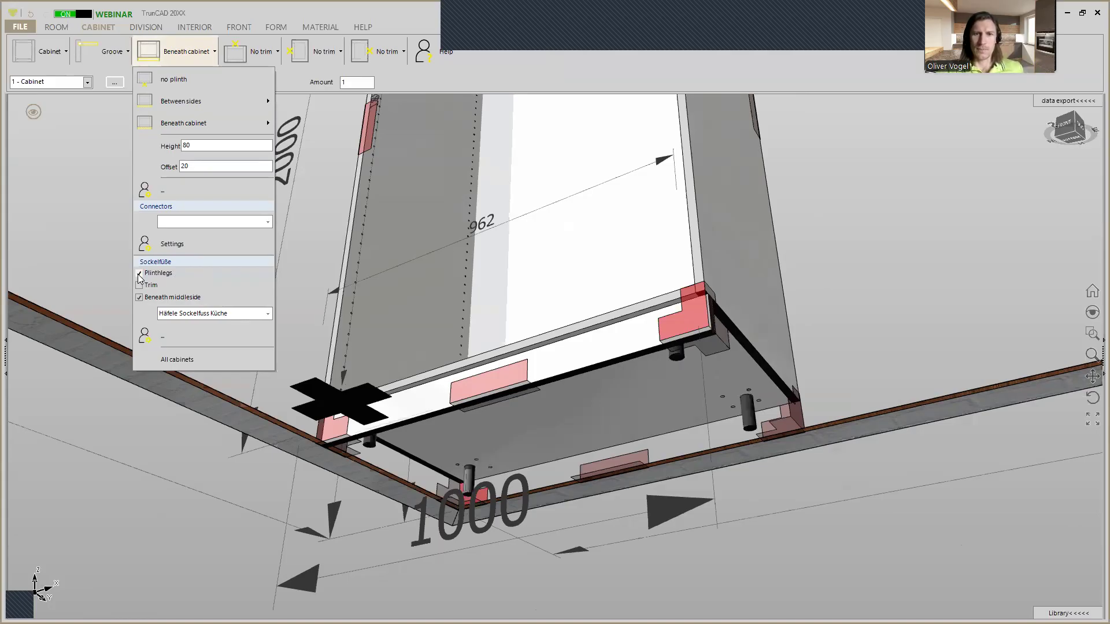
left_click(139, 274)
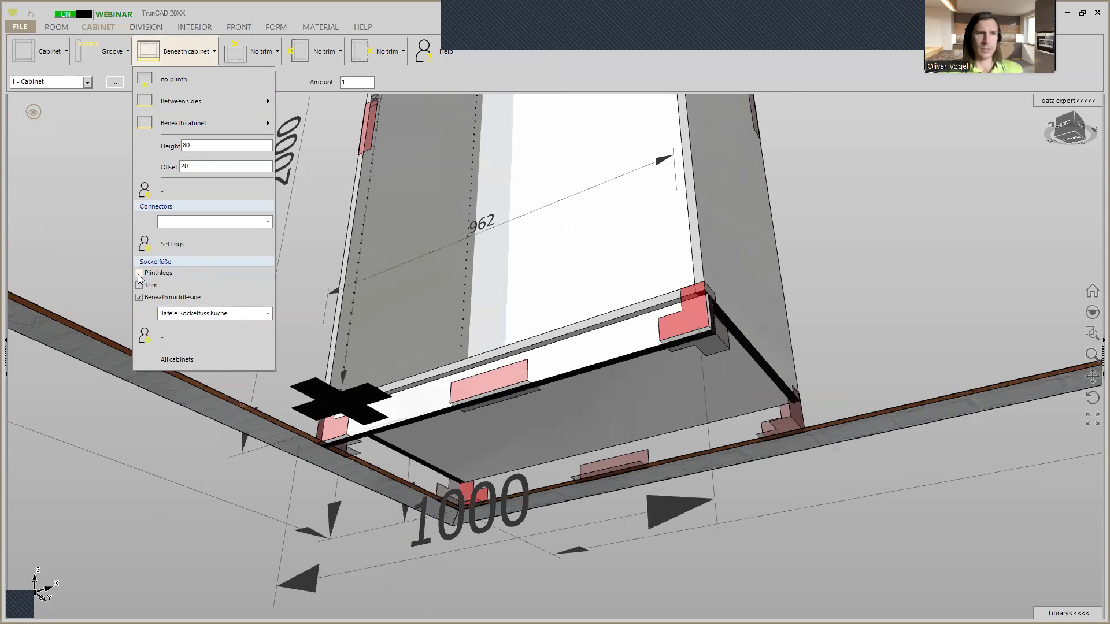
left_click(141, 275)
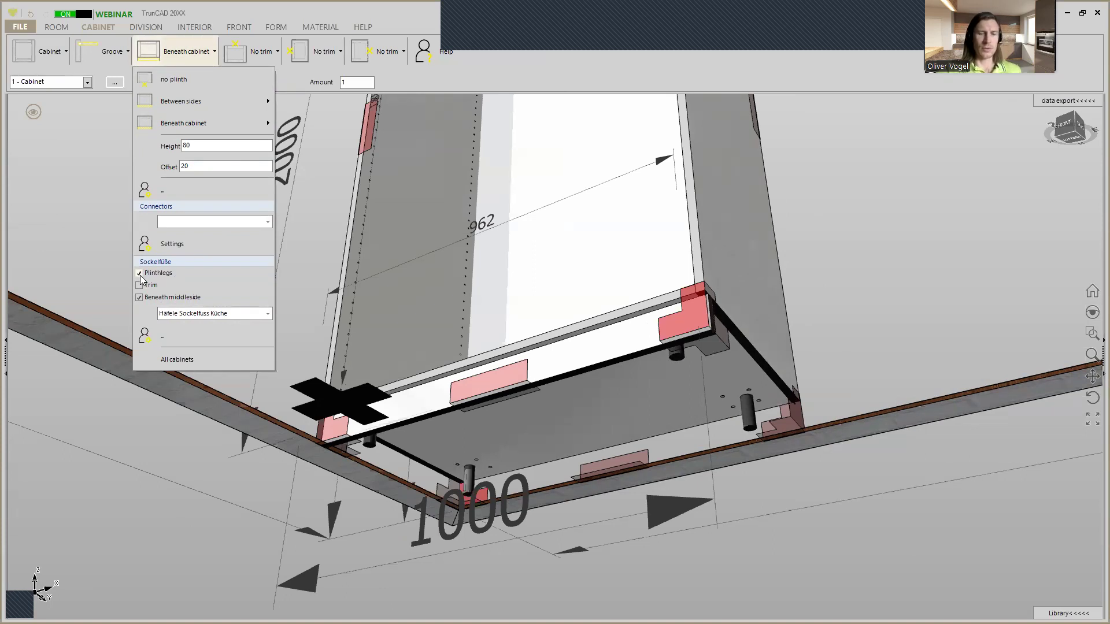
left_click(141, 275)
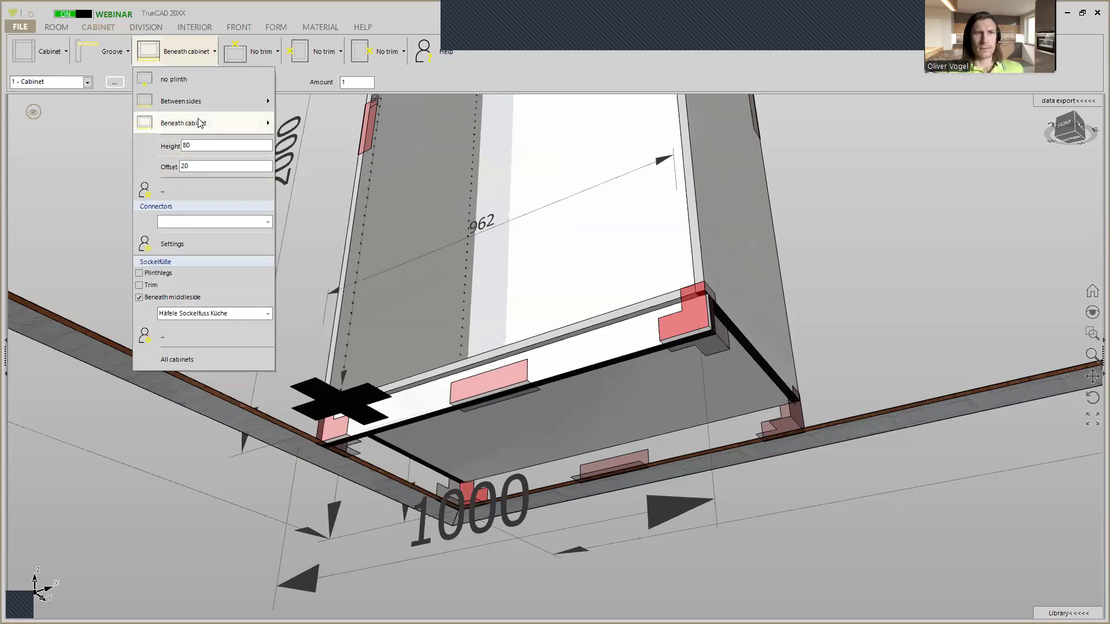
Step: Add the Back, Left and Right parts to the plinth beneath the cabinet
mouse_move(212, 122)
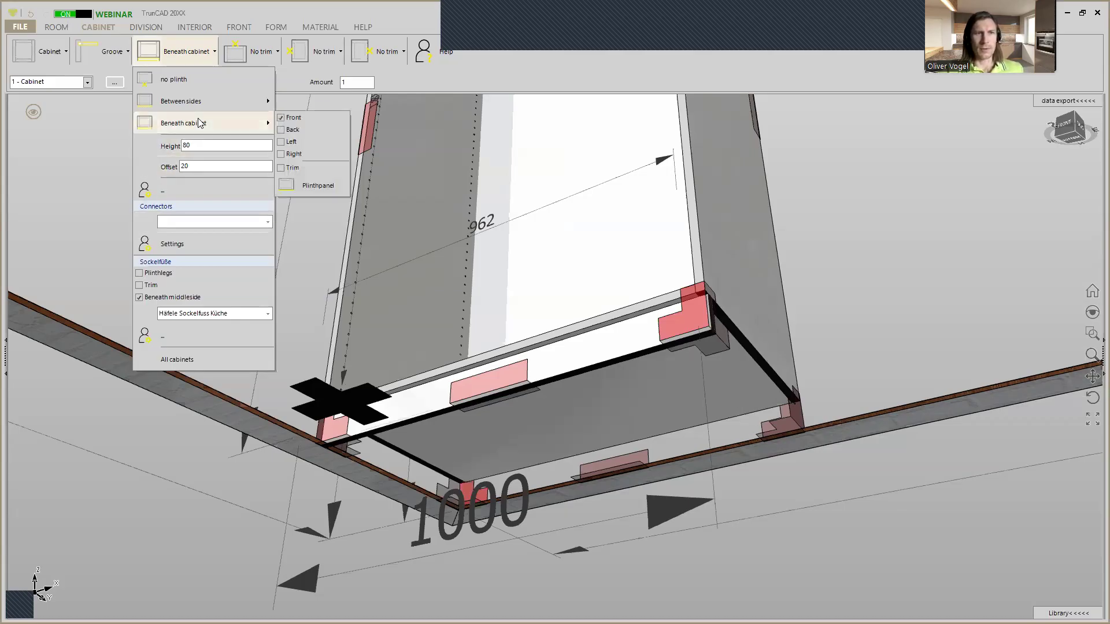
left_click(281, 130)
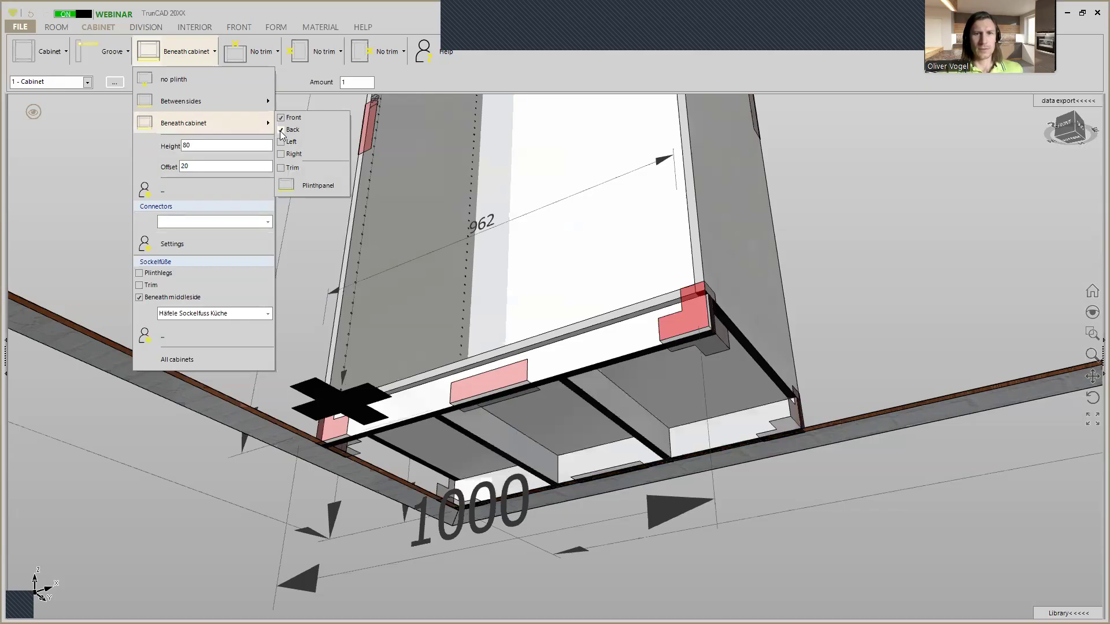
left_click(281, 144)
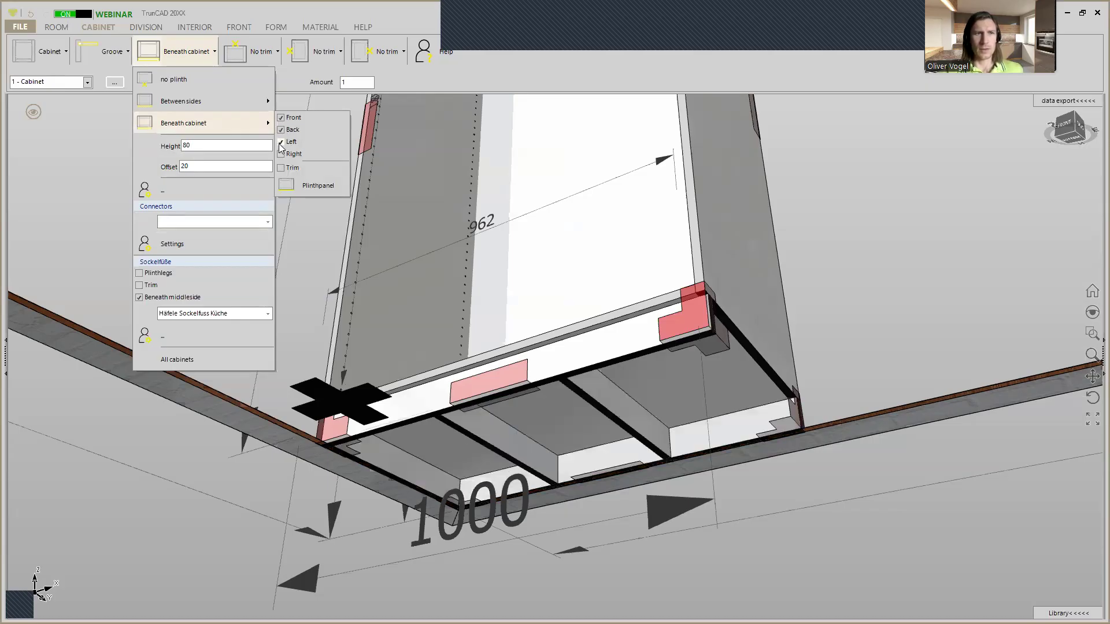
left_click(281, 155)
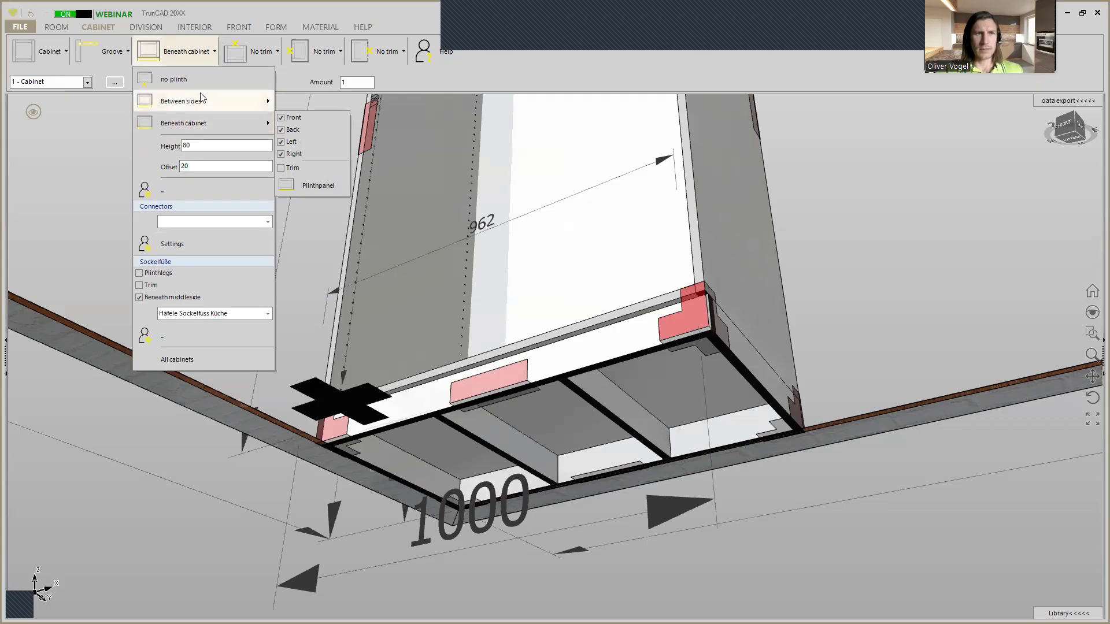
Step: Try the Between sides plinth type on the cabinet and return to Beneath cabinet
mouse_move(194, 107)
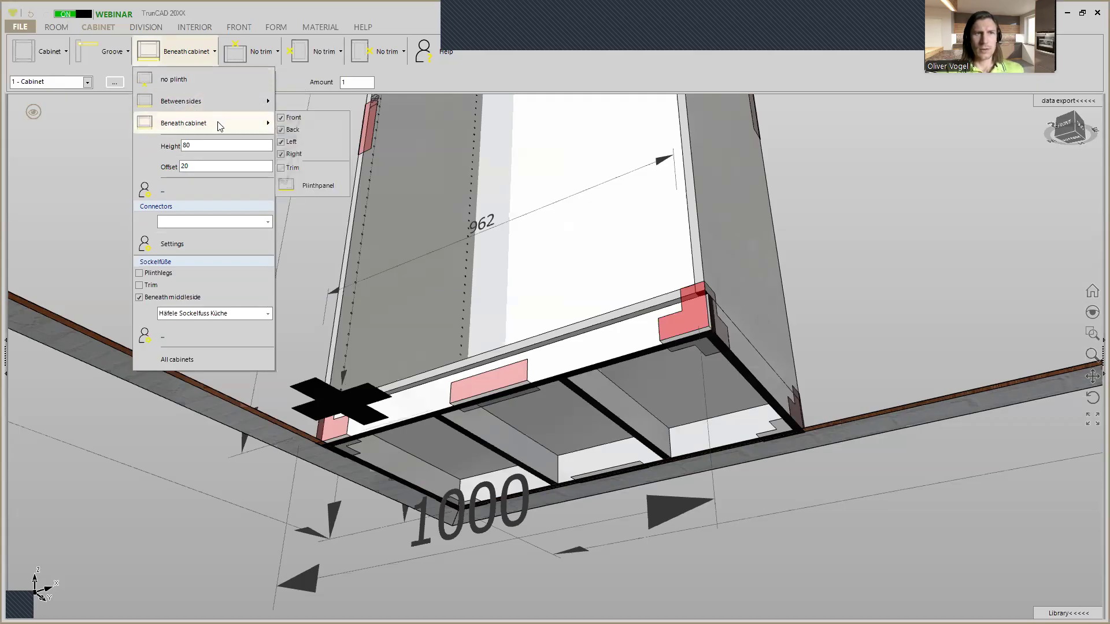
left_click(205, 105)
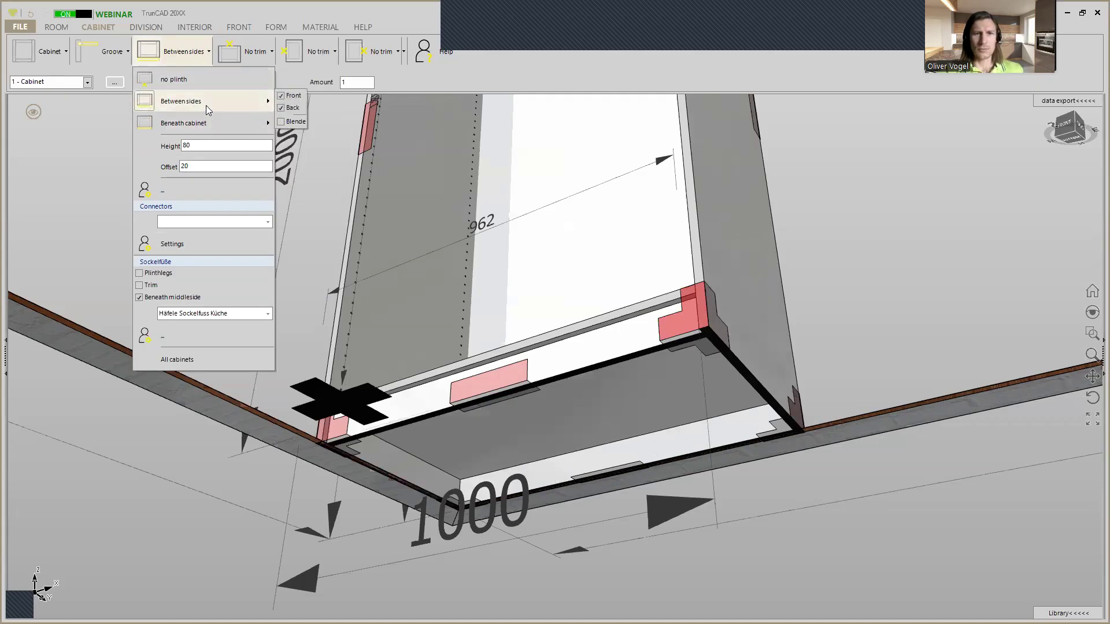
left_click(206, 122)
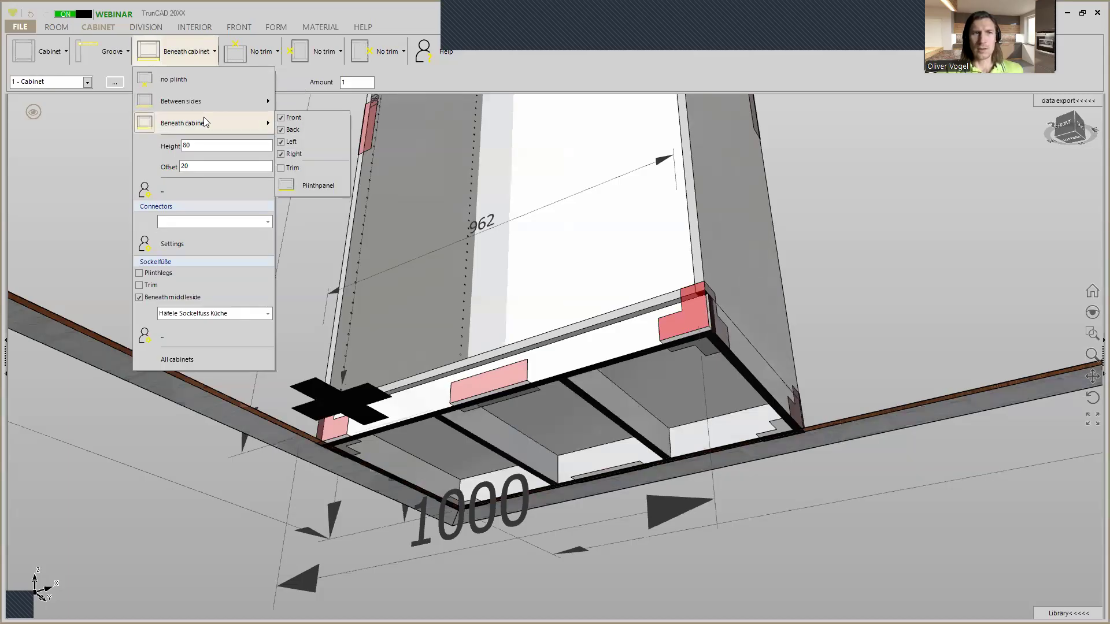
Step: Open the plinth settings and examine the plinth distances and the left, right, front and back plinth part parameters
left_click(188, 190)
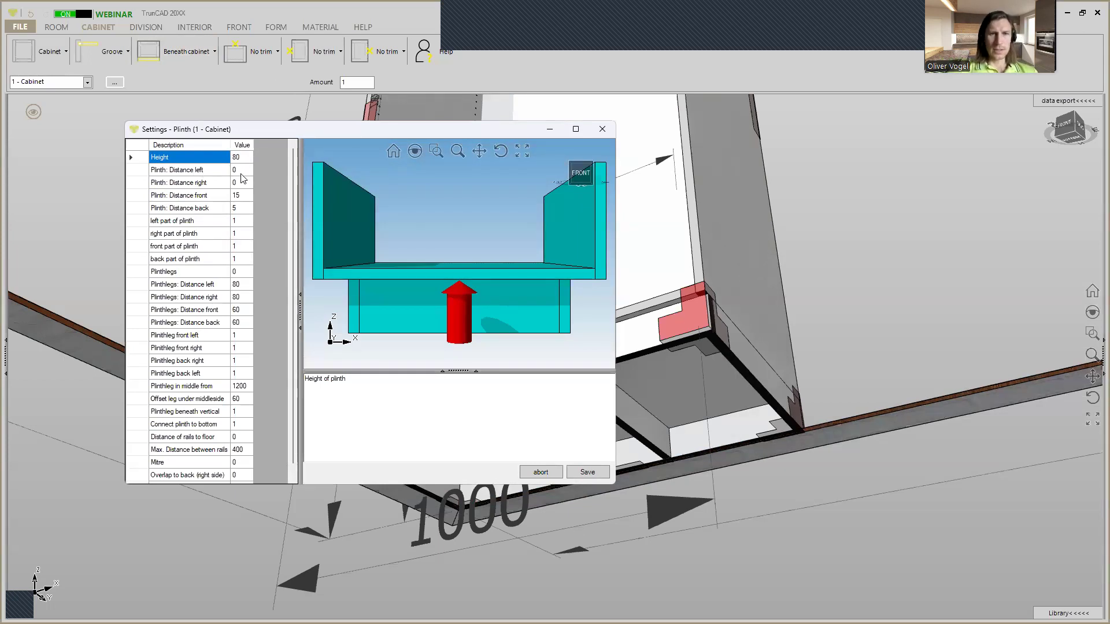
left_click(243, 196)
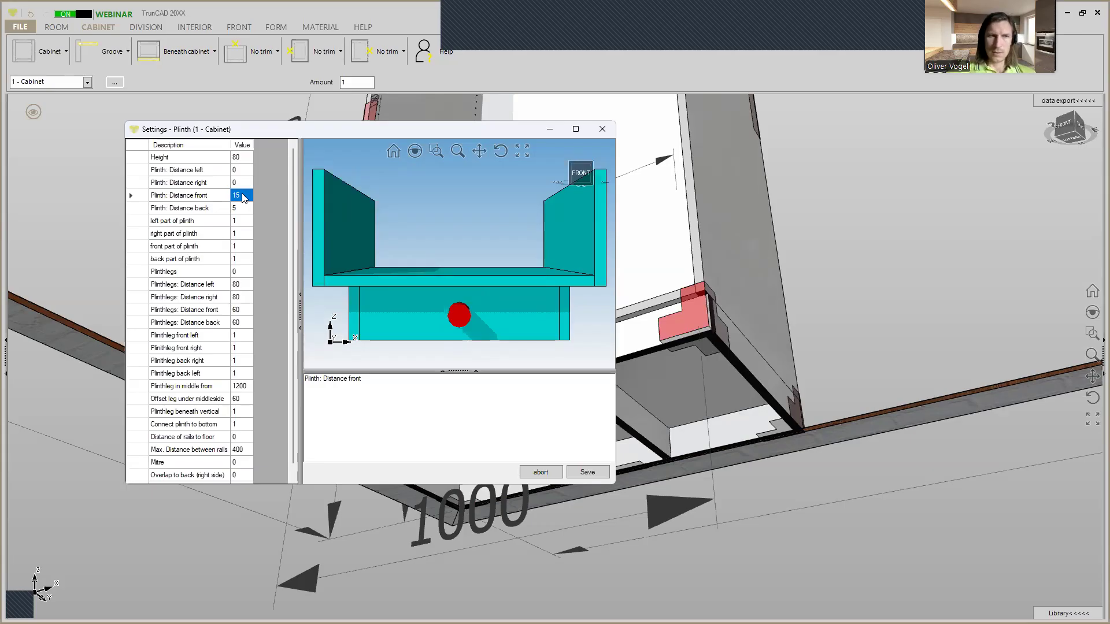
left_click(243, 208)
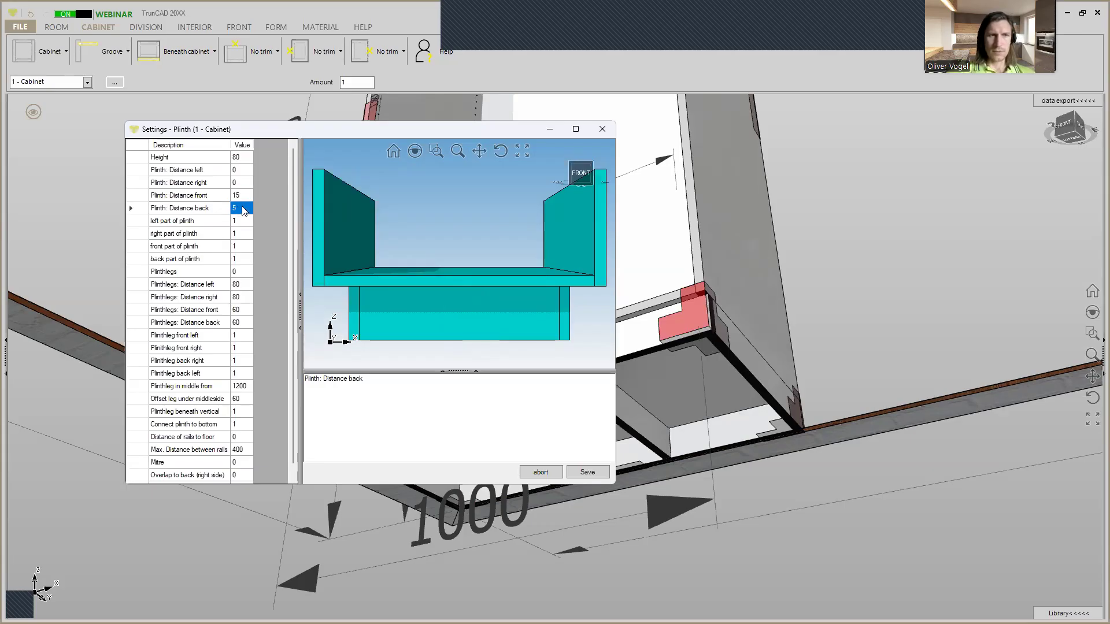
left_click(243, 184)
left_click(244, 172)
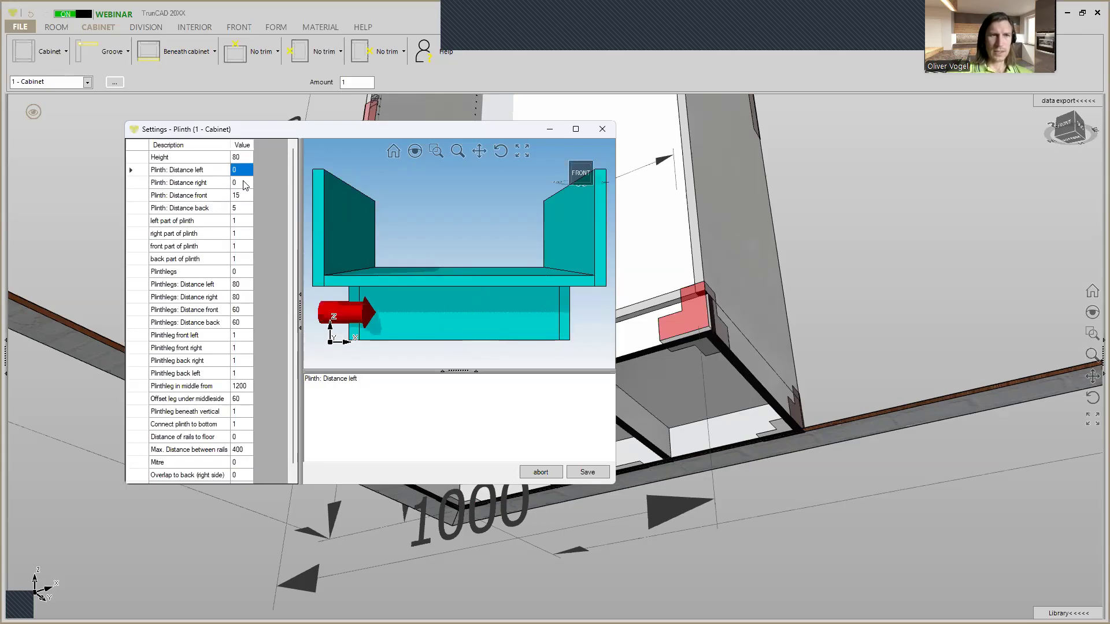
left_click(246, 222)
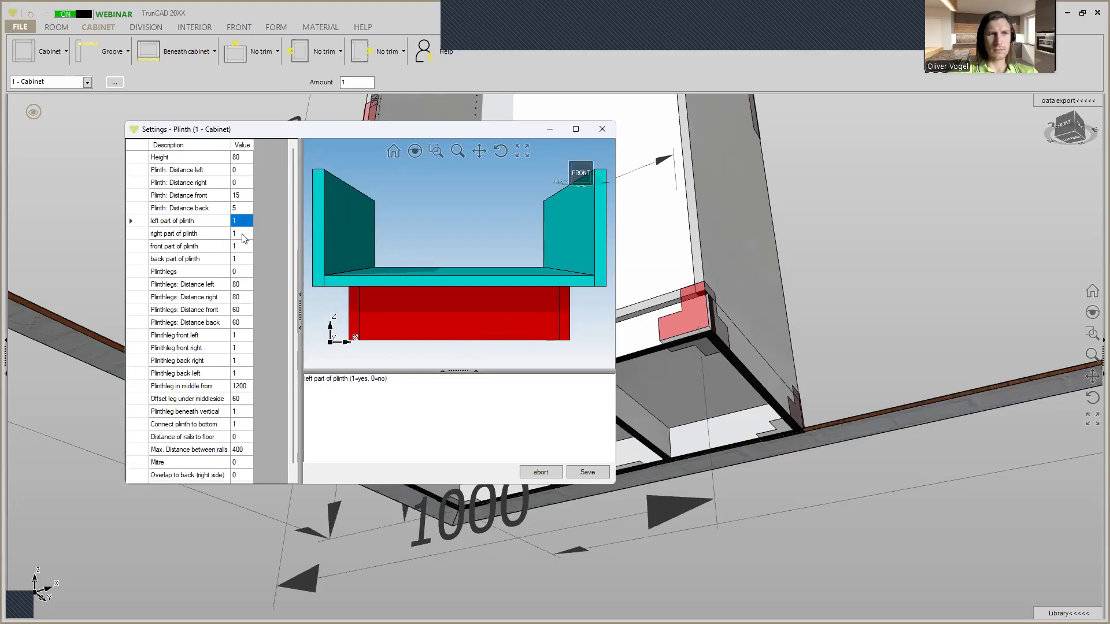
left_click(243, 233)
left_click(243, 248)
left_click(243, 258)
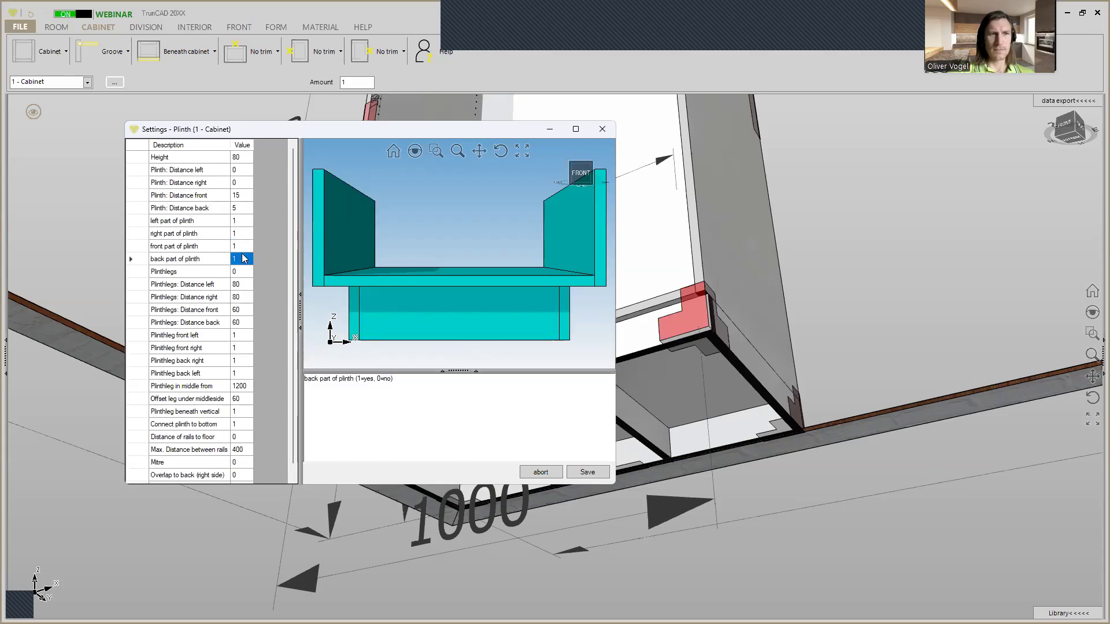
Step: Examine the plinth leg parameters and the maximum distance between rails, moving the settings window clear of the plinth
left_click(241, 272)
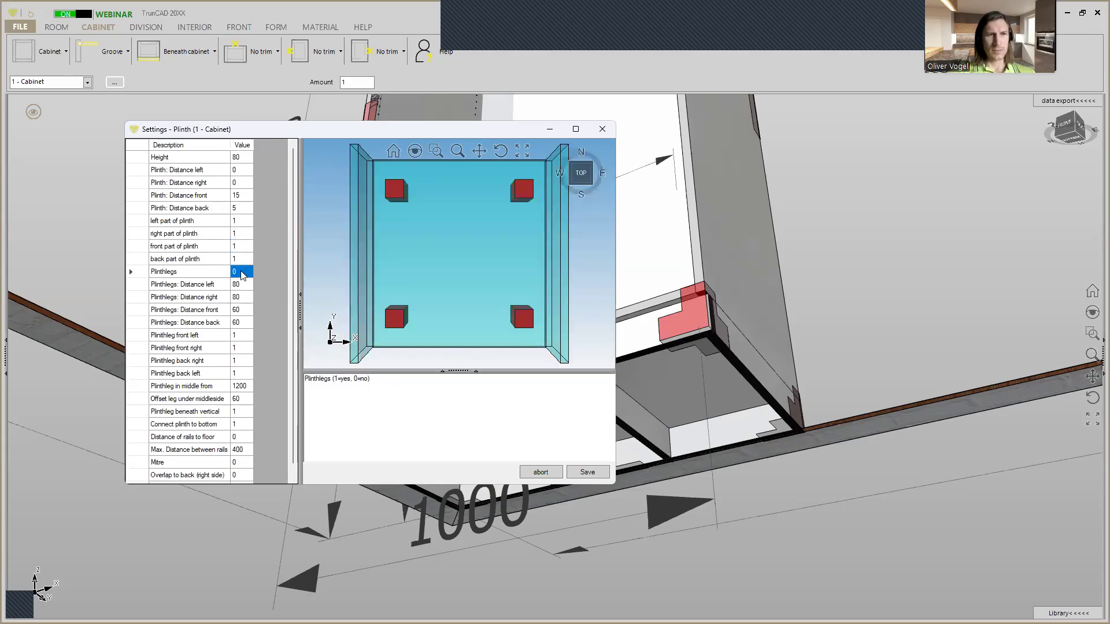
left_click(239, 285)
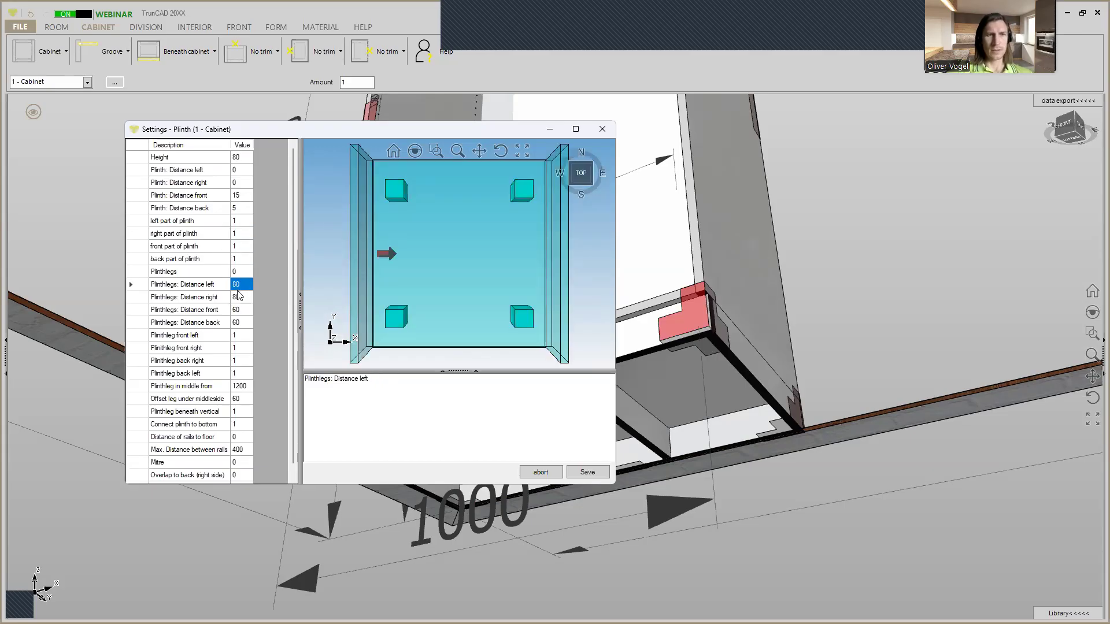
left_click(239, 299)
left_click(242, 311)
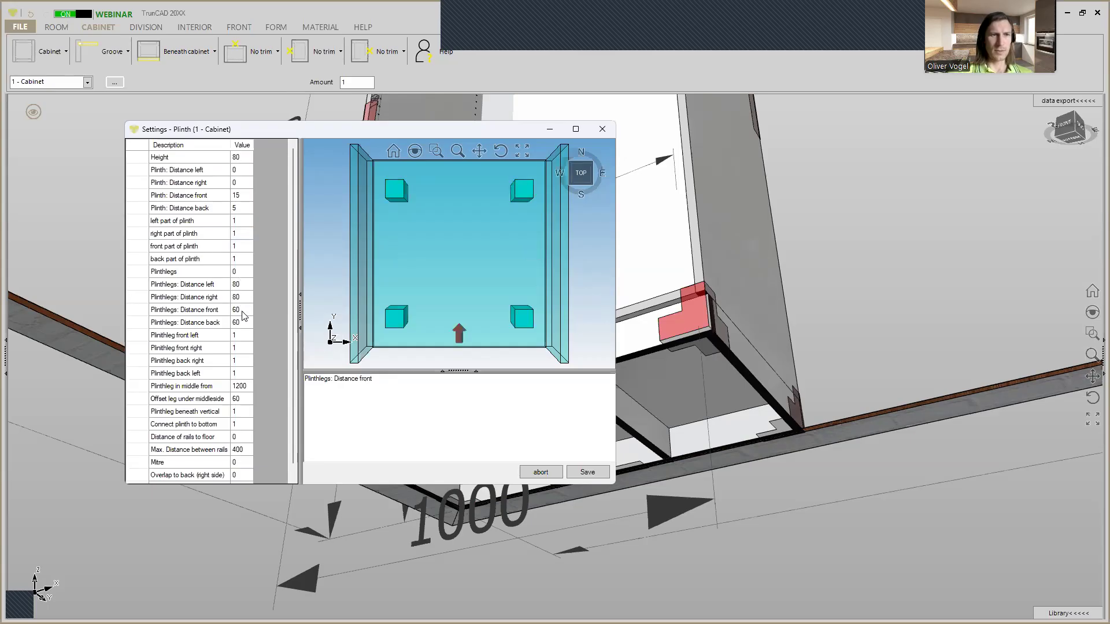
left_click(244, 324)
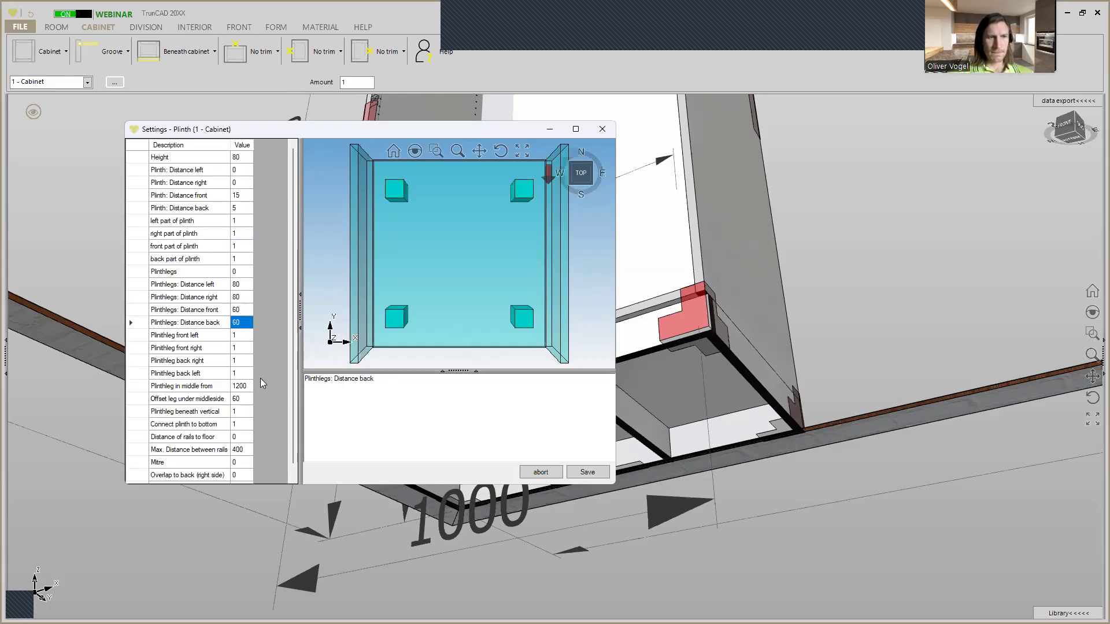
left_click(243, 386)
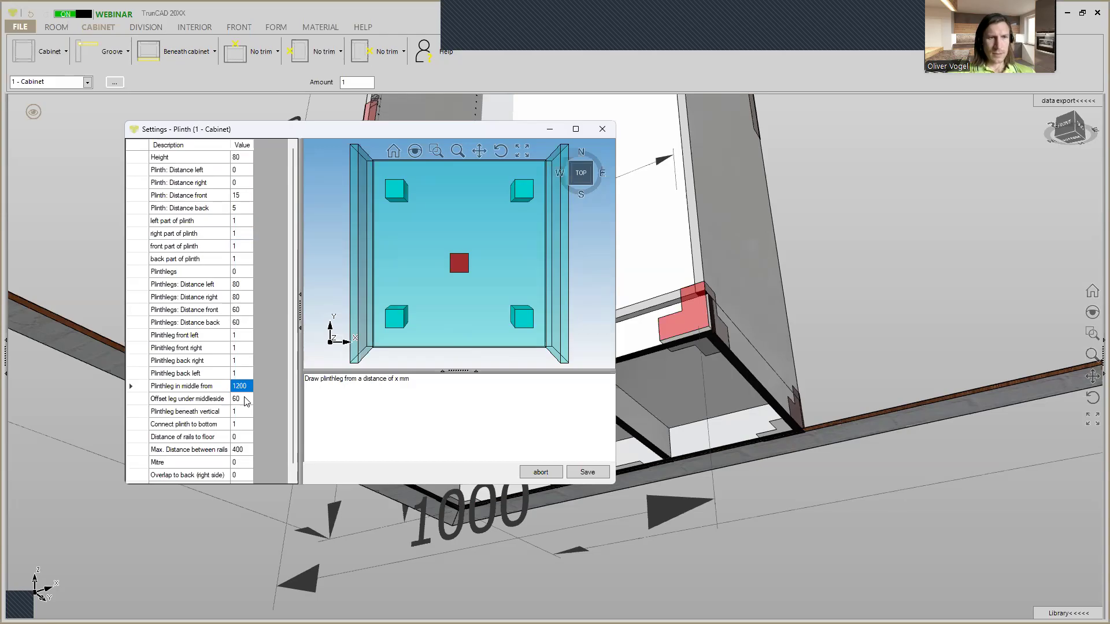
left_click(240, 451)
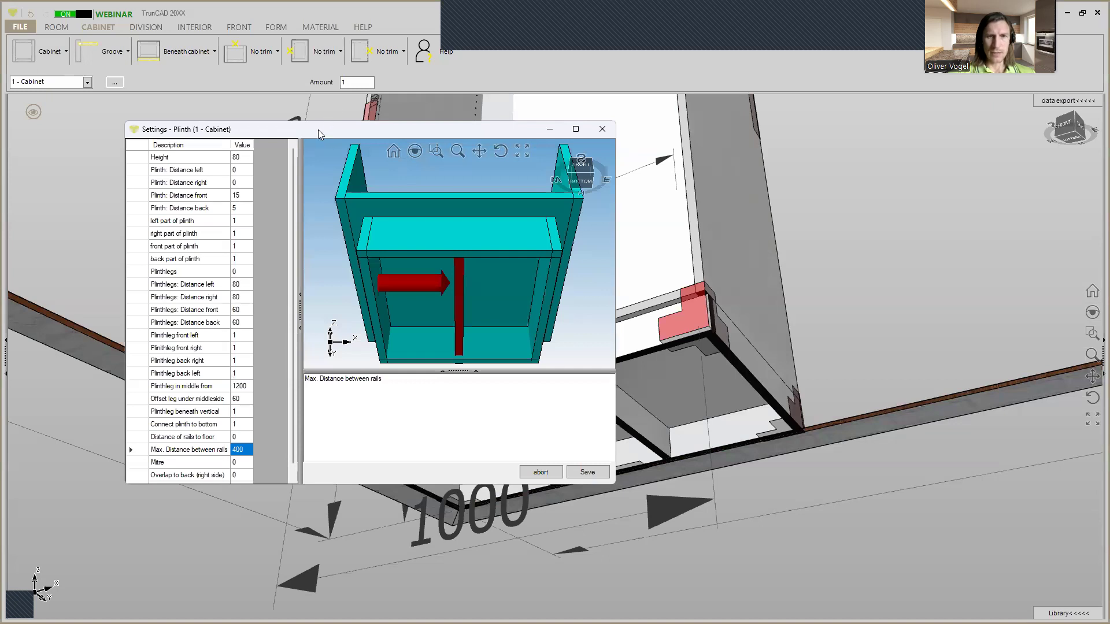
left_click_drag(318, 130, 233, 45)
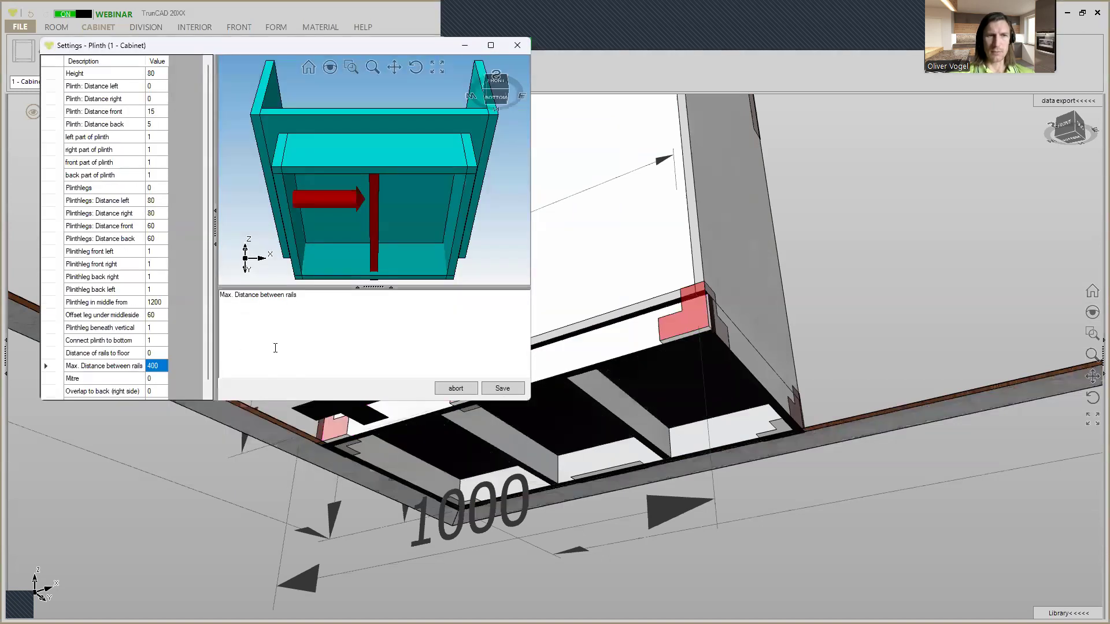
Step: Set the maximum distance between the plinth rails to 800 and save the plinth settings
type("800")
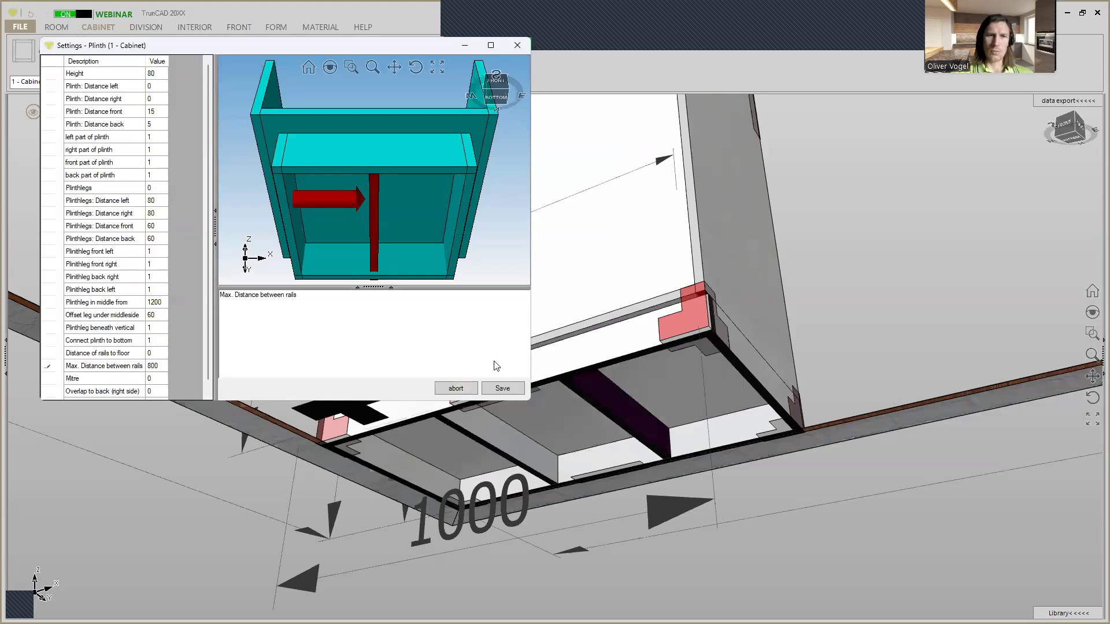
left_click(503, 390)
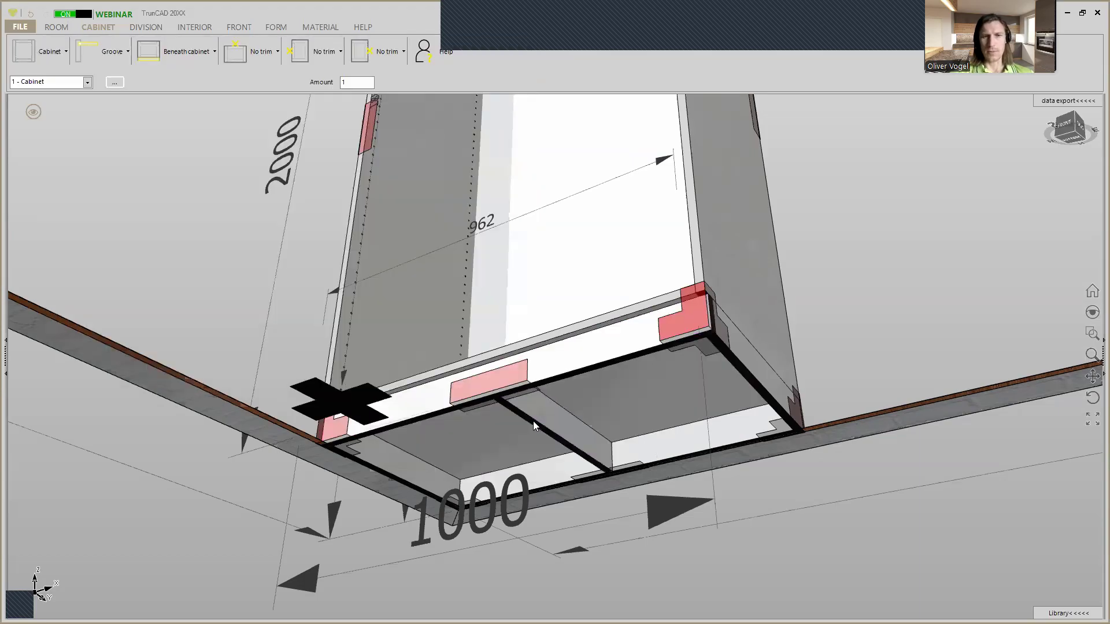
Step: Try a cabinet width of 700 to check the plinth rails, and return the width to 1000
left_click(667, 507)
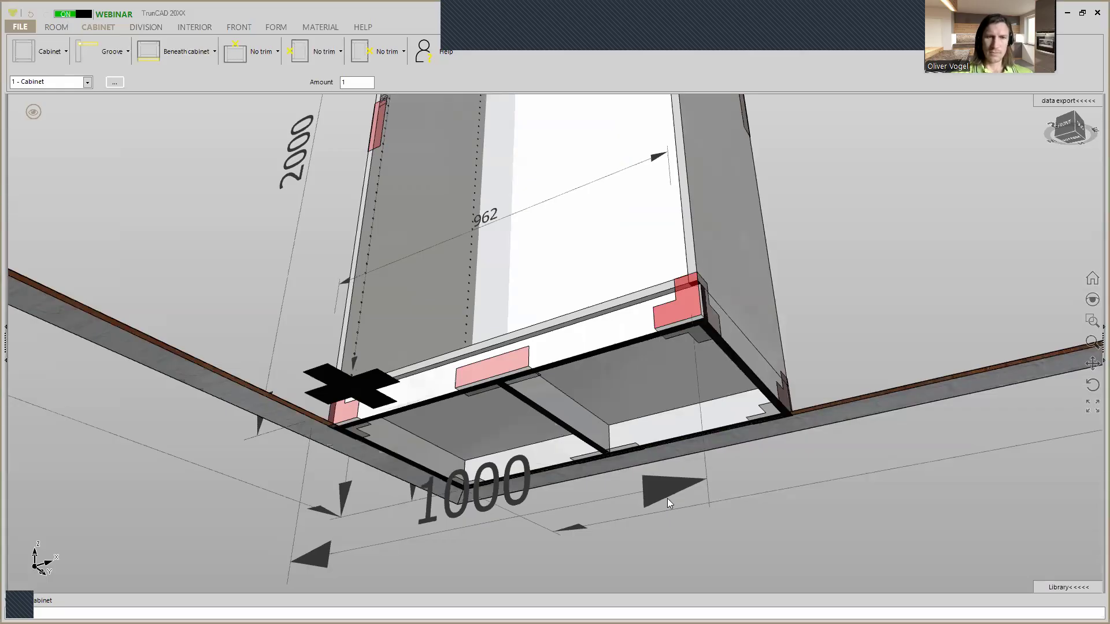
key("Return")
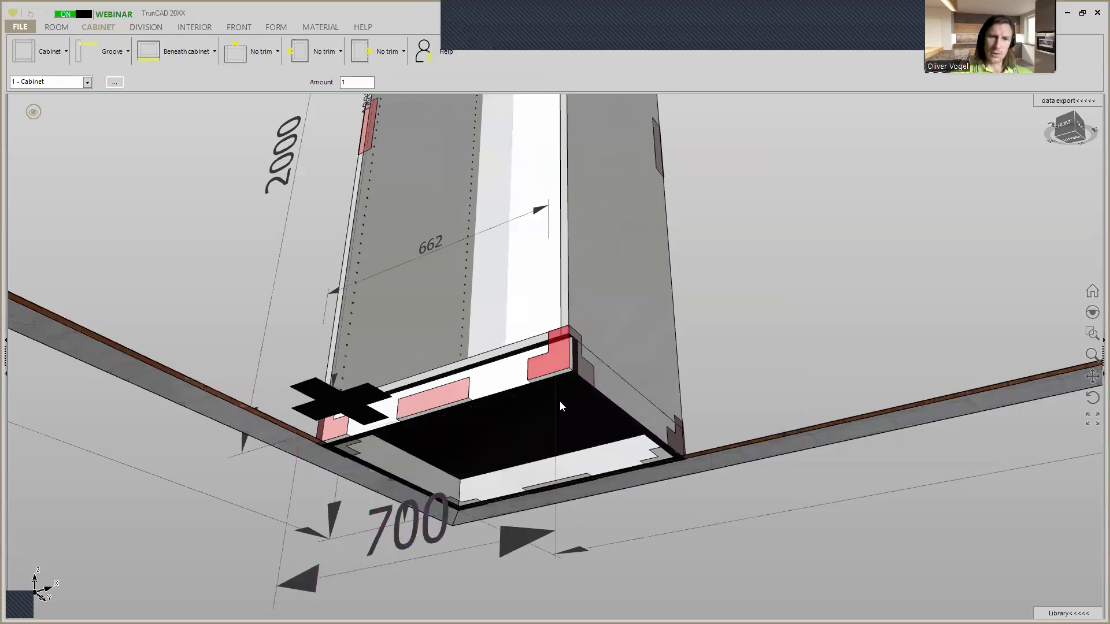
left_click(518, 533)
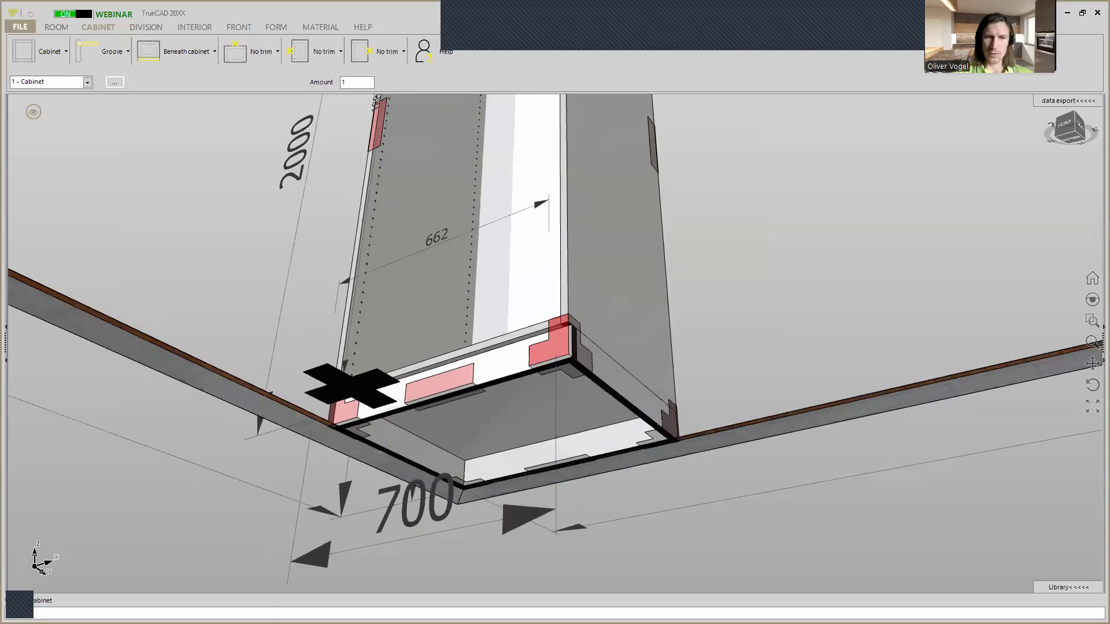
type("1000")
key("Return")
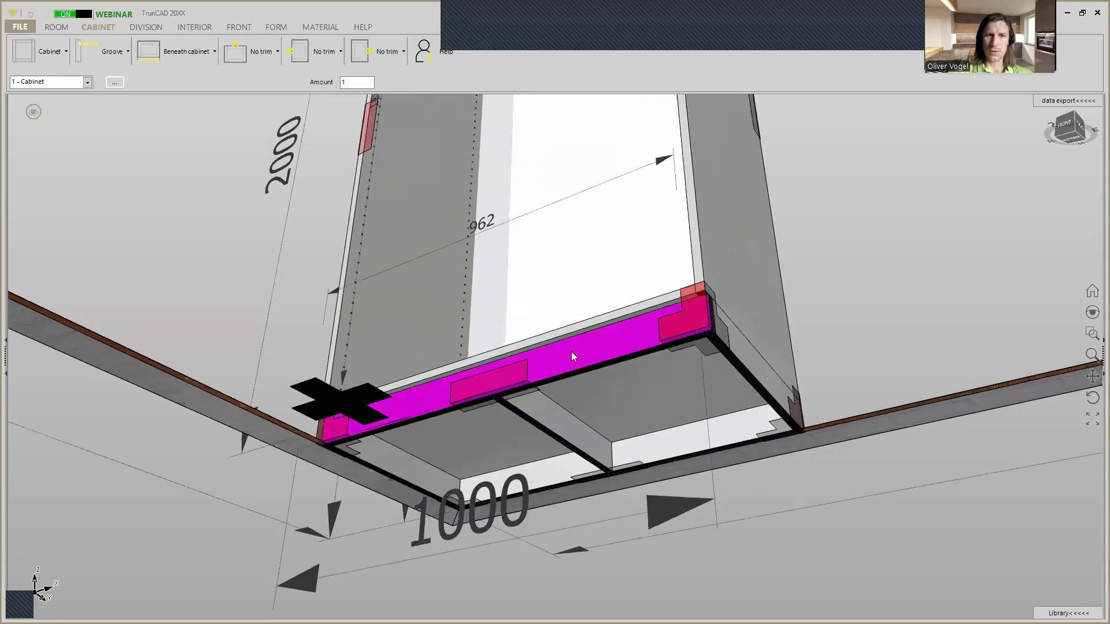
Step: Open the help options, switch to the TrunCAD Online Academy in the browser and open the 2.3 Cabinet tutorials under Software Tabs
scroll(561, 392, "down", 3)
scroll(764, 234, "down", 3)
middle_click_drag(765, 234, 712, 304)
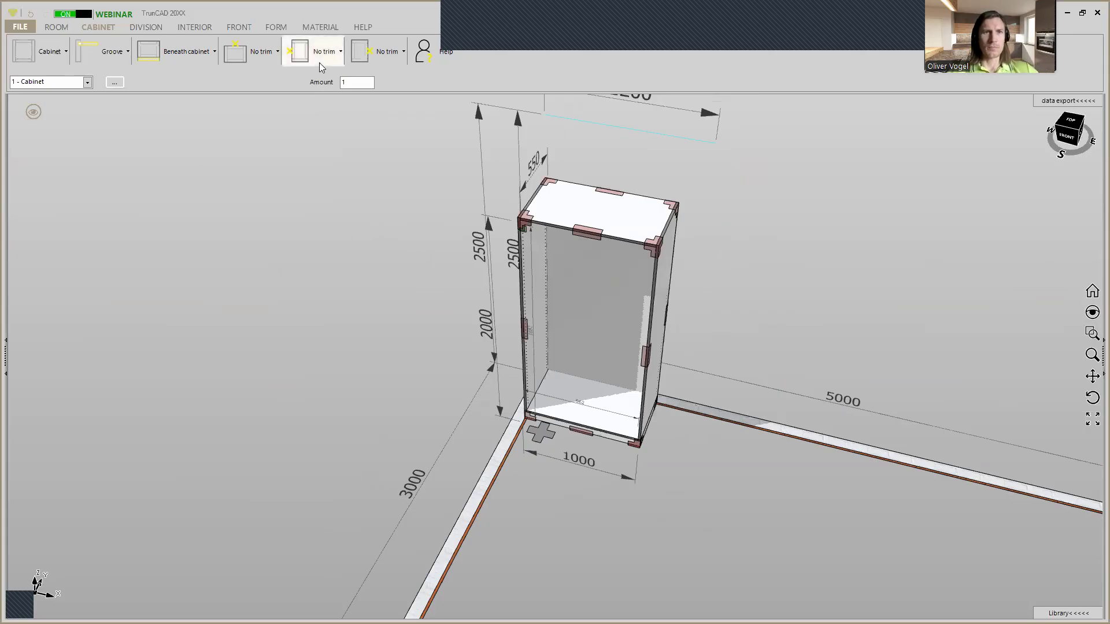
left_click(362, 29)
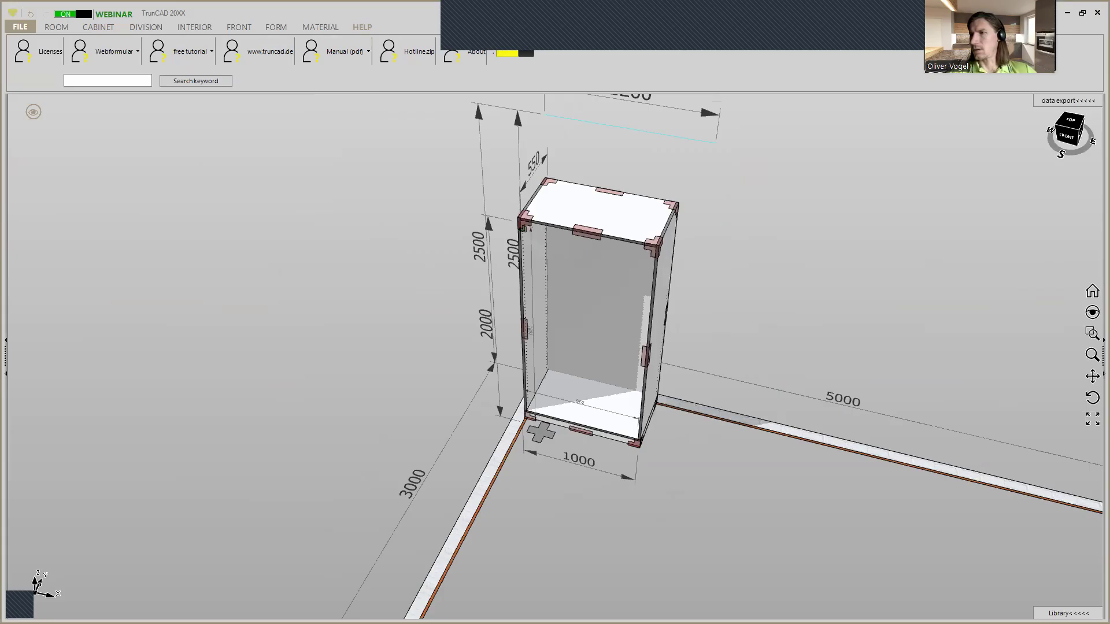
key("alt+Tab")
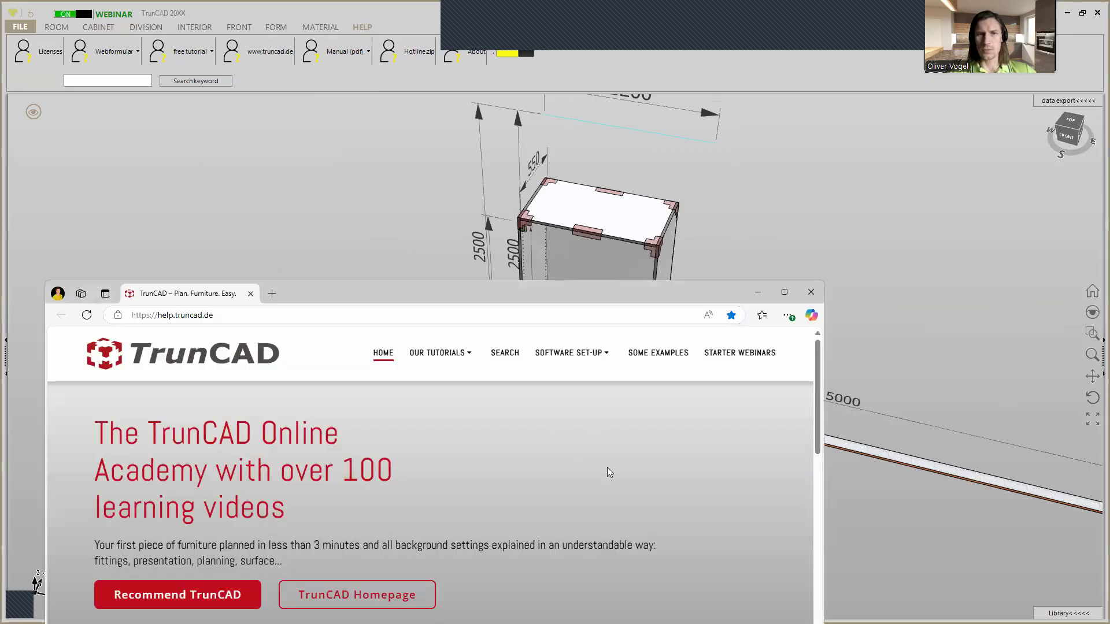
left_click(785, 292)
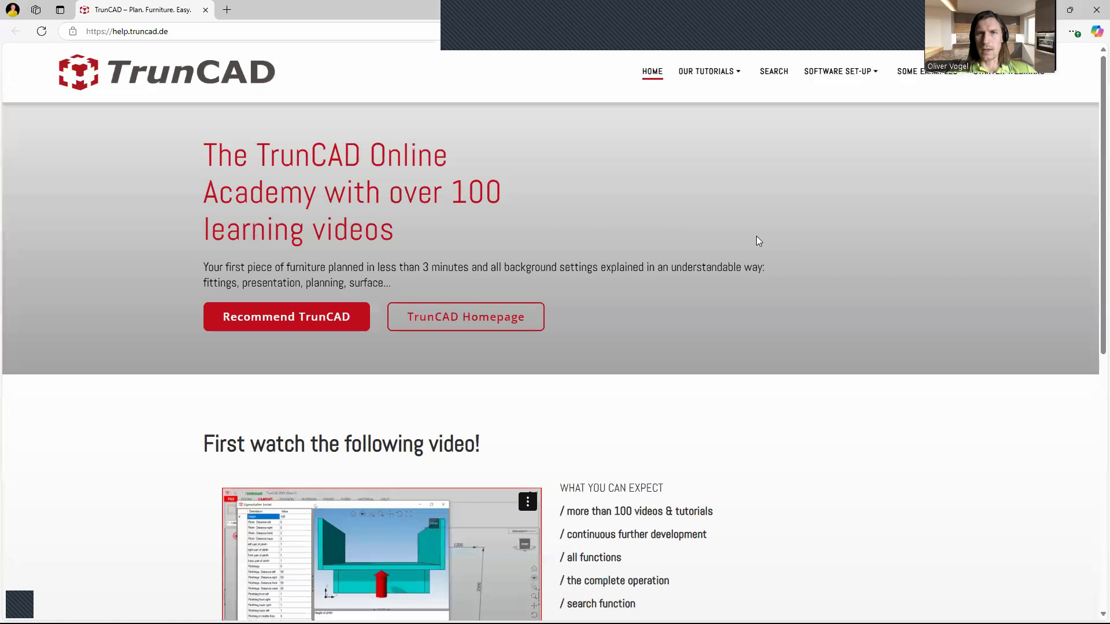
mouse_move(685, 74)
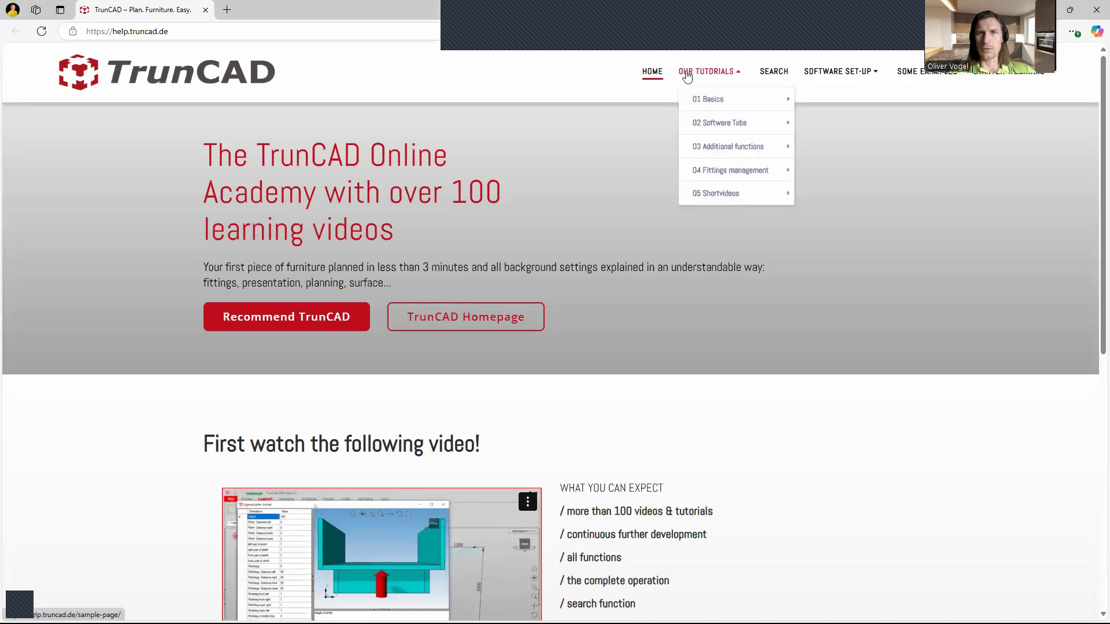
mouse_move(745, 128)
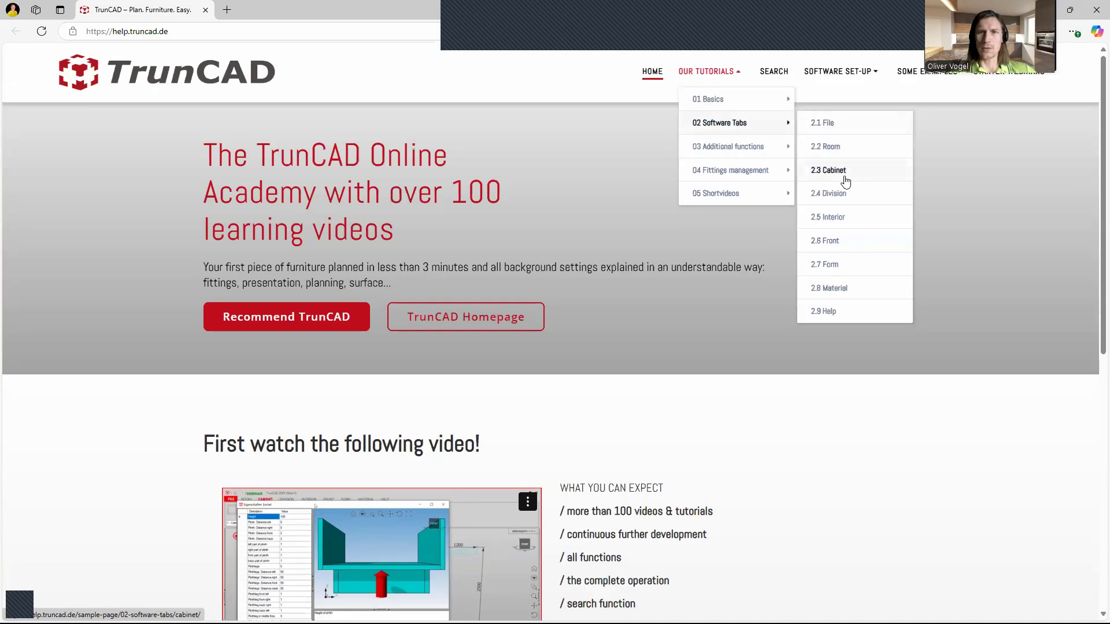
left_click(845, 181)
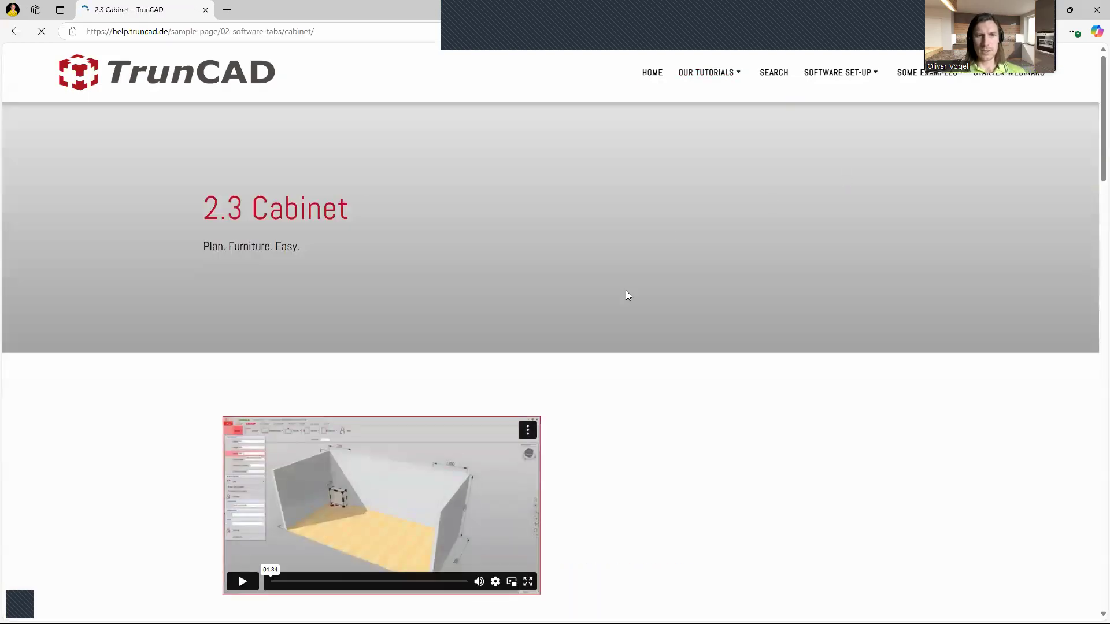
Step: Look through the cabinet tutorial videos for those on corner connectors, plinth leg settings and trim settings
scroll(625, 294, "down", 2)
scroll(626, 296, "down", 3)
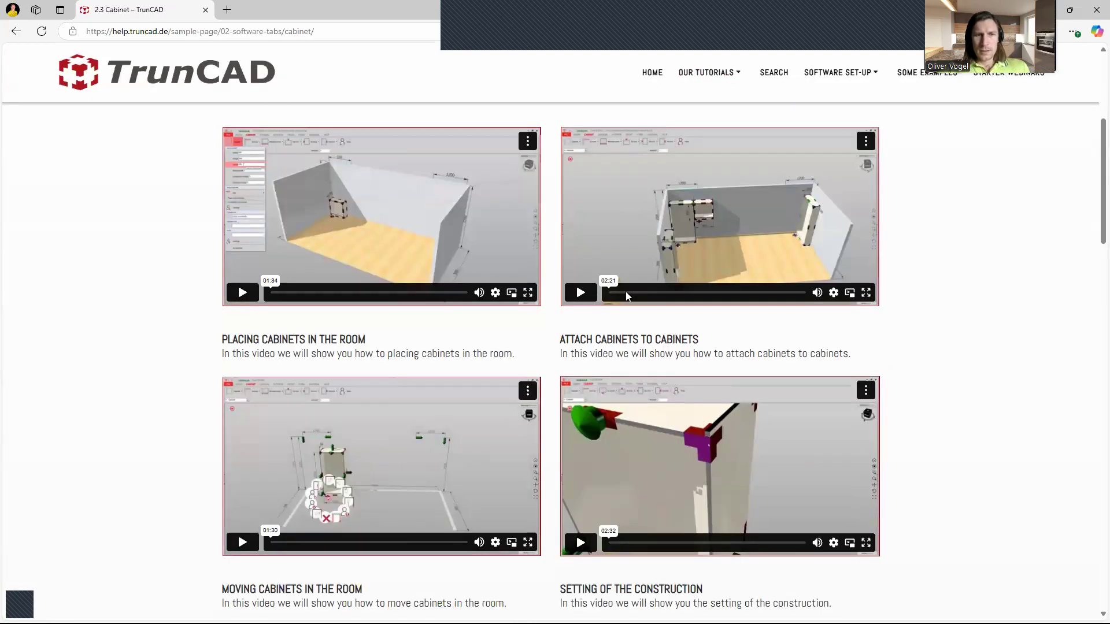
scroll(626, 291, "down", 5)
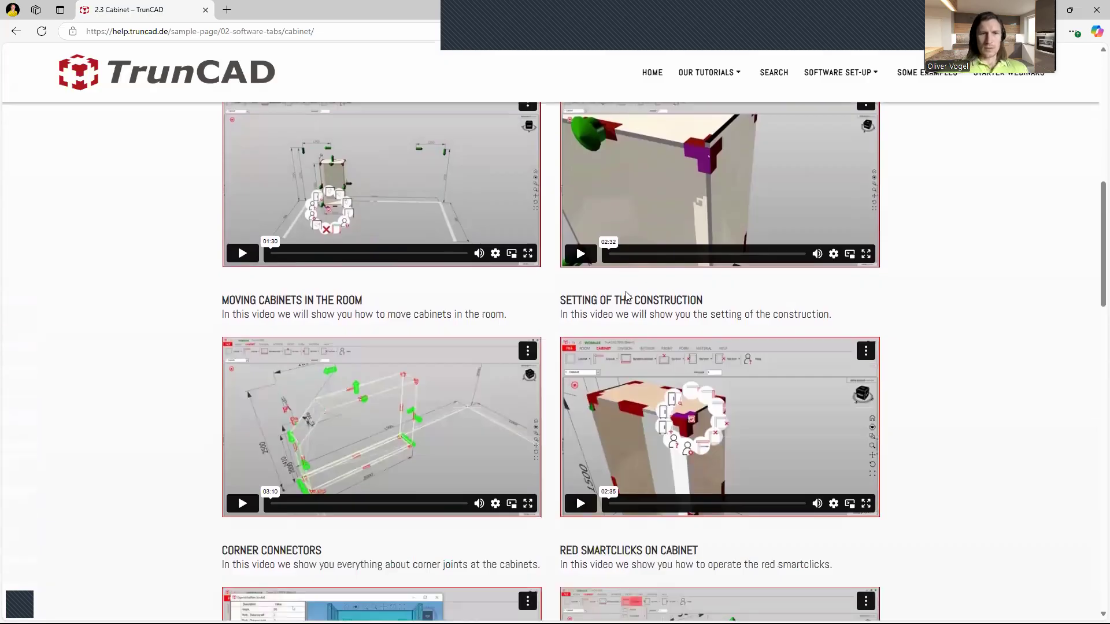
scroll(626, 296, "down", 4)
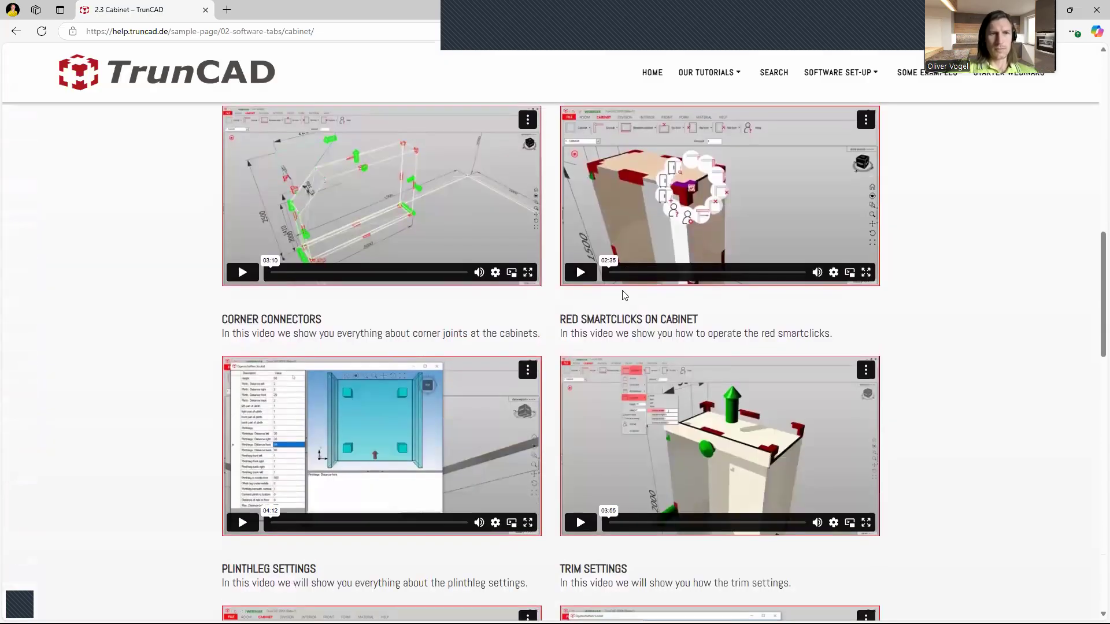
scroll(589, 287, "up", 2)
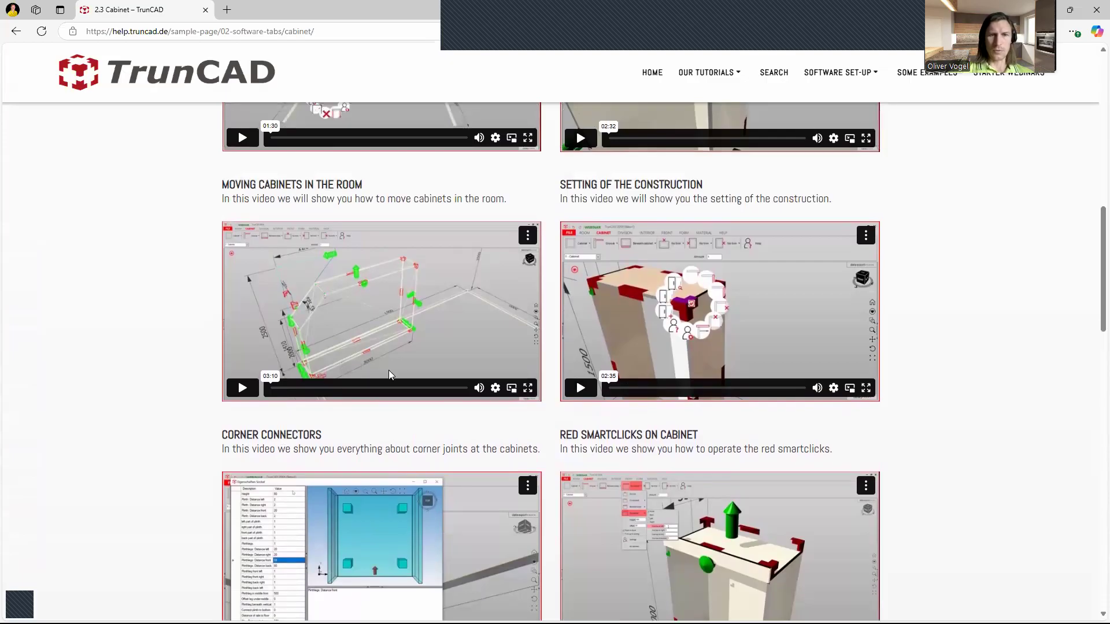
scroll(434, 363, "down", 4)
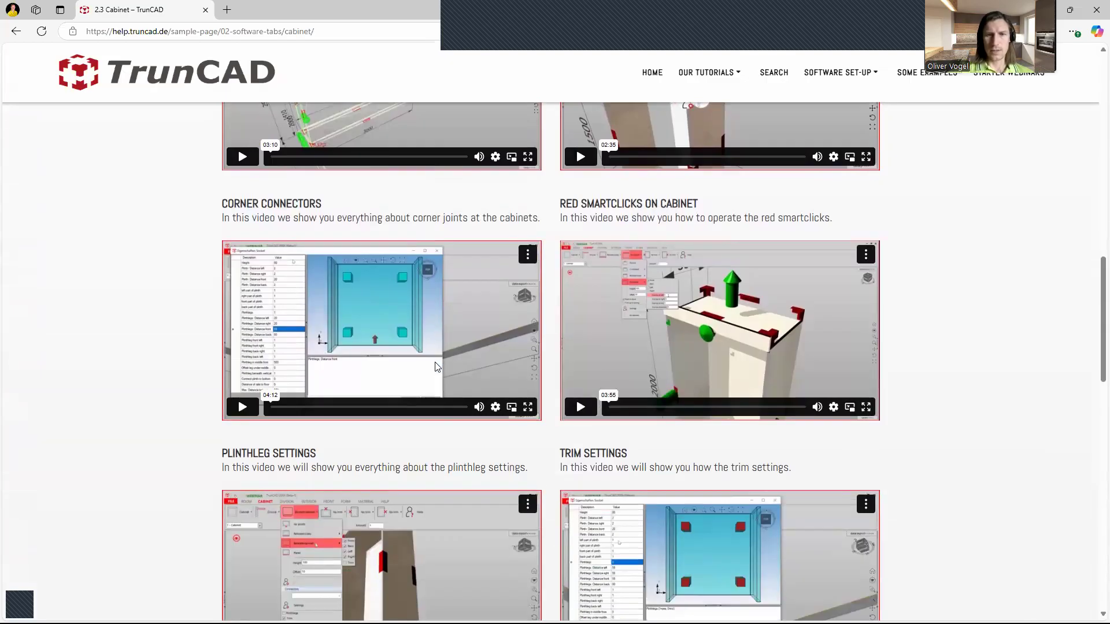
Step: Browse the video tutorials on the 2.3 Cabinet help page and the available tutorial categories
scroll(561, 361, "down", 2)
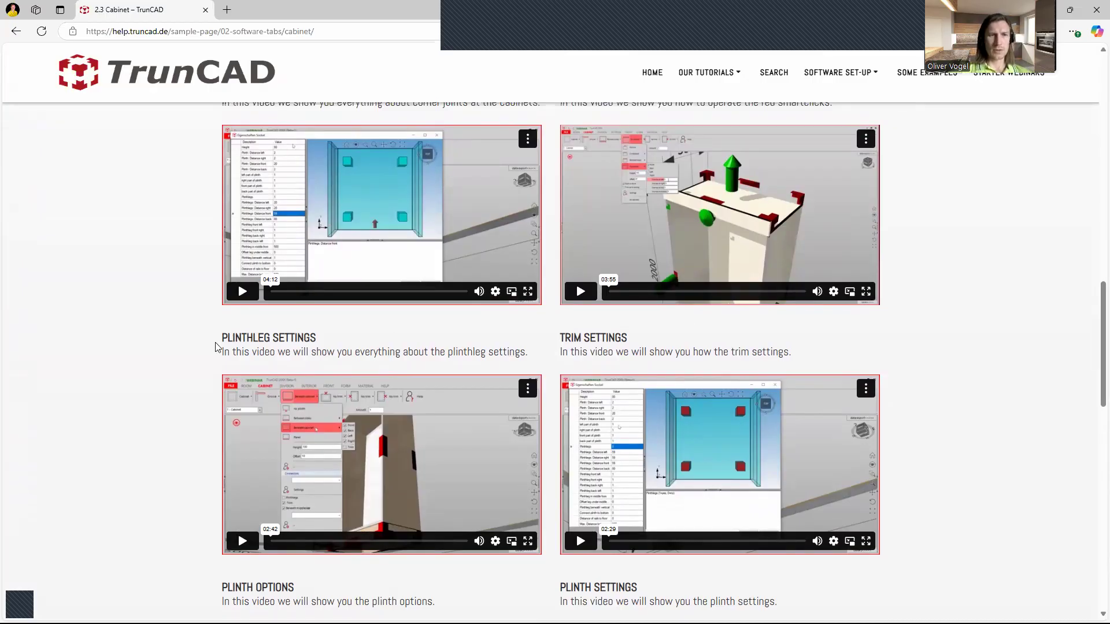
scroll(354, 344, "down", 2)
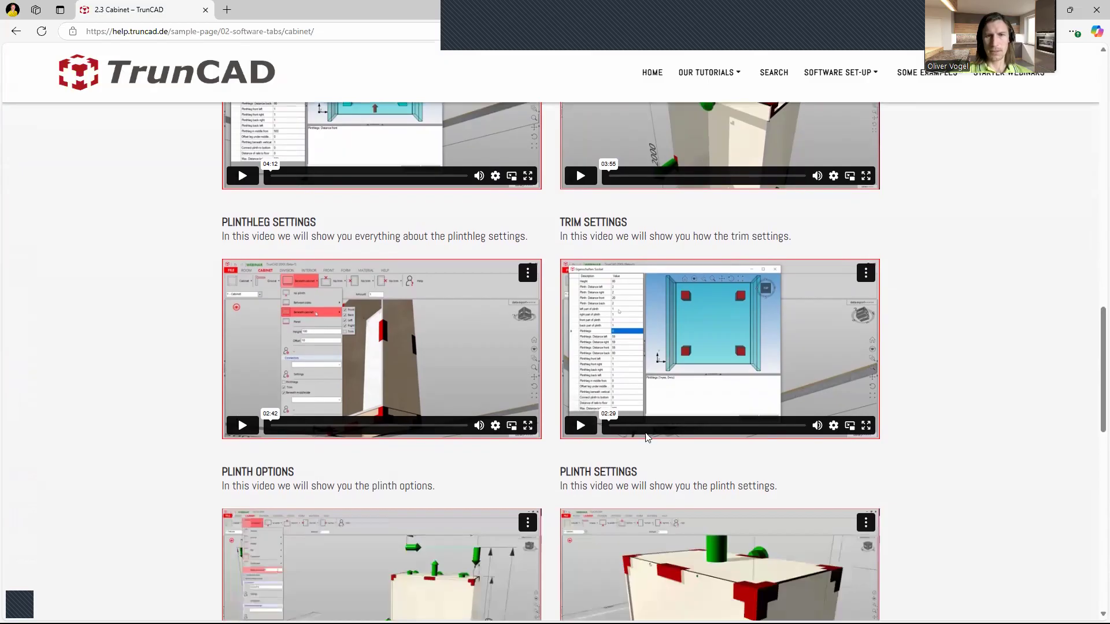
scroll(644, 421, "down", 5)
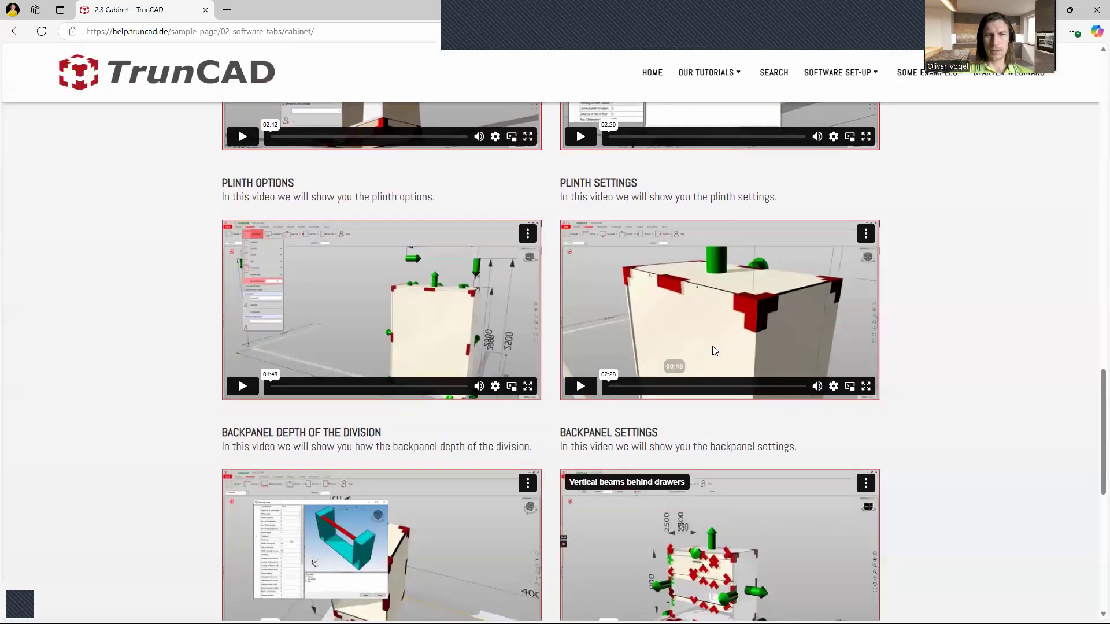
scroll(606, 346, "down", 5)
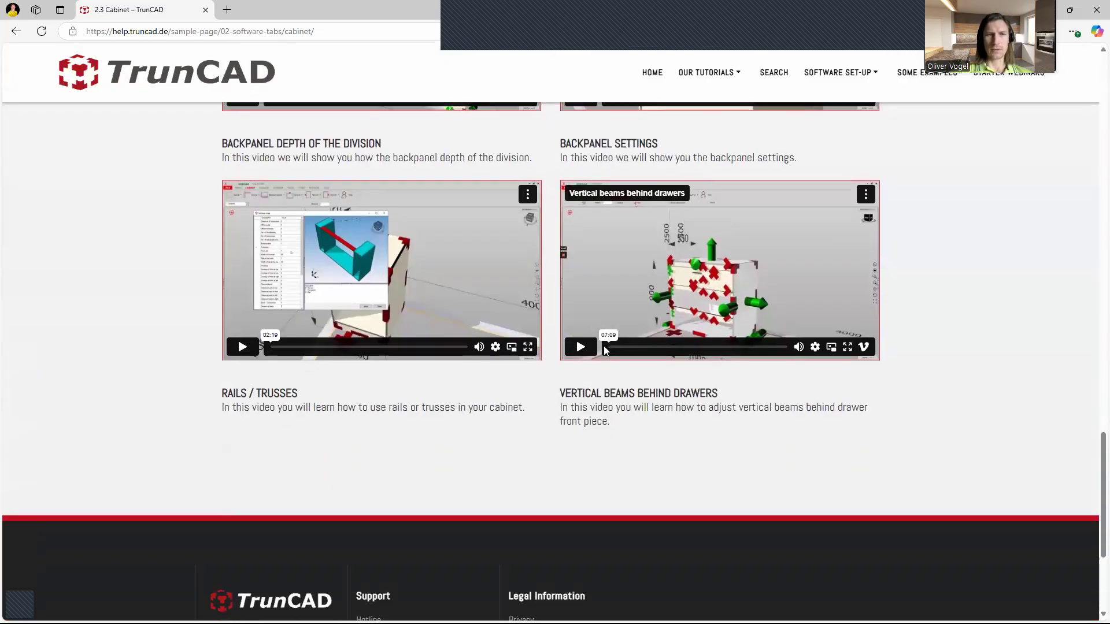
scroll(601, 353, "up", 9)
scroll(602, 354, "up", 20)
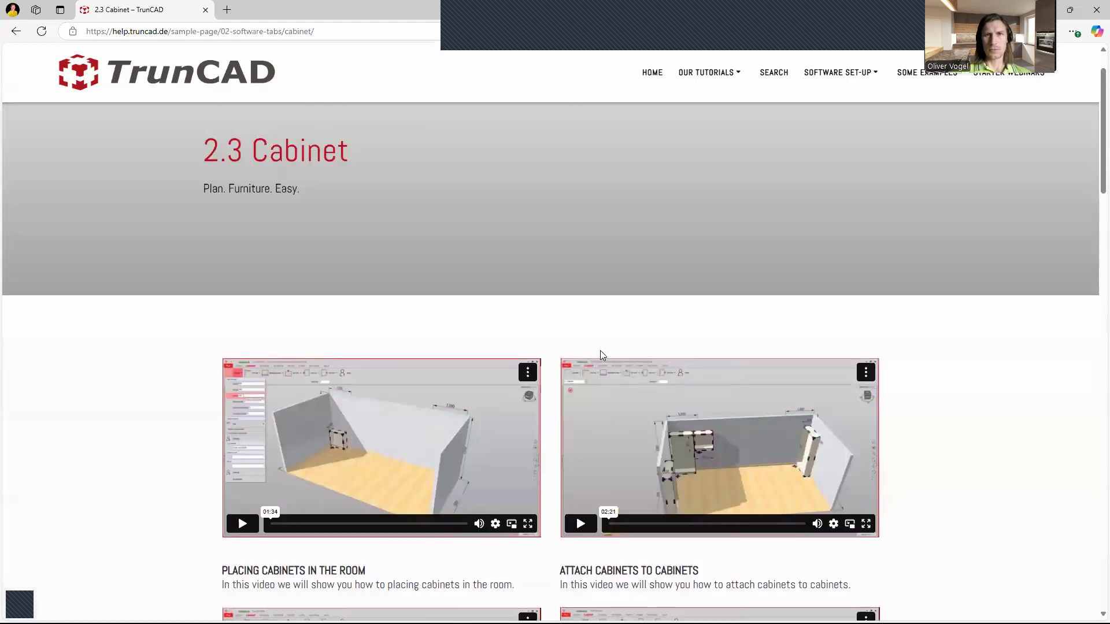
mouse_move(711, 77)
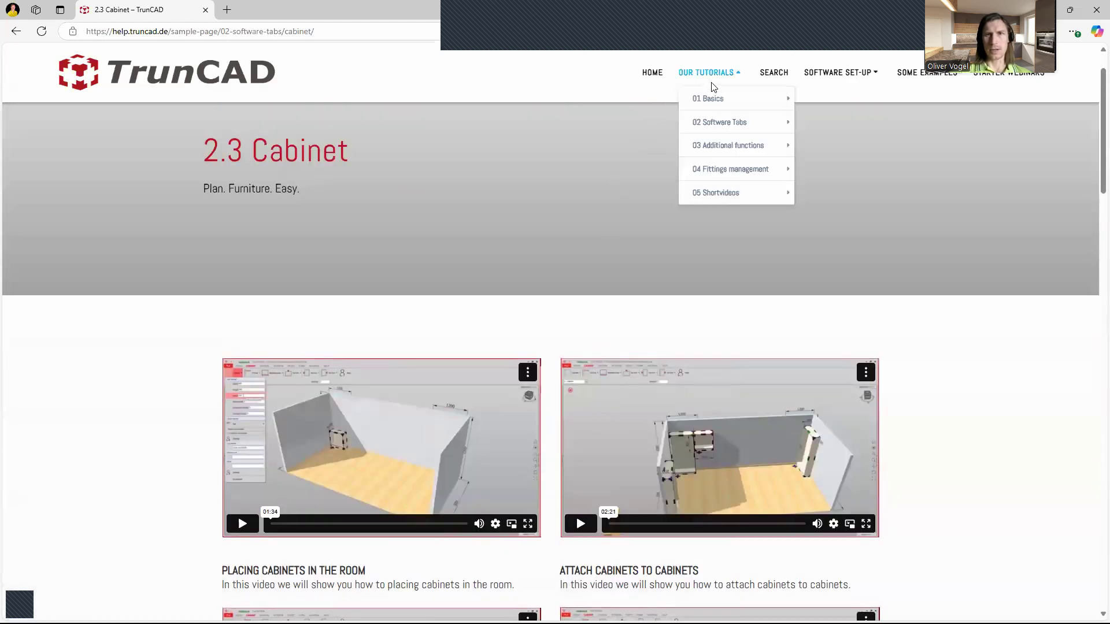
mouse_move(732, 123)
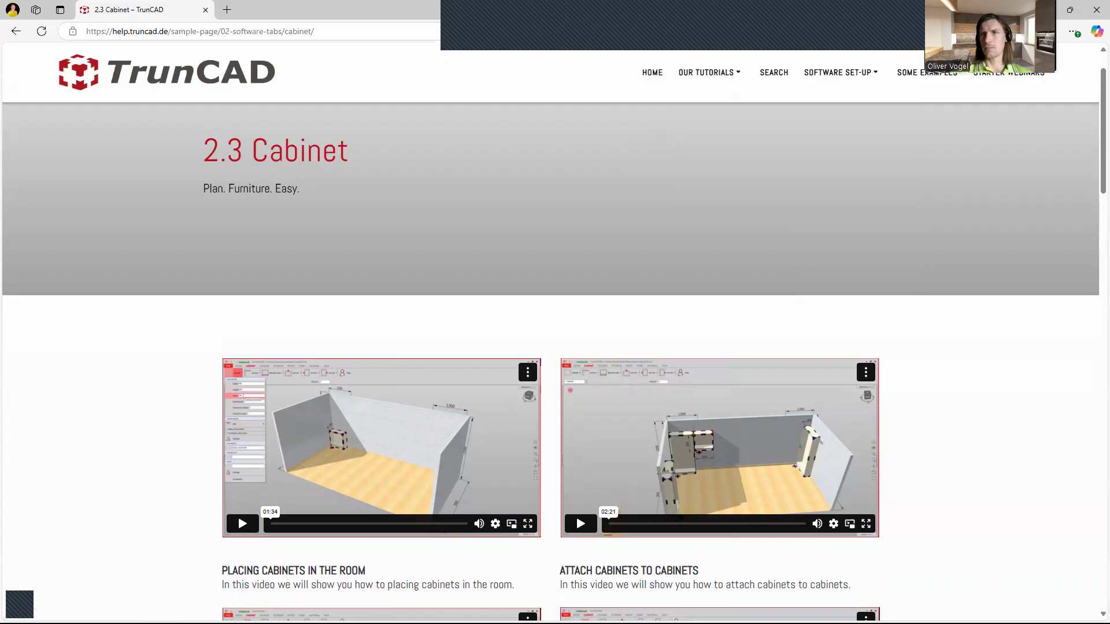
Step: Switch from the browser to TrunCAD and add a left trim to the cabinet
left_click(1043, 10)
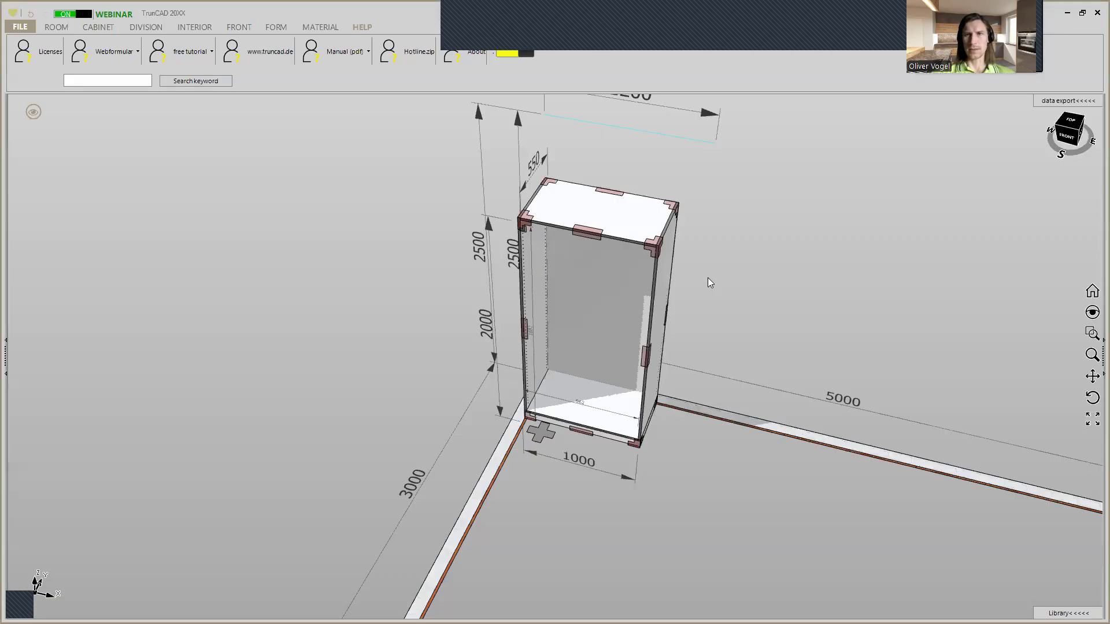
middle_click_drag(702, 263, 701, 234)
left_click(99, 33)
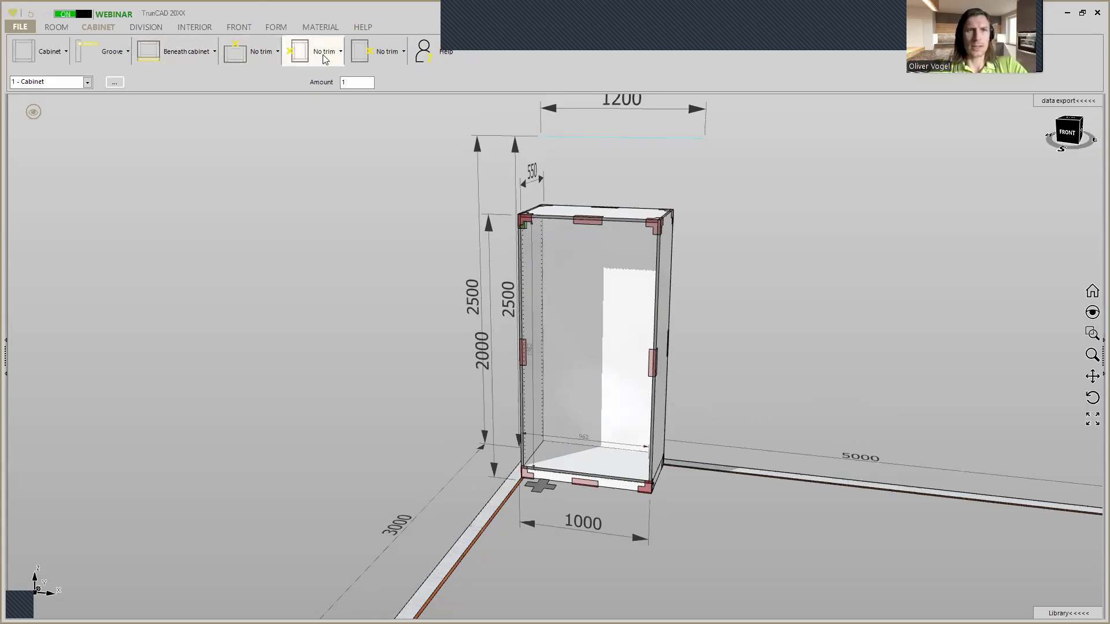
middle_click_drag(370, 220, 414, 256)
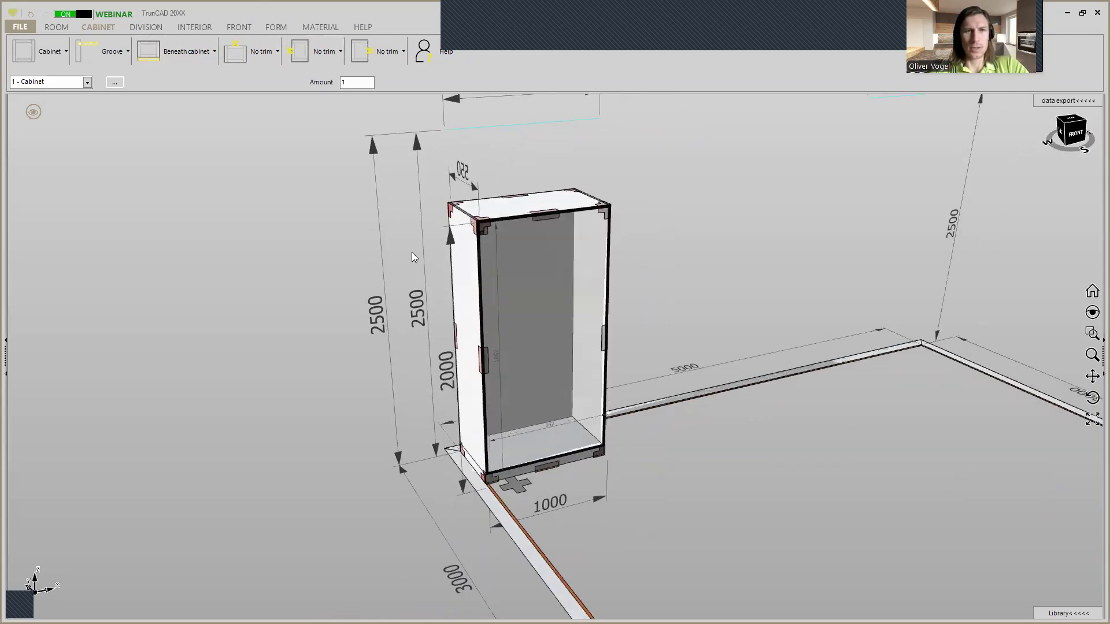
left_click(324, 51)
mouse_move(325, 124)
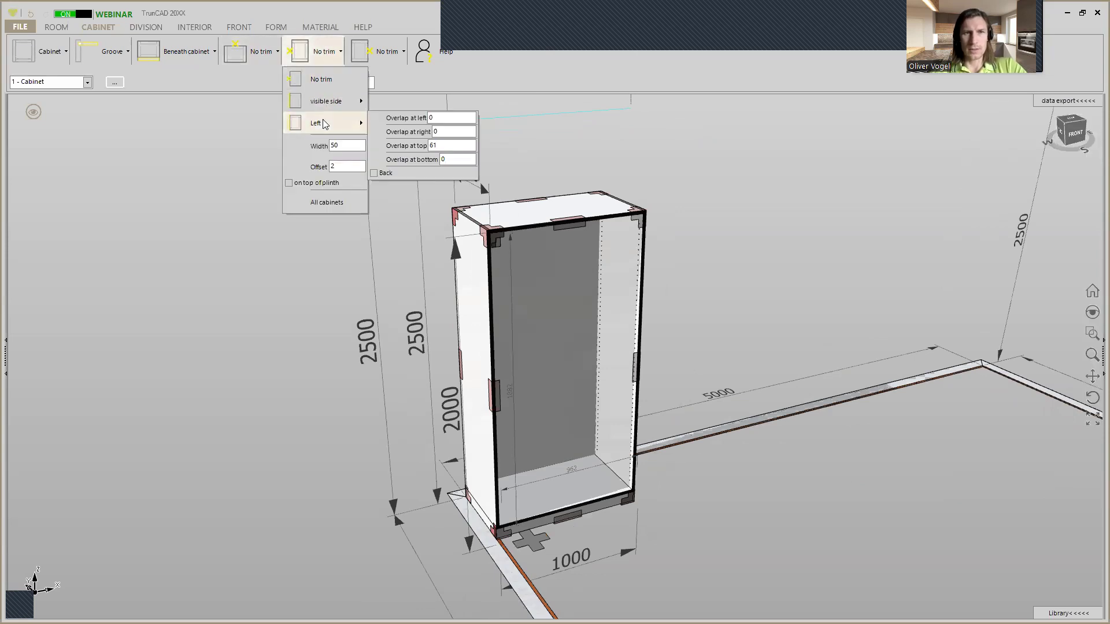
left_click(324, 124)
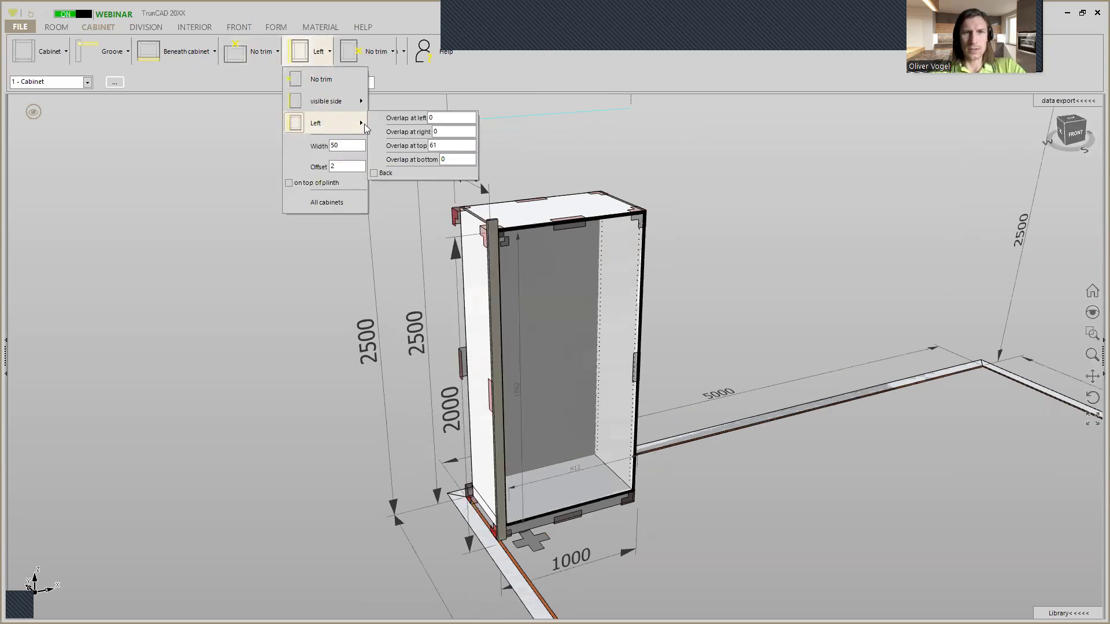
scroll(487, 228, "up", 6)
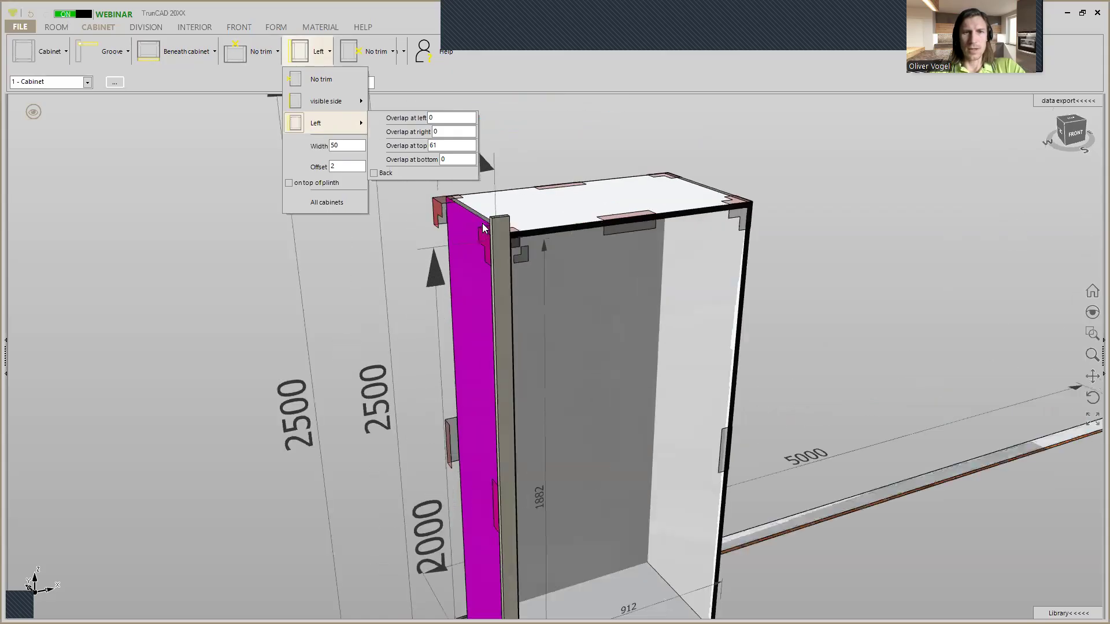
middle_click_drag(505, 237, 449, 242)
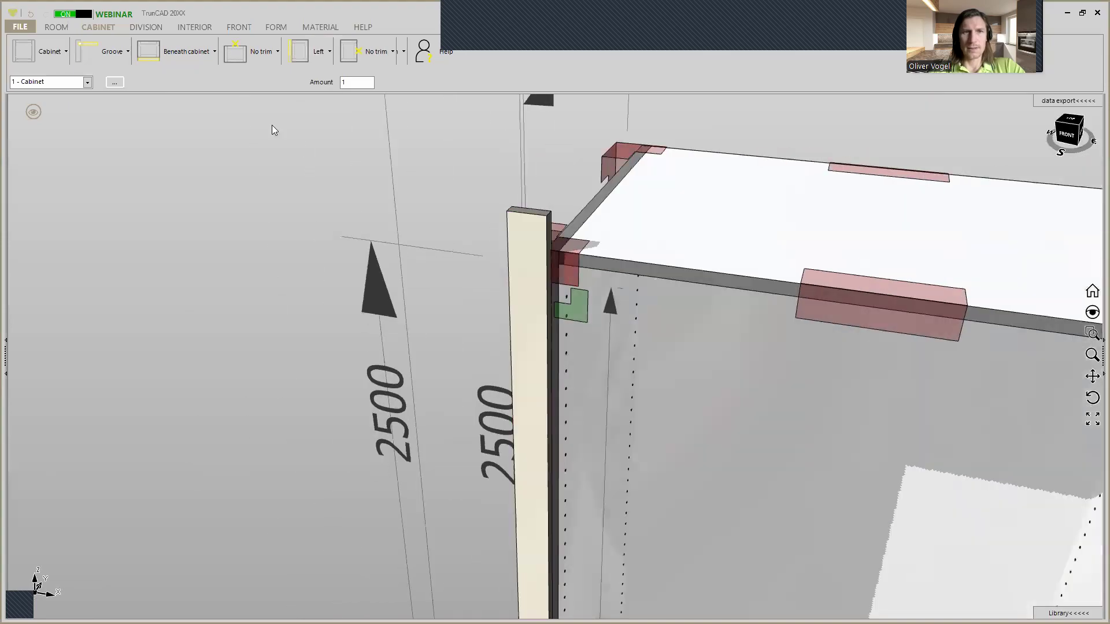
Step: Add a right trim to the cabinet
left_click(259, 59)
left_click(357, 51)
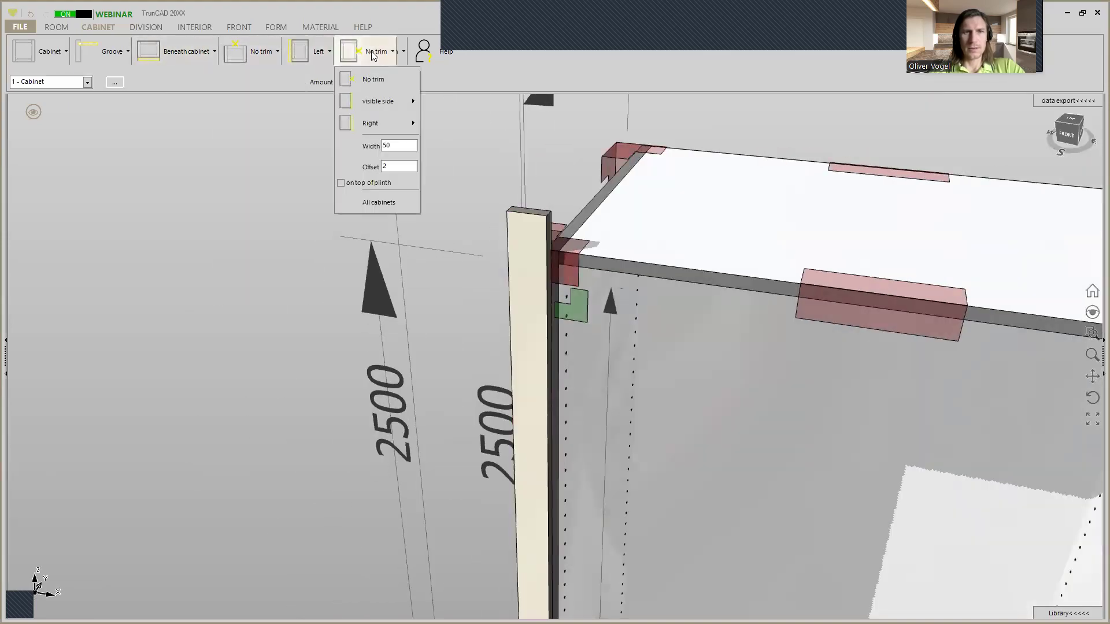
left_click(372, 128)
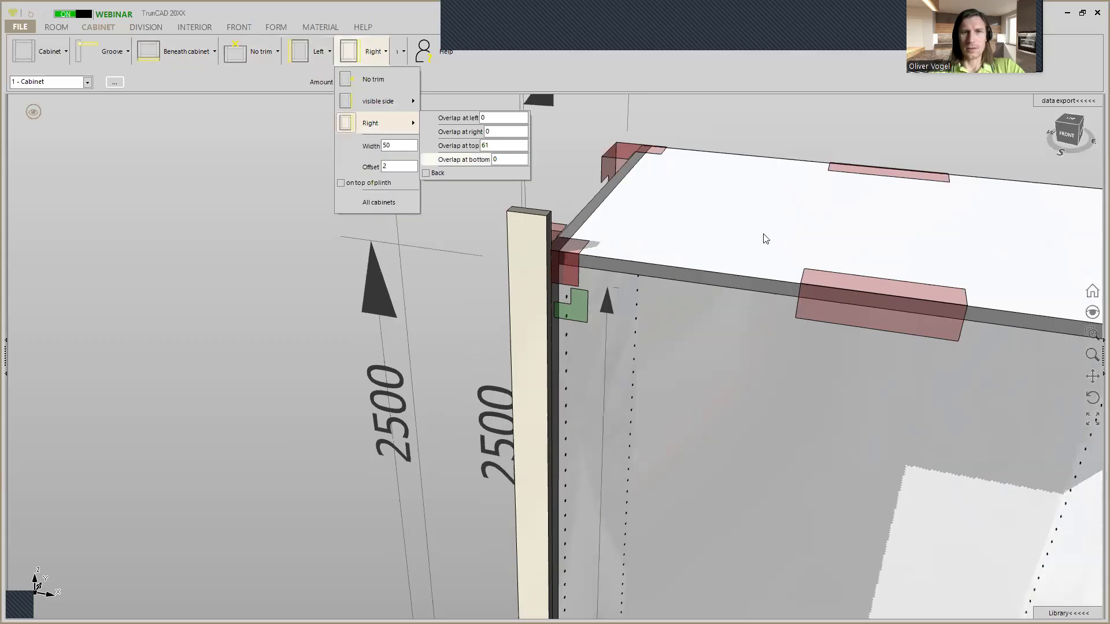
Step: Add an upper trim of the On cabinet type and set its height to 50
scroll(762, 236, "down", 5)
middle_click_drag(762, 236, 727, 213)
left_click(276, 53)
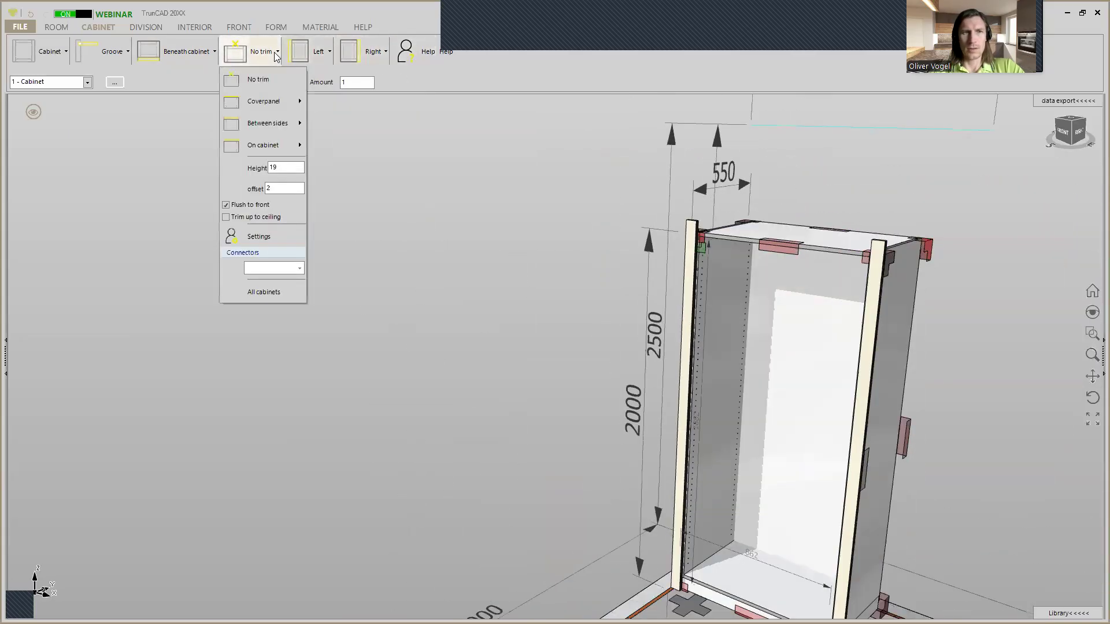
left_click(267, 146)
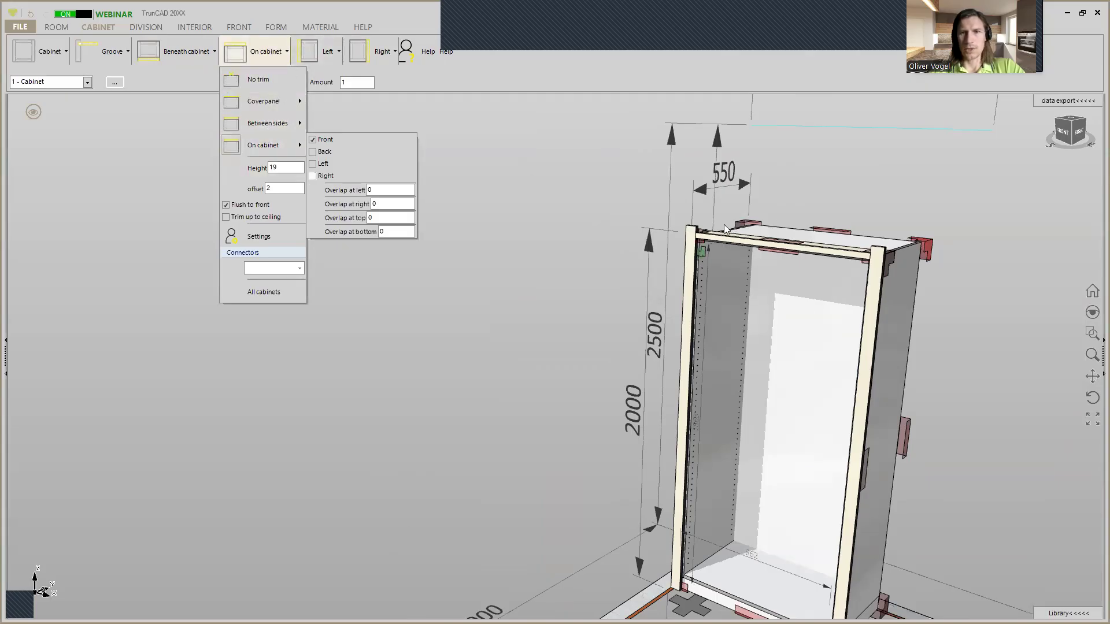
scroll(724, 226, "up", 5)
double_click(290, 166)
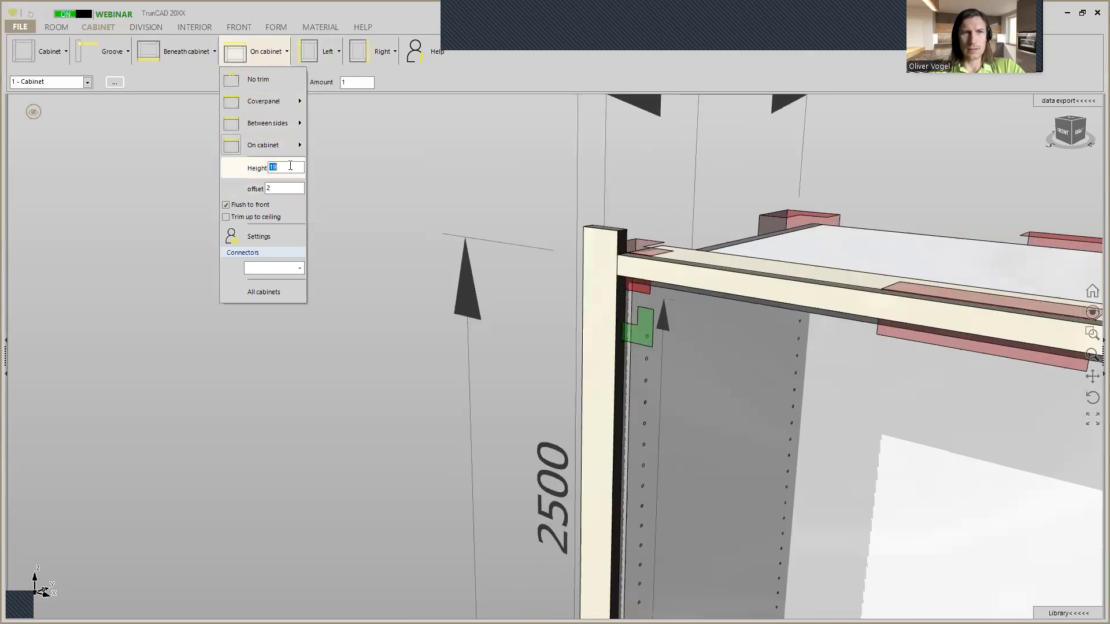
type("50")
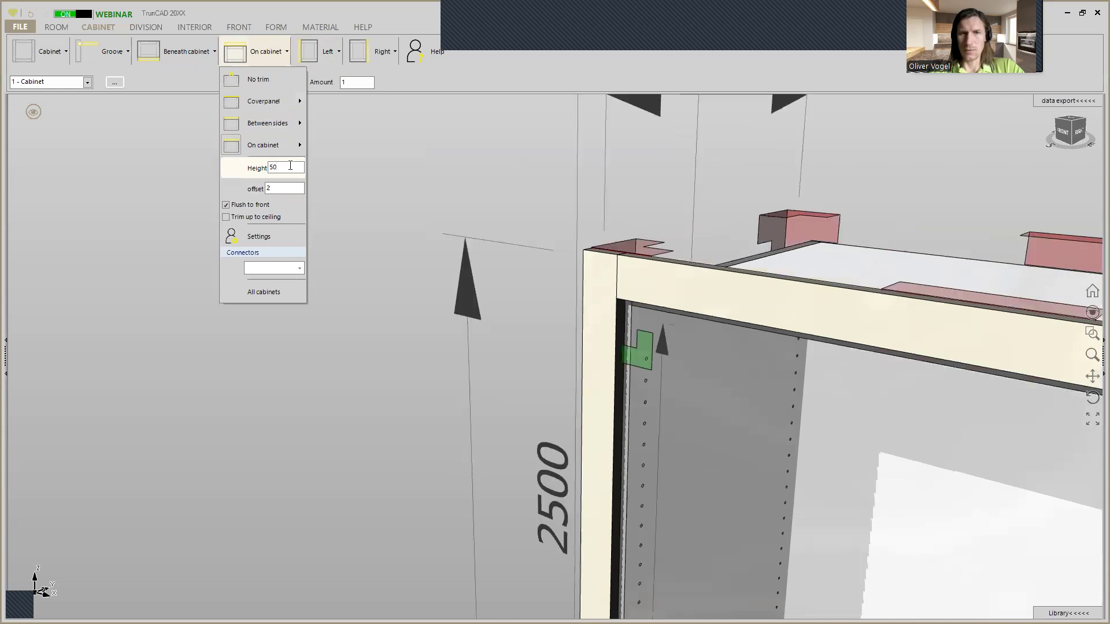
Step: Turn off Flush to front for the cabinet's upper trim
scroll(663, 254, "down", 4)
middle_click_drag(664, 255, 640, 253)
left_click(261, 56)
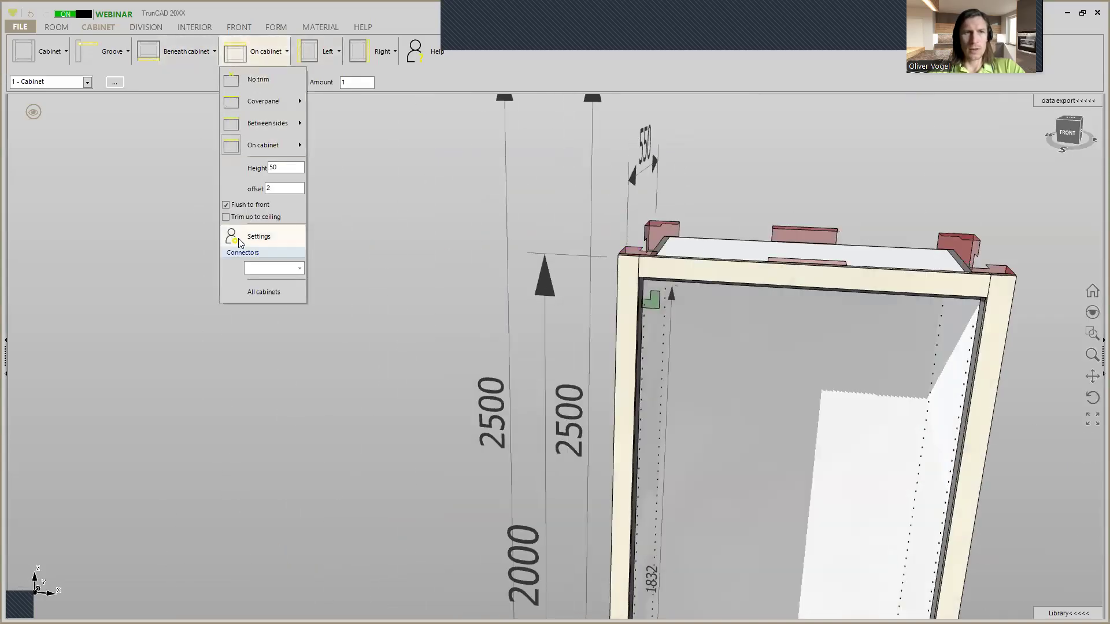
left_click(225, 207)
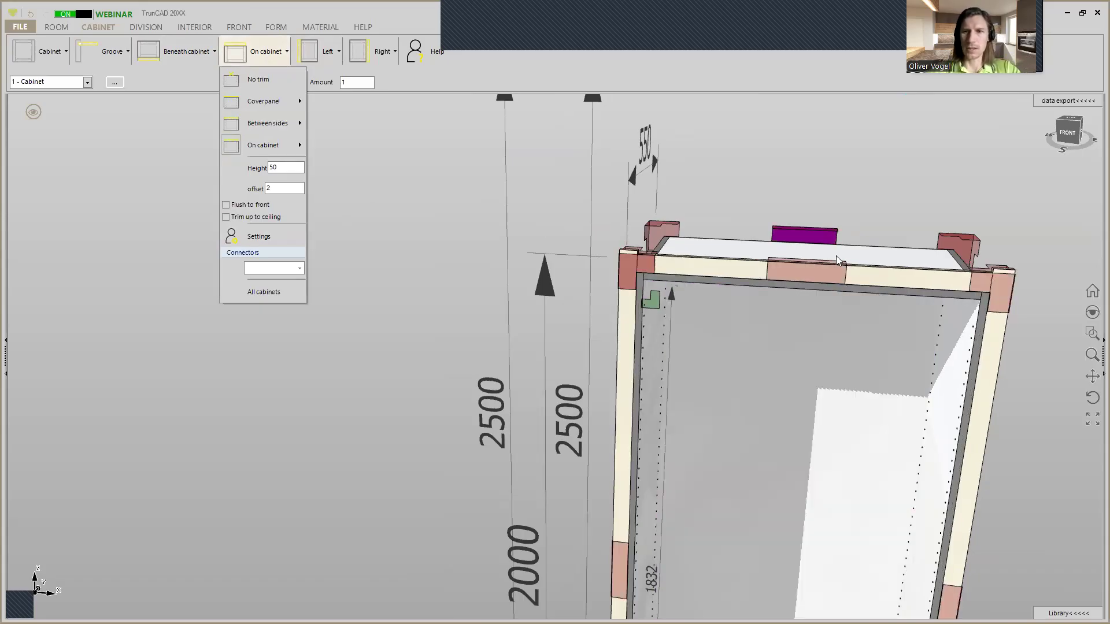
scroll(980, 276, "up", 5)
middle_click_drag(980, 276, 909, 300)
scroll(910, 300, "up", 2)
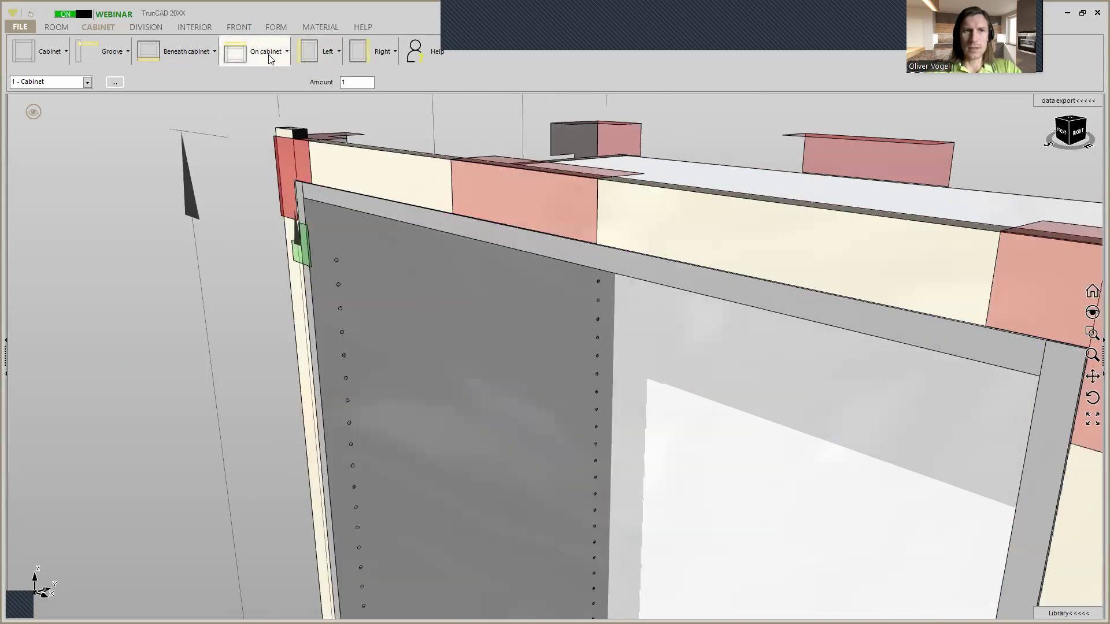
left_click(270, 57)
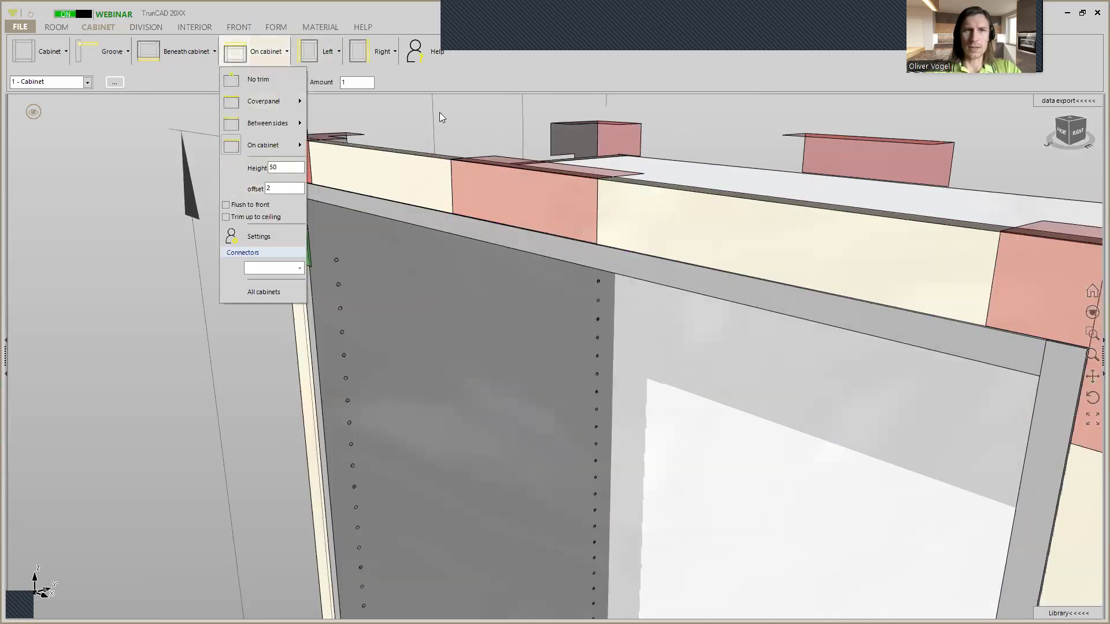
left_click(403, 113)
Step: Set the left trim's overlap at top to 0
scroll(396, 113, "down", 3)
middle_click_drag(396, 114, 451, 114)
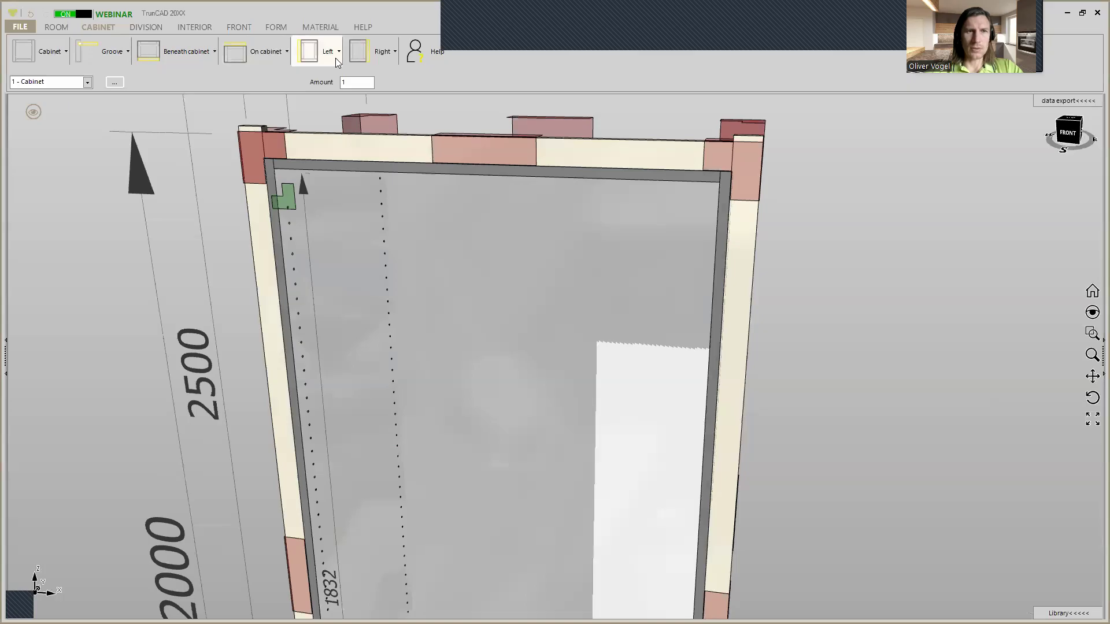
left_click(335, 58)
mouse_move(338, 124)
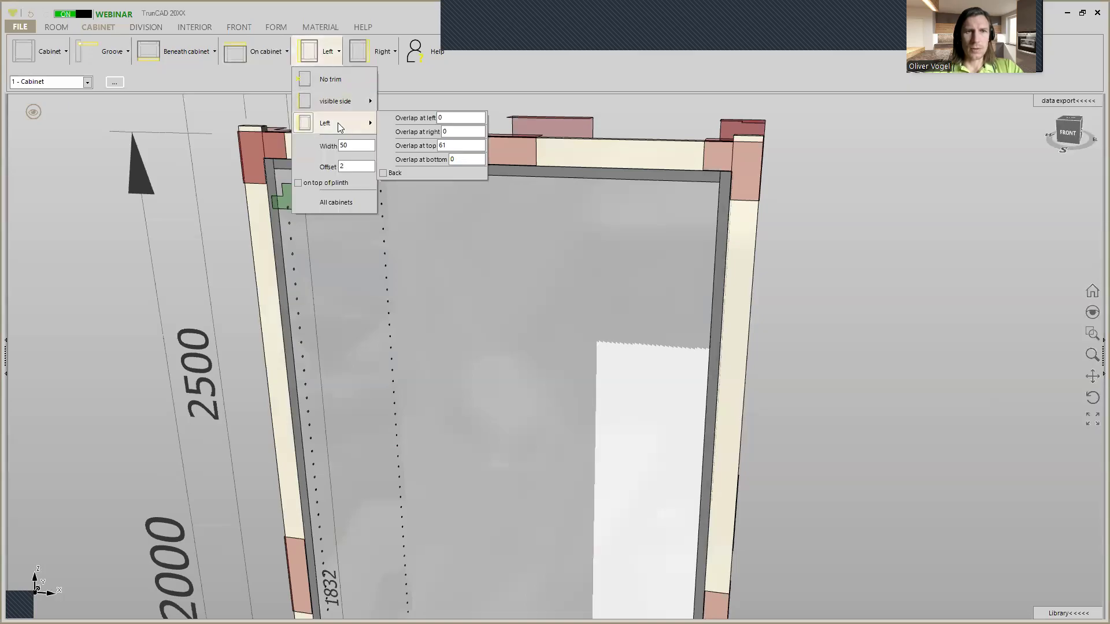
double_click(450, 146)
type("0")
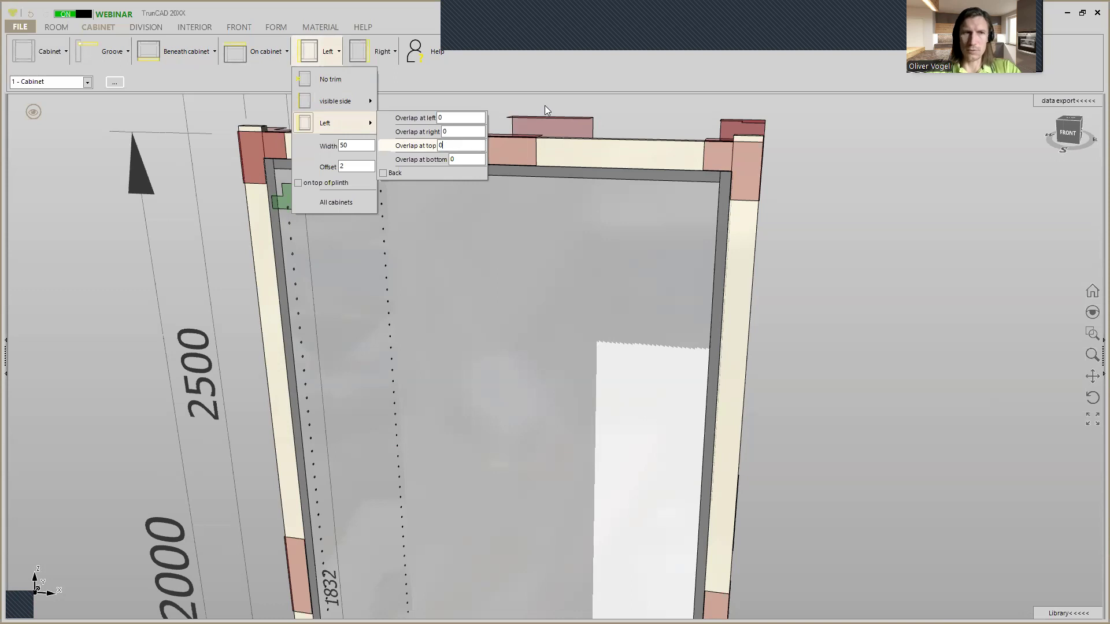
scroll(262, 157, "up", 4)
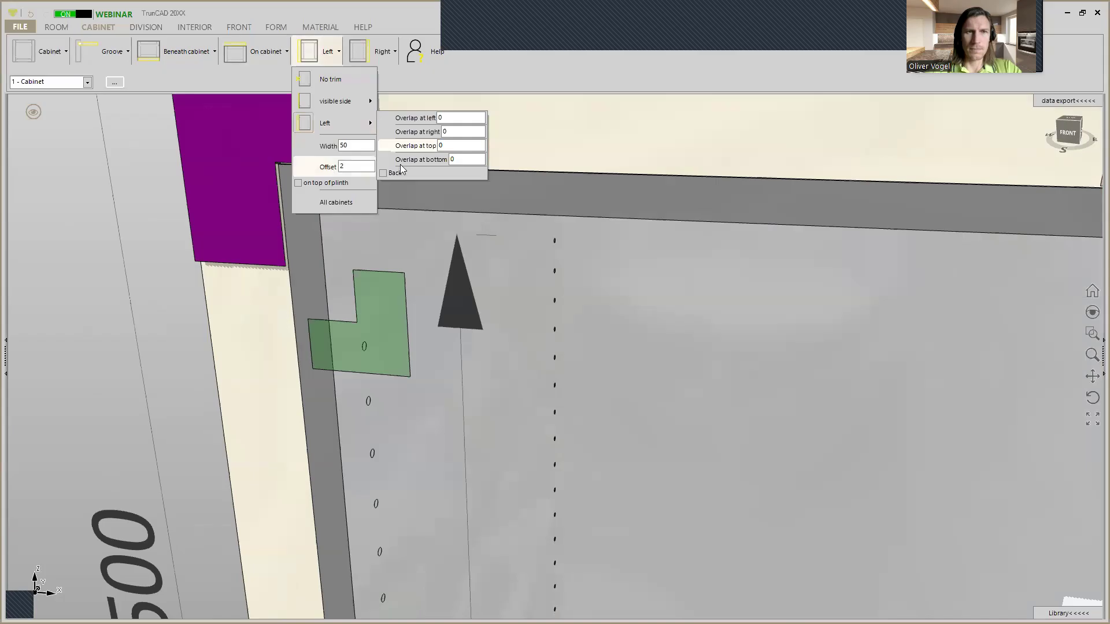
scroll(533, 133, "down", 6)
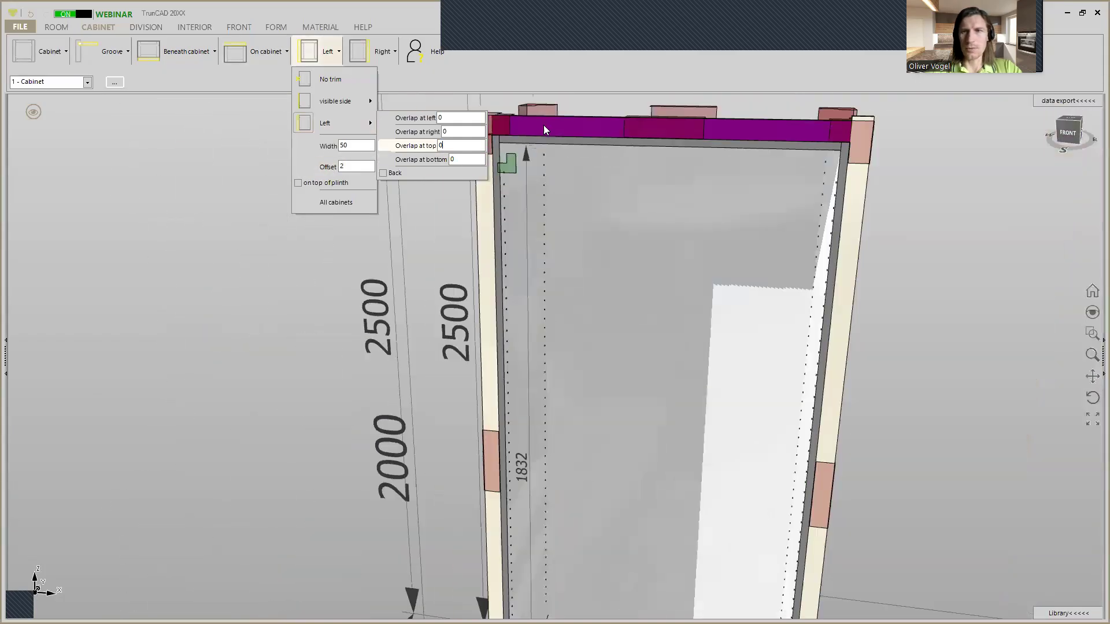
left_click(417, 51)
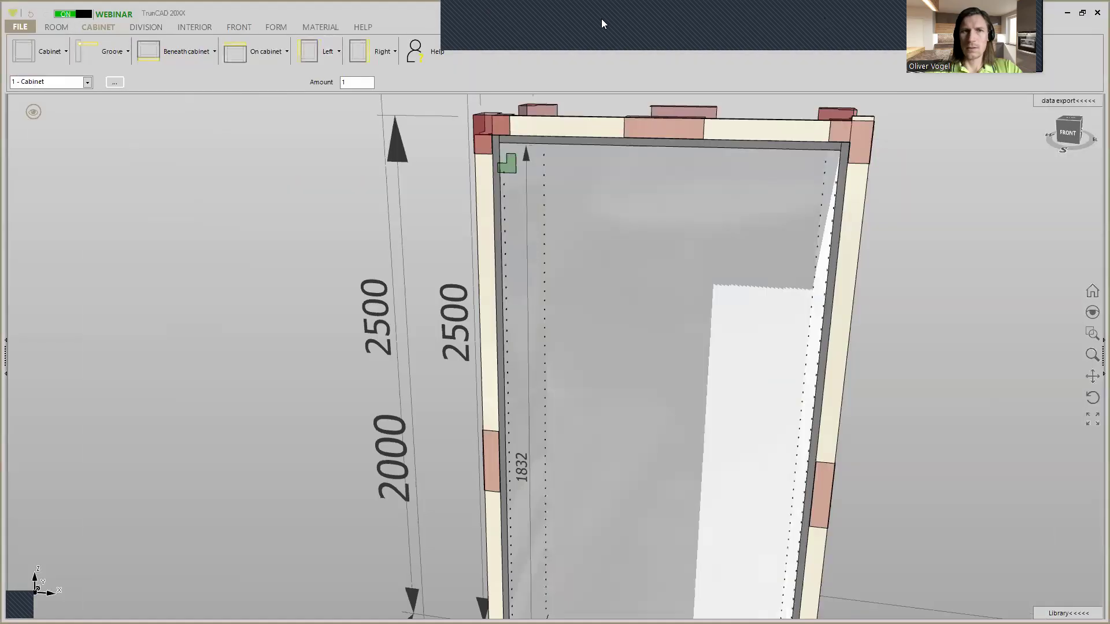
Step: Set the right trim's overlap at top to 0
left_click(375, 50)
mouse_move(396, 123)
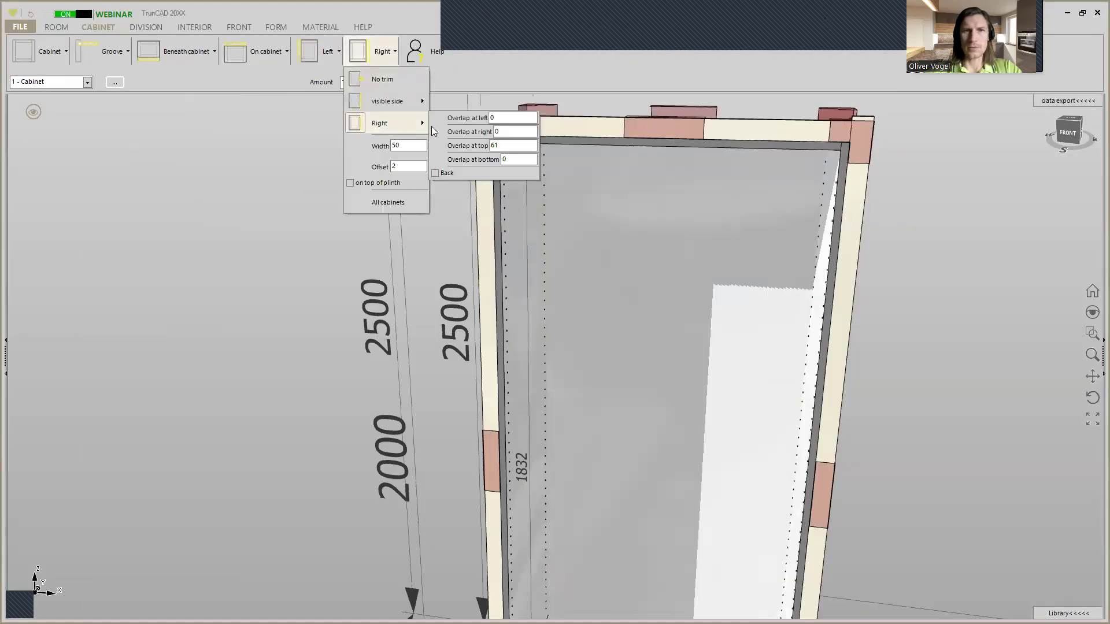
type("0")
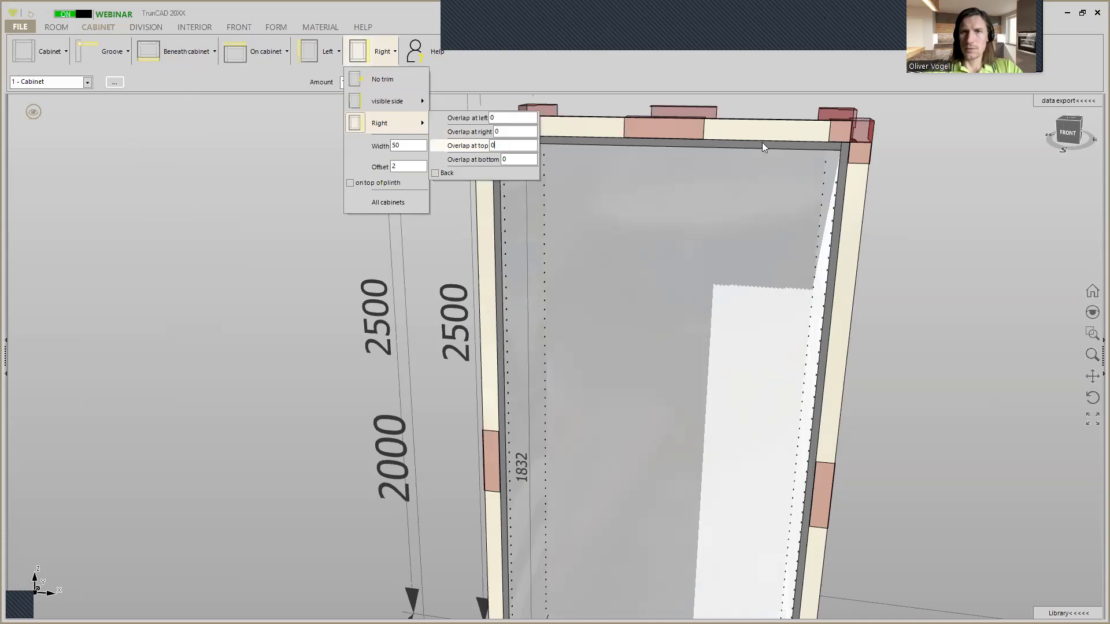
left_click(919, 142)
Step: Set the upper trim's overlap at right and overlap at left to 50 each
scroll(592, 107, "up", 2)
scroll(592, 107, "down", 2)
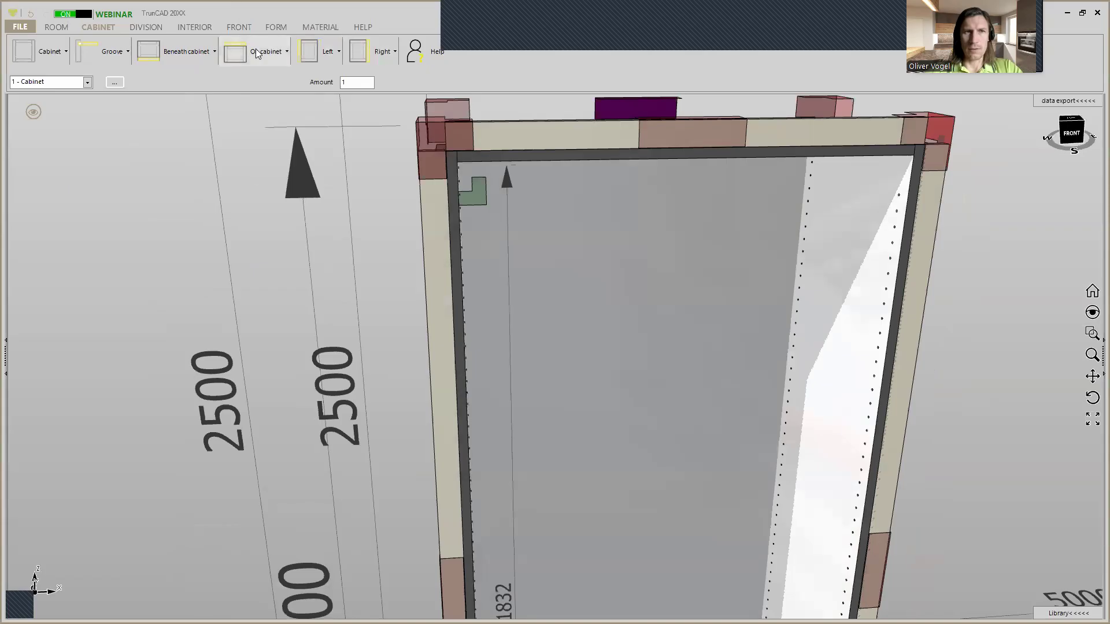
left_click(263, 54)
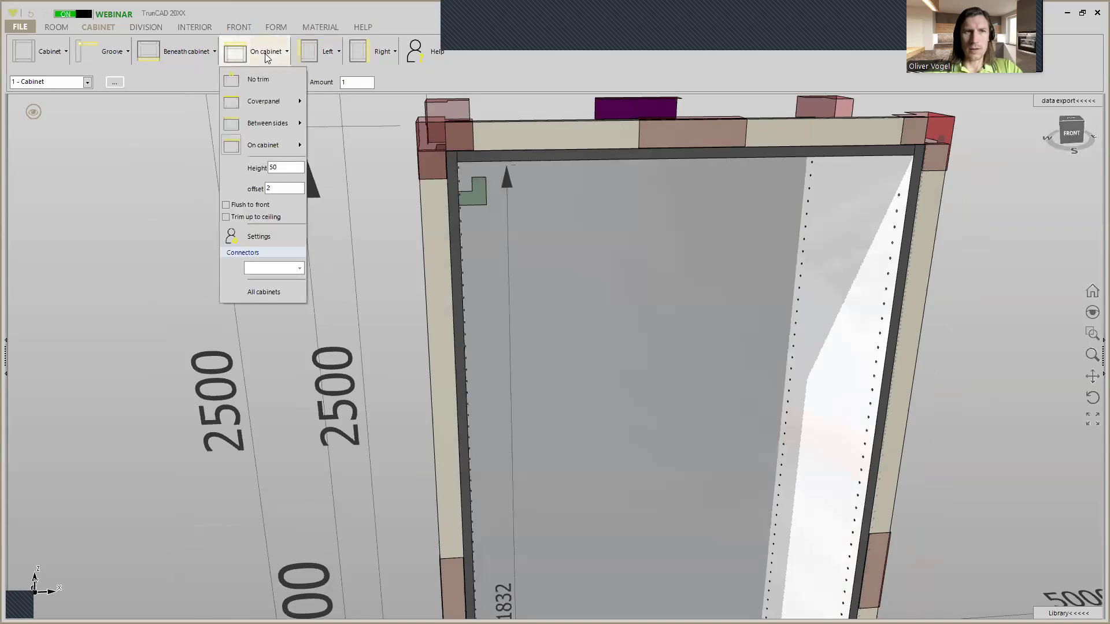
mouse_move(267, 144)
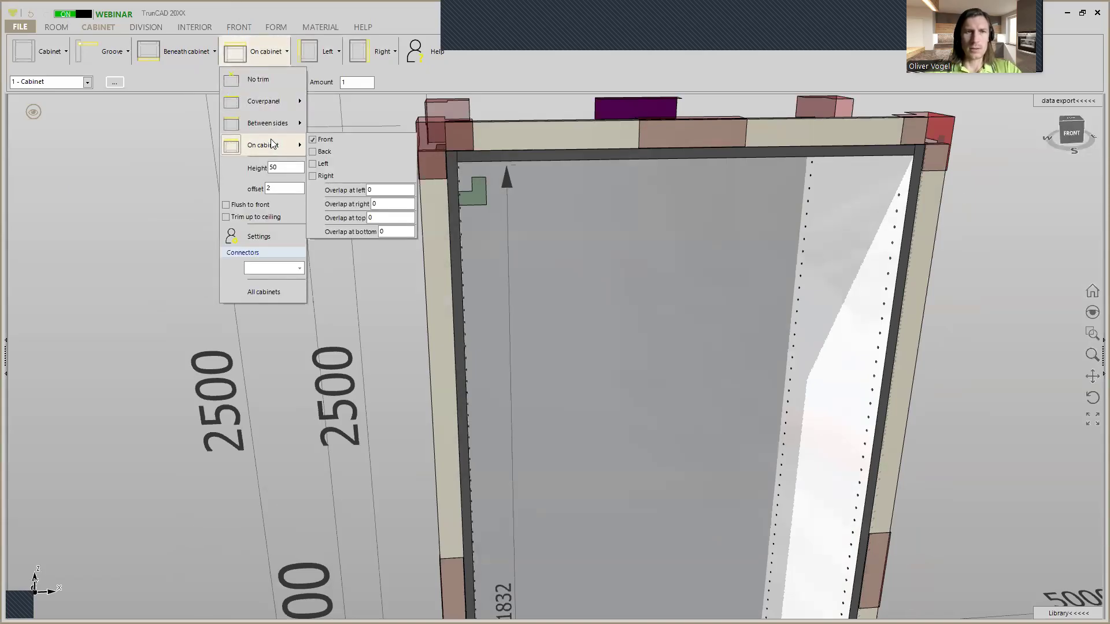
left_click(386, 217)
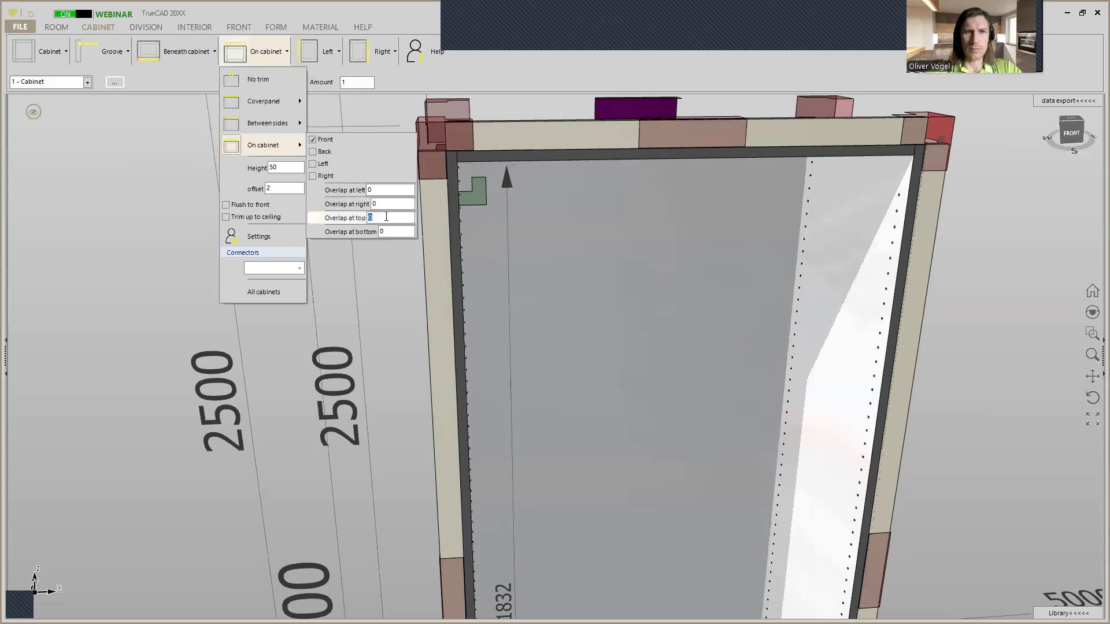
left_click(384, 205)
type("5")
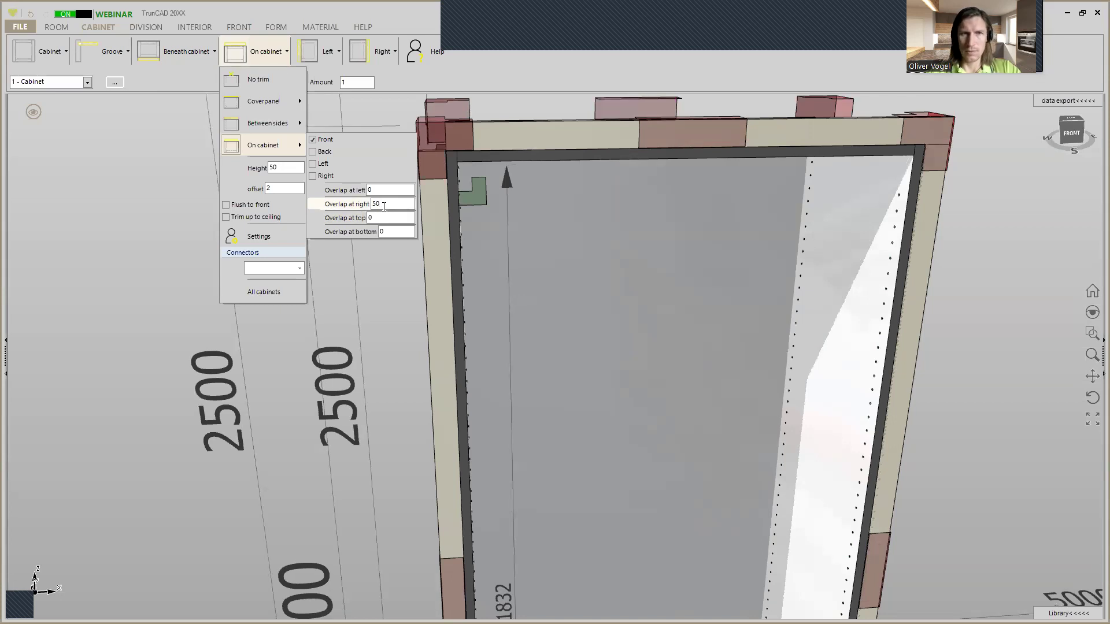
left_click(381, 190)
type("50")
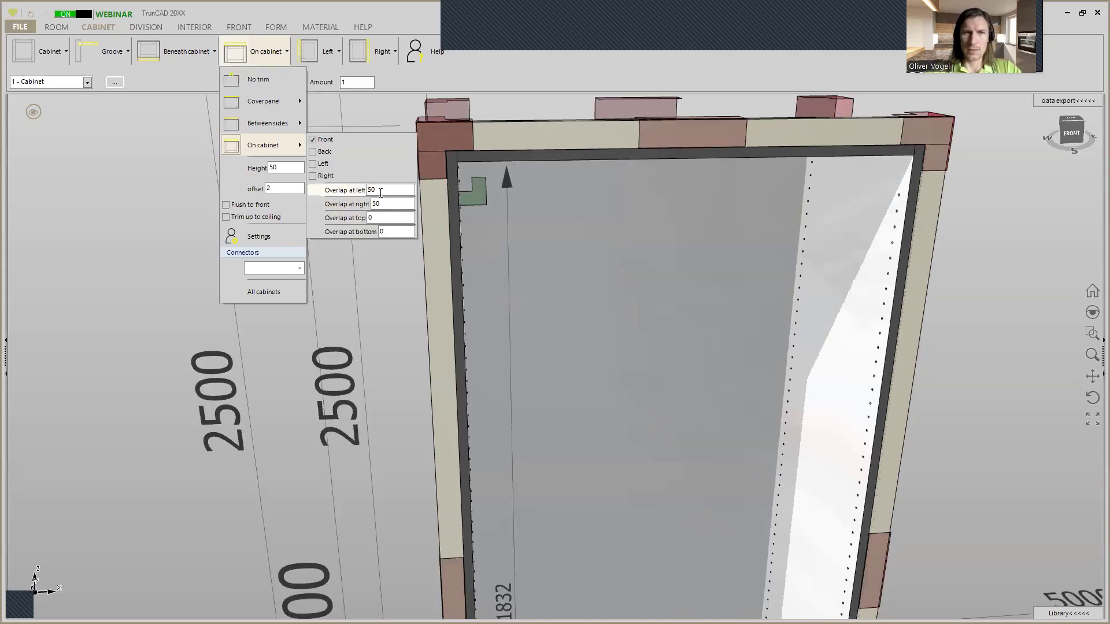
Step: In the upper trim's detailed settings, set the left, right and back distances of Trim_Top to 0
middle_click_drag(977, 141, 622, 139)
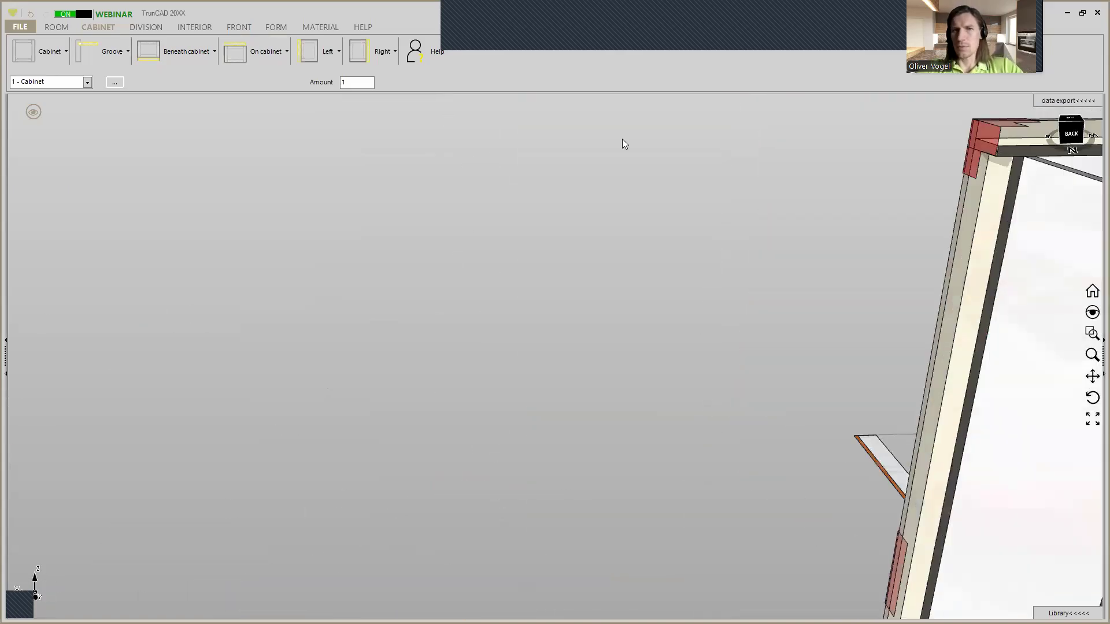
left_click(267, 55)
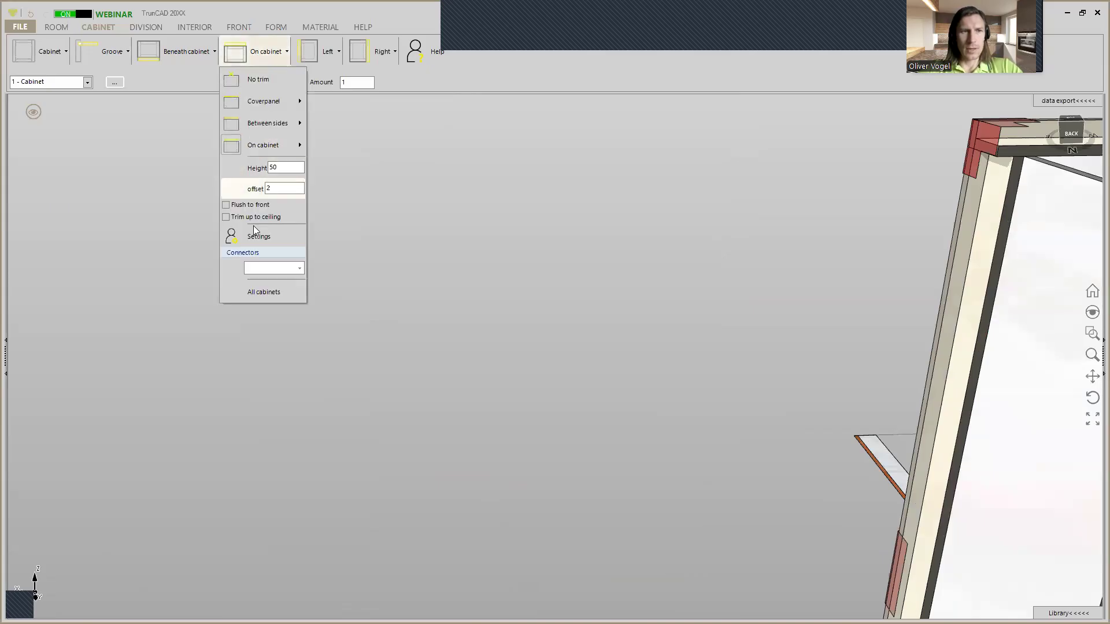
scroll(935, 244, "down", 1)
scroll(935, 240, "down", 3)
middle_click_drag(900, 224, 735, 225)
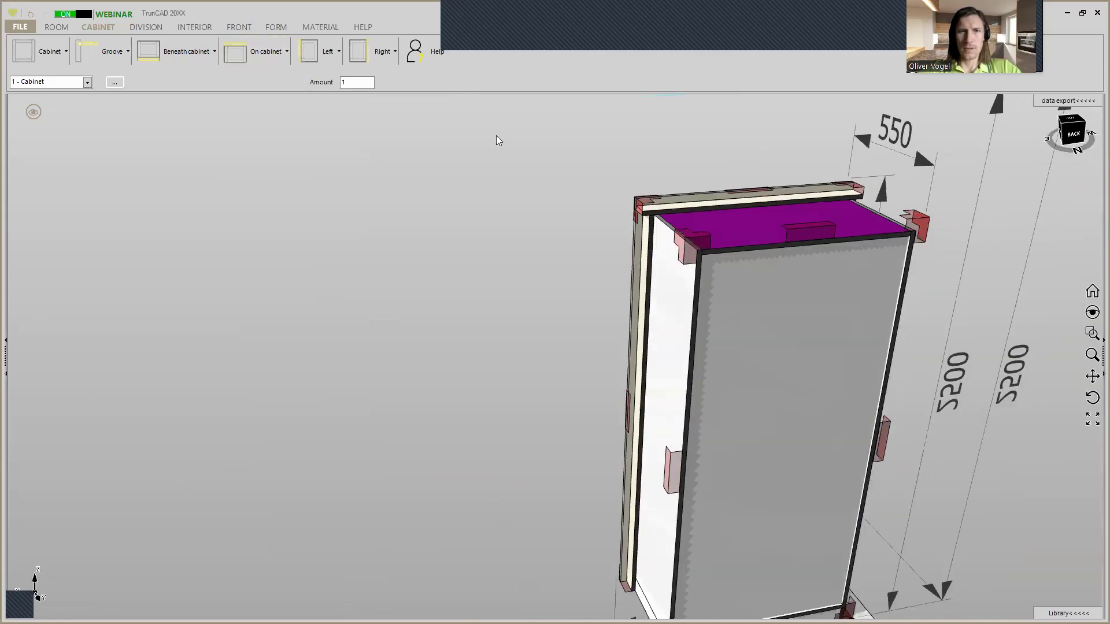
left_click(254, 55)
left_click(257, 234)
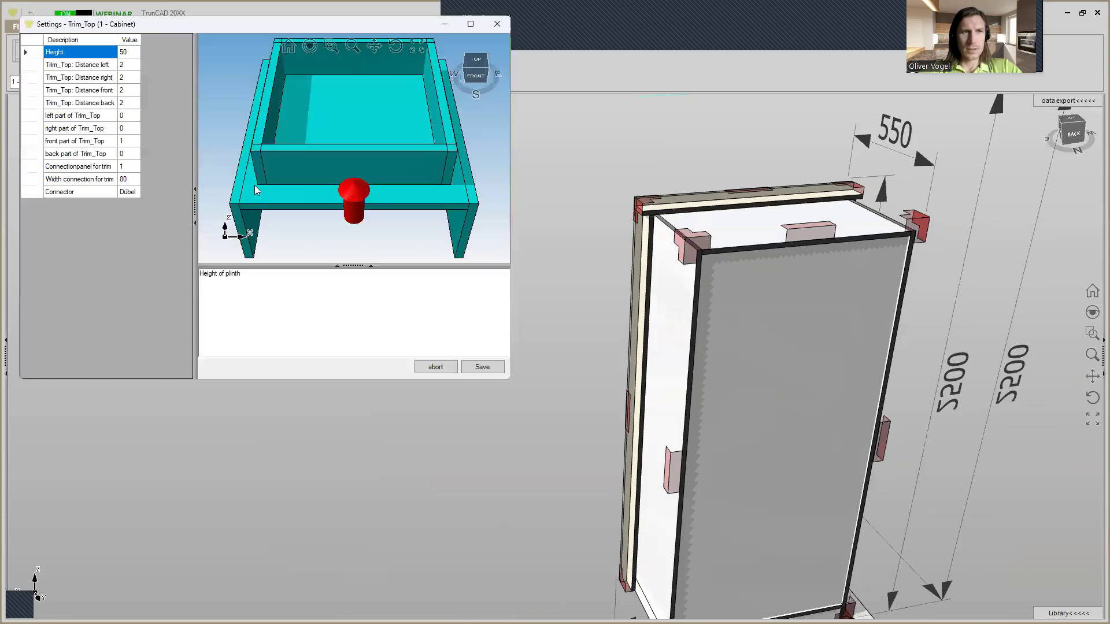
left_click(126, 52)
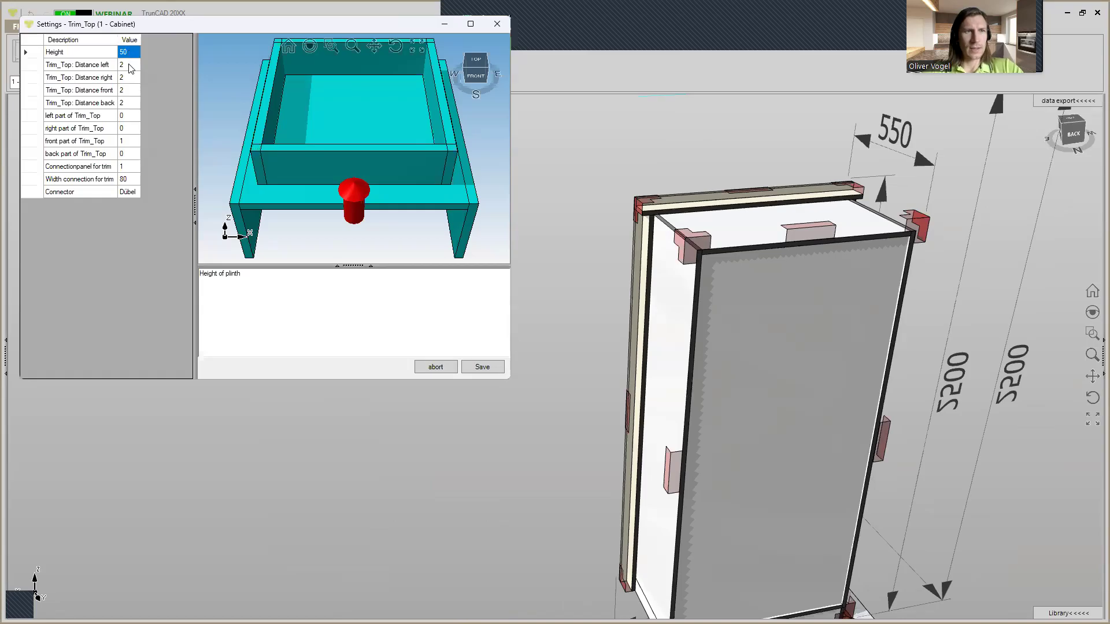
left_click(128, 65)
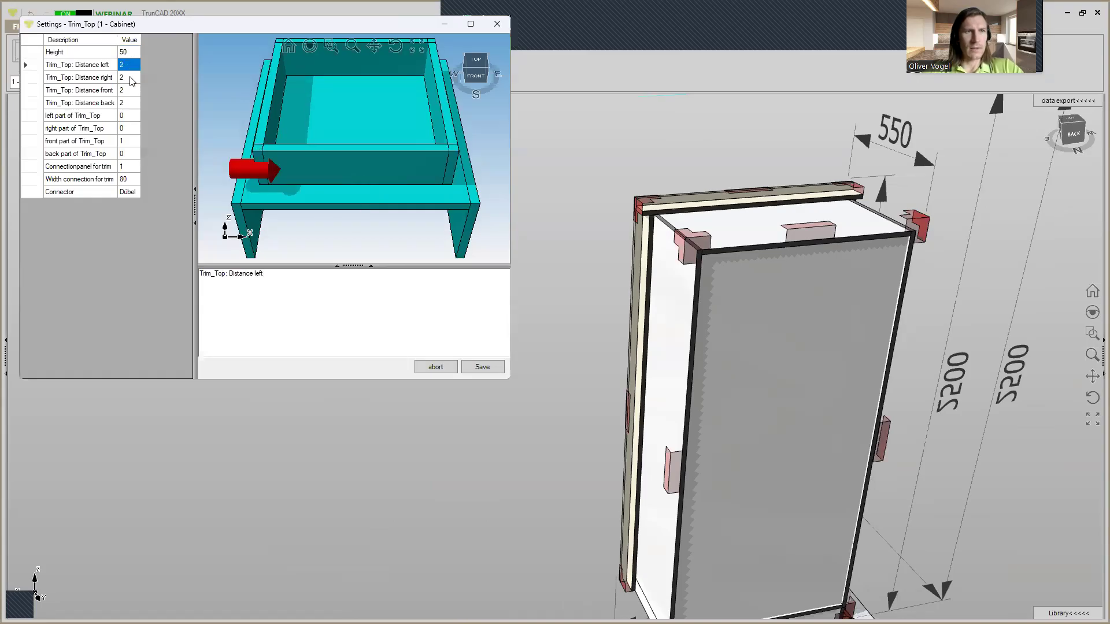
type("0")
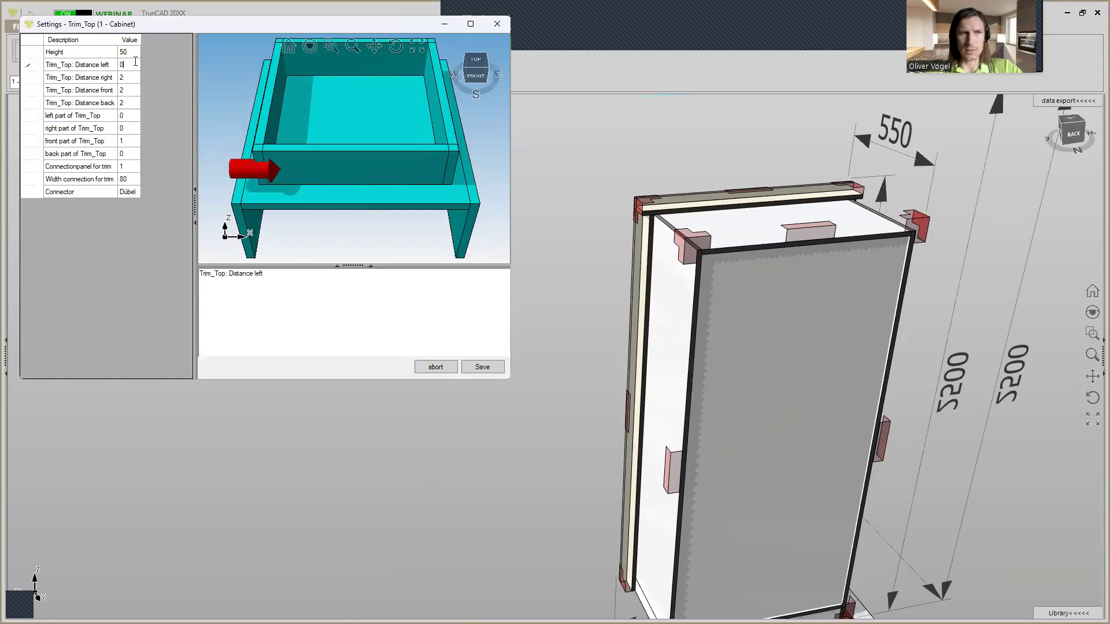
left_click(132, 81)
type("0")
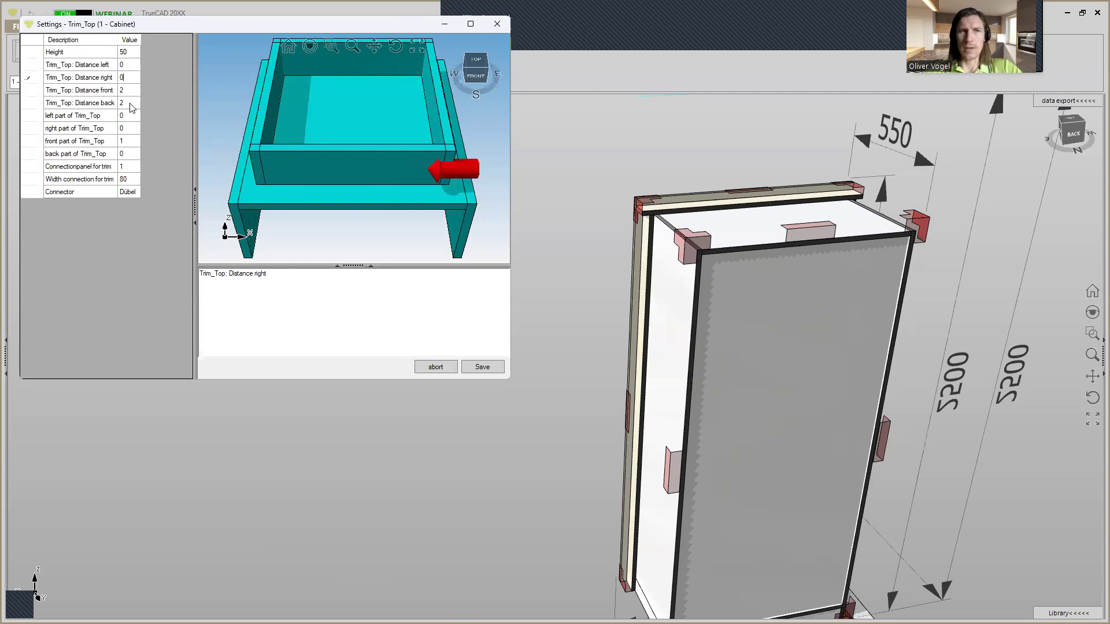
left_click(131, 104)
type("0")
Step: Examine the Trim_Top part switches, the connection panel and its width, and the available connector types
left_click(131, 116)
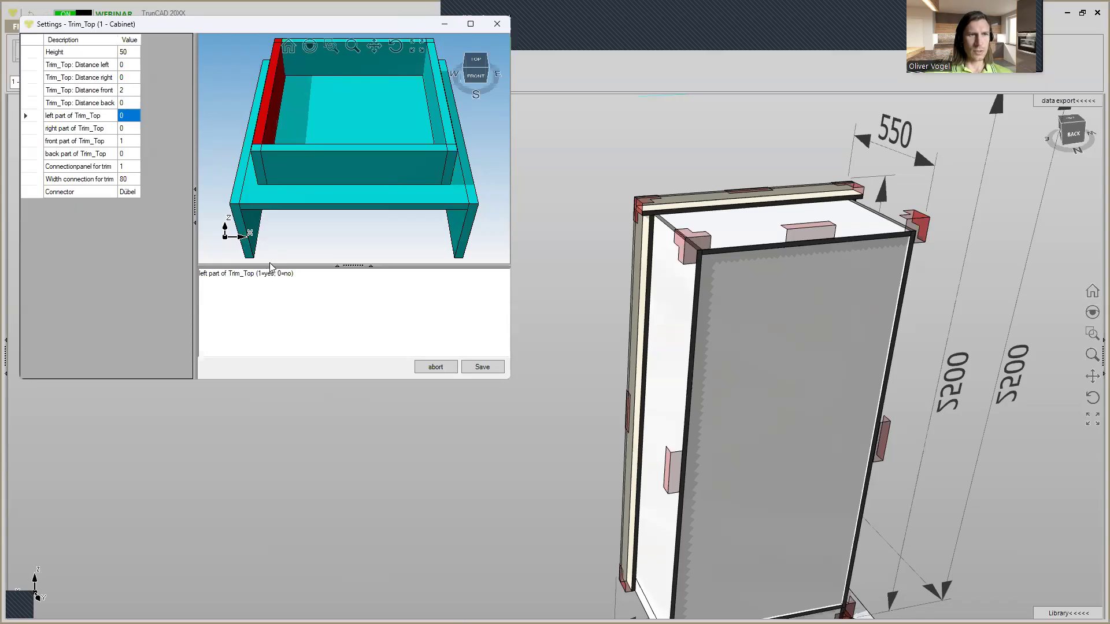
left_click(128, 129)
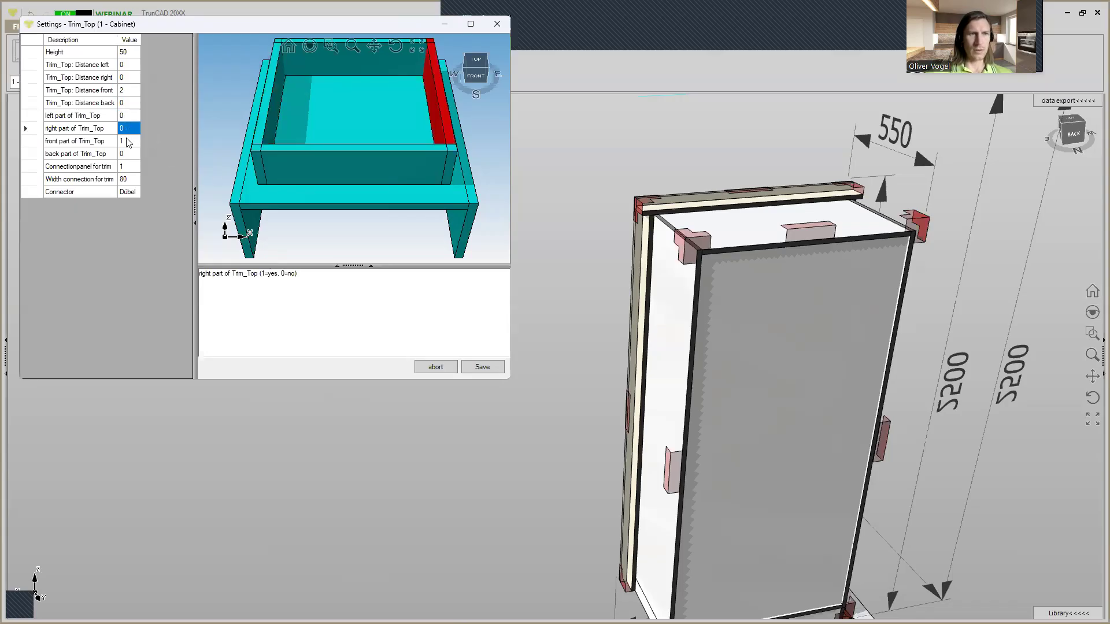
left_click(128, 141)
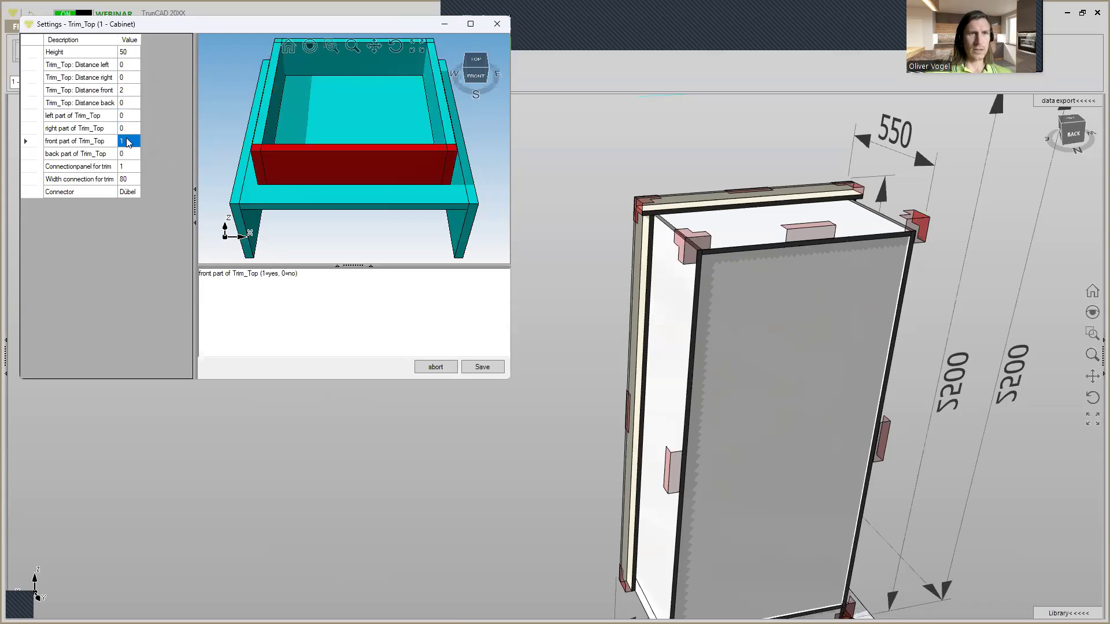
left_click(135, 167)
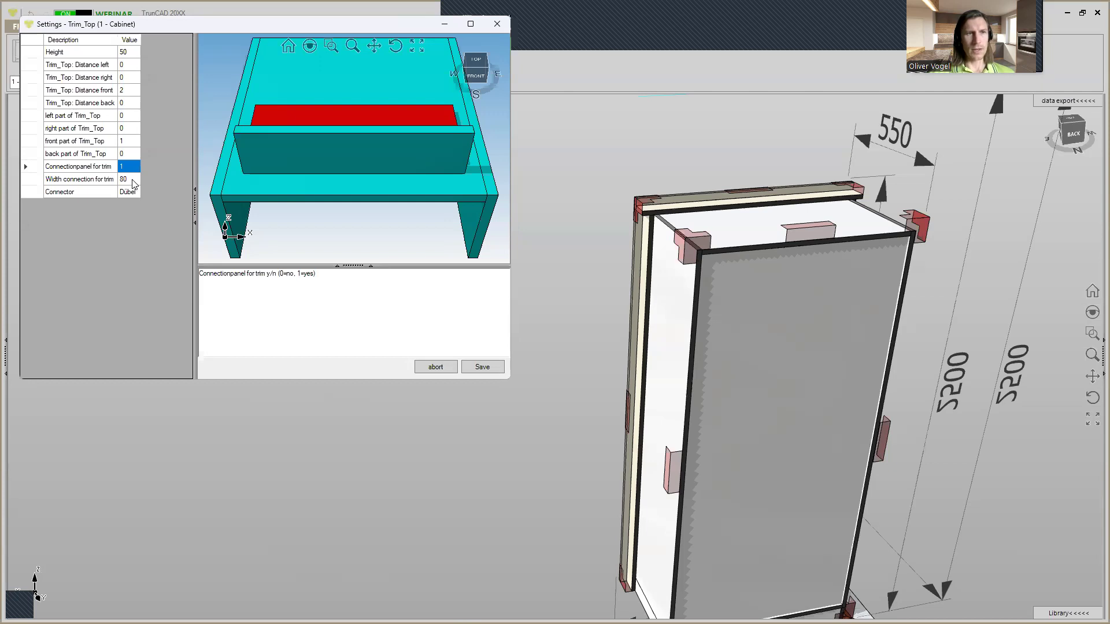
left_click(132, 180)
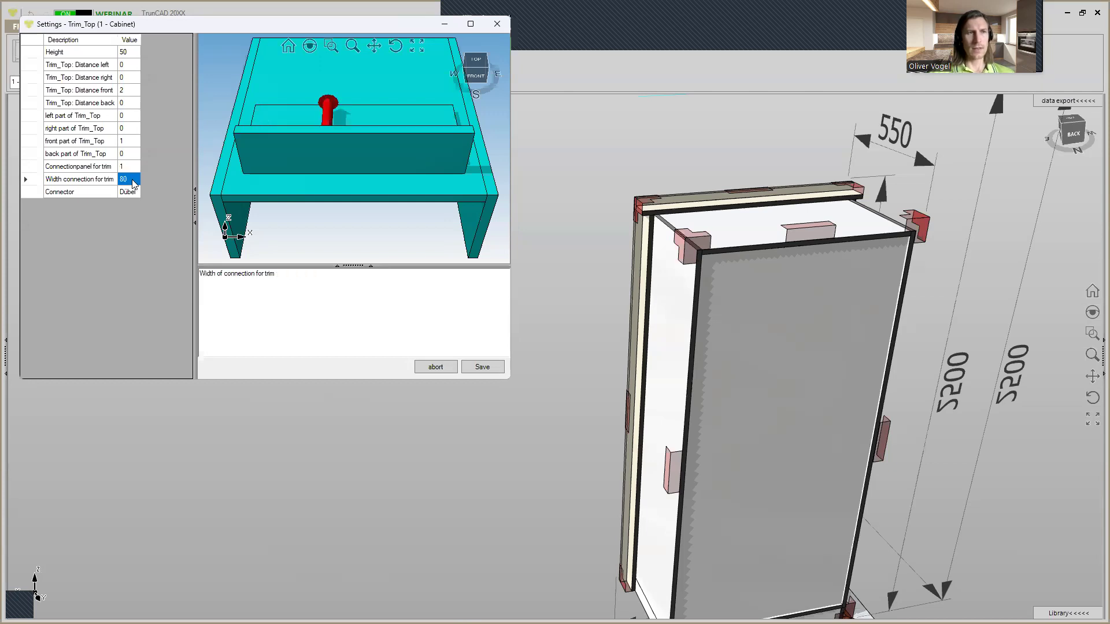
left_click(132, 193)
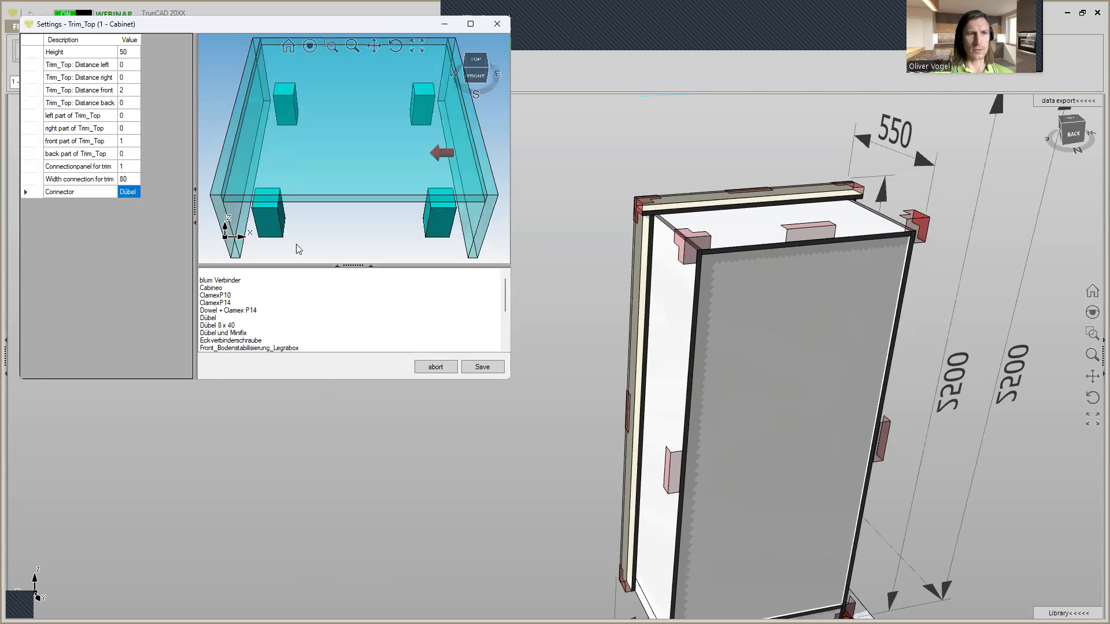
scroll(254, 308, "down", 3)
scroll(255, 308, "up", 2)
scroll(254, 309, "up", 1)
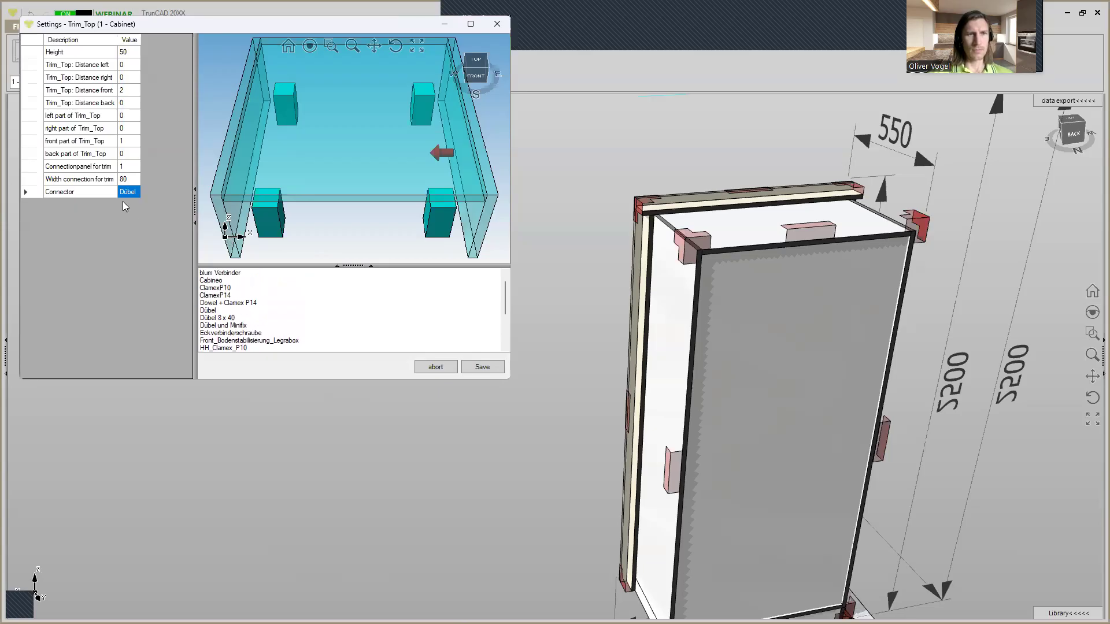
Step: Set Connectionpanel for trim to 0 for the upper trim and save its settings
left_click(128, 166)
type("0")
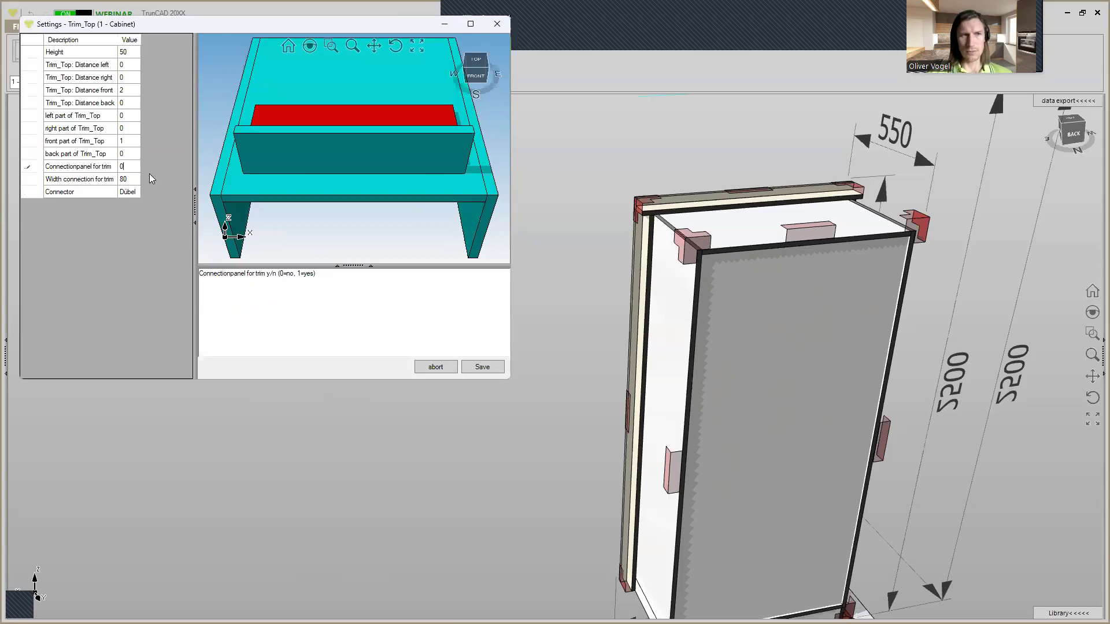
scroll(632, 248, "up", 3)
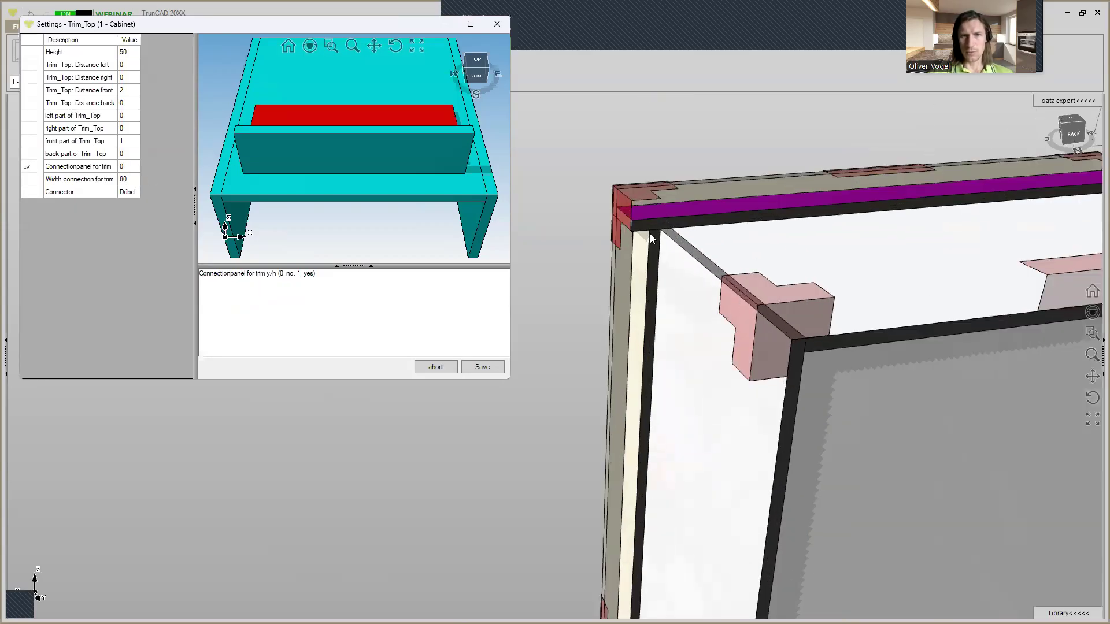
left_click(482, 367)
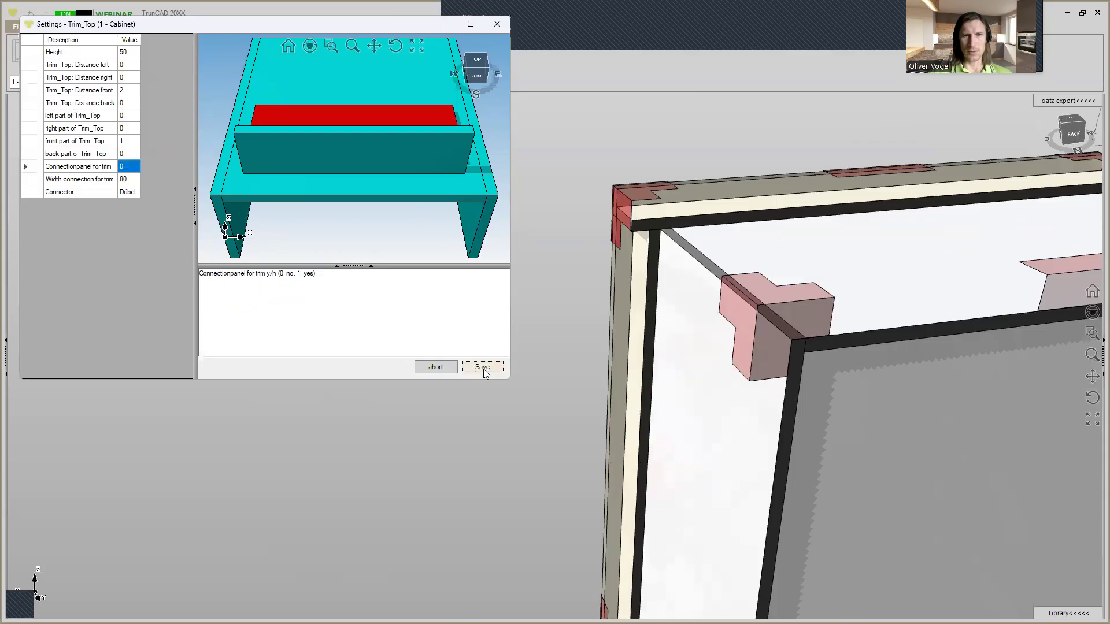
Step: Remove the left, right and upper trims from the cabinet by setting each to No trim
scroll(481, 251, "down", 3)
middle_click_drag(481, 251, 665, 238)
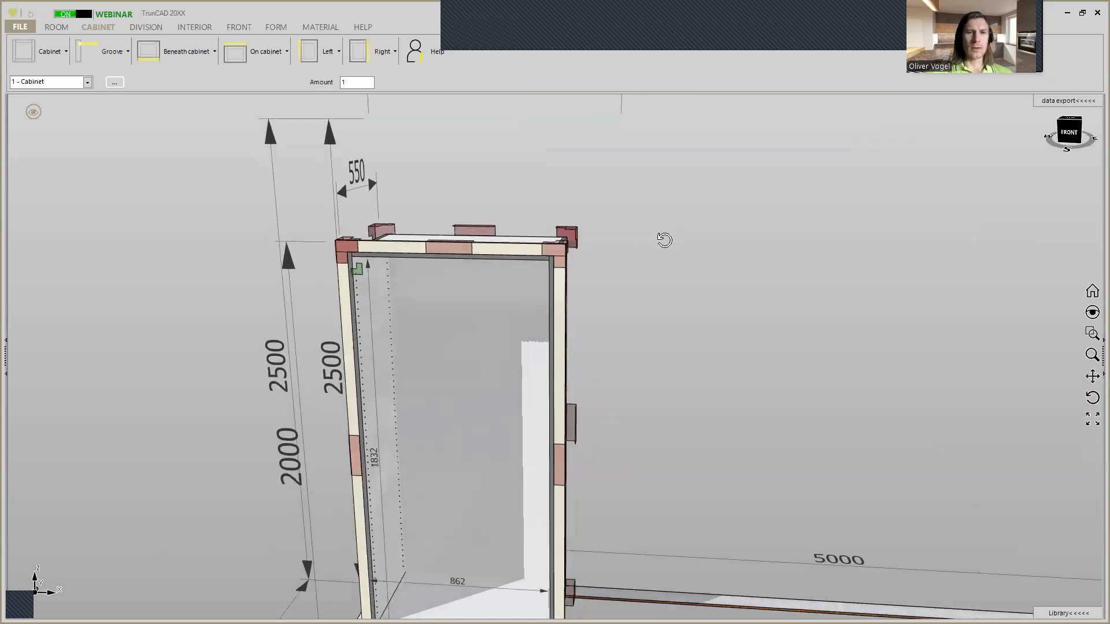
scroll(665, 238, "down", 4)
scroll(566, 258, "up", 2)
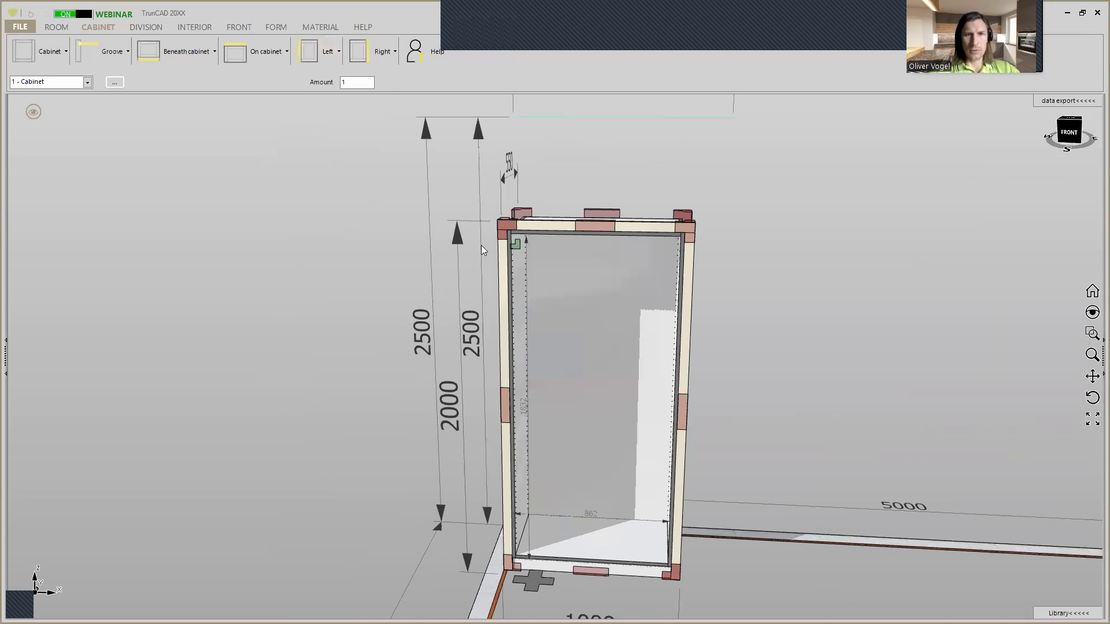
left_click(328, 53)
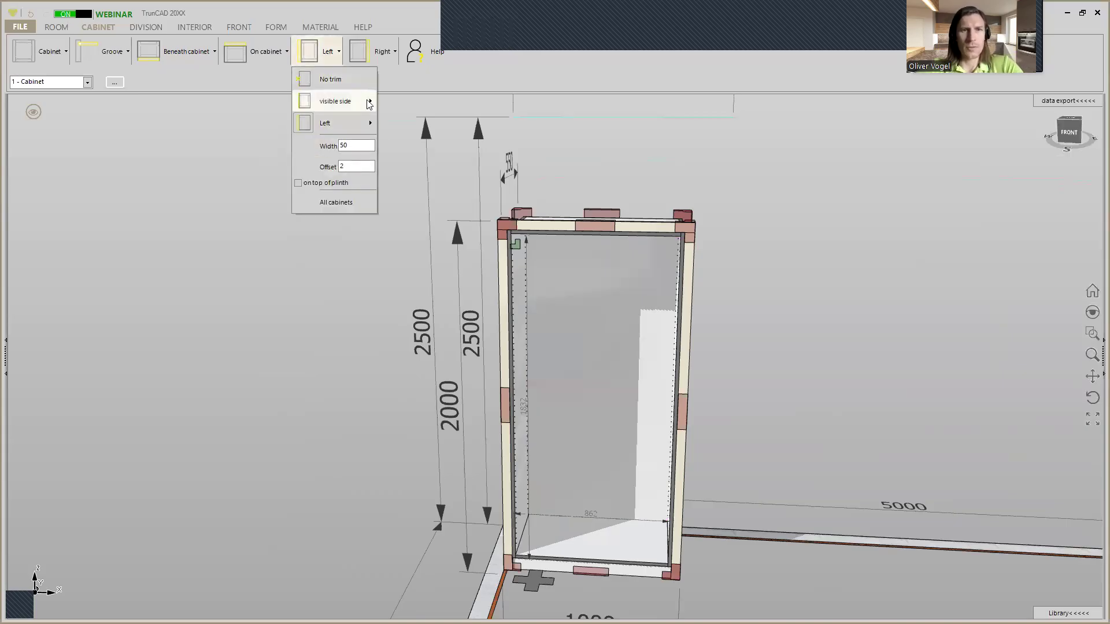
left_click(351, 86)
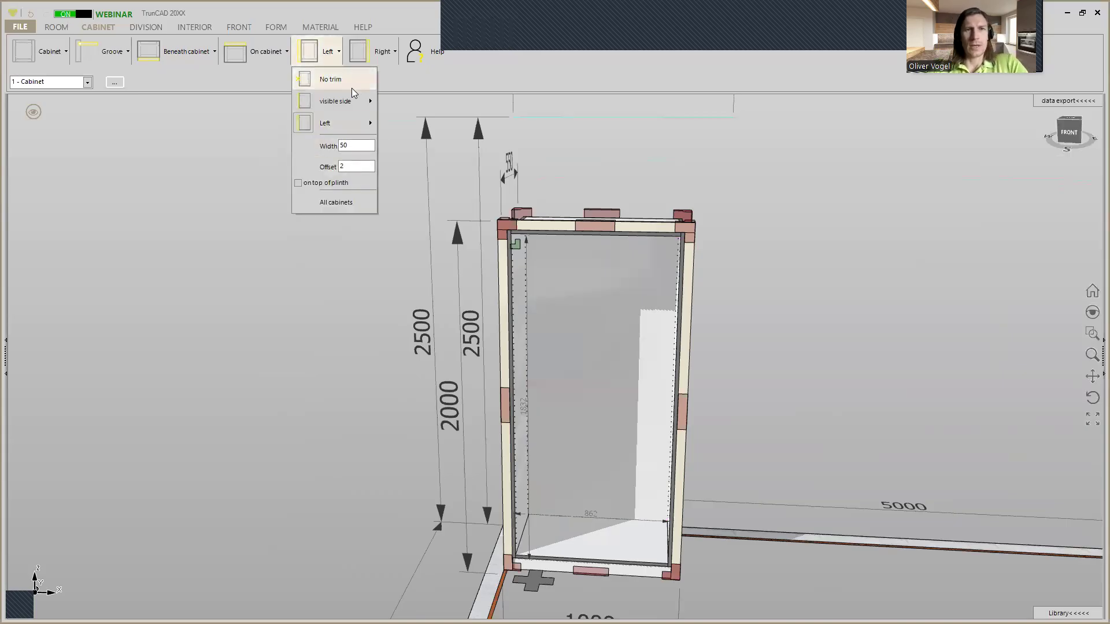
left_click(382, 60)
left_click(386, 80)
left_click(264, 55)
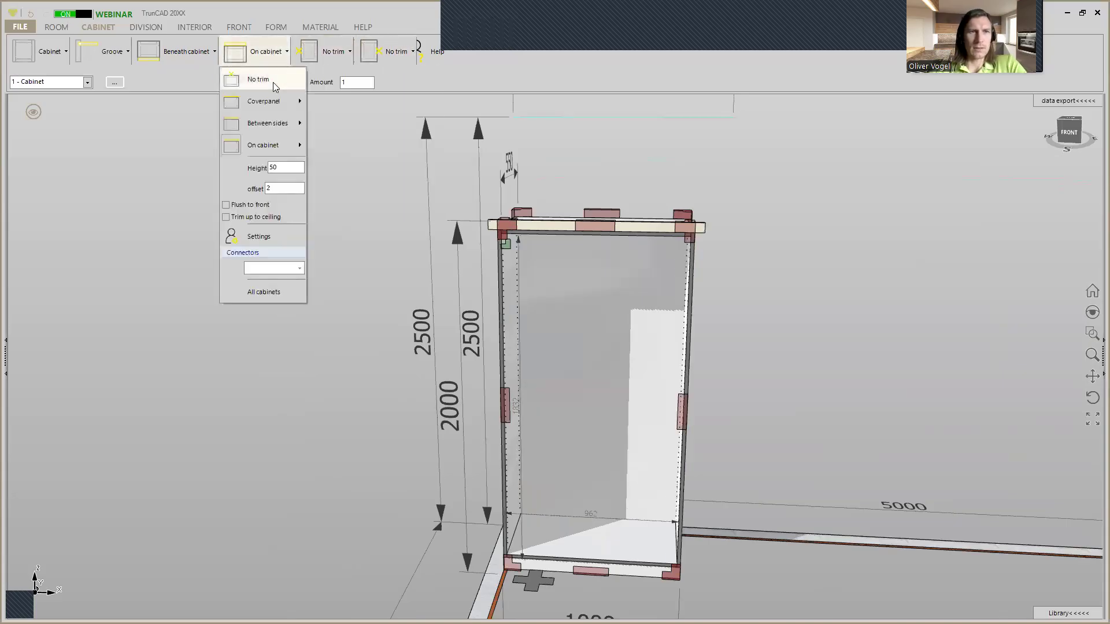
left_click(271, 82)
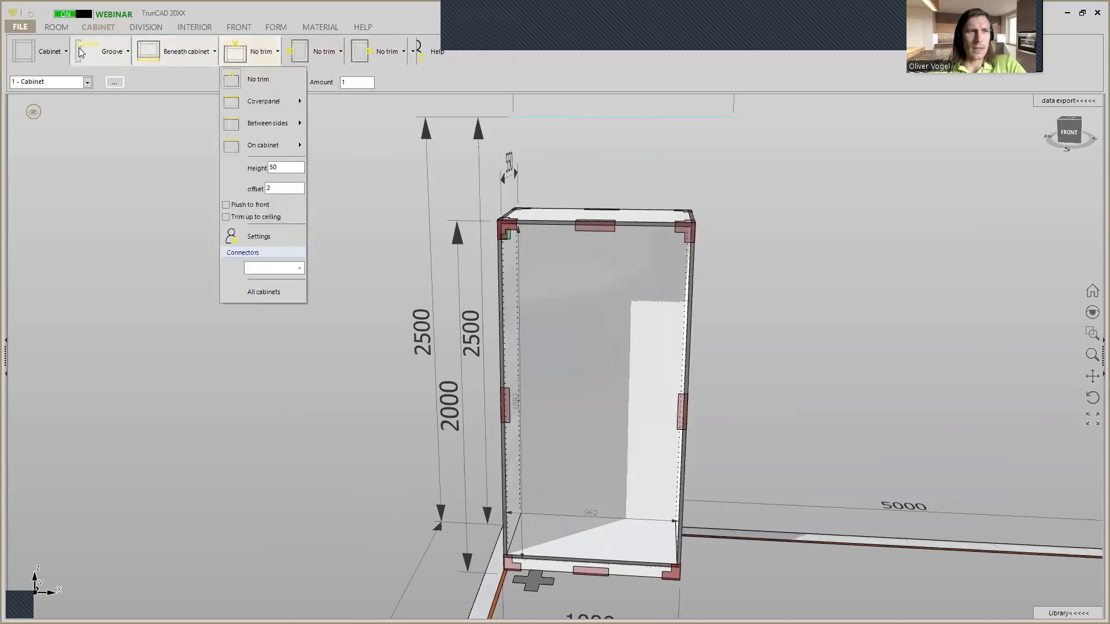
Step: Save the current cabinet configuration as the standard, overwriting the existing one
left_click(68, 126)
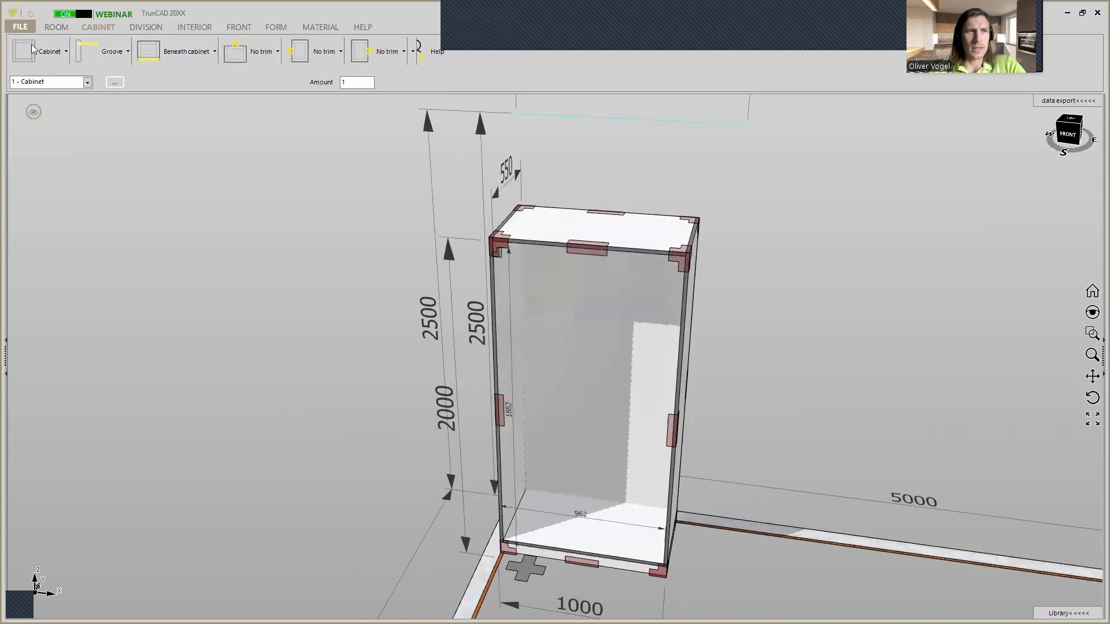
left_click(25, 26)
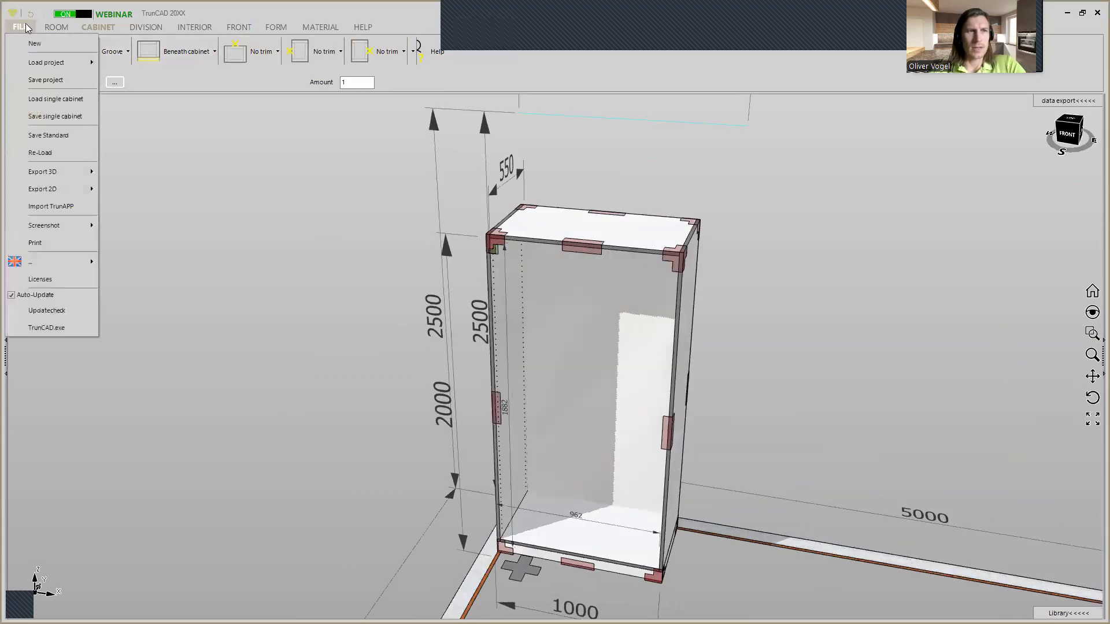
left_click(58, 136)
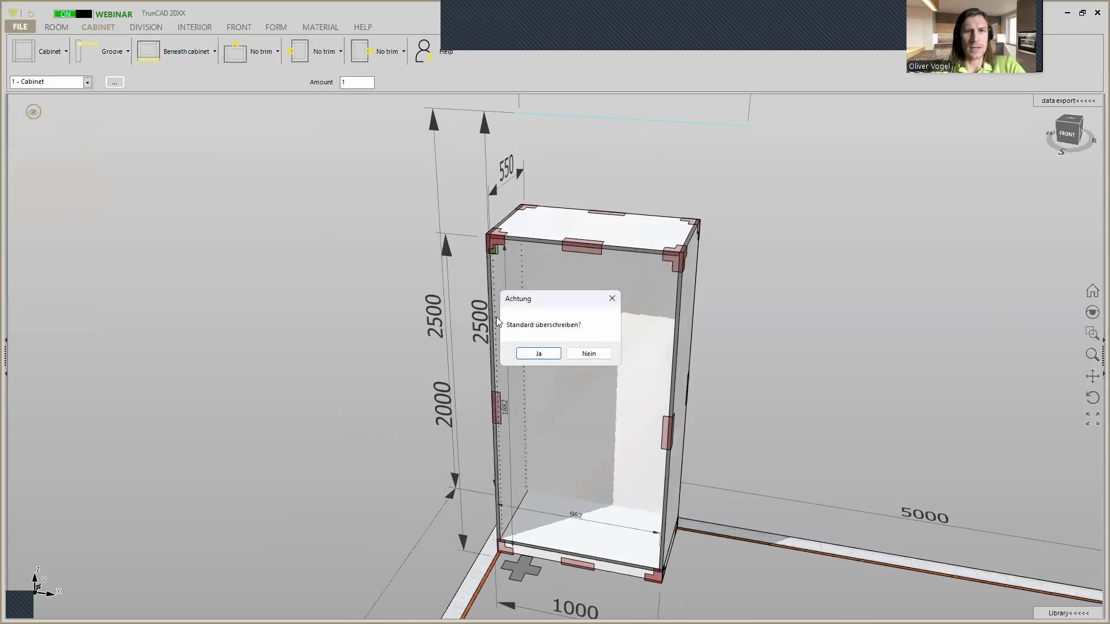
left_click(537, 353)
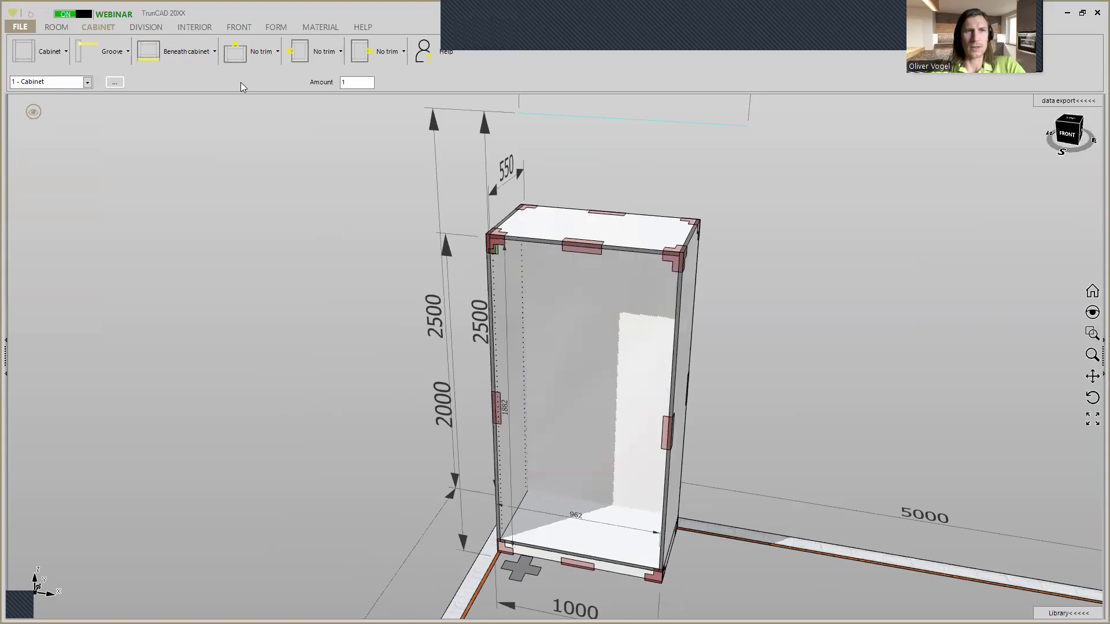
Step: Add a Coverpanel on top of the cabinet as the upper trim
left_click(250, 52)
mouse_move(254, 116)
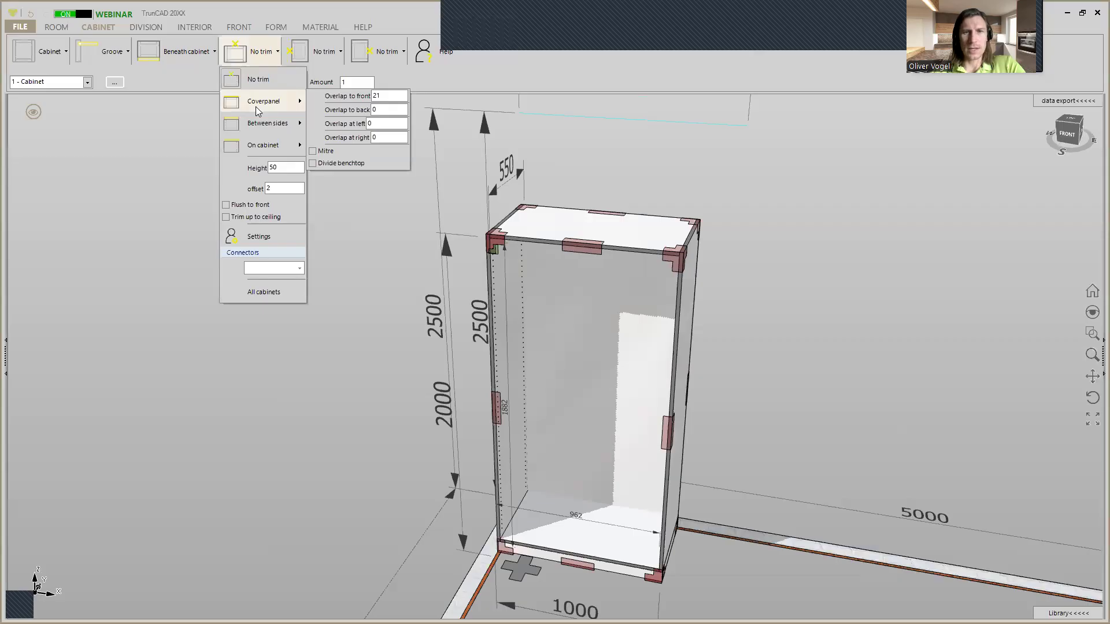
left_click(256, 107)
scroll(409, 193, "up", 5)
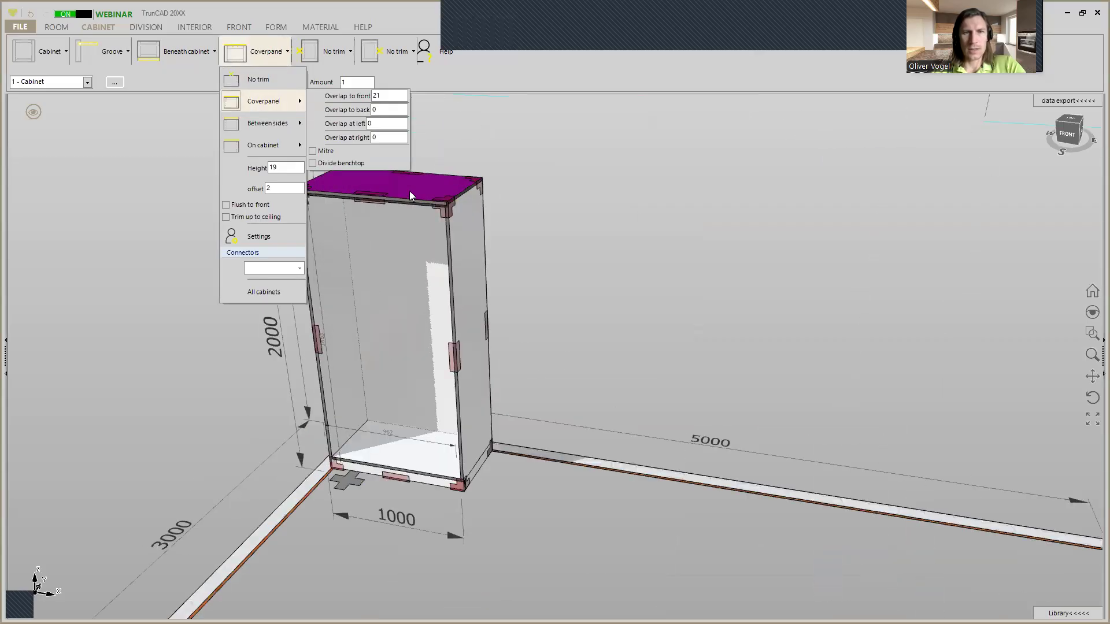
scroll(409, 190, "up", 1)
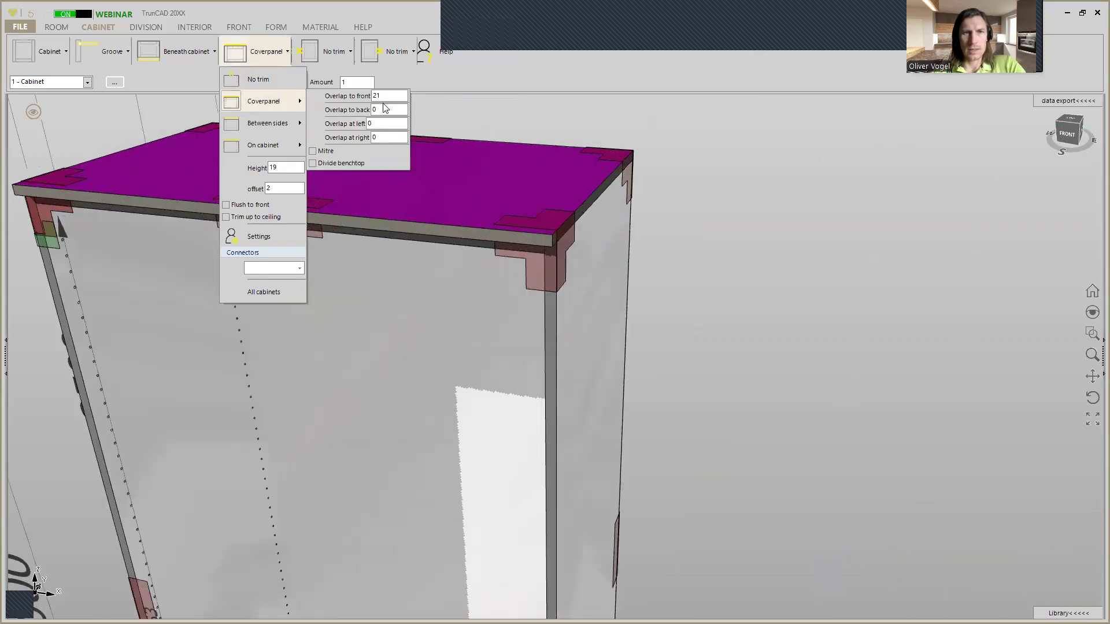
Step: Add a visible side to the cabinet's right side beneath the cover panel
left_click(397, 51)
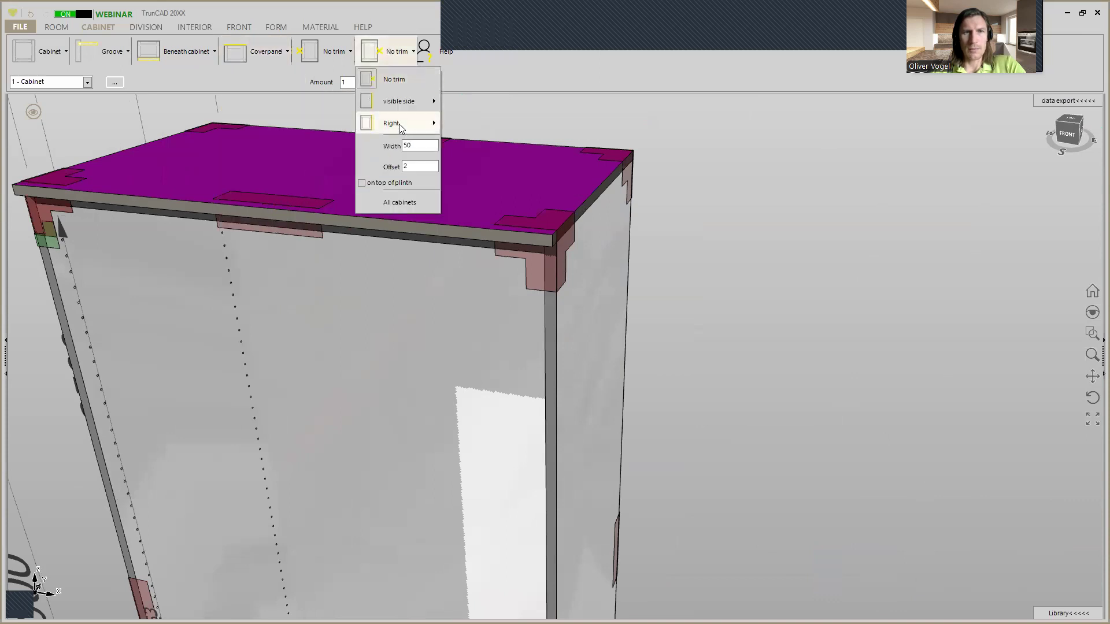
left_click(395, 102)
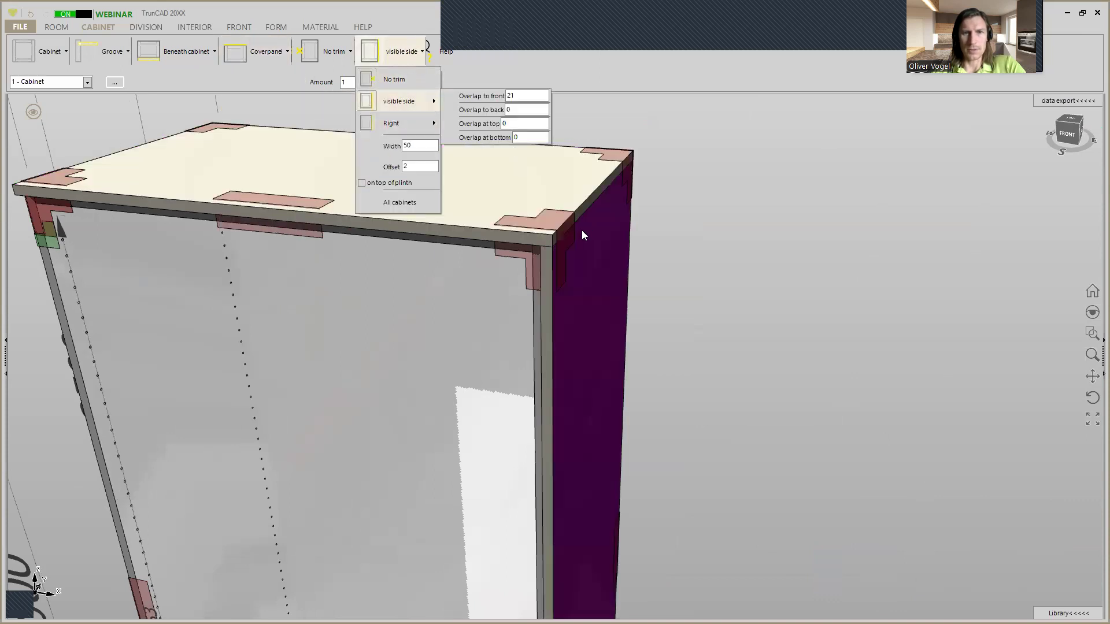
scroll(559, 233, "up", 2)
mouse_move(559, 233)
middle_mouse_down()
mouse_move(515, 214)
mouse_move(626, 205)
mouse_move(540, 226)
mouse_move(574, 165)
mouse_move(541, 236)
middle_mouse_up()
scroll(540, 227, "down", 5)
Step: Try an Overlap to front of -21 on the right visible side, and restore it to 21
left_click(393, 52)
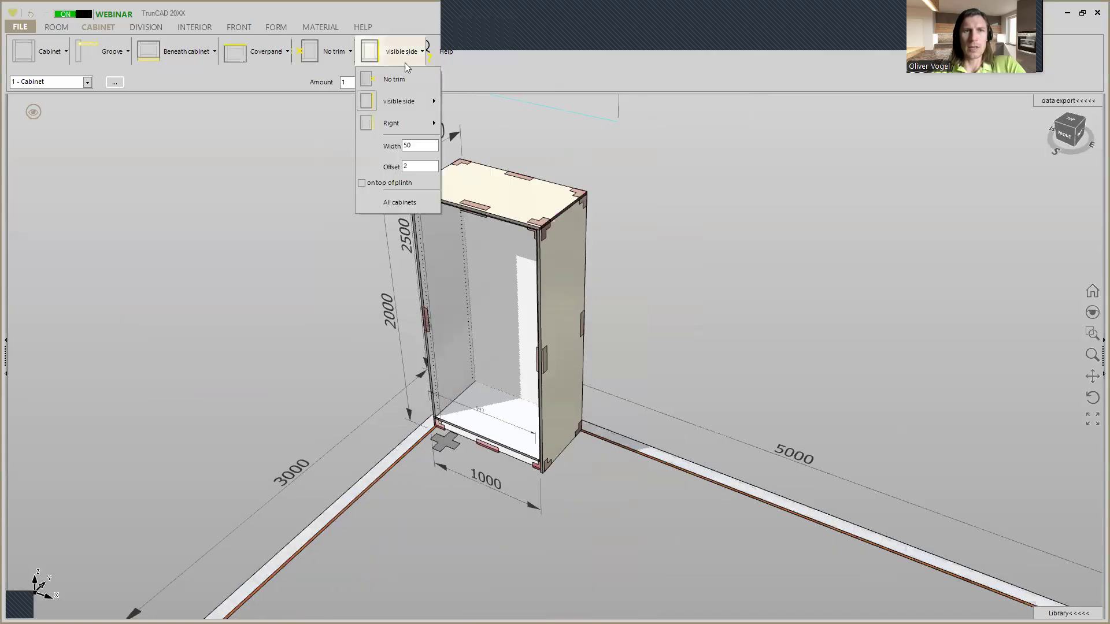
mouse_move(403, 119)
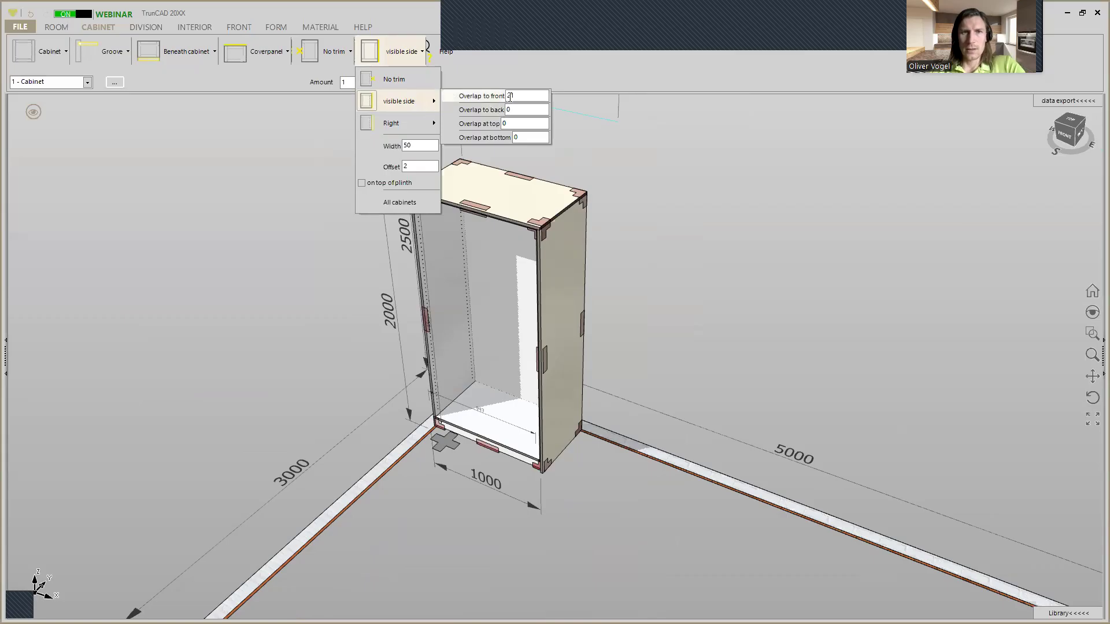
left_click_drag(509, 96, 548, 96)
key("Return")
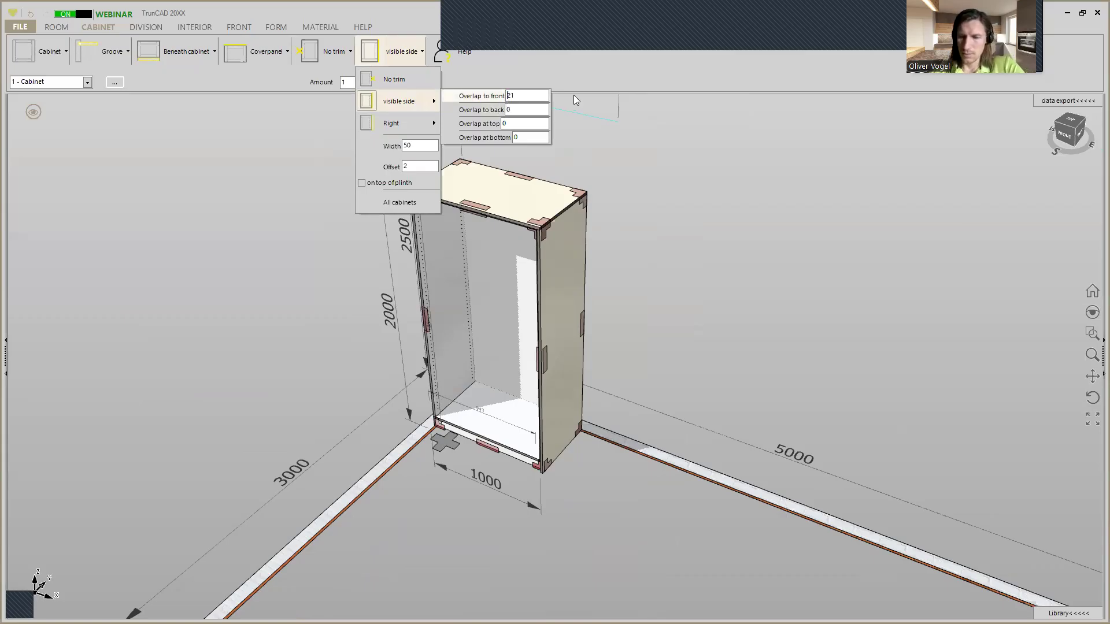
type("-")
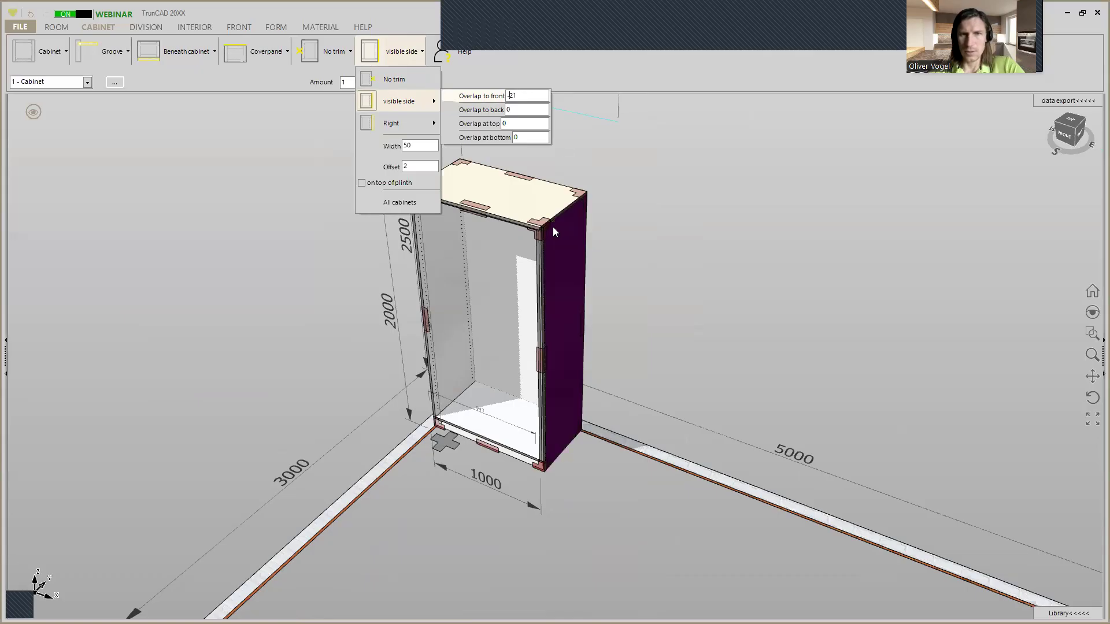
scroll(553, 226, "up", 5)
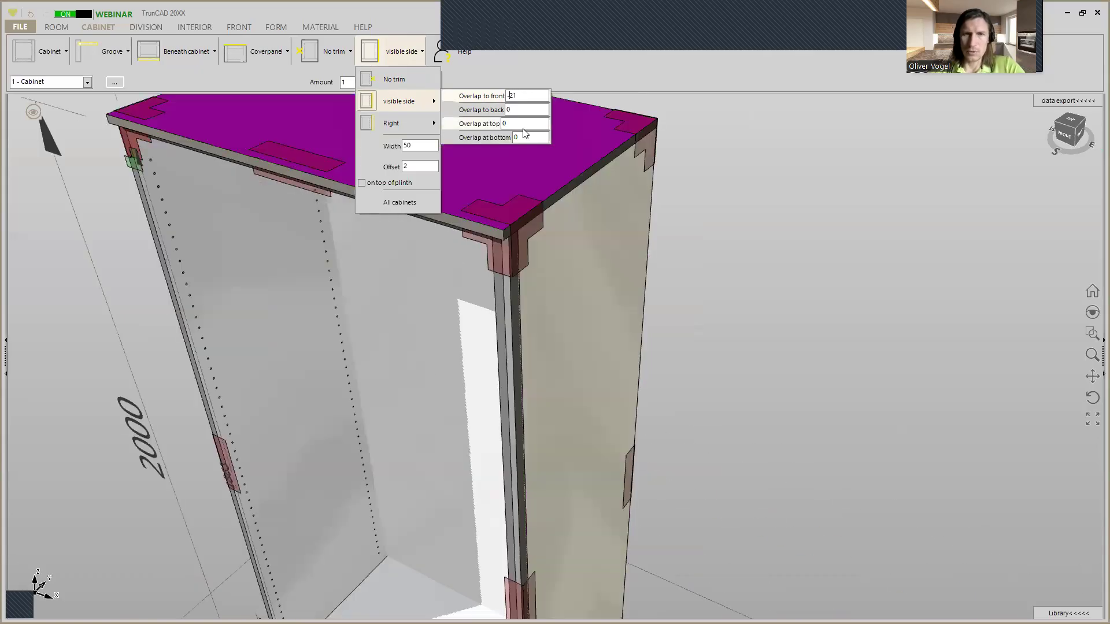
scroll(504, 226, "up", 5)
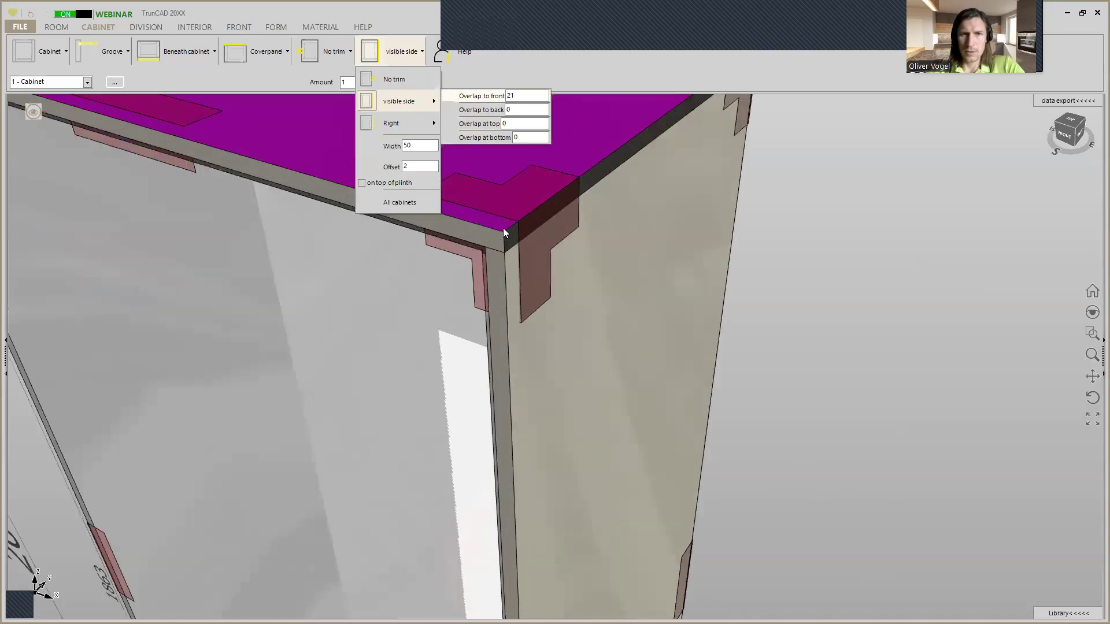
scroll(683, 244, "down", 6)
mouse_move(697, 238)
middle_mouse_down()
mouse_move(727, 196)
mouse_move(710, 241)
middle_mouse_up()
Step: Remove the right visible side and the top cover panel by setting both to No trim
left_click(408, 55)
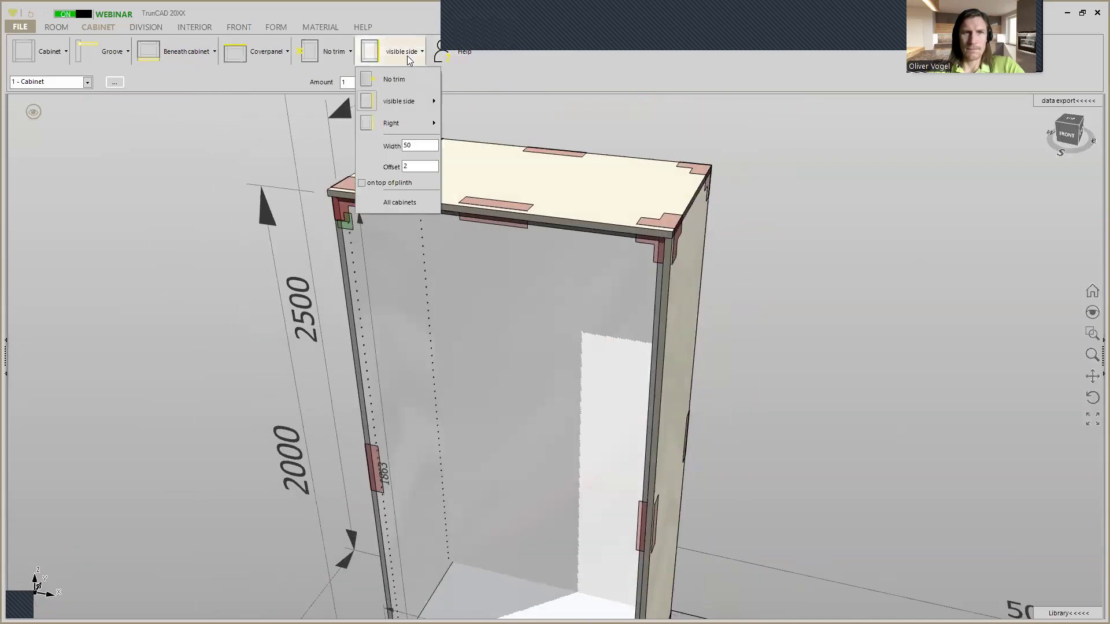
left_click(416, 79)
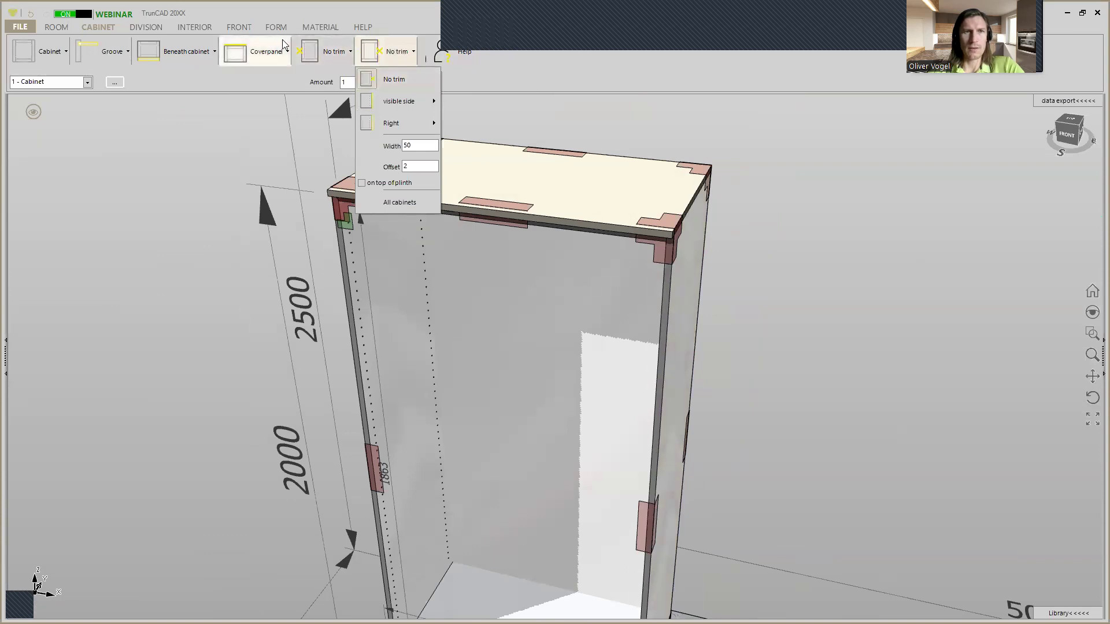
left_click(280, 53)
left_click(257, 80)
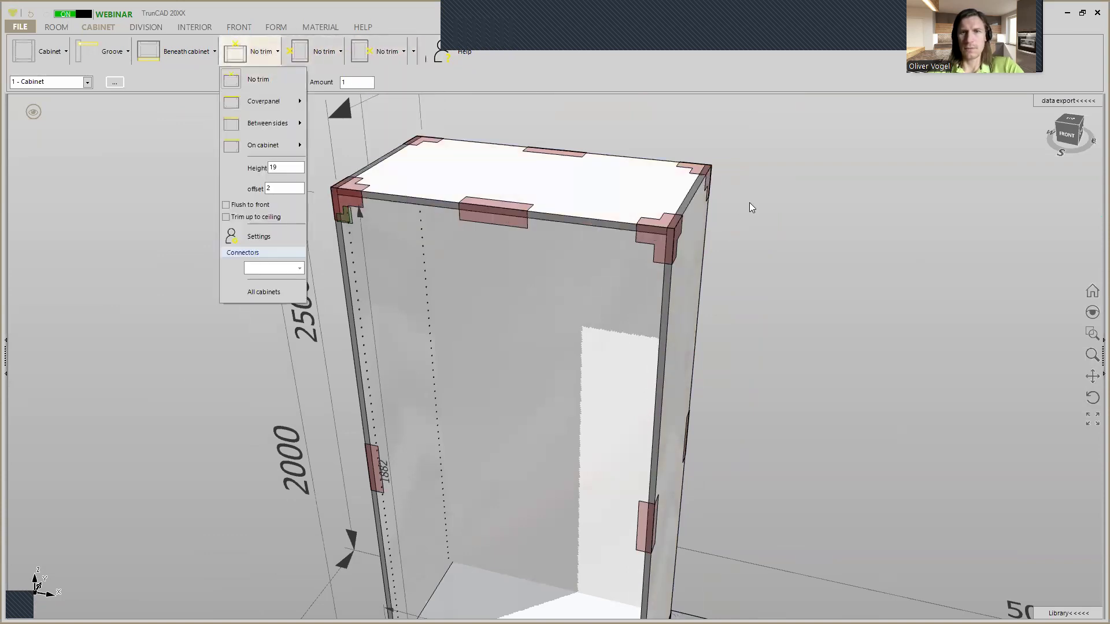
scroll(749, 203, "down", 5)
mouse_move(749, 205)
middle_mouse_down()
mouse_move(907, 179)
mouse_move(727, 203)
middle_mouse_up()
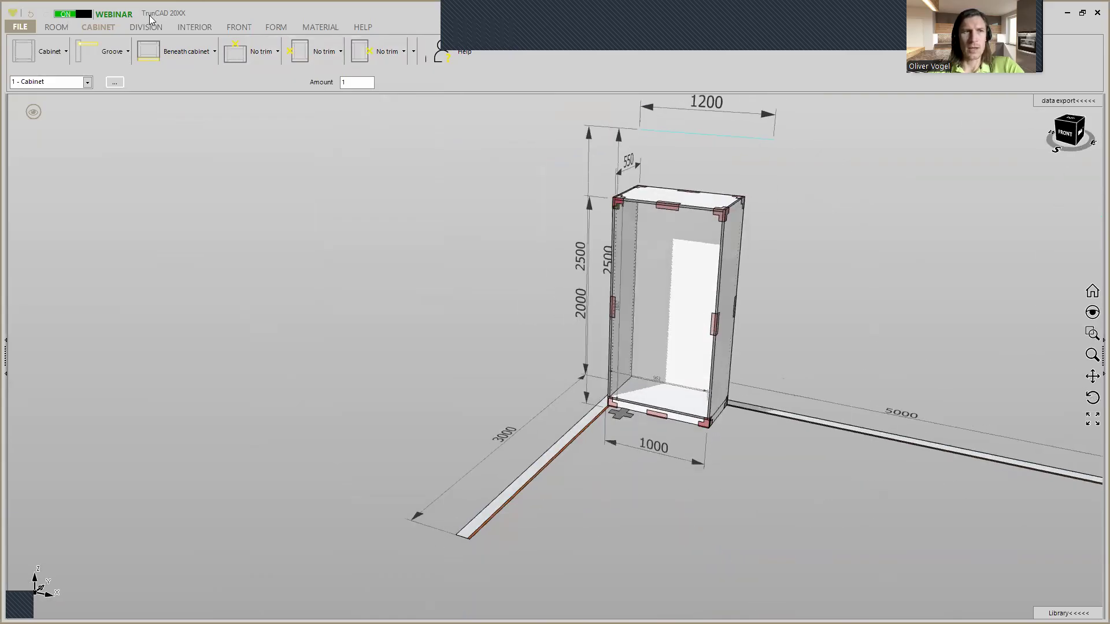
Step: Save the cabinet without trims as the standard, overwriting the existing one
left_click(21, 27)
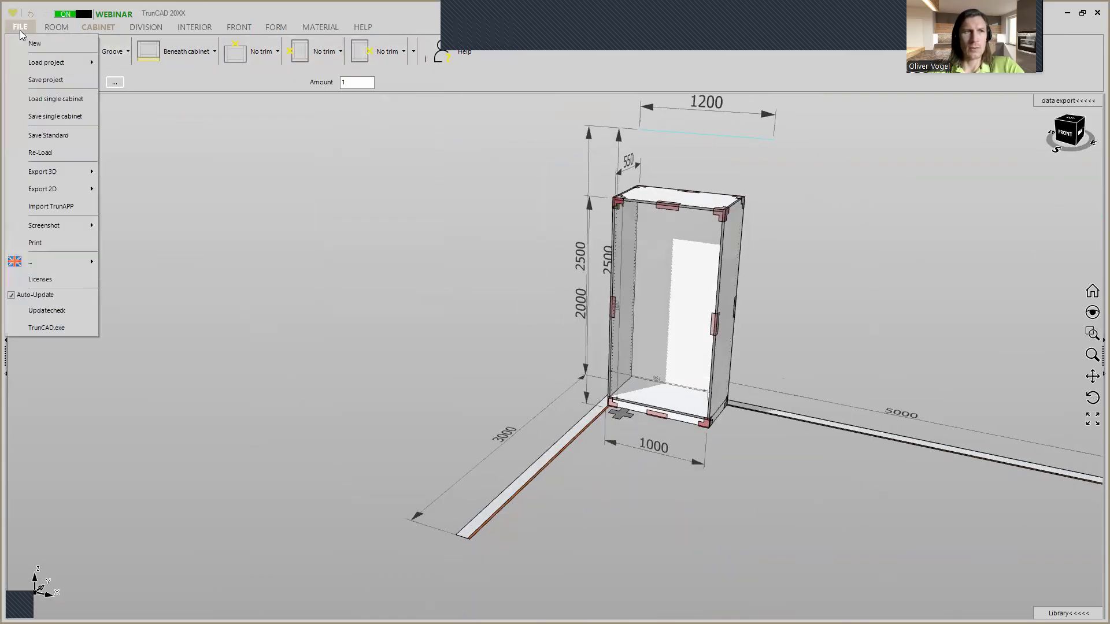
left_click(65, 136)
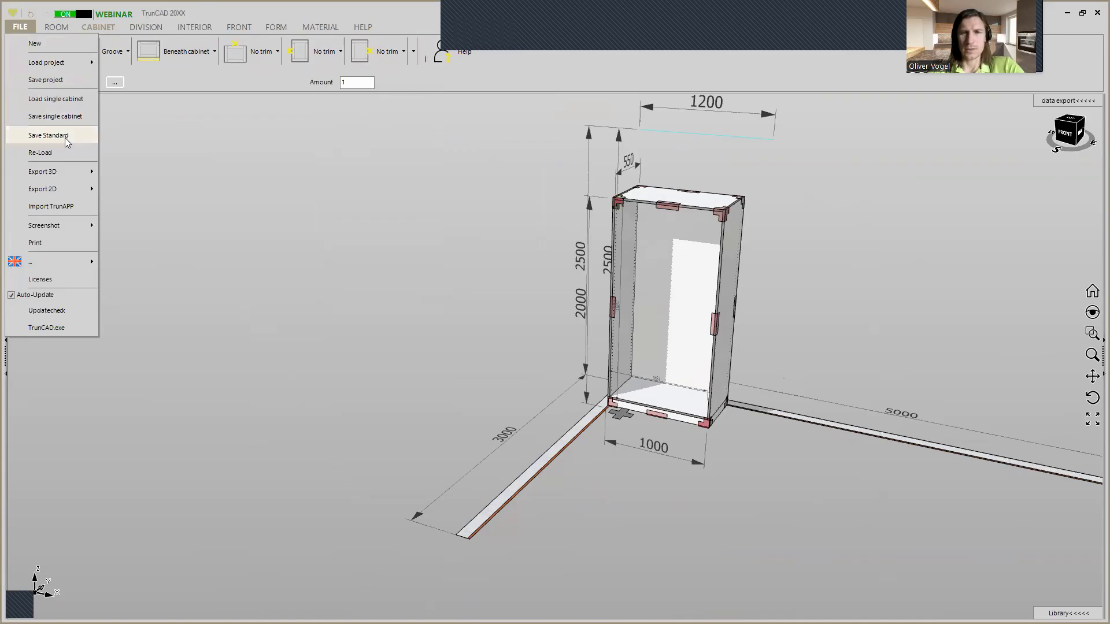
left_click(535, 354)
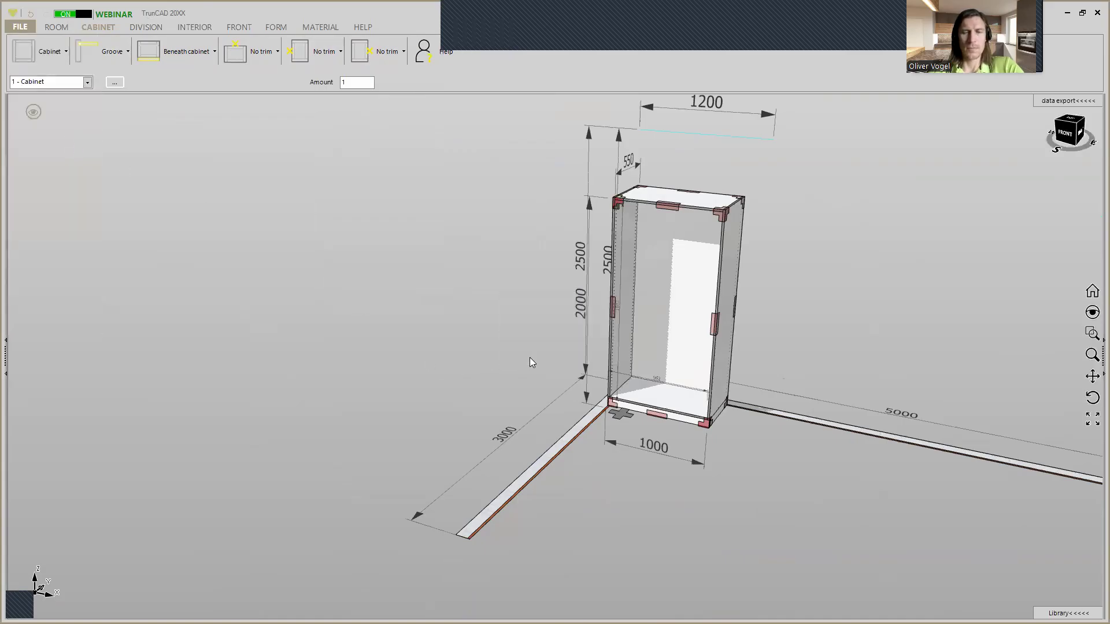
Step: Set the connectors for vertical divisions to Dowel + Clamex P14
left_click(140, 30)
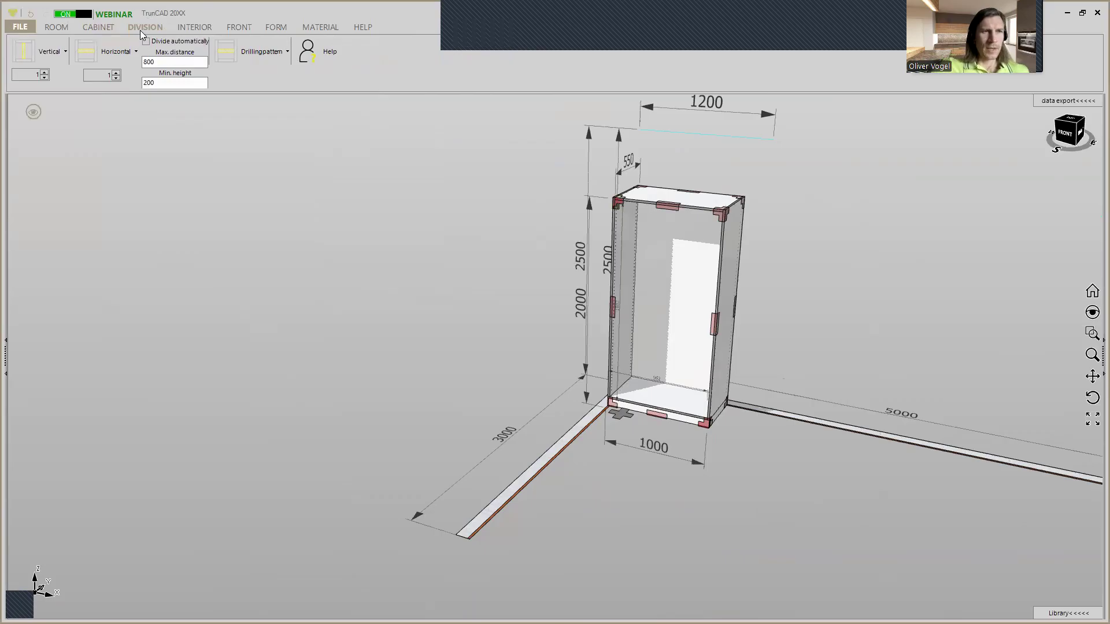
left_click(65, 51)
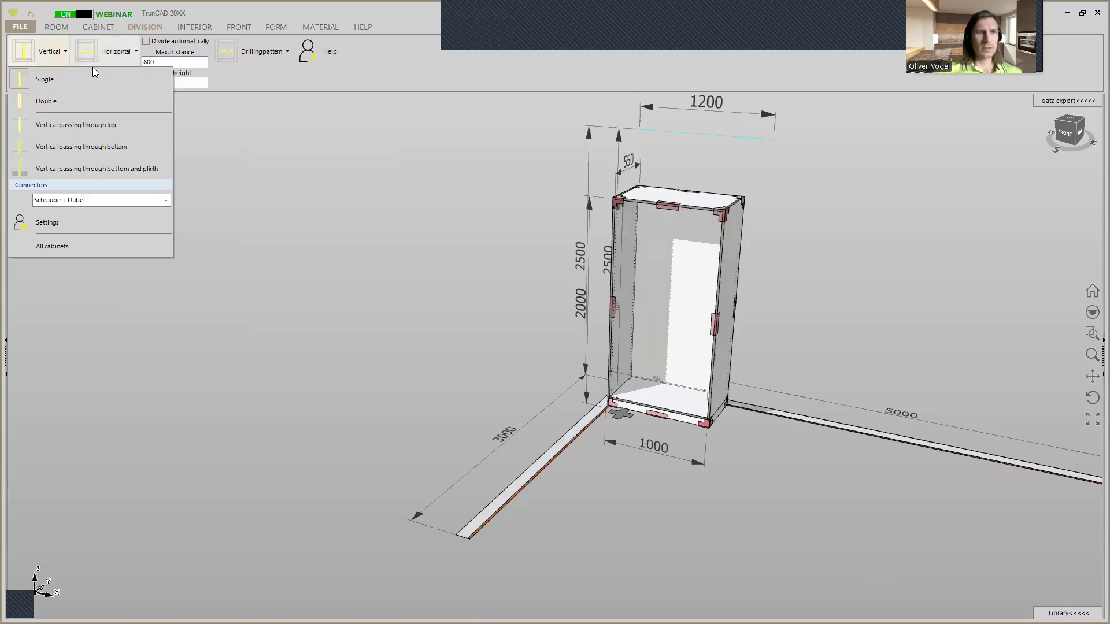
left_click(165, 201)
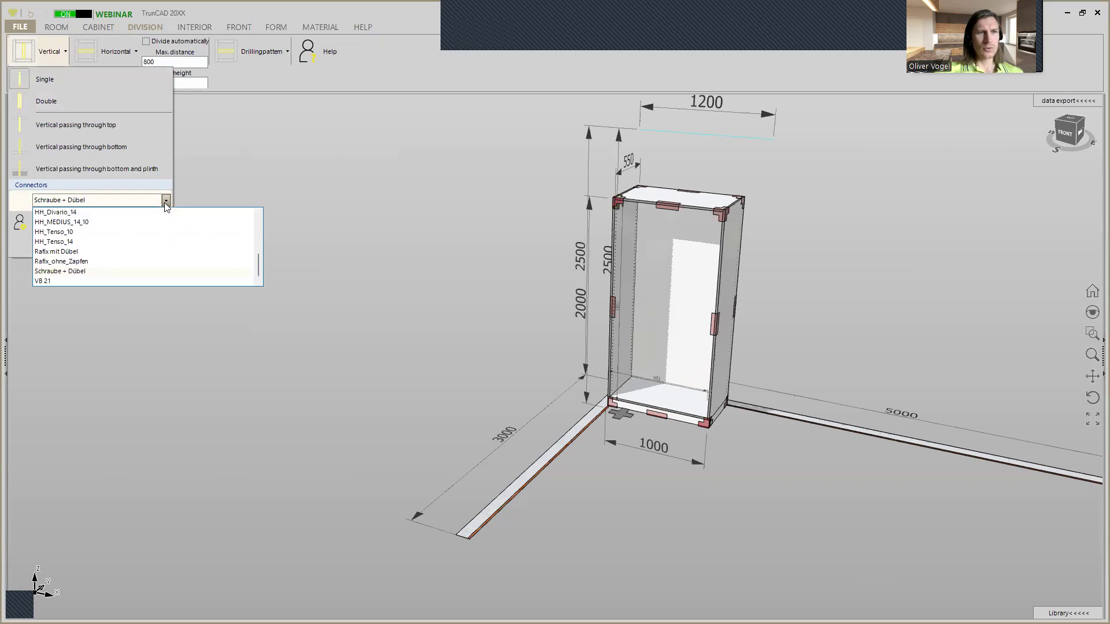
scroll(167, 252, "up", 6)
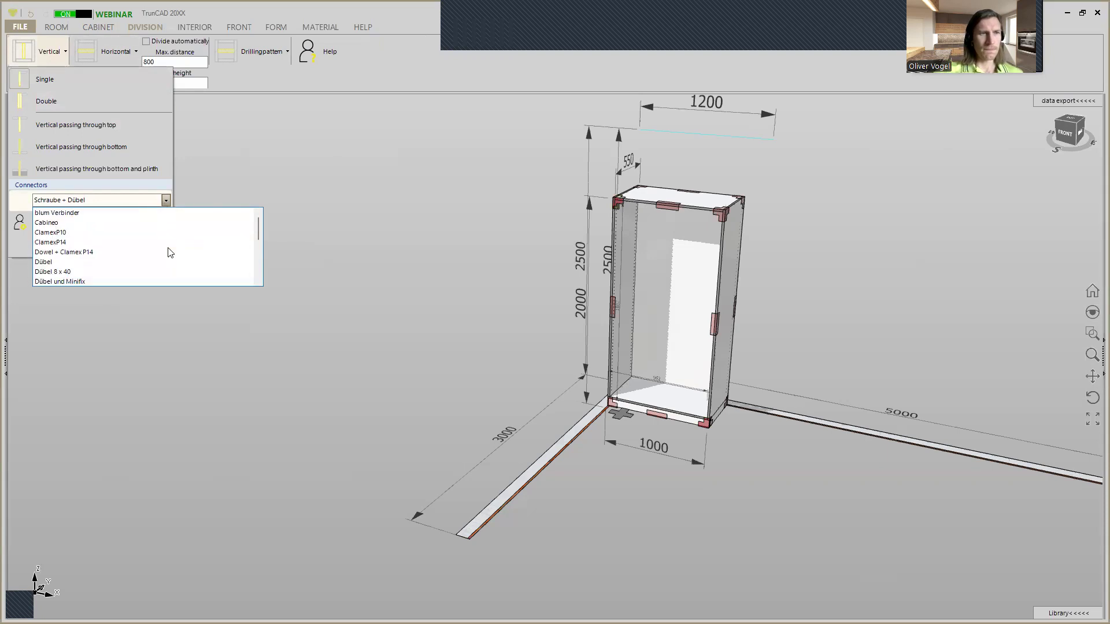
left_click(106, 262)
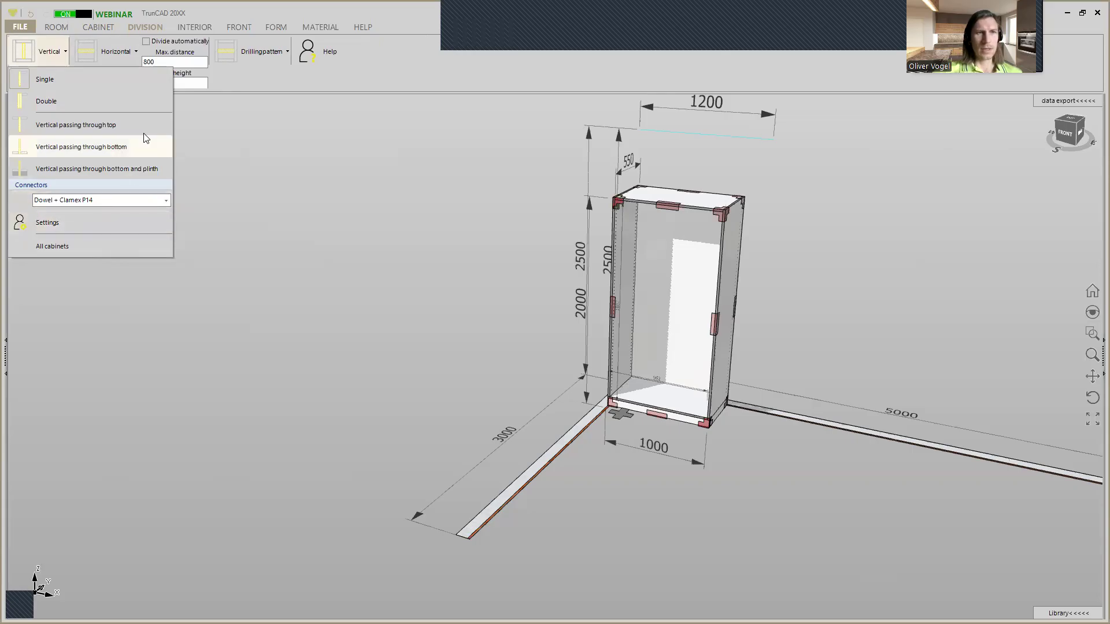
Step: Insert one single vertical divider into the middle of the cabinet
left_click(21, 50)
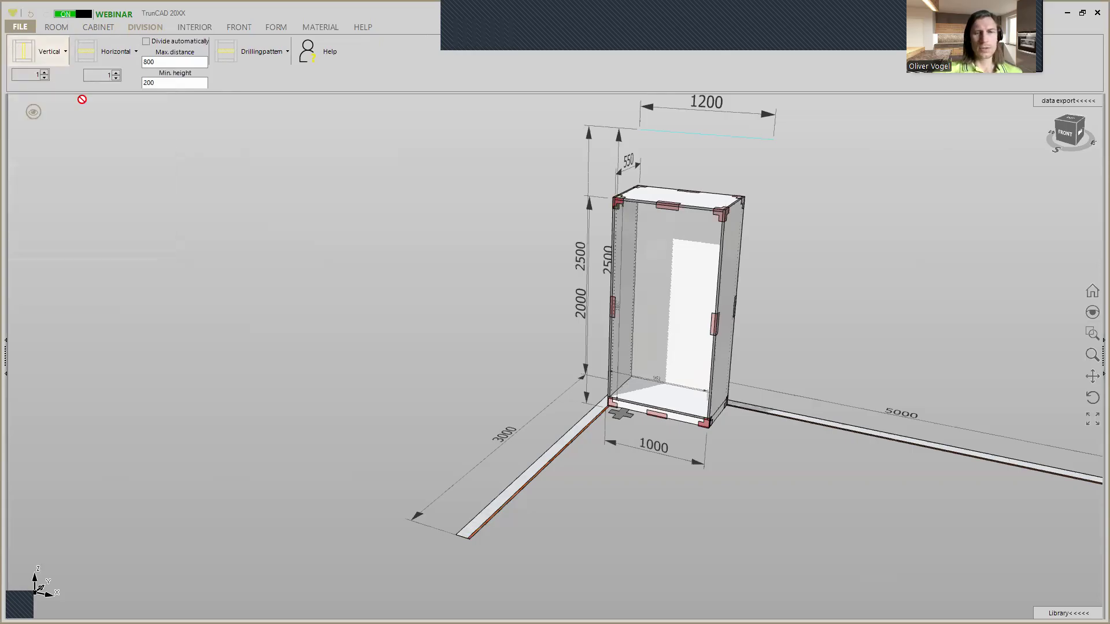
left_click(683, 195)
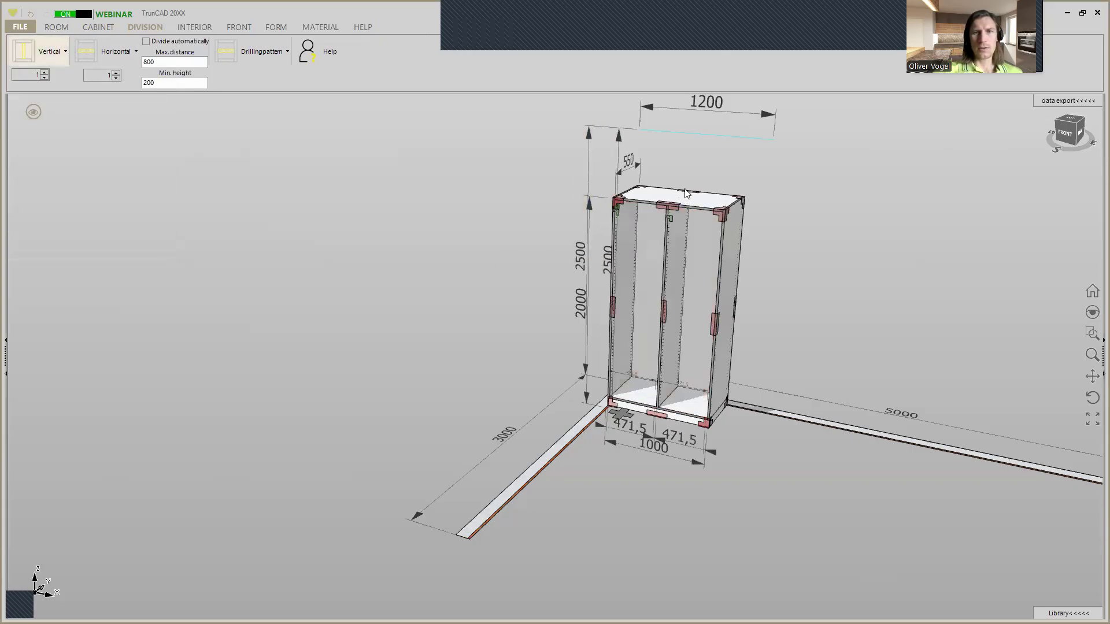
scroll(684, 191, "up", 5)
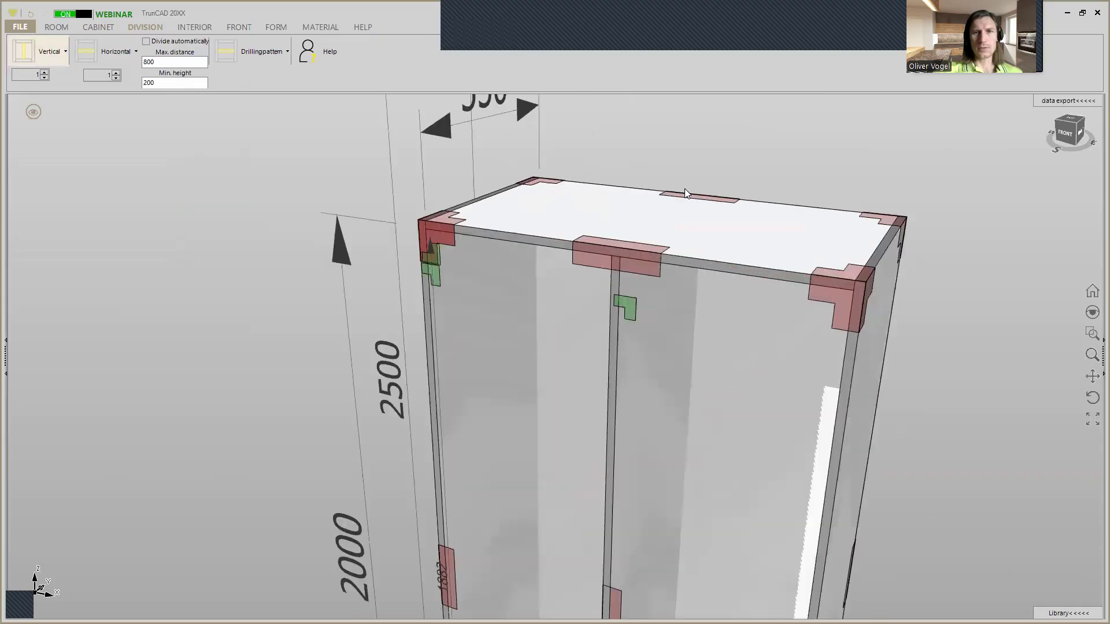
Step: Try the vertical divider passing through the top, and as a Double divider
left_click(56, 51)
left_click(85, 127)
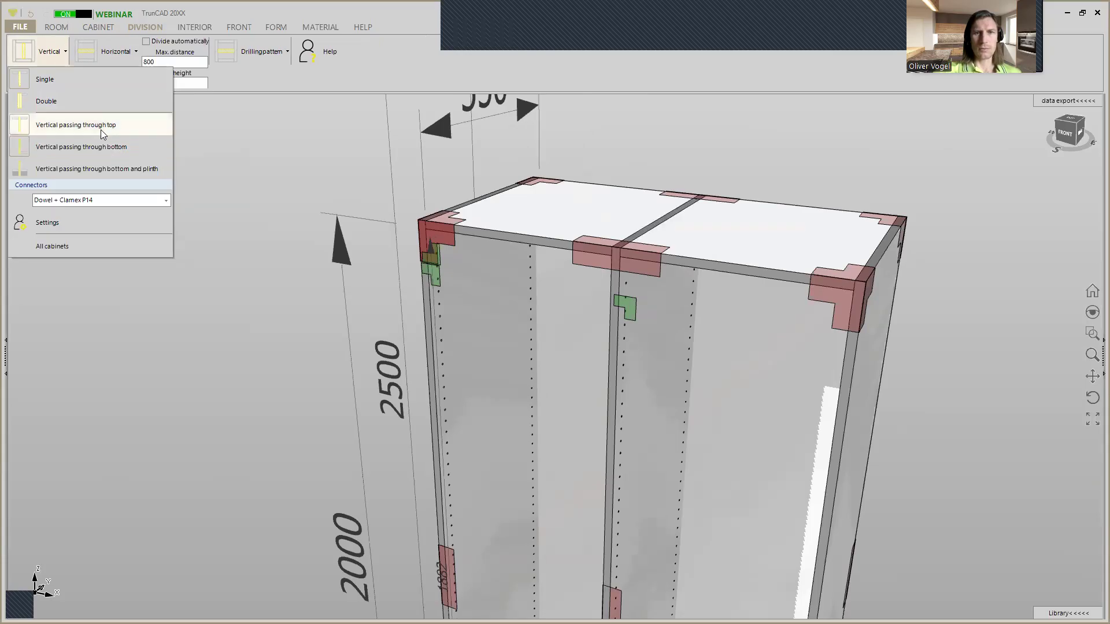
scroll(684, 321, "down", 5)
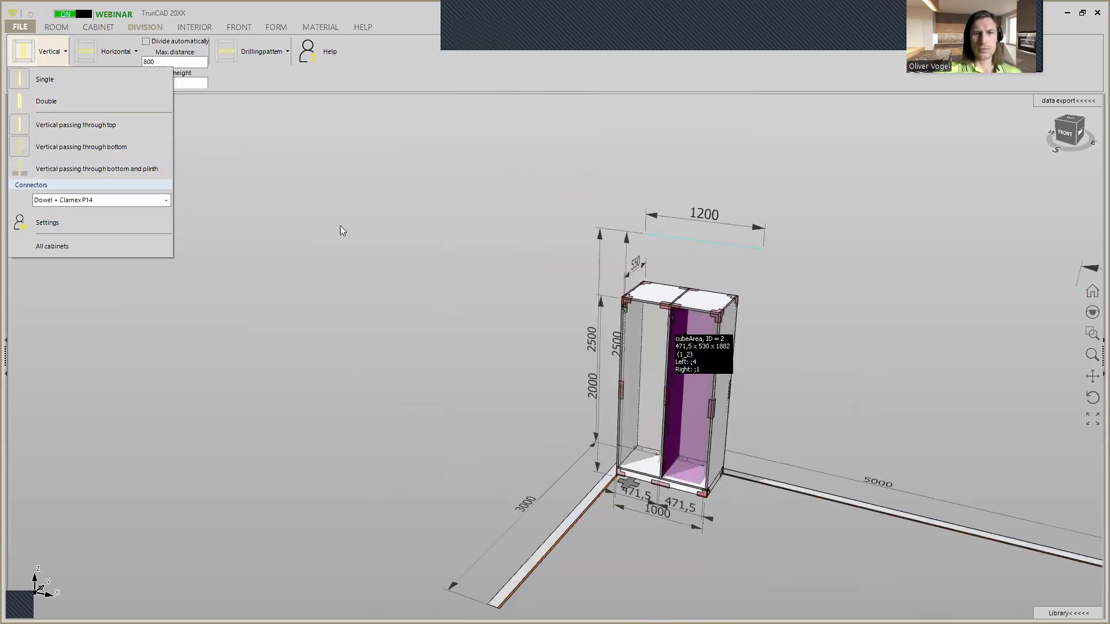
left_click(58, 102)
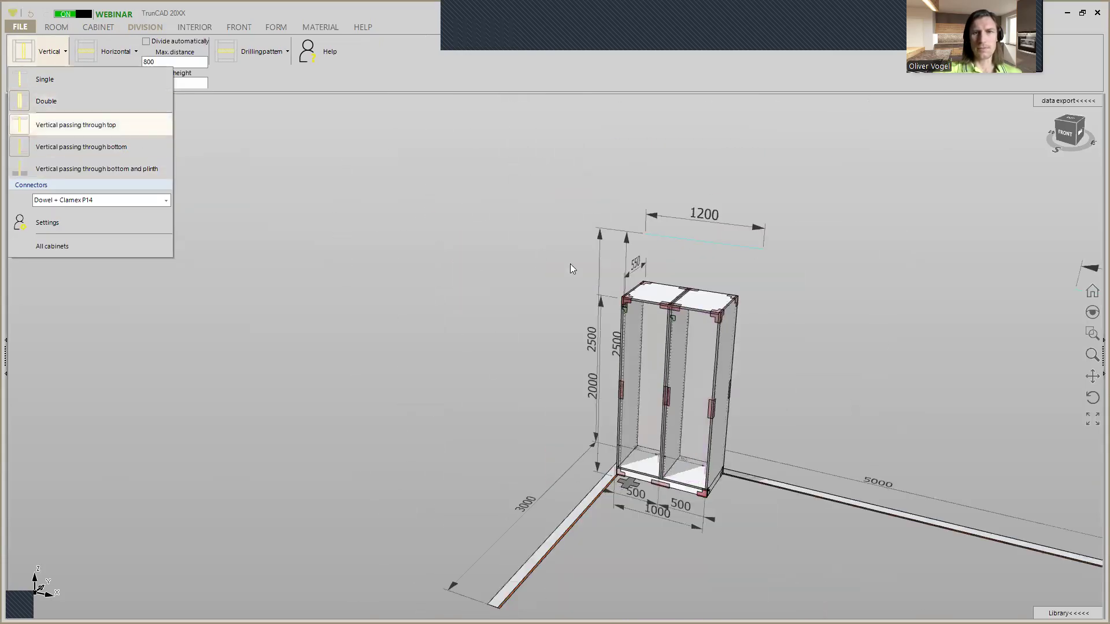
scroll(715, 283, "up", 5)
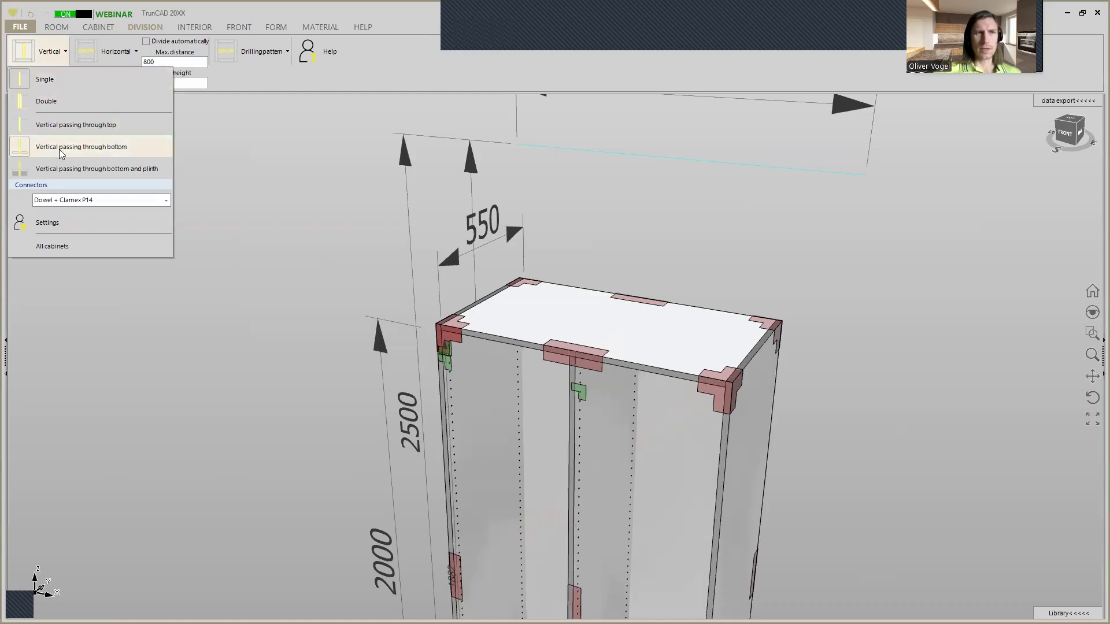
Step: Set the connectors for horizontal divisions to Dowel + Clamex P14
left_click(118, 52)
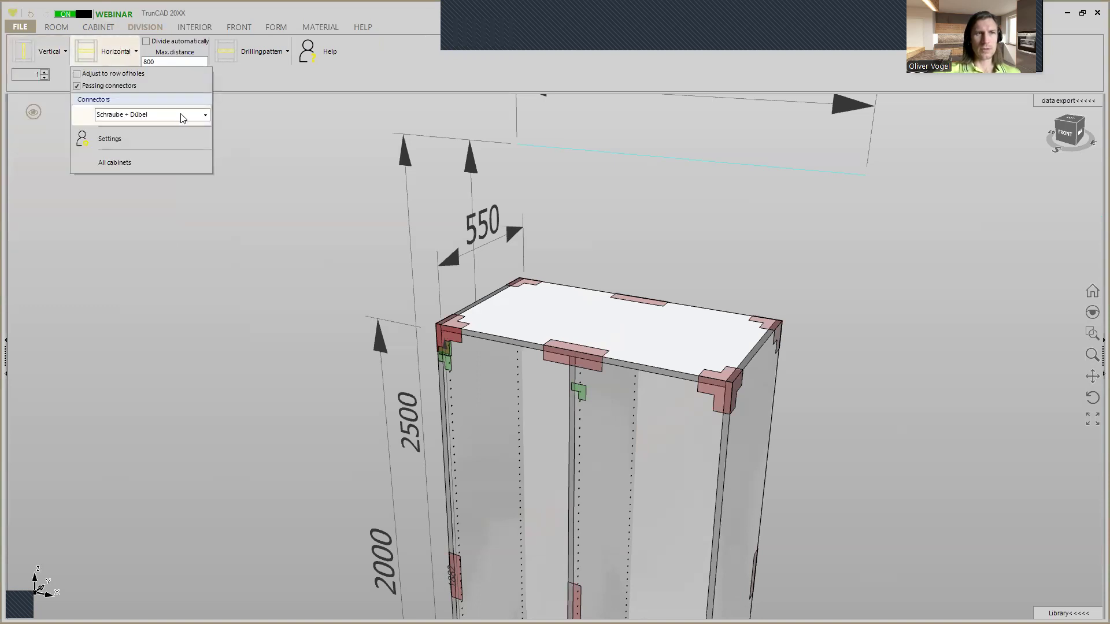
left_click(206, 115)
scroll(173, 145, "up", 5)
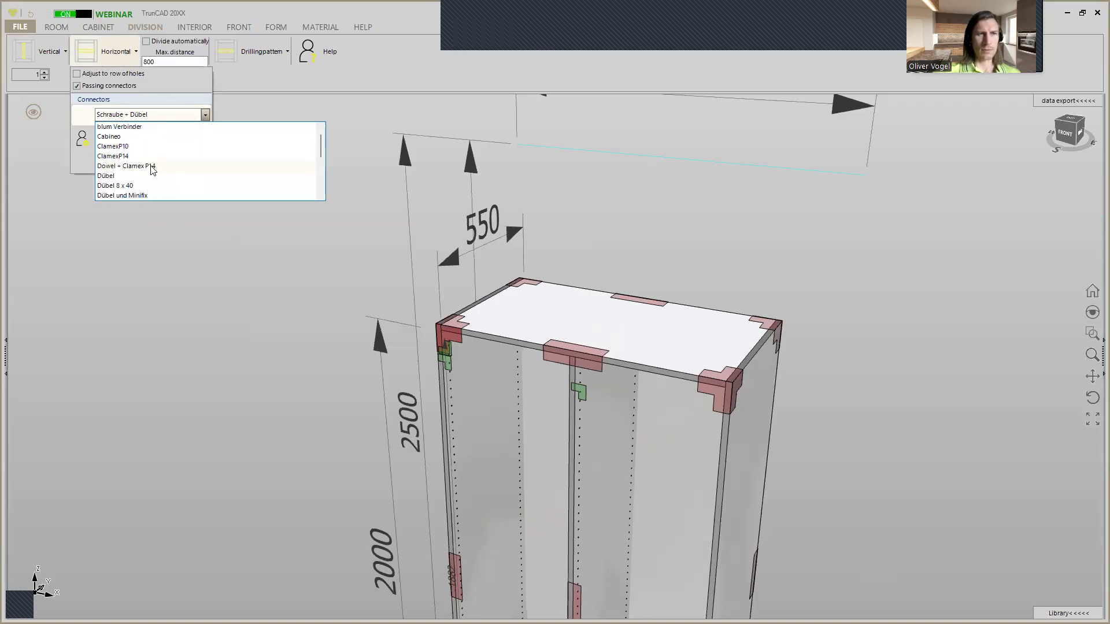
left_click(151, 166)
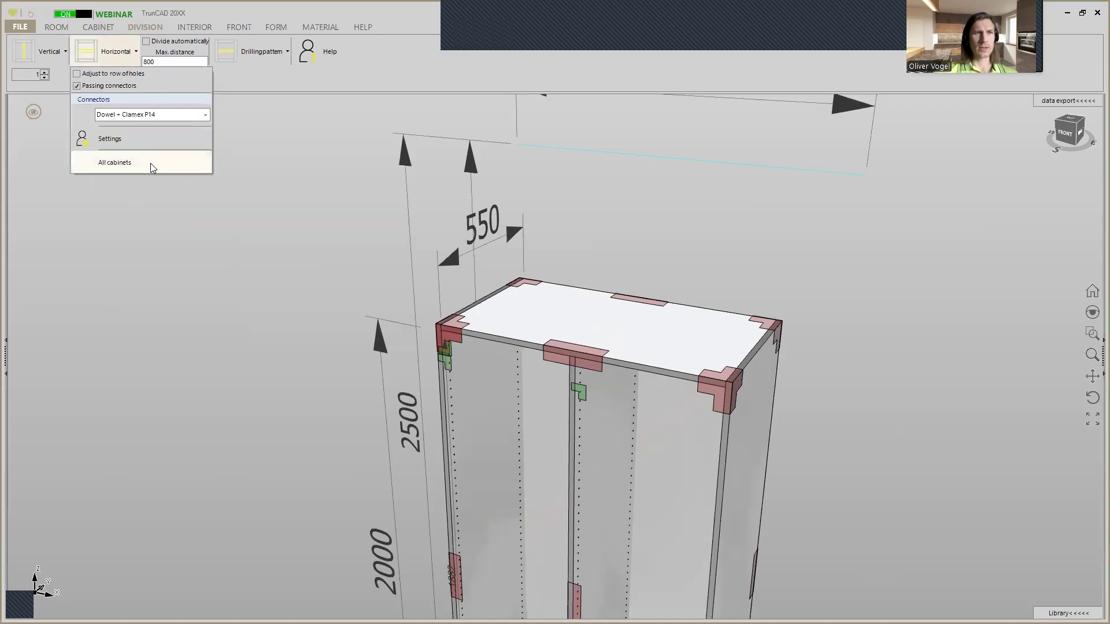
left_click(242, 75)
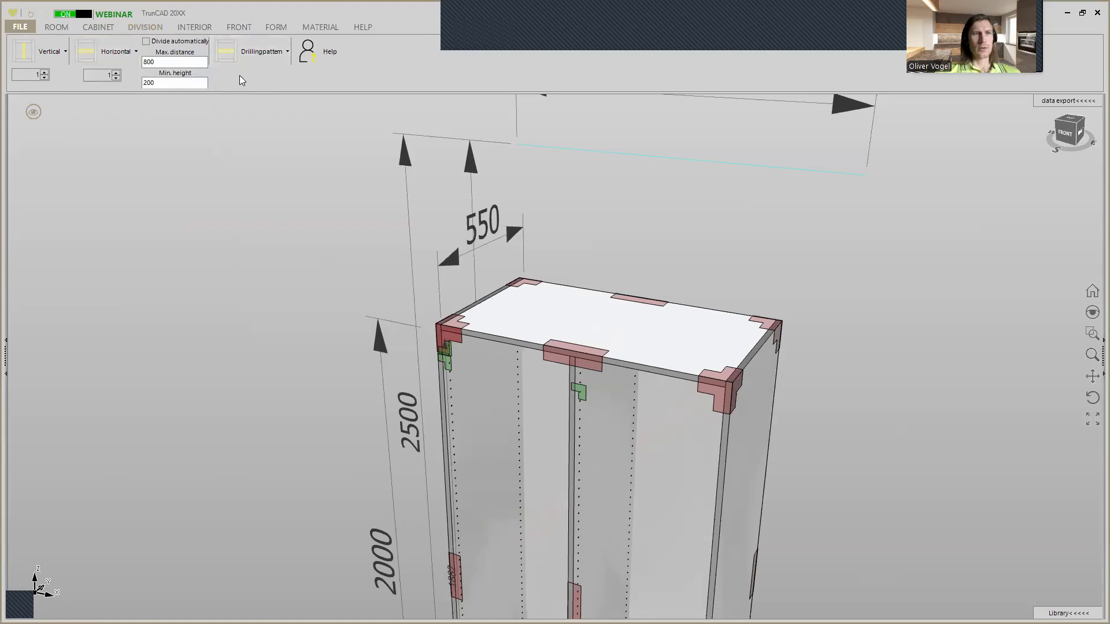
Step: Save the current settings as the standard, overwriting the existing one
left_click(15, 28)
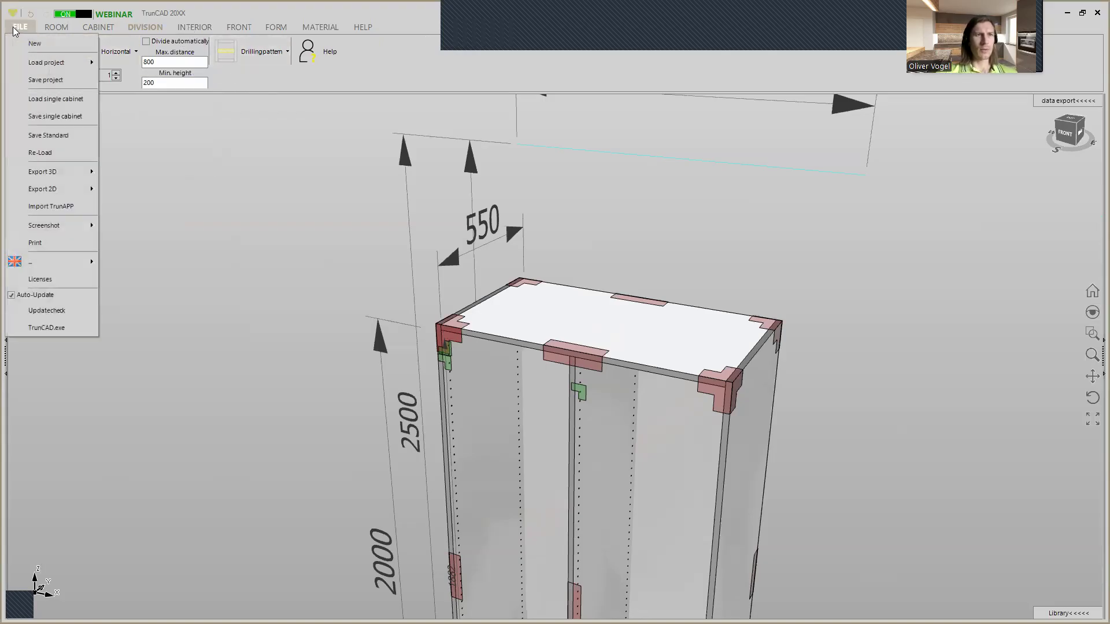
left_click(60, 135)
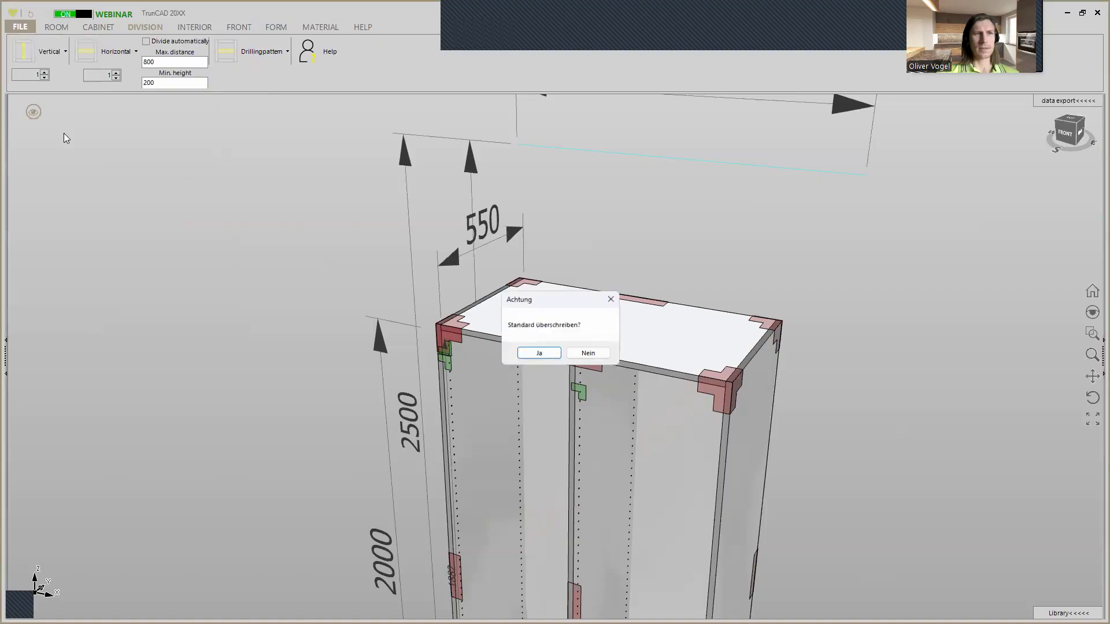
left_click(541, 353)
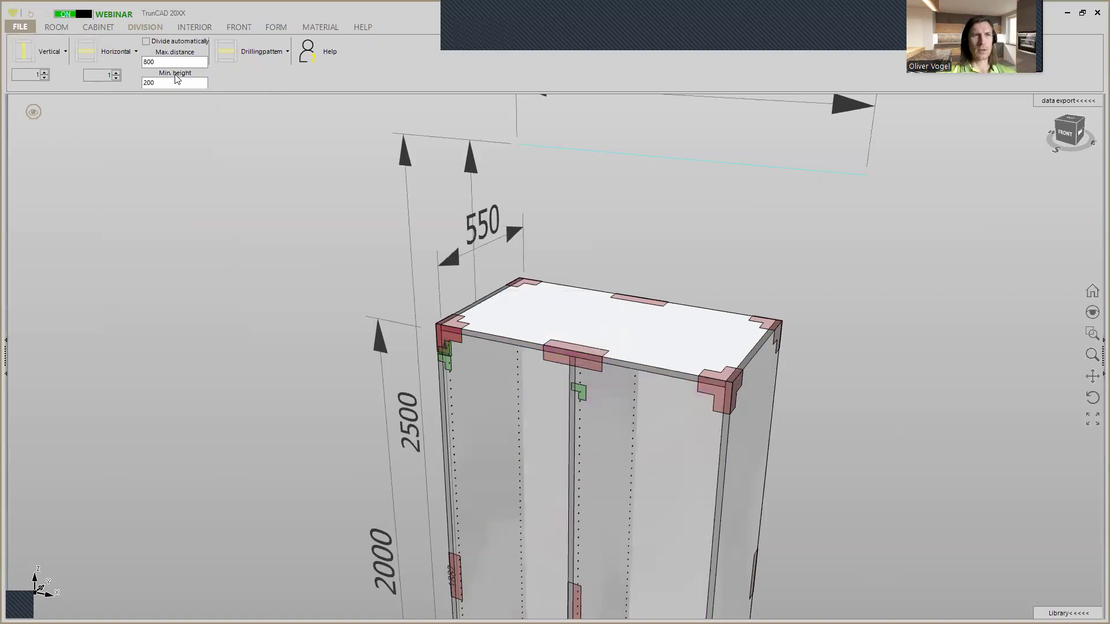
Step: Review the hole pattern options for adjustable shelves, including Group of holes, and examine the rows of holes in the cabinet
left_click(192, 27)
scroll(593, 327, "down", 5)
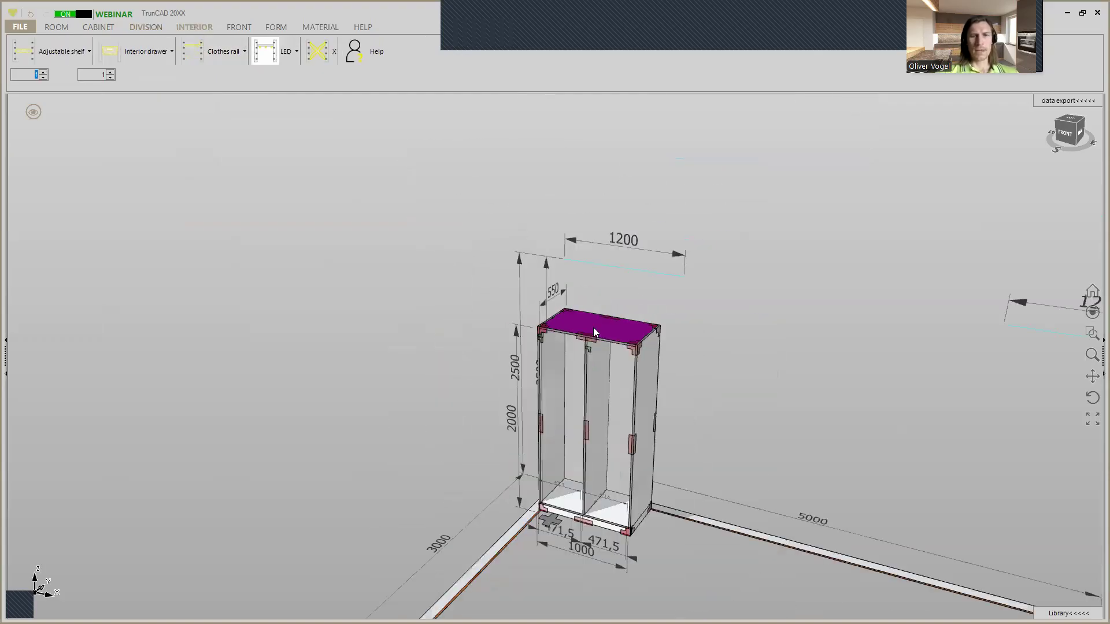
left_click(74, 55)
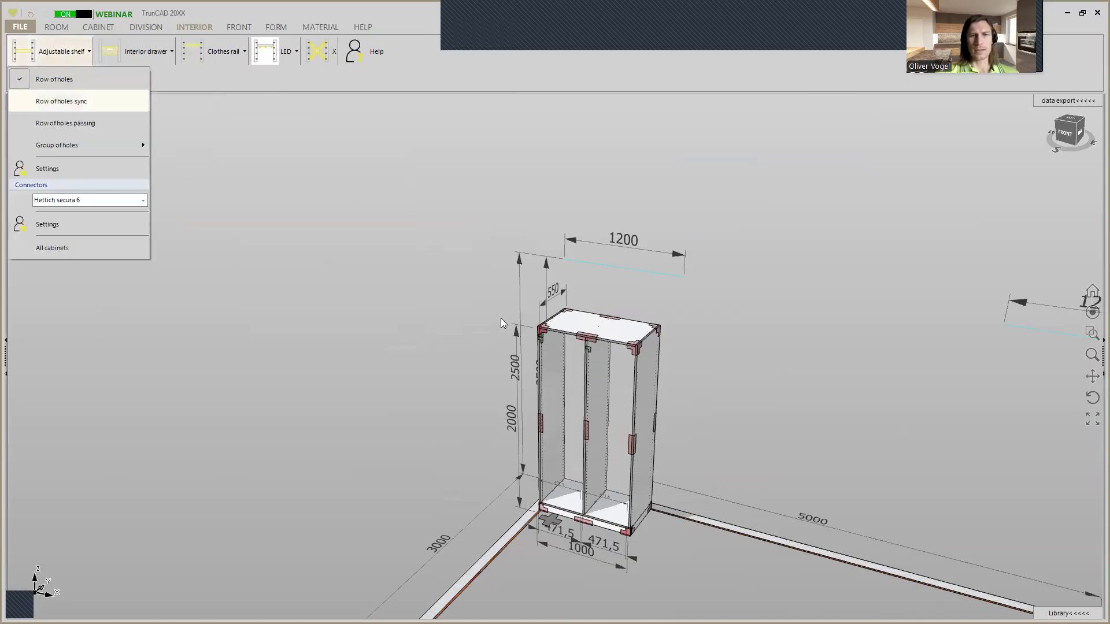
scroll(598, 356, "up", 5)
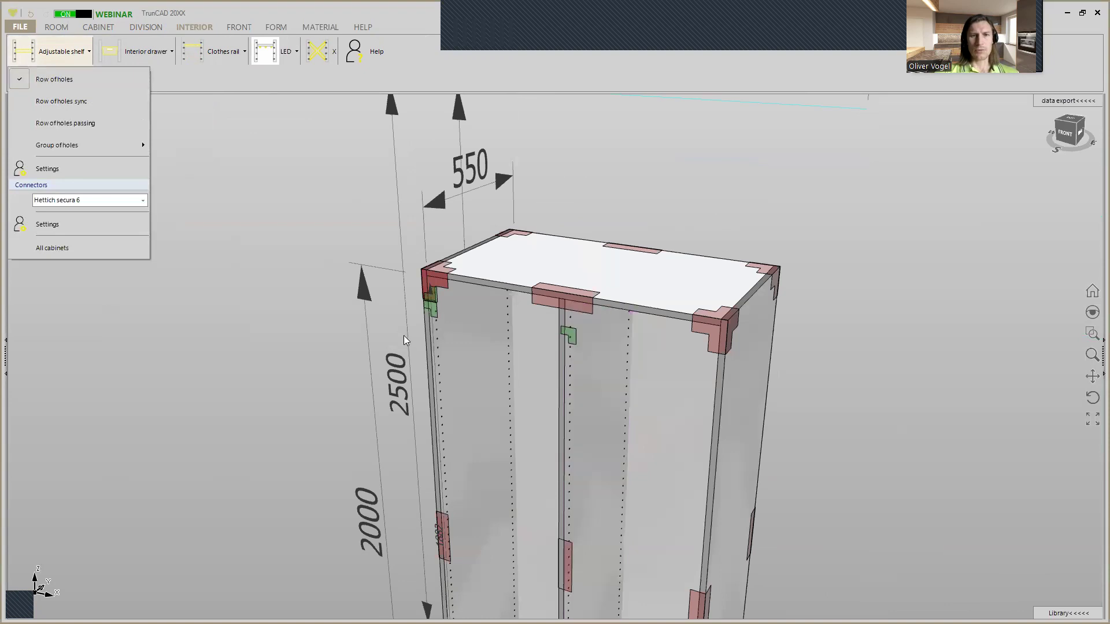
scroll(400, 333, "up", 3)
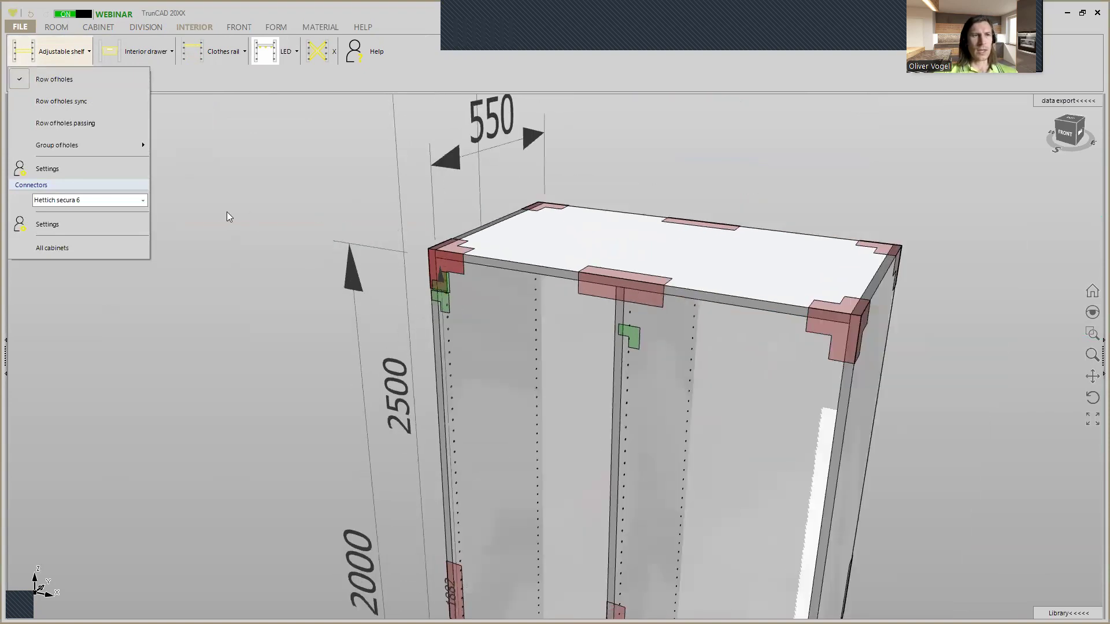
mouse_move(131, 146)
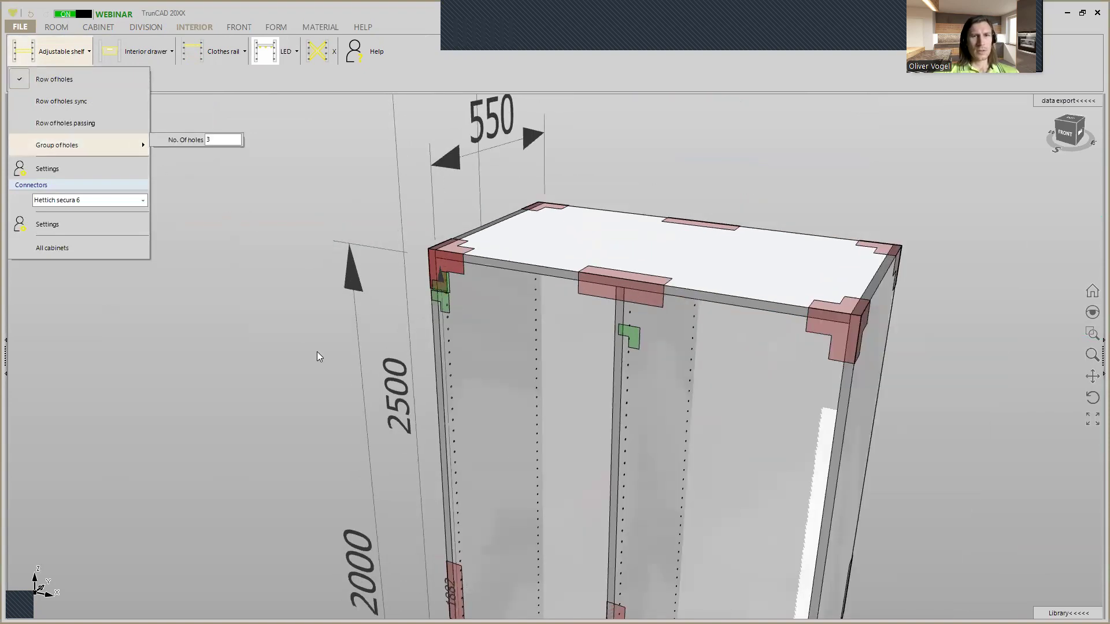
scroll(317, 351, "down", 5)
scroll(384, 347, "up", 2)
Step: Delete the vertical divider from the cabinet interior
middle_click_drag(384, 346, 388, 316)
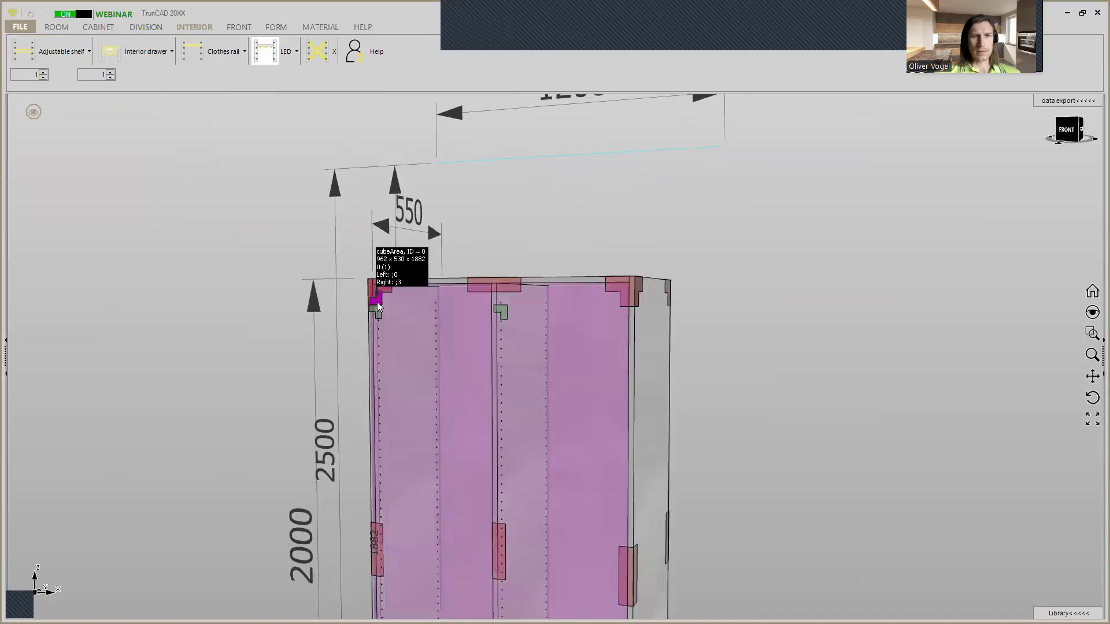
right_click(377, 301)
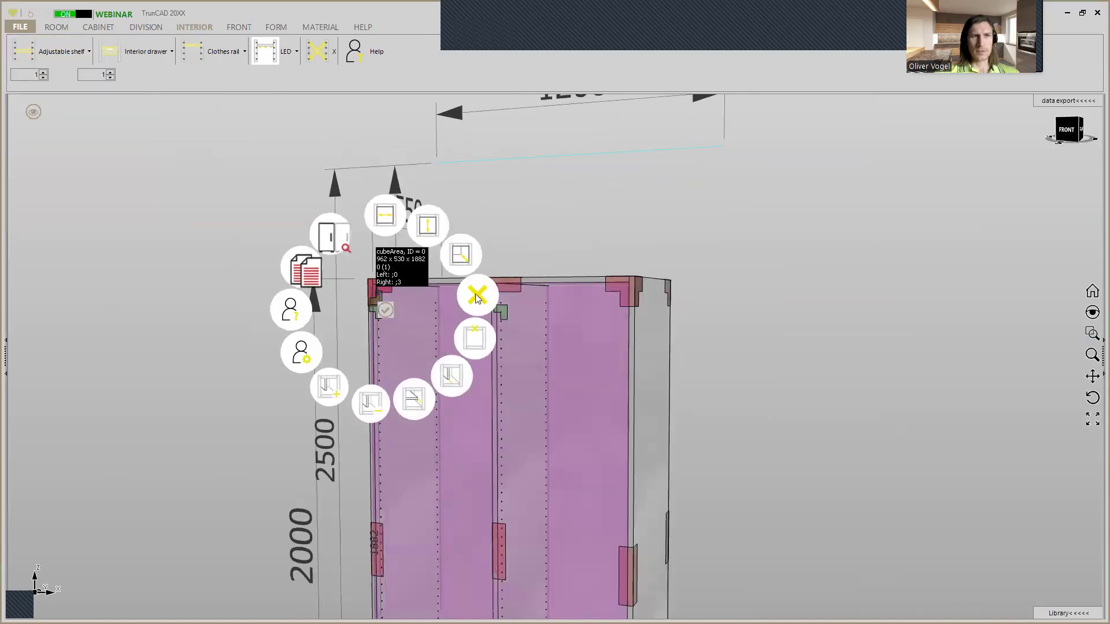
left_click(477, 298)
Step: Insert one horizontal division at mid-height of the cabinet
left_click(145, 27)
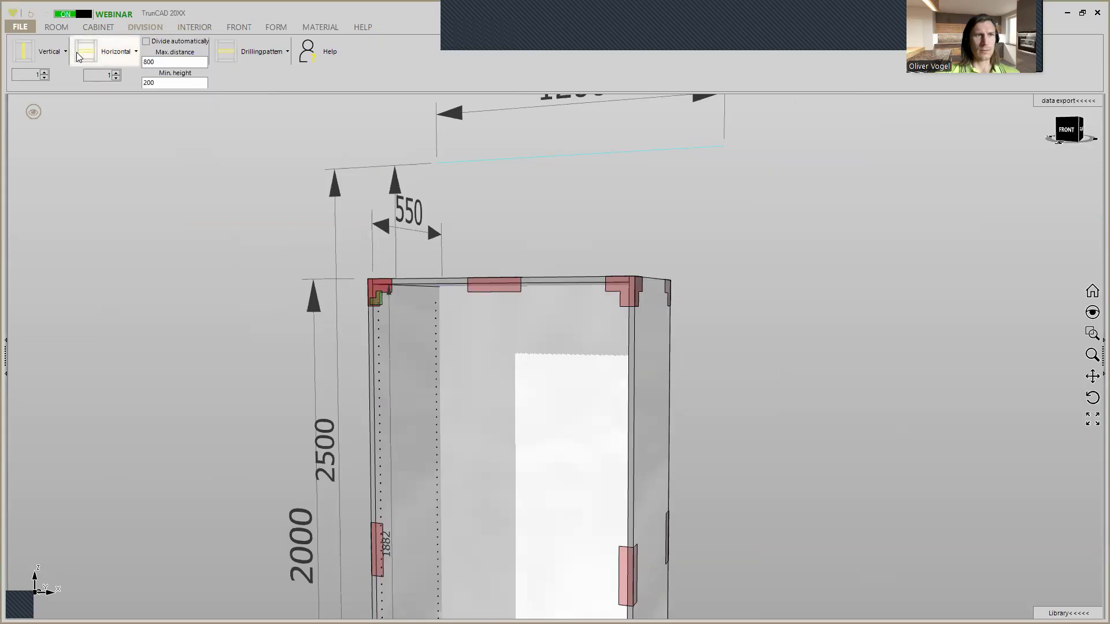
left_click(79, 54)
left_click(465, 406)
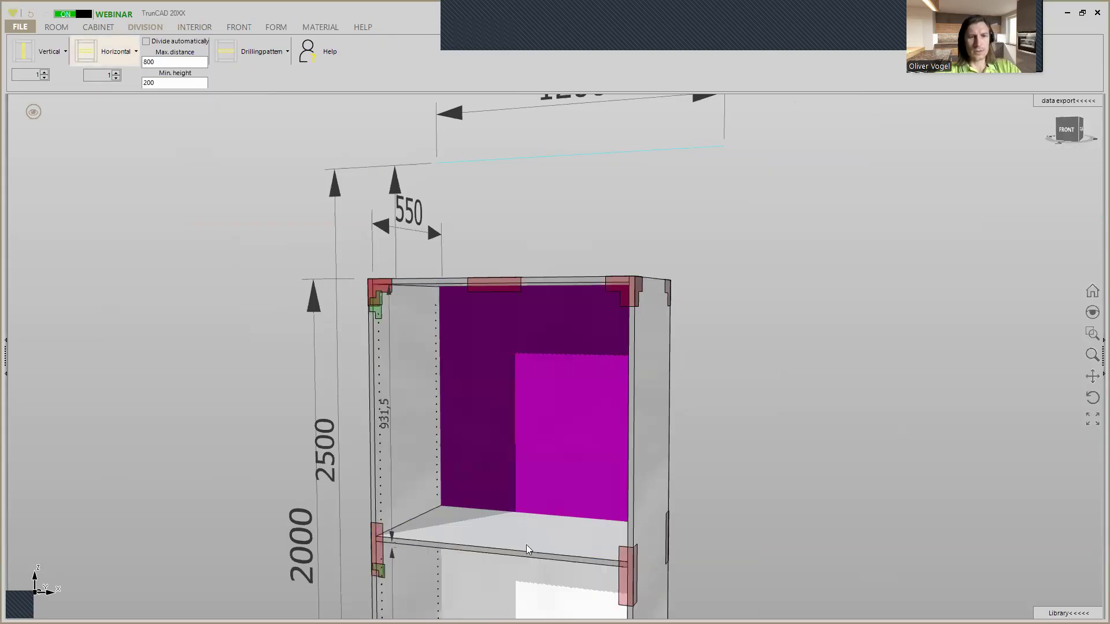
Step: Examine the rows of holes above and below the horizontal division
middle_click_drag(564, 522, 550, 538)
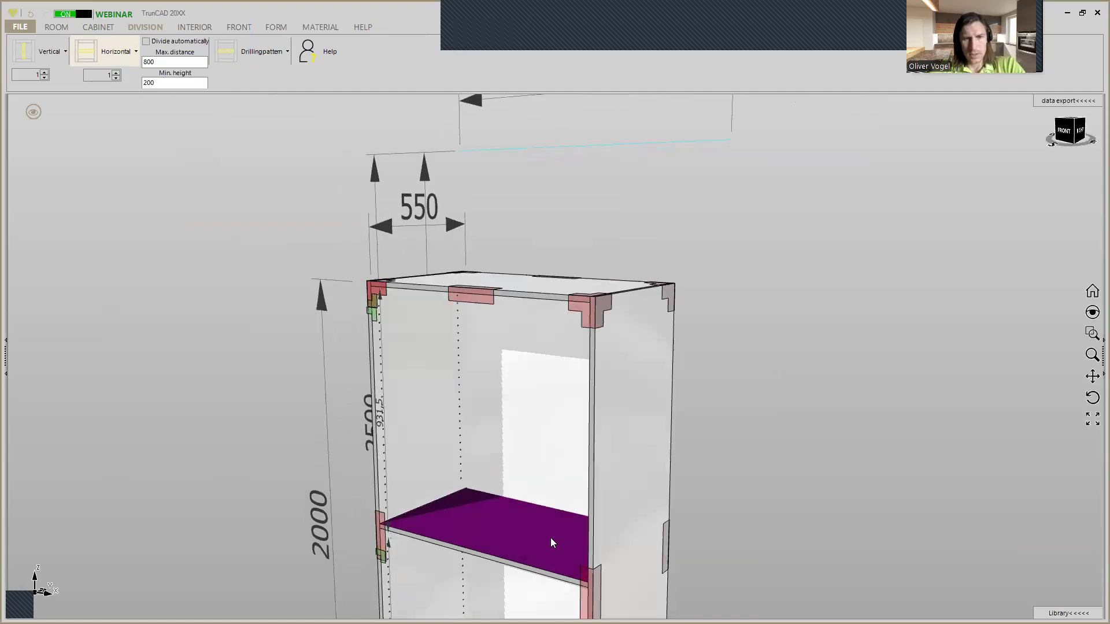
scroll(452, 530, "down", 3)
middle_click_drag(453, 530, 476, 423, "ctrl")
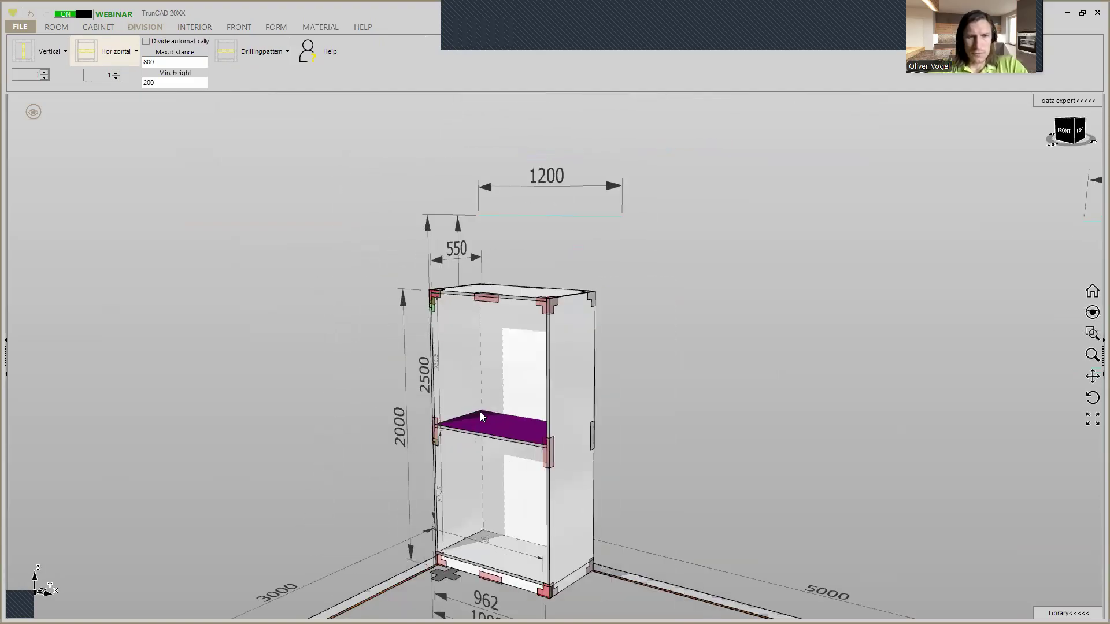
scroll(473, 429, "up", 3)
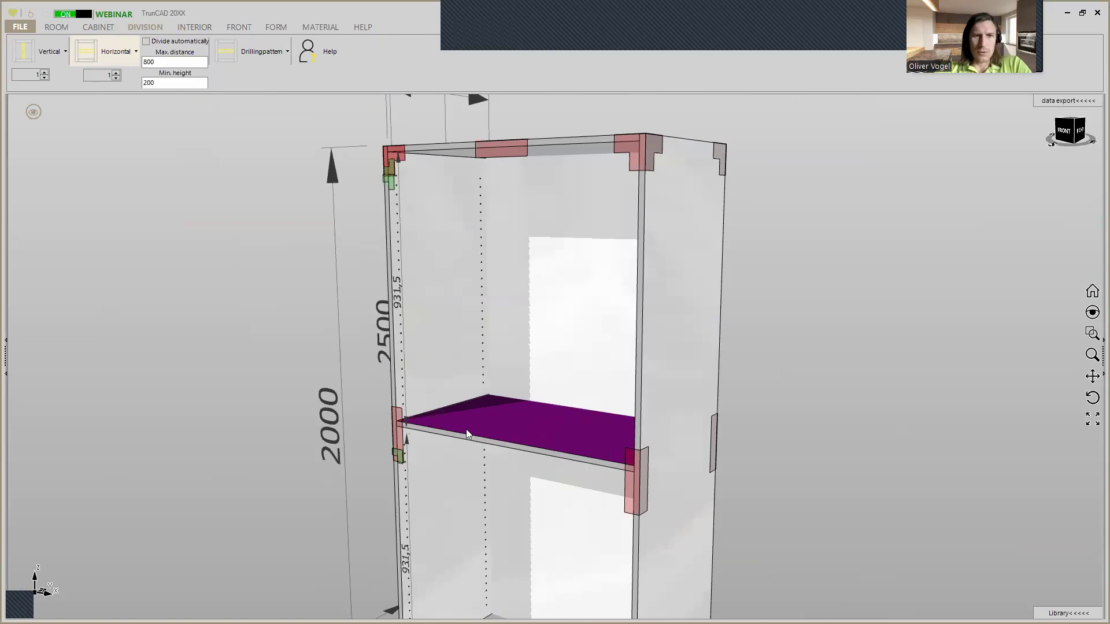
scroll(473, 428, "up", 4)
middle_click_drag(501, 425, 491, 419)
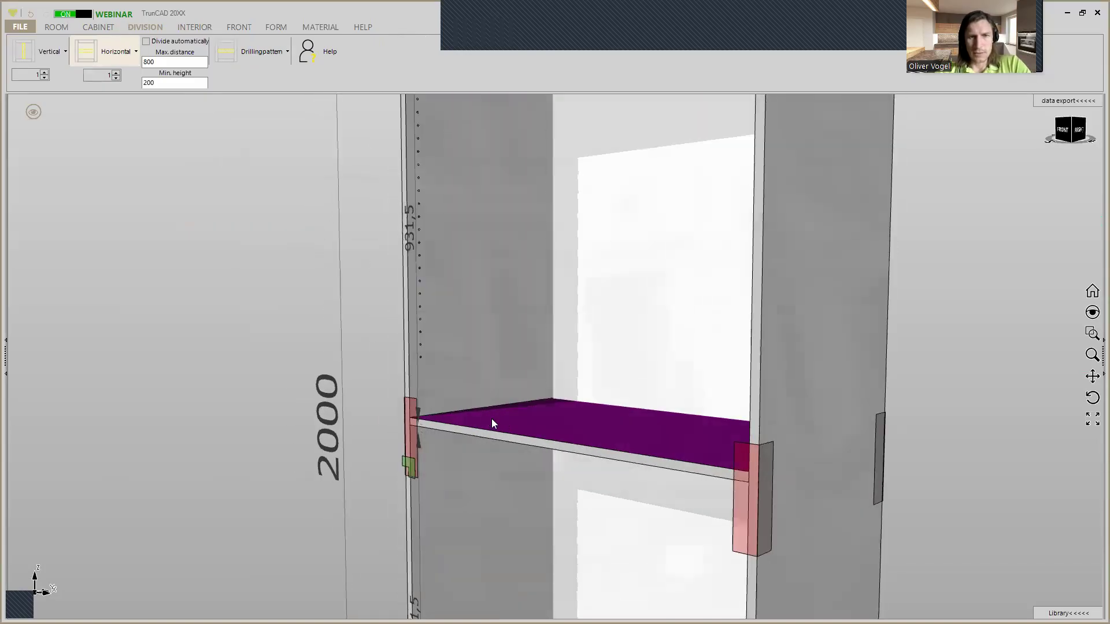
scroll(420, 327, "down", 5)
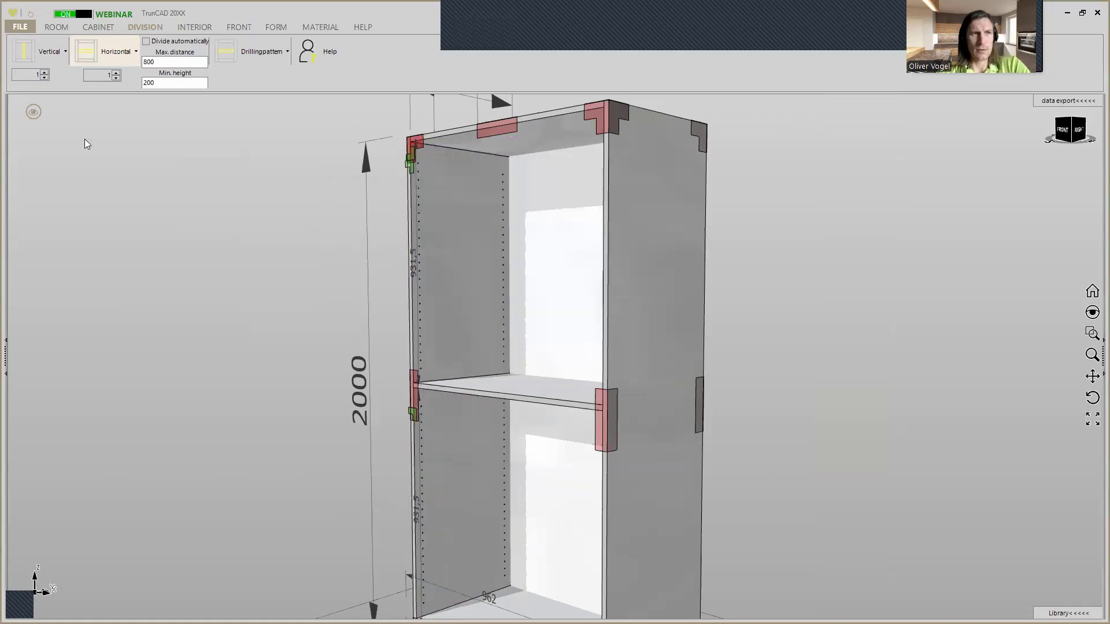
Step: Set the hole pattern for adjustable shelves to Row of holes passing
left_click(183, 27)
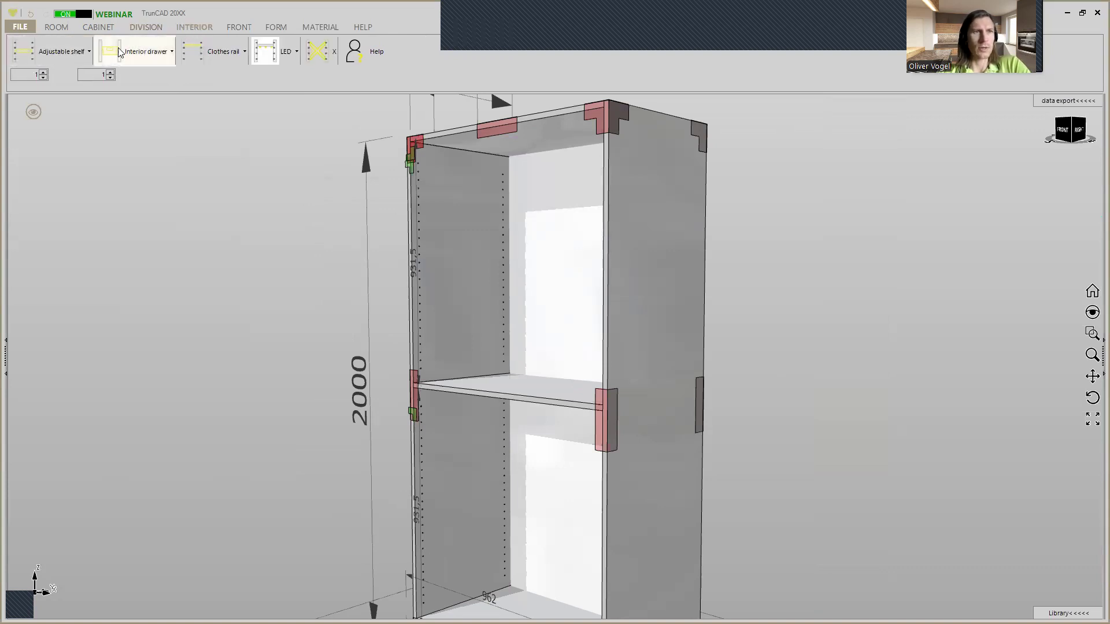
left_click(81, 51)
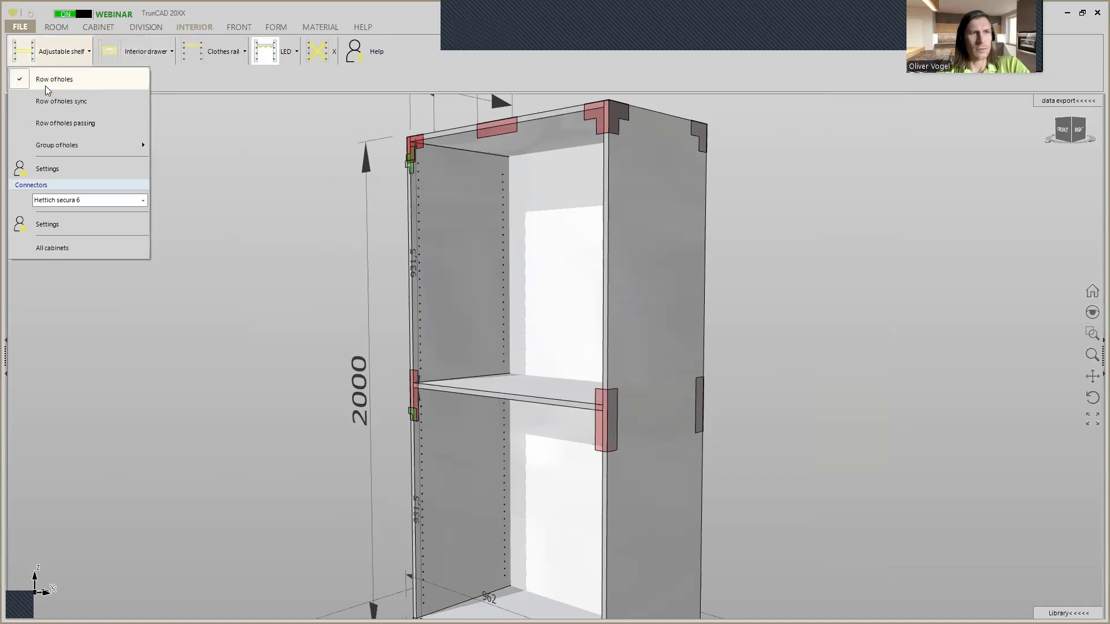
left_click(43, 125)
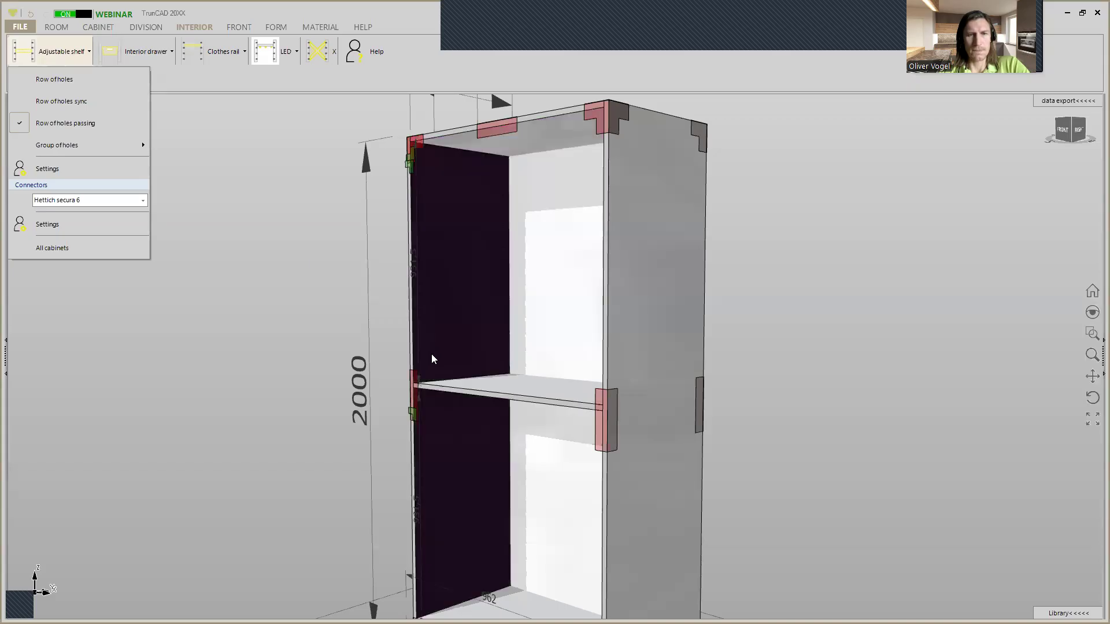
left_click(449, 478)
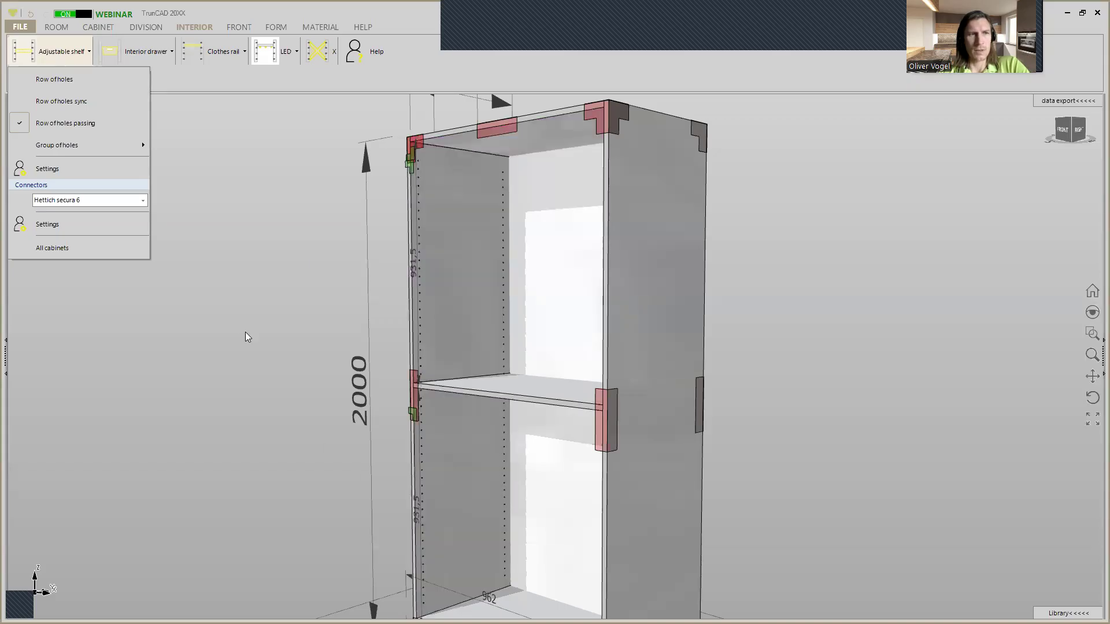
Step: Switch the hole pattern to Group of holes and insert two adjustable shelves into the upper compartment
left_click(56, 151)
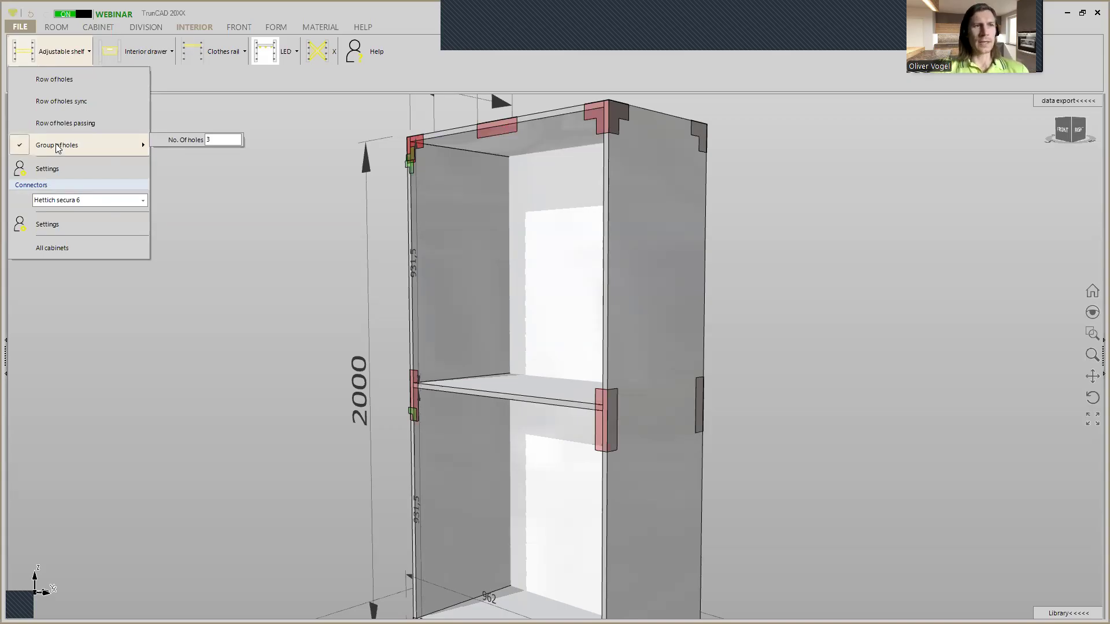
left_click(54, 55)
left_click(42, 71)
left_click(502, 292)
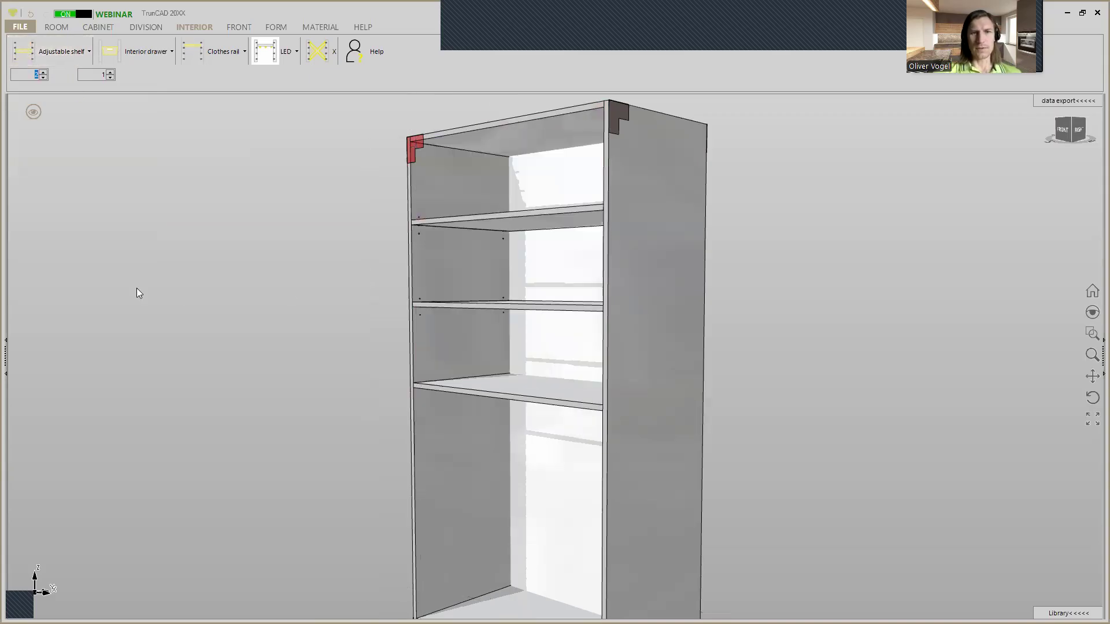
Step: Set the number of holes in the Group of holes pattern to 5 and check the holes at the shelves
left_click(72, 58)
mouse_move(139, 145)
double_click(219, 138)
type("5")
scroll(443, 219, "up", 5)
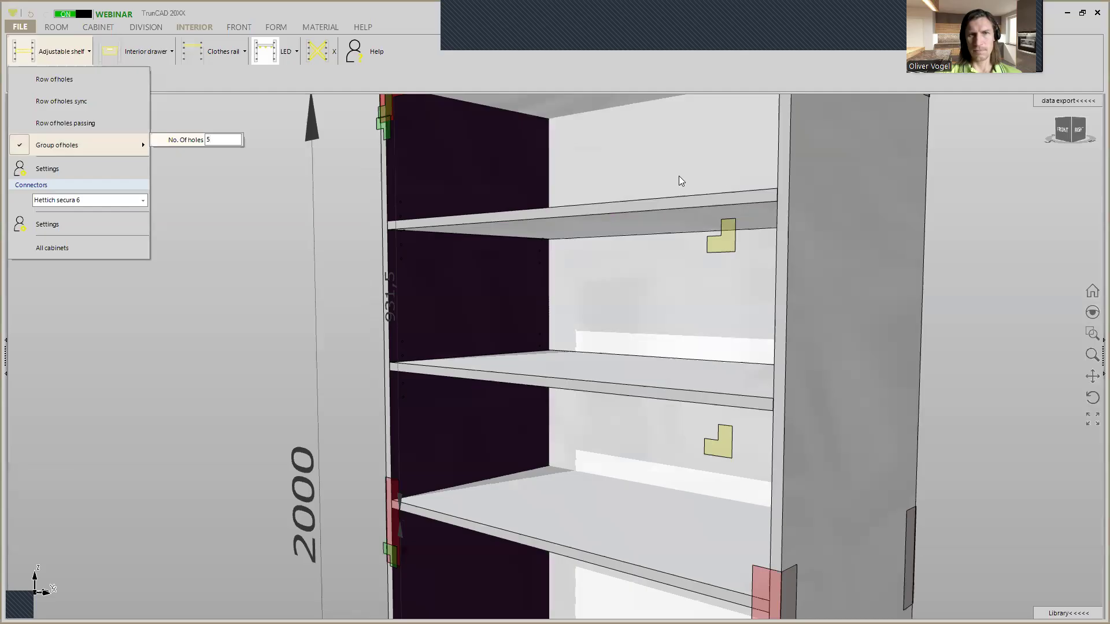
scroll(723, 166, "down", 2)
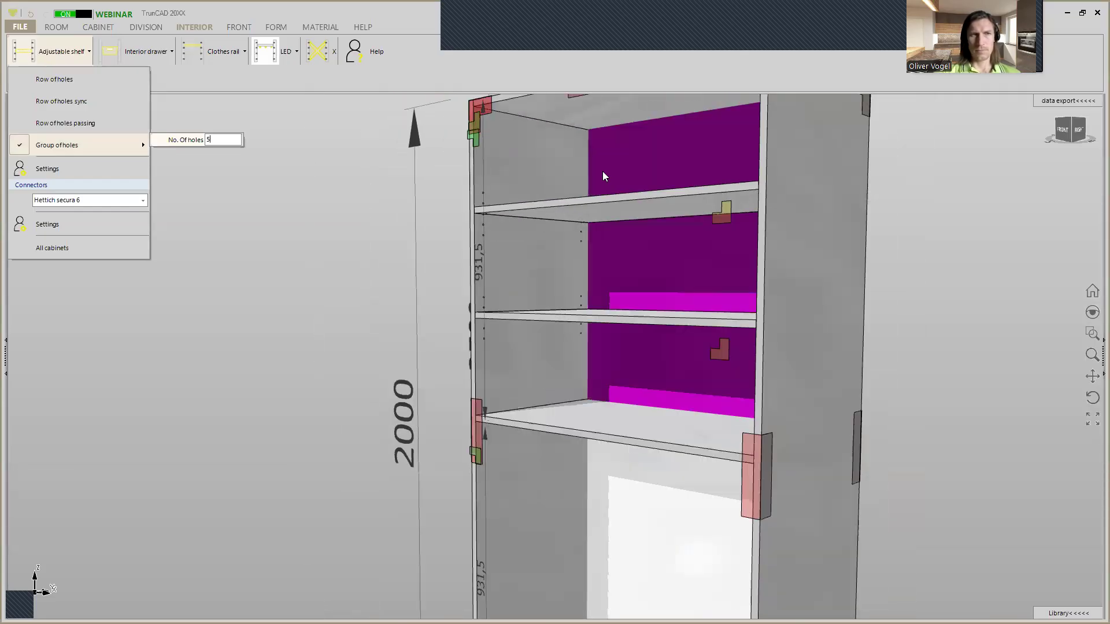
scroll(366, 153, "down", 2)
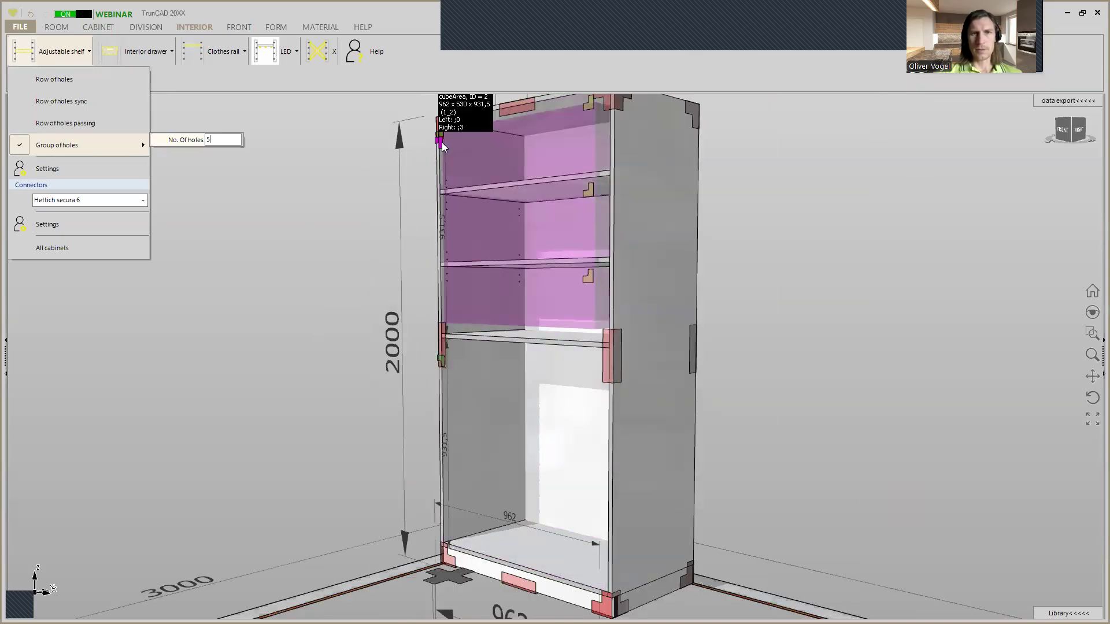
Step: Delete the adjustable shelves from the upper compartment and set the hole pattern to Row of holes passing
right_click(442, 143)
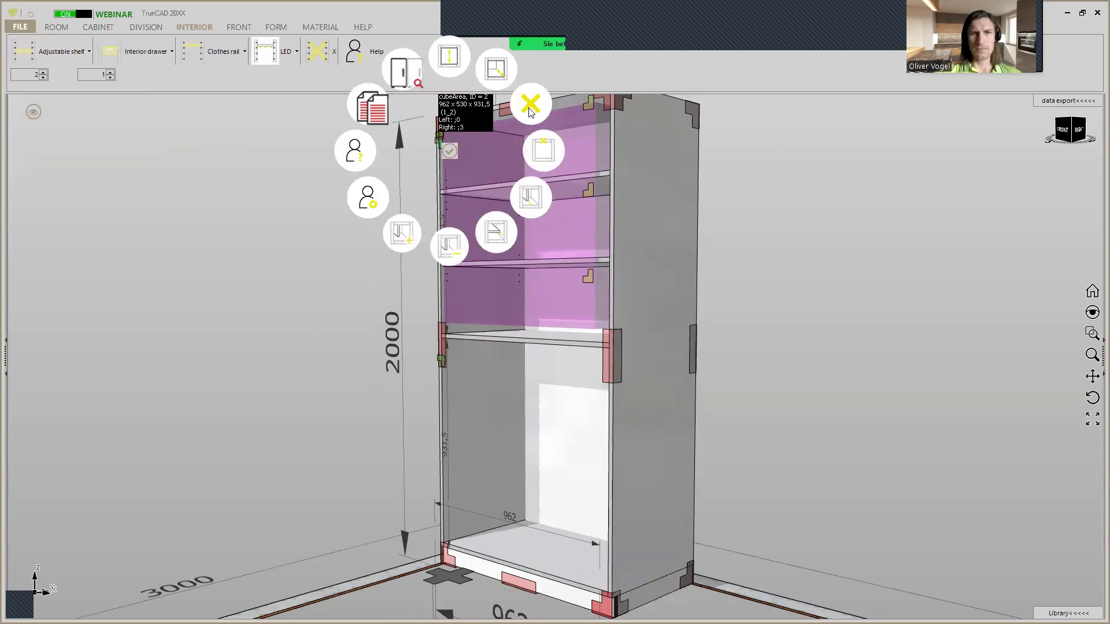
left_click(530, 105)
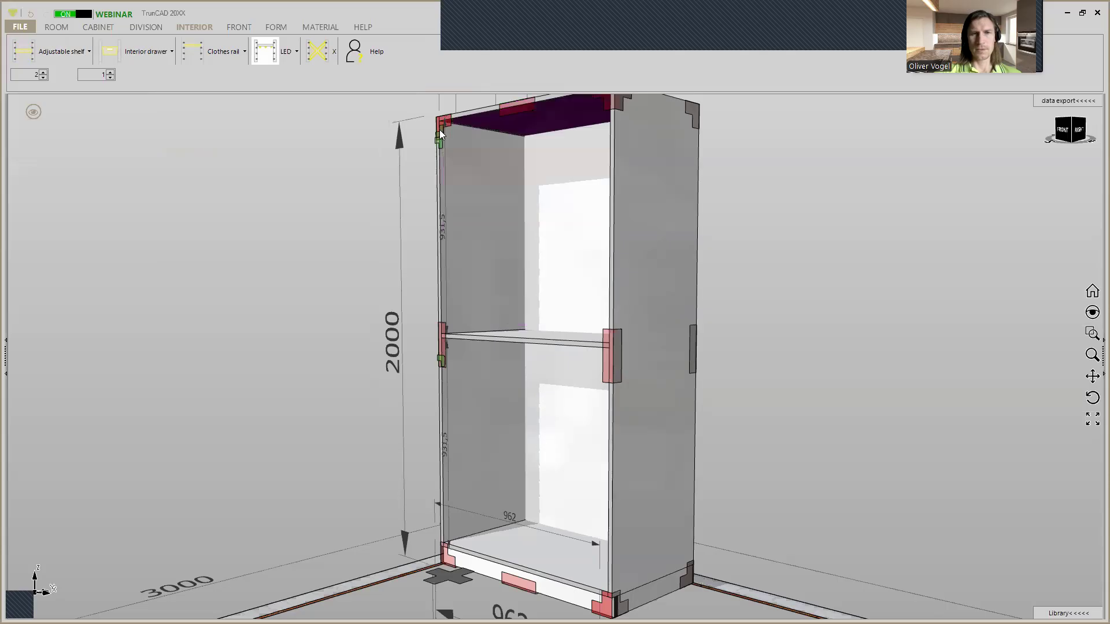
left_click(66, 56)
left_click(64, 124)
scroll(504, 345, "up", 3)
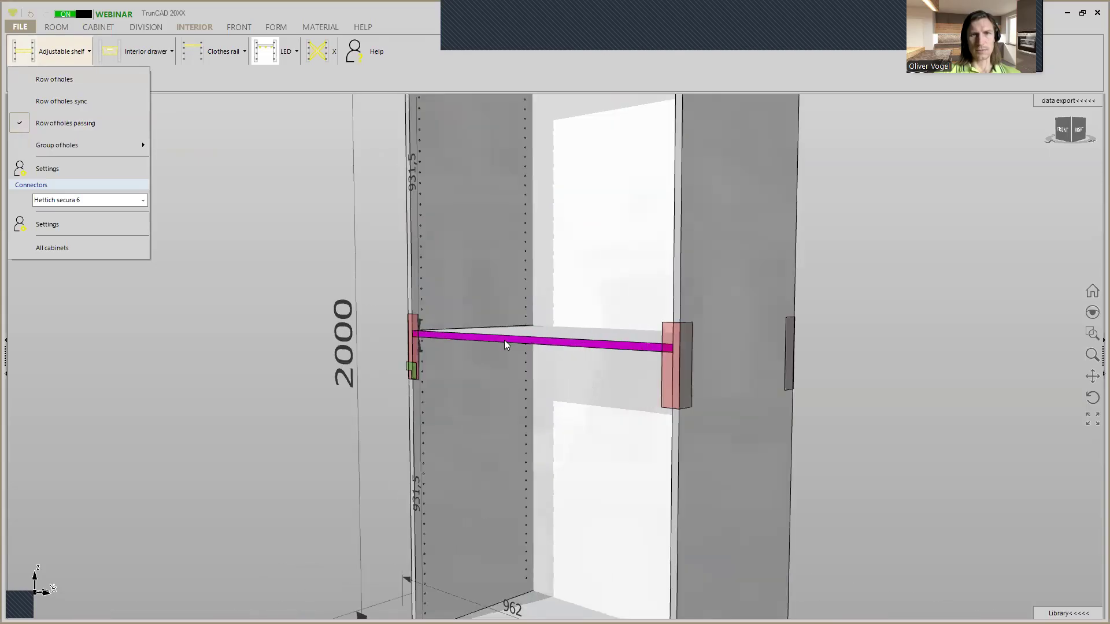
scroll(504, 344, "down", 3)
Step: Try the Row of holes pattern at the horizontal division, and switch back to Row of holes passing
left_click(58, 81)
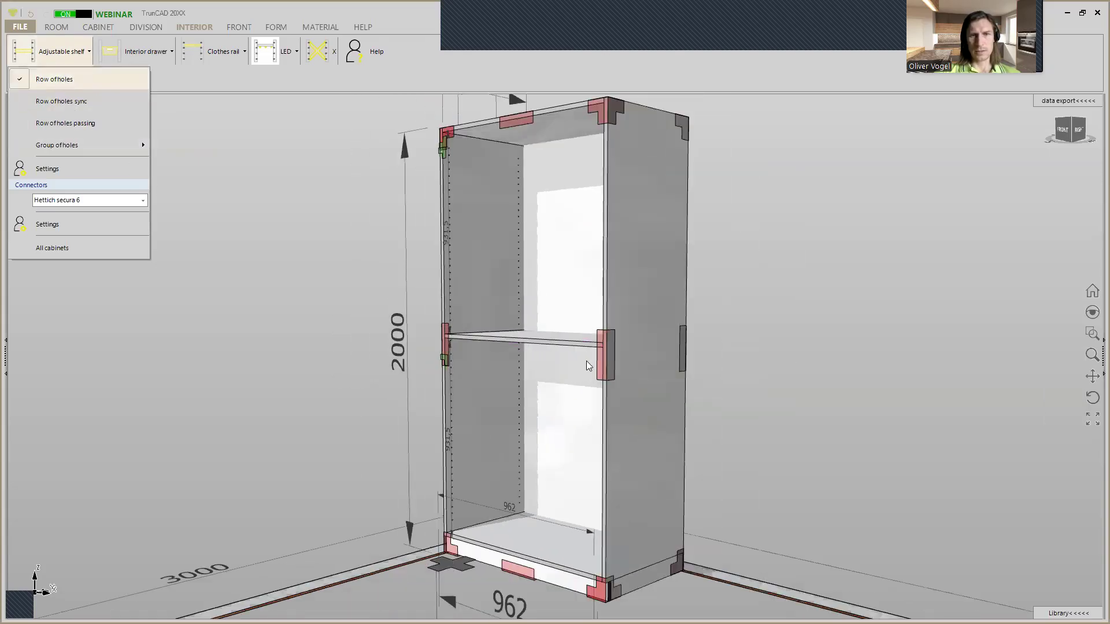
scroll(495, 332, "up", 3)
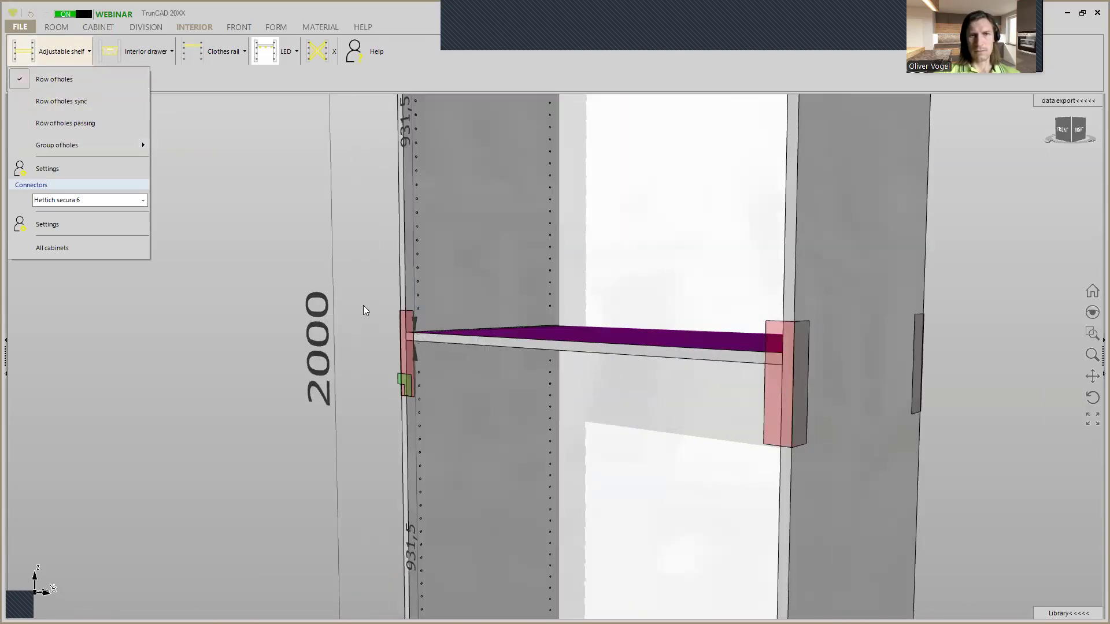
left_click(64, 123)
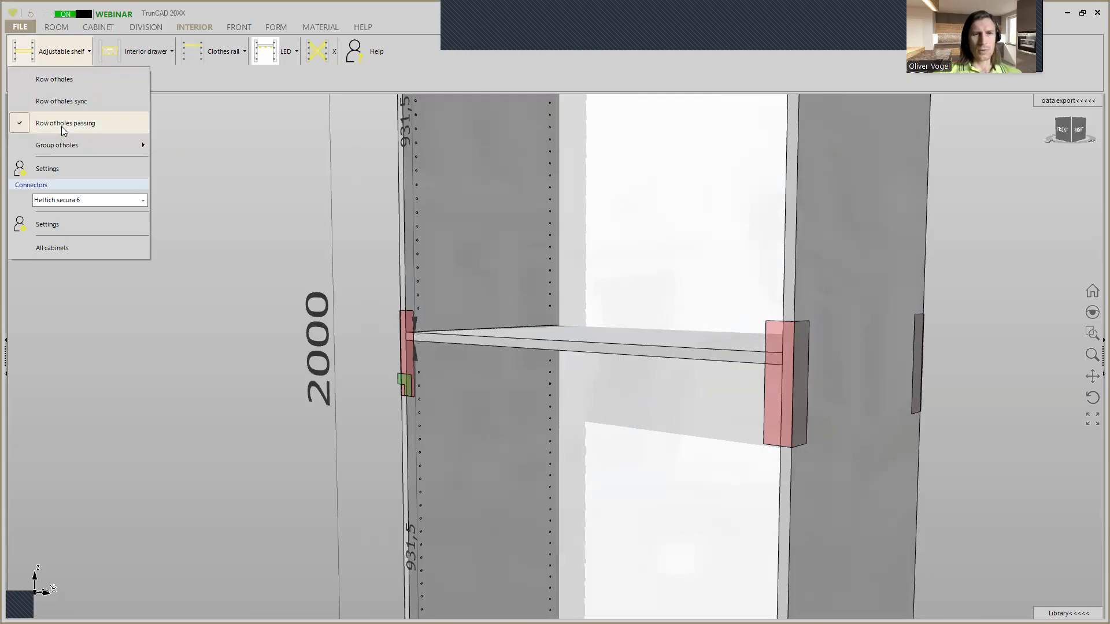
Step: Delete the horizontal division from the cabinet
scroll(520, 283, "down", 3)
scroll(520, 286, "down", 2)
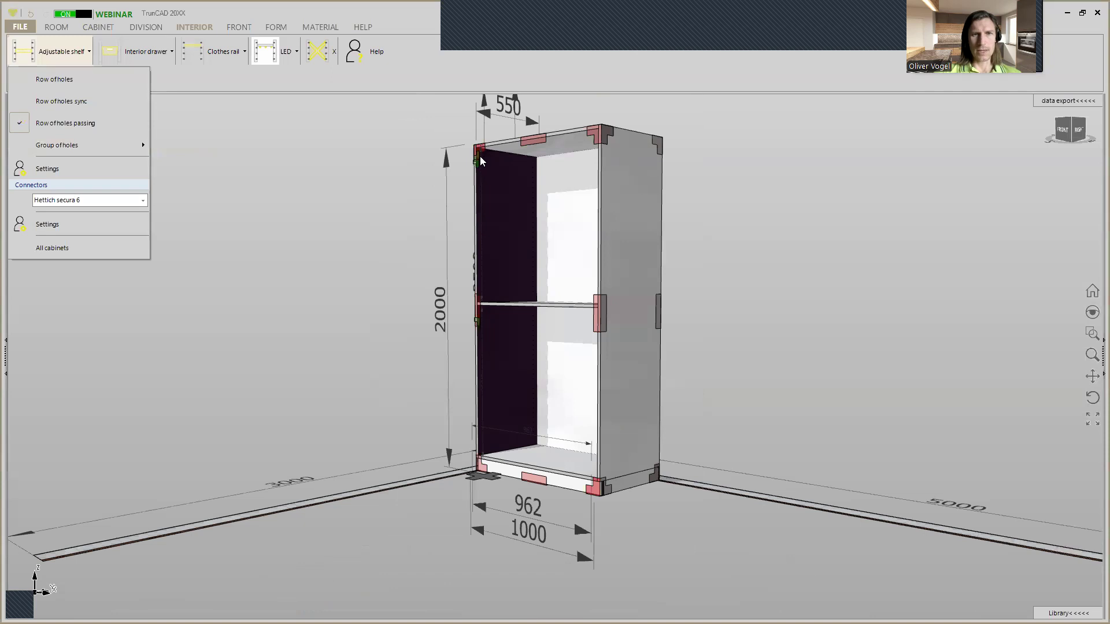
left_click(477, 155)
left_click(531, 86)
Step: Open the adjustable shelf's row-of-holes settings and review the distances to the bottom, top, front and back
middle_click_drag(323, 93, 352, 106)
left_click(66, 51)
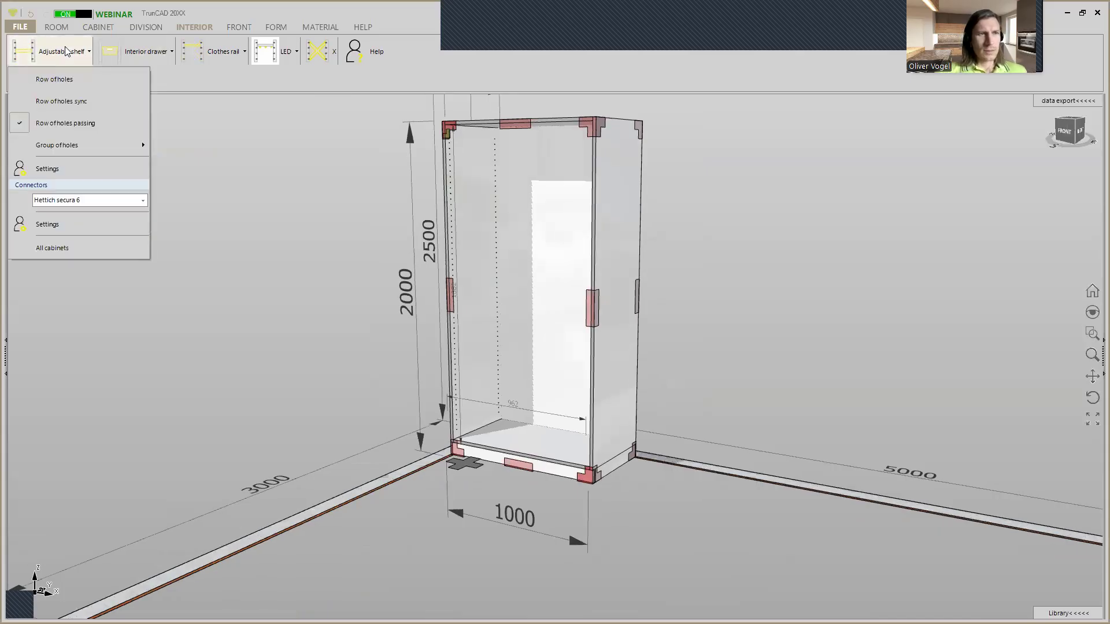
left_click(67, 165)
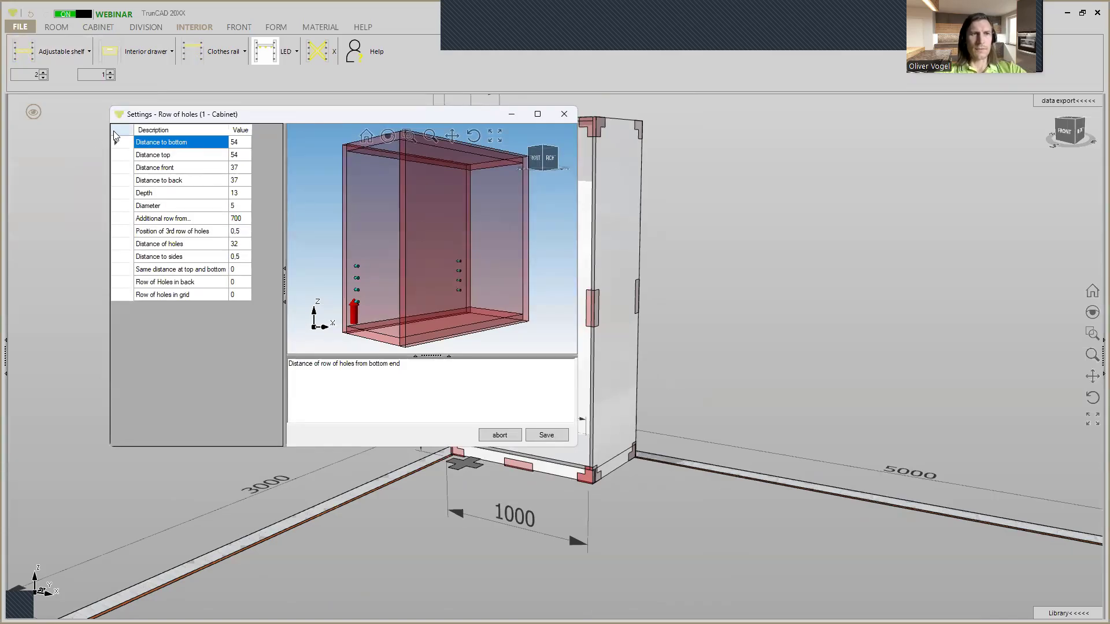
left_click(235, 145)
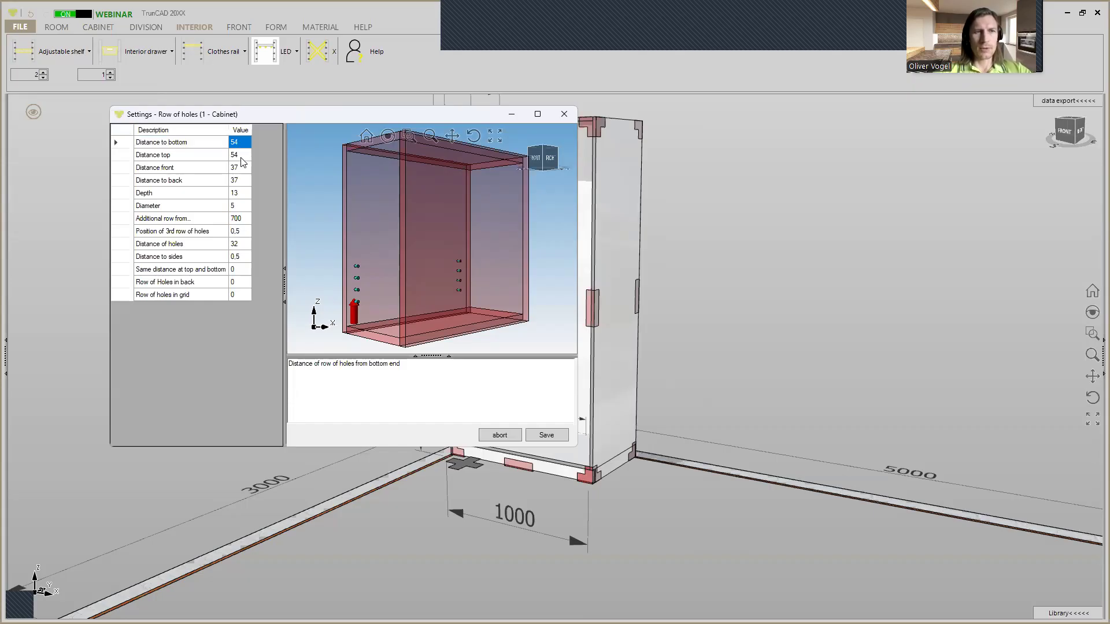
left_click(241, 157)
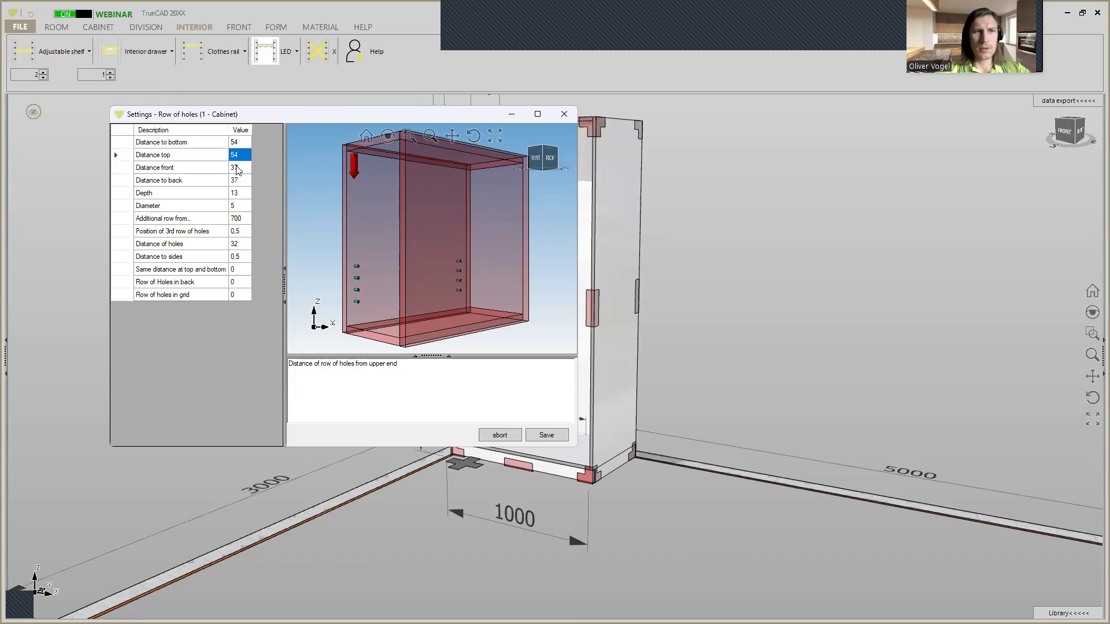
left_click(237, 169)
left_click(237, 181)
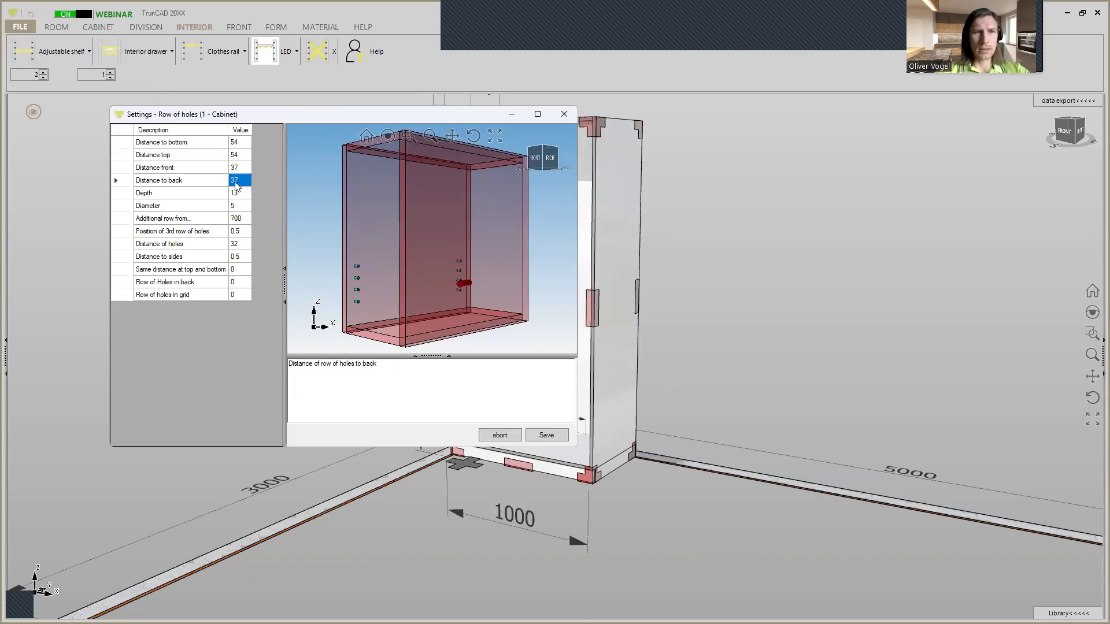
Step: Review the hole depth, diameter, additional row, third row position, hole spacing, side distance and same-distance settings
left_click(237, 195)
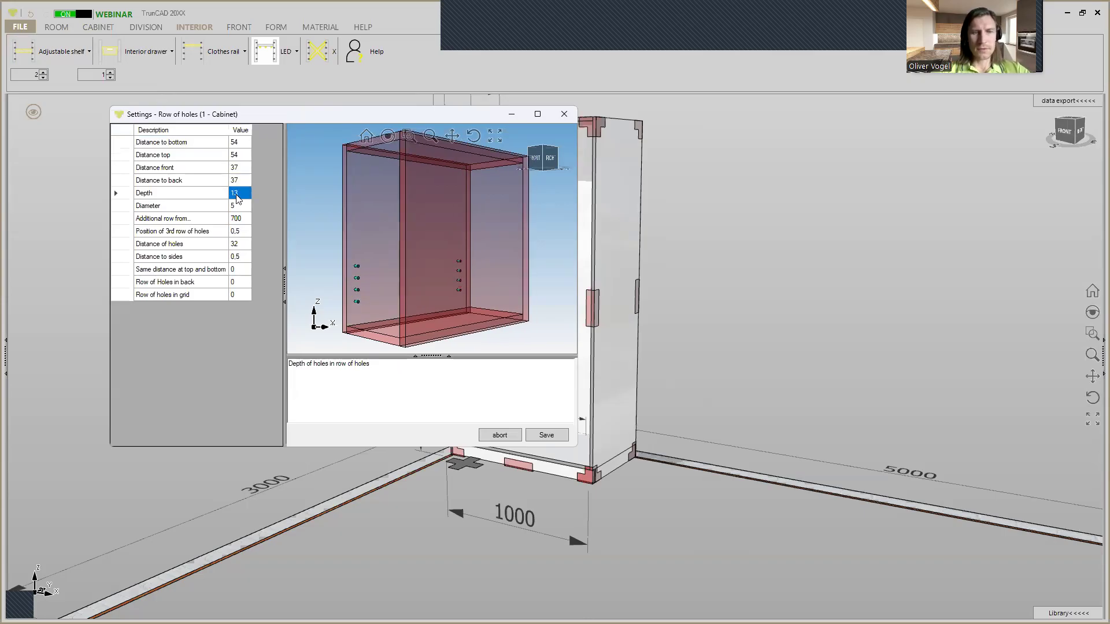
left_click(239, 207)
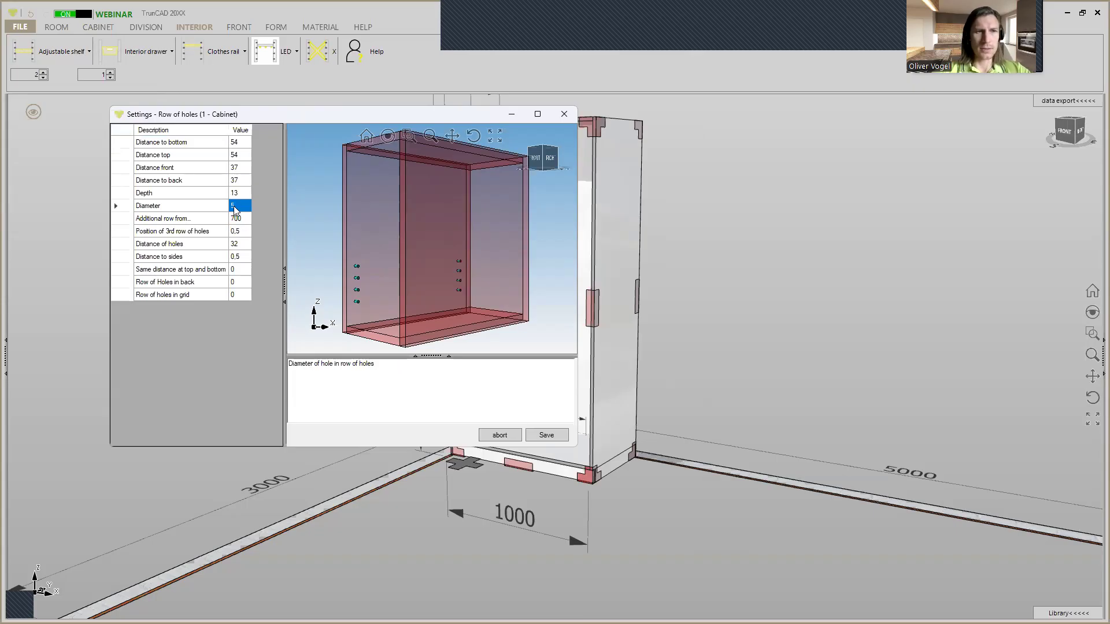
left_click(240, 222)
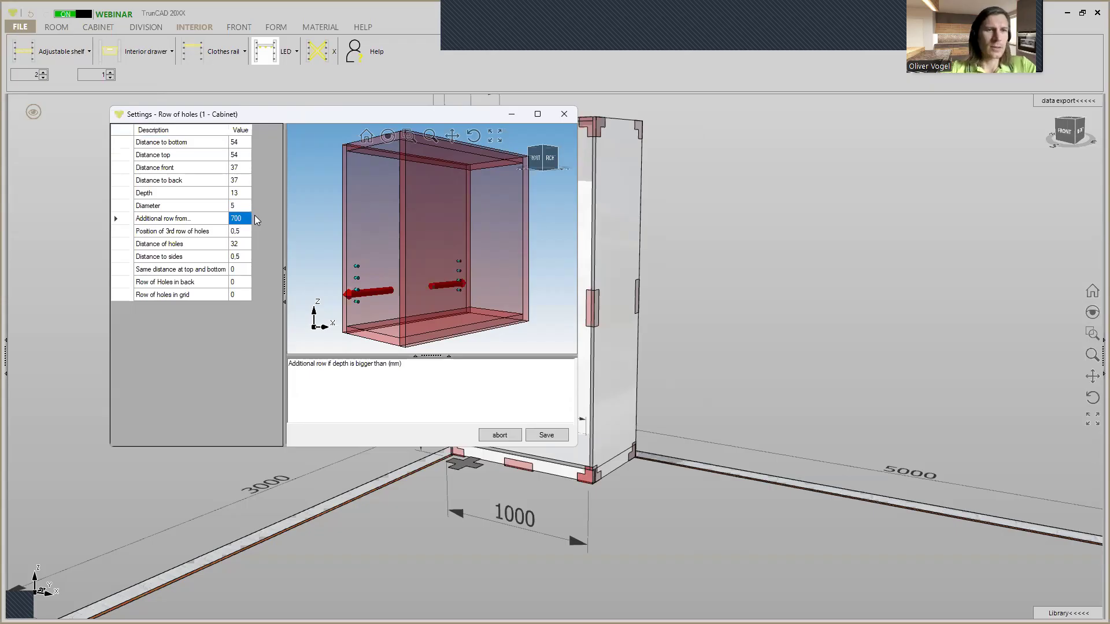
left_click(243, 231)
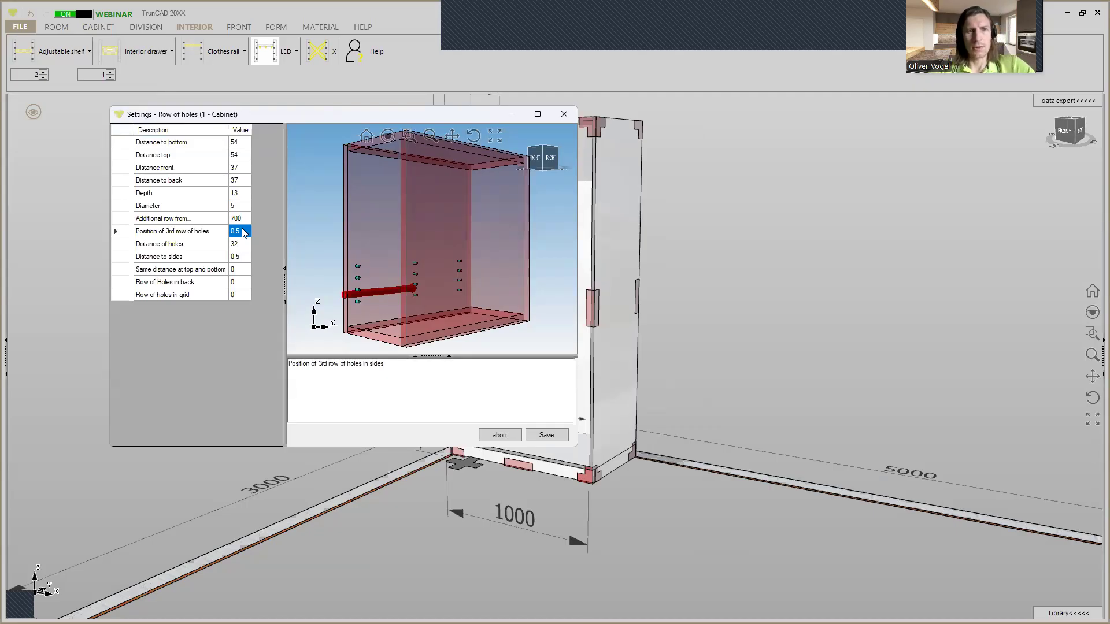
left_click(246, 244)
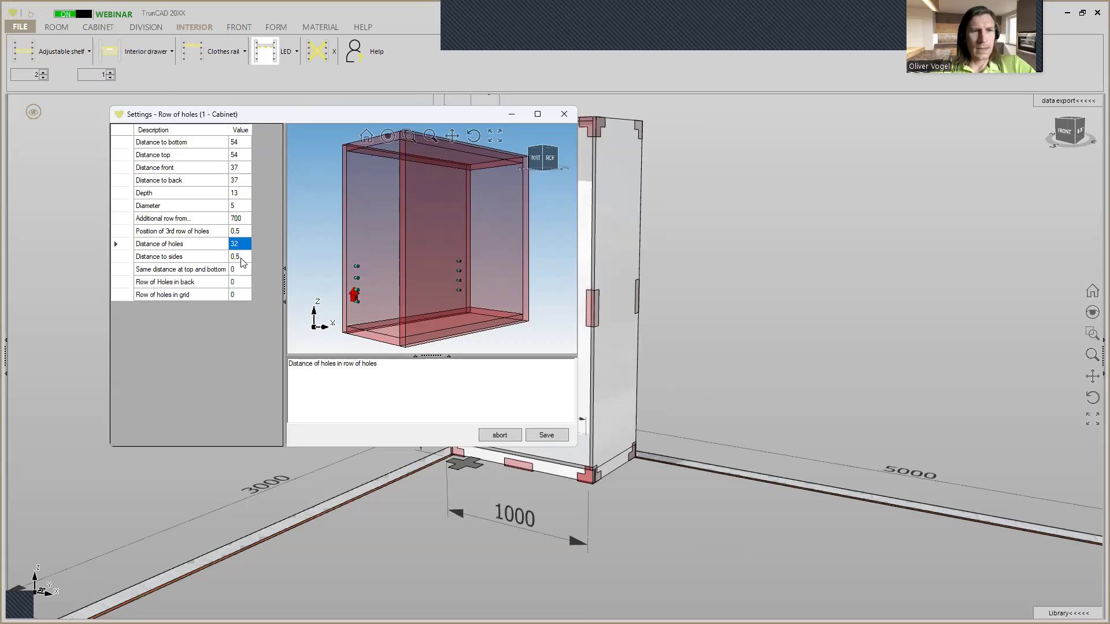
left_click(242, 257)
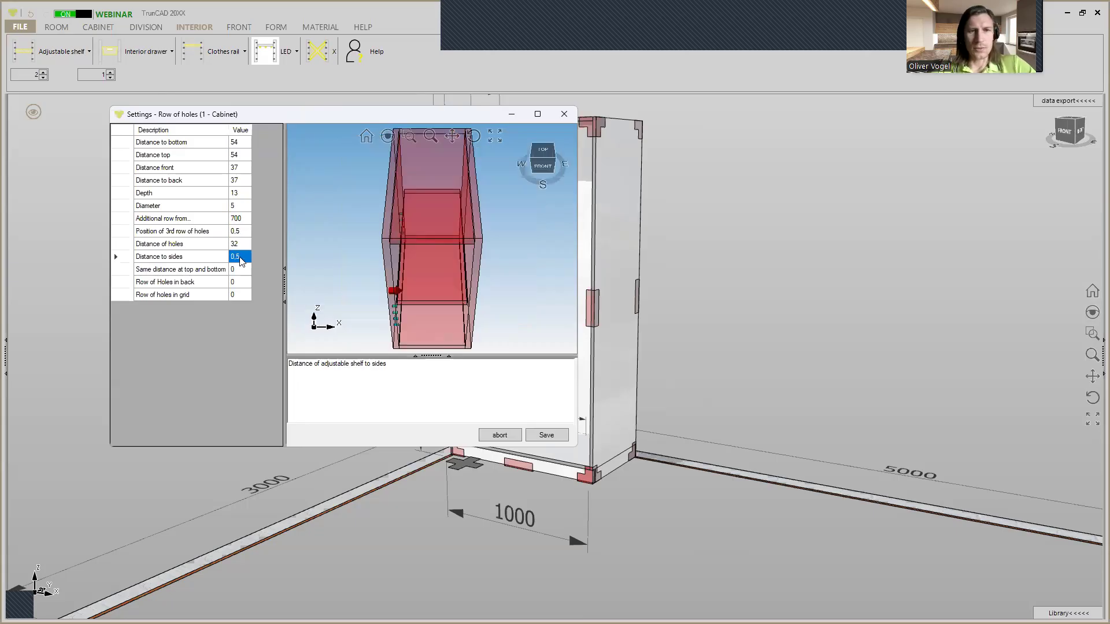
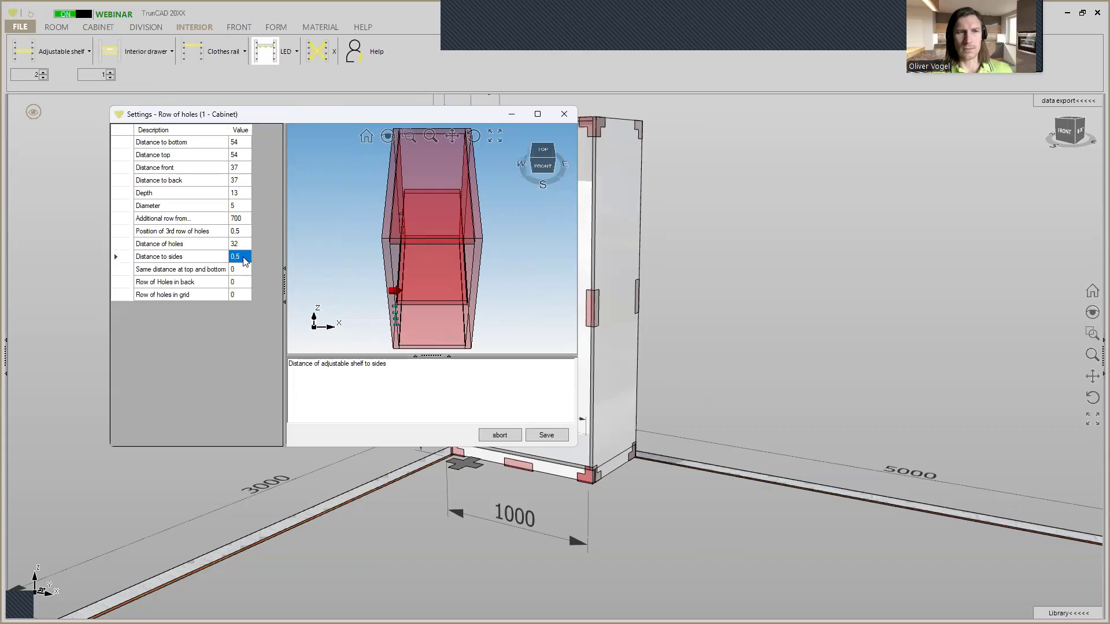
left_click(240, 271)
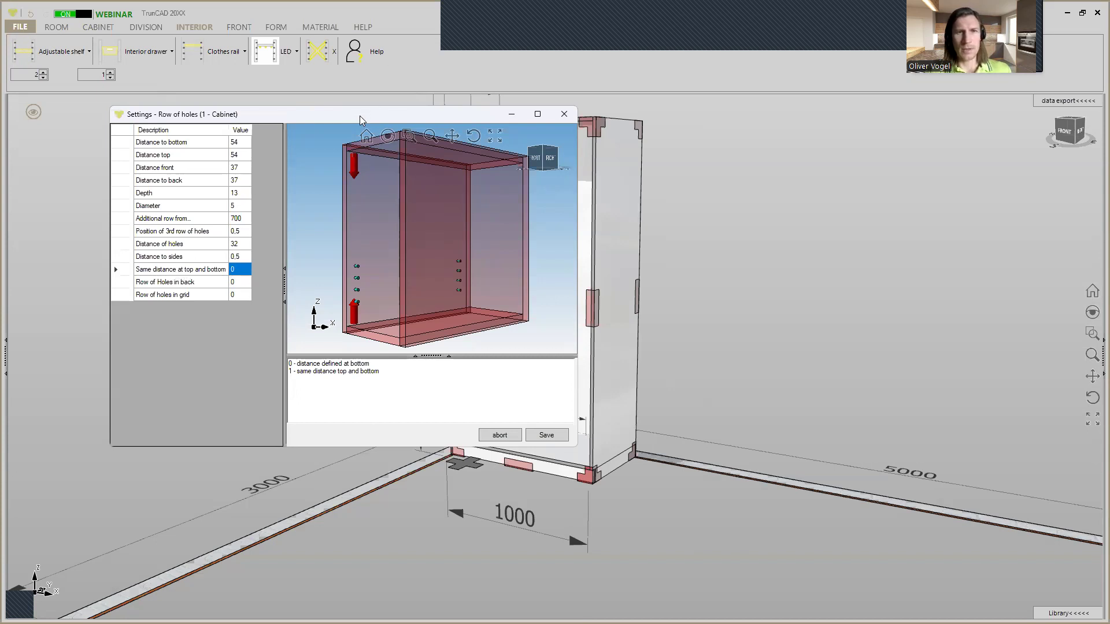
Step: Compare the row of holes at the lower and upper ends of the cabinet side, and close the settings without saving
left_click_drag(360, 115, 842, 193)
scroll(469, 437, "up", 5)
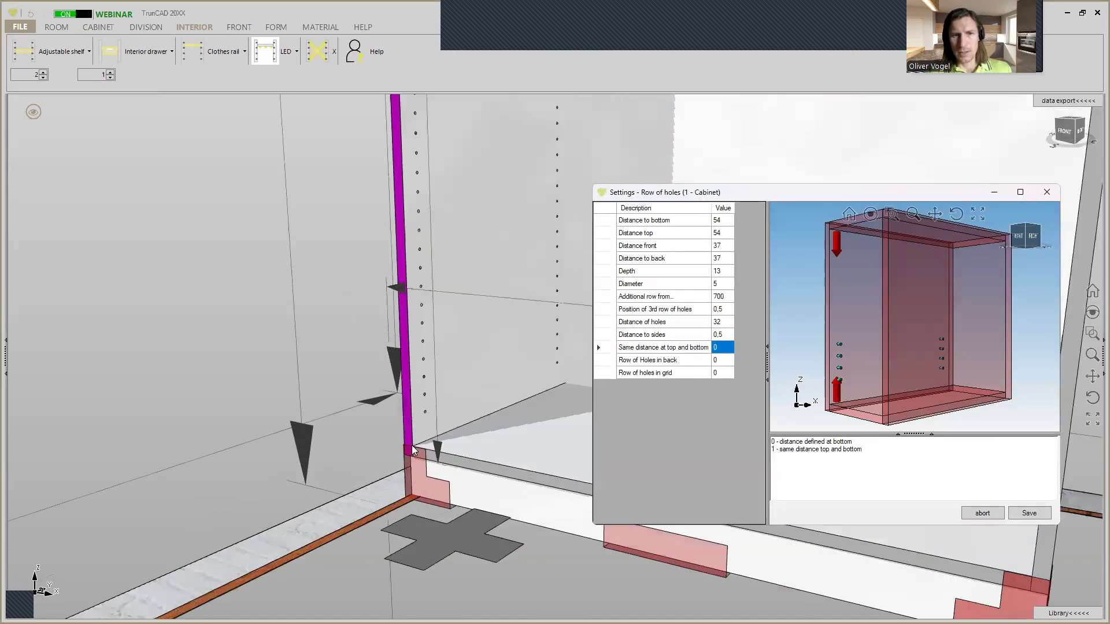
scroll(412, 448, "up", 2)
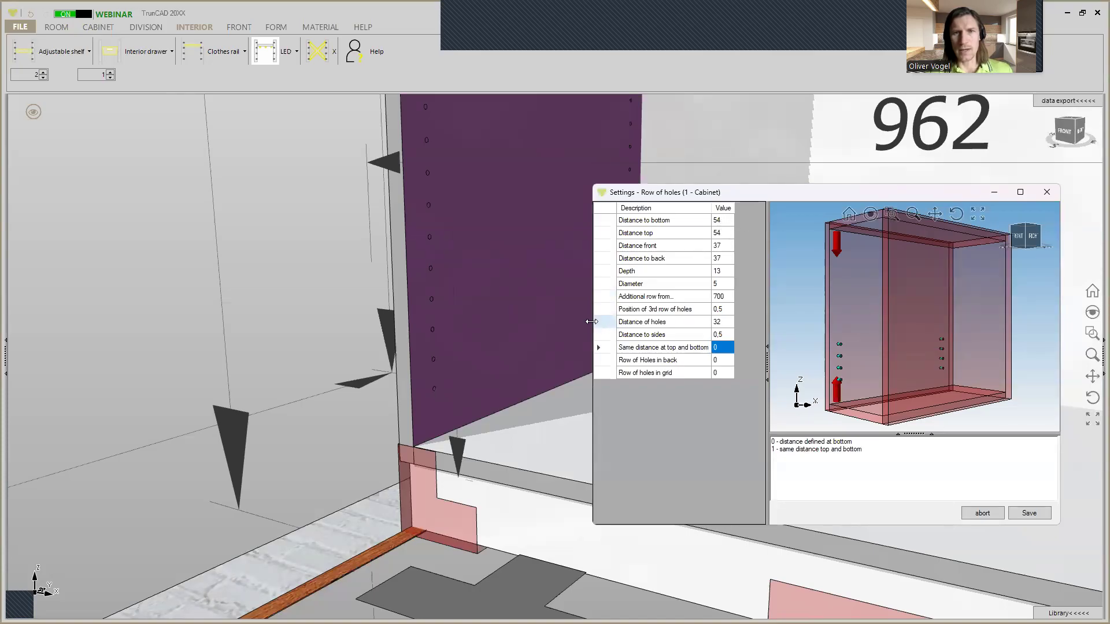
scroll(580, 320, "down", 3)
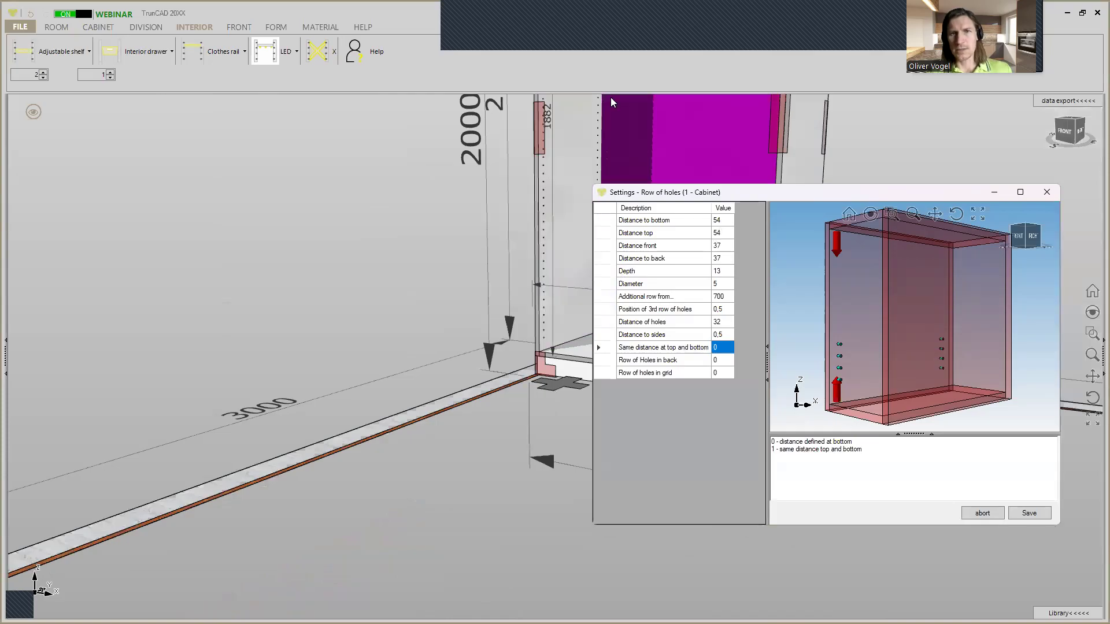
scroll(612, 115, "down", 3)
middle_click_drag(623, 106, 491, 260)
scroll(458, 158, "up", 3)
scroll(457, 156, "up", 5)
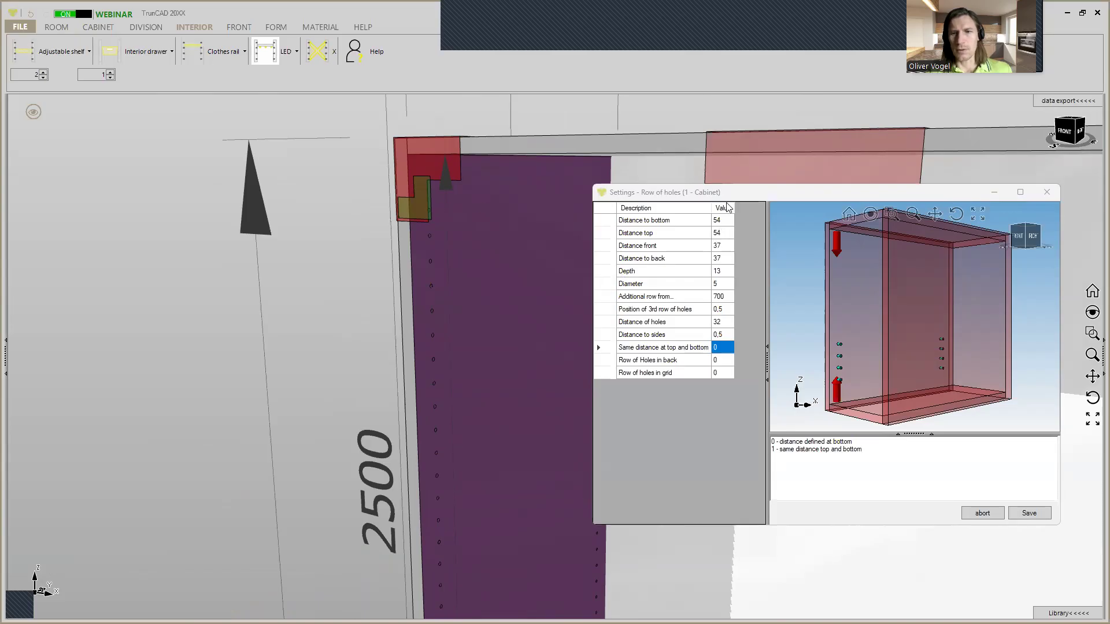
left_click(981, 515)
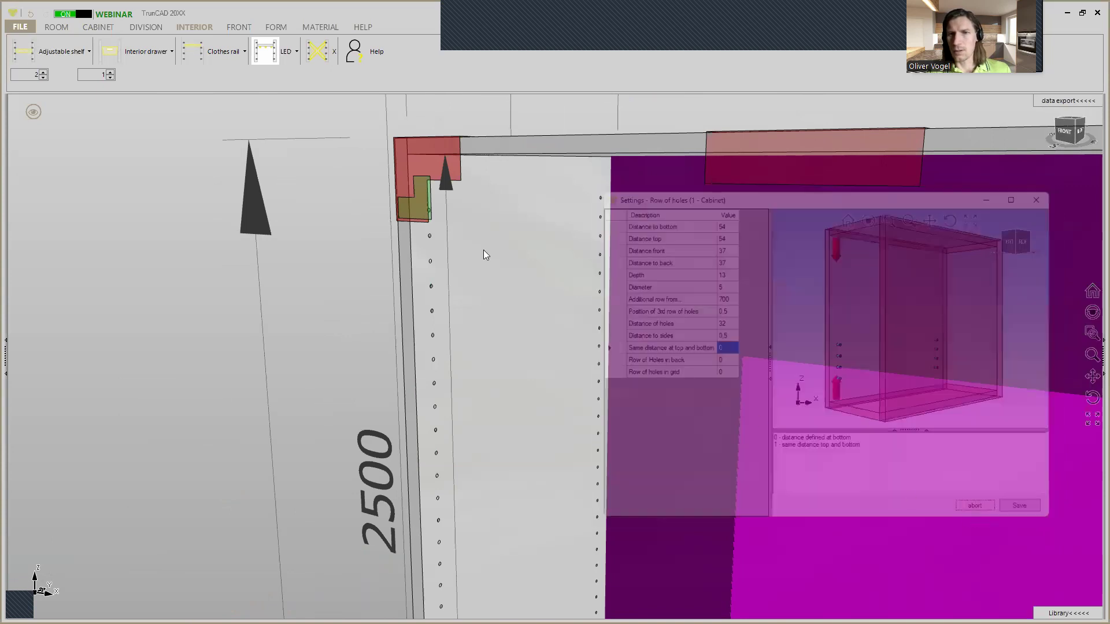
Step: Switch the model to wireframe display and measure from the uppermost front hole to the cabinet's upper inner front corner
left_click(35, 112)
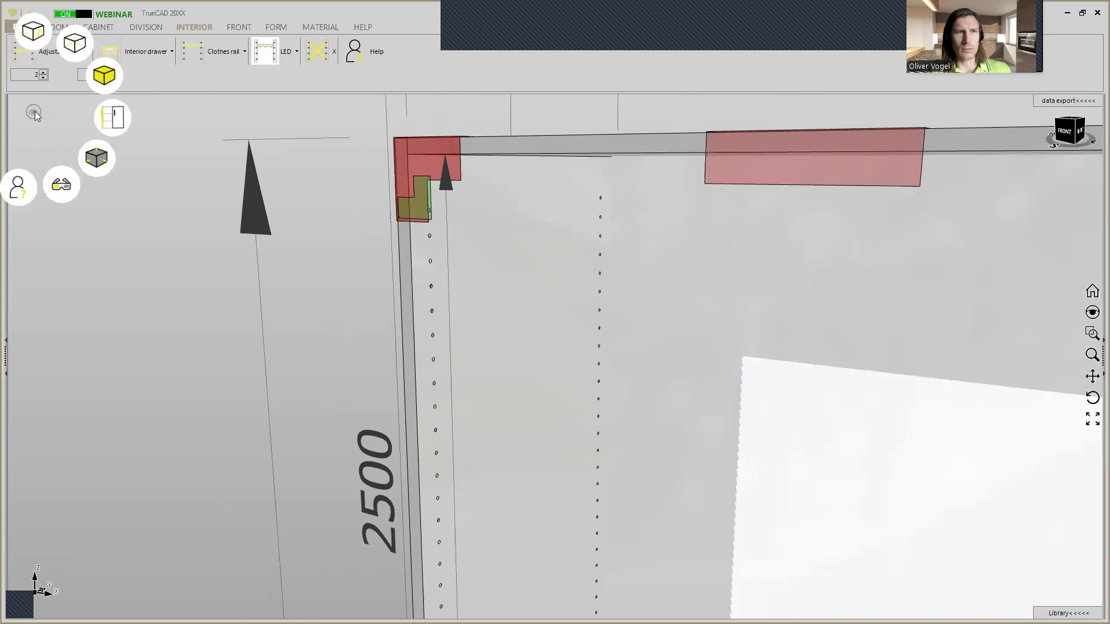
left_click(75, 50)
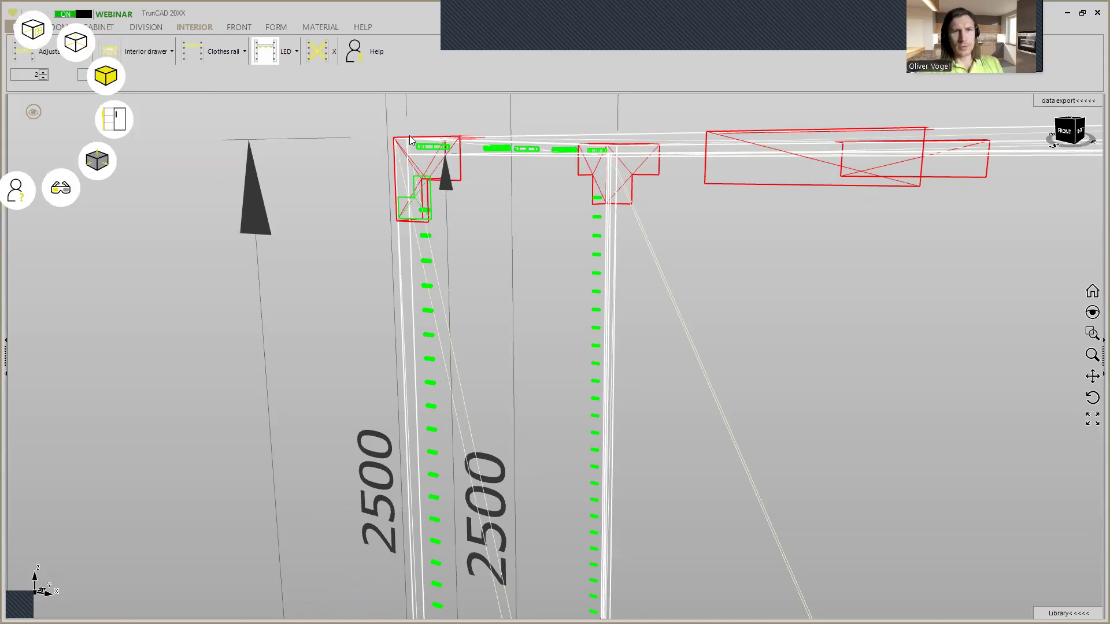
scroll(412, 153, "up", 1)
scroll(411, 151, "up", 2)
middle_click_drag(514, 245, 474, 229)
scroll(647, 358, "up", 4)
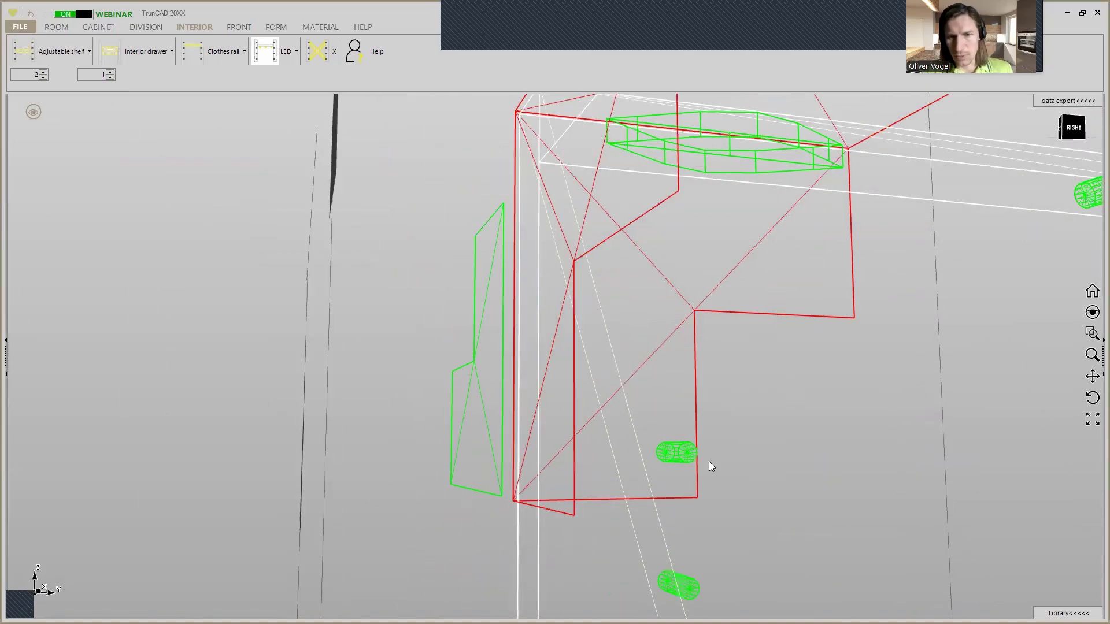
scroll(694, 456, "up", 2)
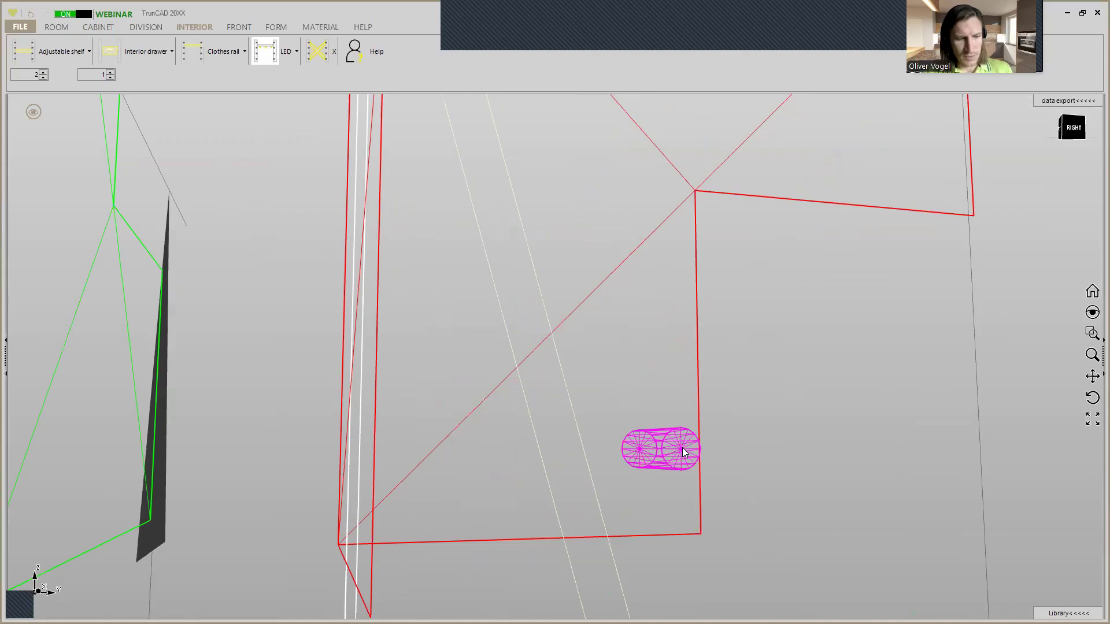
mouse_move(684, 450)
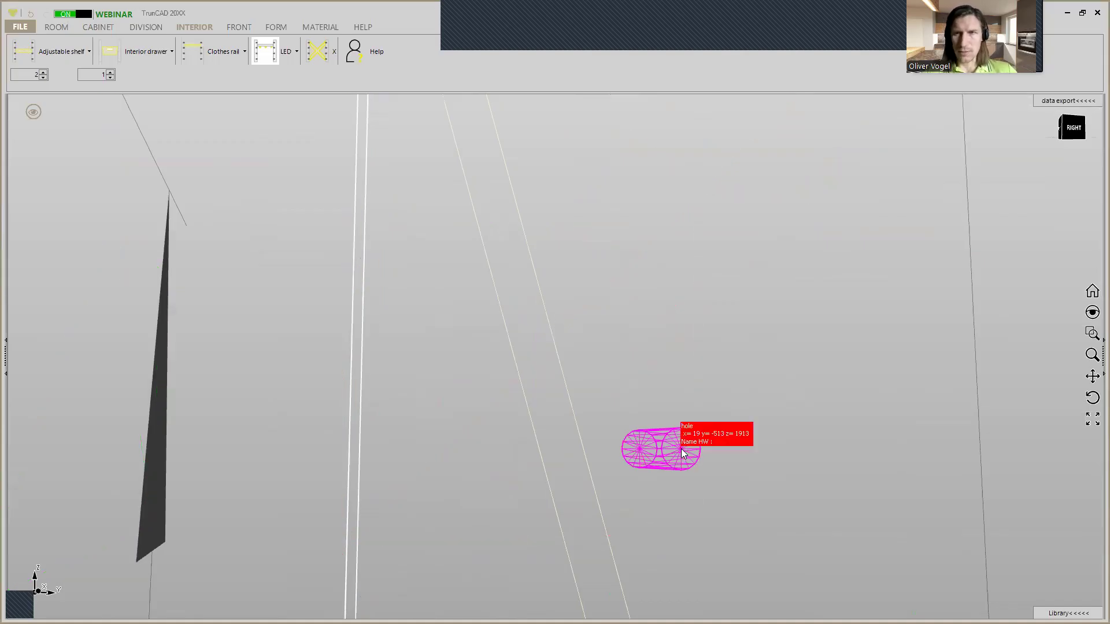
left_click(682, 449)
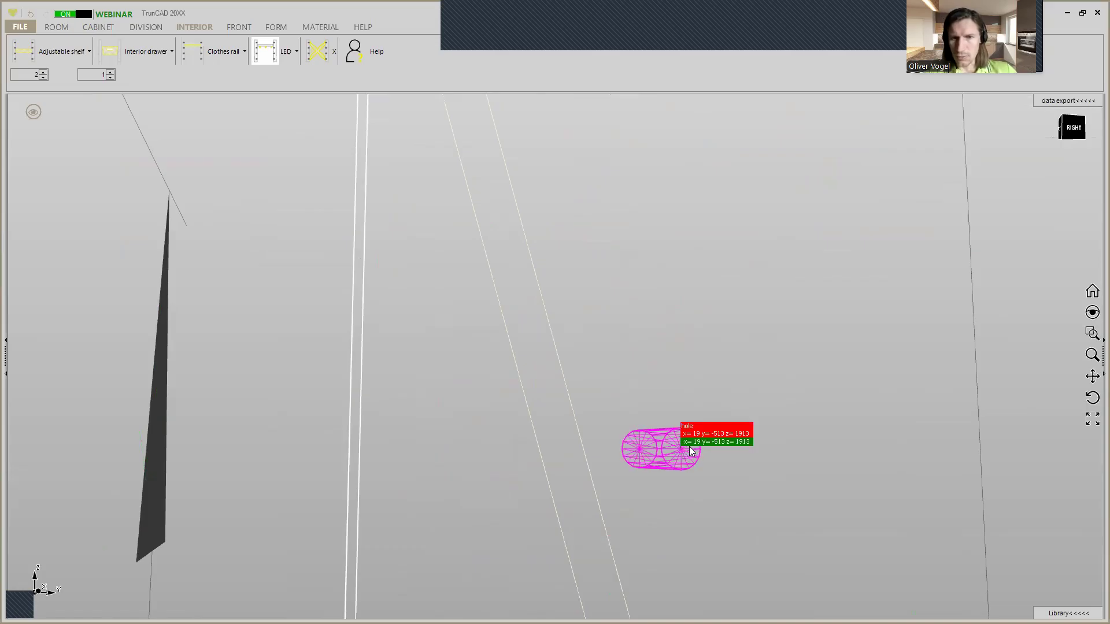
scroll(594, 296, "down", 5)
scroll(536, 145, "up", 5)
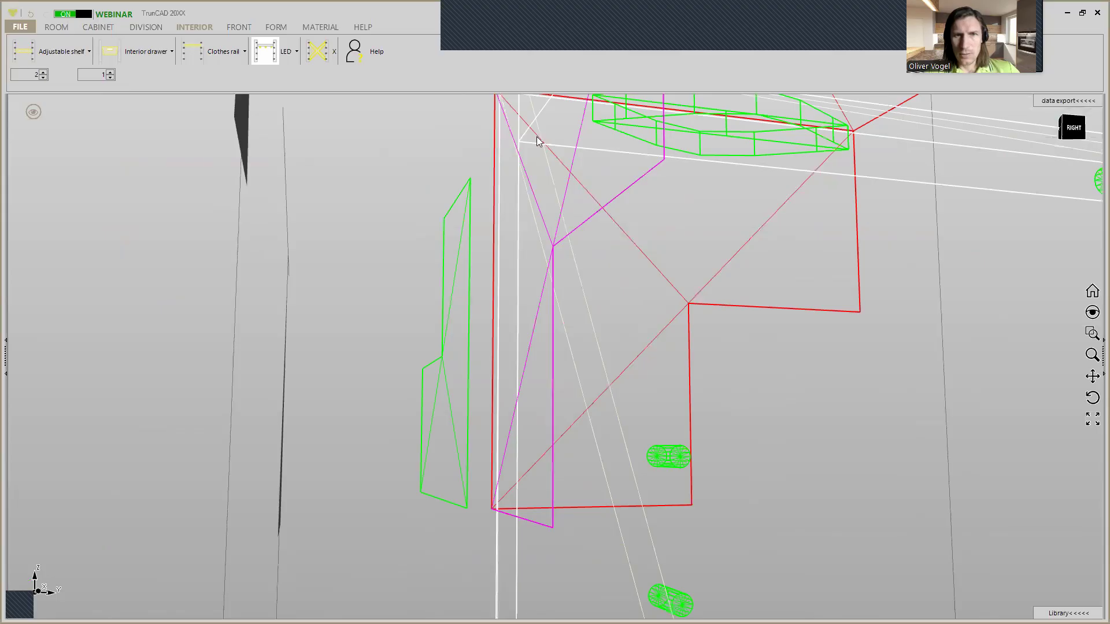
left_click(530, 155)
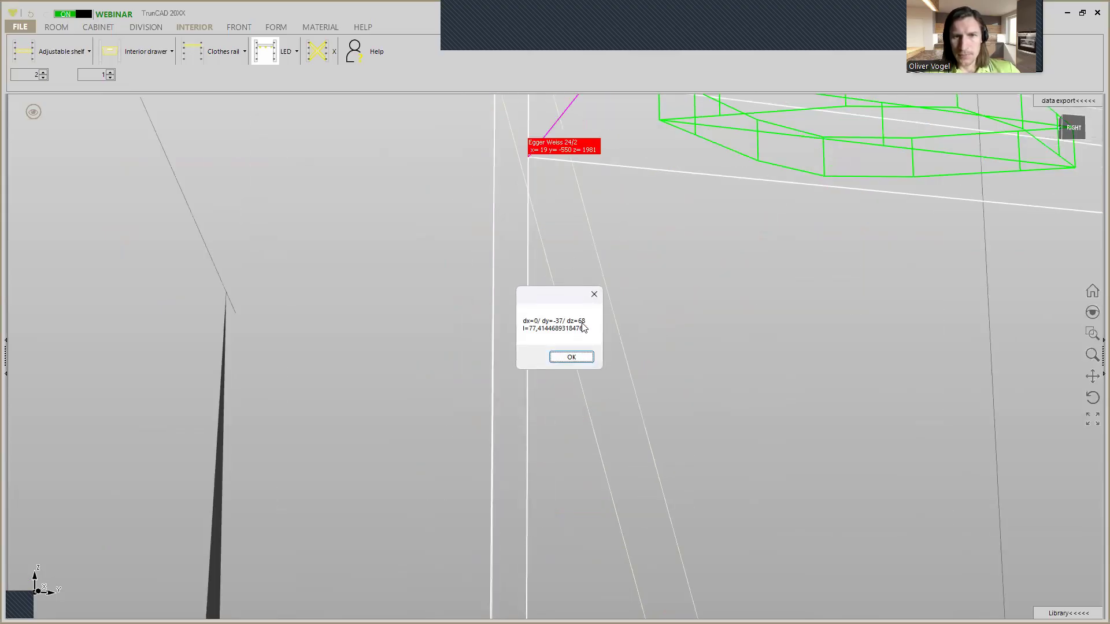
left_click(572, 357)
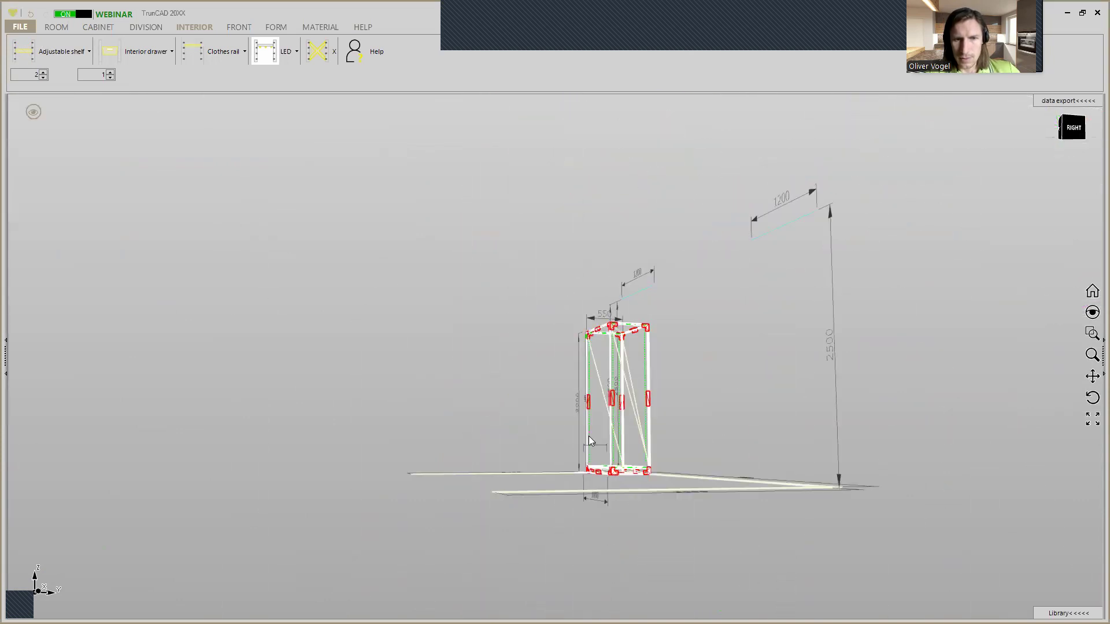
Step: Measure from the lowest front hole to the front corner where the side meets the cabinet bottom
scroll(589, 465, "up", 7)
scroll(567, 438, "up", 2)
scroll(575, 396, "up", 4)
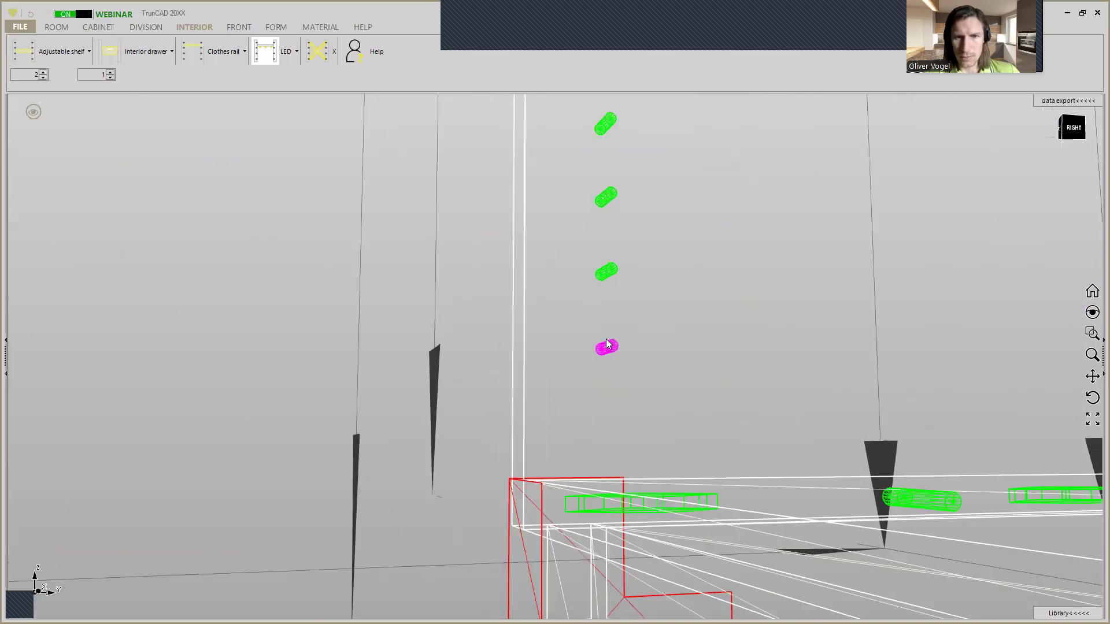
scroll(617, 348, "up", 3)
mouse_move(612, 346)
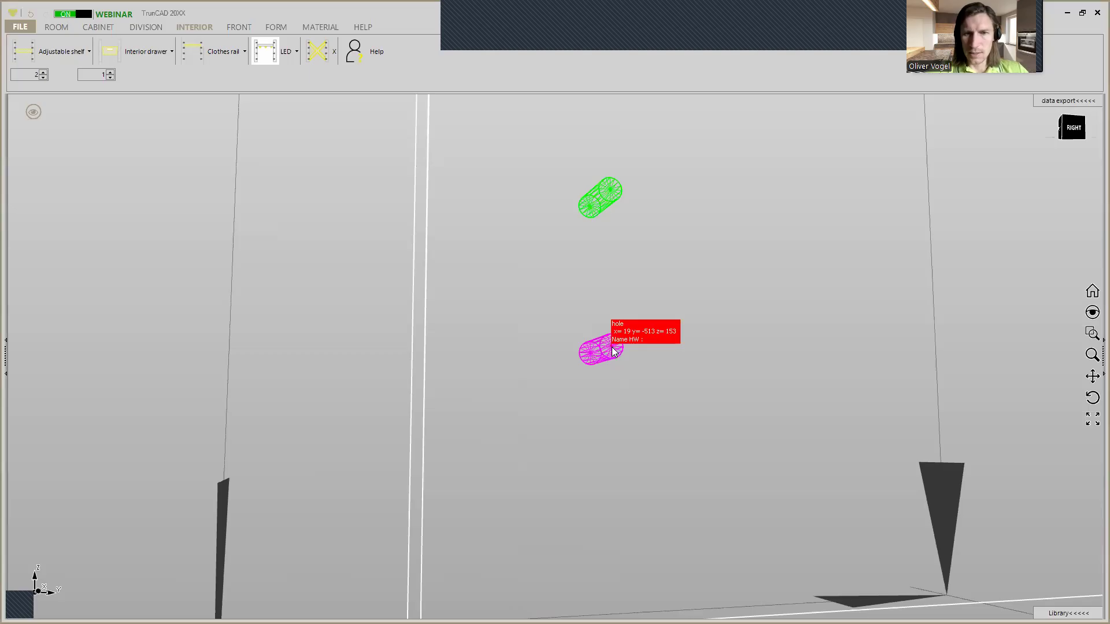
left_click(613, 351)
scroll(612, 346, "down", 5)
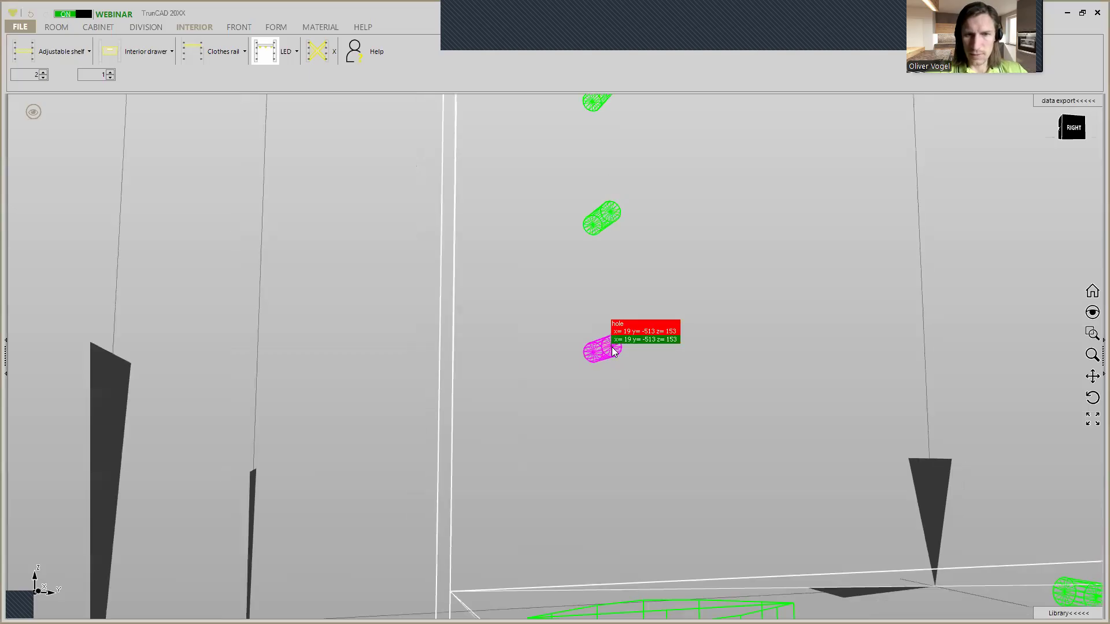
scroll(560, 439, "up", 1)
scroll(559, 441, "up", 2)
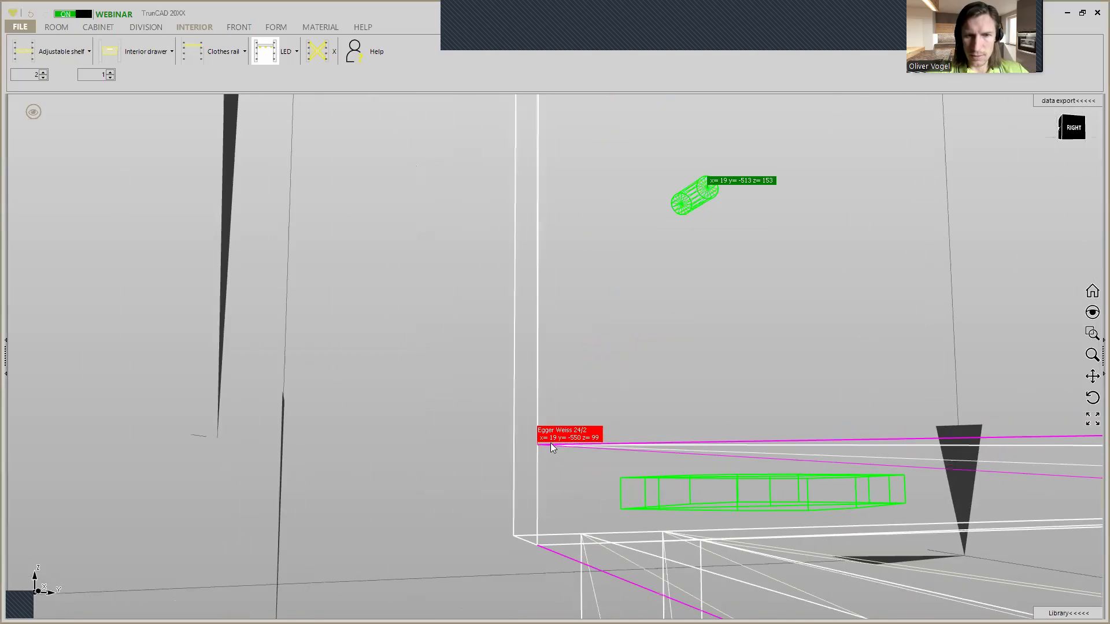
left_click(543, 444)
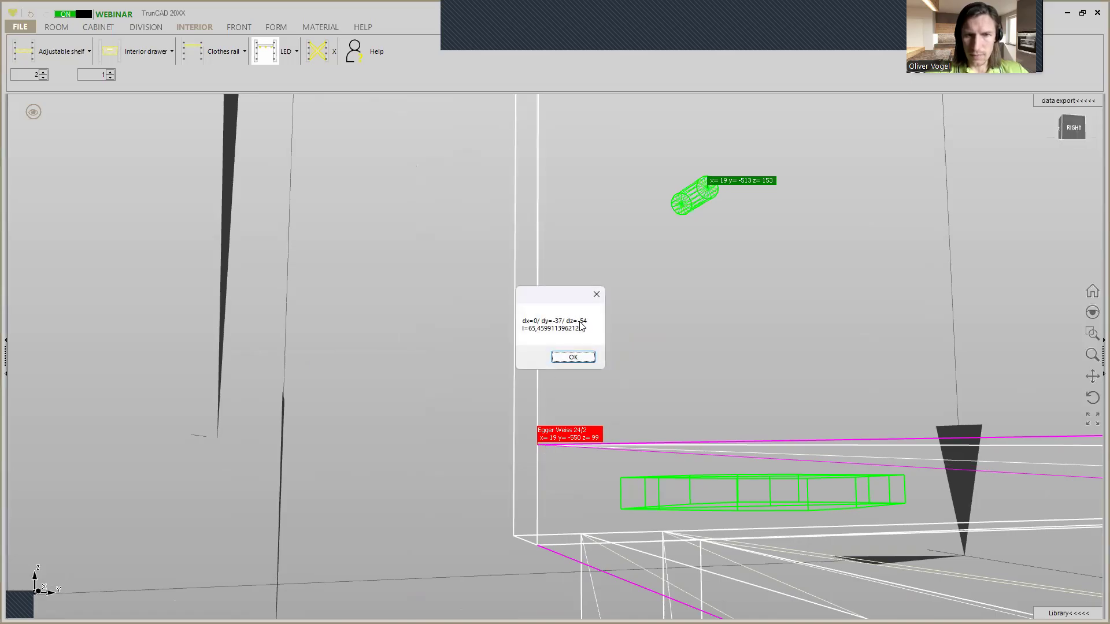
left_click(583, 356)
scroll(630, 297, "down", 5)
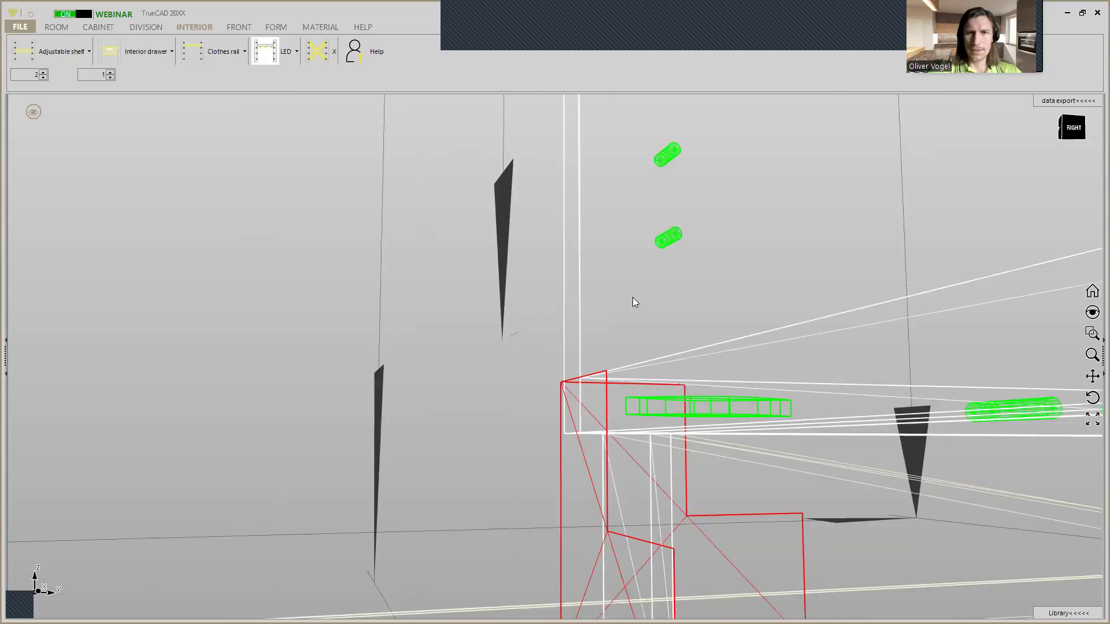
middle_click_drag(639, 445, 639, 484)
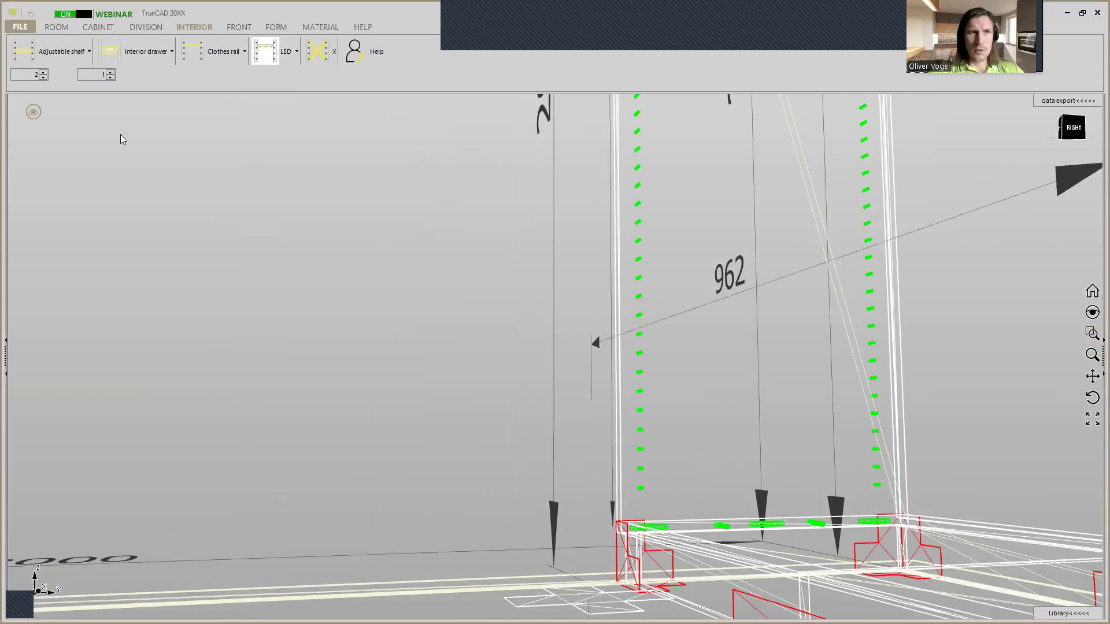
scroll(638, 340, "down", 4)
scroll(655, 432, "up", 4)
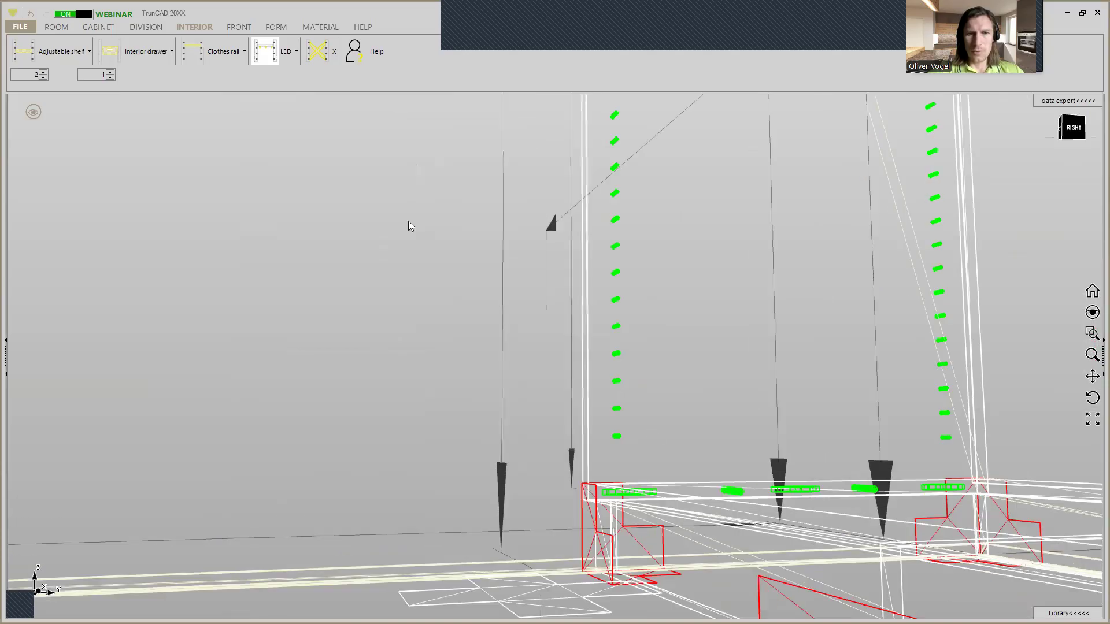
Step: Set the row of holes' same distance at top and bottom option to 1 and save the settings
left_click(89, 53)
left_click(69, 166)
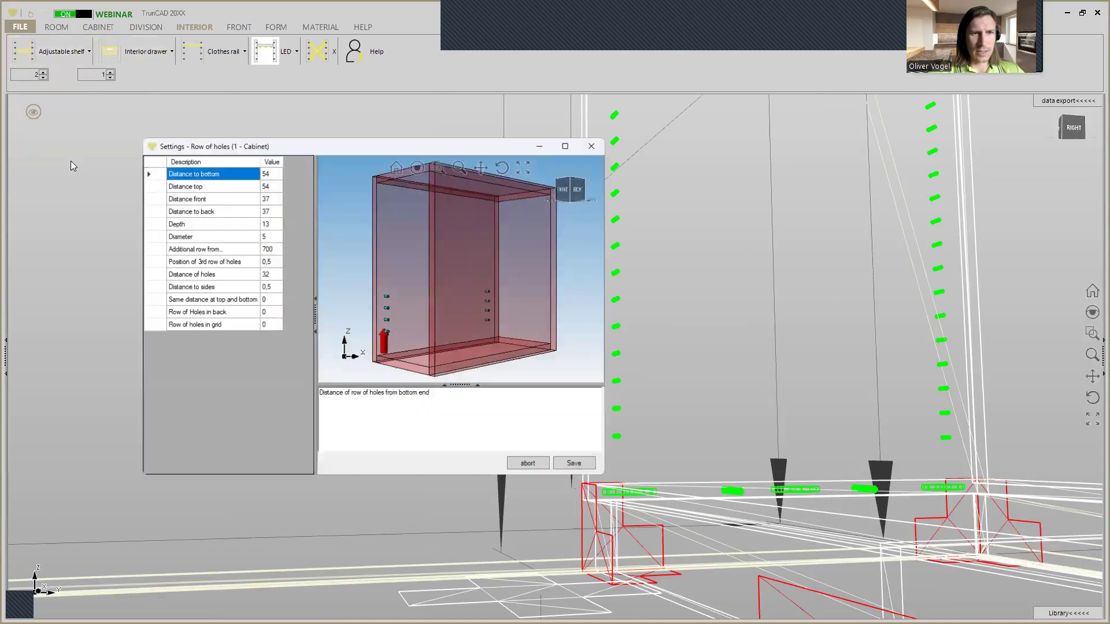
left_click(272, 302)
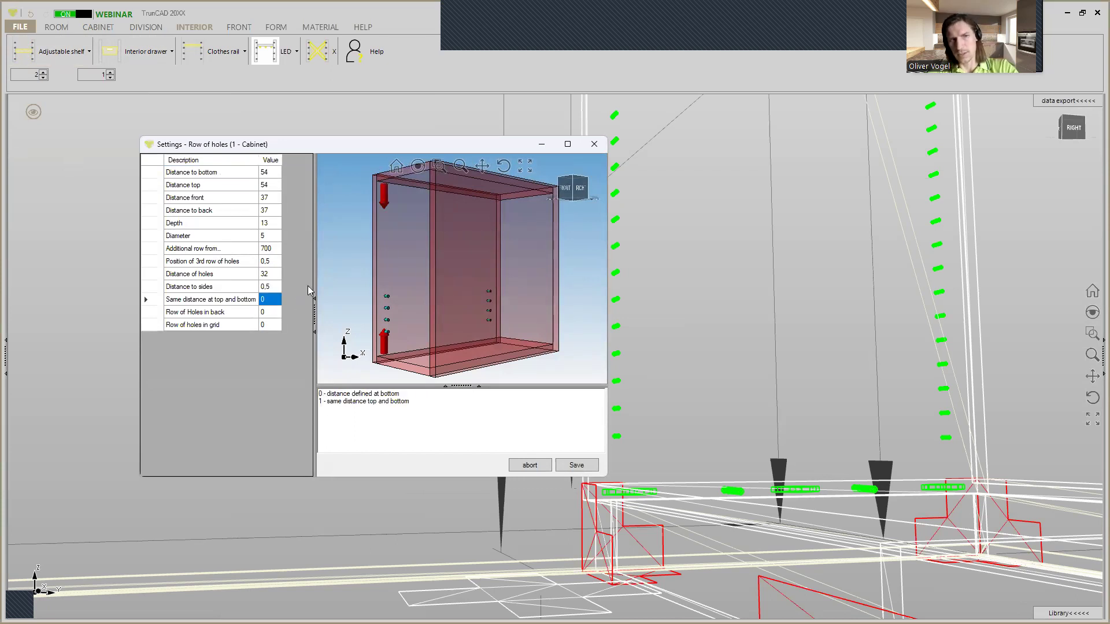
type("1")
left_click(567, 468)
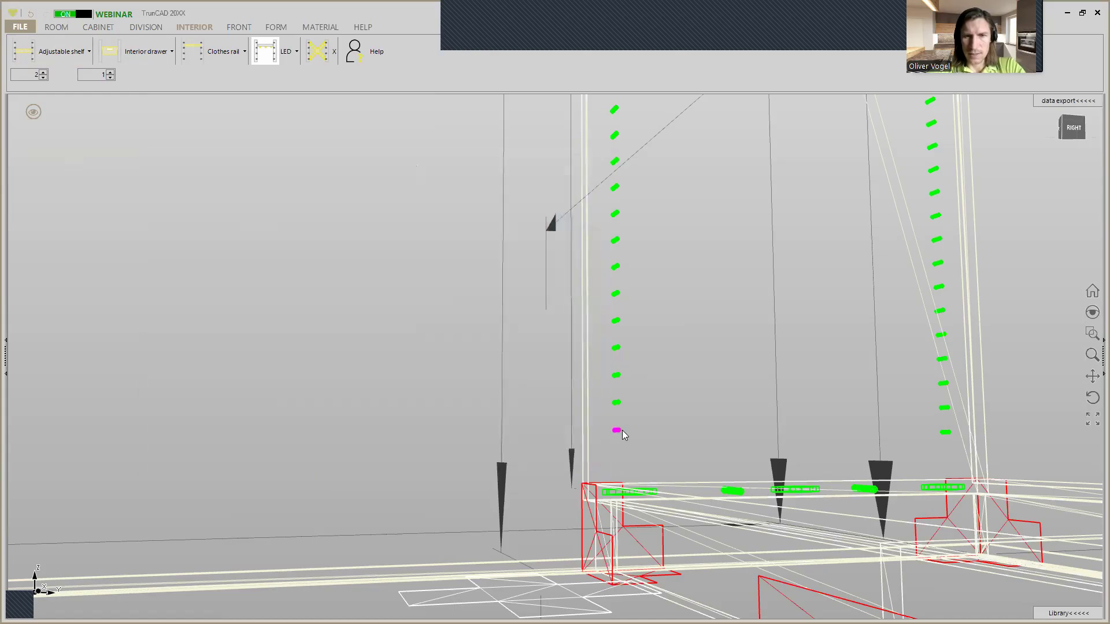
Step: Measure from the lowest front hole to the front corner of the bottom panel
scroll(621, 431, "up", 3)
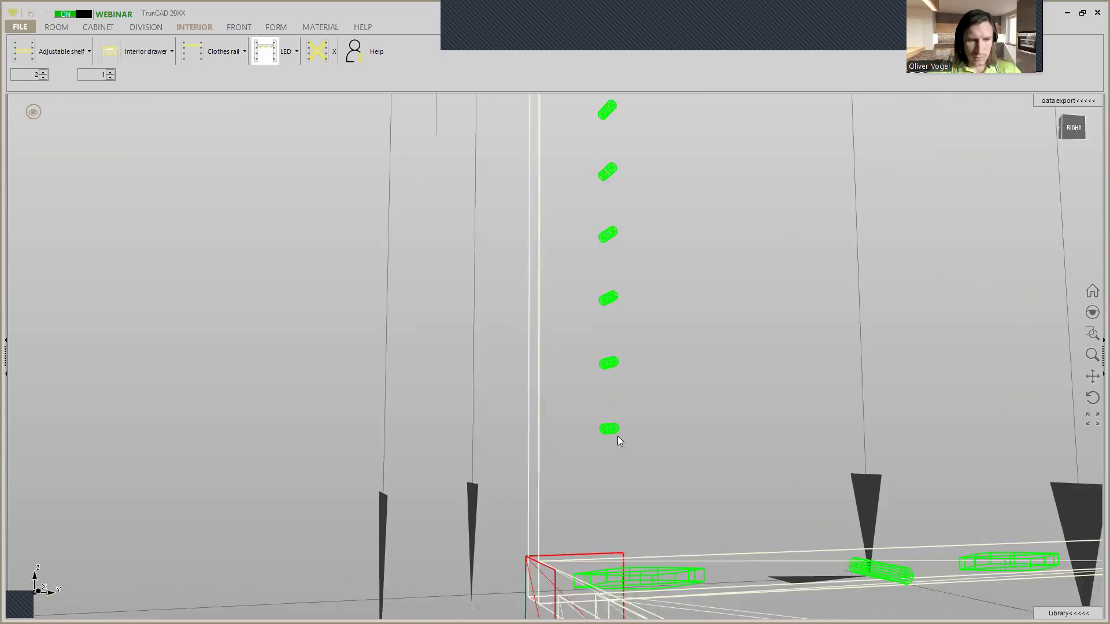
scroll(616, 435, "up", 2)
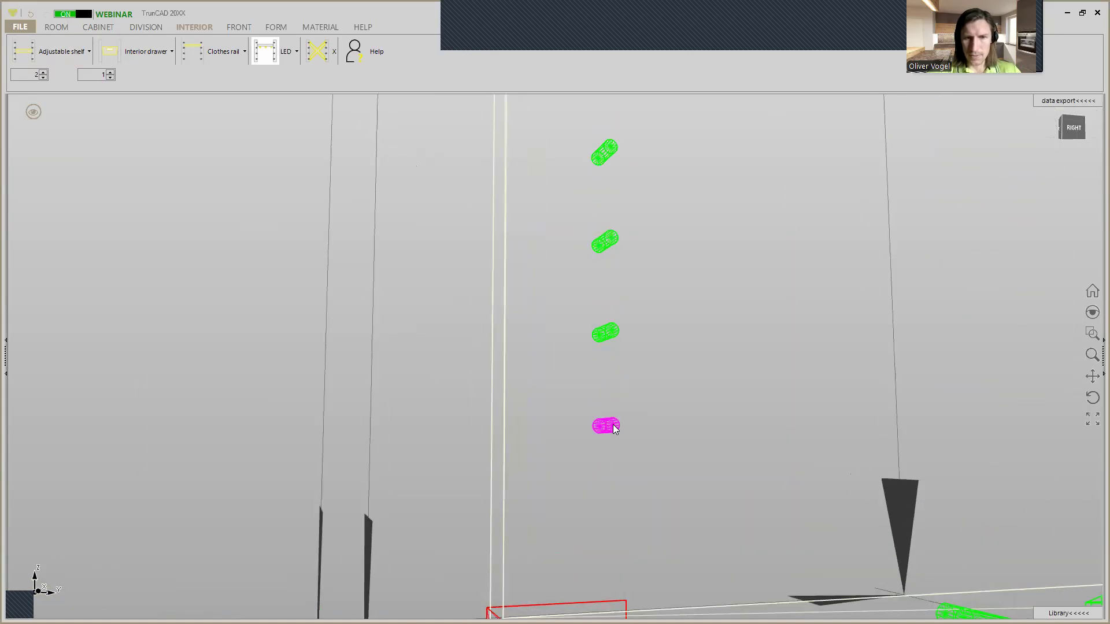
mouse_move(612, 428)
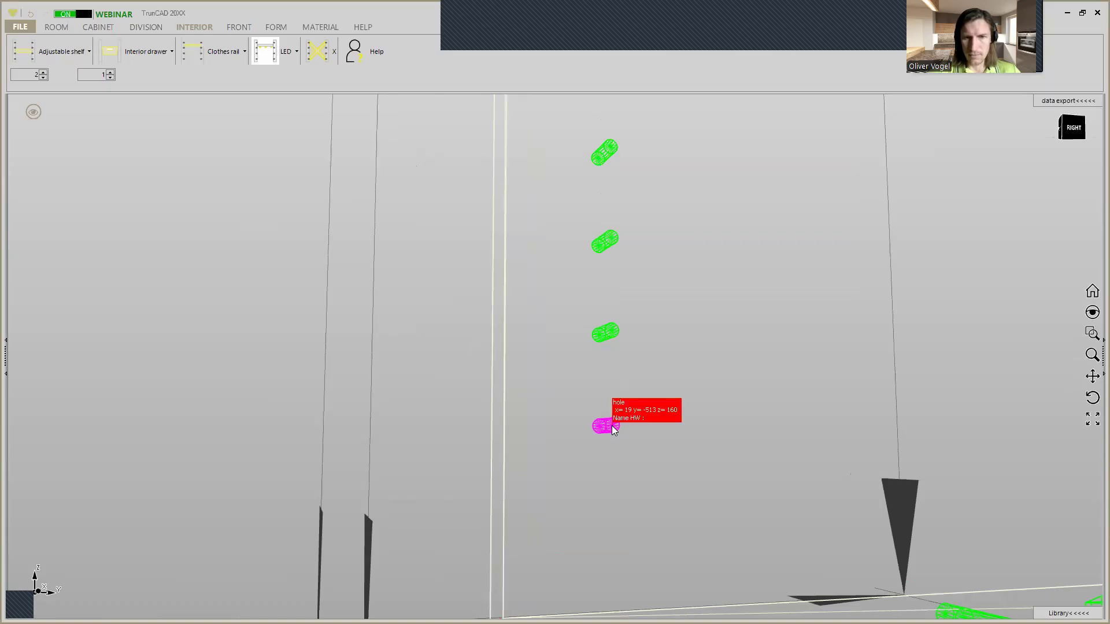
scroll(612, 424, "down", 4)
scroll(574, 497, "up", 2)
left_click(568, 504)
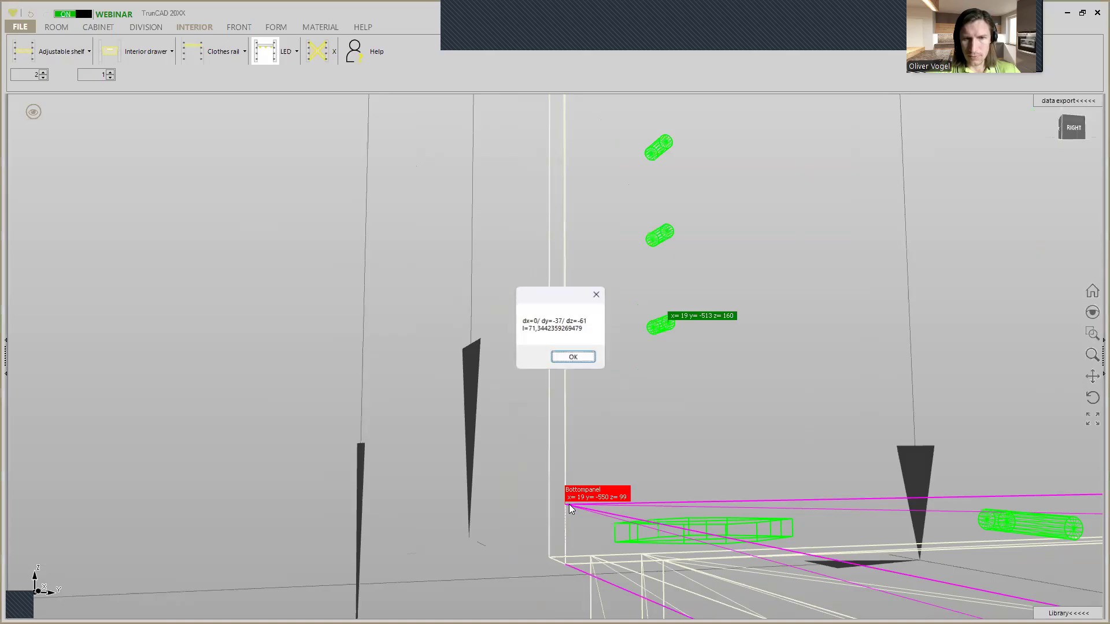
left_click(573, 357)
Step: Measure from the uppermost front hole to the front corner of the top panel
scroll(603, 320, "down", 4)
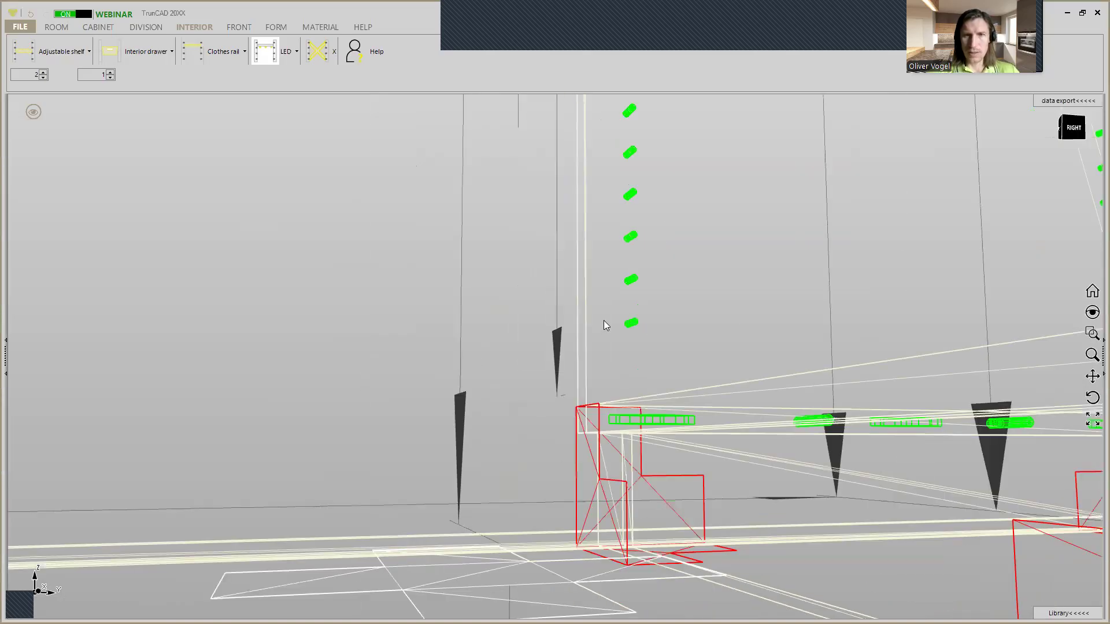
middle_click_drag(605, 255, 610, 532)
middle_click_drag(612, 218, 615, 315)
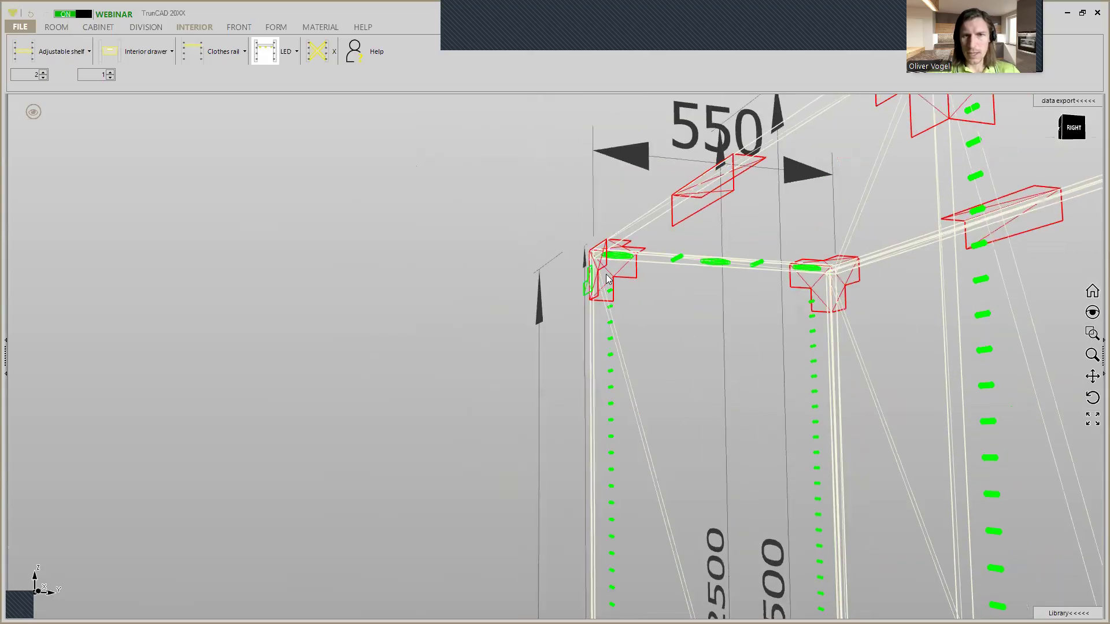
scroll(602, 251, "up", 4)
scroll(639, 337, "up", 5)
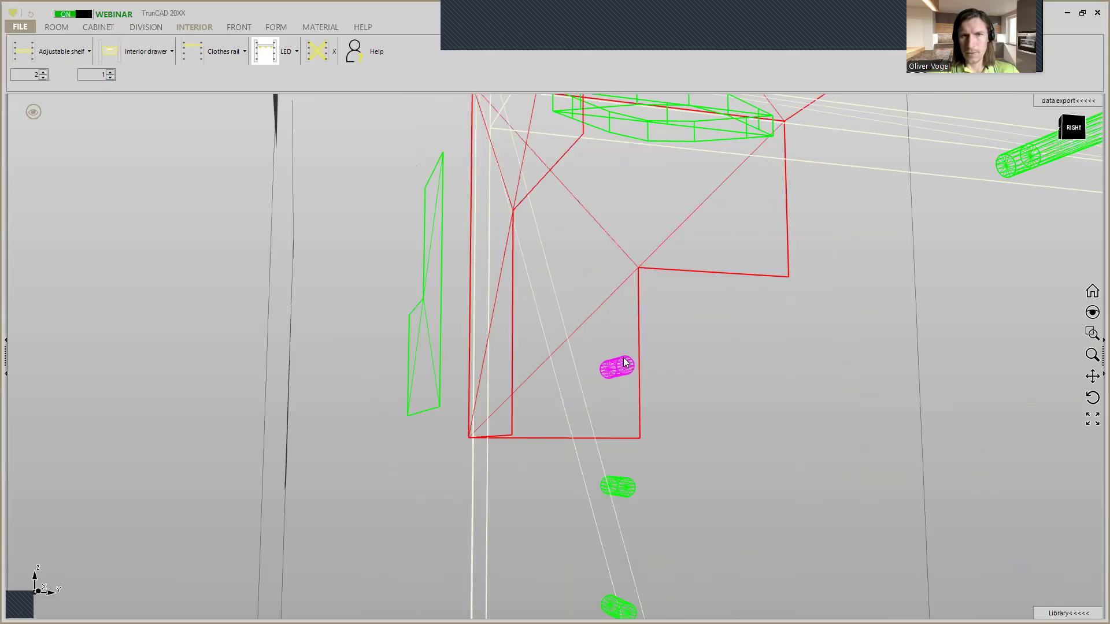
left_click(495, 126)
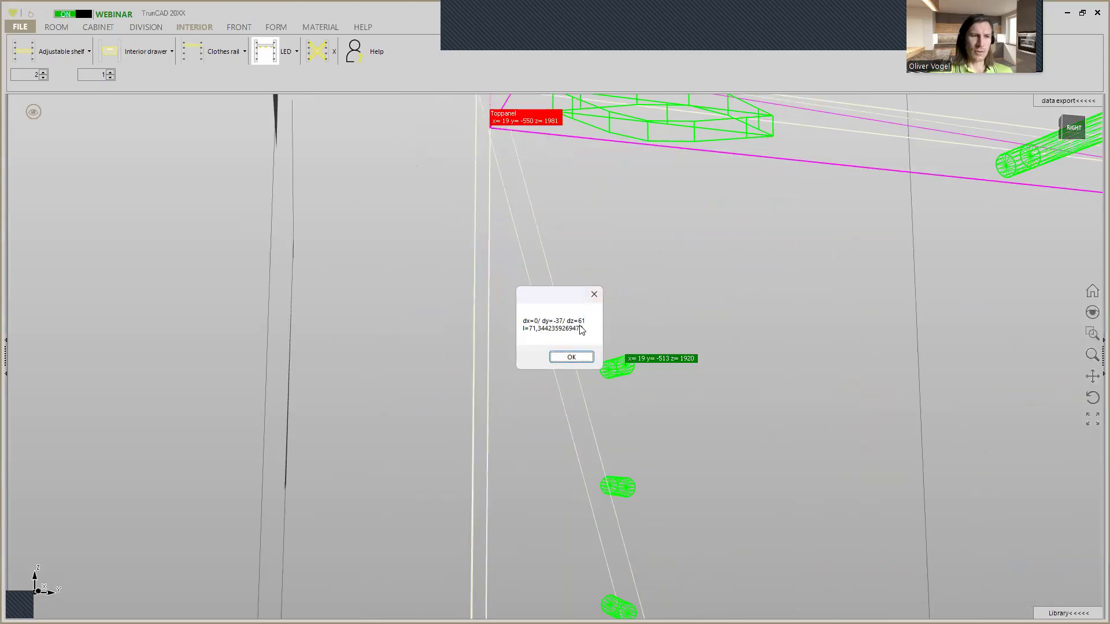
left_click(582, 356)
Step: Review the row of holes settings for same distance, holes in back and holes in grid, and save them
left_click(89, 51)
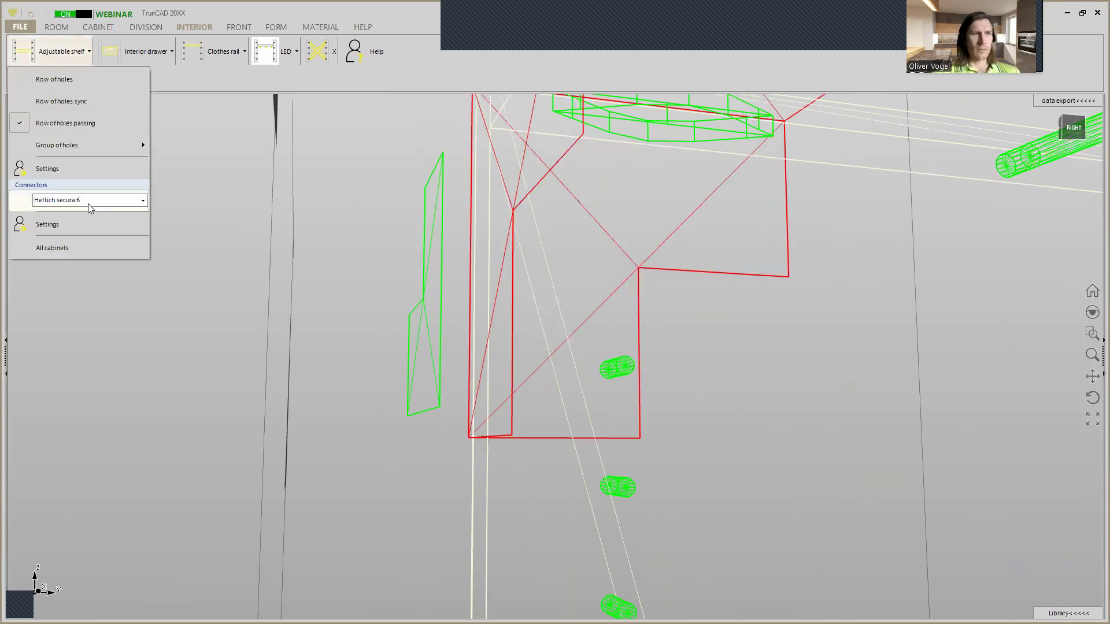
left_click(60, 166)
left_click(158, 197)
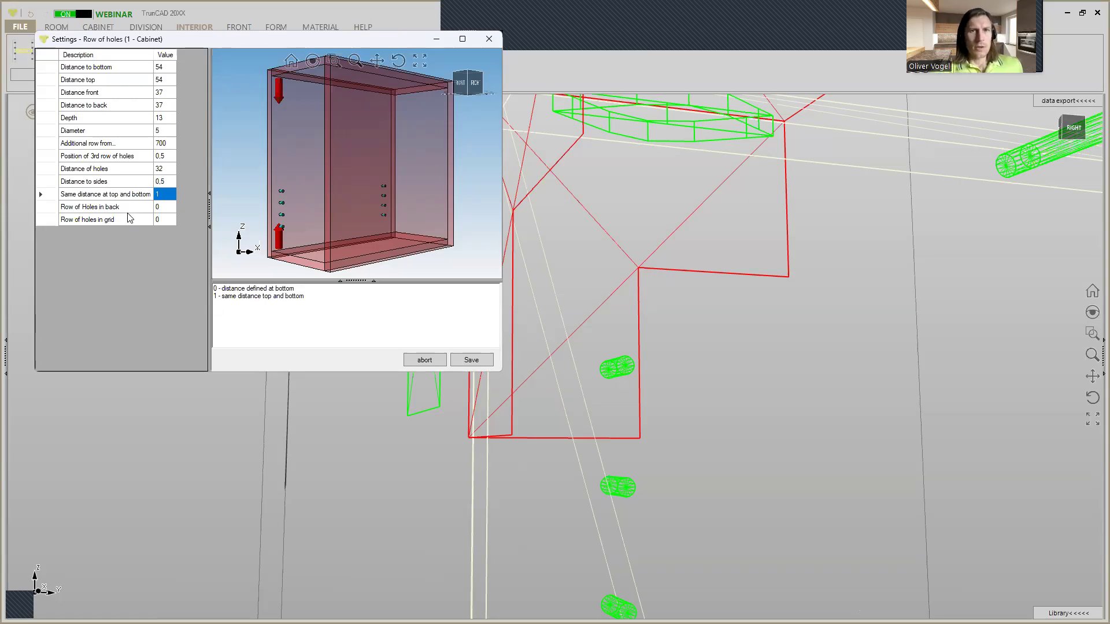
left_click(467, 362)
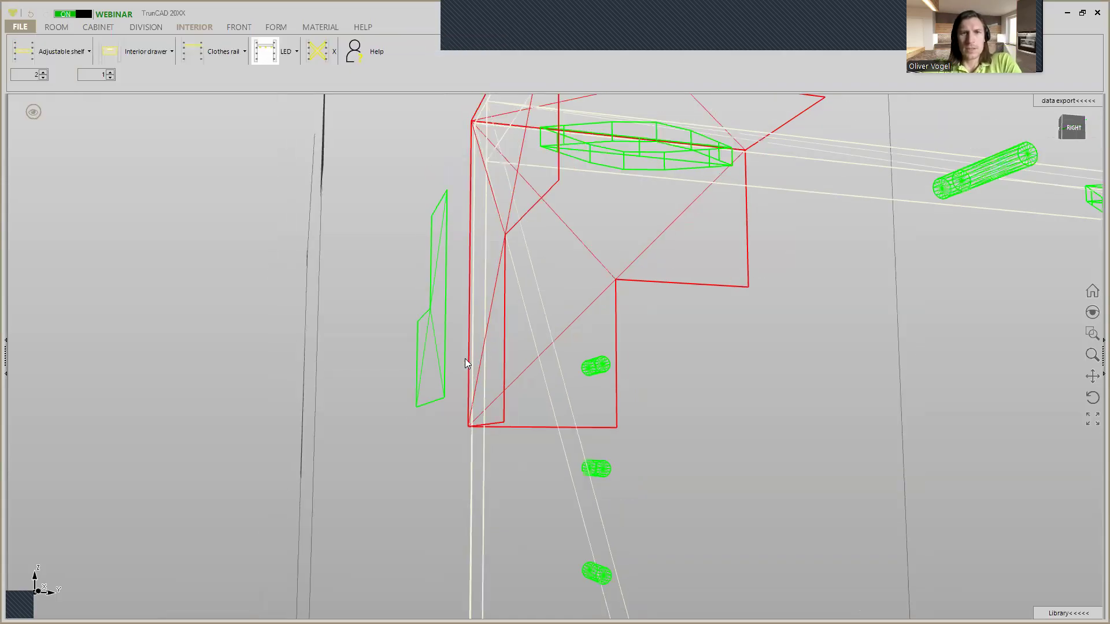
Step: Save the current configuration as the standard, overwriting the existing one
scroll(465, 356, "down", 4)
middle_click_drag(465, 356, 497, 380)
scroll(493, 376, "down", 3)
left_click(33, 30)
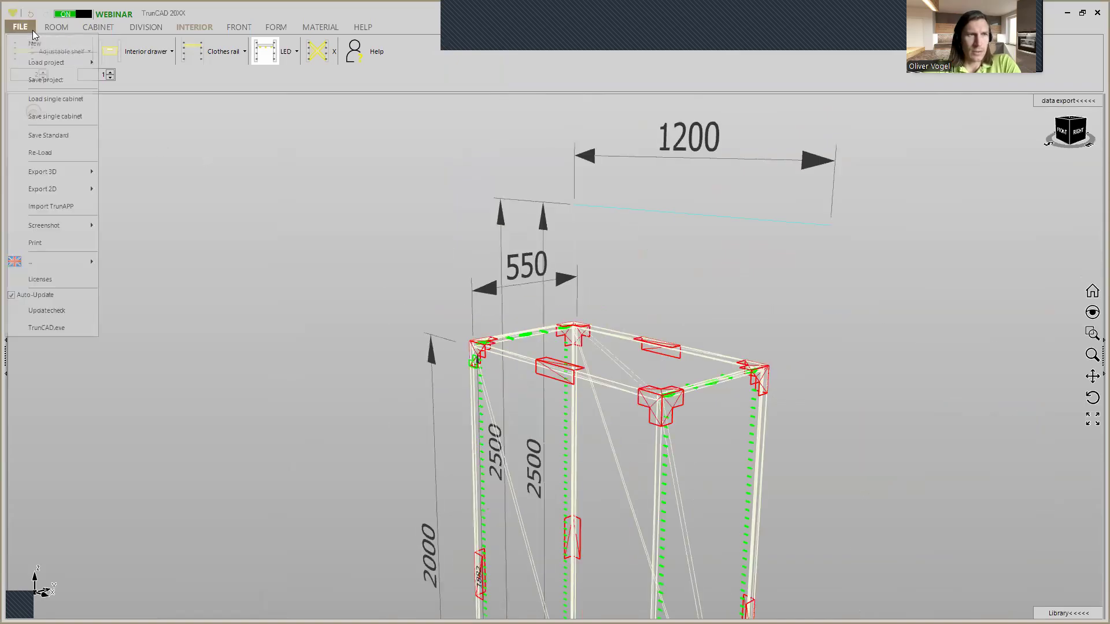
left_click(60, 135)
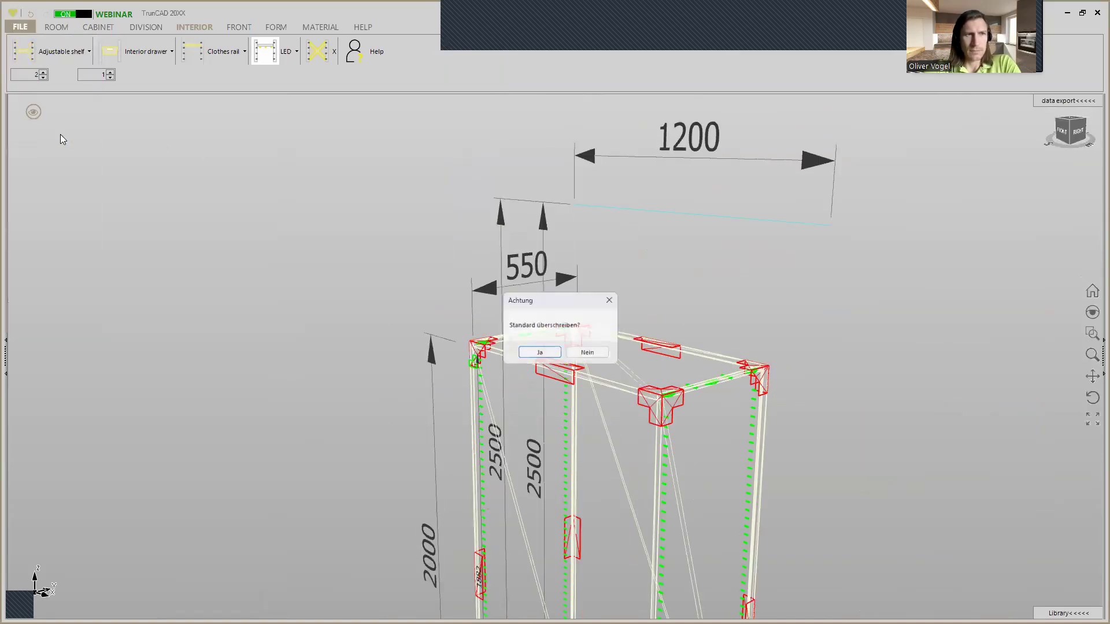
left_click(543, 354)
Step: Choose Movento_760_766_H-Innenschub as the interior drawer hardware and review the clothes rail options
middle_click_drag(459, 331, 479, 341)
scroll(479, 343, "up", 2)
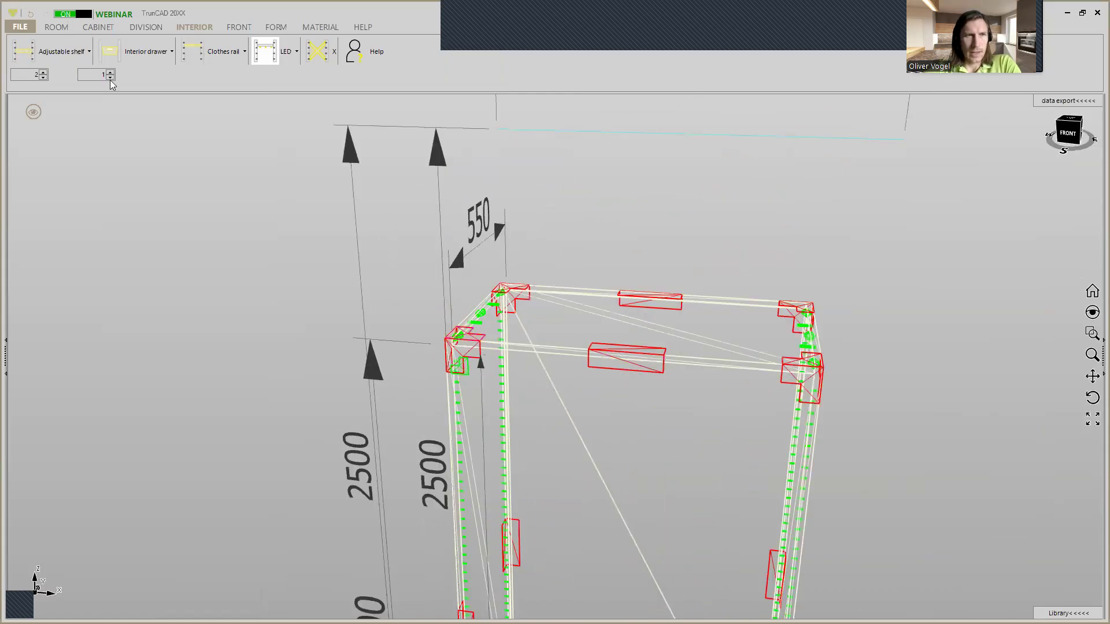
left_click(144, 57)
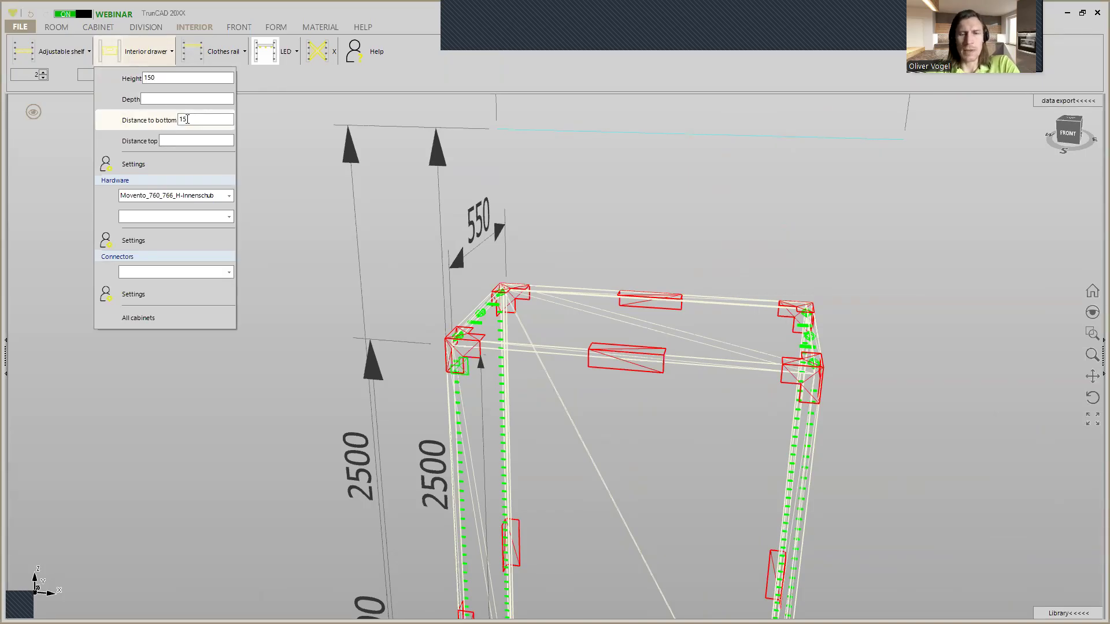
left_click(231, 197)
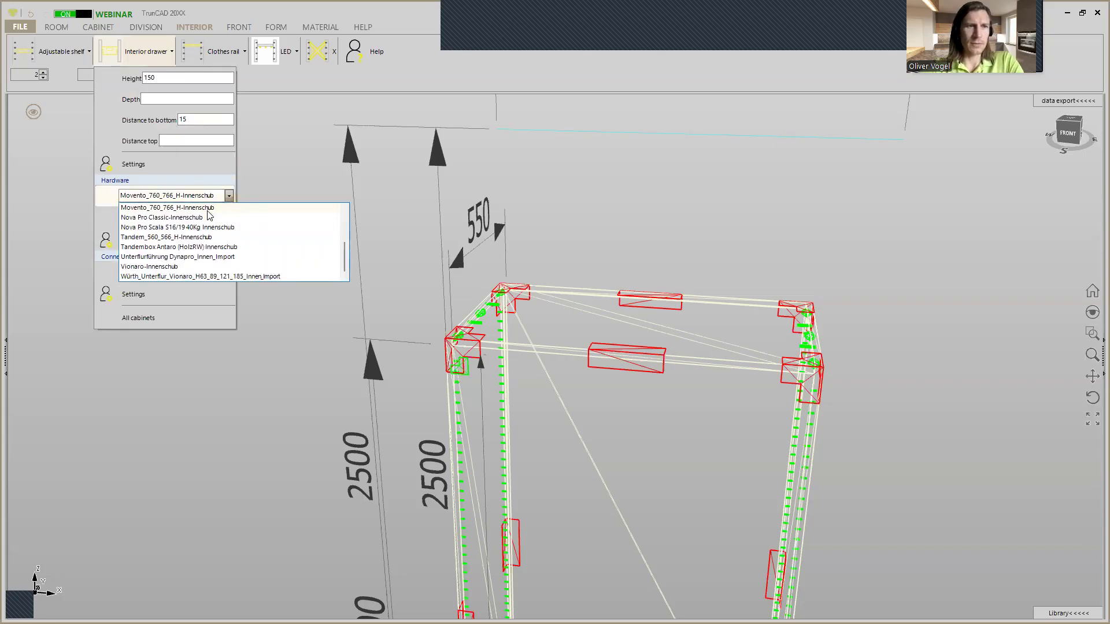
left_click(207, 210)
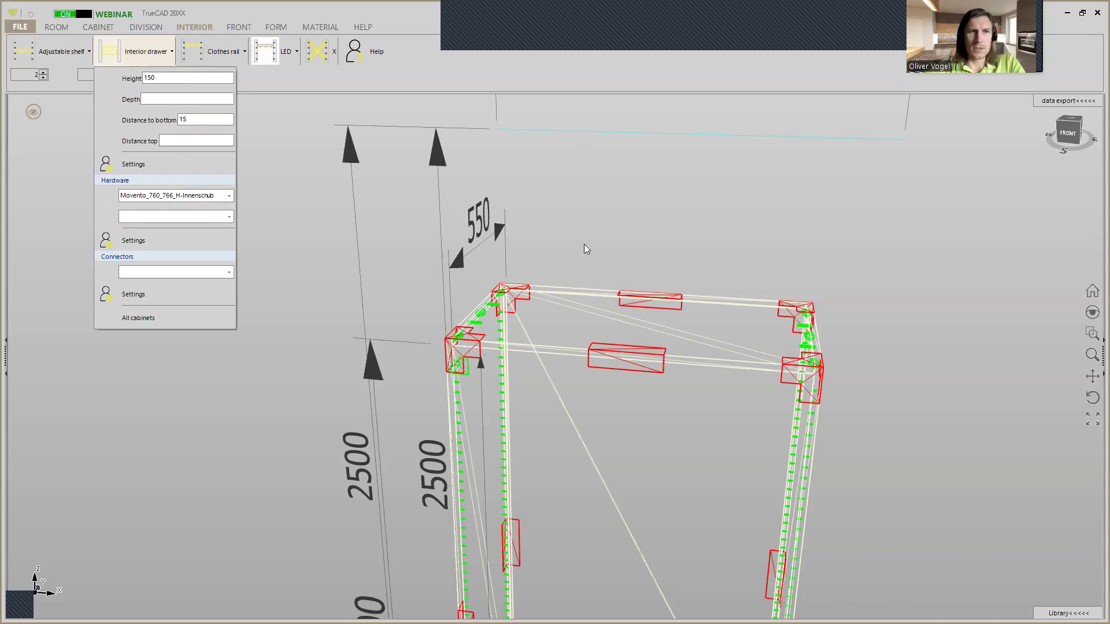
scroll(584, 245, "down", 6)
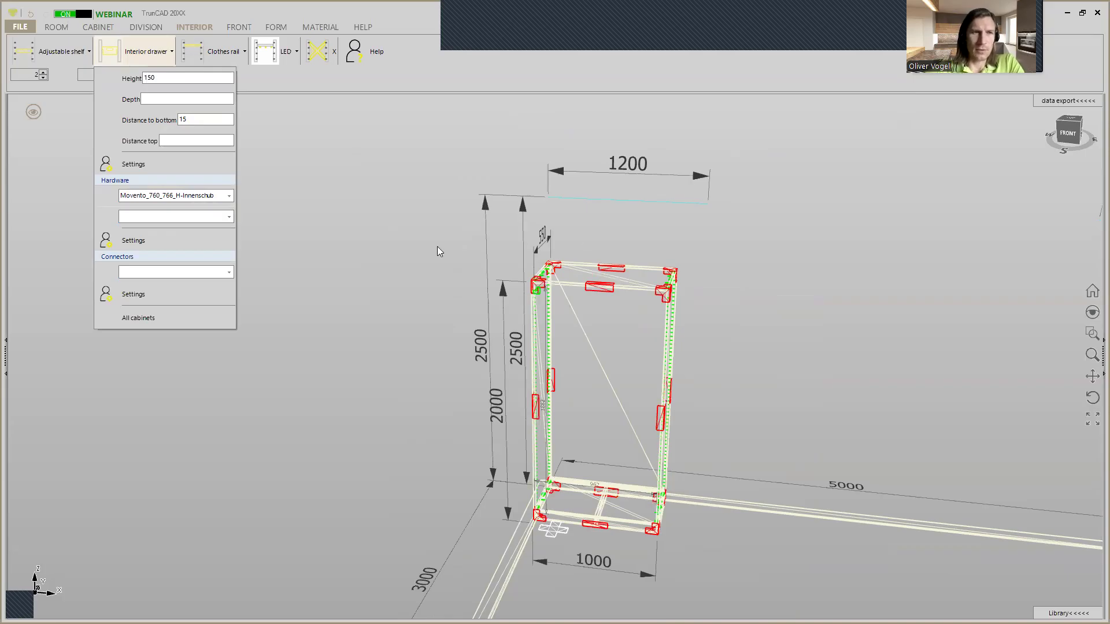
left_click(220, 59)
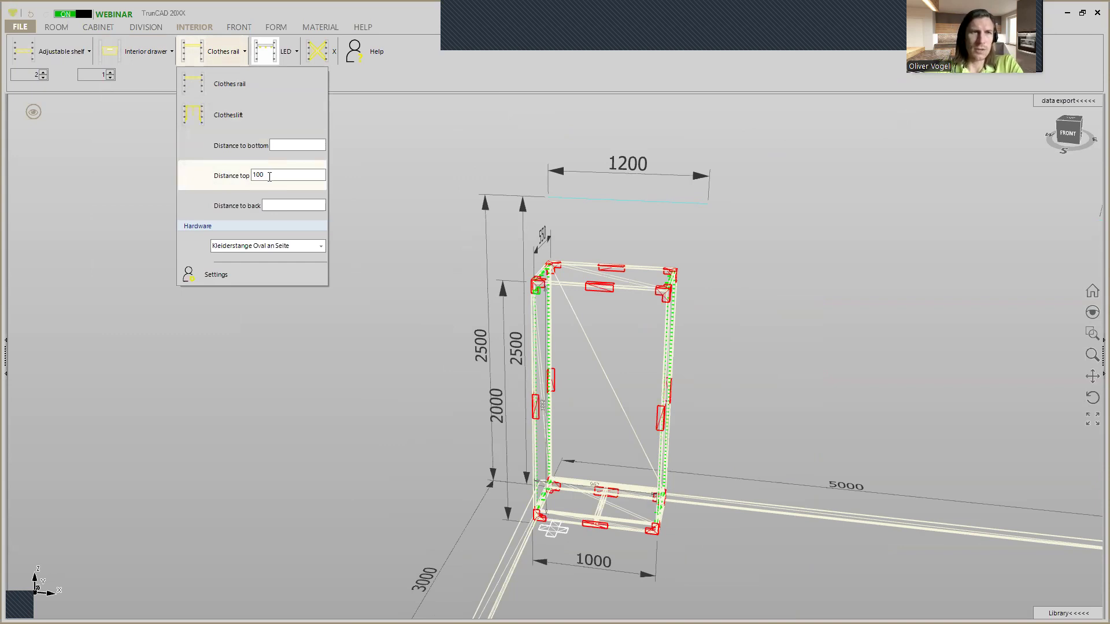
Step: Switch the model to shaded display and choose Blum CLIP top INSERTA, 120° as the door hardware
left_click(33, 111)
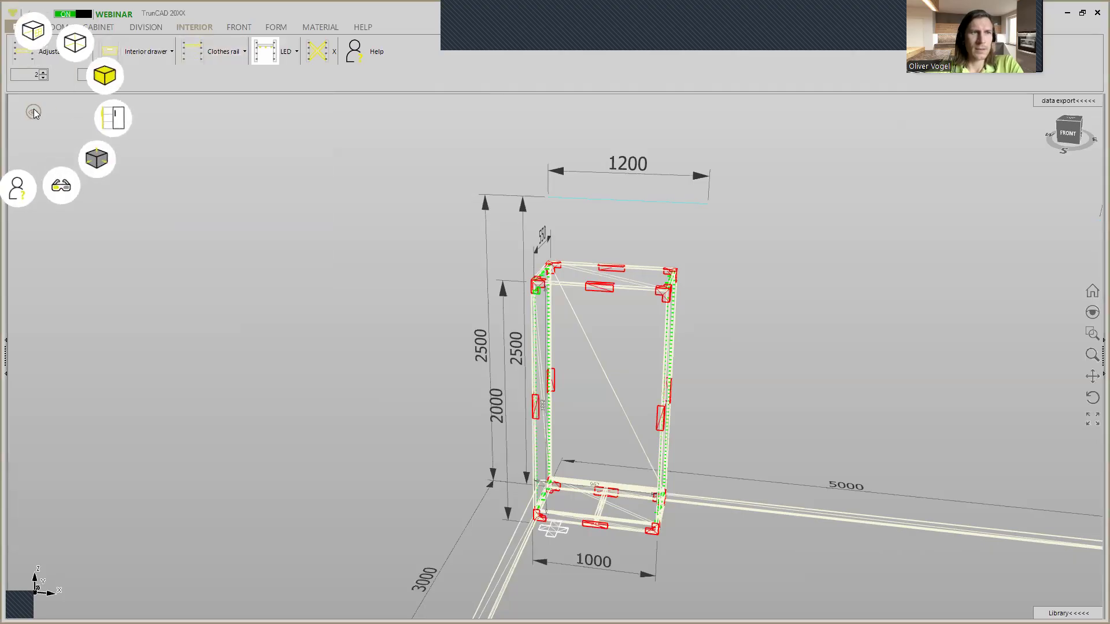
left_click(108, 79)
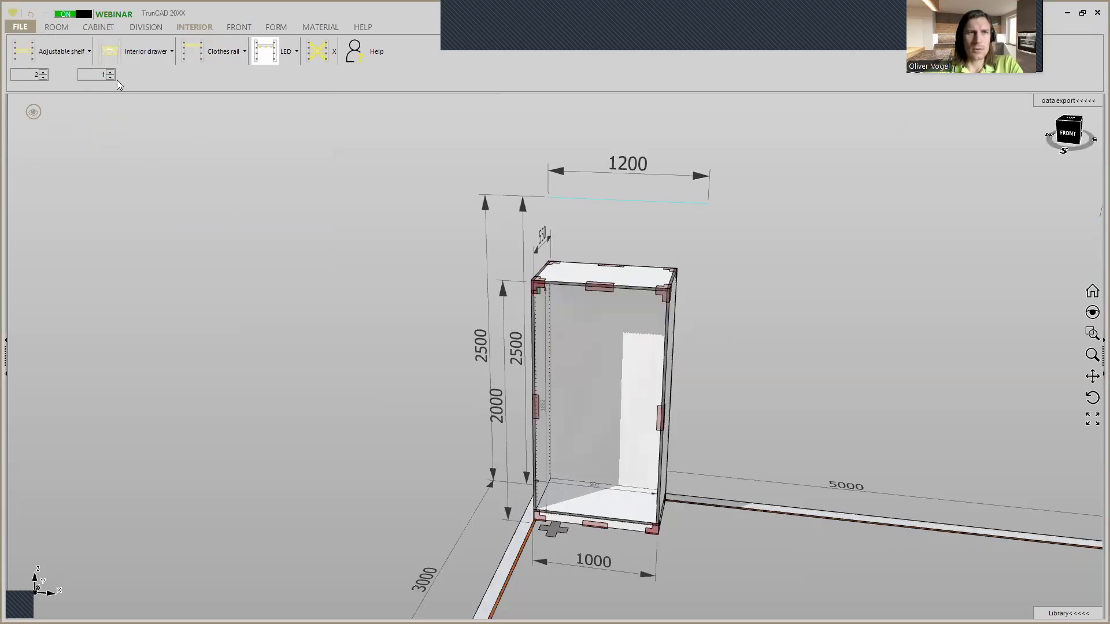
left_click(239, 29)
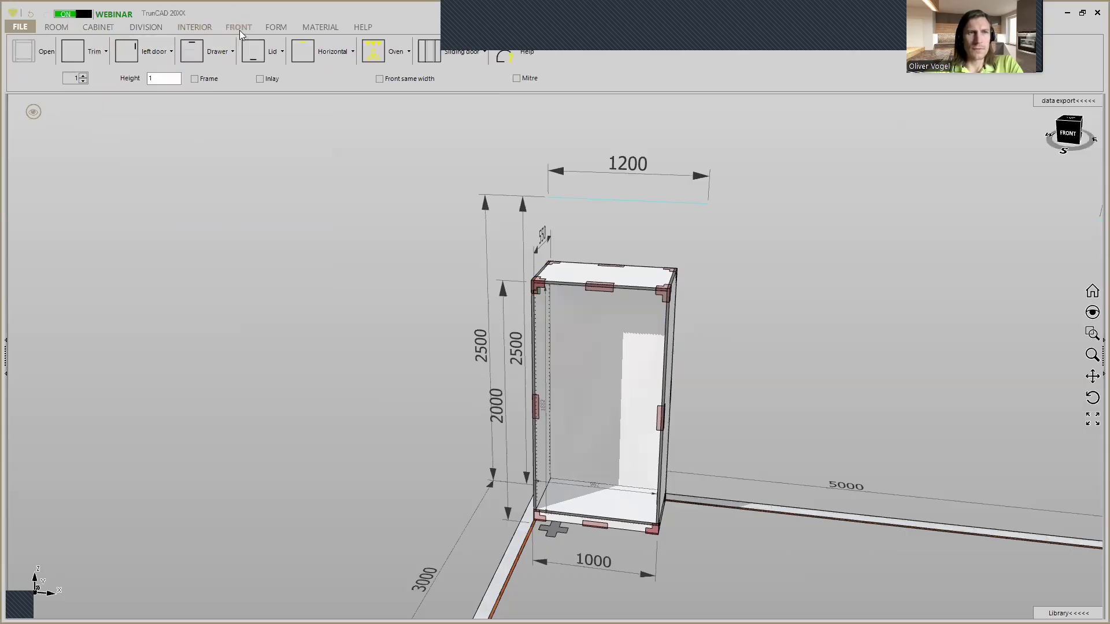
left_click(158, 57)
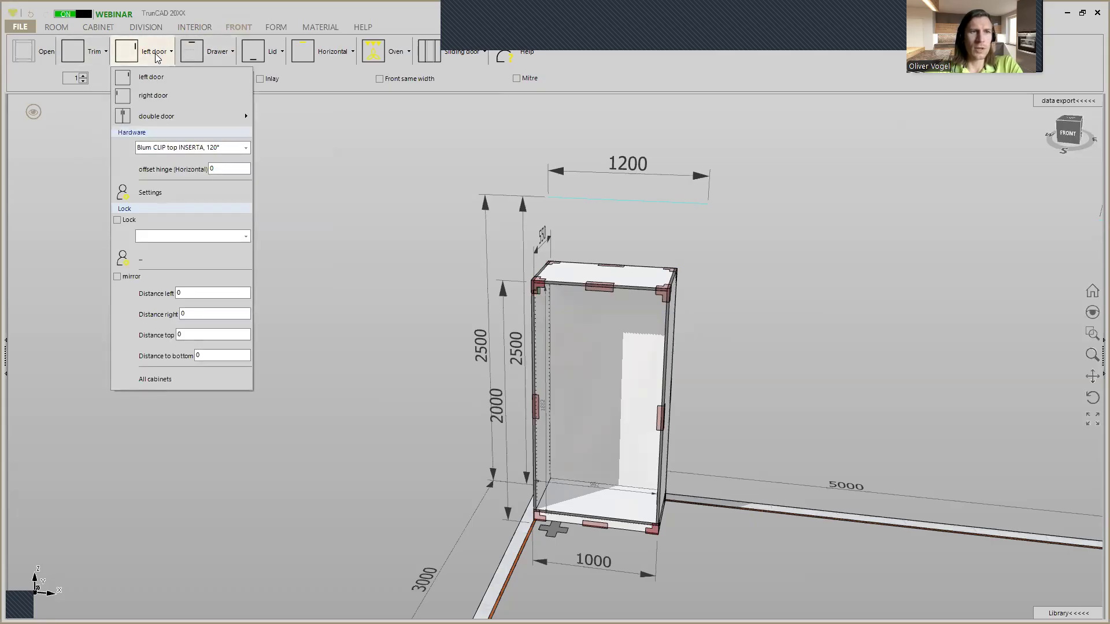
left_click(245, 148)
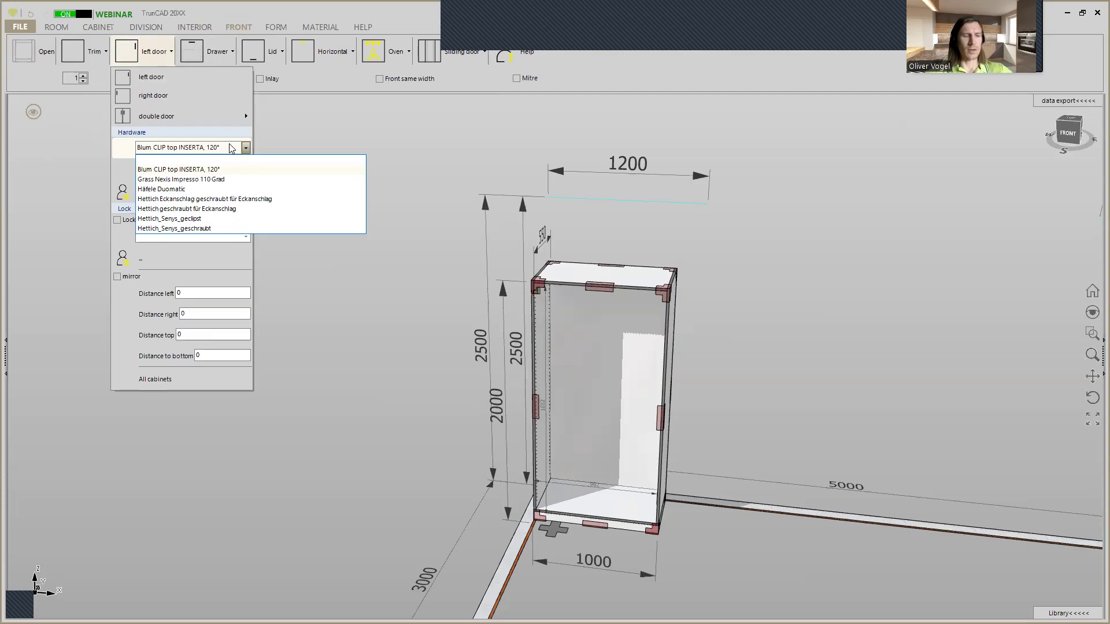
left_click(155, 172)
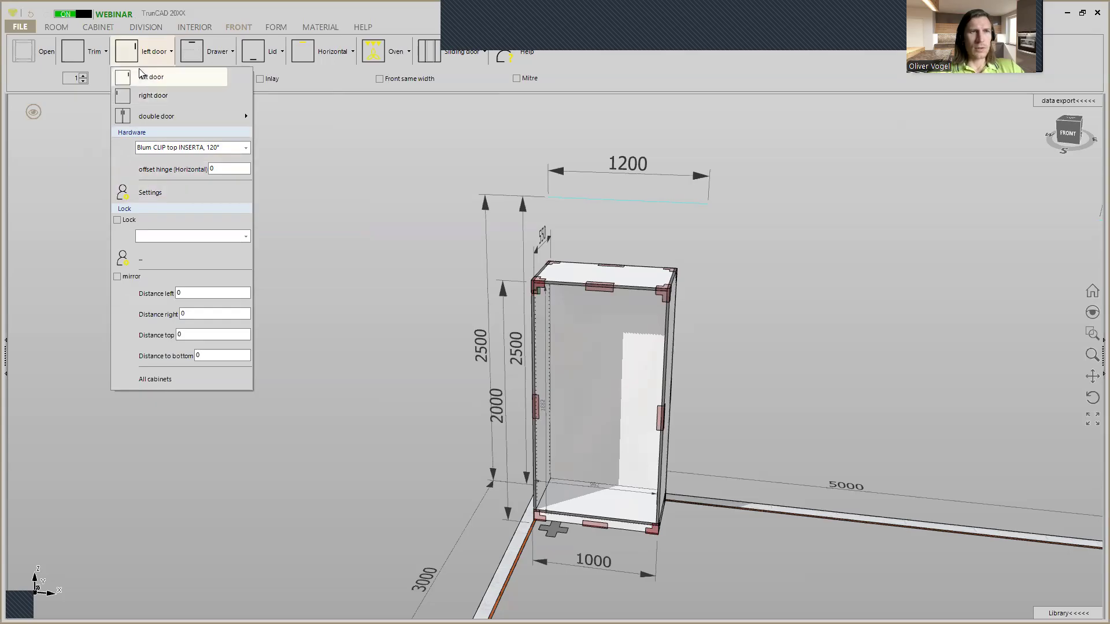
Step: Place a left door on the front of the cabinet
left_click(128, 57)
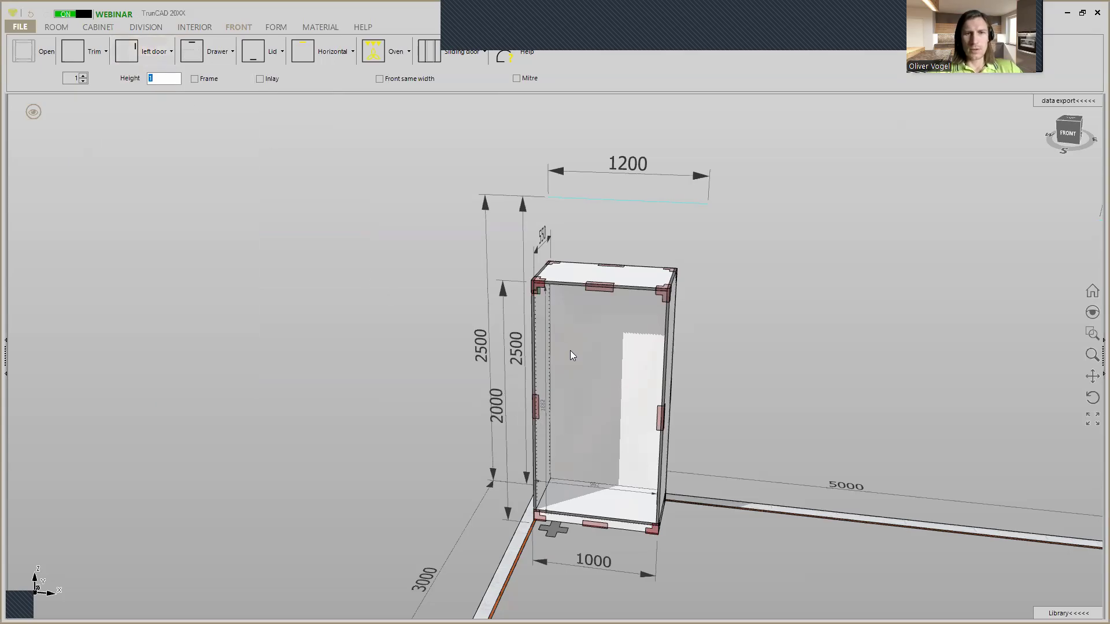
left_click(136, 46)
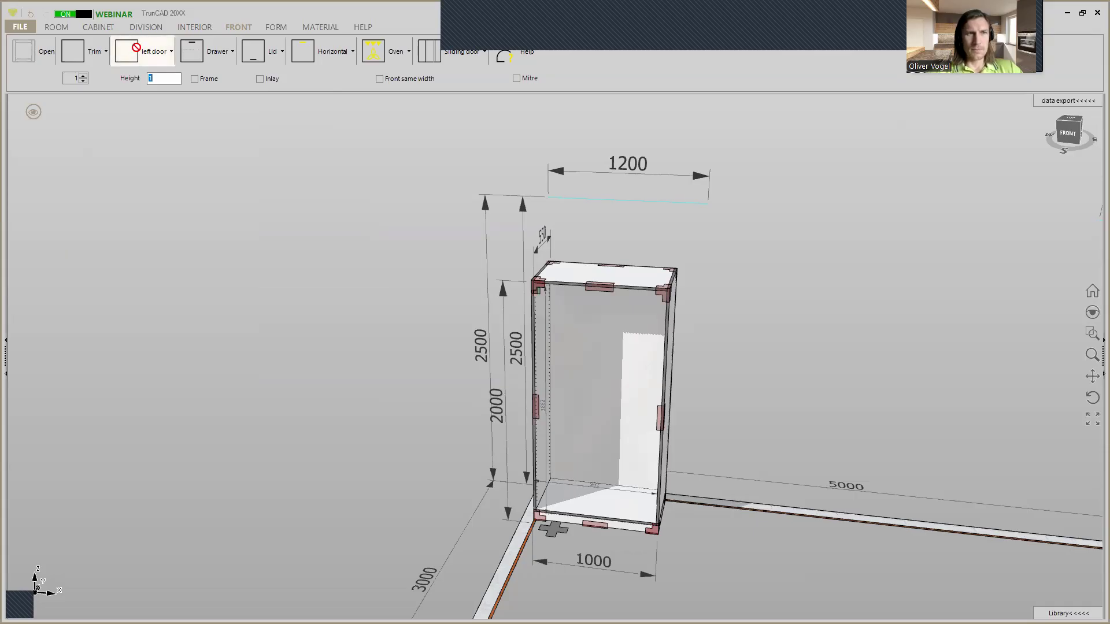
left_click(580, 341)
Step: Open the front settings of the door placed on the cabinet
scroll(675, 370, "up", 3)
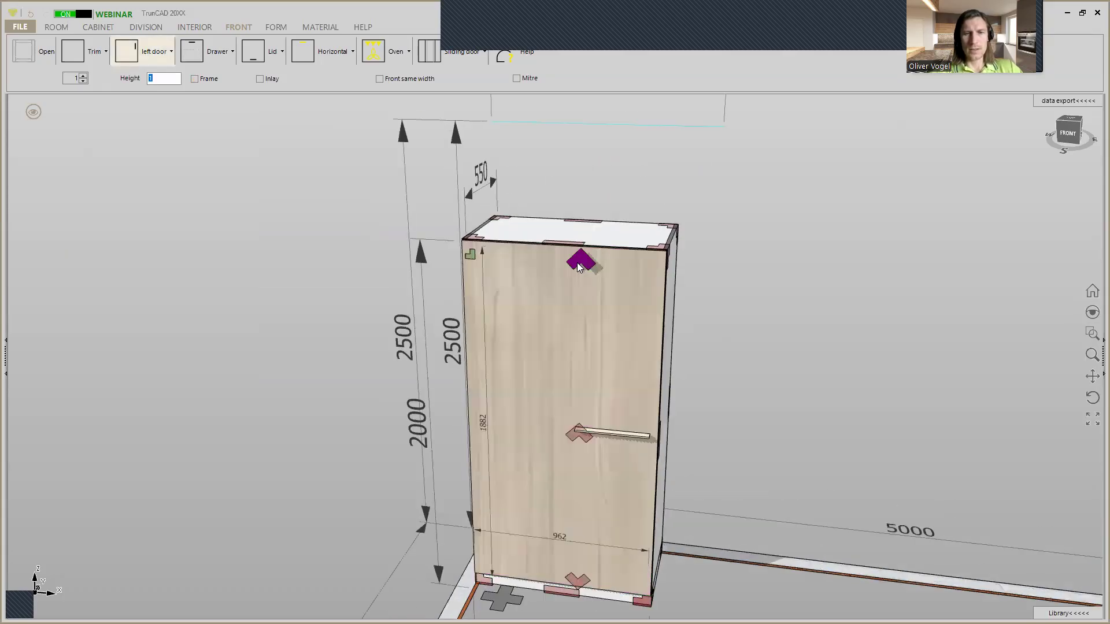
middle_click_drag(662, 364, 618, 364)
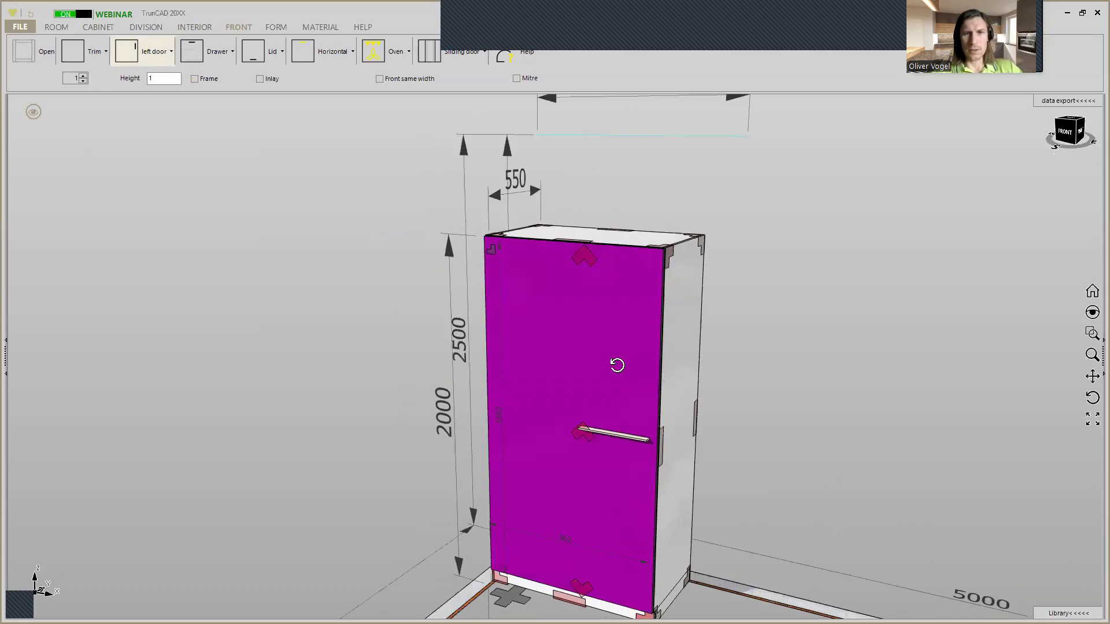
scroll(589, 260, "up", 2)
left_click(585, 256)
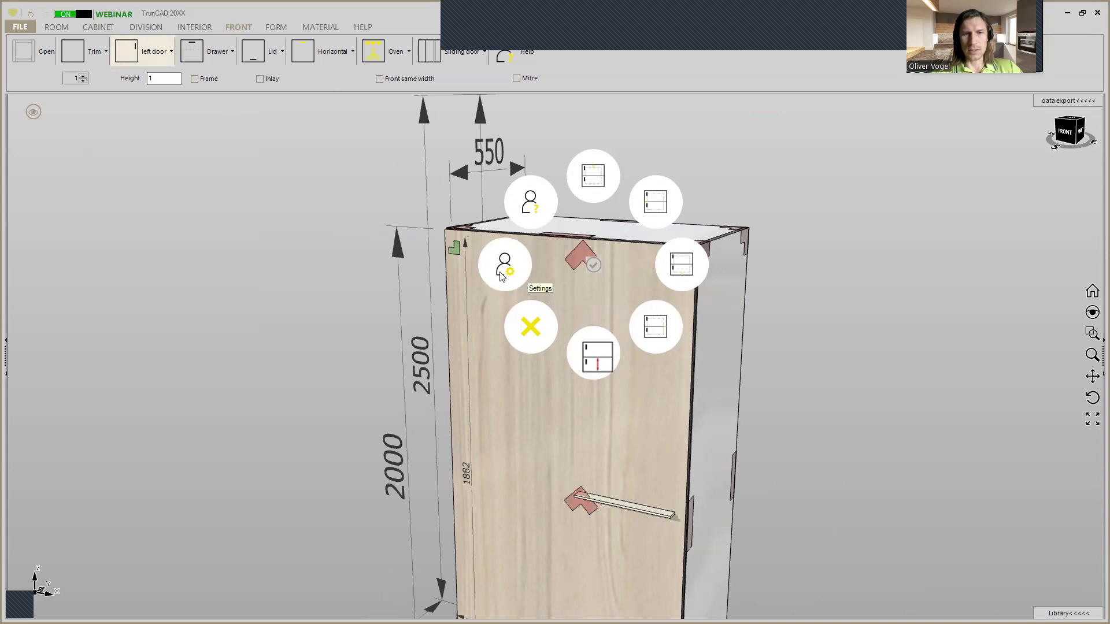
left_click(501, 271)
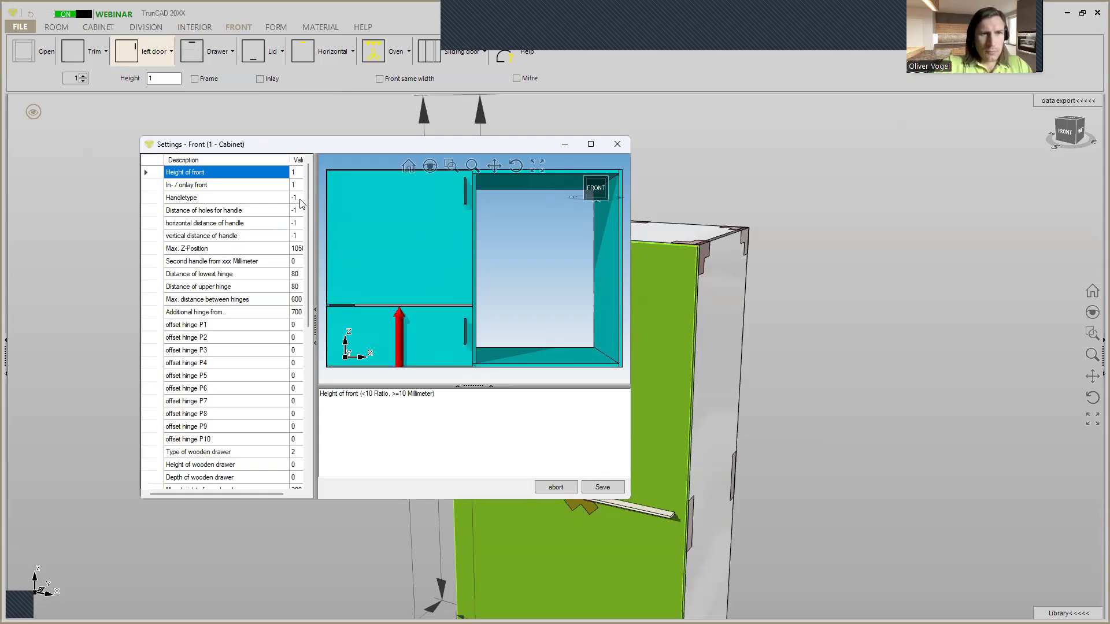
Step: Review the handle type options, the lower and upper hinge distances, the maximum hinge spacing and the additional hinge threshold
left_click(299, 202)
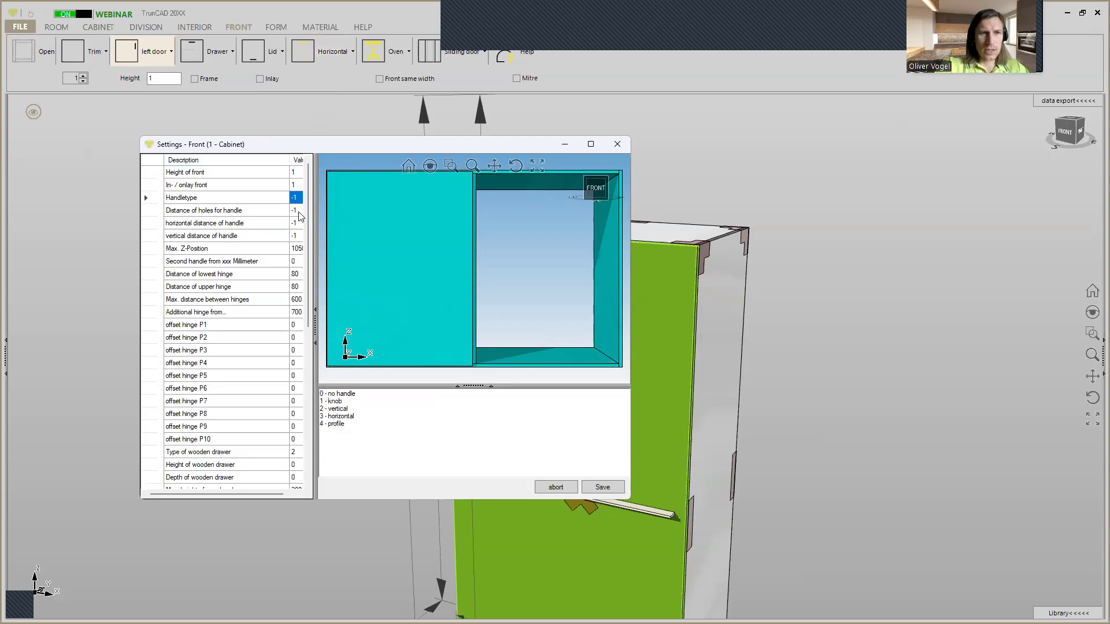
left_click(298, 274)
left_click(297, 286)
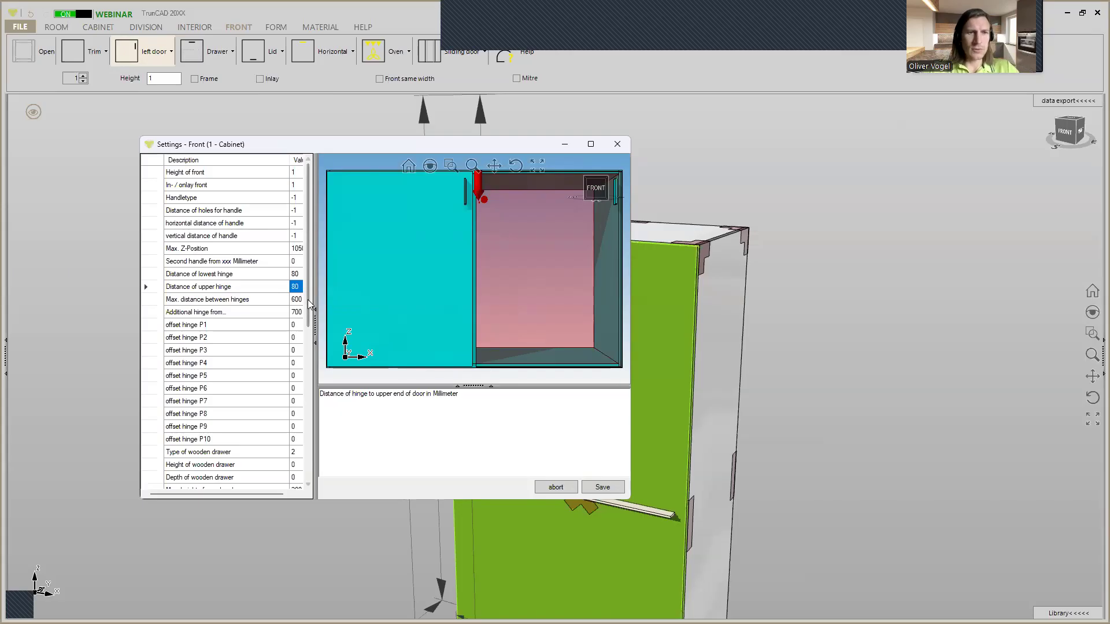
left_click(298, 300)
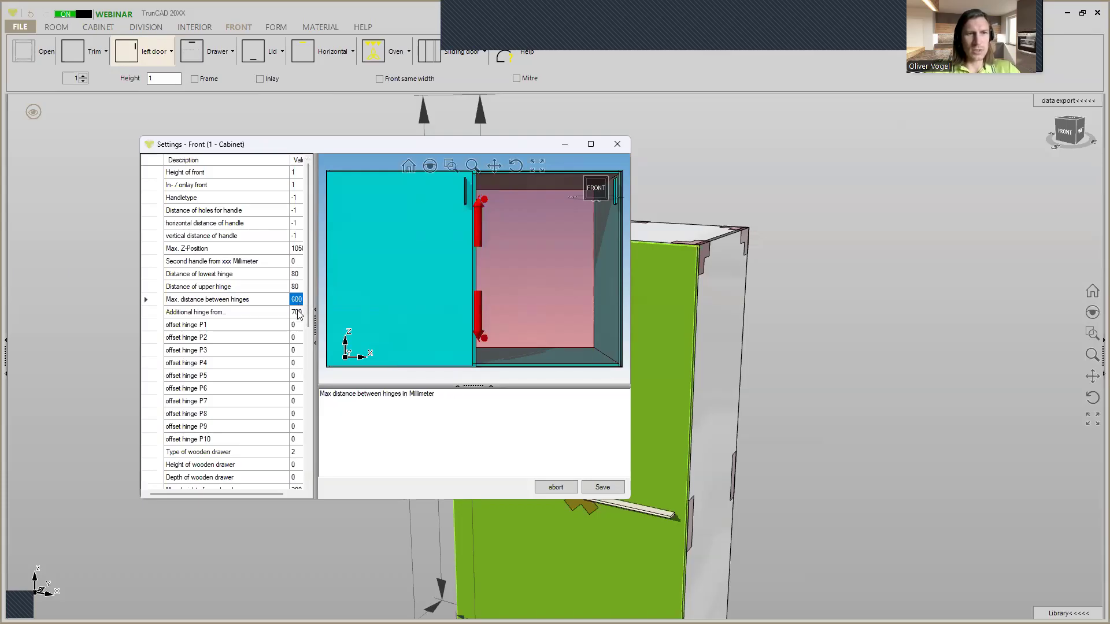
left_click(297, 312)
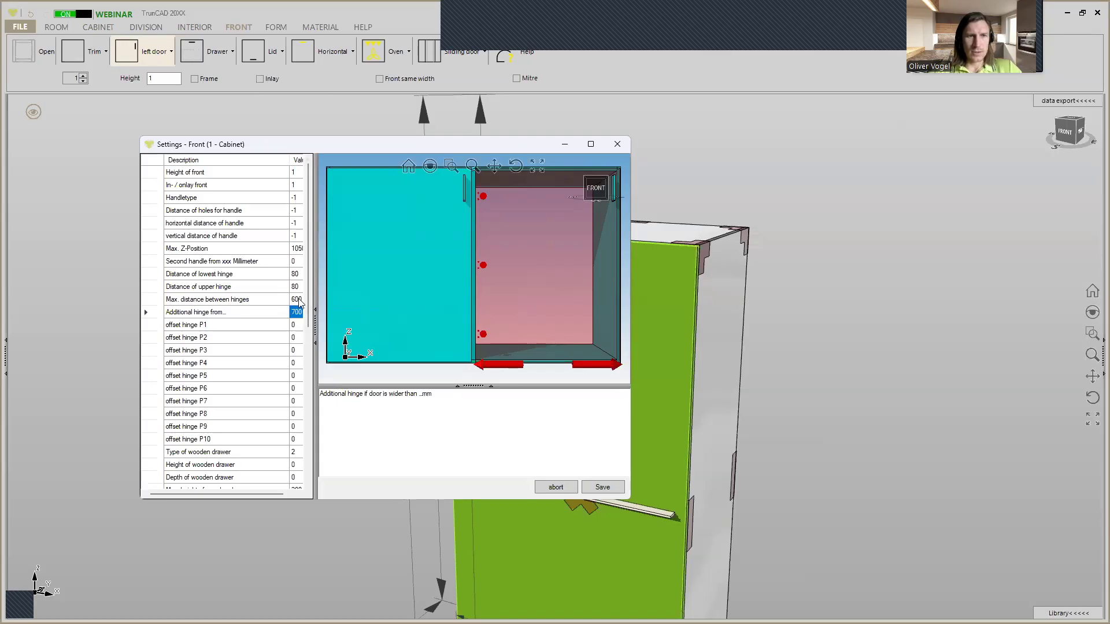
Step: Review the front gap settings for the spaces below, on top, left and right
scroll(295, 312, "down", 7)
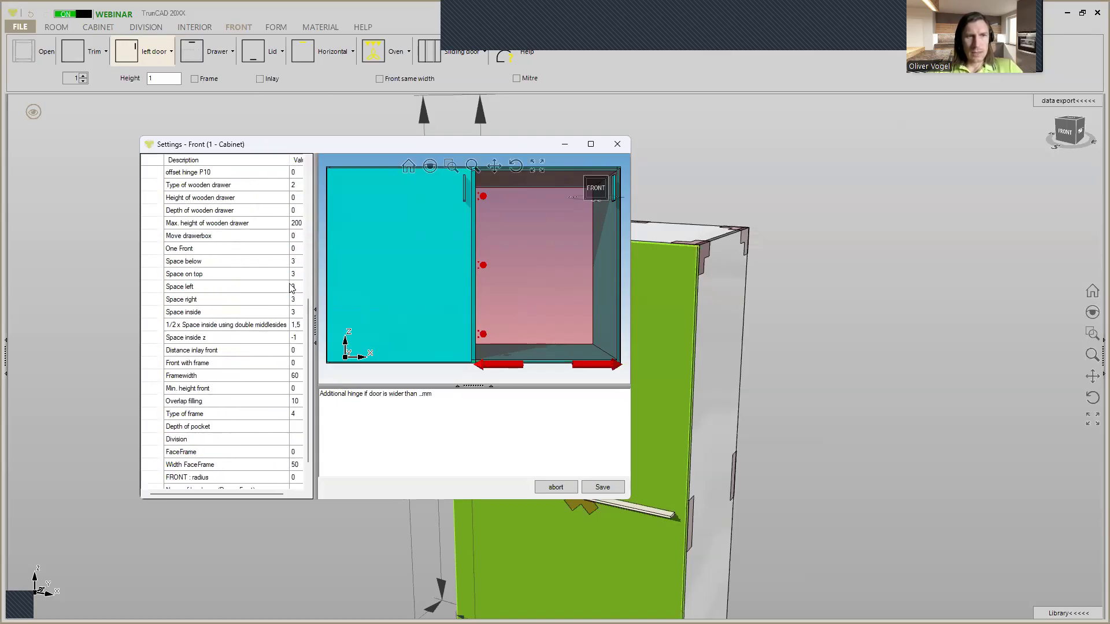
left_click(296, 262)
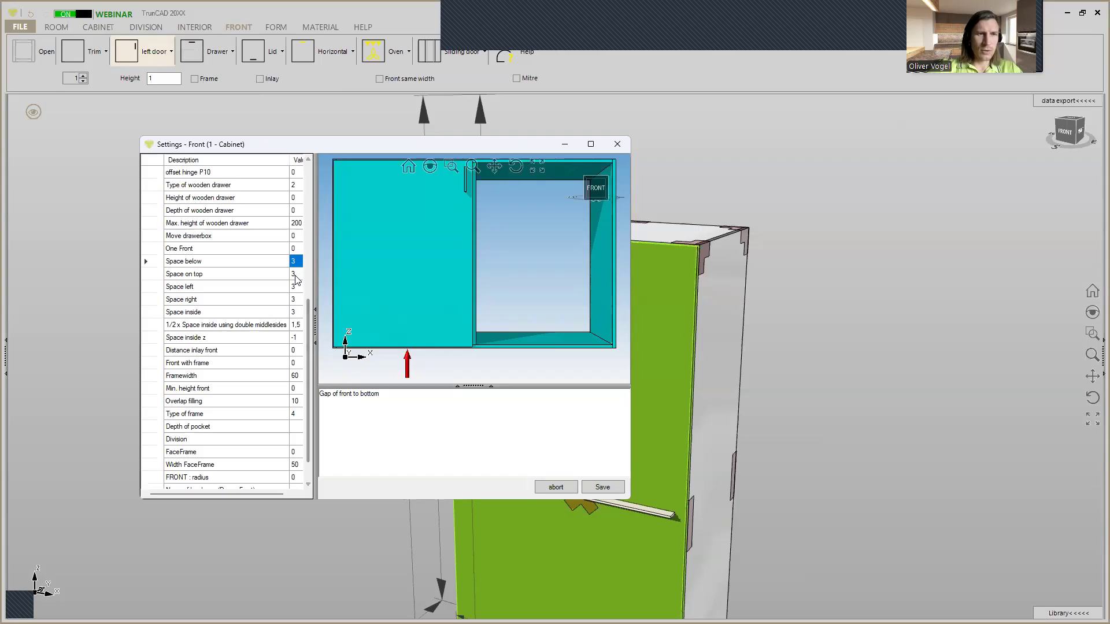
left_click(296, 274)
left_click(293, 287)
left_click(294, 301)
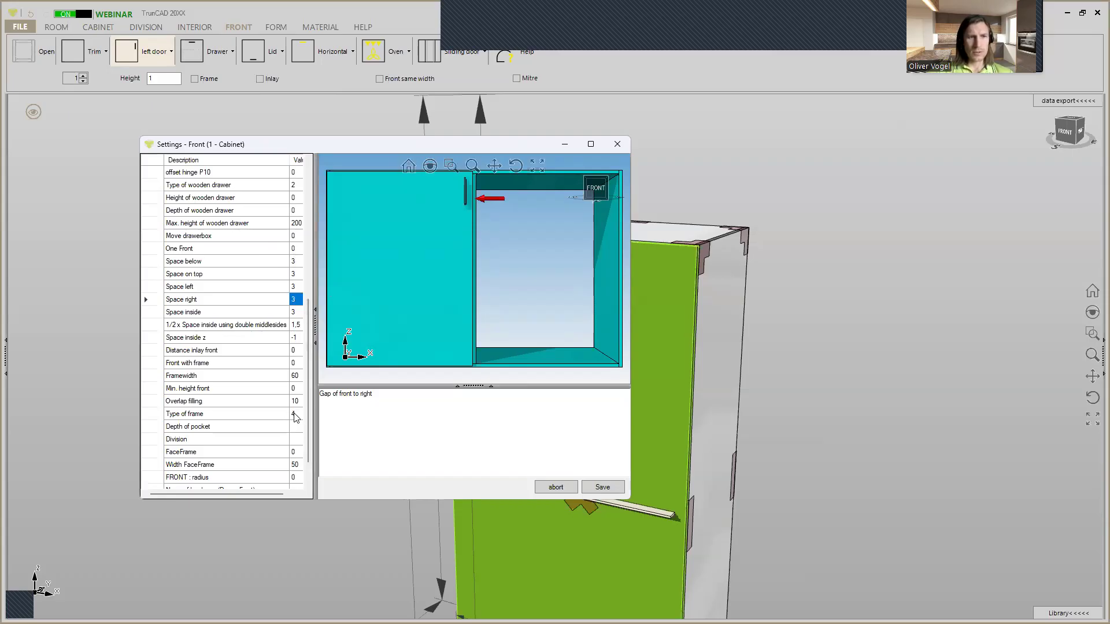
Step: Check the frame width and filling overlap, set the type of frame to 7, Shaker door (outside), and save the front settings
left_click(296, 377)
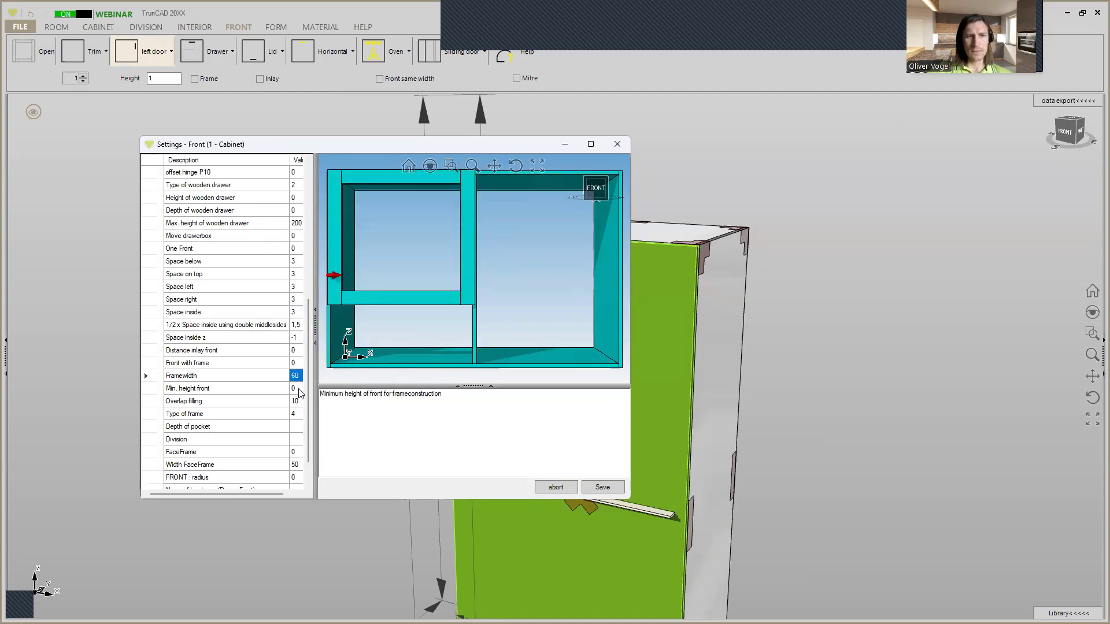
left_click(297, 402)
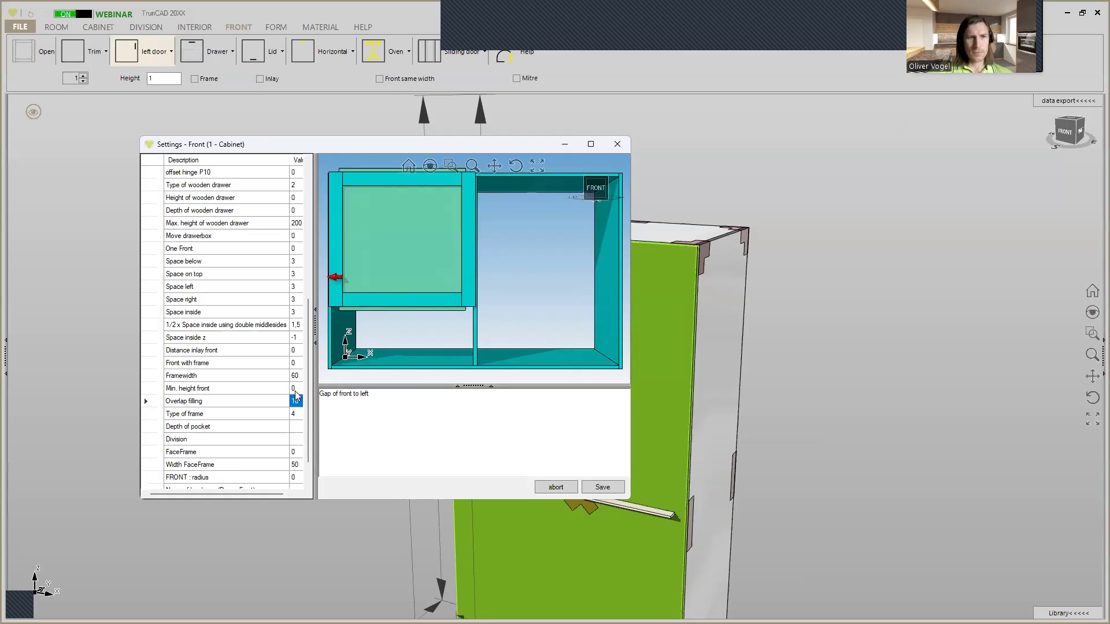
left_click(296, 414)
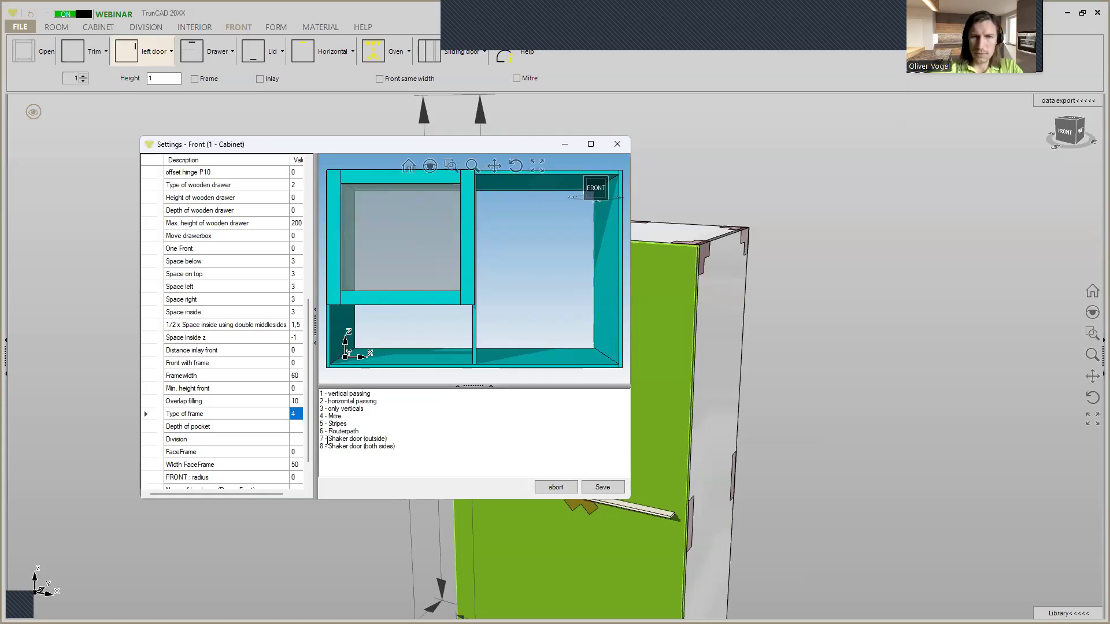
type("7")
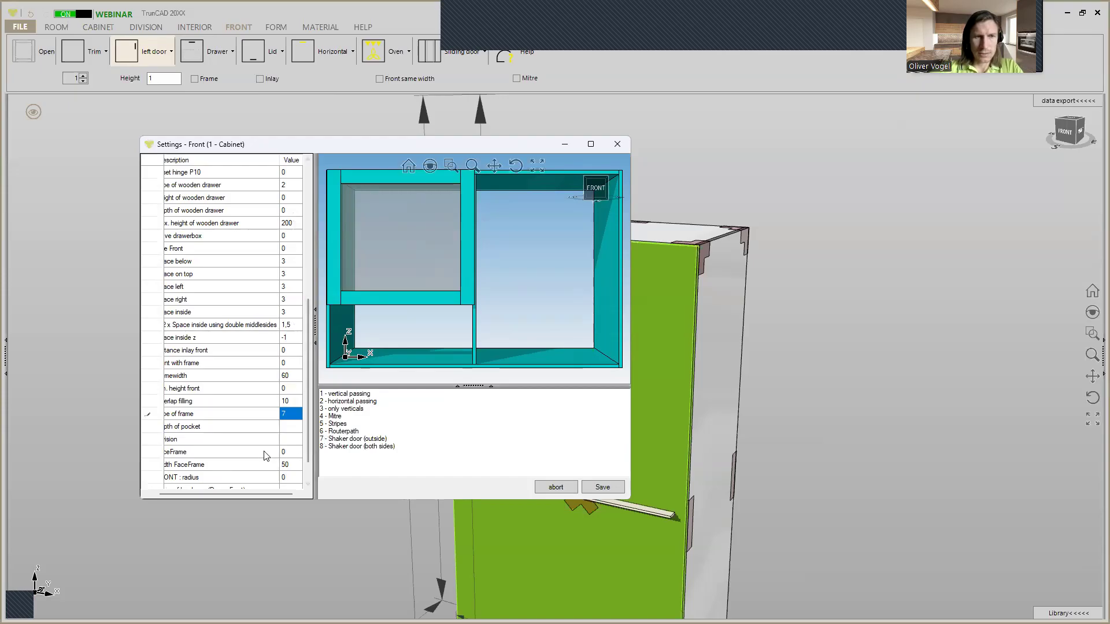
scroll(268, 456, "down", 1)
left_click(601, 488)
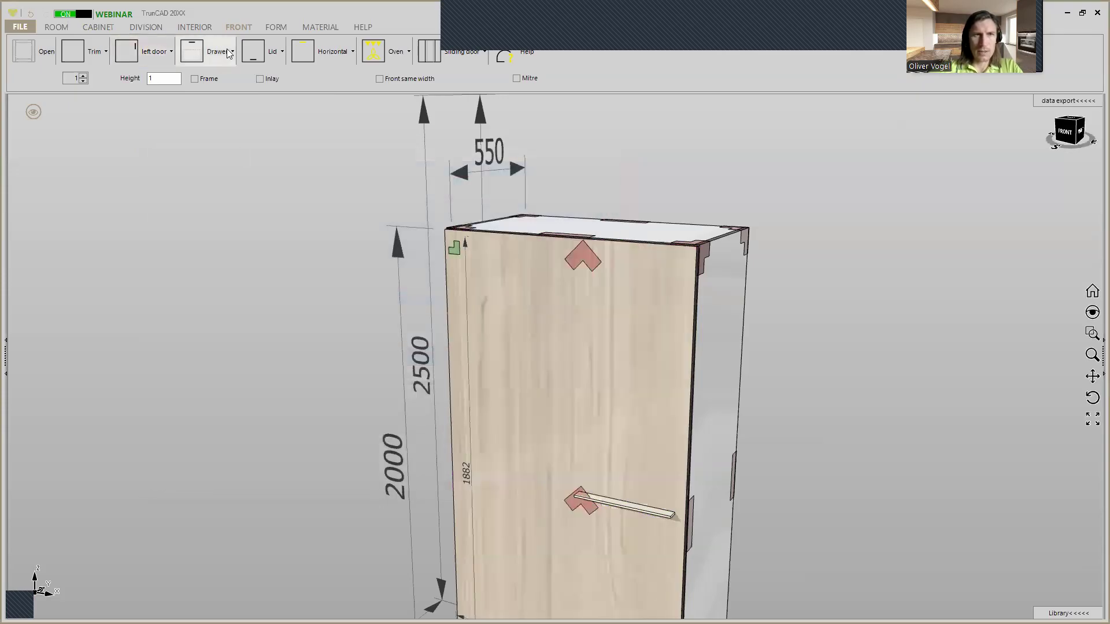
Step: Enable the frame for the door front and change its handle orientation to Vertical
left_click(195, 79)
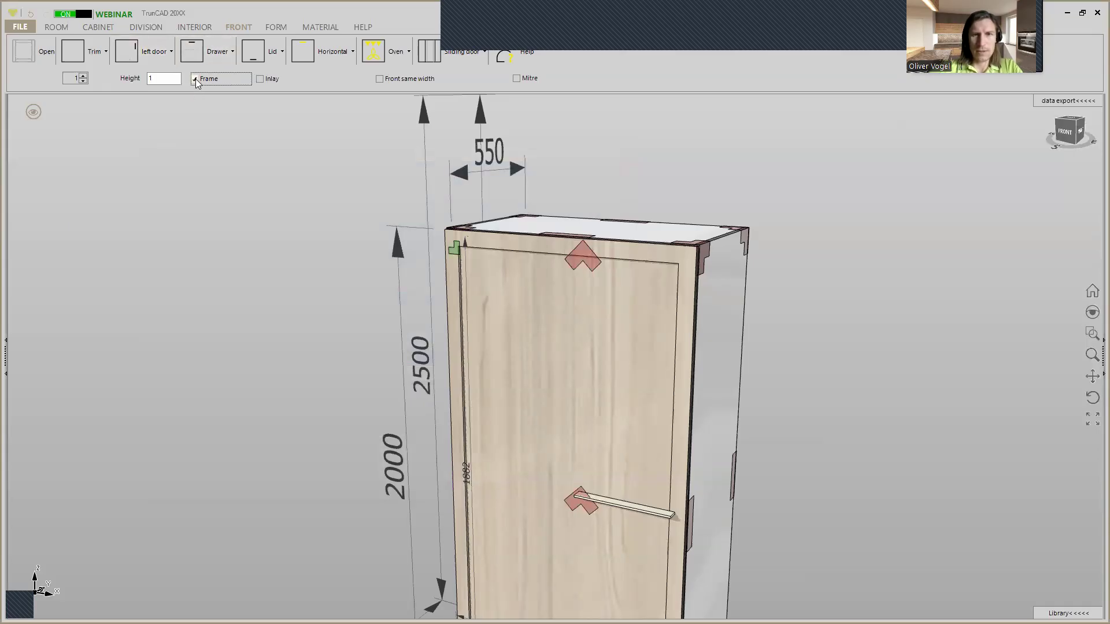
mouse_move(557, 319)
middle_mouse_down()
mouse_move(609, 293)
mouse_move(571, 330)
middle_mouse_up()
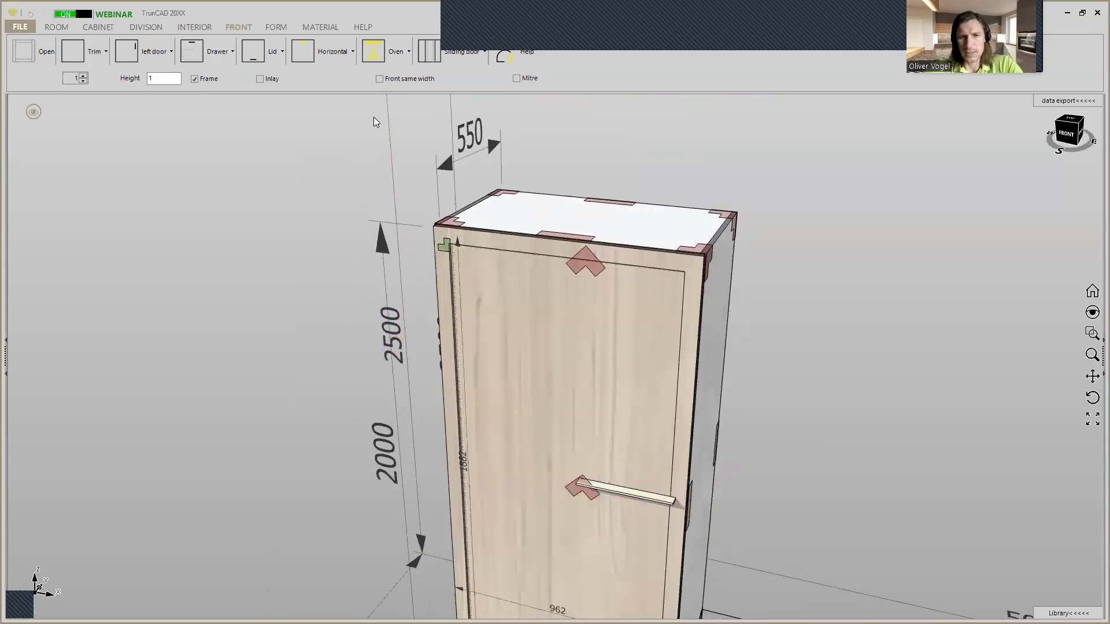
left_click(333, 58)
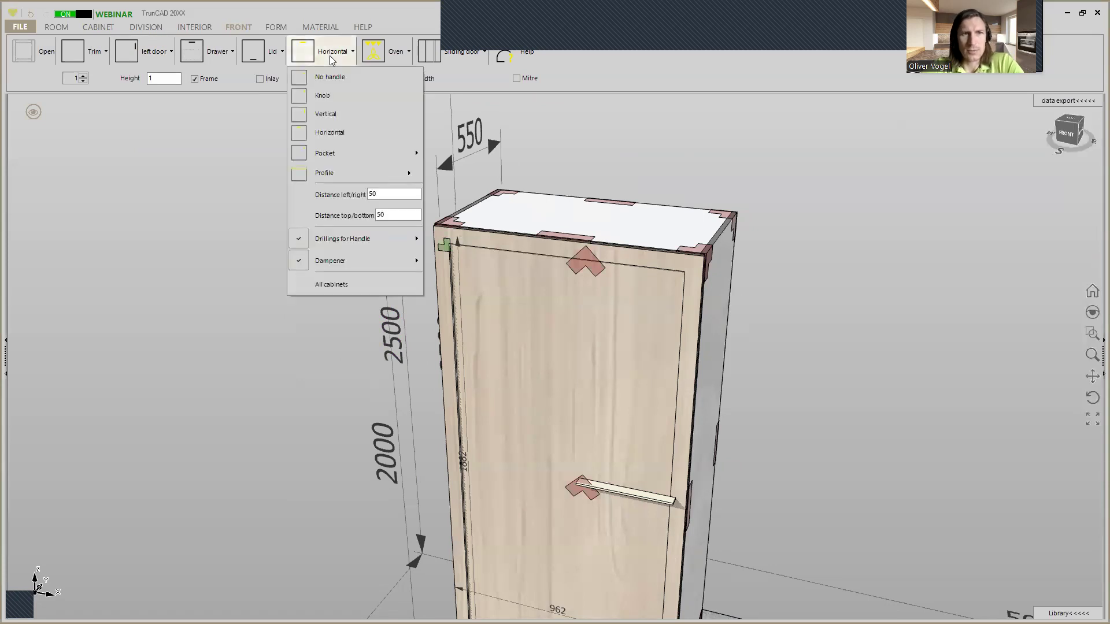
left_click(334, 119)
mouse_move(525, 387)
middle_mouse_down()
mouse_move(607, 406)
mouse_move(543, 389)
middle_mouse_up()
scroll(704, 380, "down", 4)
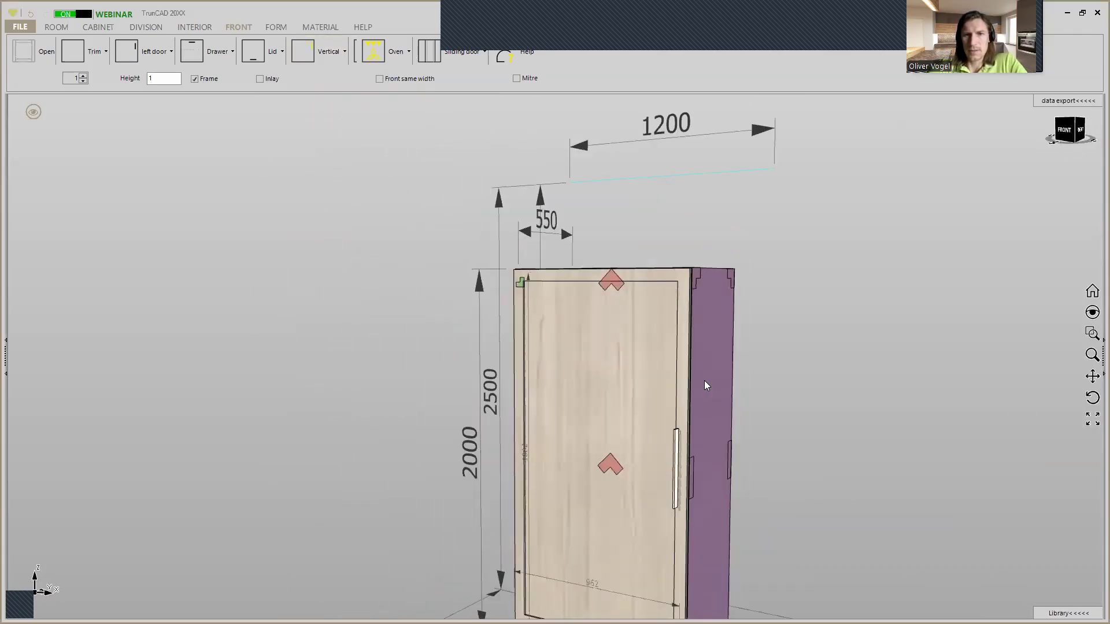
Step: Inspect the framed door with its vertical handle and delete the door from the cabinet
mouse_move(708, 382)
middle_mouse_down()
mouse_move(765, 384)
mouse_move(716, 395)
middle_mouse_up()
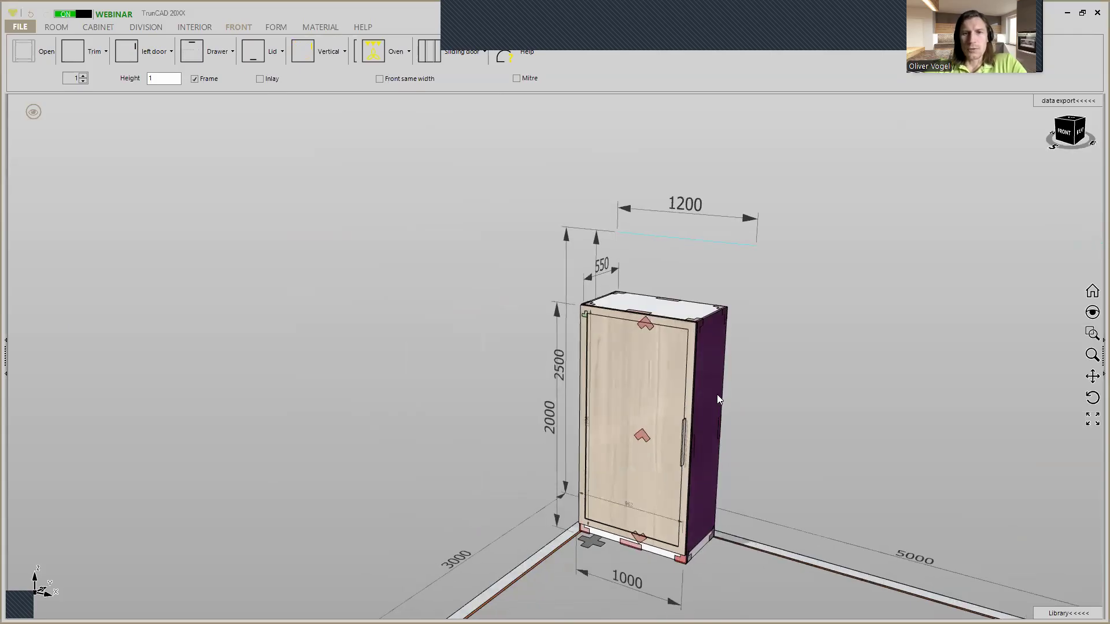
scroll(623, 287, "up", 4)
scroll(622, 288, "down", 5)
mouse_move(642, 370)
middle_mouse_down()
mouse_move(661, 369)
mouse_move(644, 374)
middle_mouse_up()
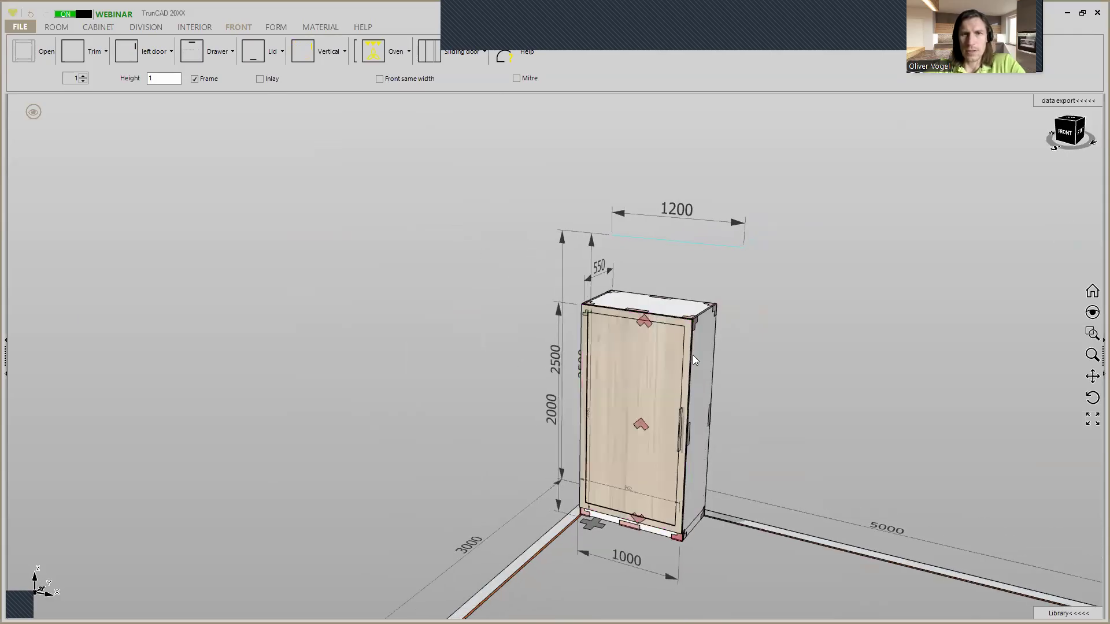
scroll(648, 326, "up", 3)
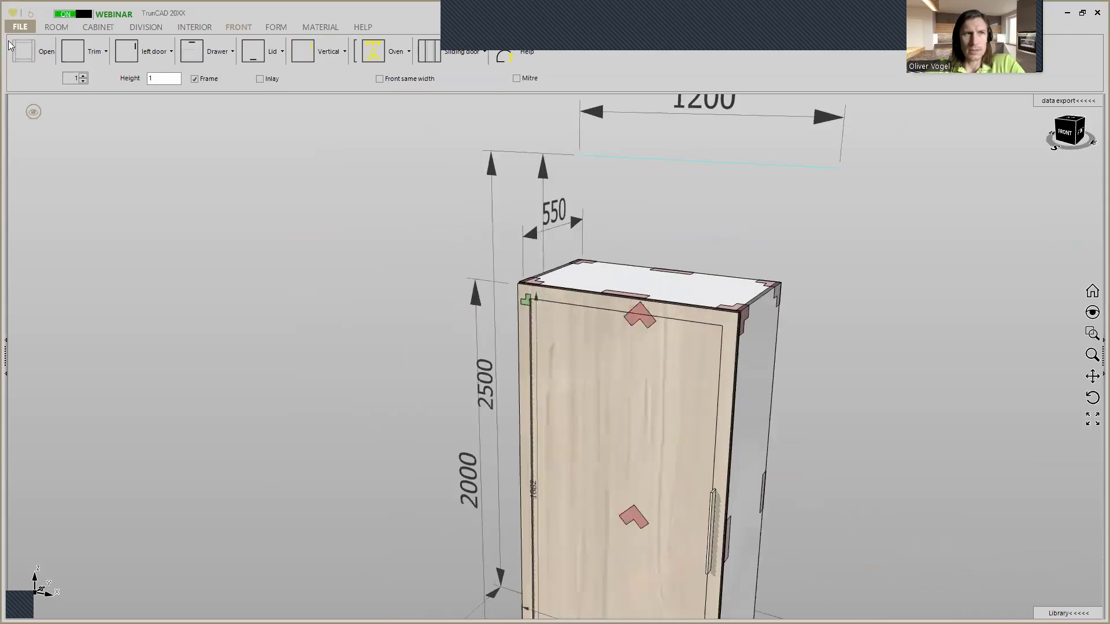
left_click(635, 315)
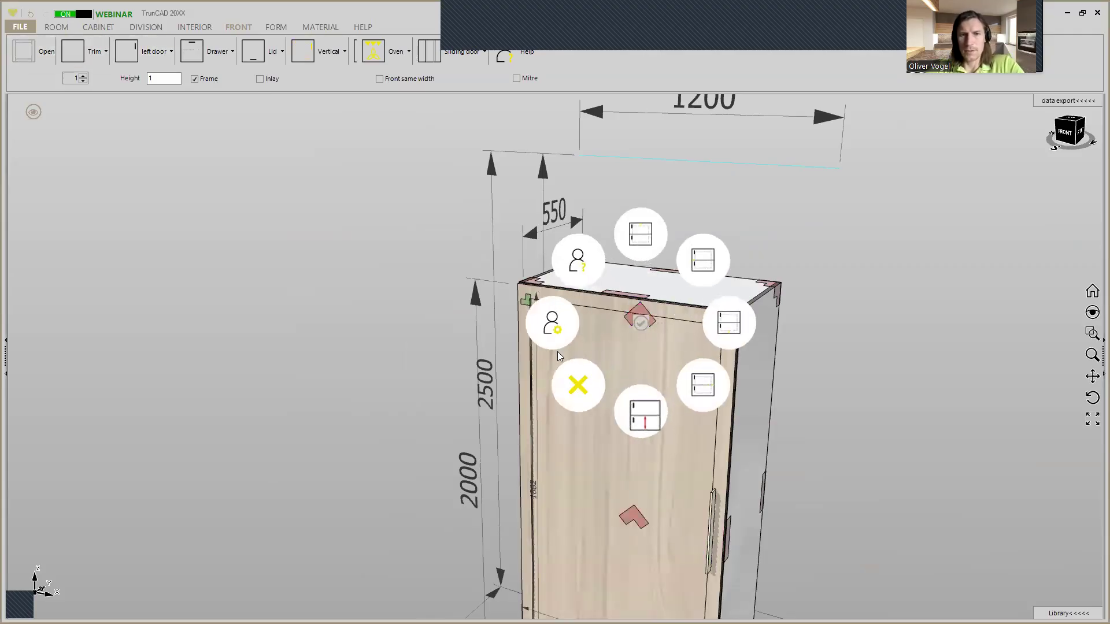
left_click(575, 383)
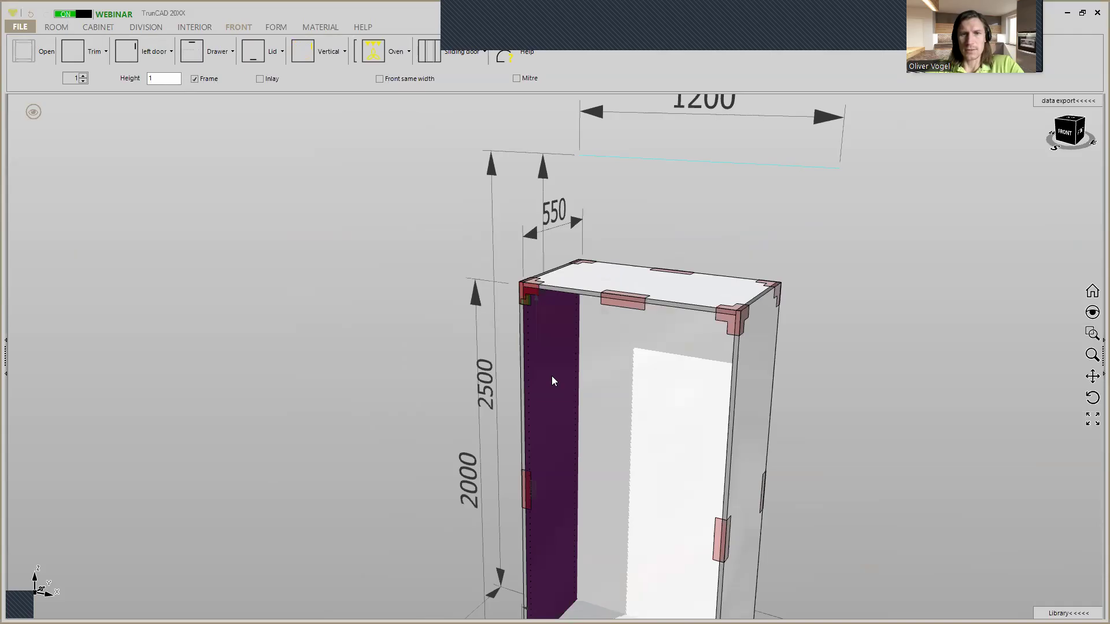
Step: Save the front configuration as the standard, overwriting the existing standard
left_click(21, 26)
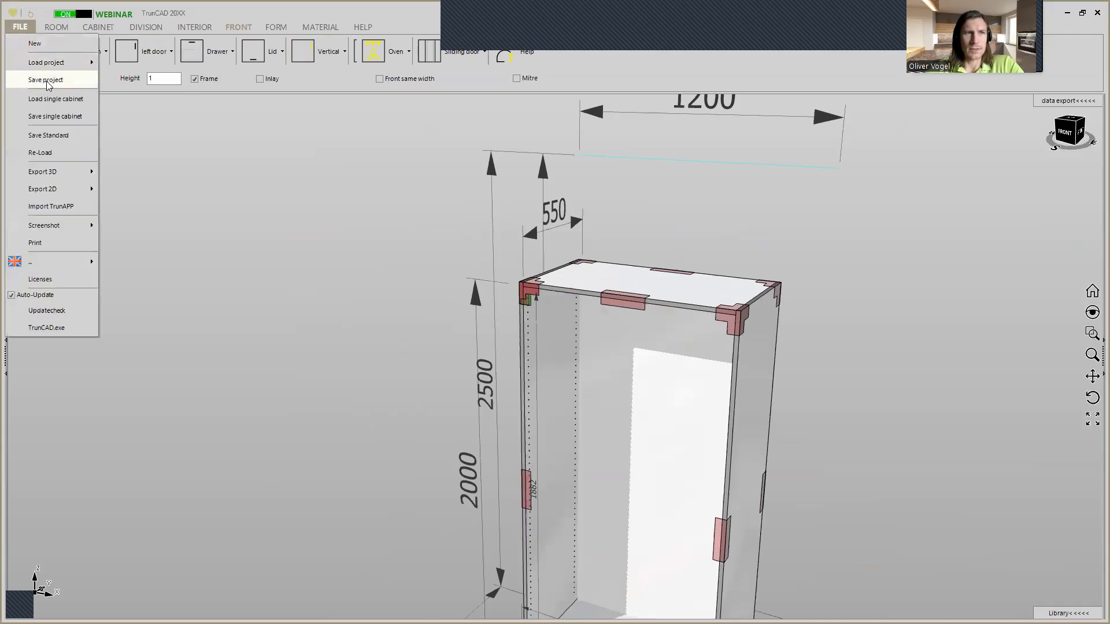
left_click(65, 136)
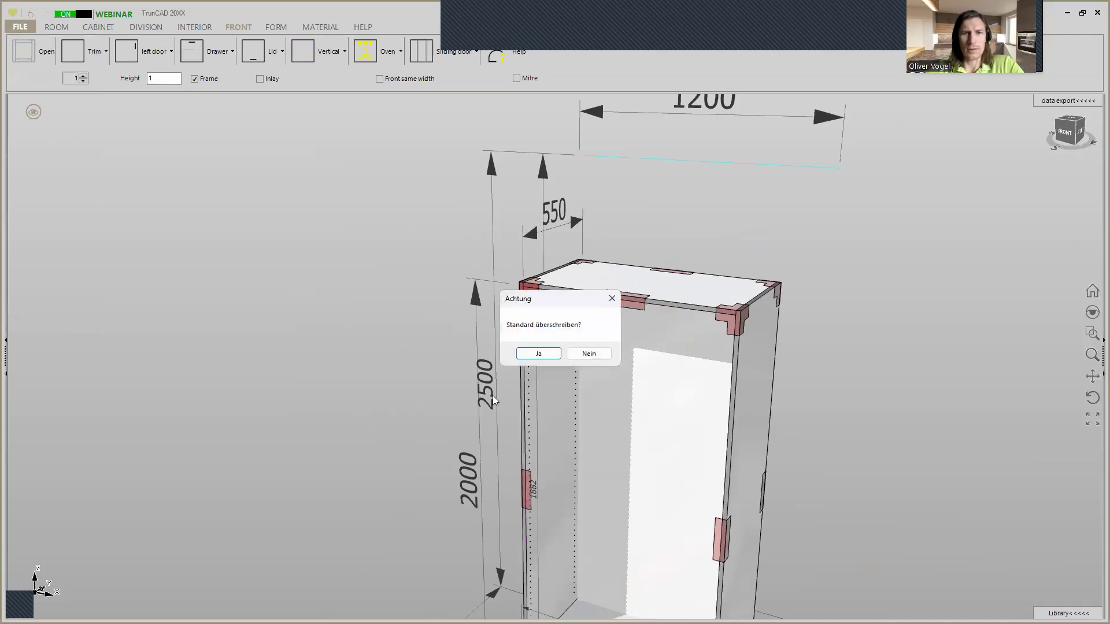
left_click(538, 354)
Step: Set the number of fronts to 6 and place six framed drawers in the cabinet
scroll(862, 346, "down", 5)
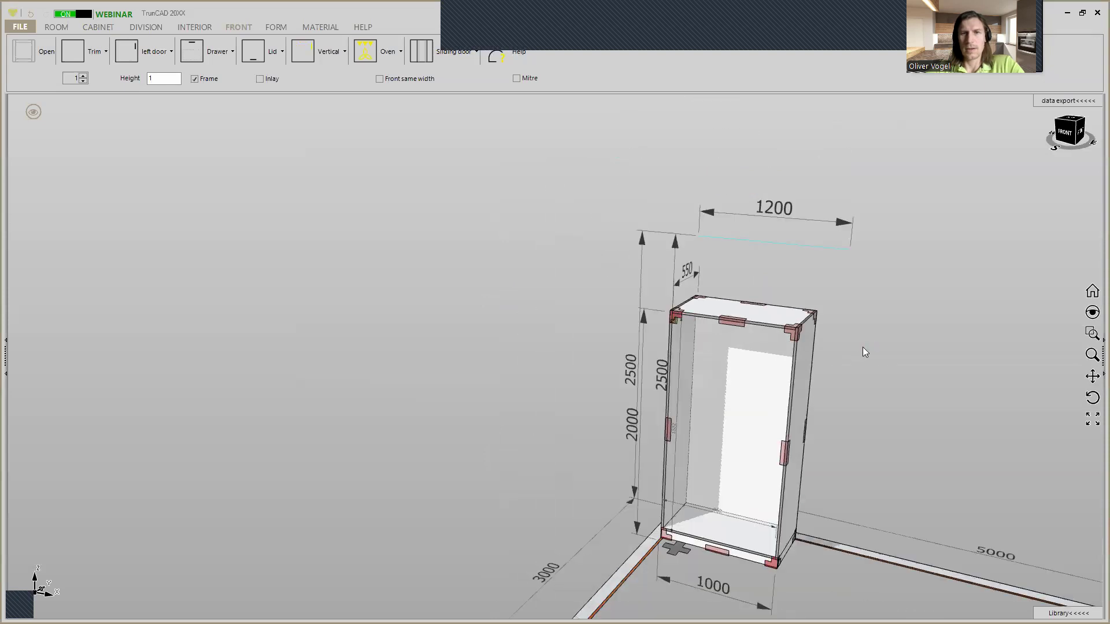
middle_click_drag(843, 345, 673, 351)
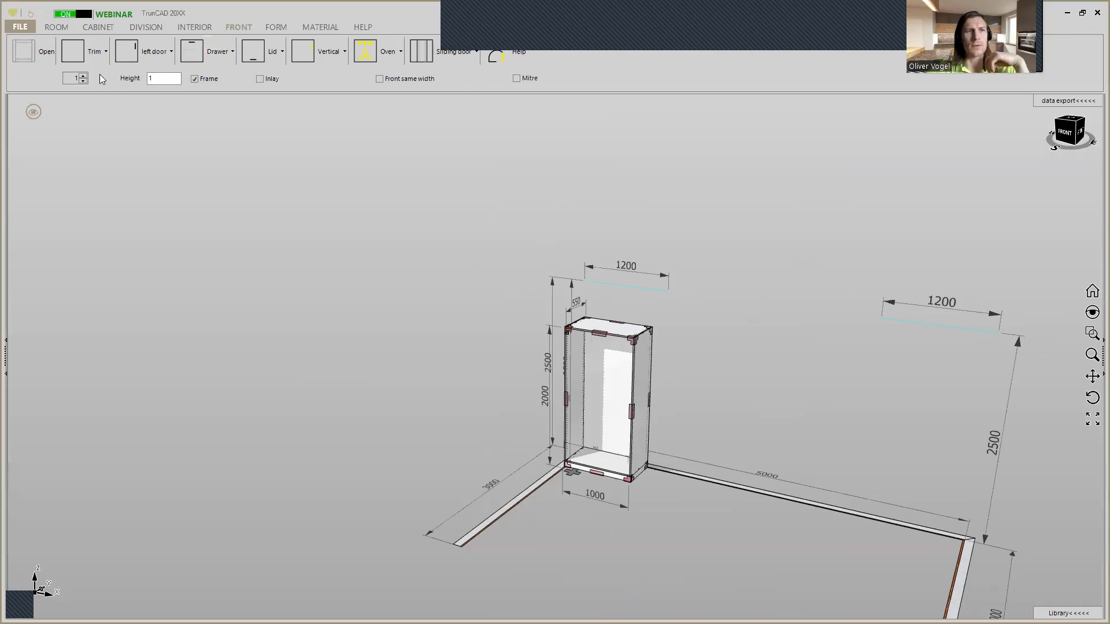
left_click(82, 75)
left_click(82, 74)
left_click(82, 75)
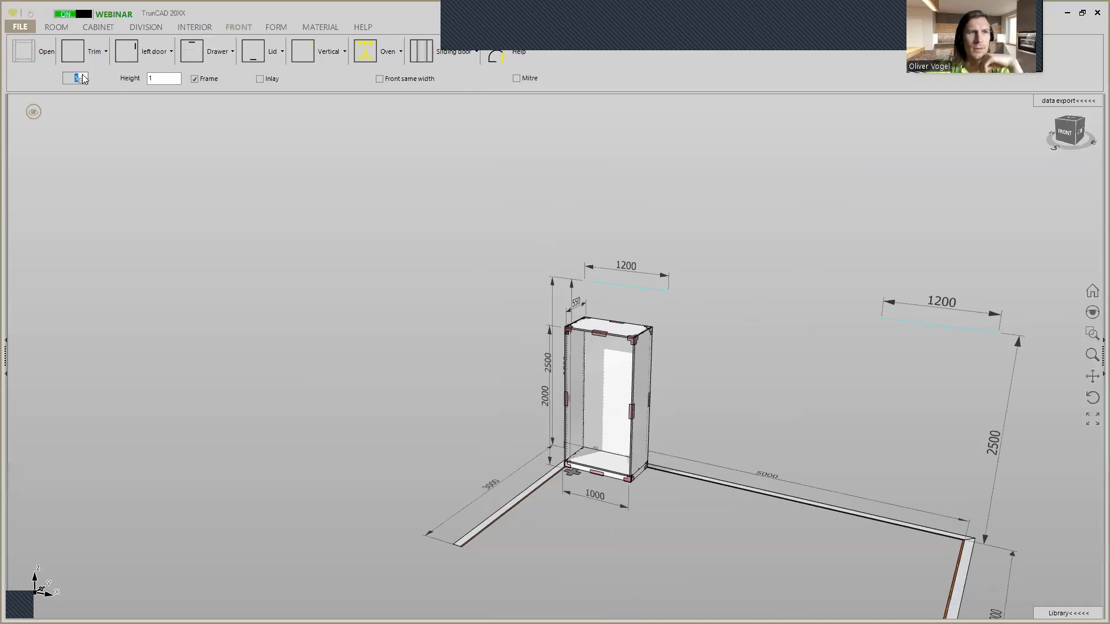
left_click(223, 54)
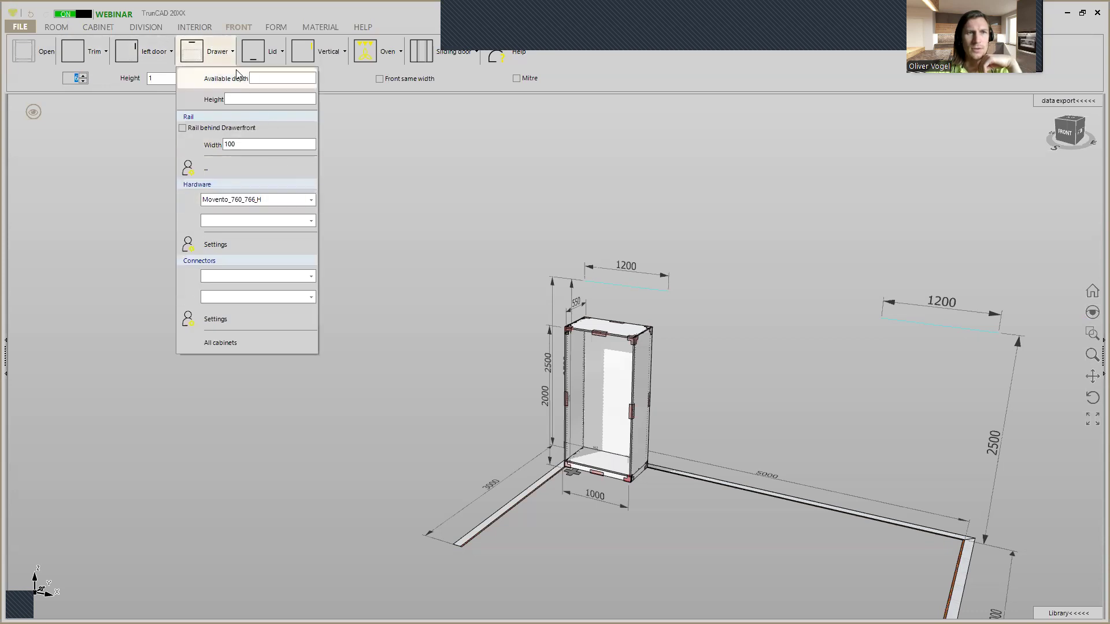
left_click(214, 55)
left_click_drag(212, 53, 627, 377)
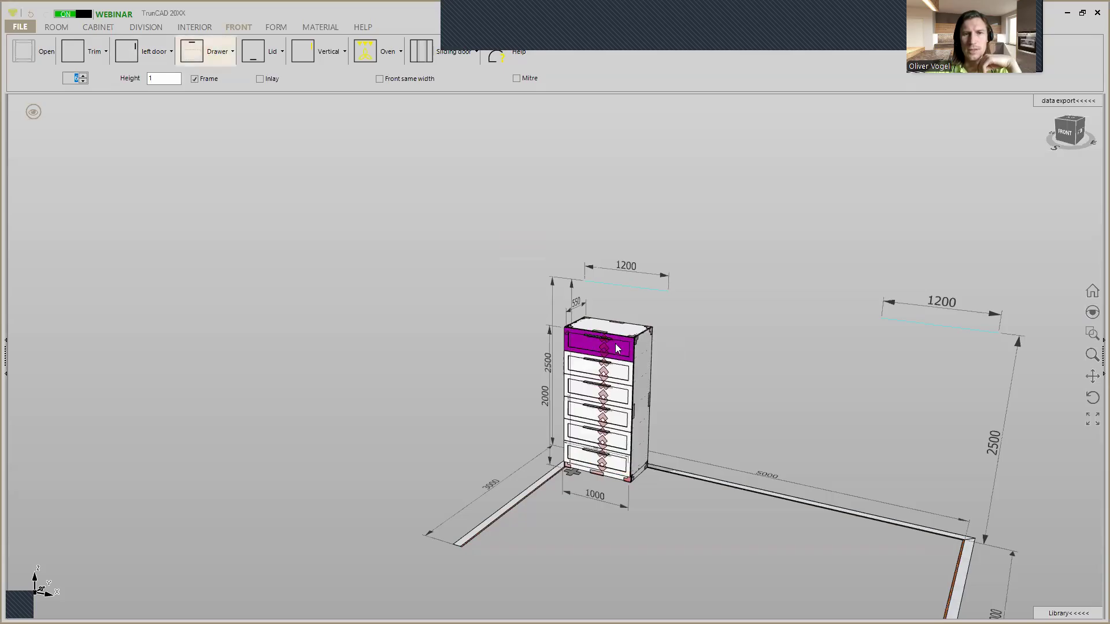
Step: Filter the materials to 19 mm thickness and apply Egger H1511 Bavaria to the drawer fronts
scroll(615, 344, "up", 5)
middle_click_drag(625, 354, 647, 368)
scroll(631, 343, "up", 5)
scroll(661, 376, "down", 10)
scroll(648, 367, "up", 6)
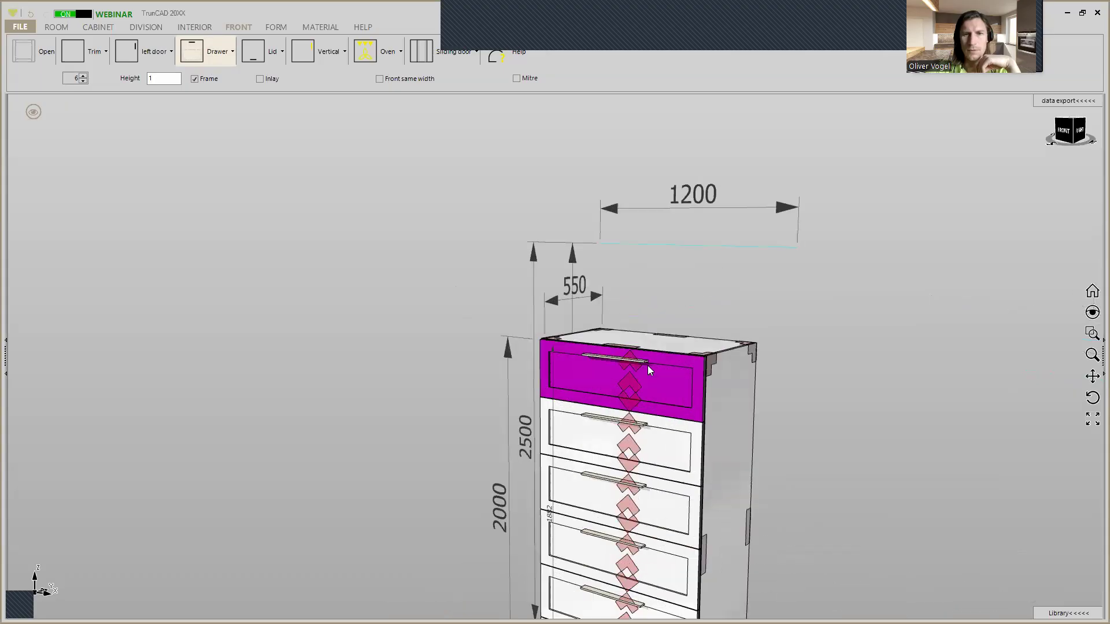
left_click(646, 361)
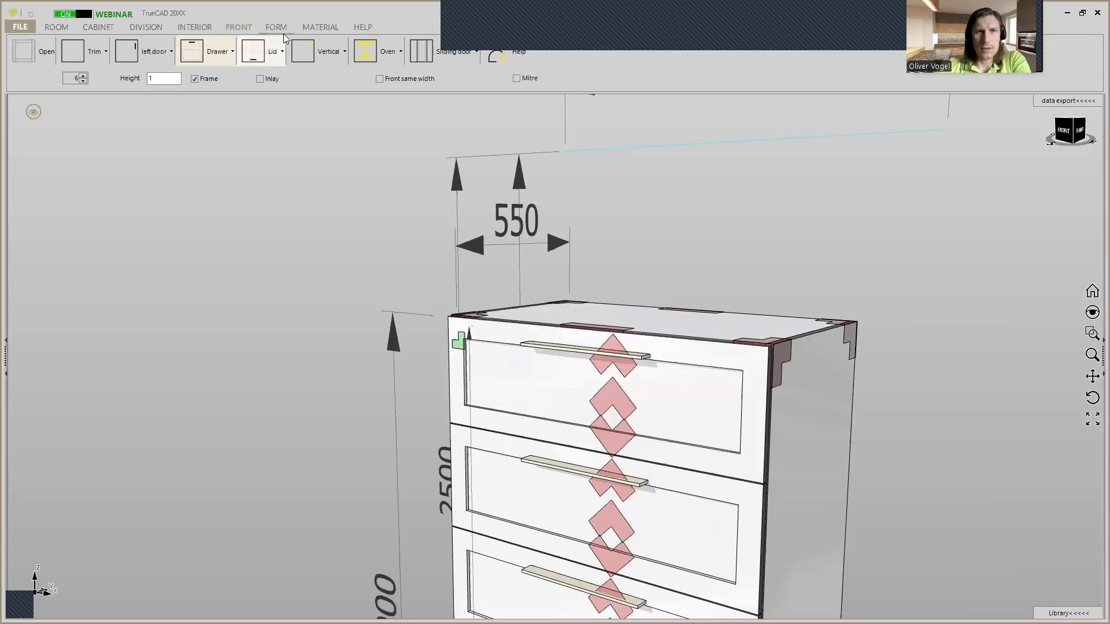
left_click(313, 28)
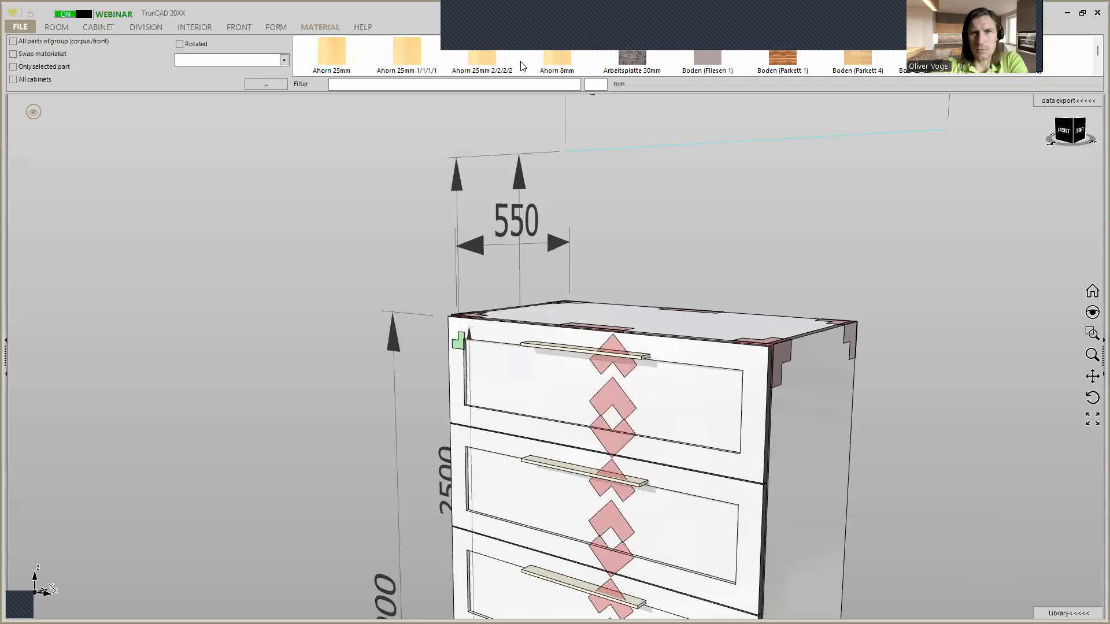
left_click(600, 84)
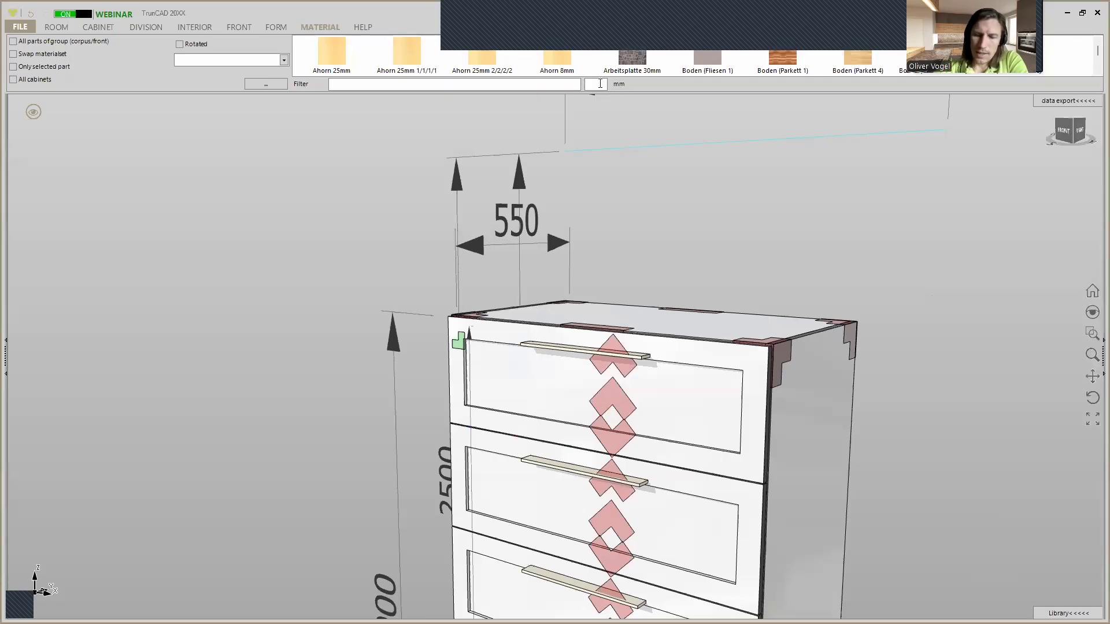
type("9")
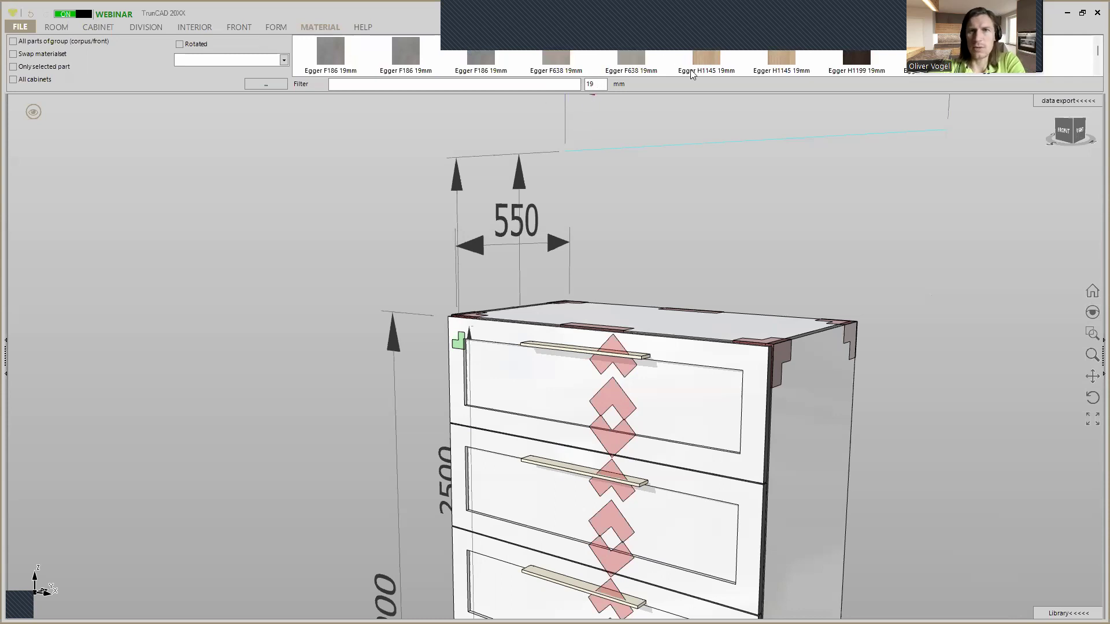
scroll(707, 61, "down", 2)
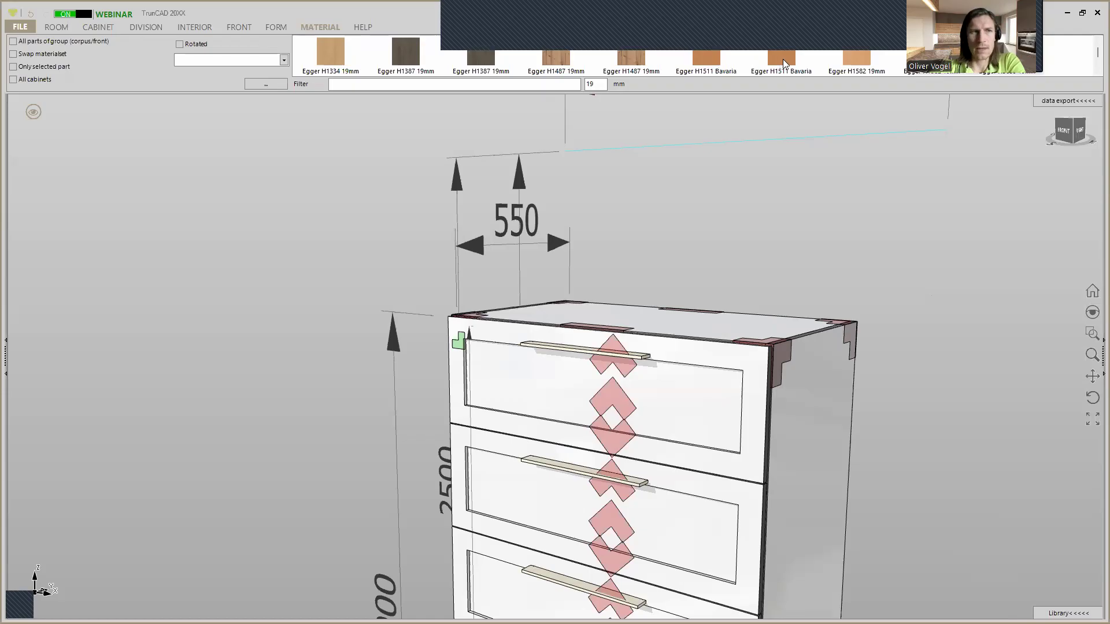
left_click_drag(781, 61, 699, 348)
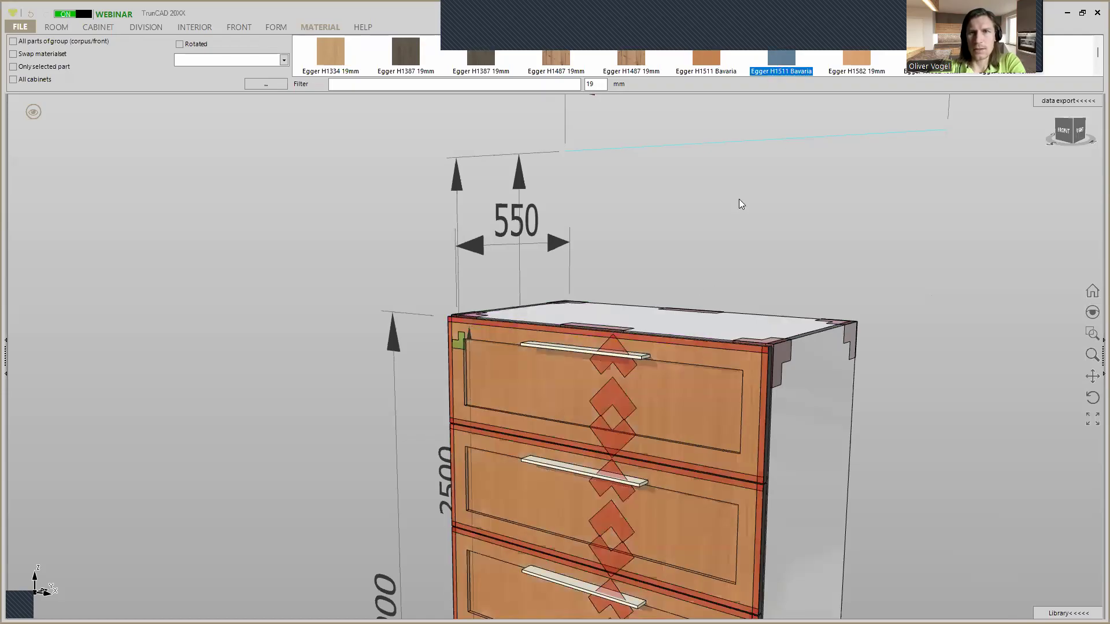
Step: Apply the Egger H1582 19mm material to the drawer fronts and inspect them together with their handles
left_click_drag(857, 55, 736, 351)
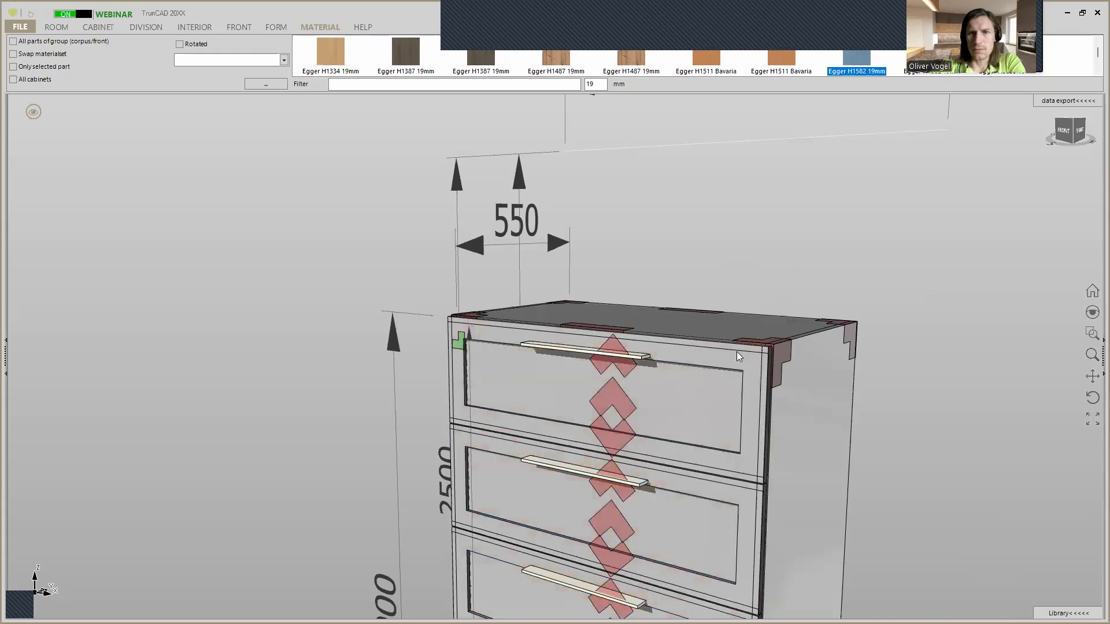
scroll(878, 65, "down", 1)
scroll(880, 65, "down", 3)
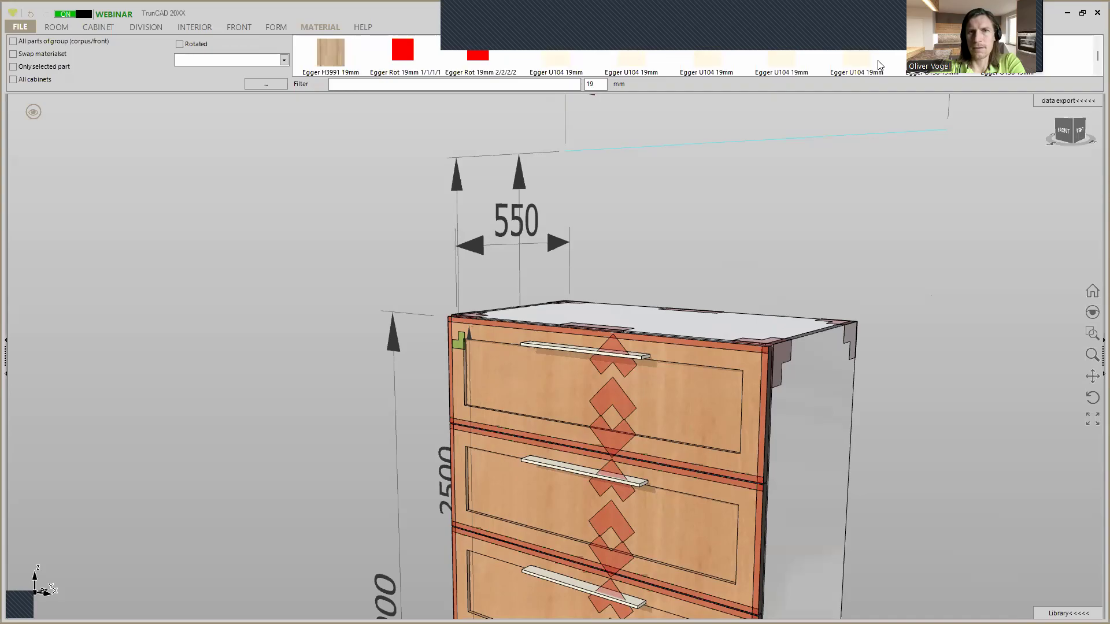
scroll(878, 289, "down", 5)
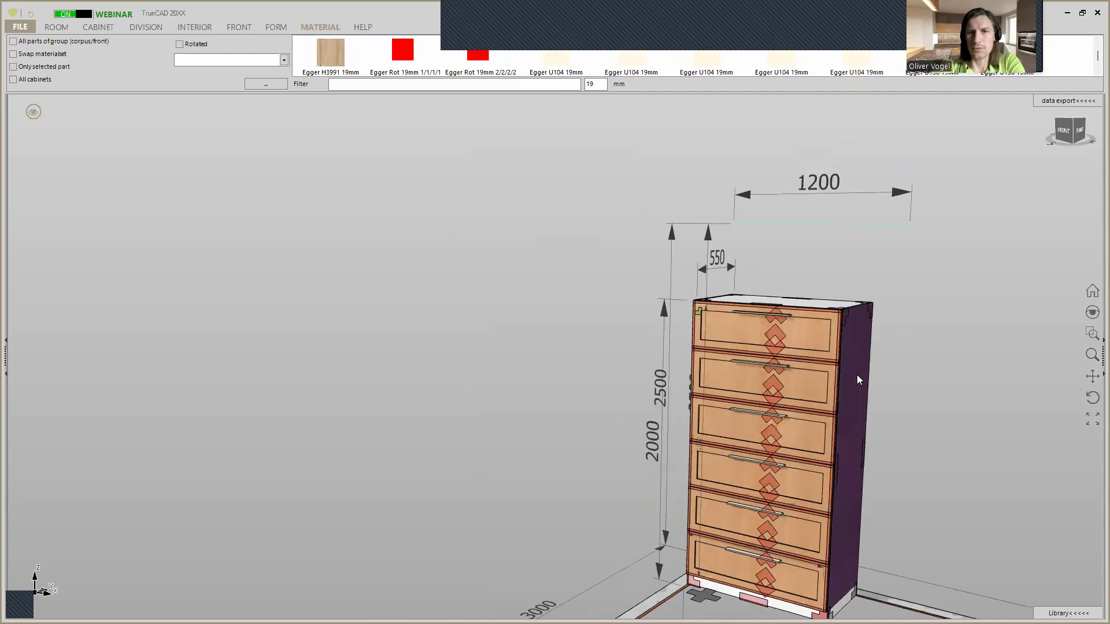
scroll(728, 258, "up", 4)
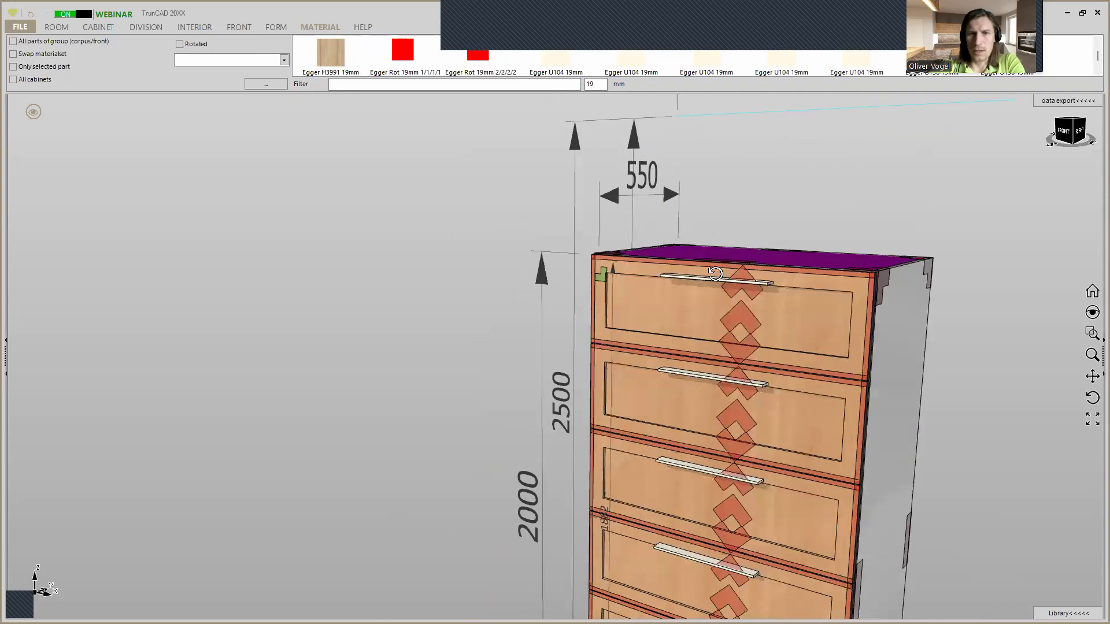
scroll(697, 302, "up", 1)
scroll(696, 300, "up", 3)
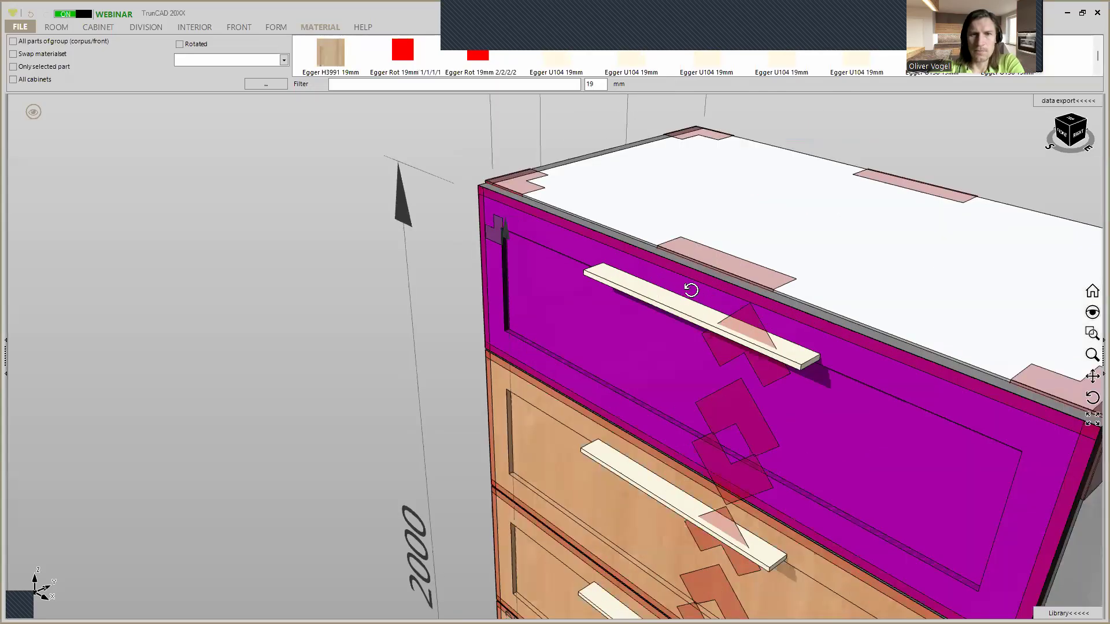
scroll(701, 286, "down", 2)
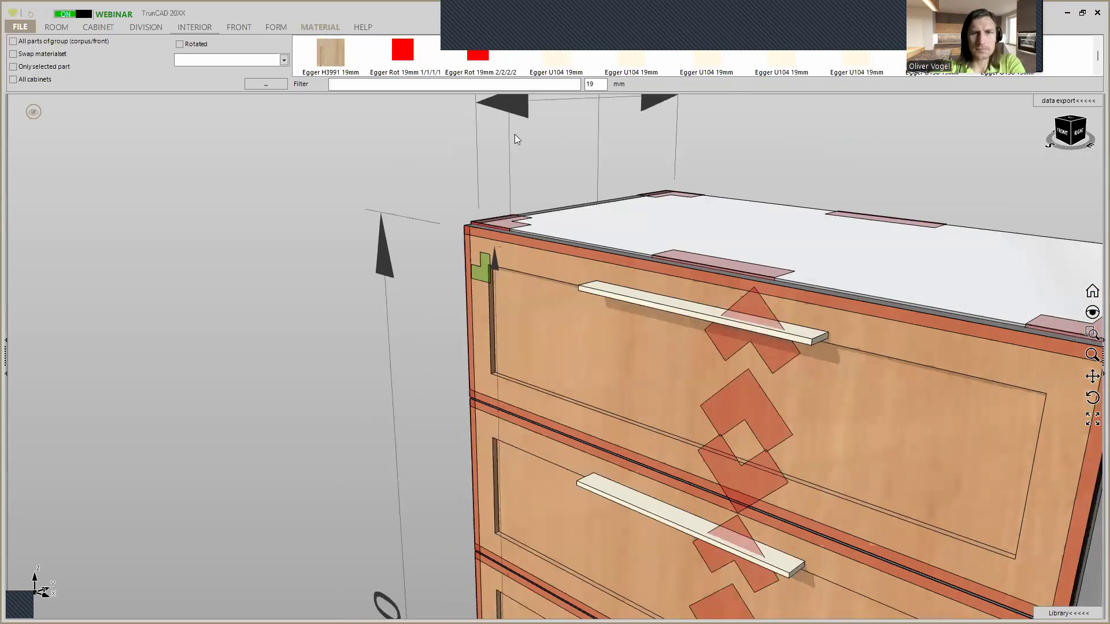
Step: Change the handle orientation of the drawer fronts to Horizontal
left_click(243, 28)
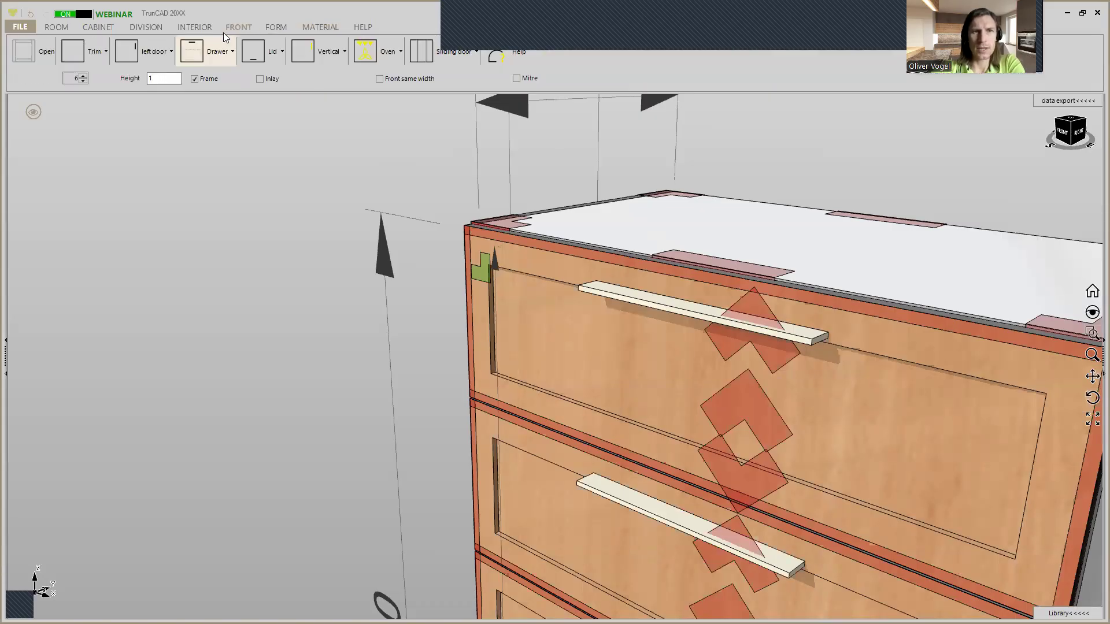
left_click(332, 55)
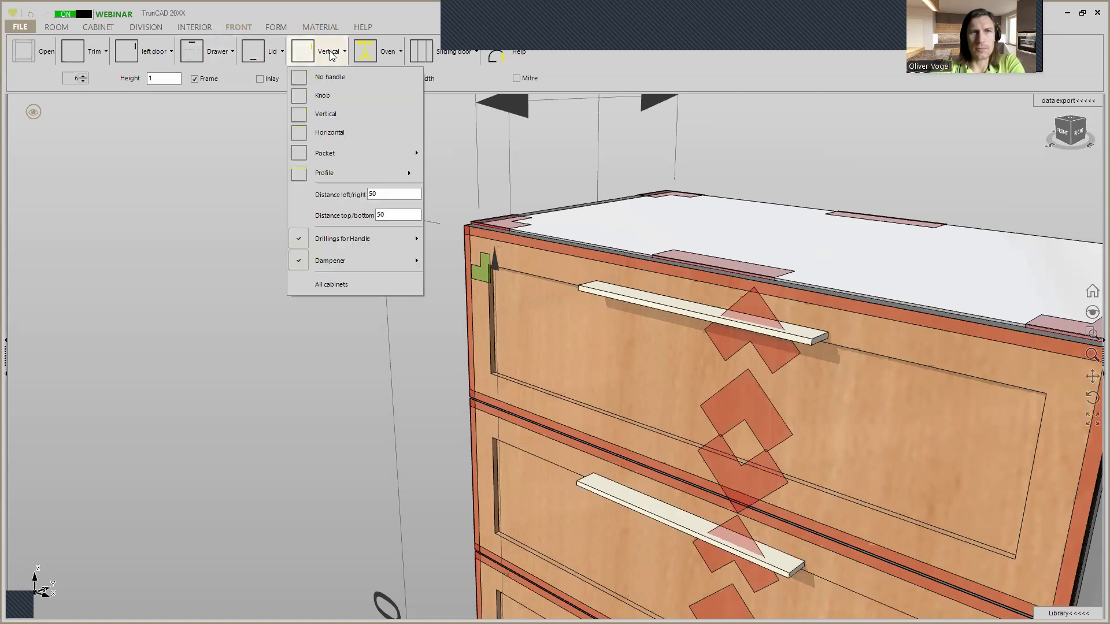
left_click(341, 134)
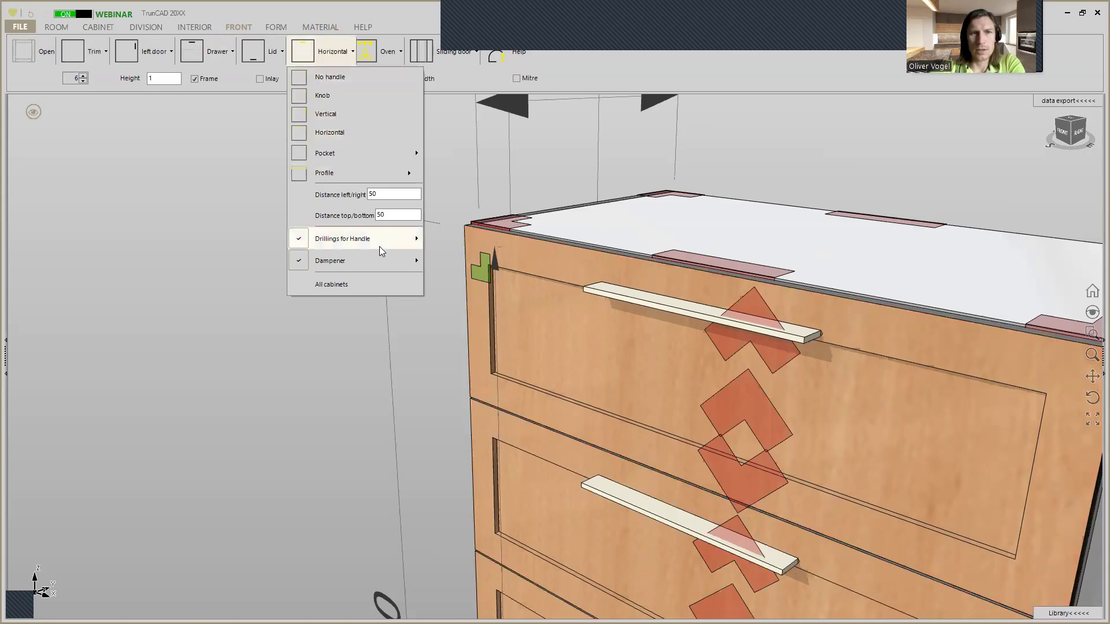
Step: Disable the drillings for the handle and the dampener in the handle settings
mouse_move(379, 246)
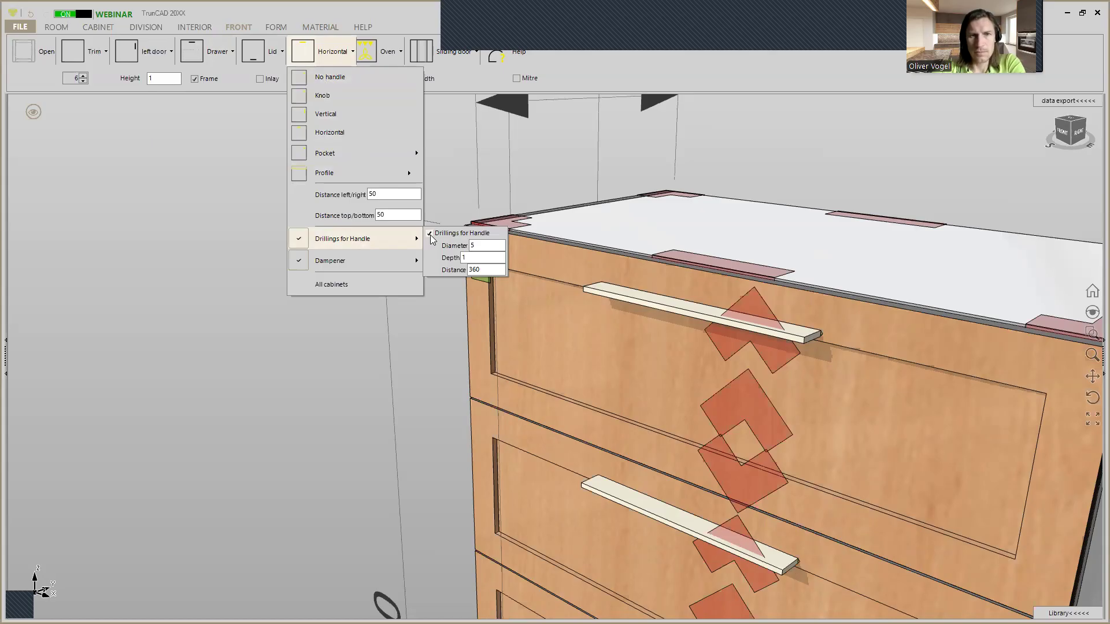
mouse_move(399, 264)
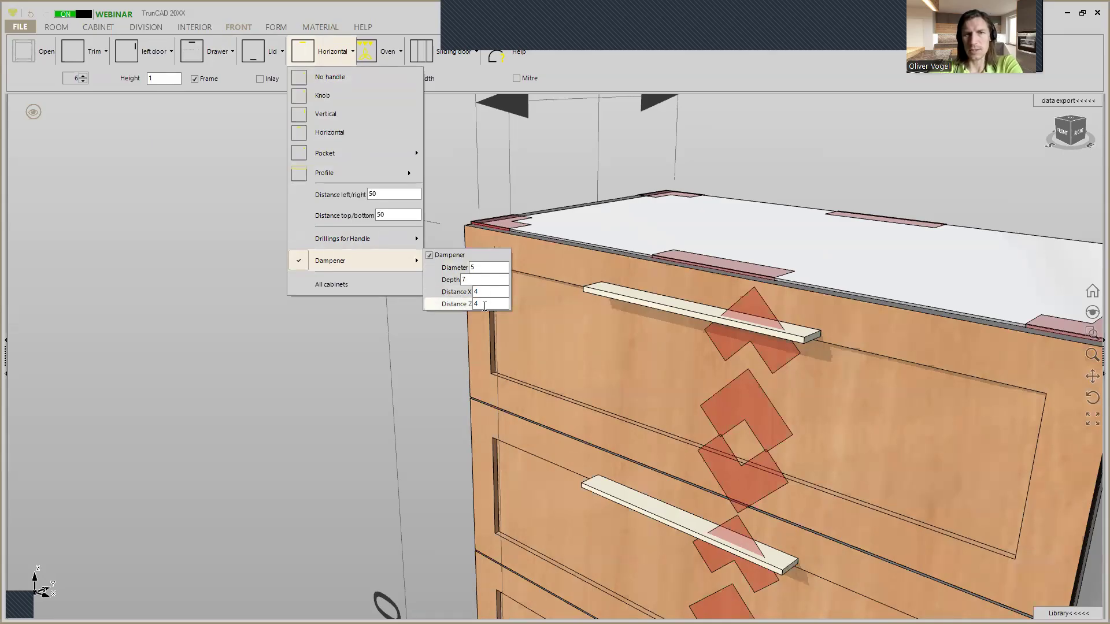
left_click(463, 281)
type("7")
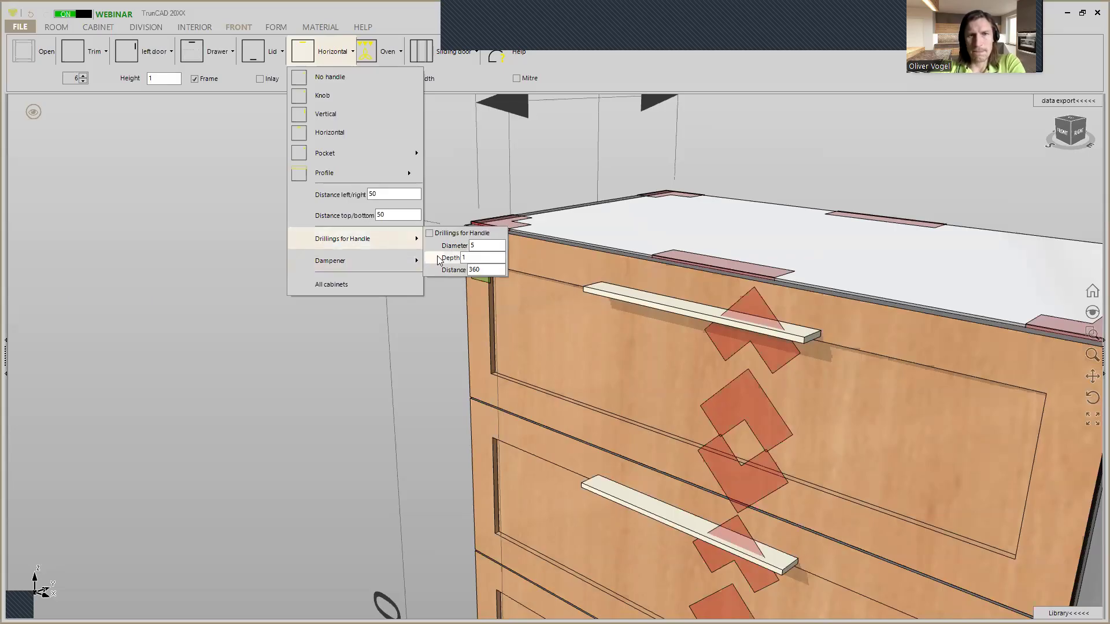
Step: Try a handle drilling distance of 150, and set the distance to 96
double_click(489, 269)
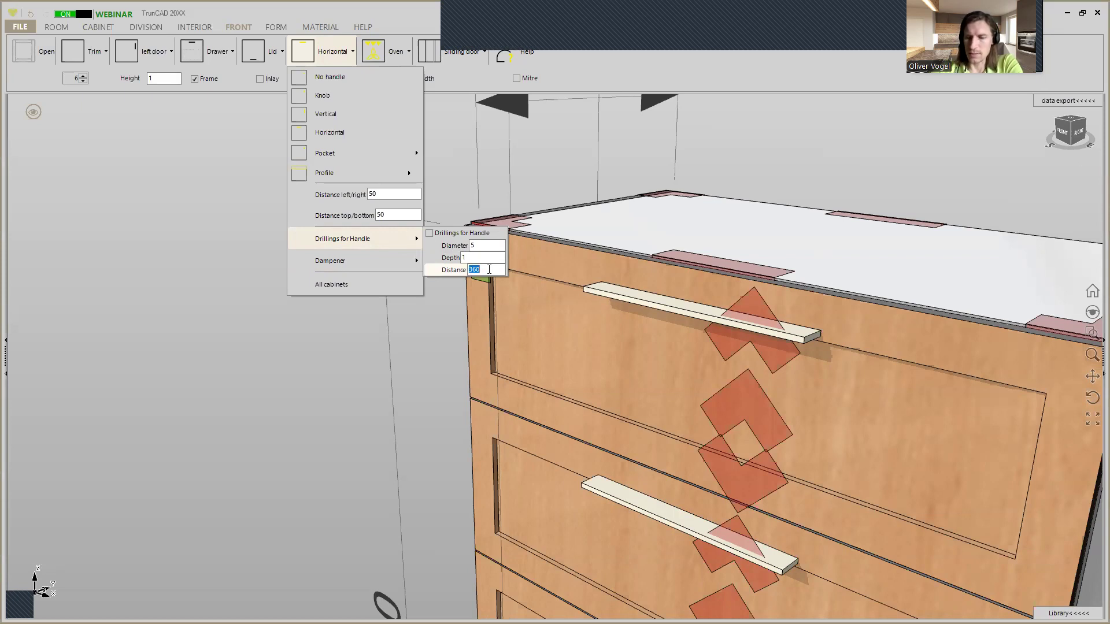
type("1")
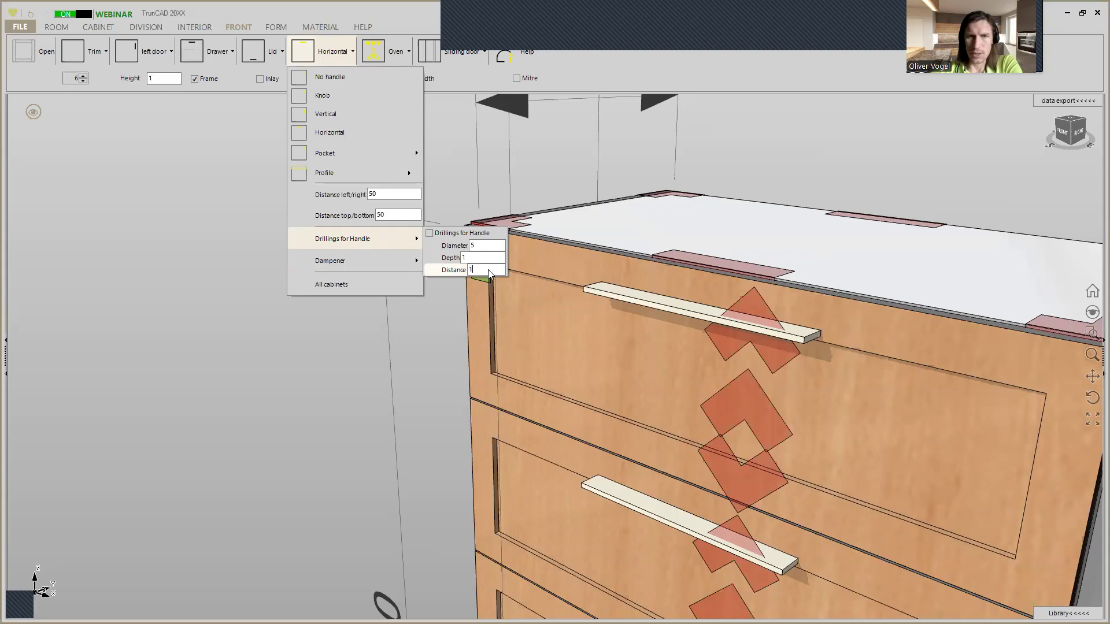
type("50")
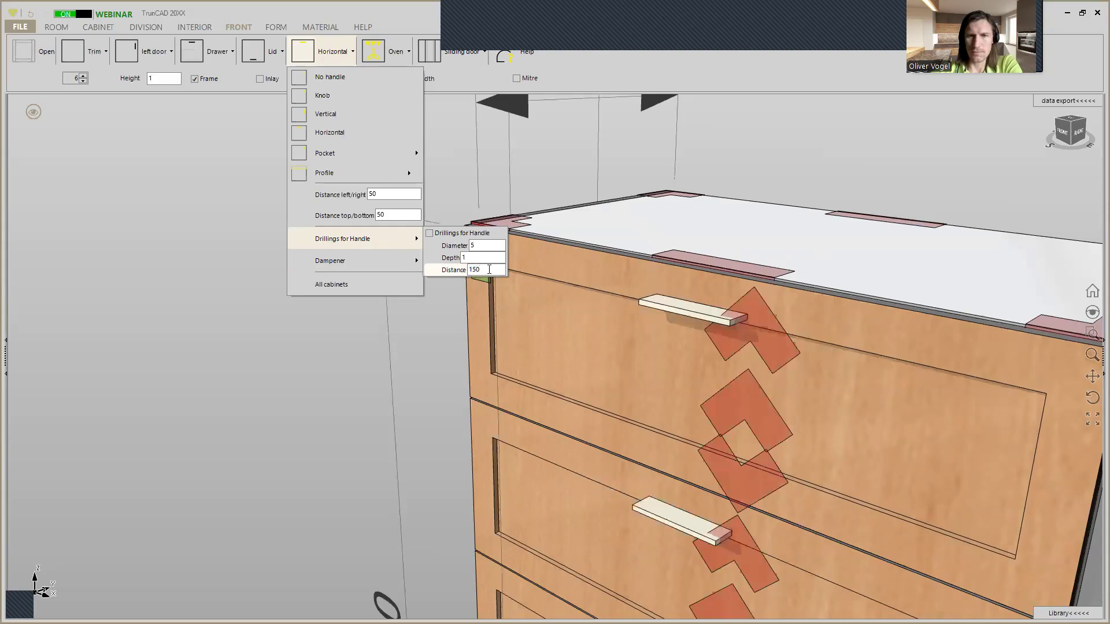
key("BackSpace")
key("BackSpace")
key("BackSpace")
type("96")
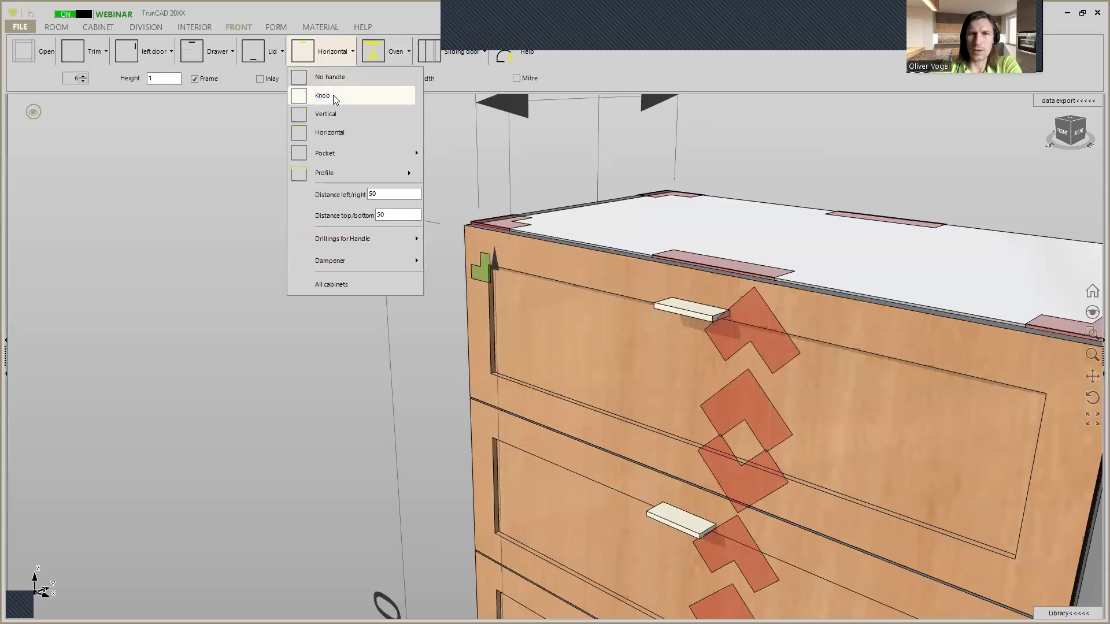
Step: Try the Knob and Pocket handle types on the drawer fronts, and return to the Horizontal handle
left_click(333, 95)
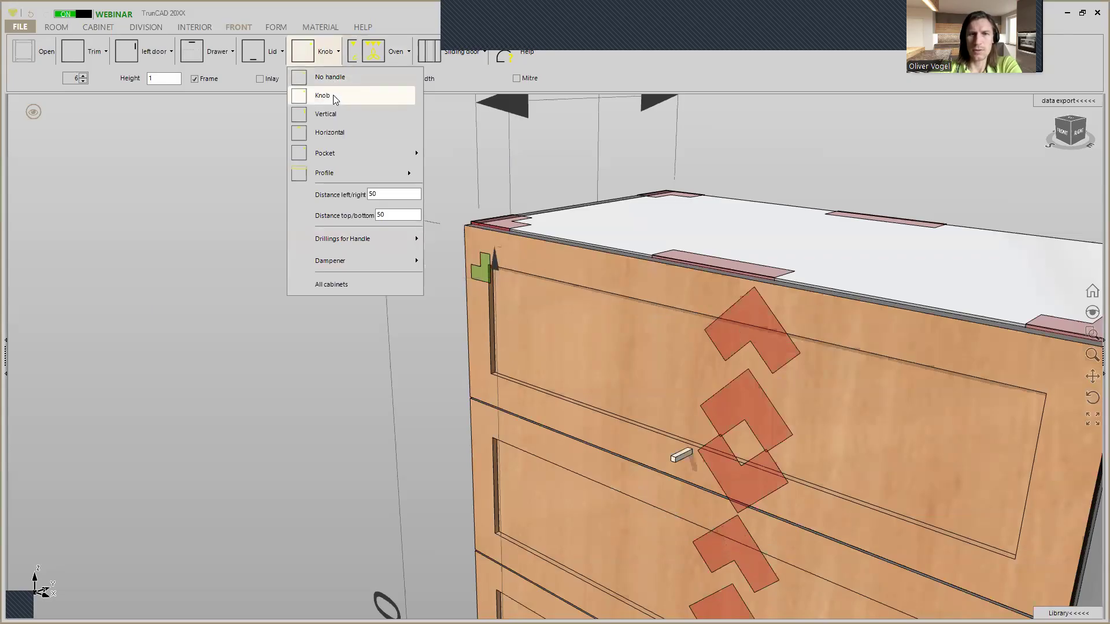
scroll(502, 267, "down", 1)
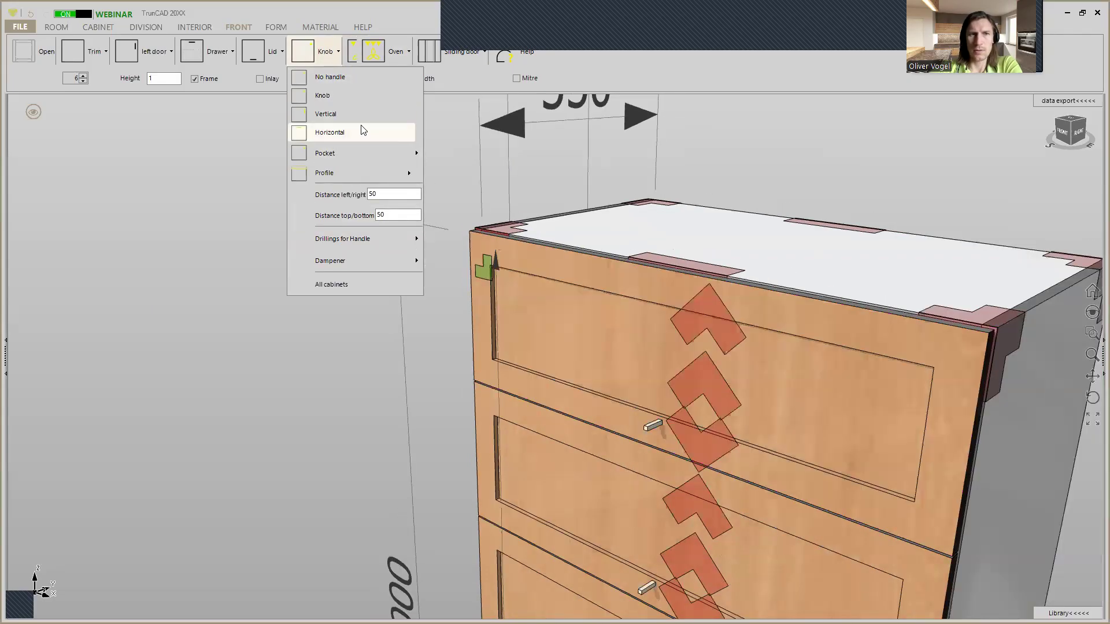
left_click(357, 135)
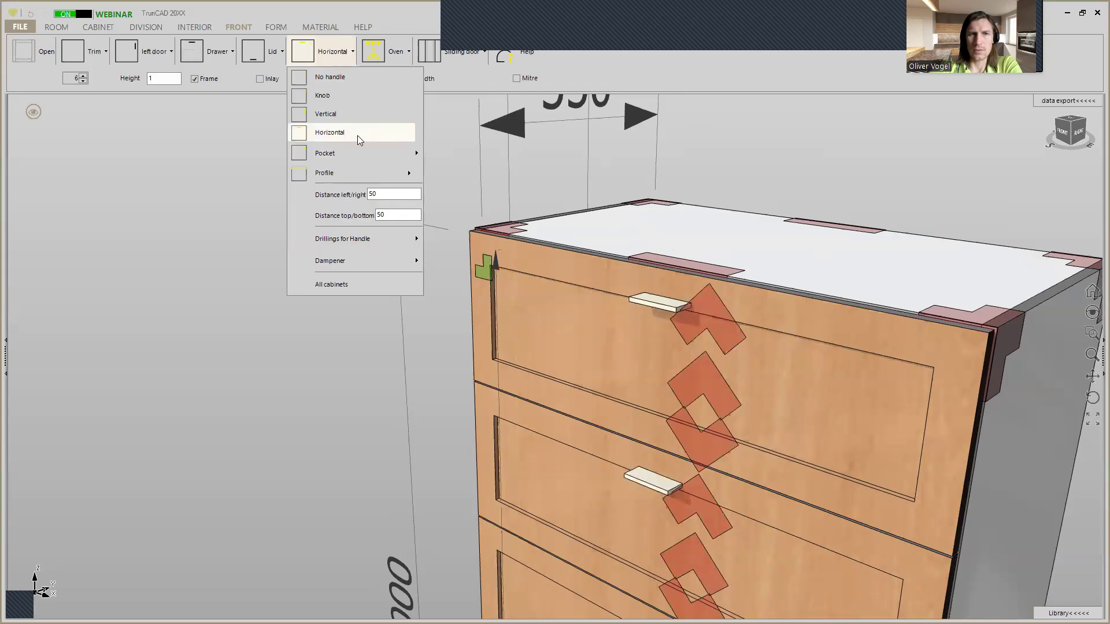
left_click(354, 153)
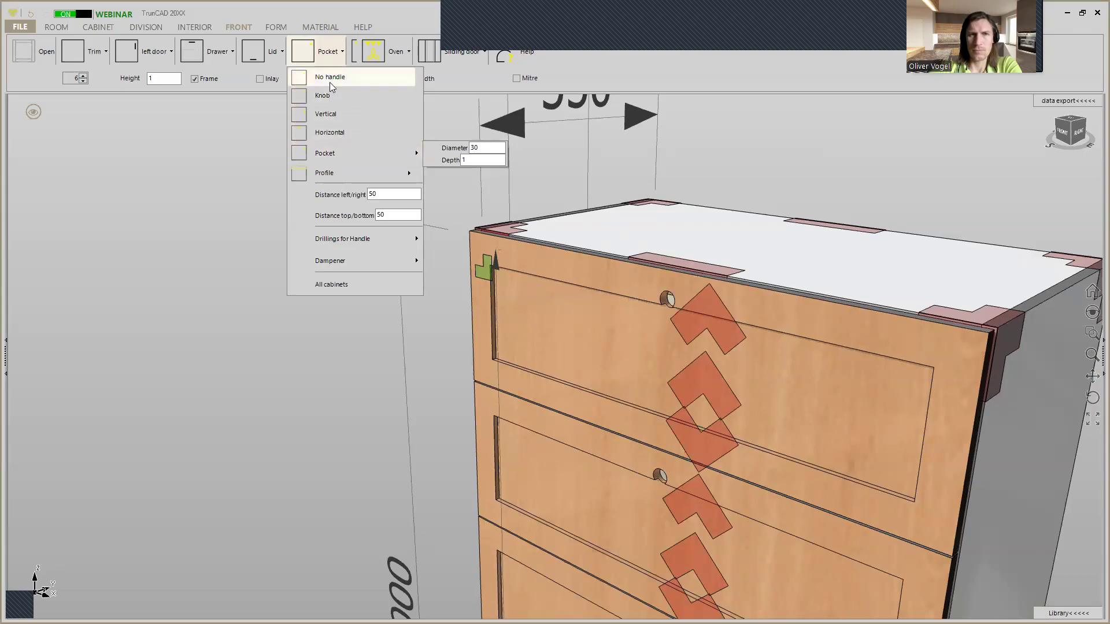
left_click(345, 137)
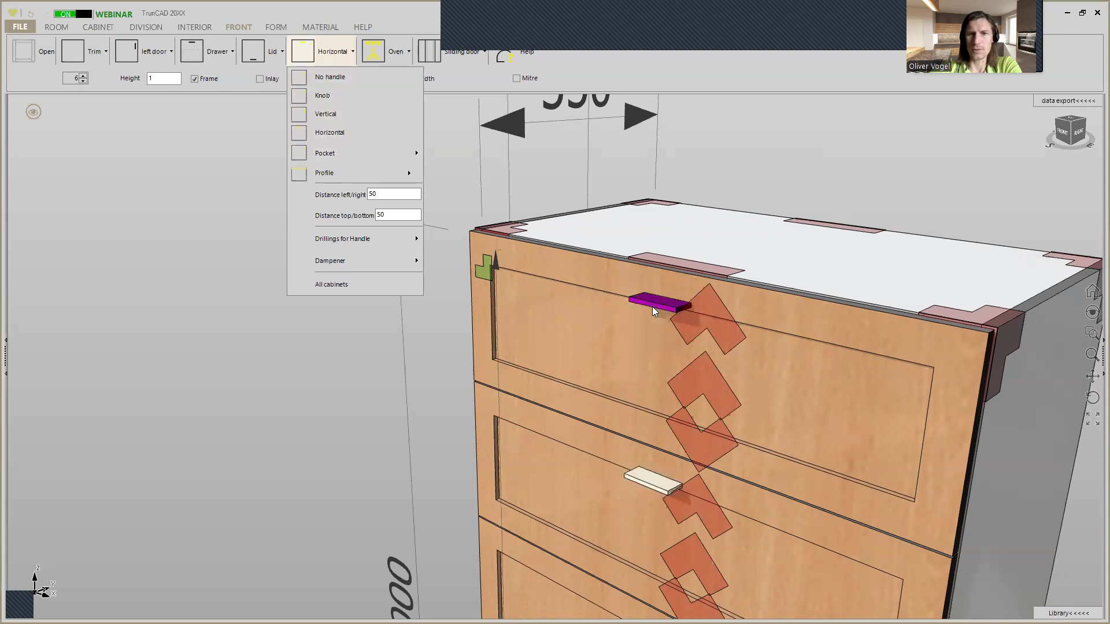
Step: Delete all six drawer fronts from the cabinet area
scroll(652, 305, "down", 4)
scroll(652, 305, "down", 4)
mouse_move(652, 306)
middle_mouse_down()
mouse_move(691, 241)
mouse_move(659, 306)
mouse_move(656, 298)
middle_mouse_up()
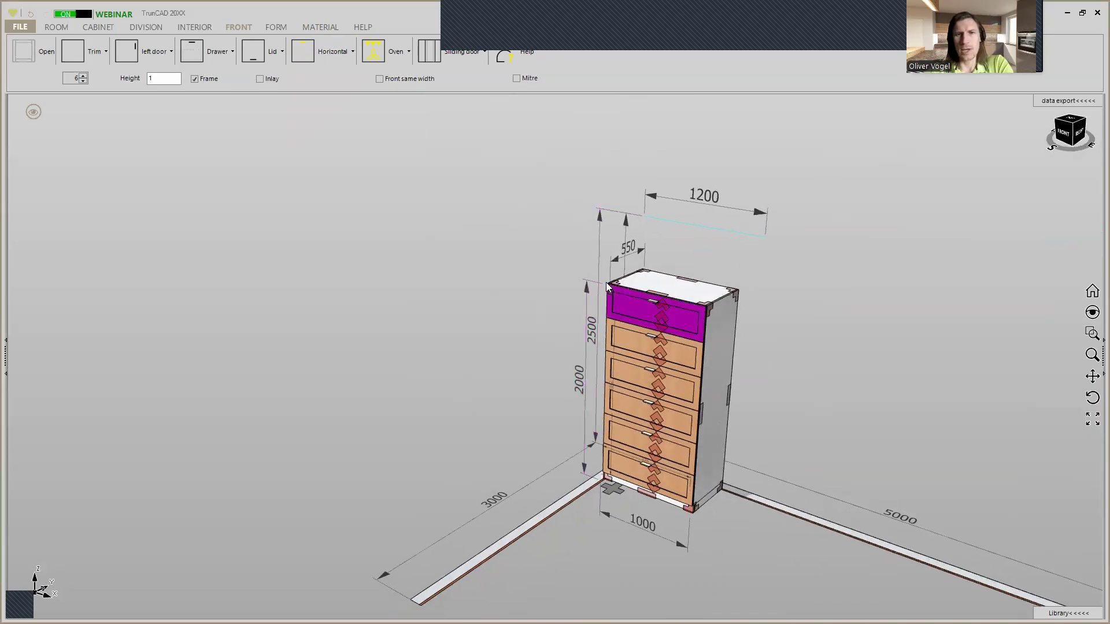
scroll(607, 291, "up", 4)
scroll(606, 290, "down", 4)
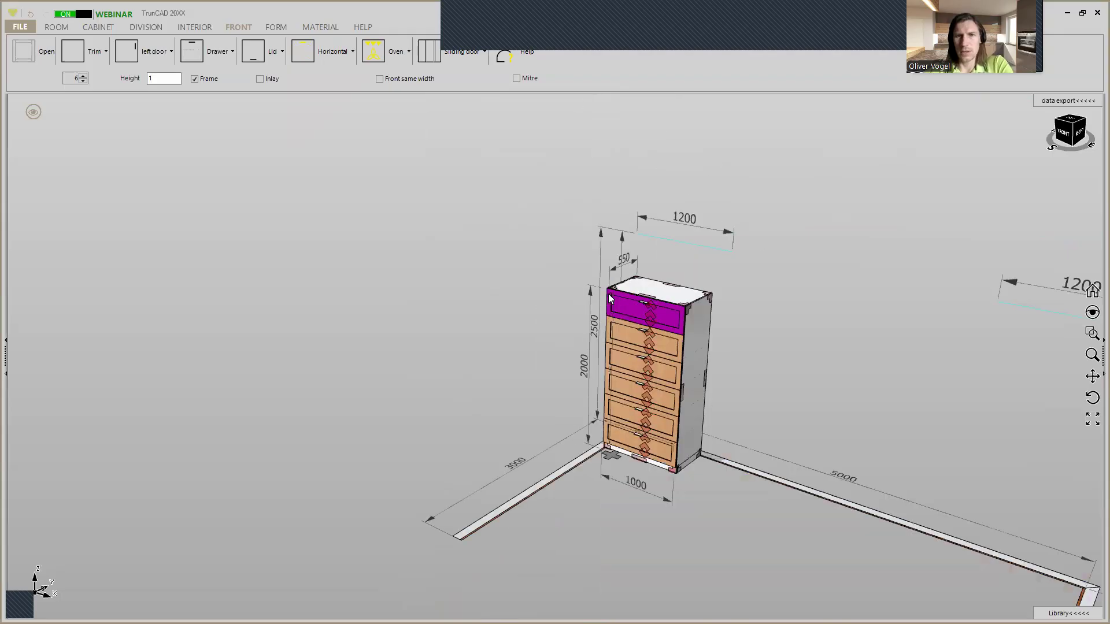
scroll(608, 294, "up", 4)
right_click(613, 299)
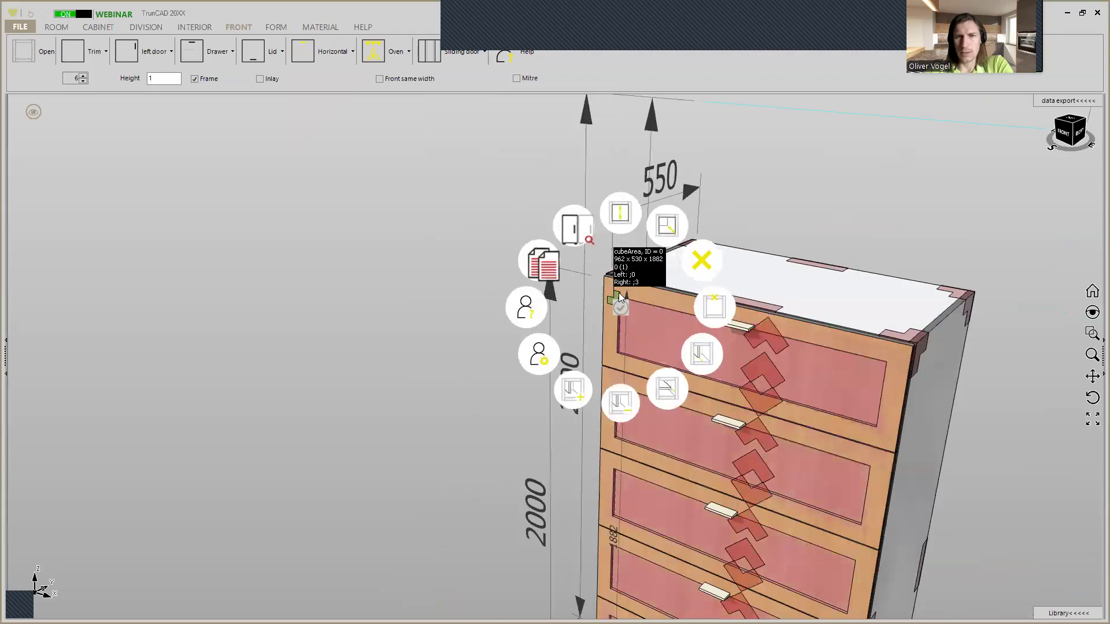
left_click(700, 262)
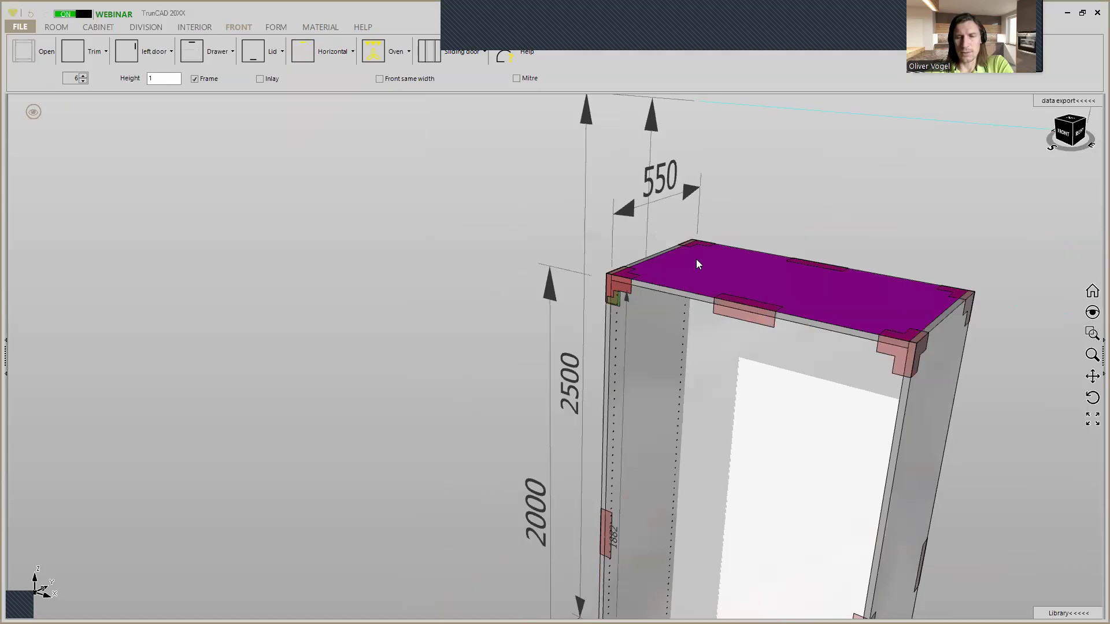
scroll(696, 265, "down", 4)
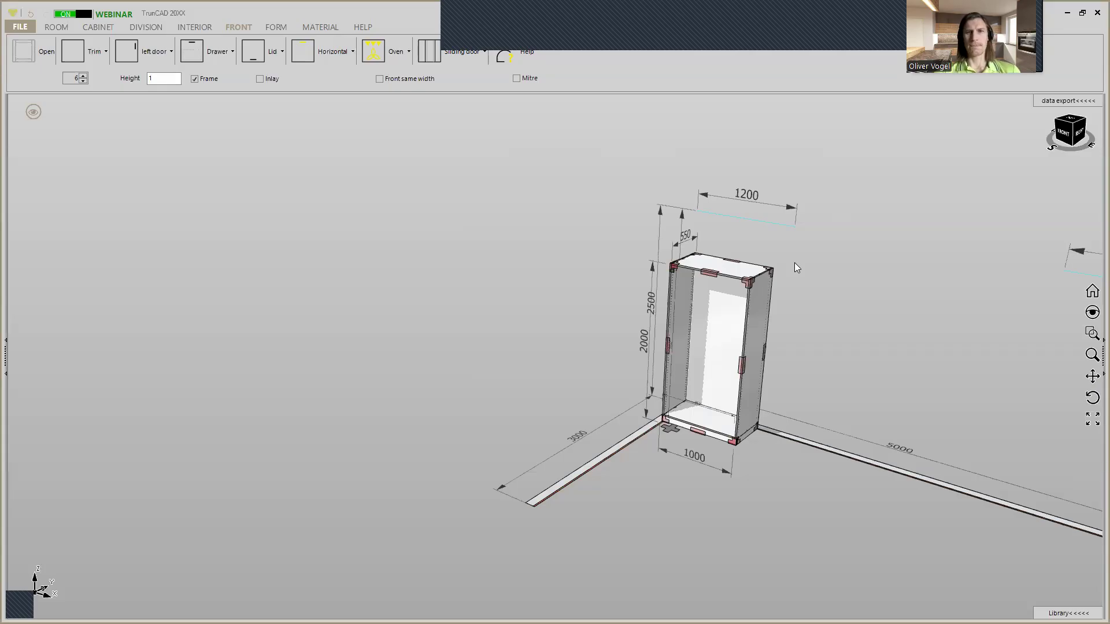
scroll(742, 259, "up", 3)
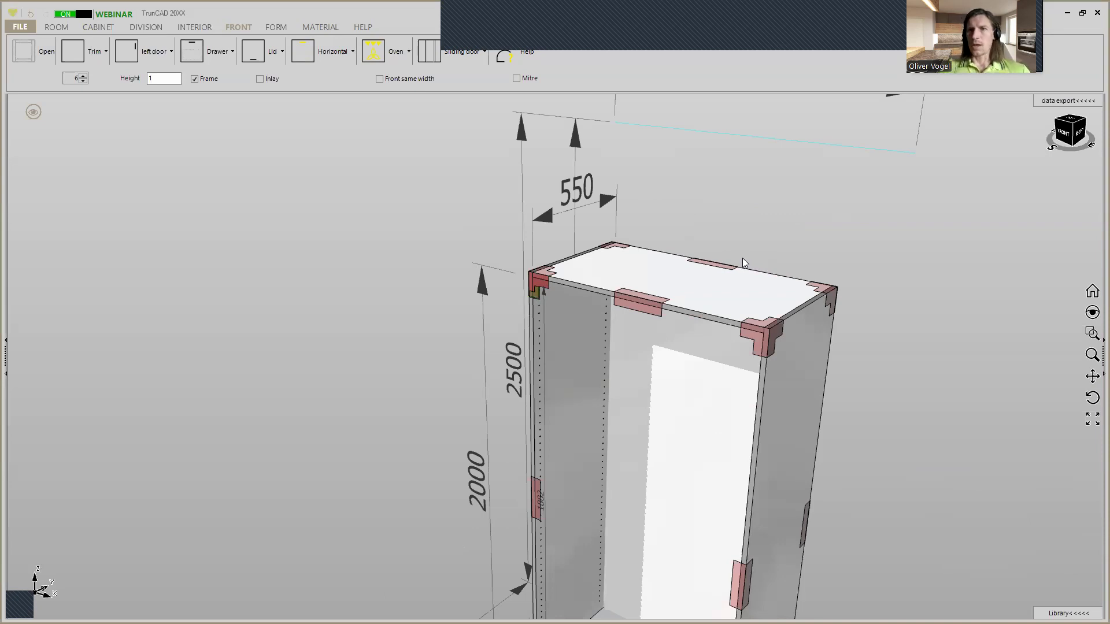
left_click(362, 27)
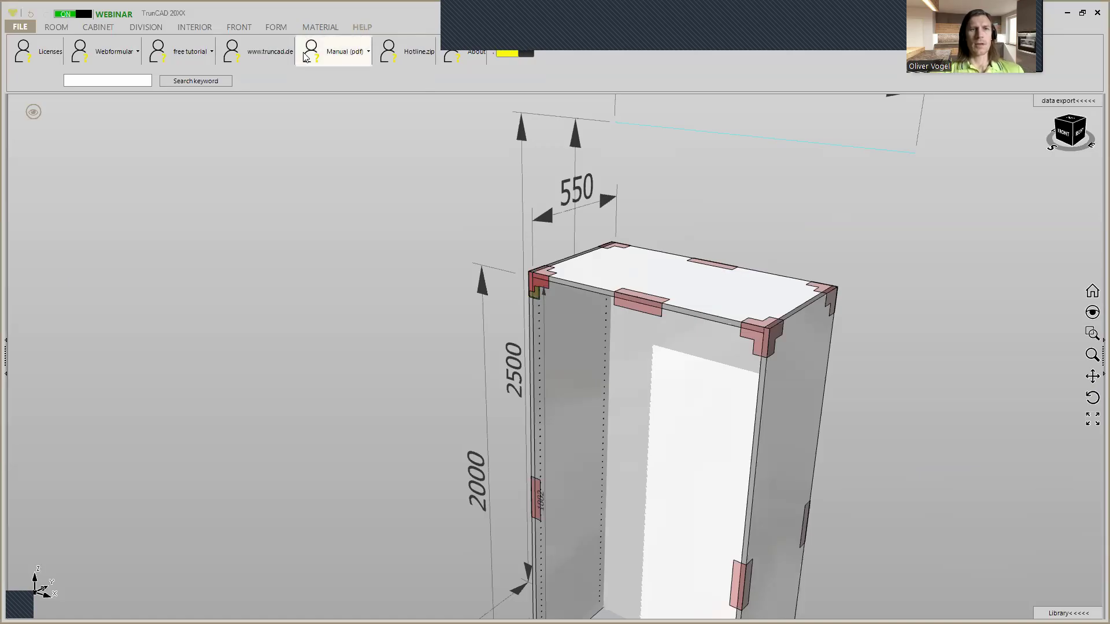
left_click(274, 52)
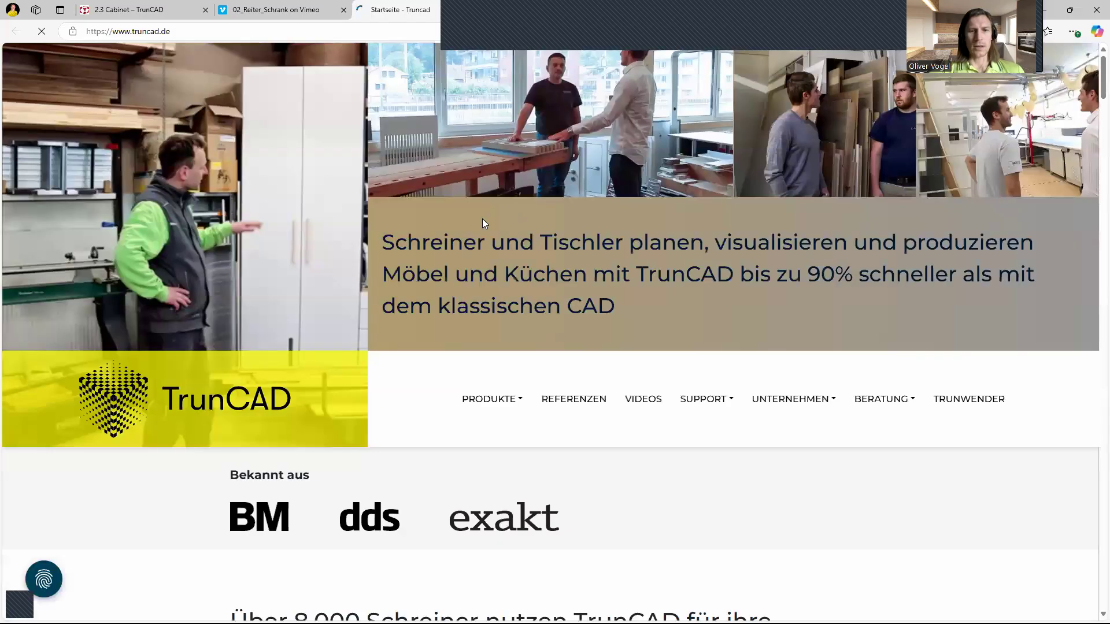
scroll(484, 223, "down", 10)
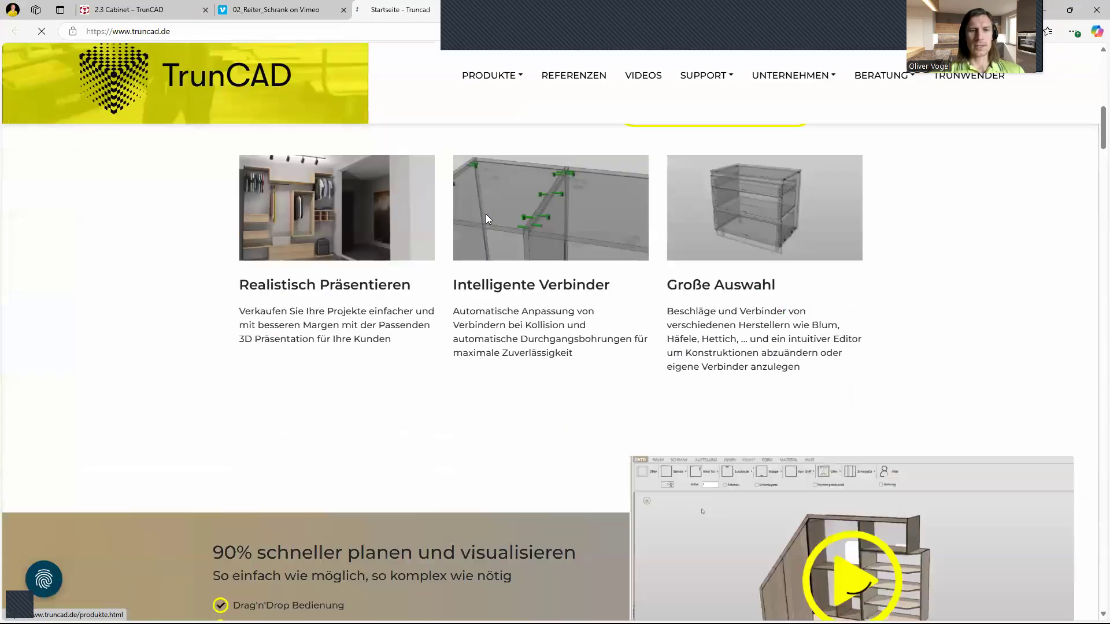
scroll(486, 218, "up", 8)
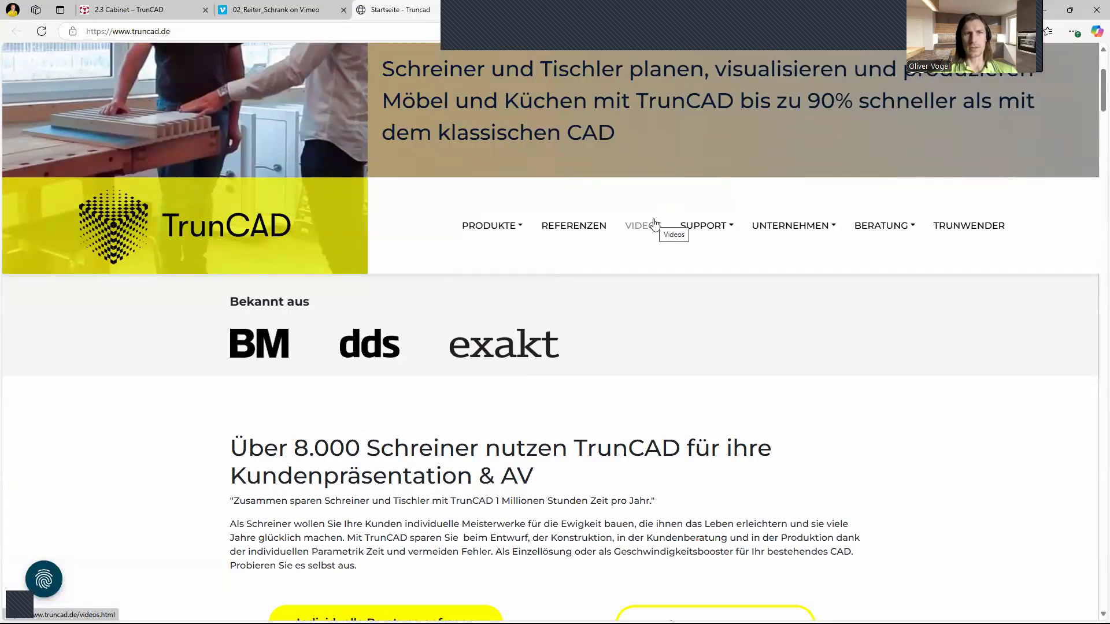
Step: Open the Hardwareanforderung support page and review the minimum and recommended equipment for a single workstation
mouse_move(716, 229)
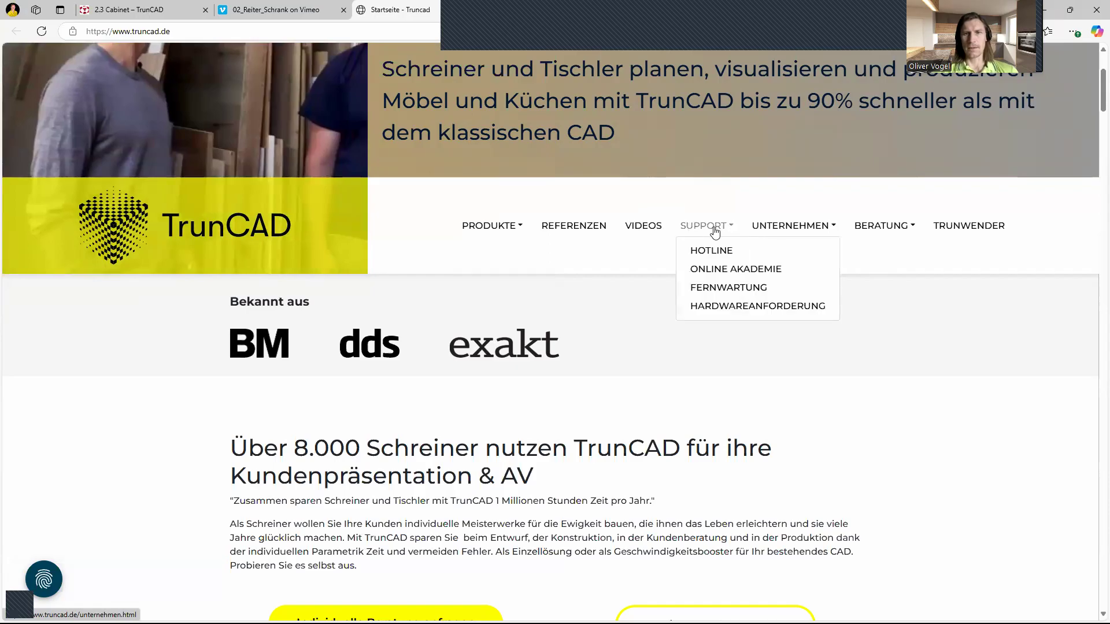
left_click(720, 307)
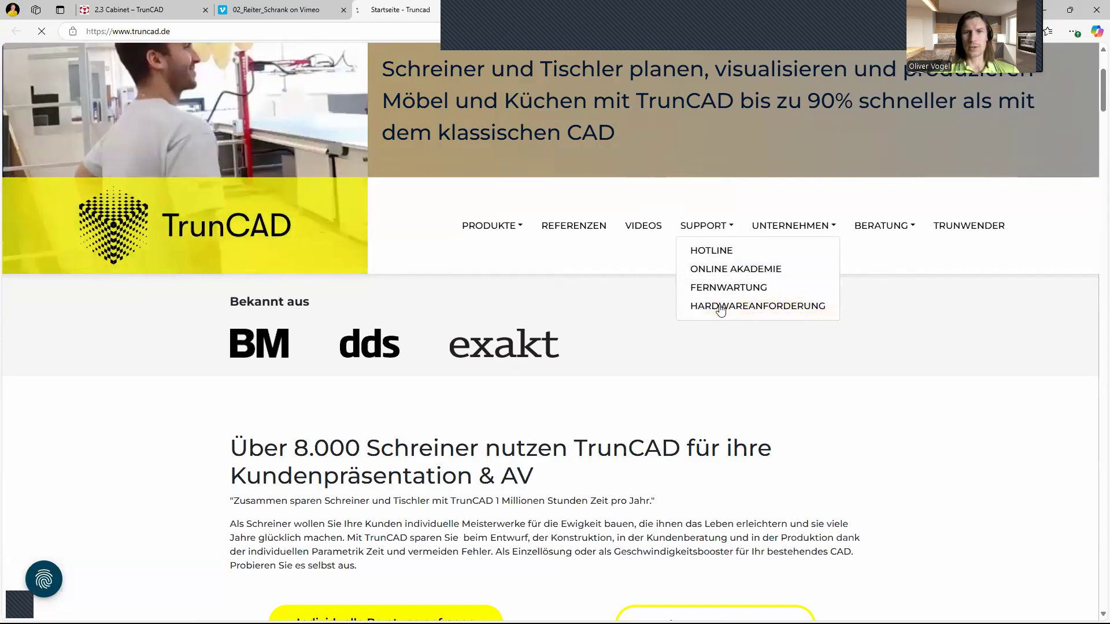
scroll(594, 257, "down", 7)
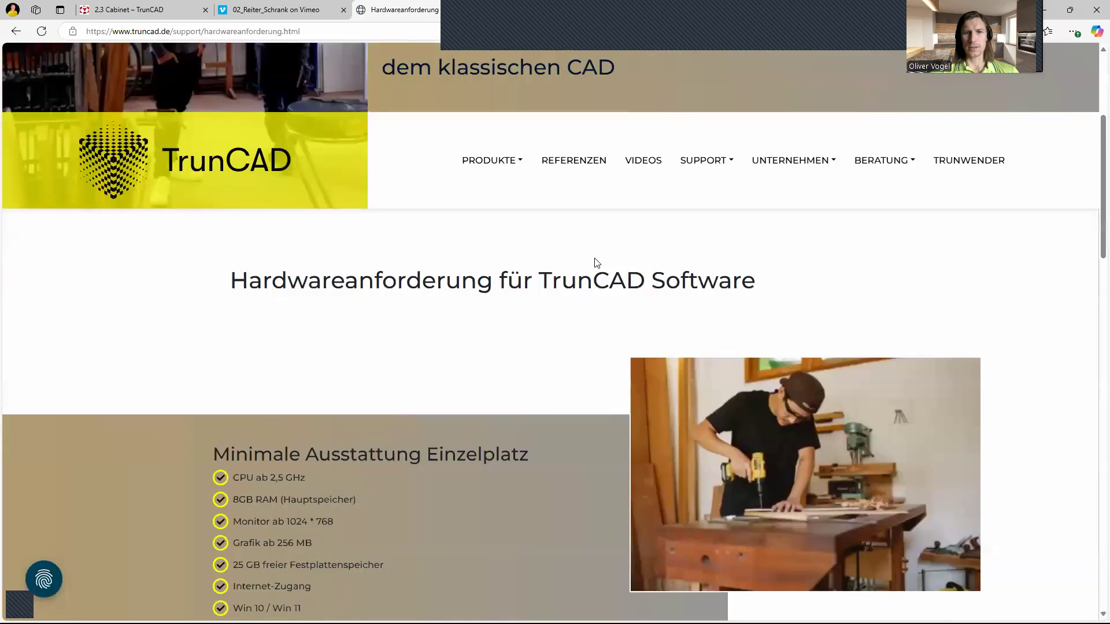
scroll(594, 258, "down", 6)
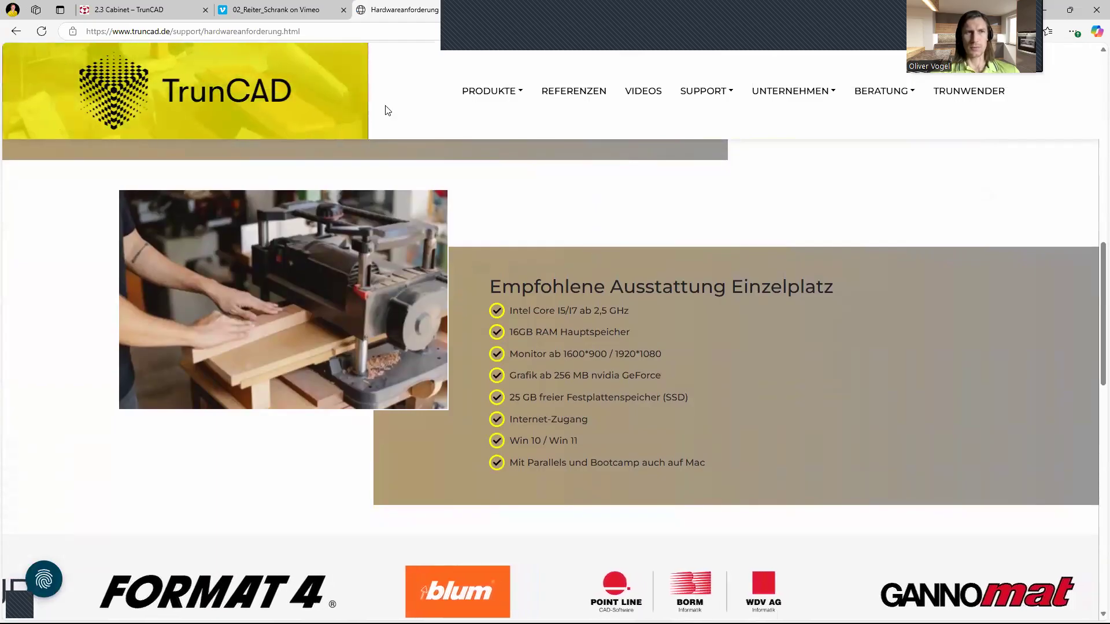
left_click(165, 31)
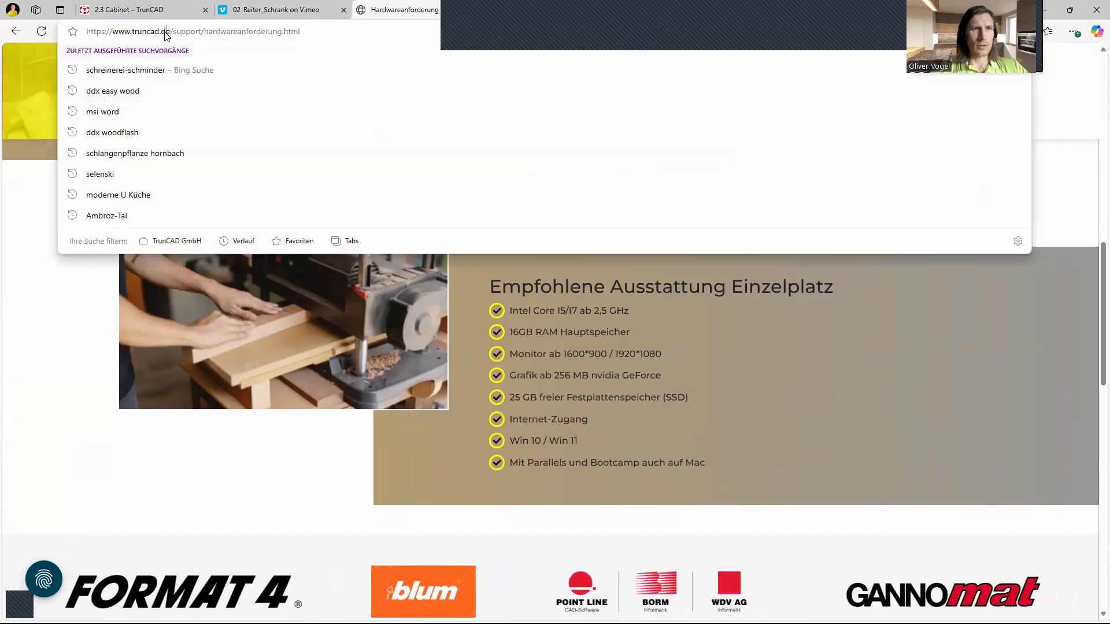
left_click_drag(162, 31, 345, 30)
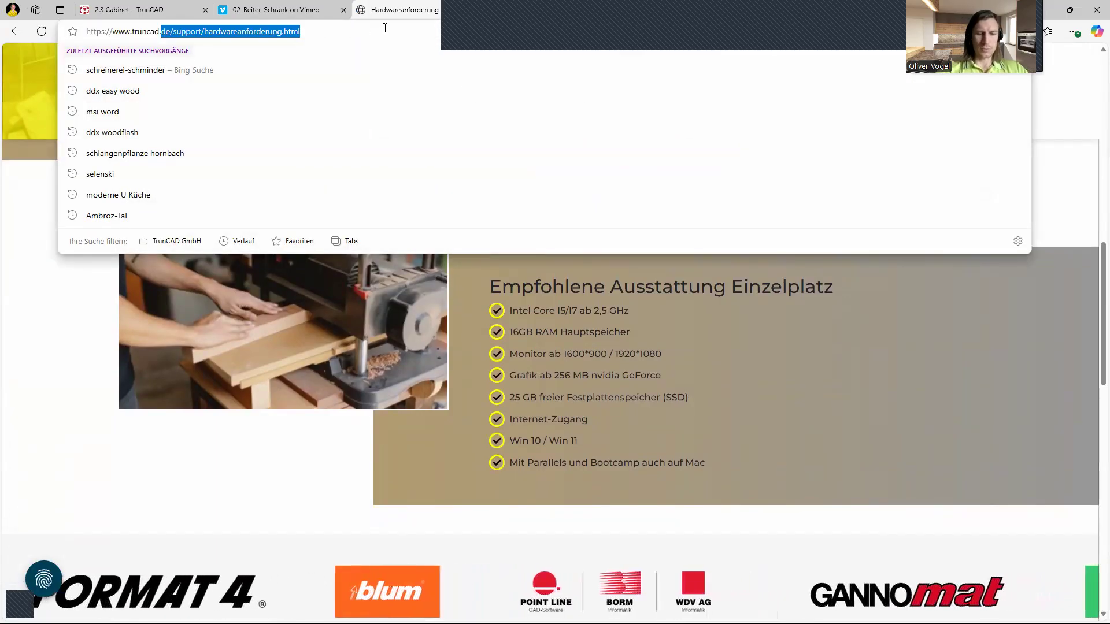
type("com")
key("Return")
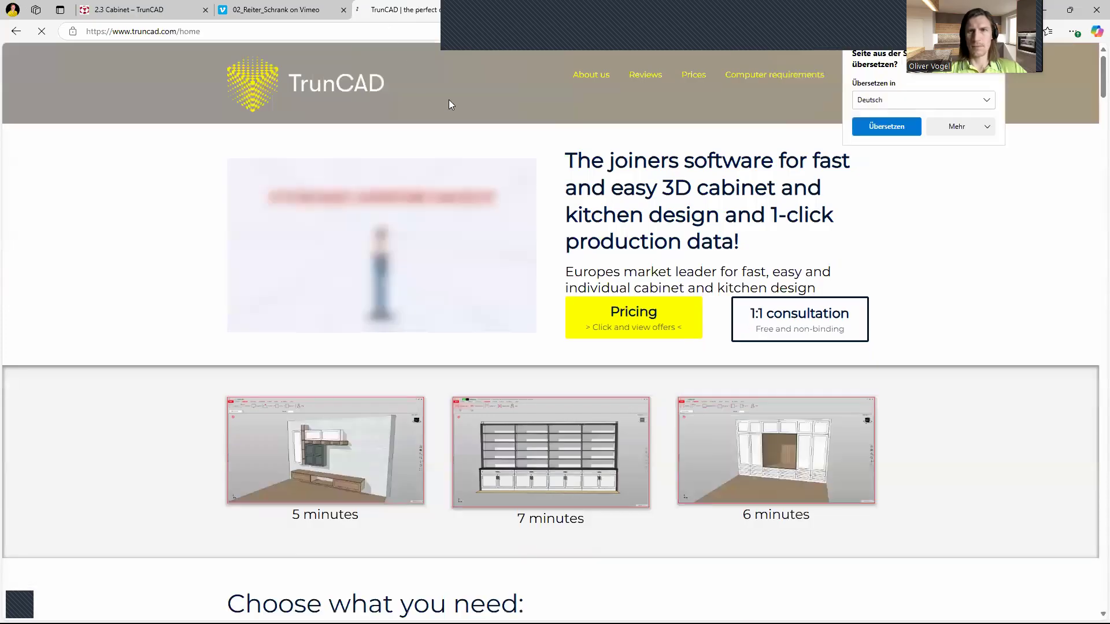
left_click(753, 77)
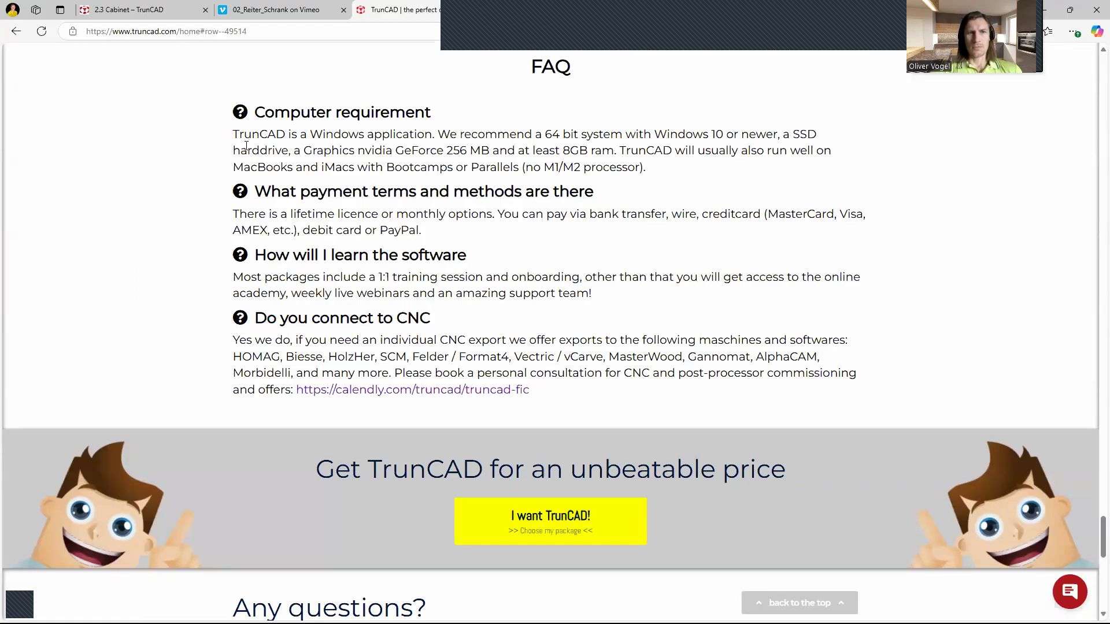
Step: Review the computer requirements in the FAQ, highlight the 8GB ram specification, and minimize the browser
scroll(376, 206, "down", 6)
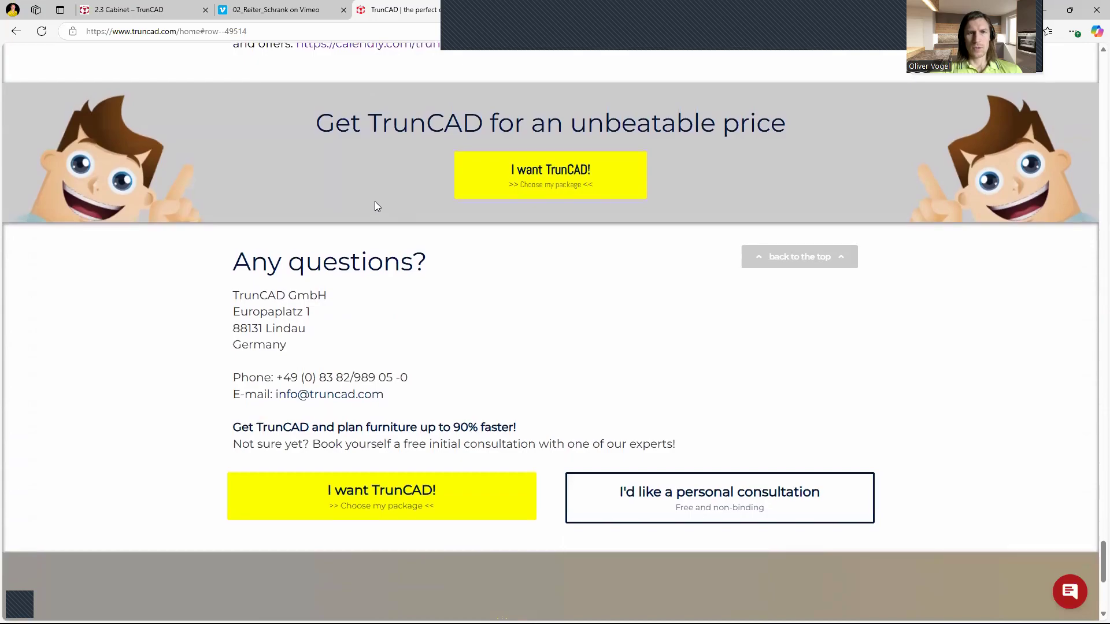
scroll(376, 206, "up", 8)
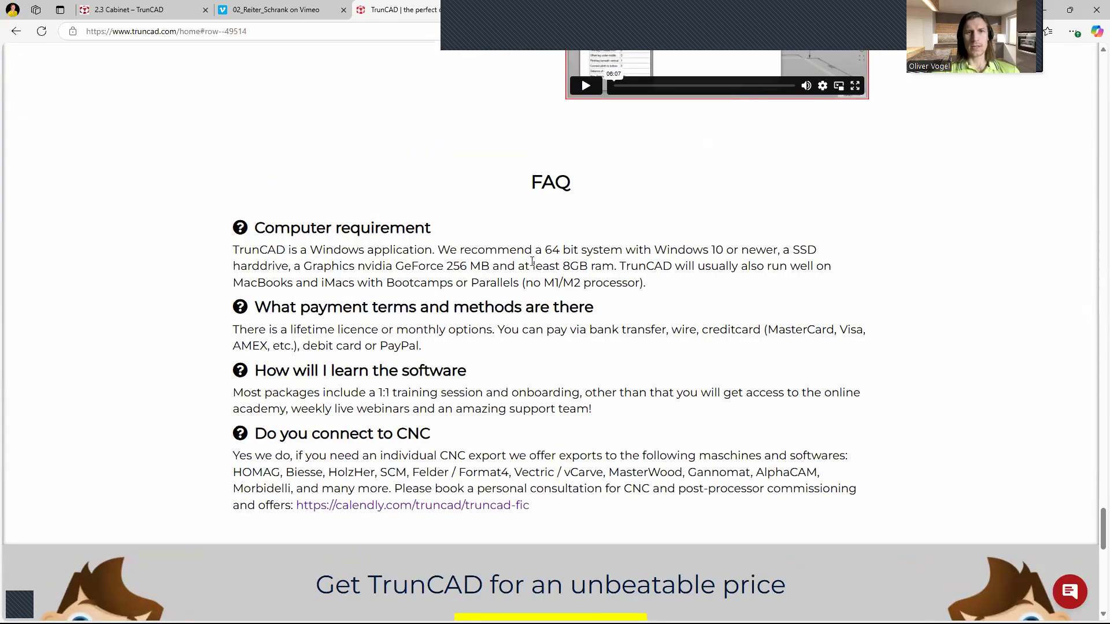
left_click_drag(563, 267, 614, 271)
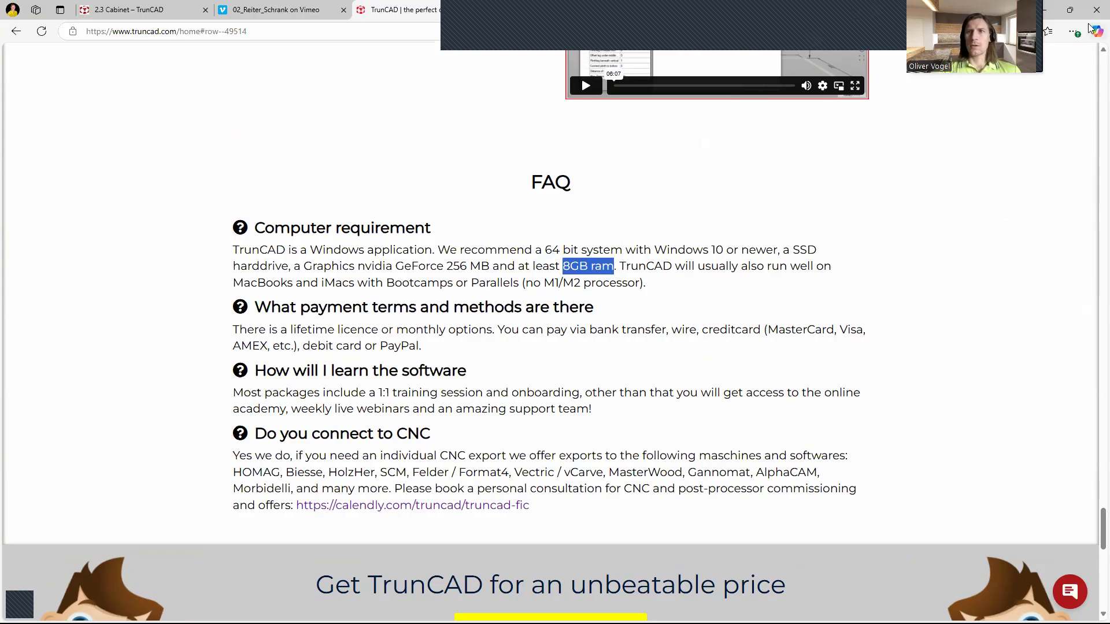
left_click(1047, 10)
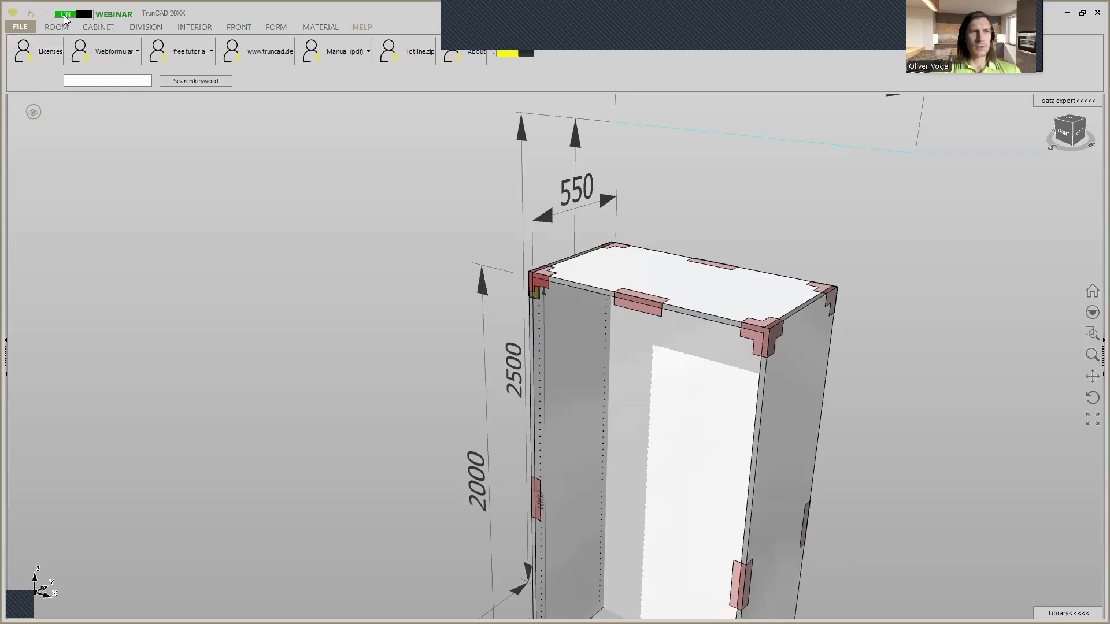
Step: Display the cabinet as a wireframe and examine the drillings and connectors around its upper front corner and side panel
right_click(37, 115)
left_click(75, 45)
left_click(73, 49)
scroll(563, 333, "up", 4)
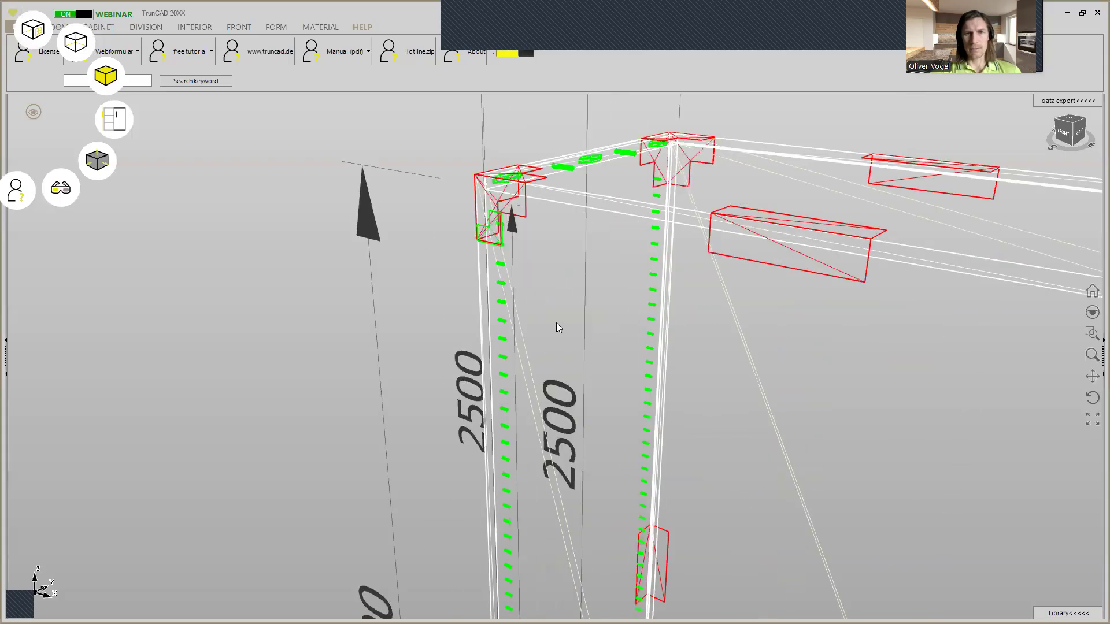
scroll(502, 232, "up", 3)
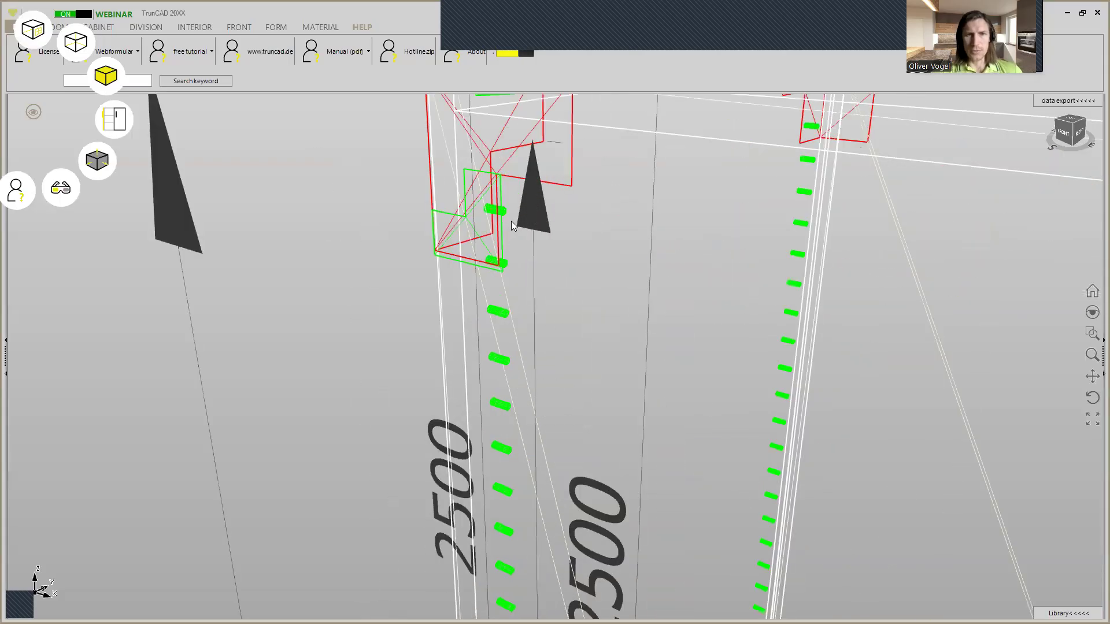
scroll(511, 220, "down", 1)
scroll(511, 221, "down", 3)
middle_click_drag(511, 221, 511, 136)
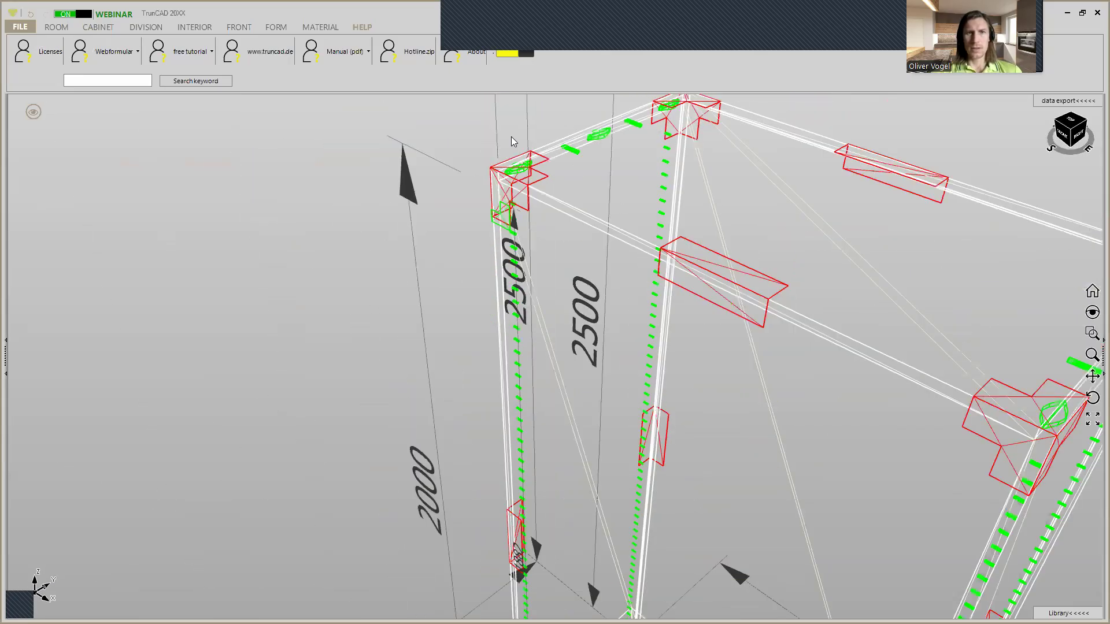
scroll(512, 138, "up", 3)
scroll(512, 139, "down", 2)
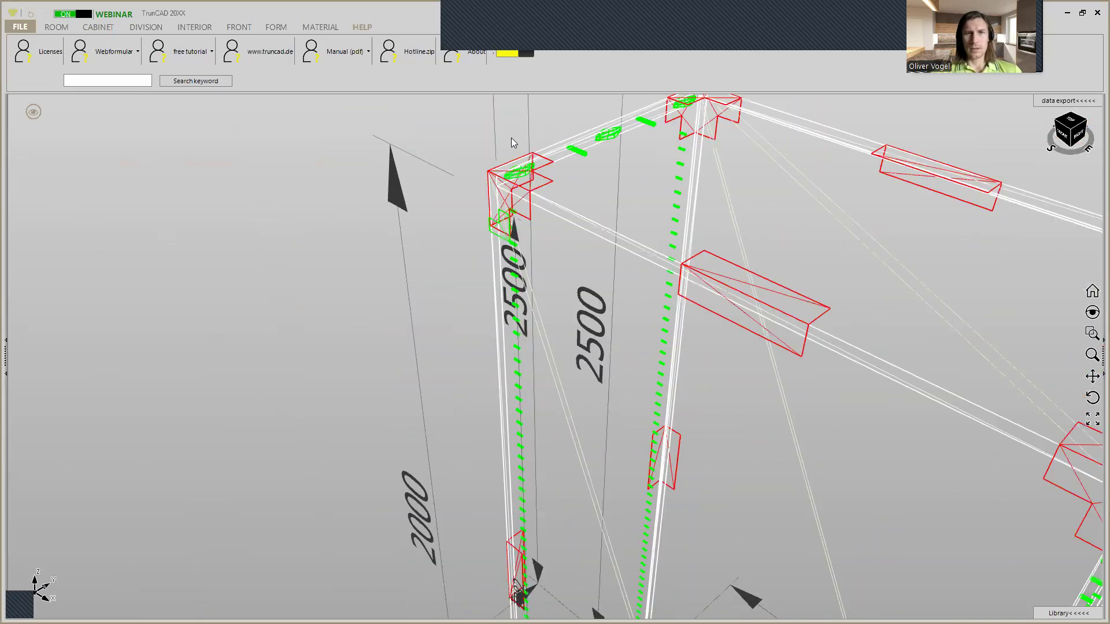
scroll(565, 181, "down", 4)
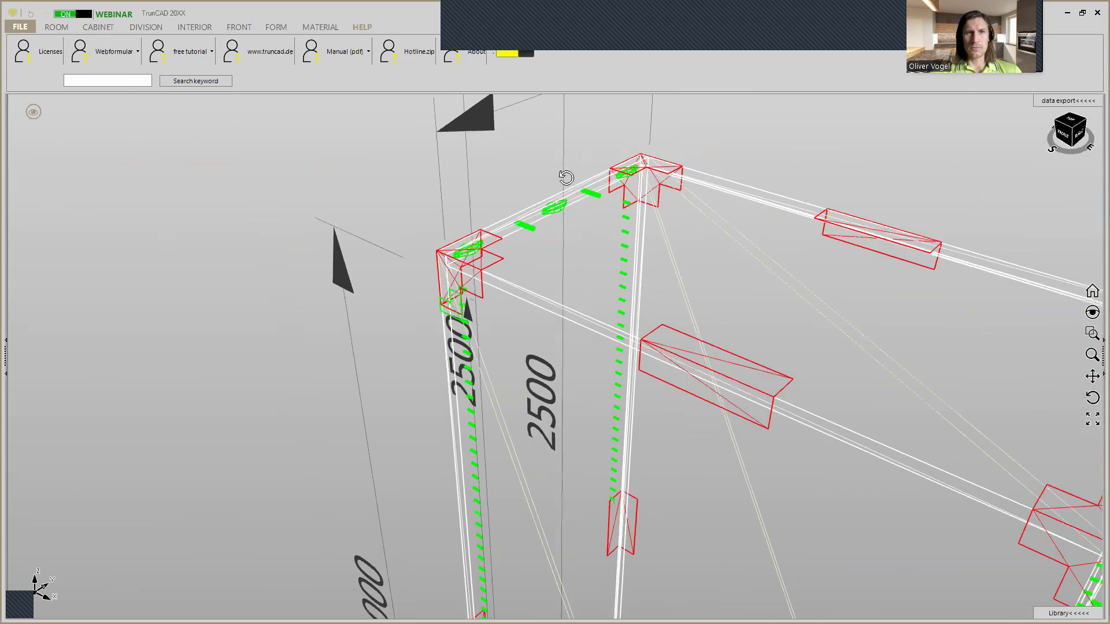
Step: Toggle the cabinet's drillings and connectors off and on several times, and leave them switched off
left_click(69, 14)
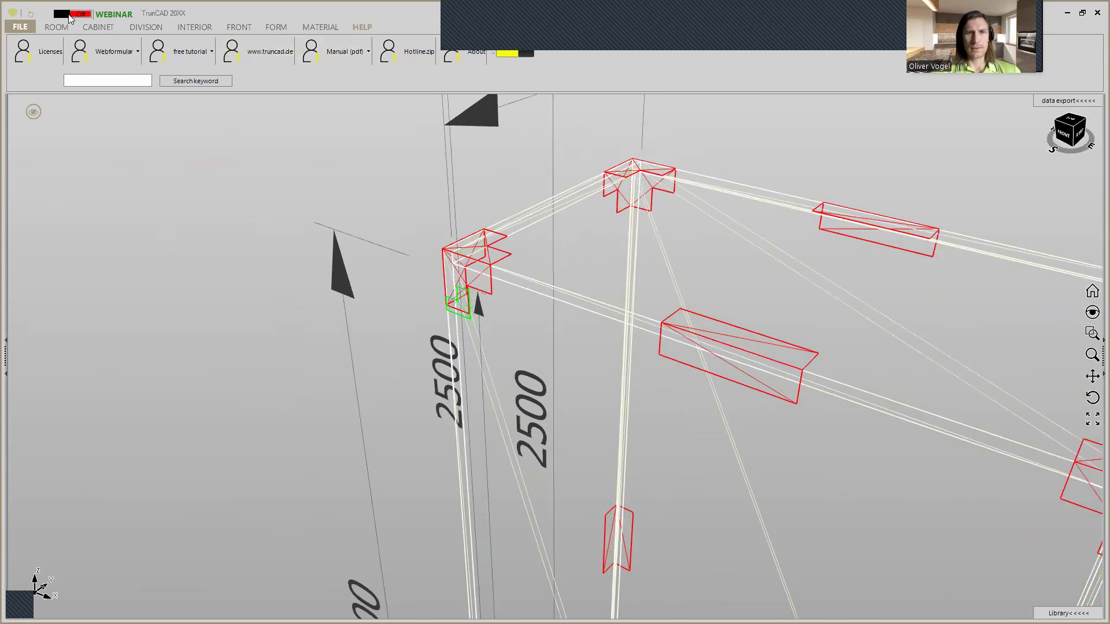
left_click(72, 15)
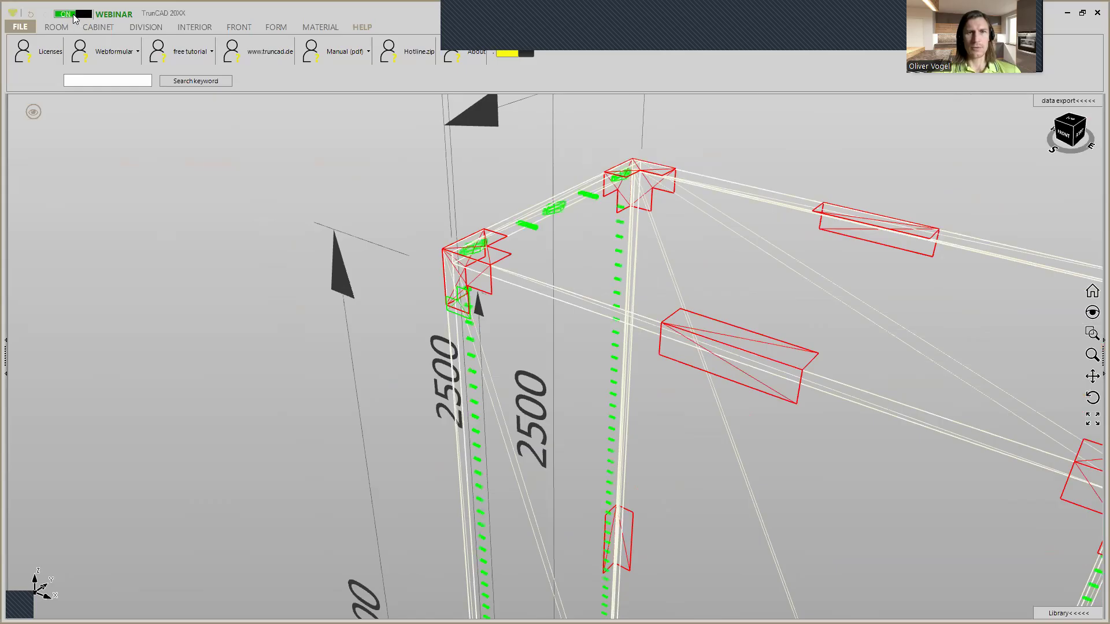
left_click(75, 17)
left_click(75, 17)
left_click(75, 17)
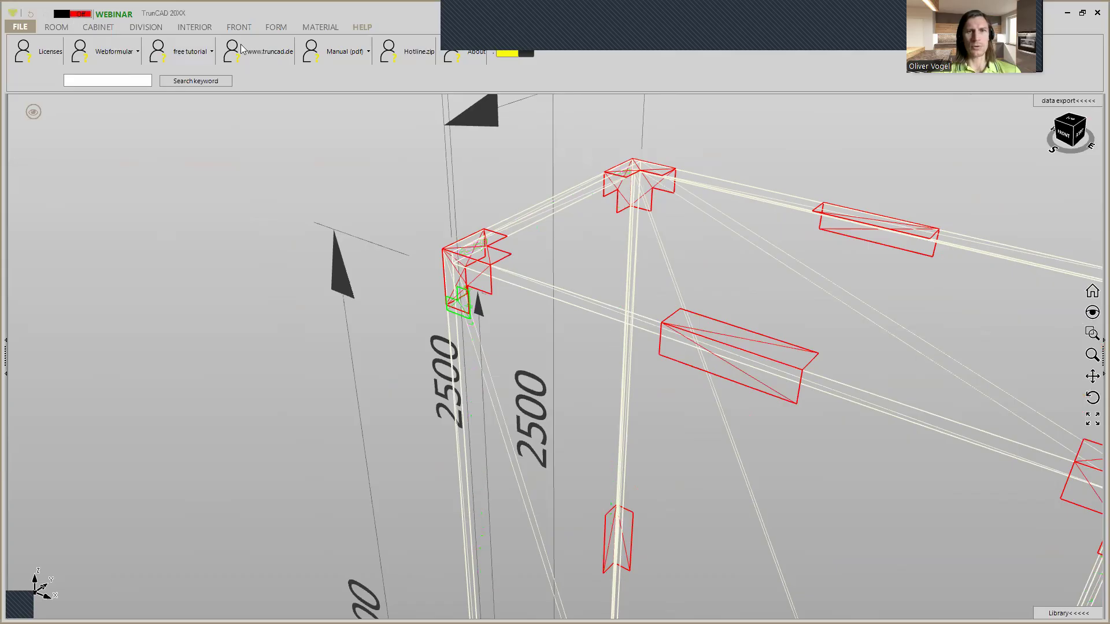
scroll(628, 278, "down", 5)
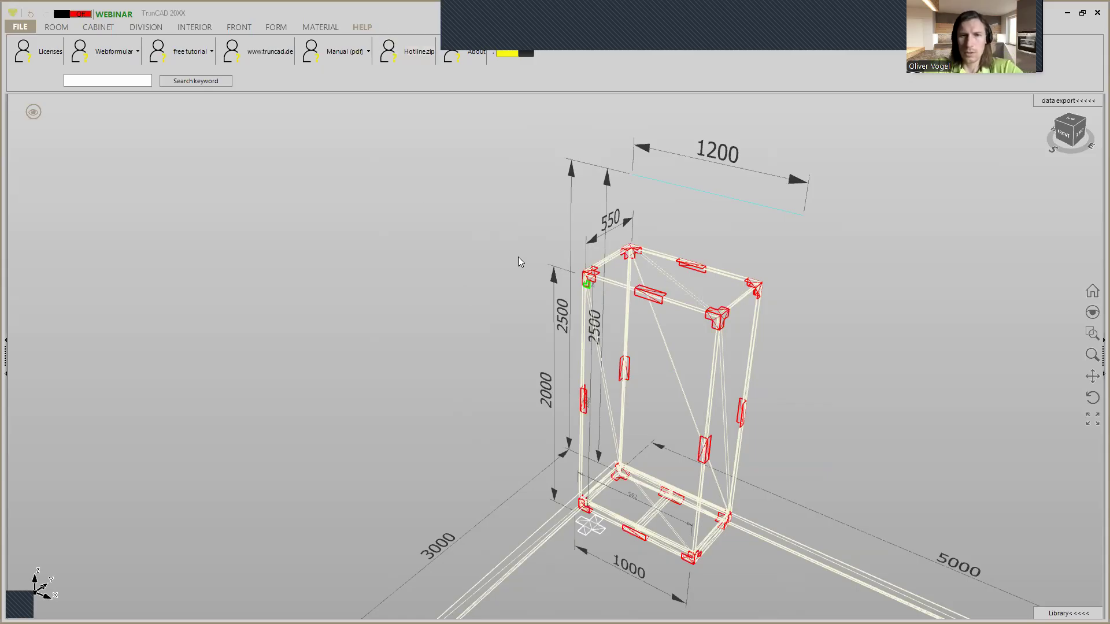
scroll(659, 282, "up", 5)
scroll(659, 280, "down", 5)
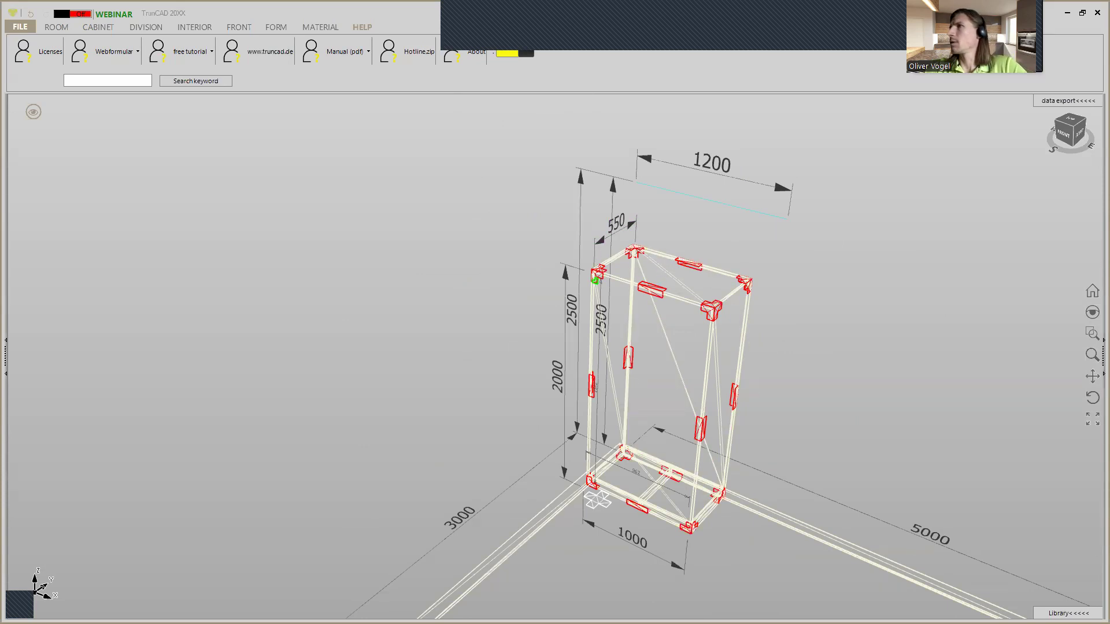
Step: Switch to the support portal in the browser, search for "nail", and open the article "Attach nailer behind back panel"
key("alt+Tab")
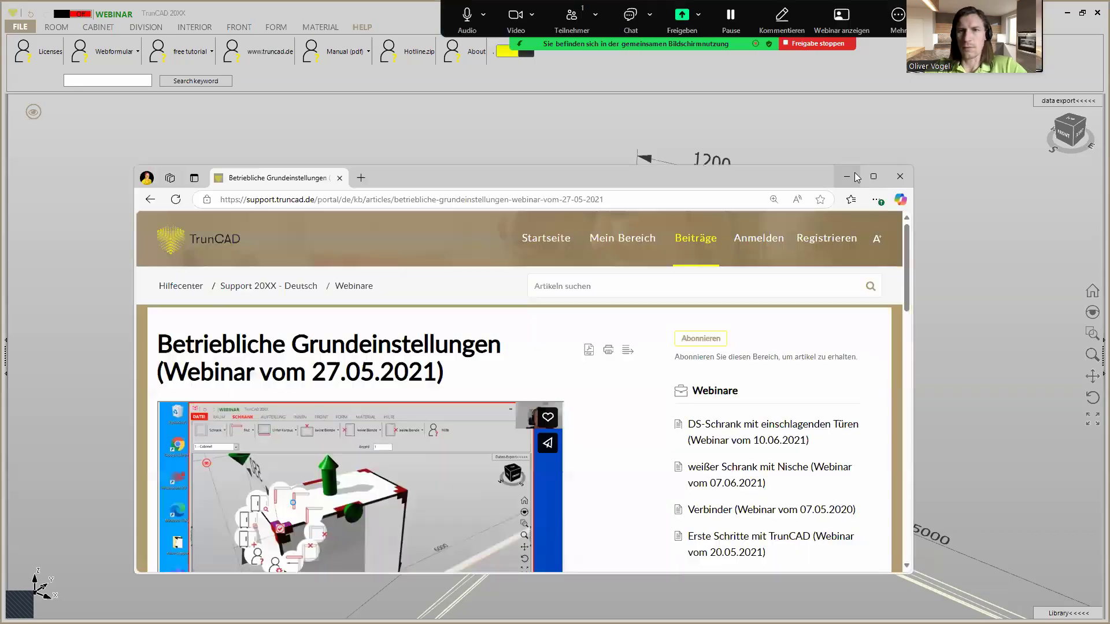
left_click(871, 179)
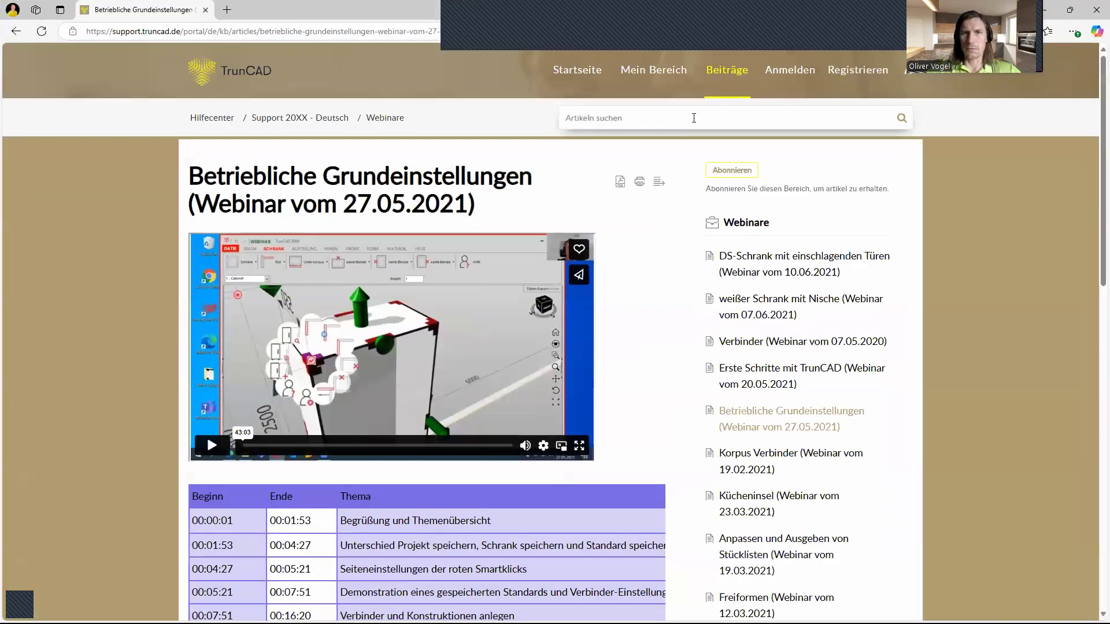
left_click(693, 118)
type("nailer")
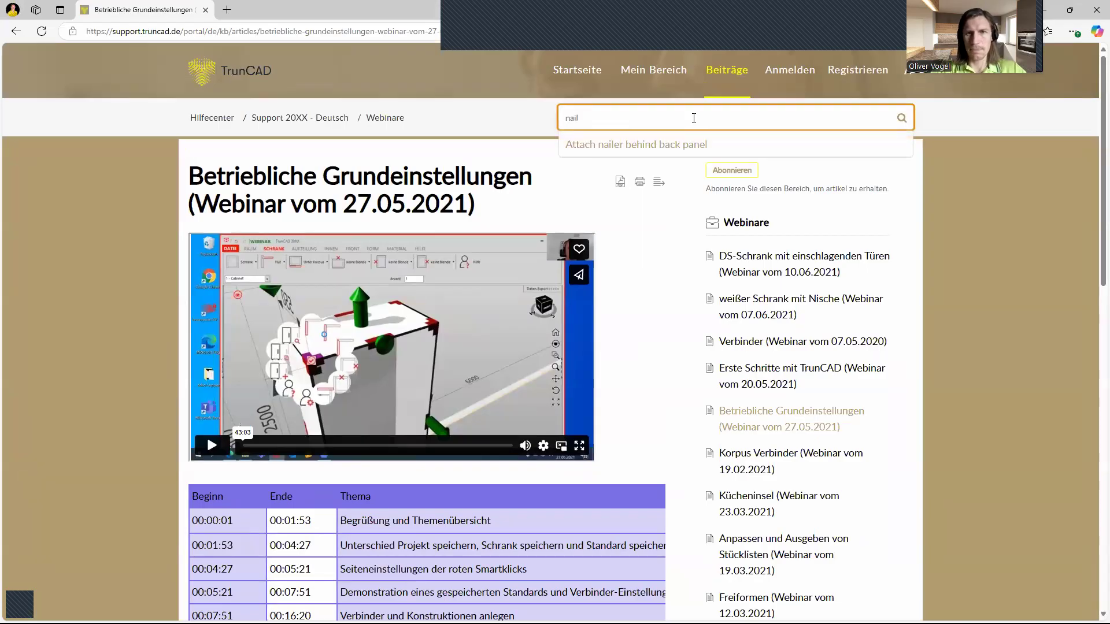
left_click(686, 152)
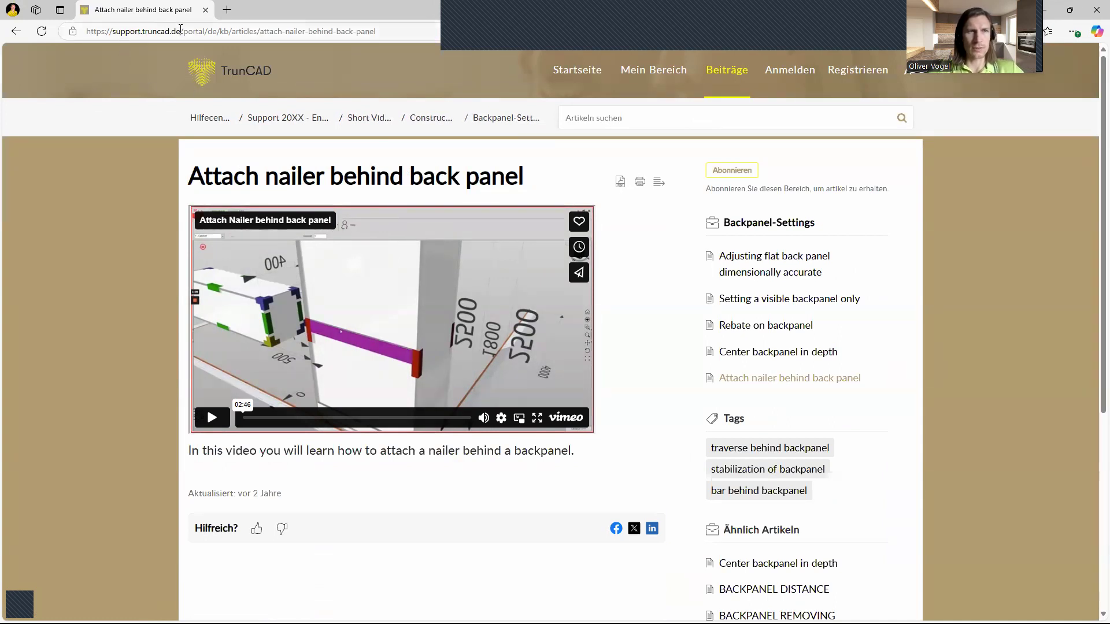
Step: Look at the Support 20XX - English section of the Hilfecenter, and return to the language overview
left_click(220, 122)
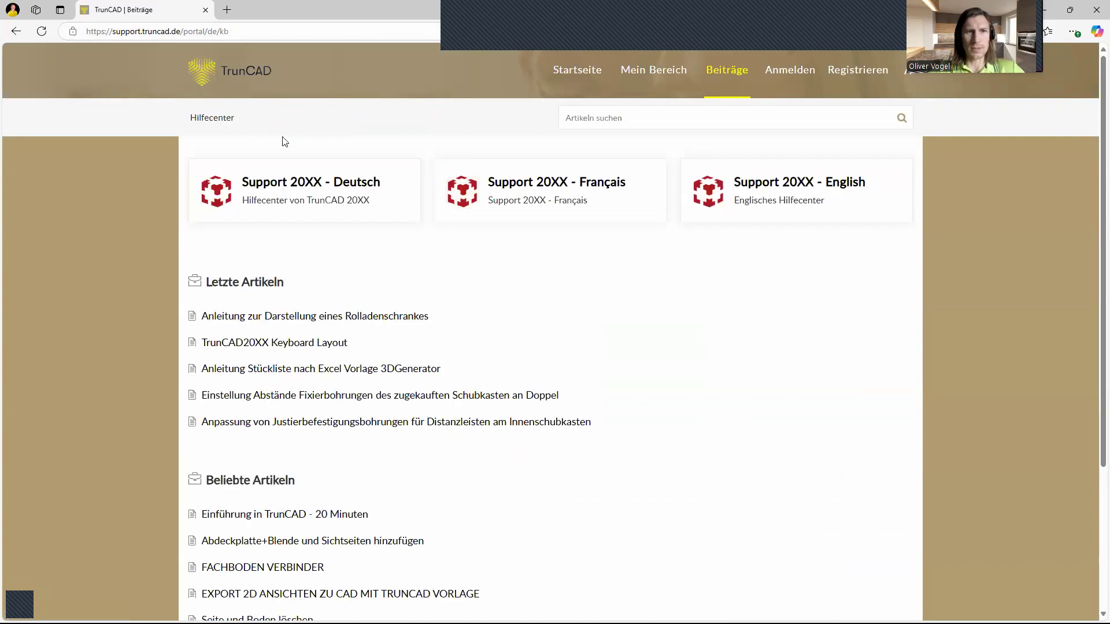
left_click(825, 194)
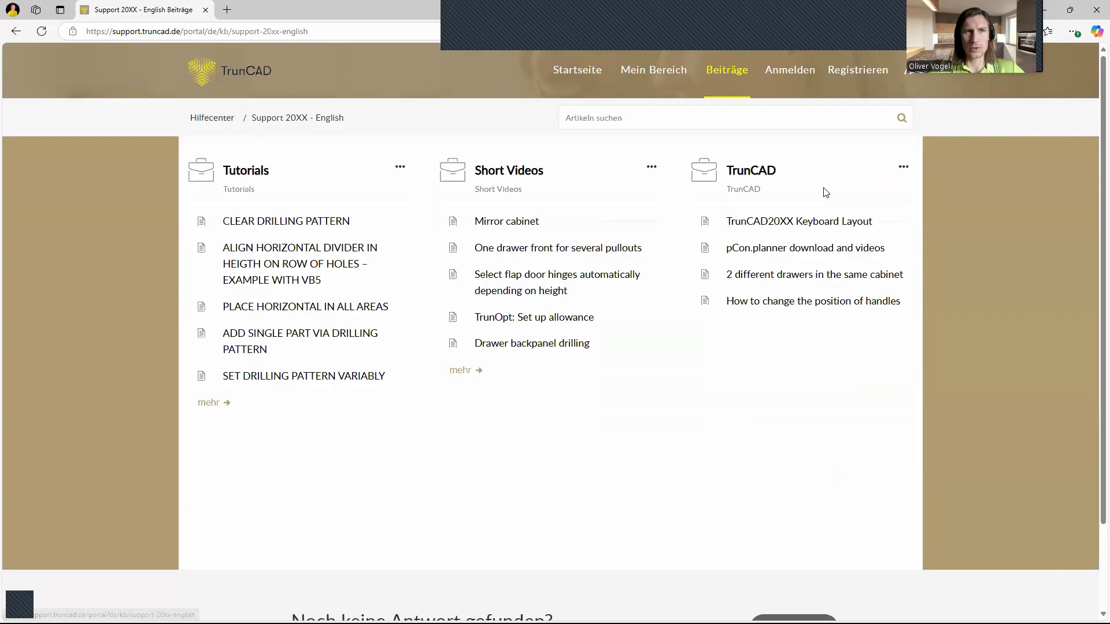
left_click(17, 31)
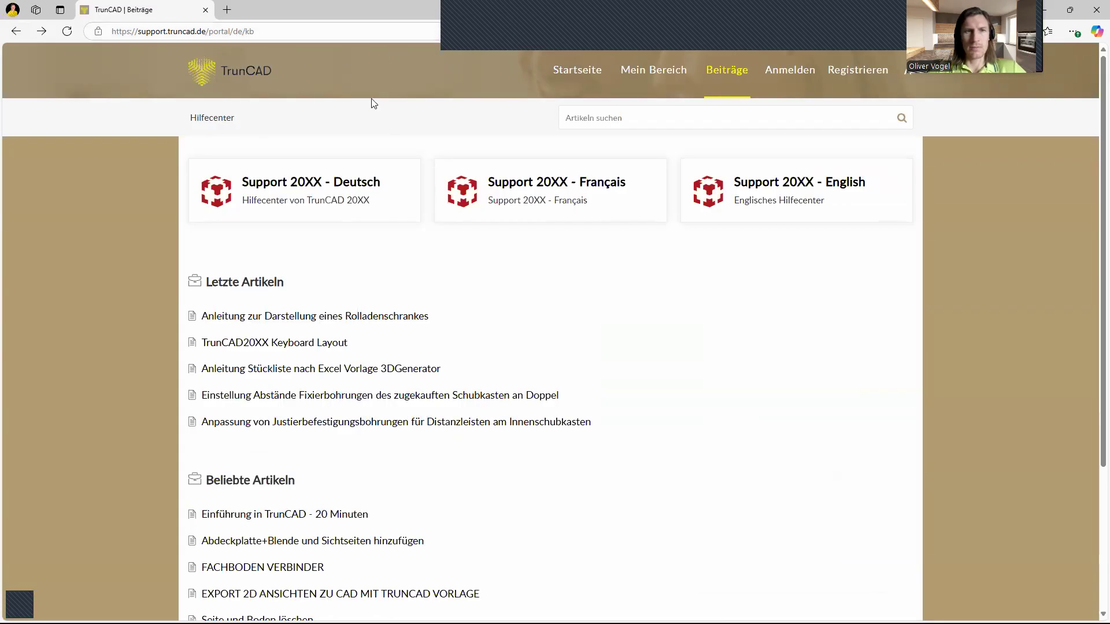
Step: Search the Support 20XX - English help centre for "nailer" and open the article "Attach nailer behind back panel"
left_click(806, 190)
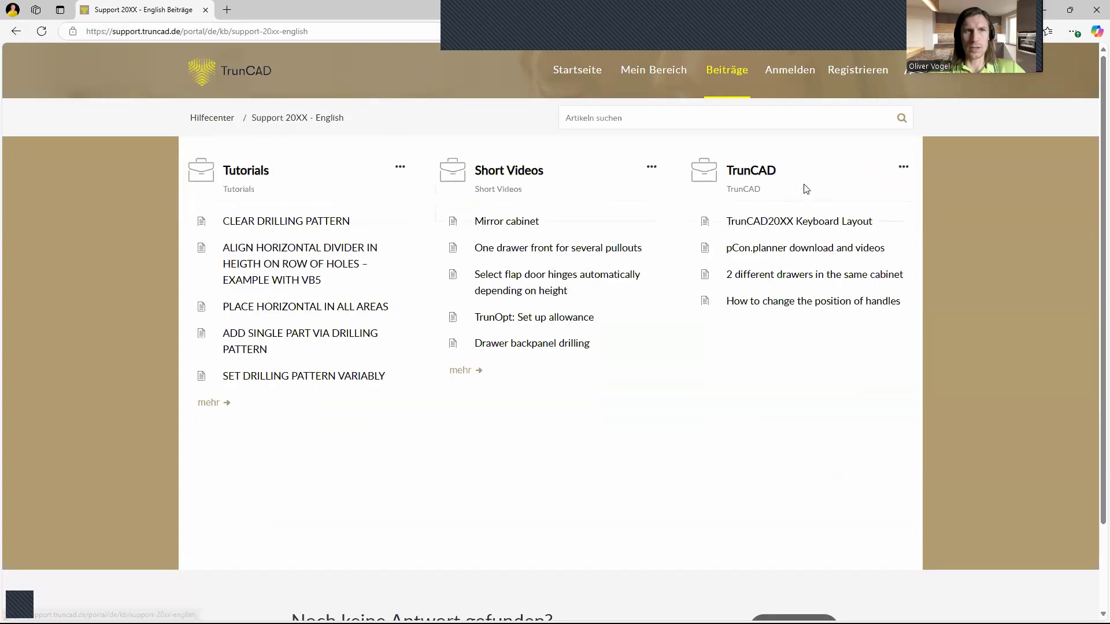
left_click(663, 121)
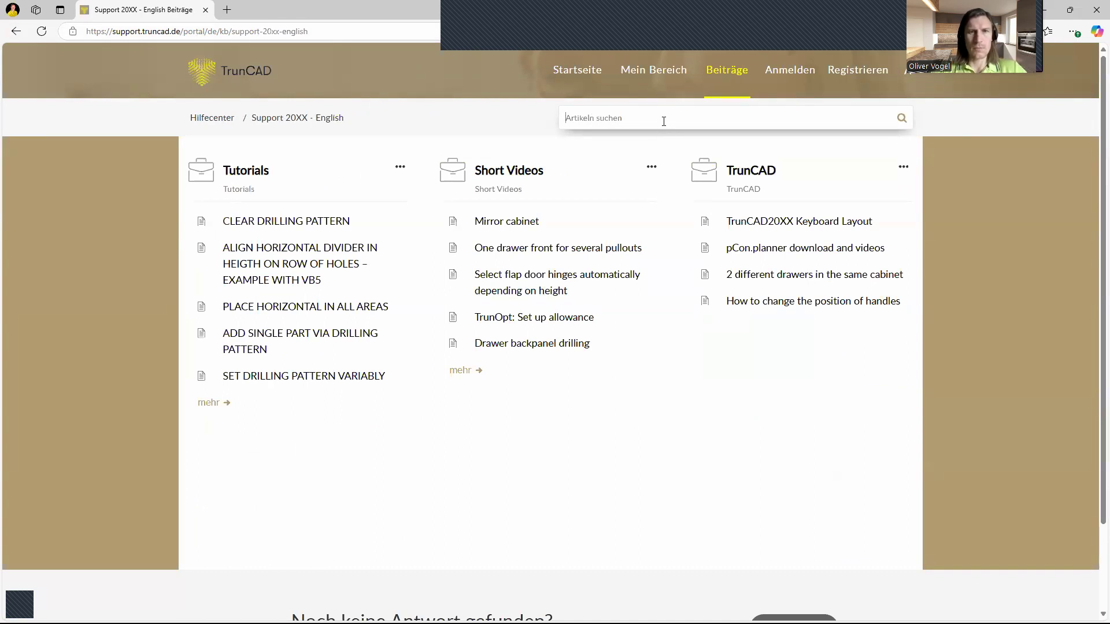
type("nailer")
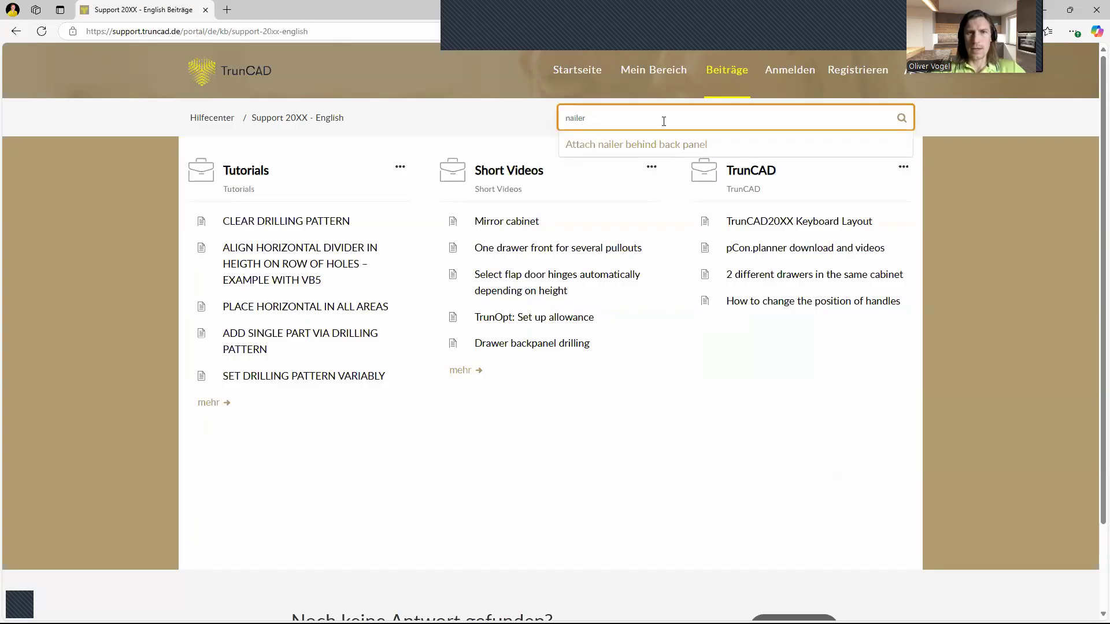
left_click(657, 146)
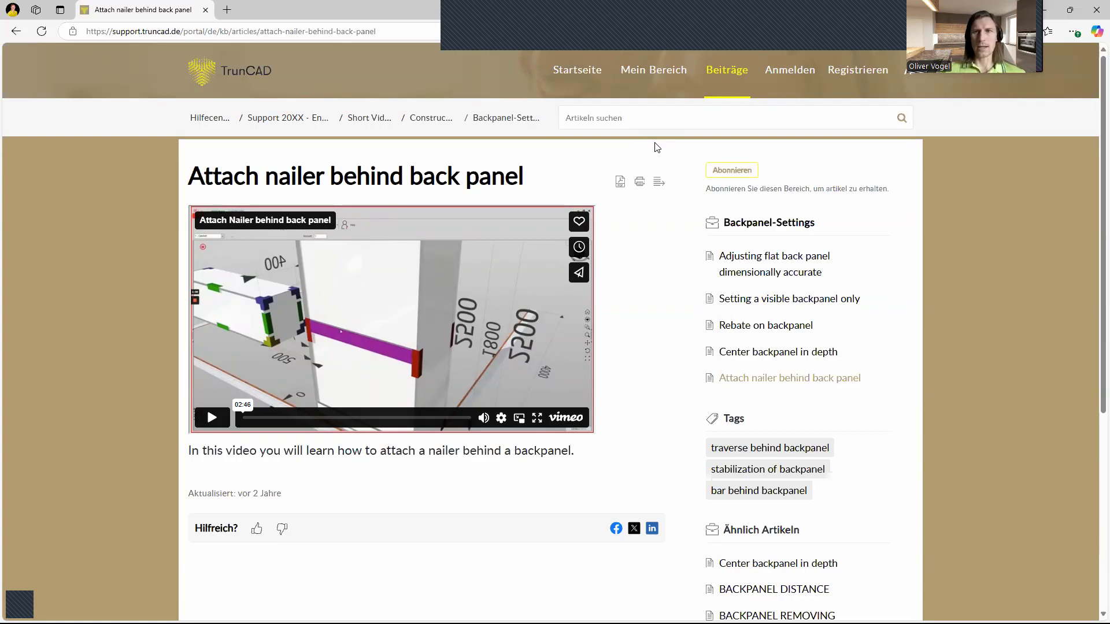
Step: Return to TrunCAD and display the cabinet in the rendered view style
left_click(1048, 10)
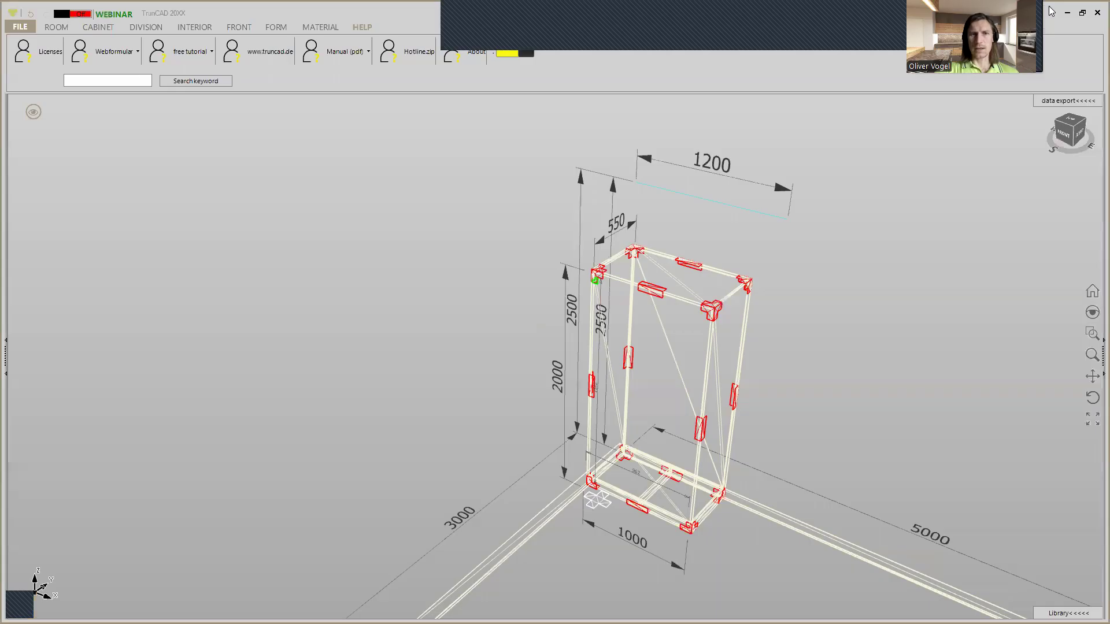
left_click(32, 113)
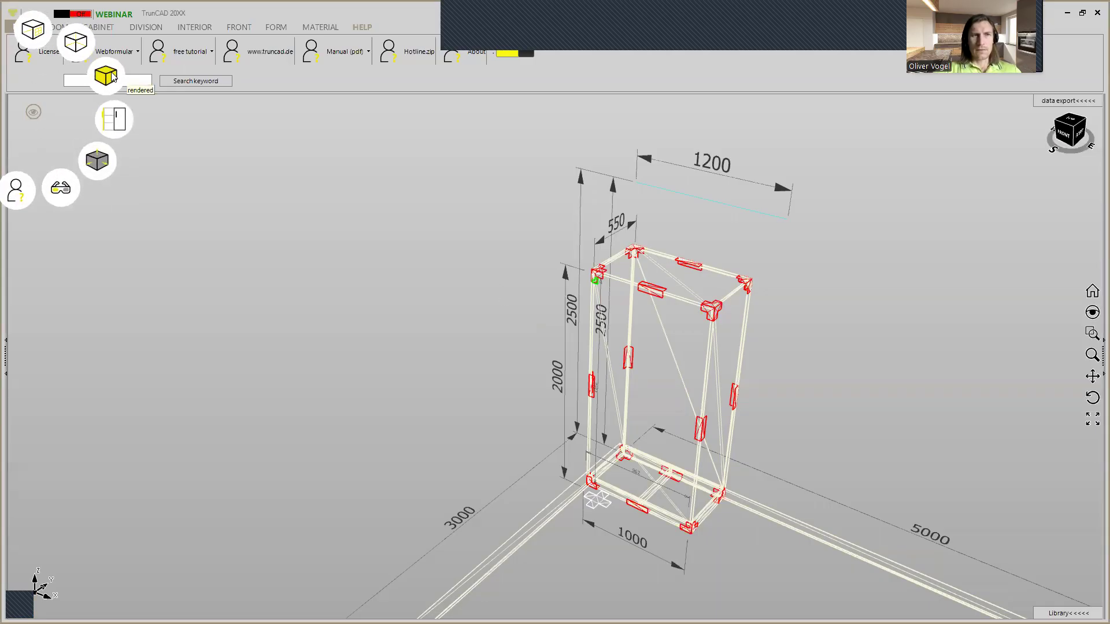
left_click(112, 78)
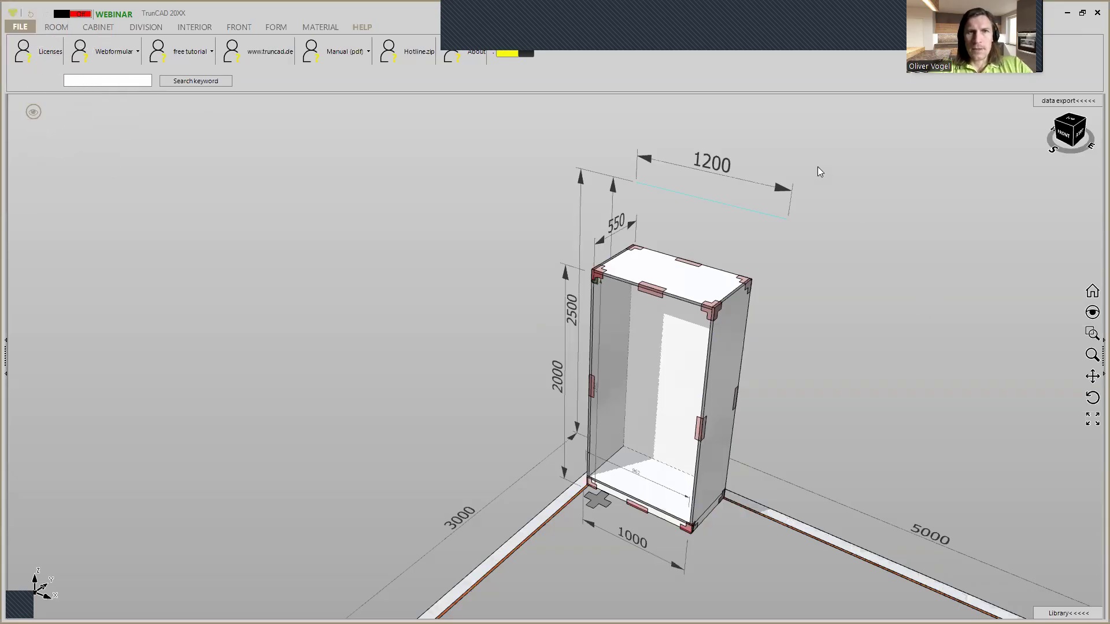
Step: Show the cabinet's parts list in the data export with the Zuschnittliste layout
left_click(1042, 101)
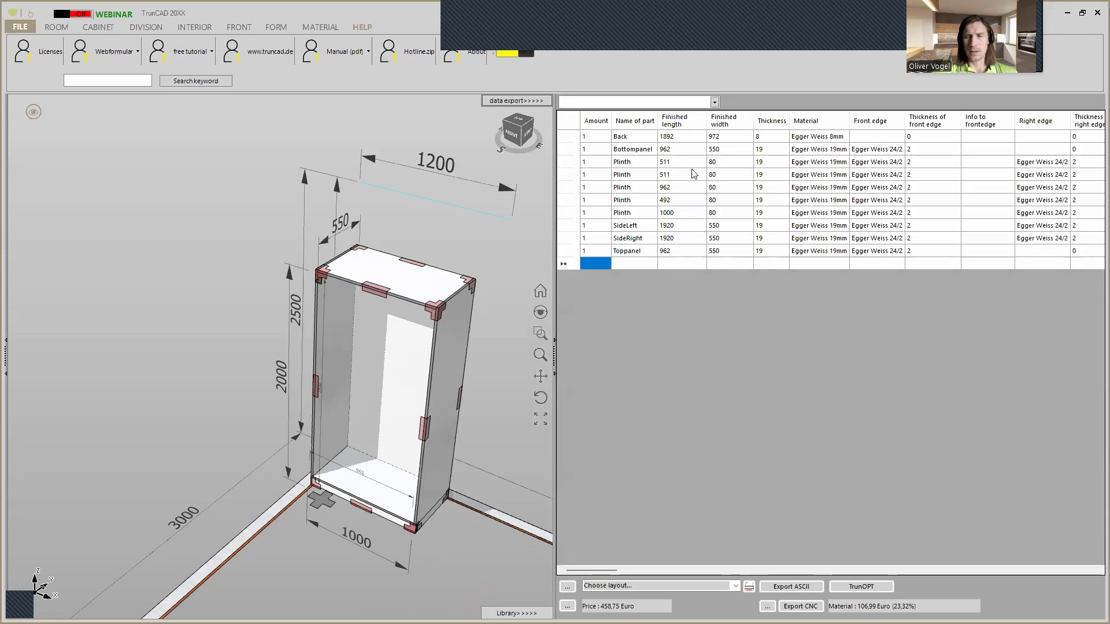
left_click(735, 586)
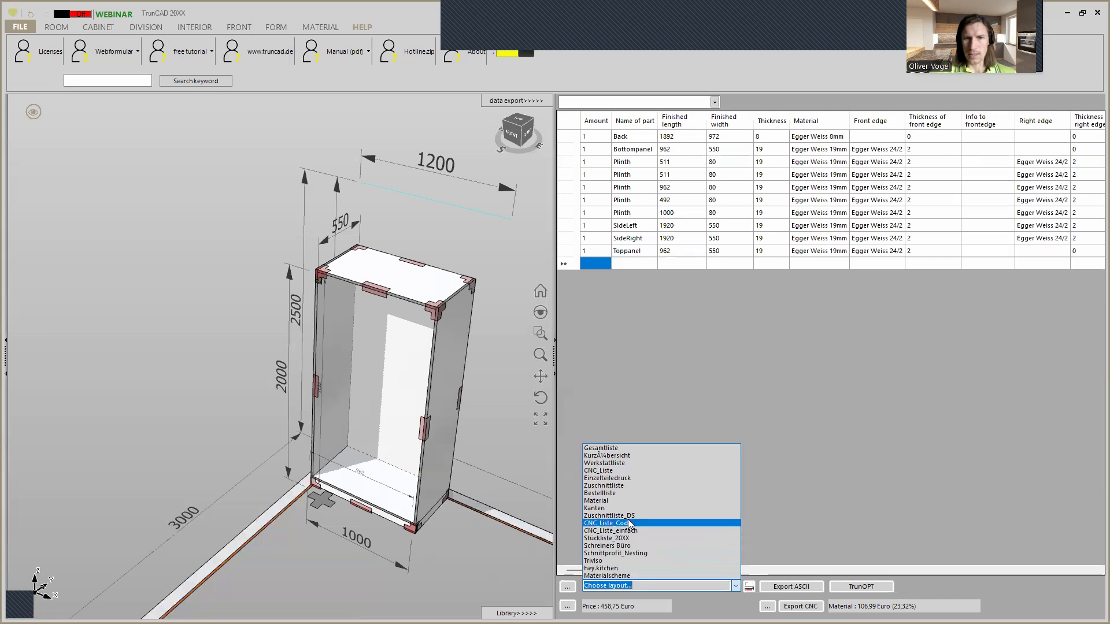
left_click(627, 487)
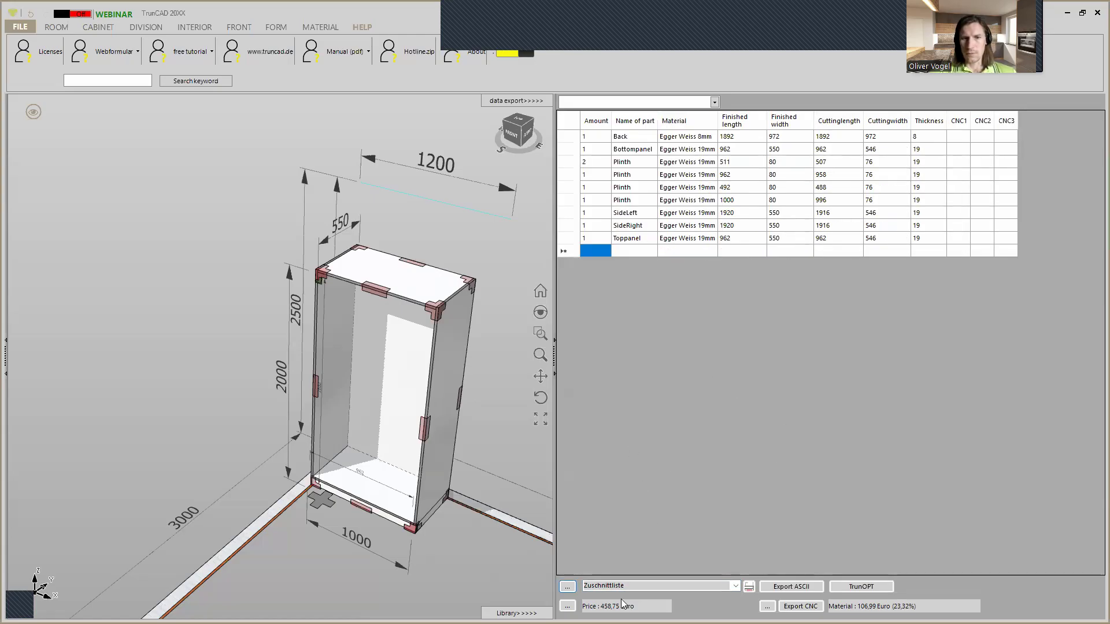
Step: In the bill of material settings, load the Zuschnittliste layout and remove its CNC1, CNC2 and CNC3 columns
left_click(567, 586)
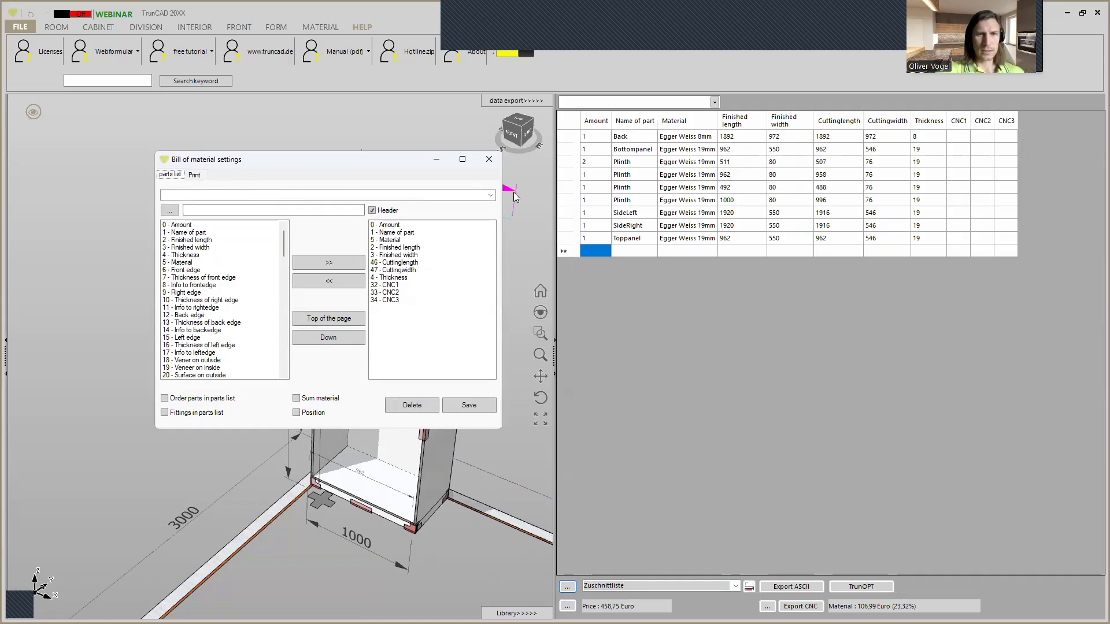
left_click(490, 195)
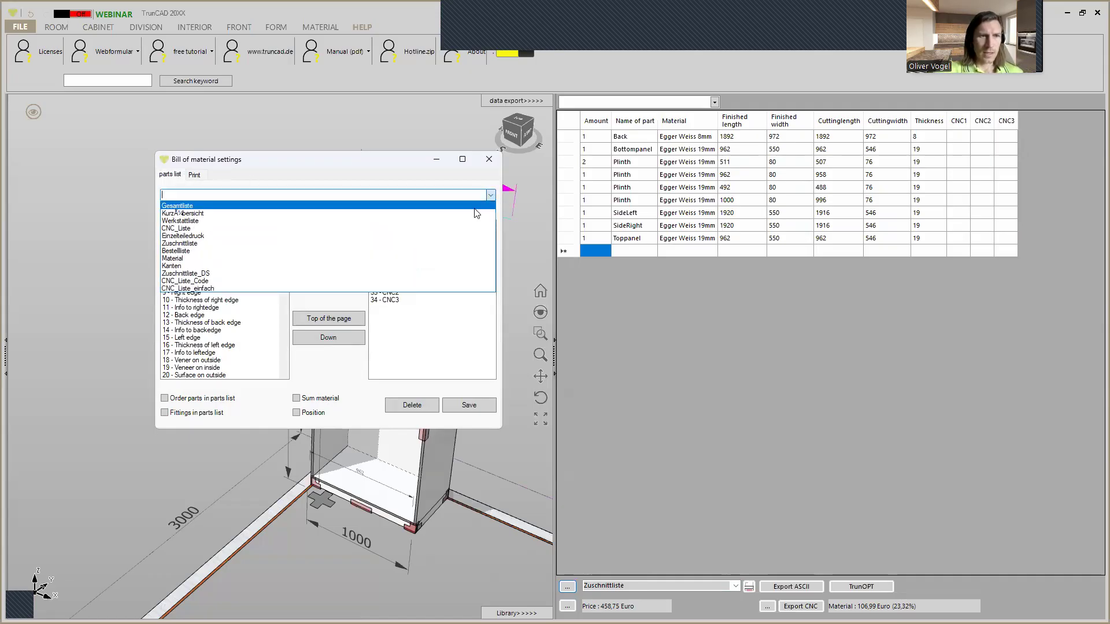
left_click(290, 243)
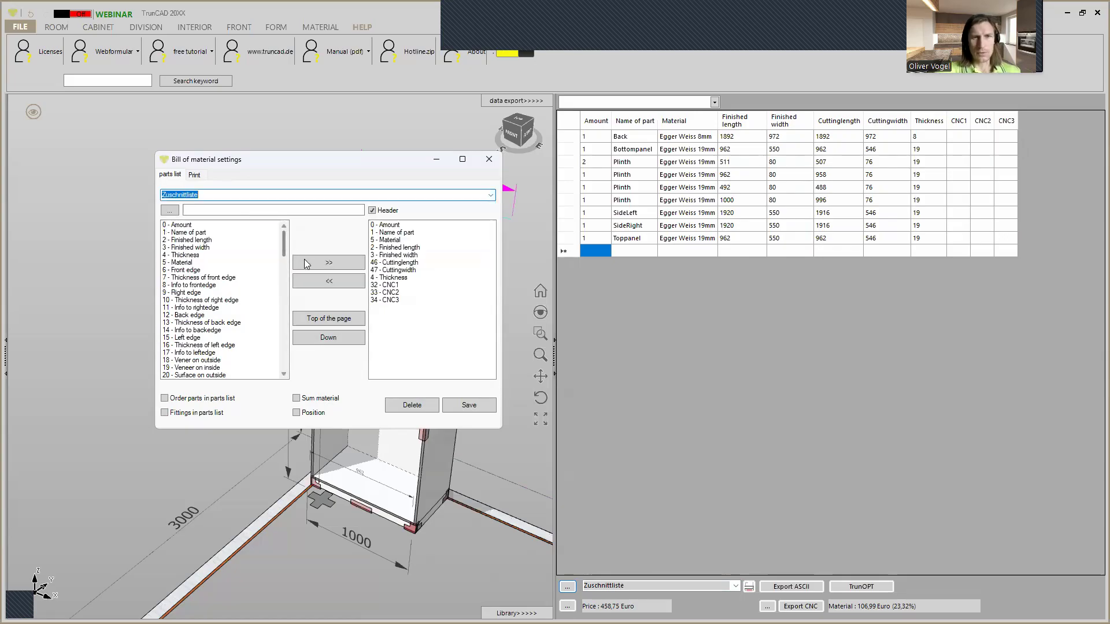
left_click(395, 285)
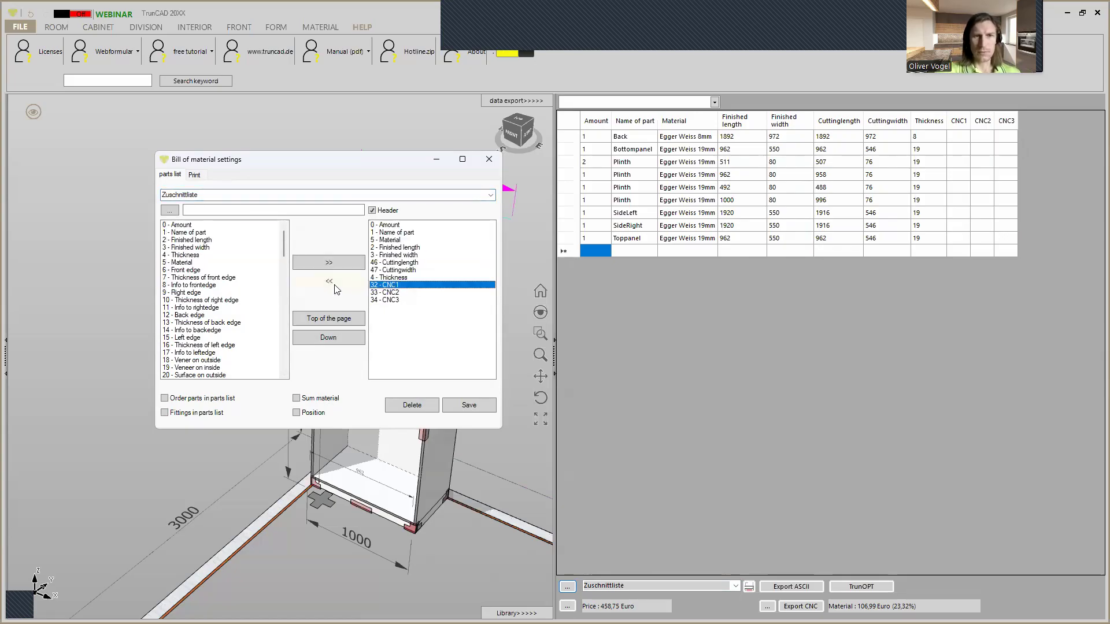
left_click(335, 284)
left_click(388, 286)
left_click(348, 282)
left_click(382, 285)
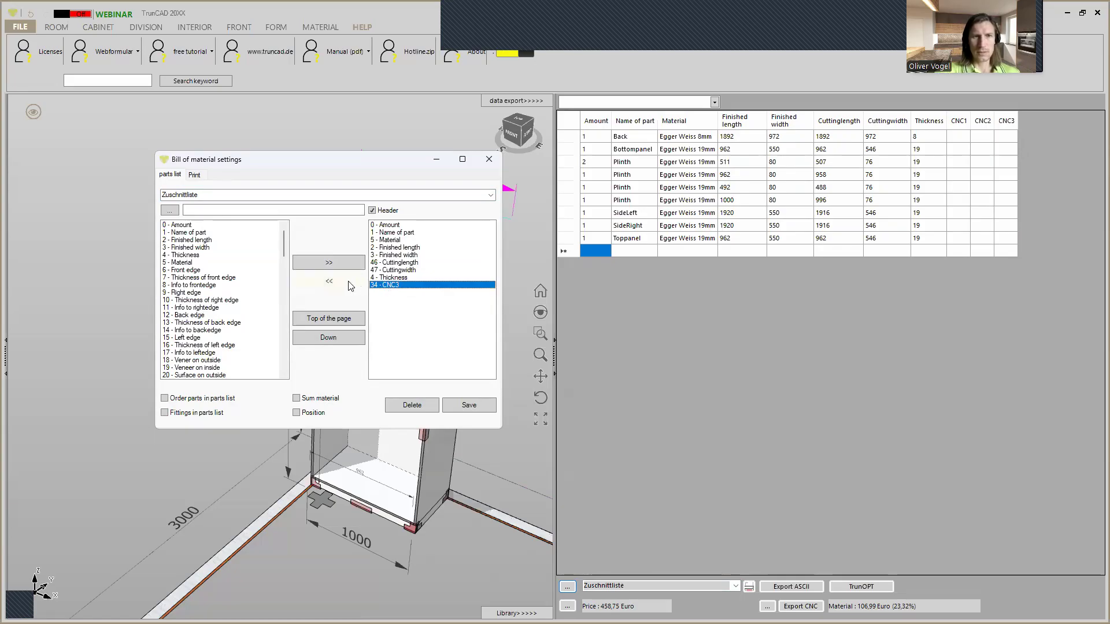
left_click(348, 282)
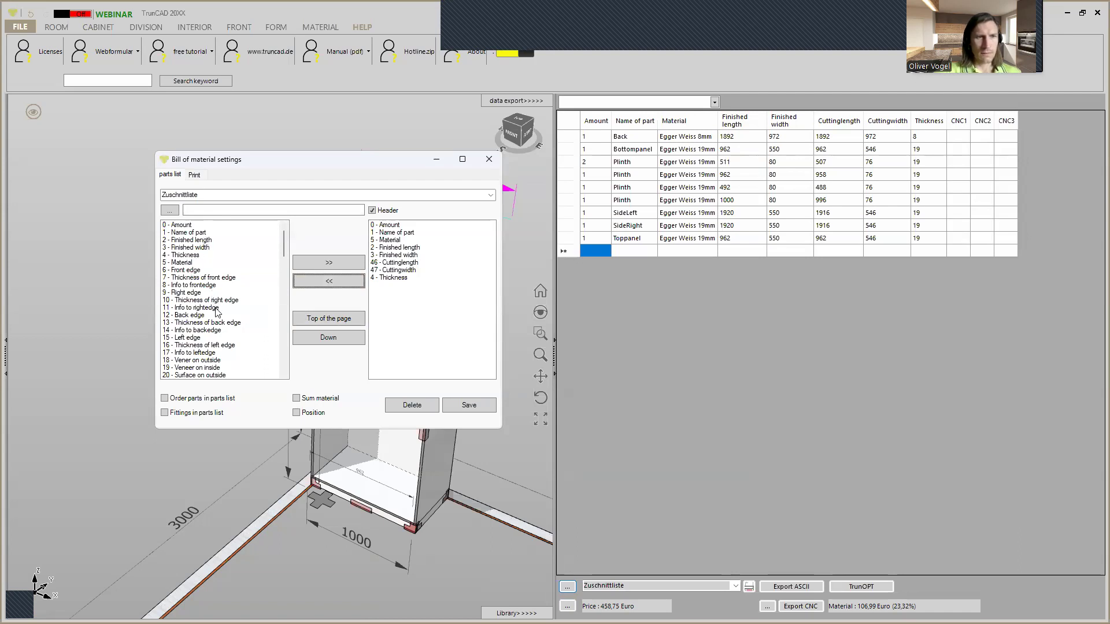
Step: Add the Front edge, Right edge, Back edge and Left edge columns to the layout, and move Back edge ahead of Right edge
left_click(194, 270)
left_click(356, 263)
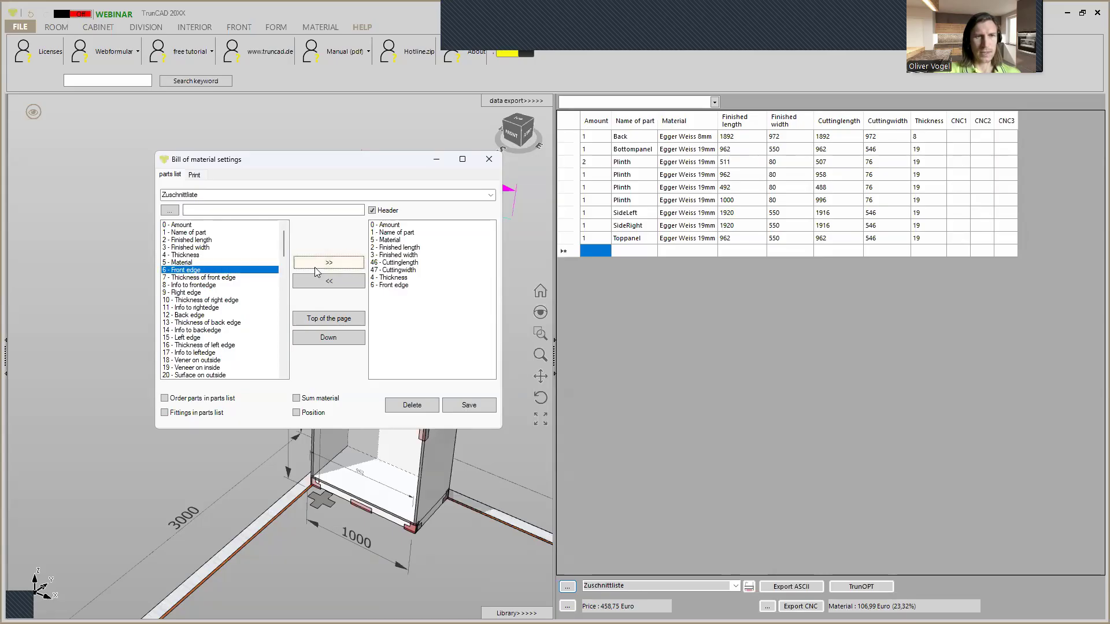
left_click(207, 300)
left_click(196, 293)
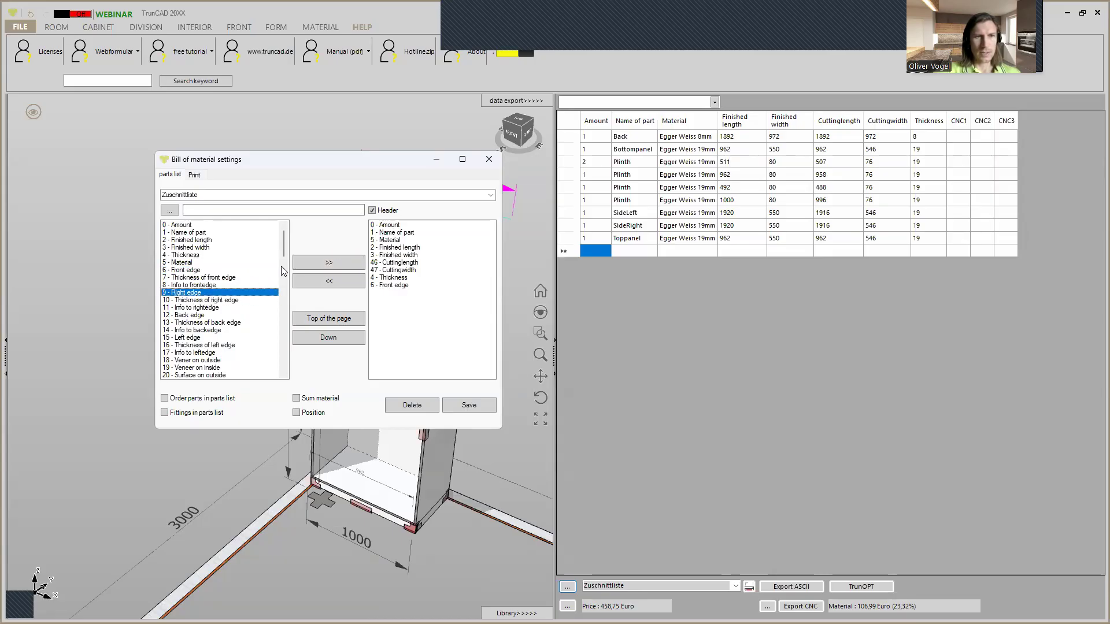
left_click(328, 263)
left_click(200, 315)
left_click(328, 263)
left_click(196, 339)
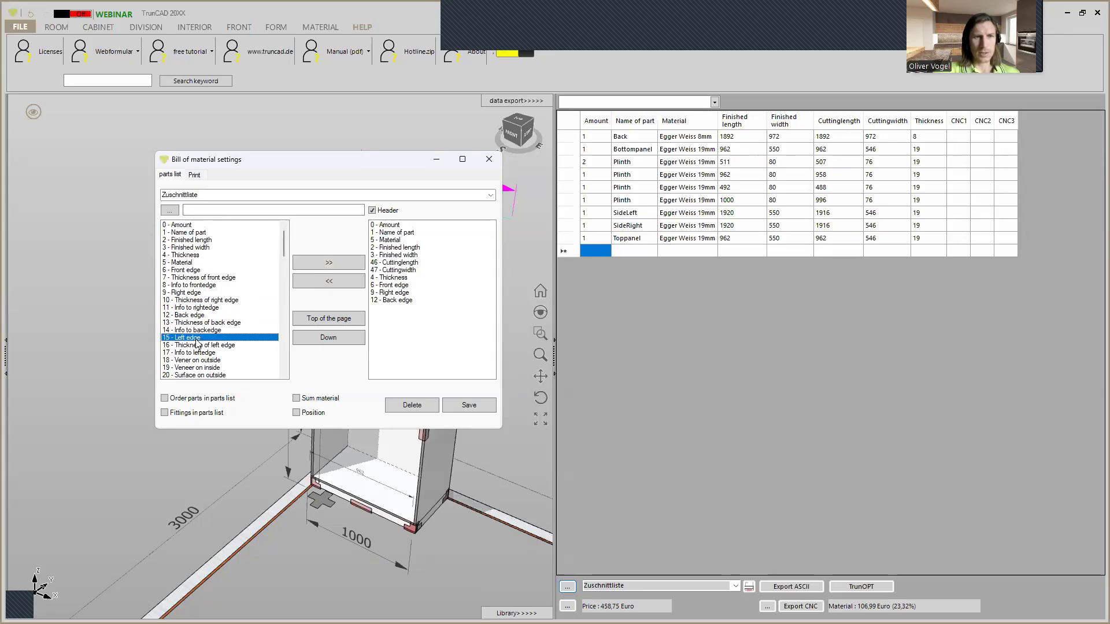
left_click(336, 264)
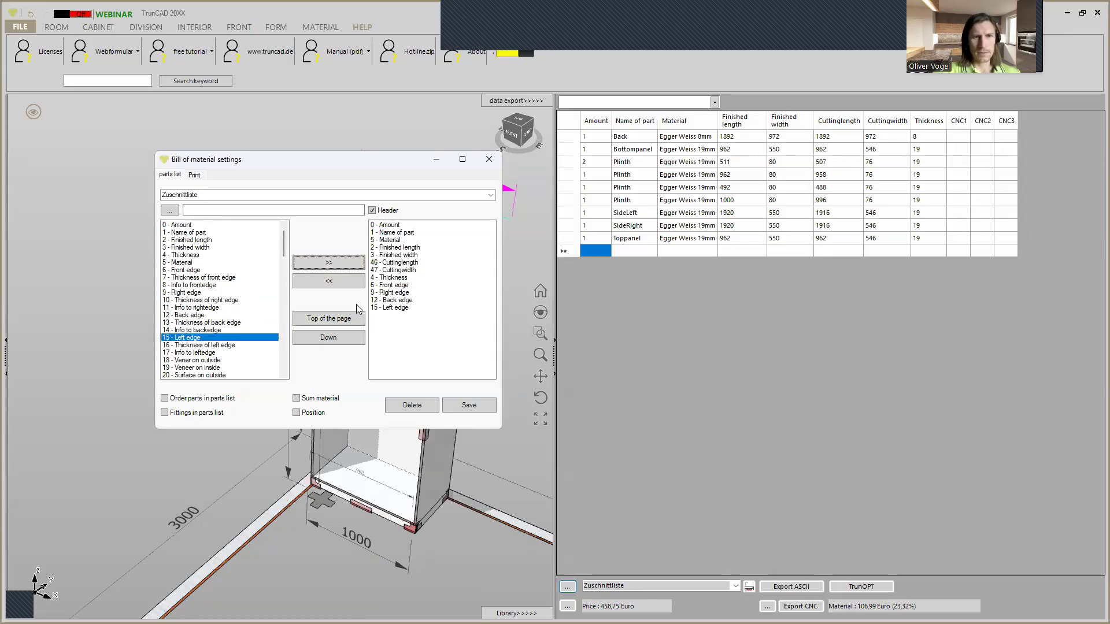
left_click(403, 301)
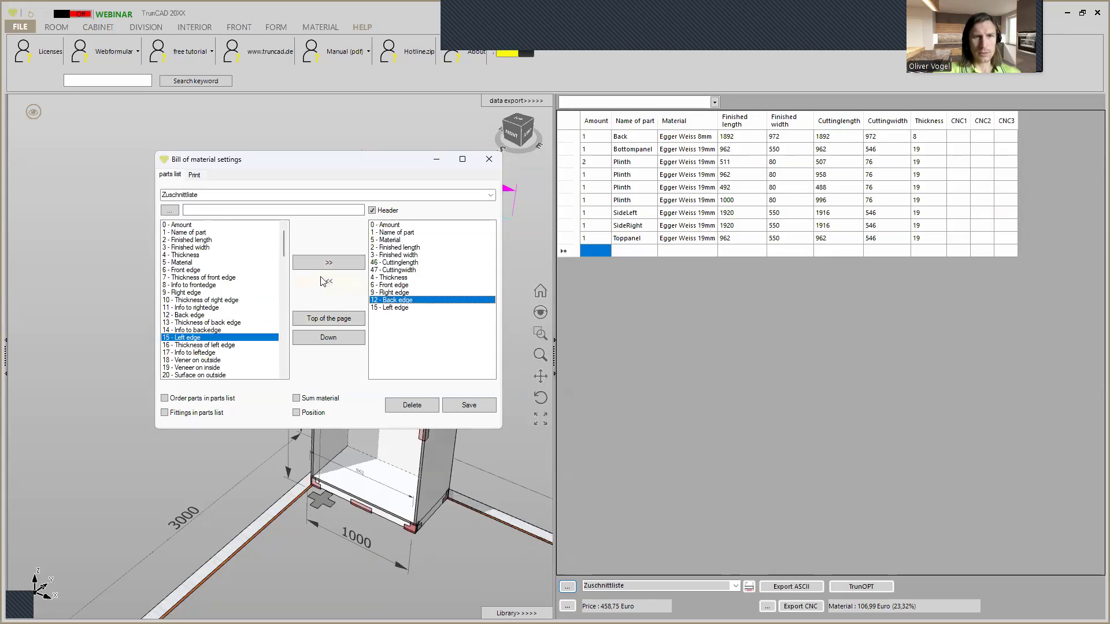
left_click(339, 320)
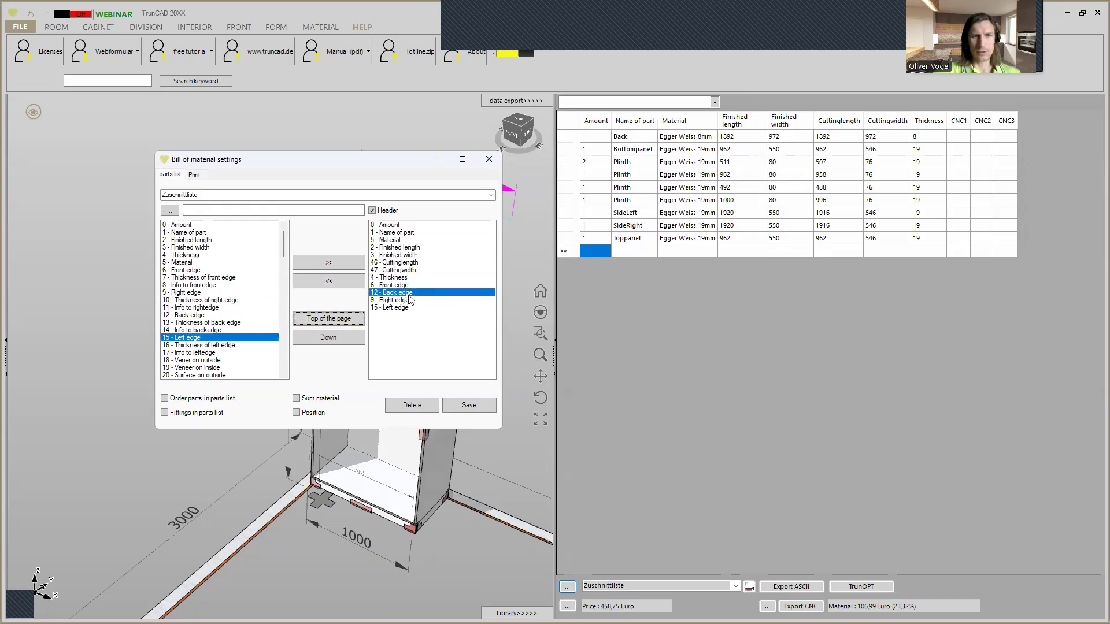
Step: Save the modified column layout under the name "cuttinglinst" and close the bill of material settings
left_click(206, 194)
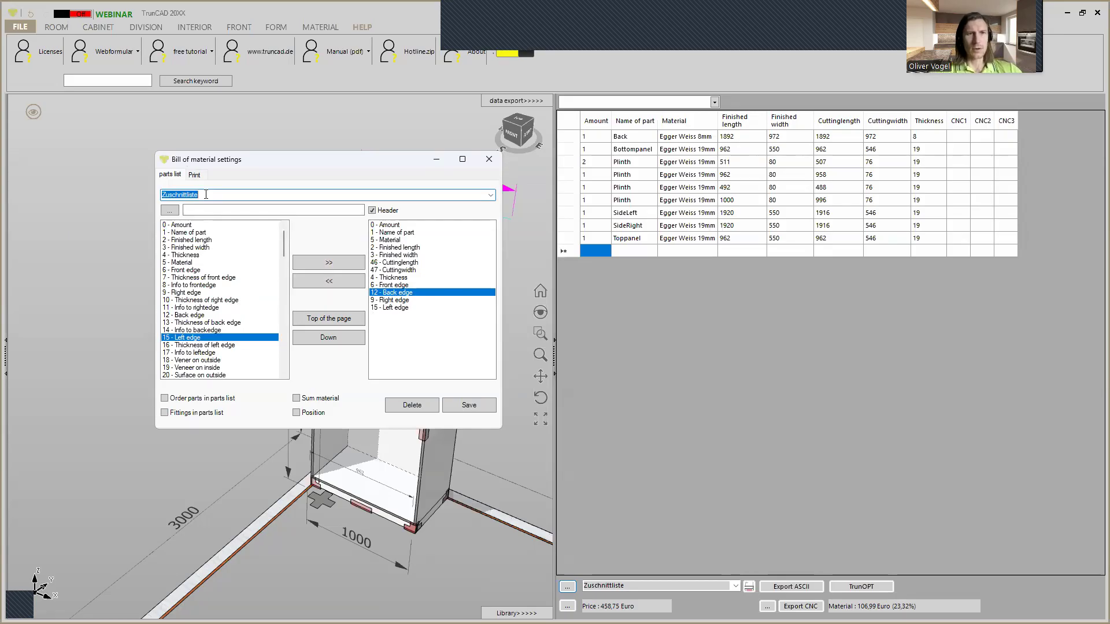
type("cuttinglin")
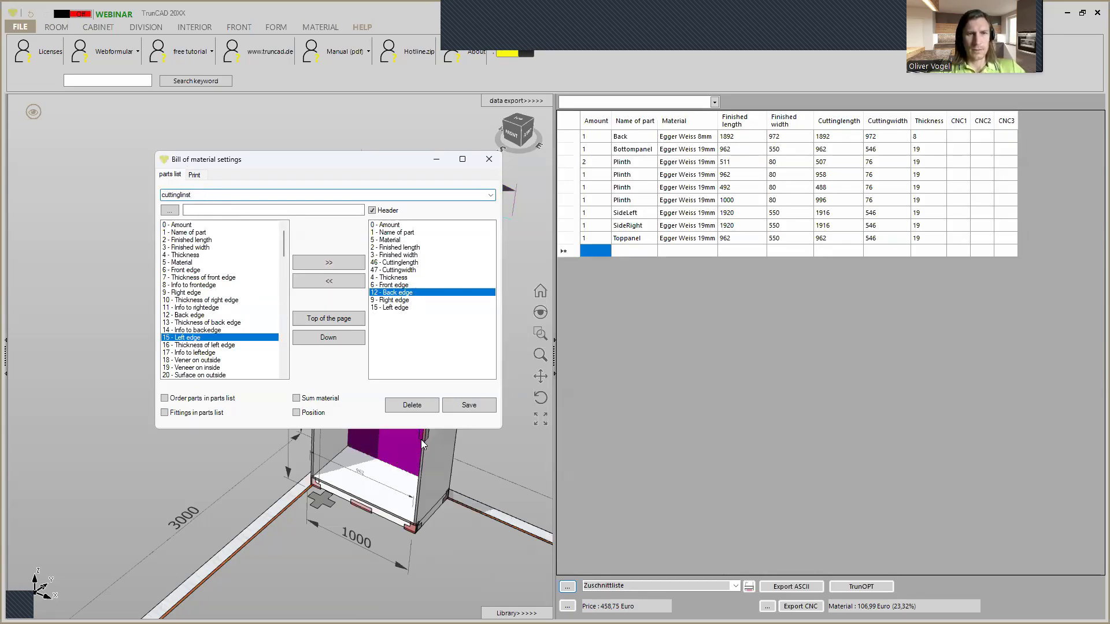
left_click(477, 409)
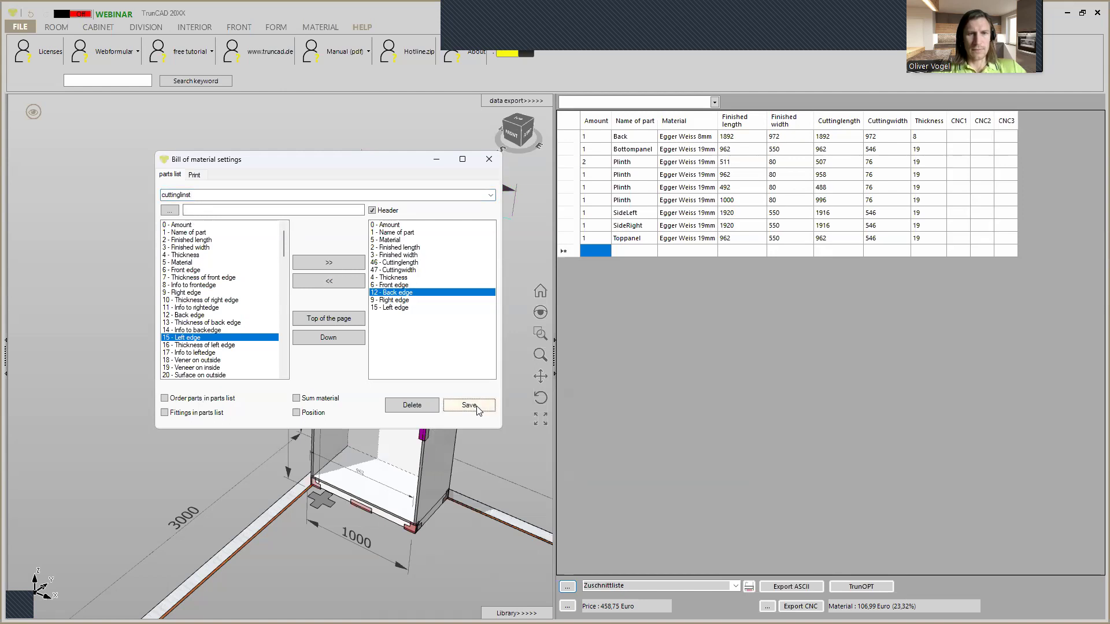
left_click(491, 161)
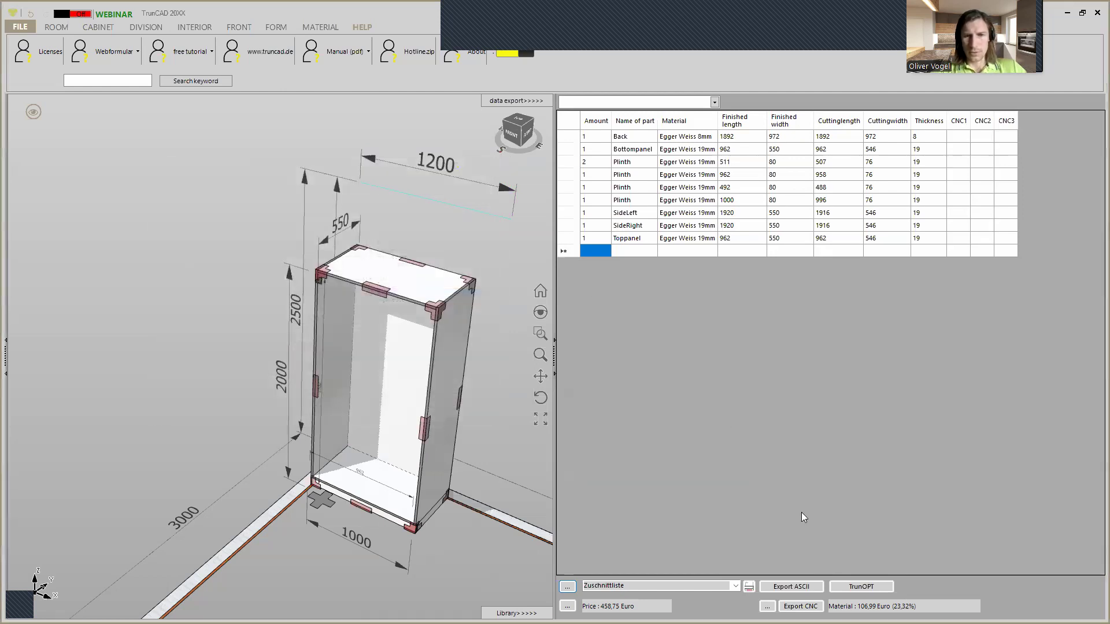
Step: Apply the cuttinglinst layout to the parts list and widen the list area to show more columns
left_click(736, 586)
left_click(605, 575)
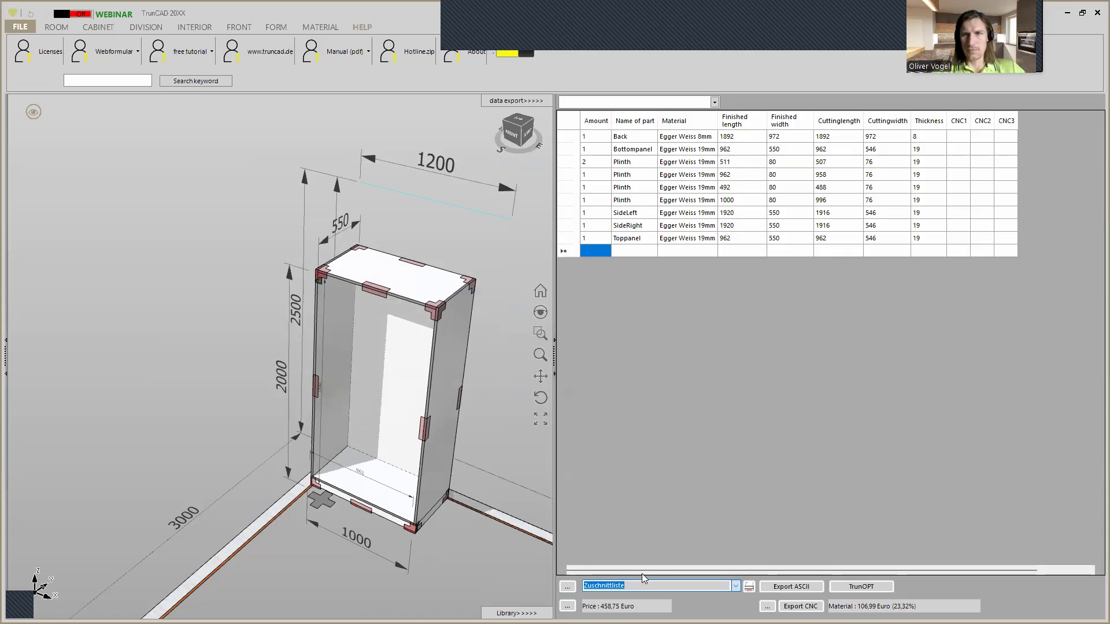
left_click_drag(554, 369, 517, 362)
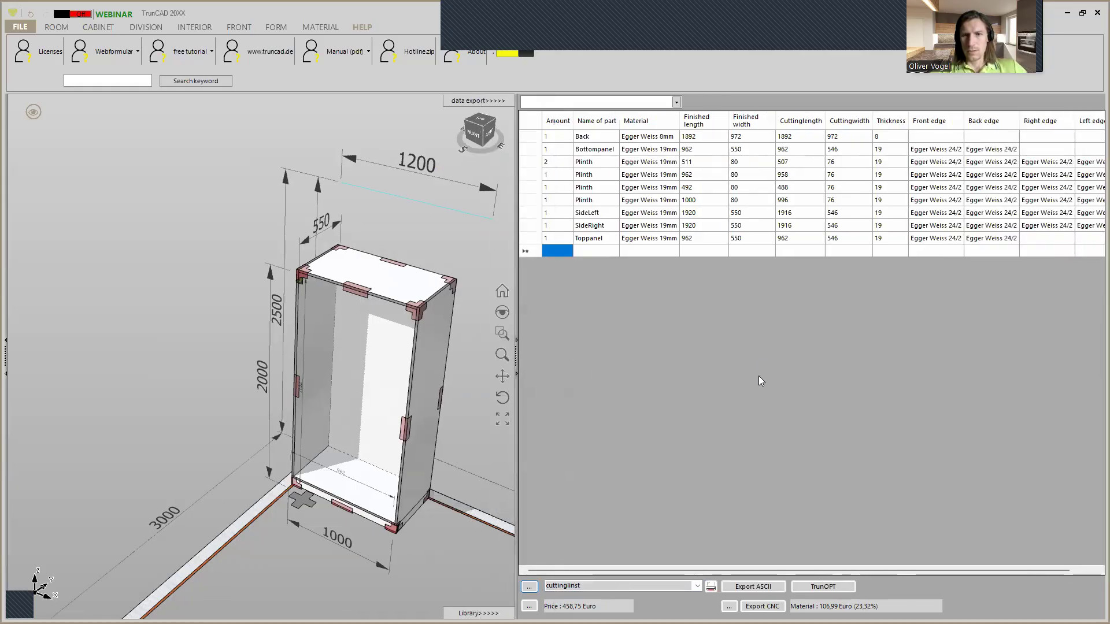
Step: Switch the cabinet's drillings and connectors back on, and save the configuration as standard, overwriting the existing one
left_click(486, 102)
left_click(65, 14)
left_click(20, 26)
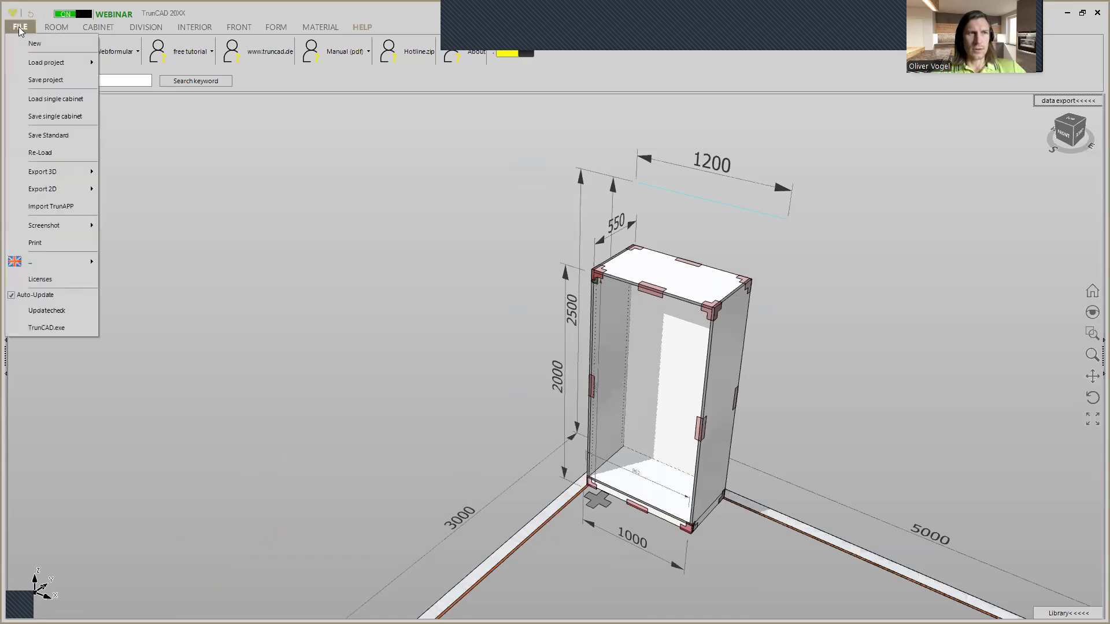
left_click(58, 135)
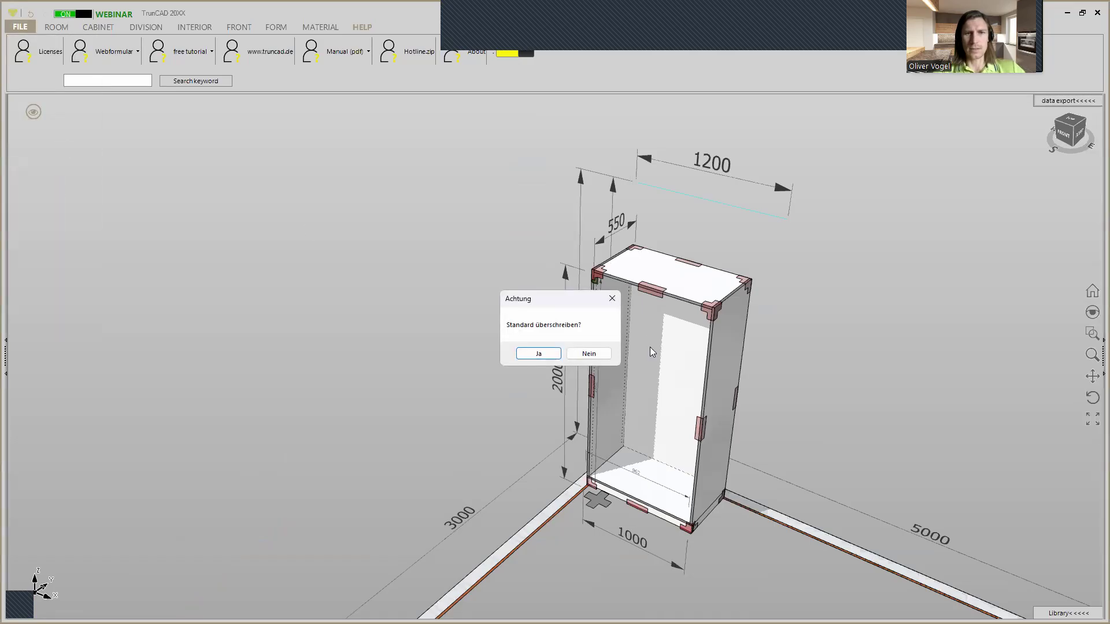
left_click(530, 353)
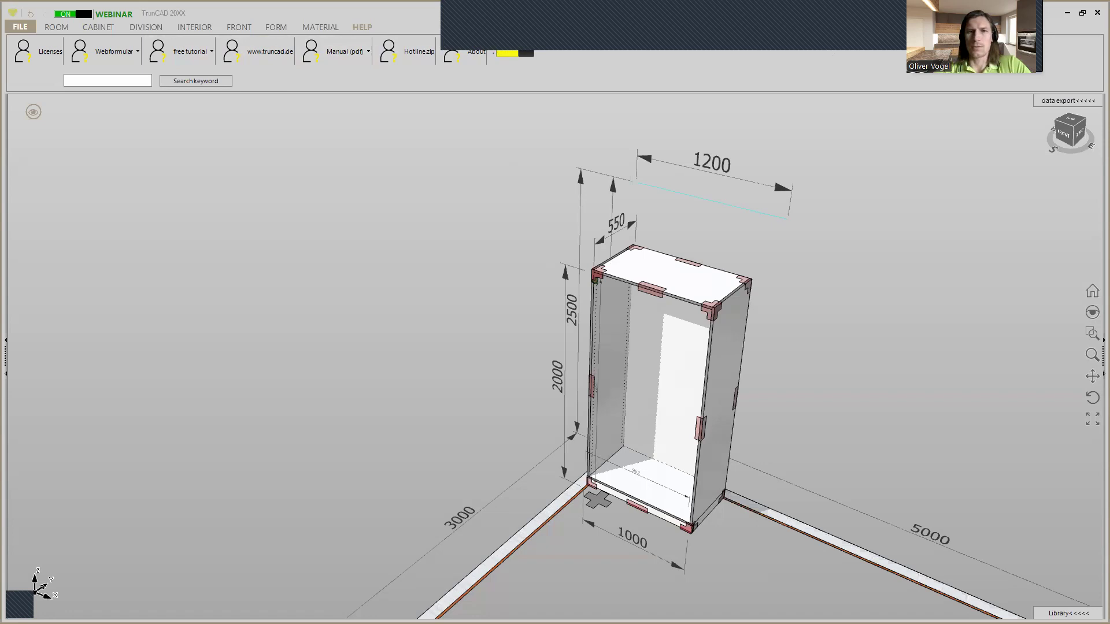
Step: Switch to the help.truncad.de site in the browser, open the Starter Webinars page, and look through the webinar videos
left_click_drag(772, 1, 771, 214)
left_click(808, 220)
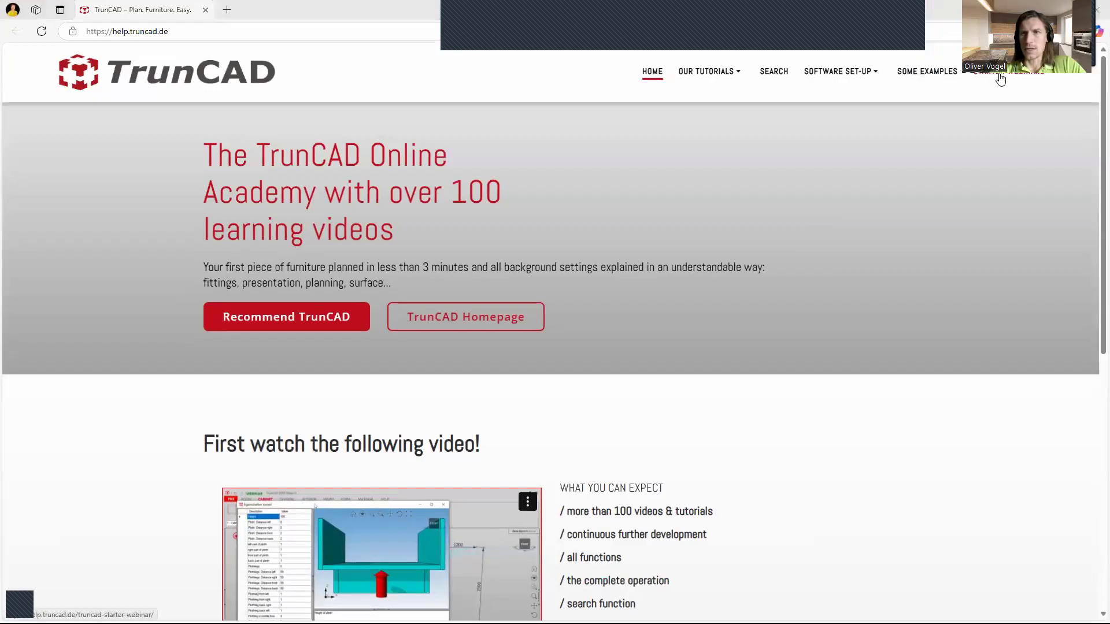
left_click(1000, 80)
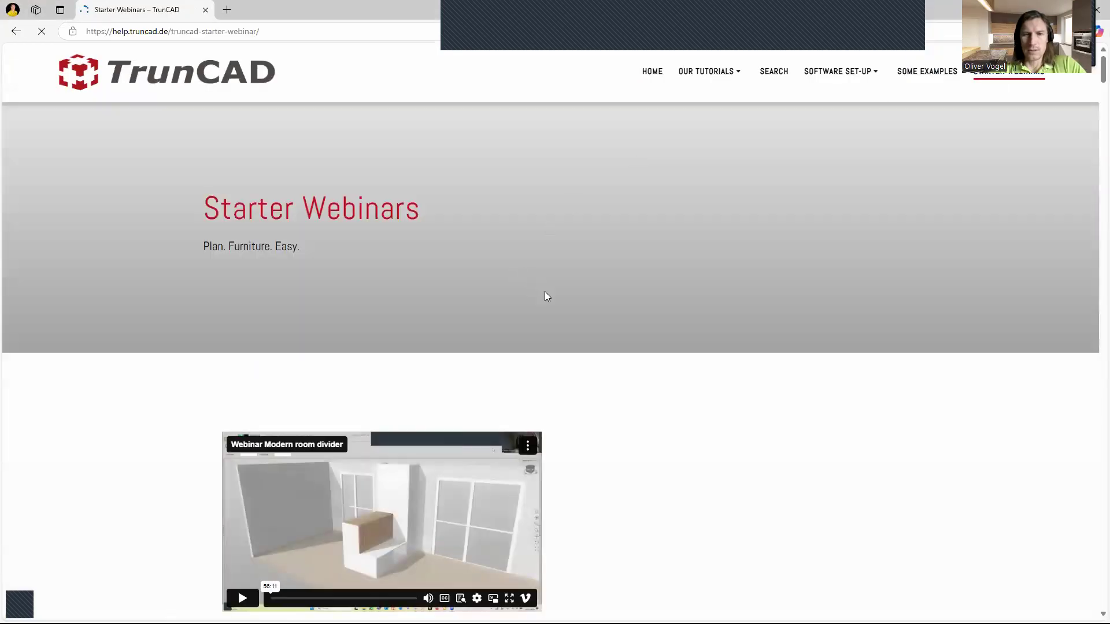
scroll(558, 306, "down", 3)
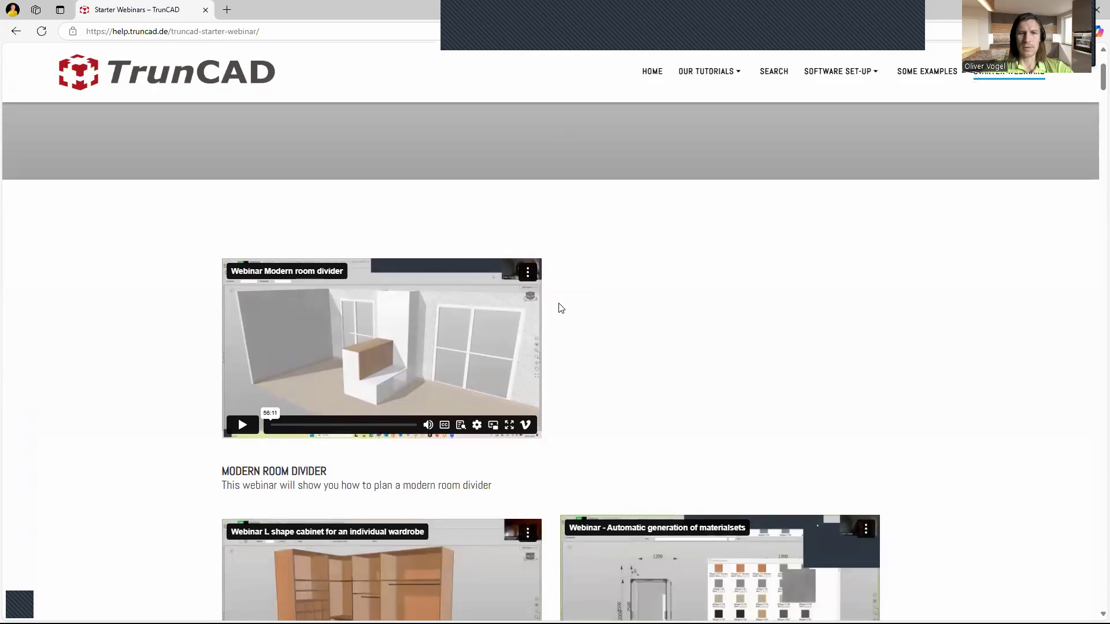
scroll(571, 317, "down", 1)
scroll(571, 316, "down", 2)
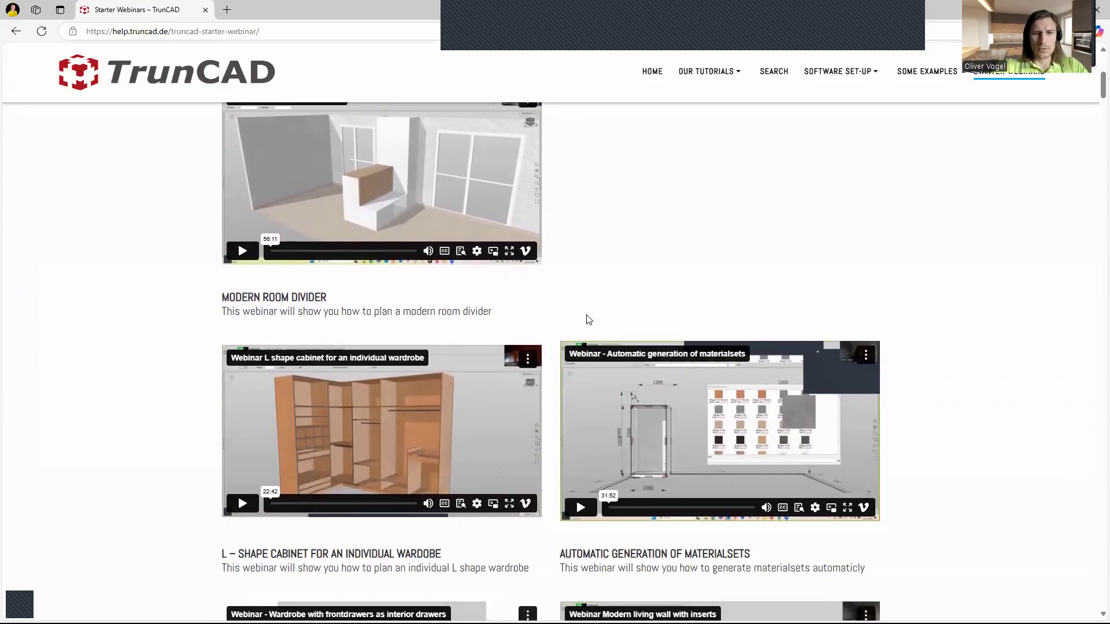
Step: Browse the Starter Webinars page to find the webinar on setting the cutting list
scroll(587, 318, "down", 2)
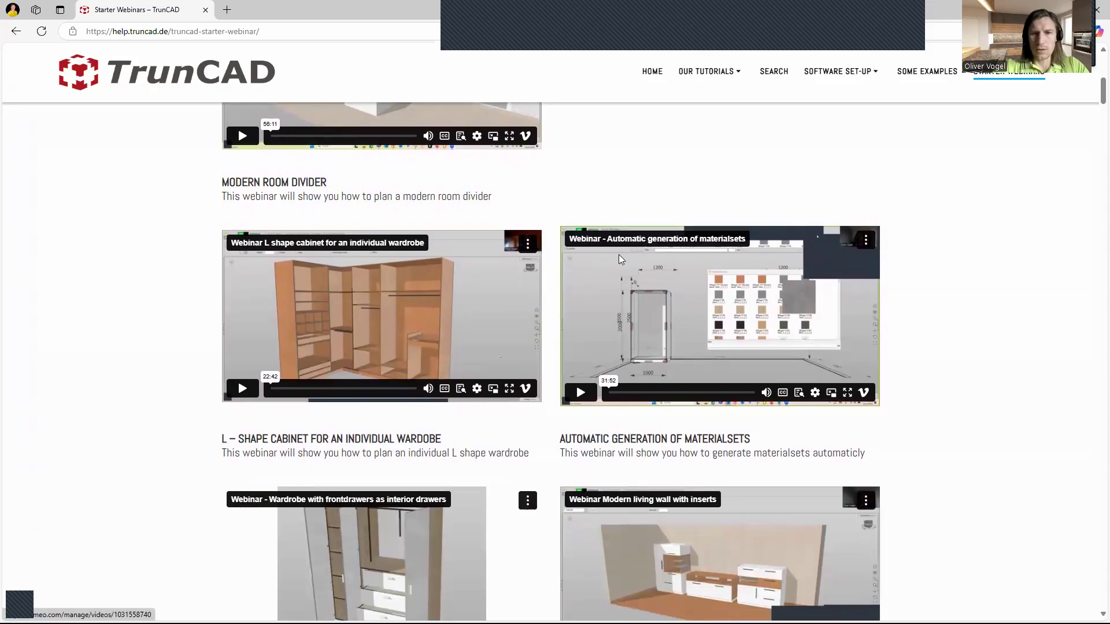
scroll(650, 243, "down", 5)
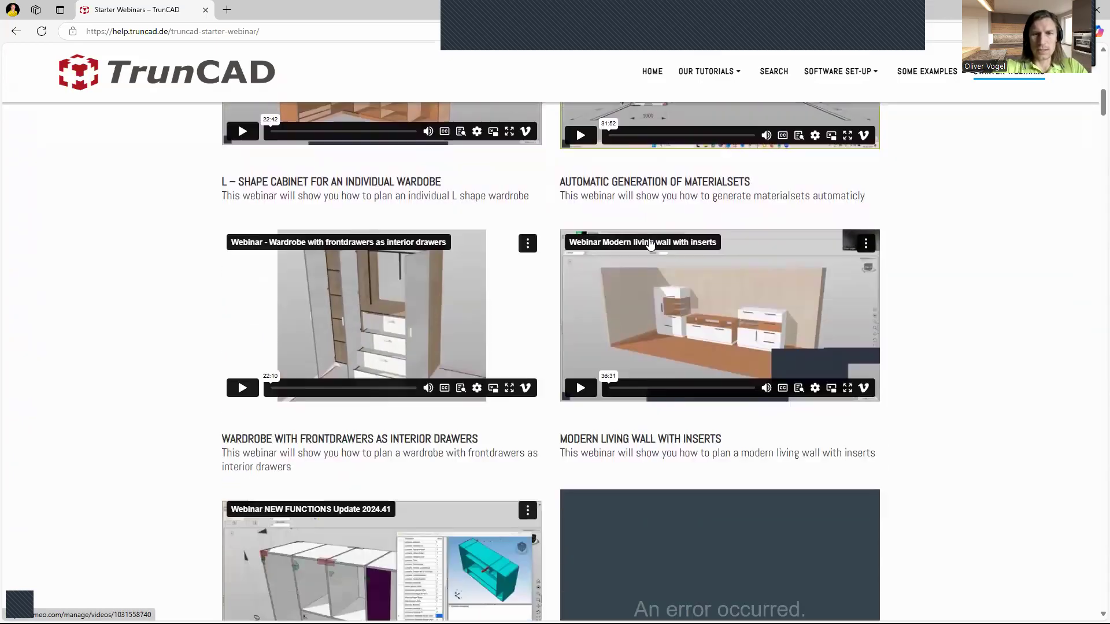
scroll(650, 243, "down", 2)
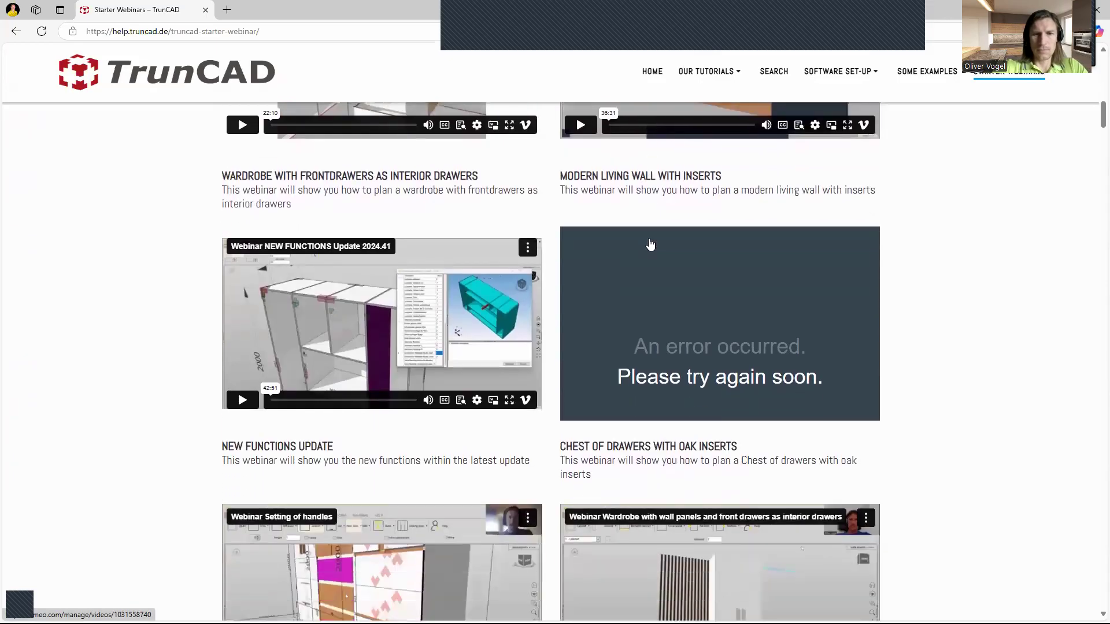
scroll(649, 244, "down", 4)
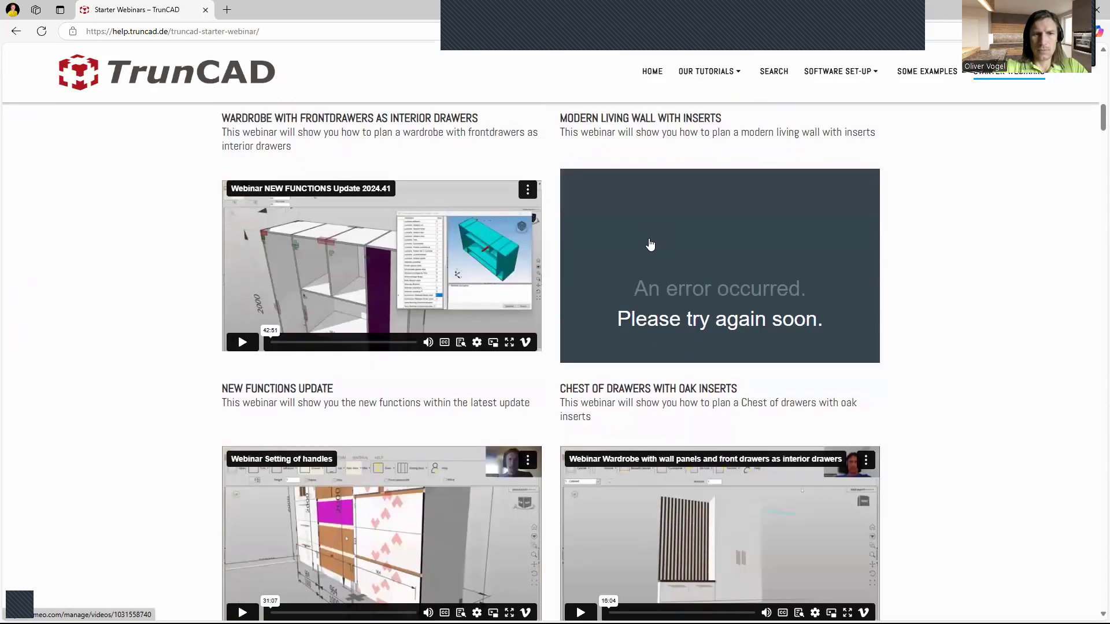
scroll(649, 244, "down", 4)
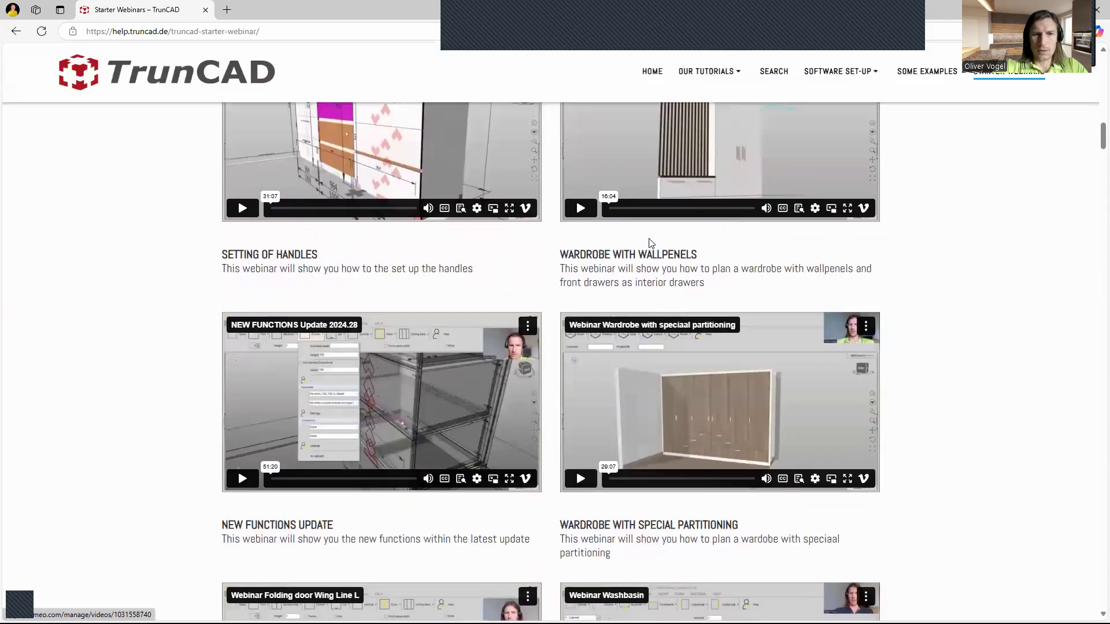
scroll(650, 244, "down", 9)
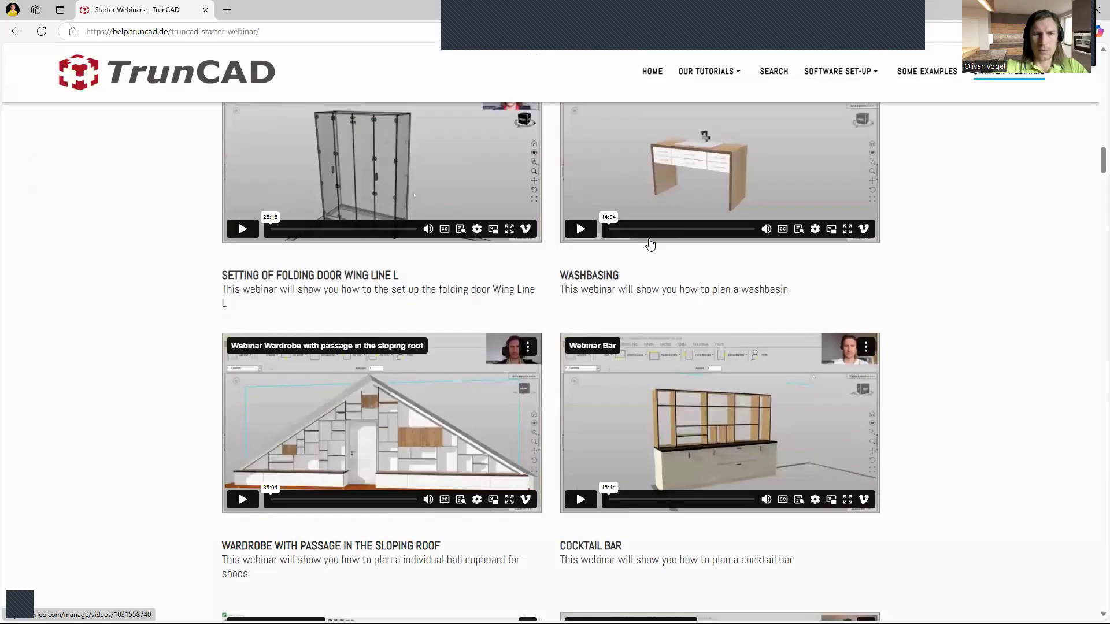
scroll(649, 243, "down", 4)
scroll(649, 243, "down", 4)
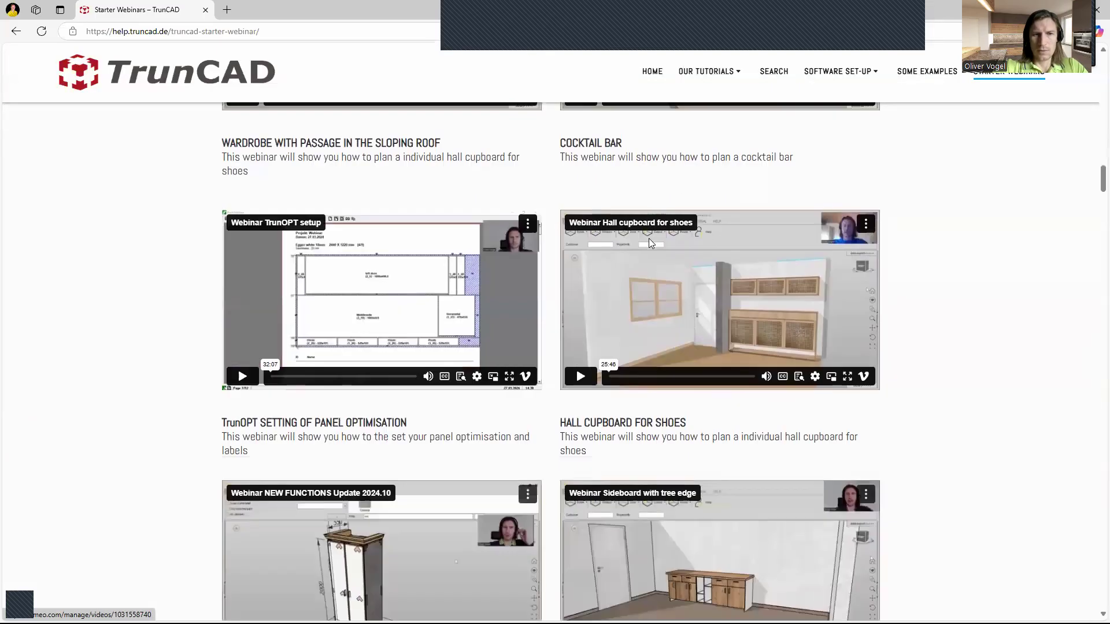
scroll(650, 244, "down", 19)
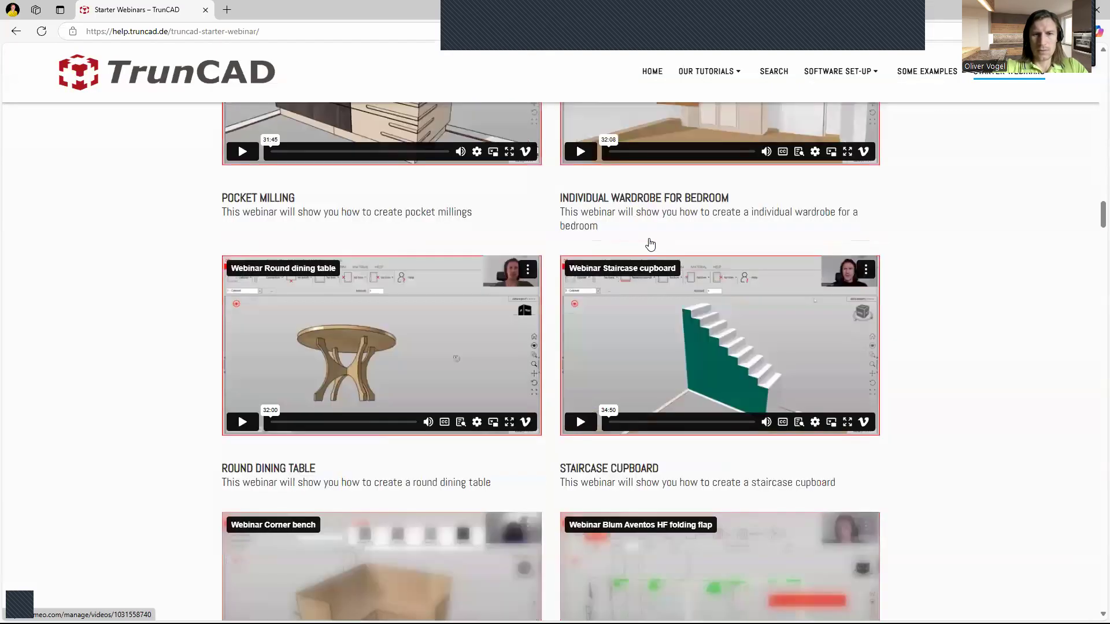
scroll(650, 243, "down", 12)
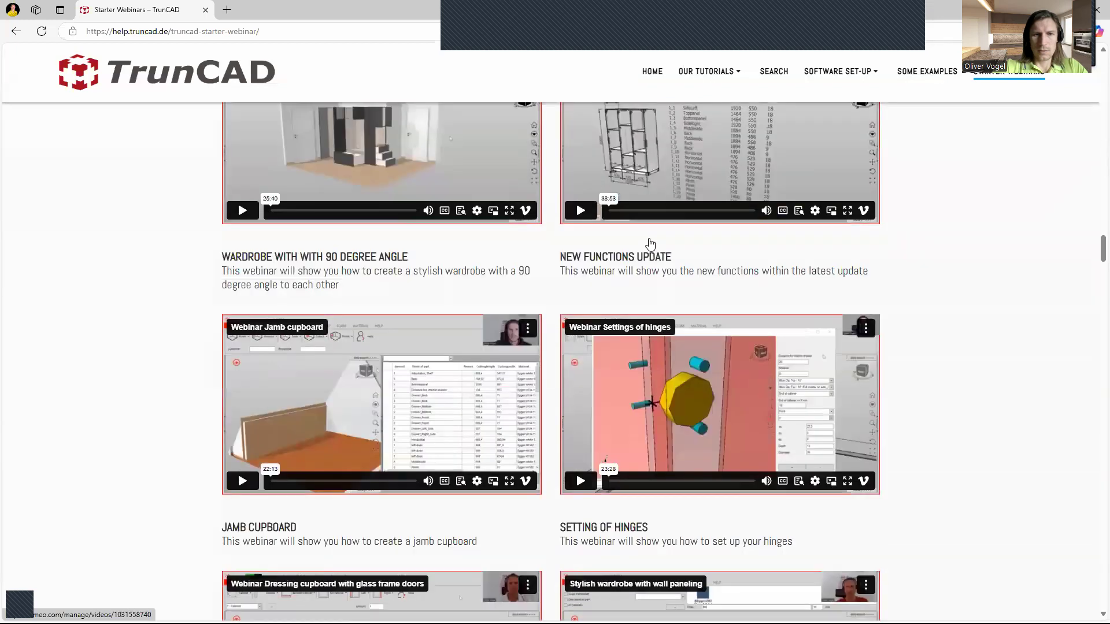
scroll(649, 244, "down", 12)
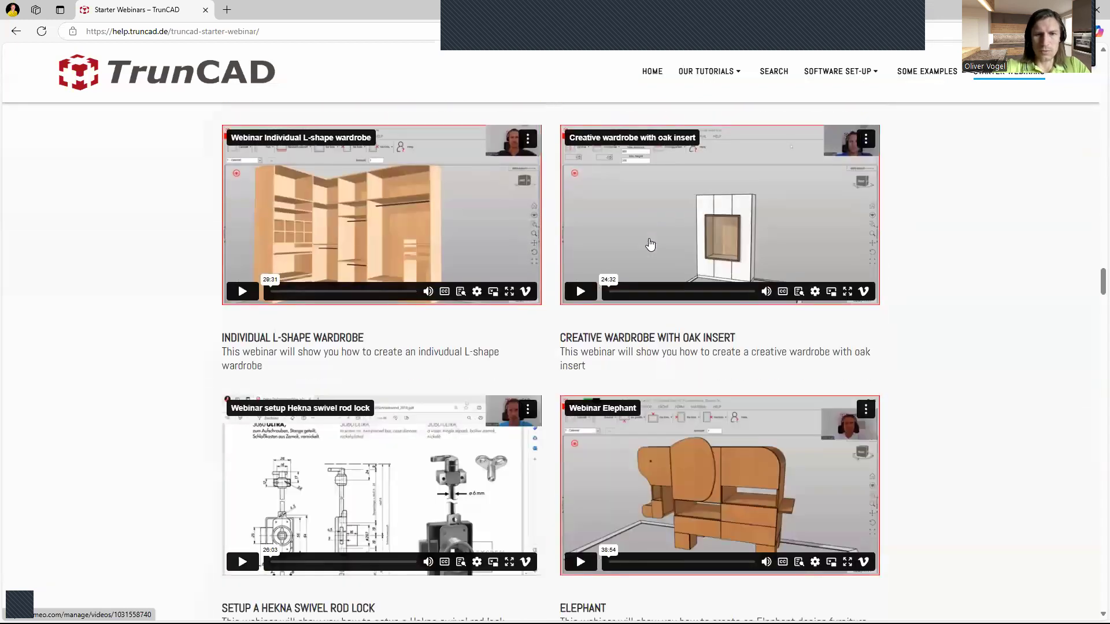
scroll(649, 243, "down", 8)
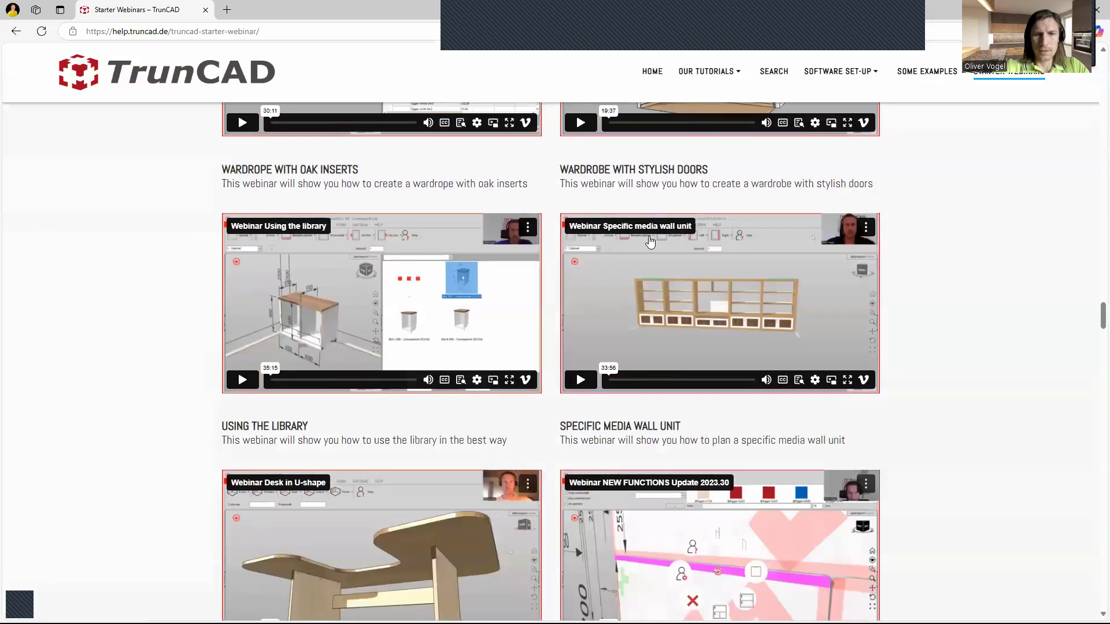
scroll(650, 242, "down", 16)
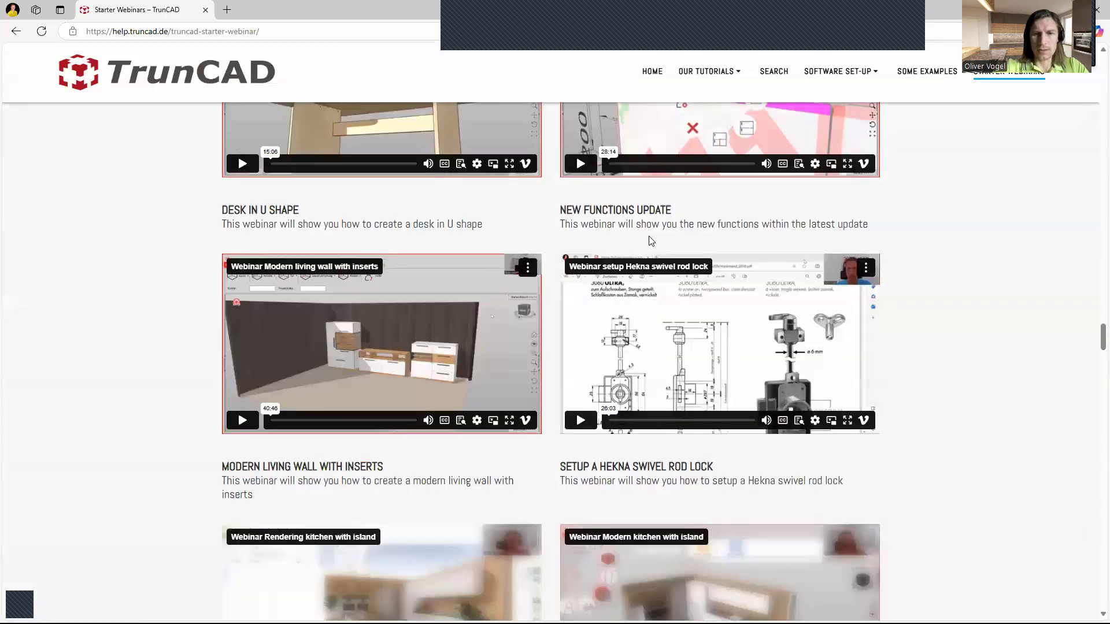
scroll(650, 242, "down", 1)
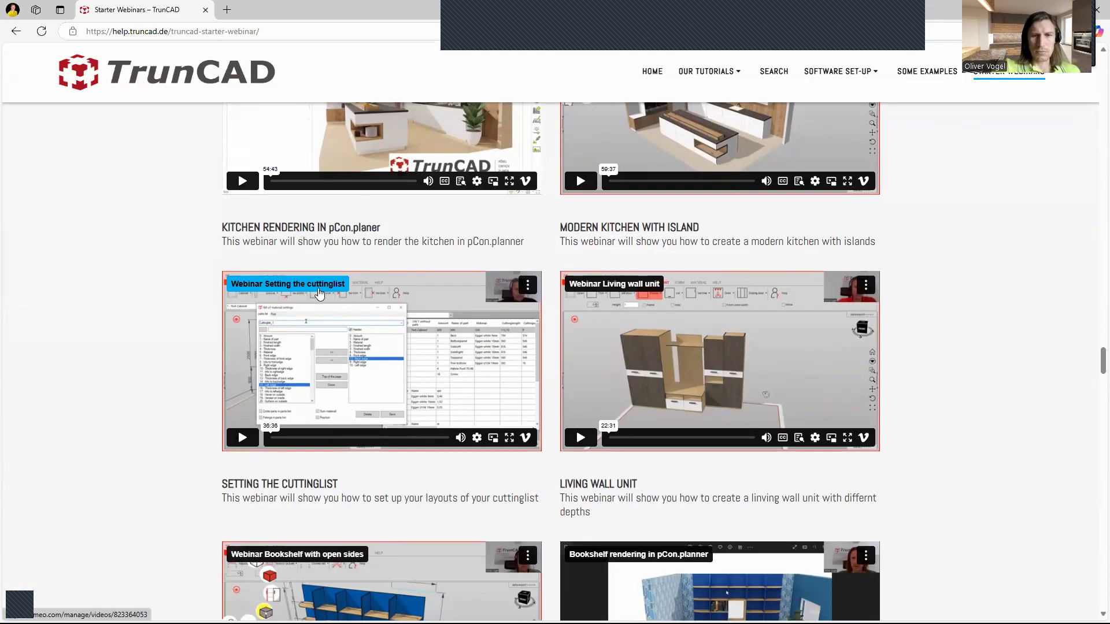
Step: Look through the older webinars below the cutting list video and return to the start of the page
scroll(319, 292, "down", 7)
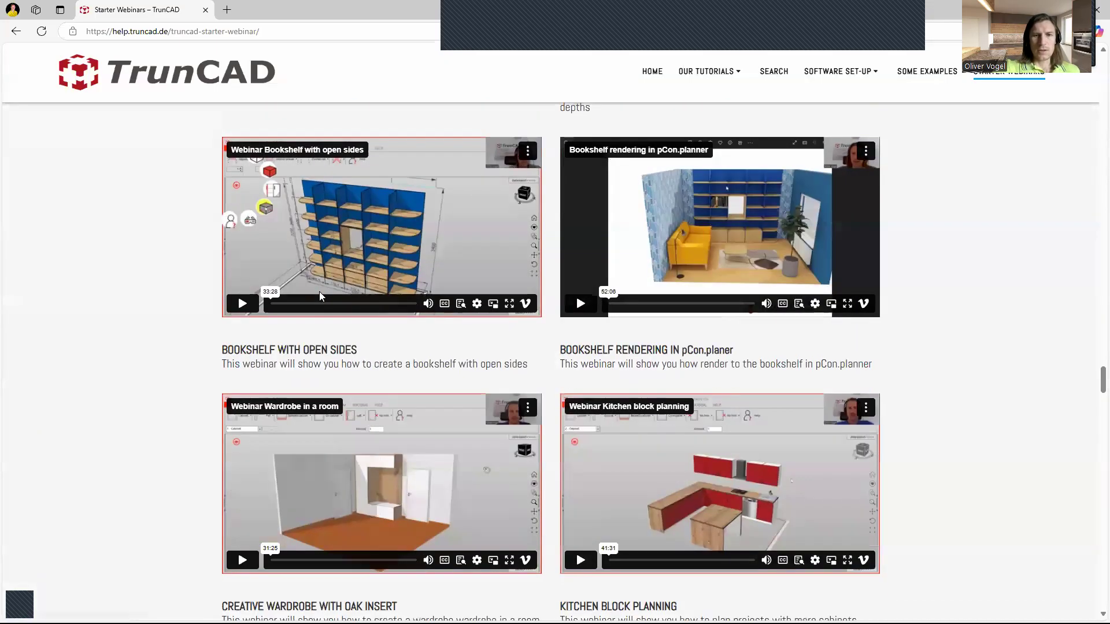
scroll(319, 292, "down", 5)
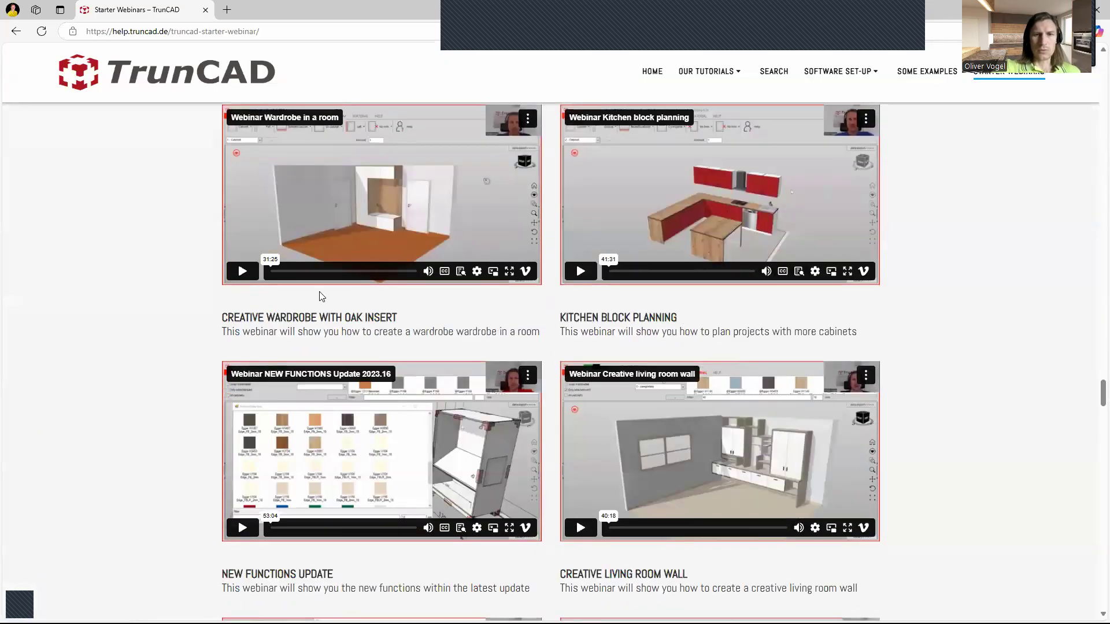
scroll(319, 296, "up", 20)
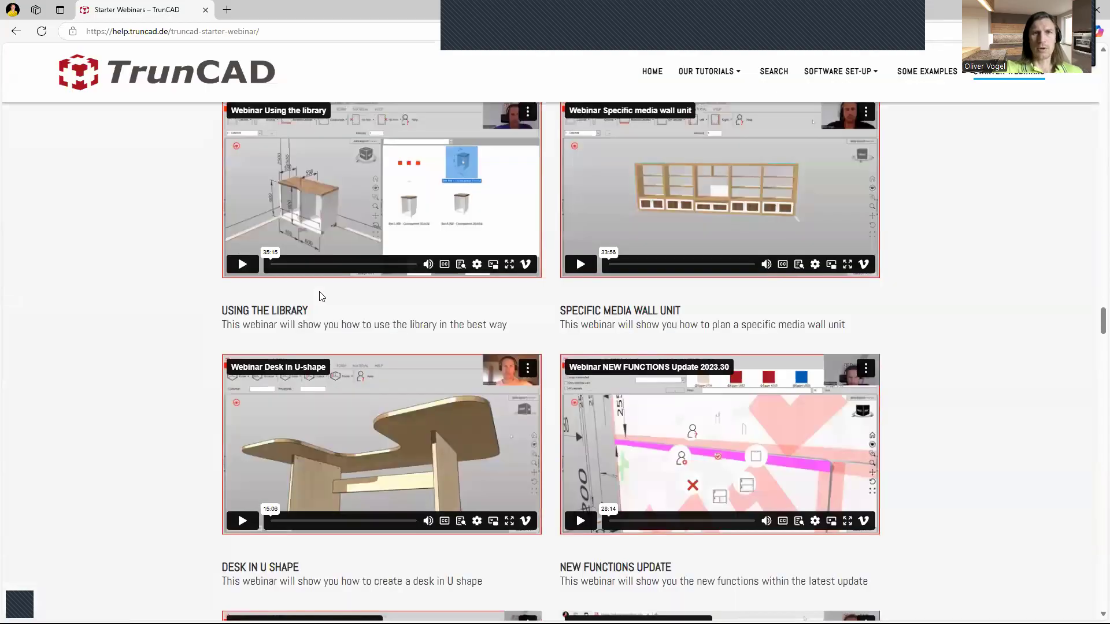
scroll(322, 296, "down", 15)
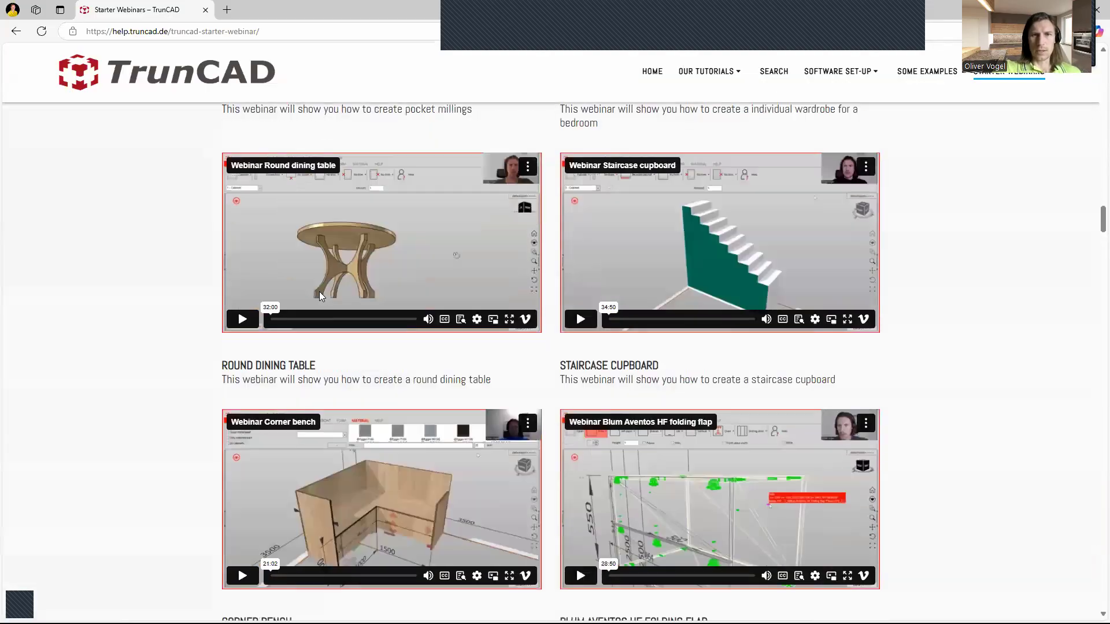
scroll(319, 295, "up", 15)
scroll(320, 296, "up", 15)
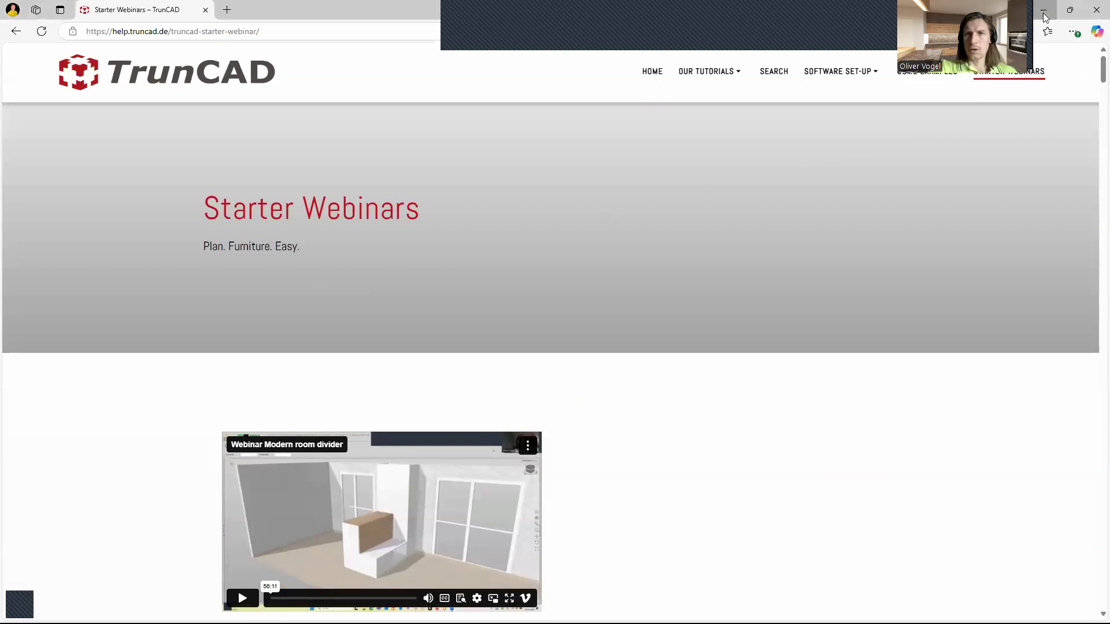
Step: Switch back to TrunCAD, open the webinar plan at go.truncad.de/webinar-plan in a maximized window, and review the schedule of upcoming webinars
left_click(1041, 12)
middle_click_drag(829, 382, 835, 342)
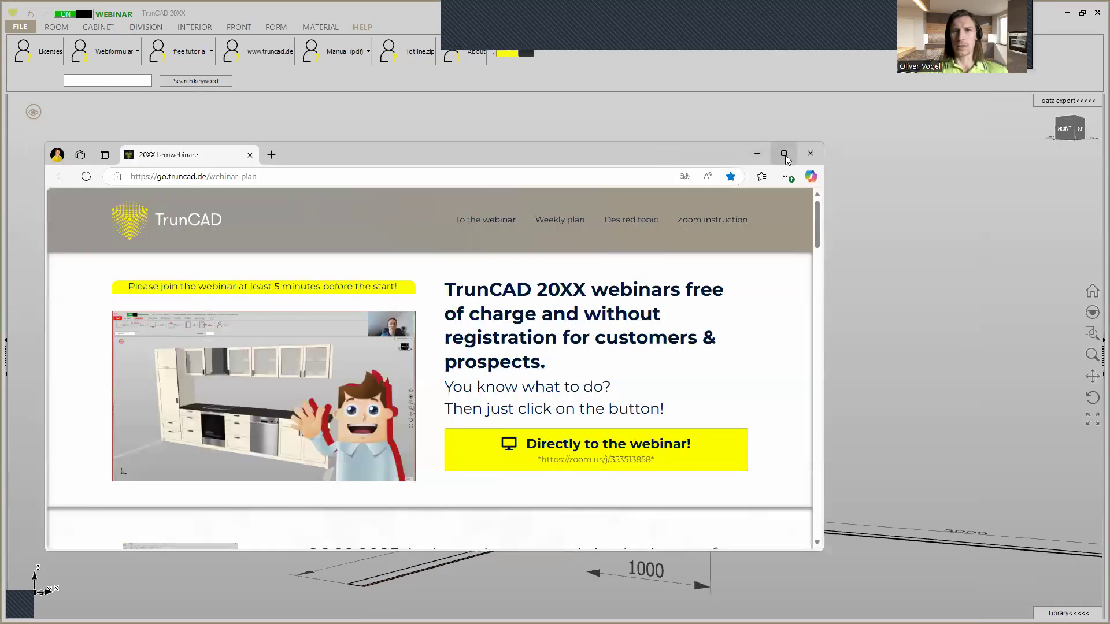
left_click(780, 156)
scroll(380, 348, "down", 3)
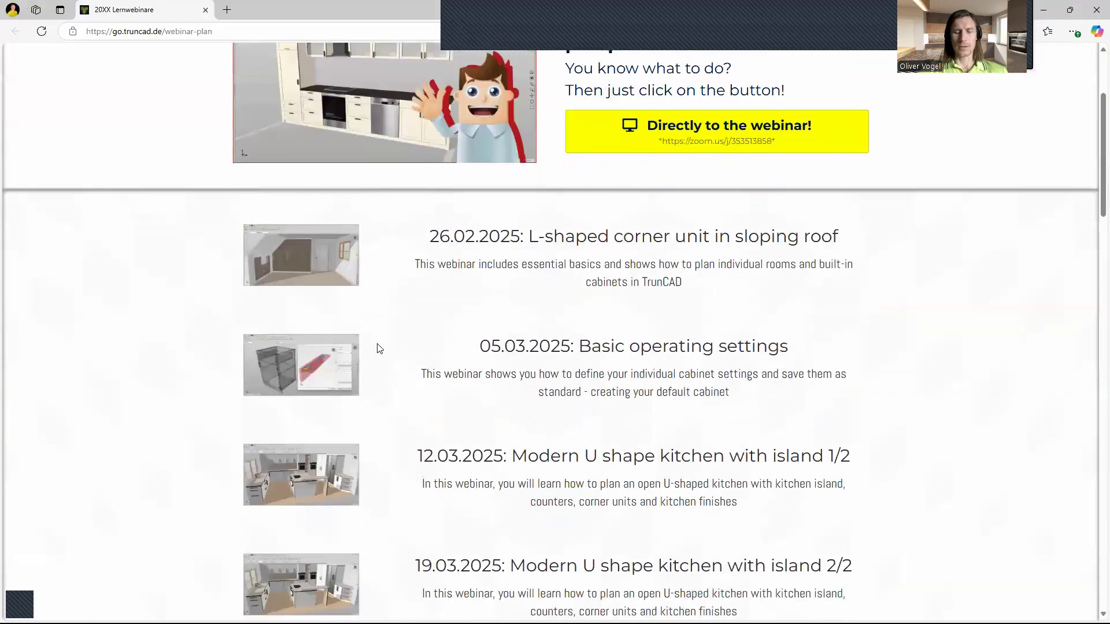
scroll(380, 346, "down", 1)
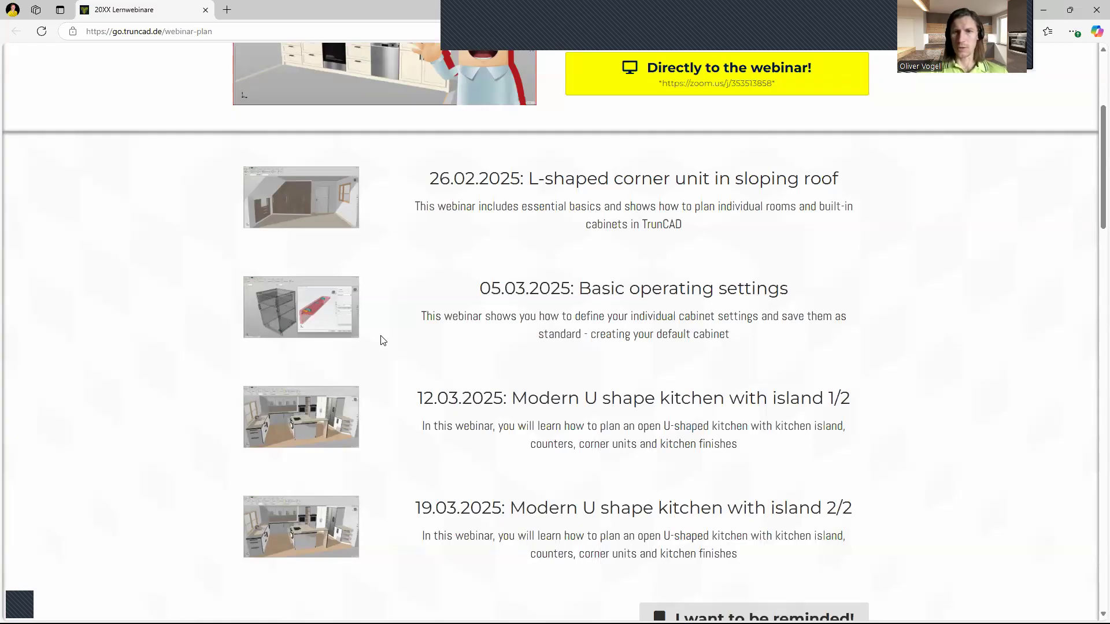
scroll(809, 416, "down", 2)
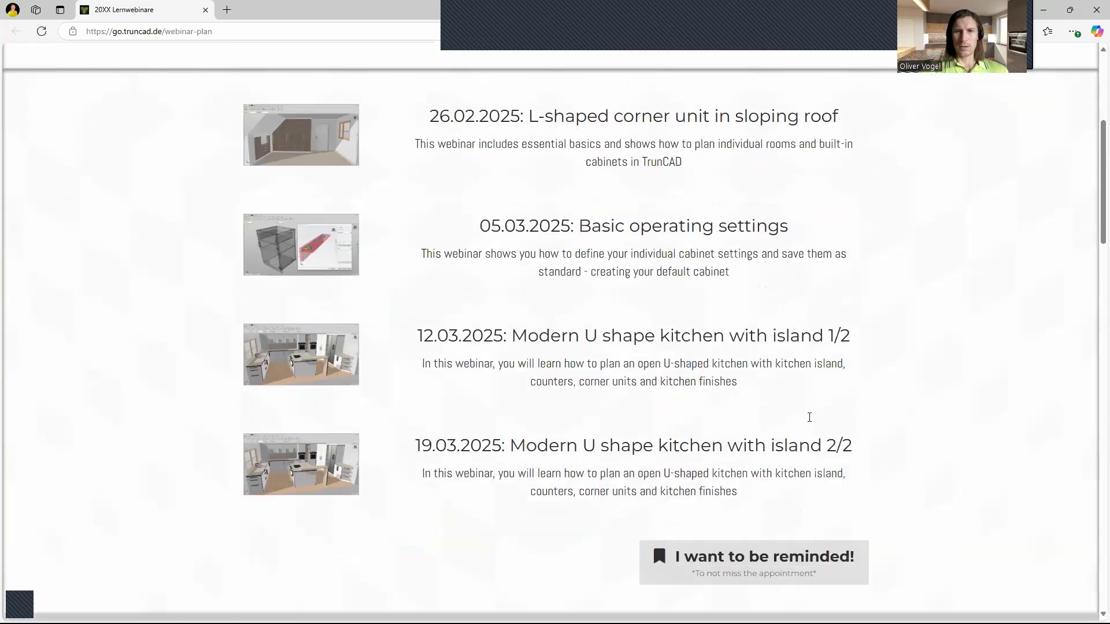